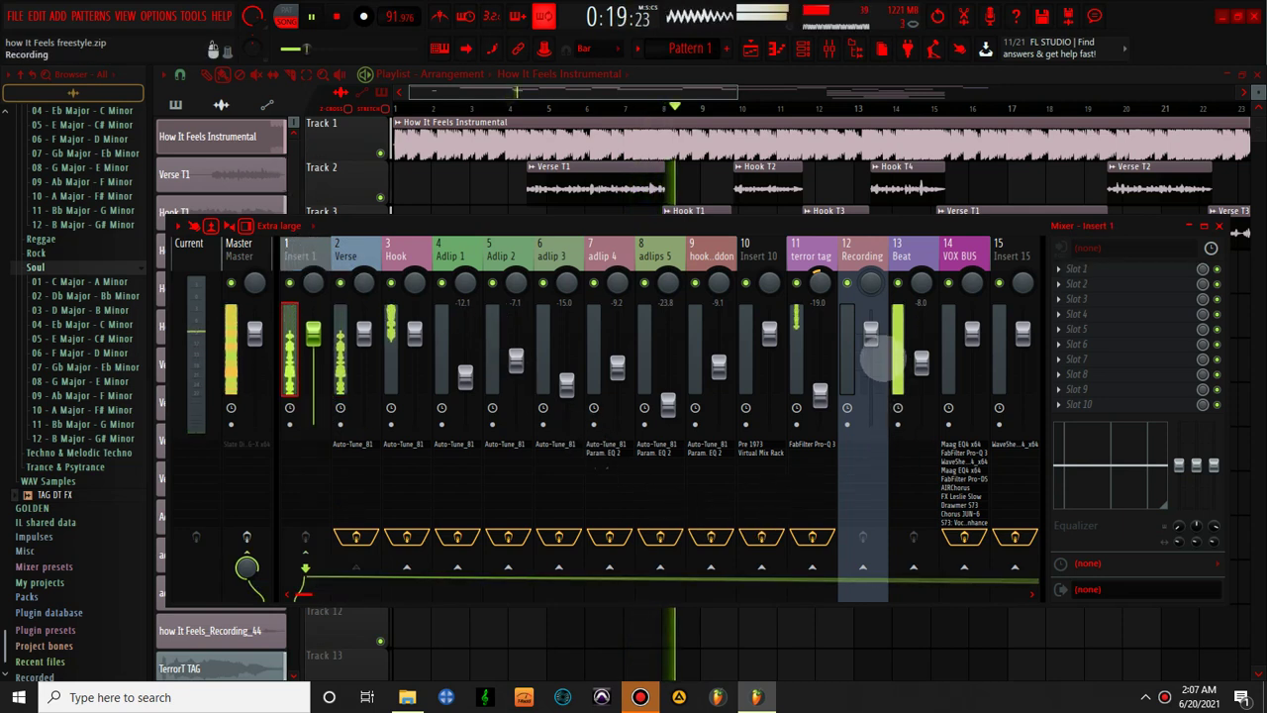
- Copy the FabFilter Pro-Q 3 effect from the terror tag track onto Insert 1 and close its plugin window
{"action": "left_click", "coordinate": [817, 248]}
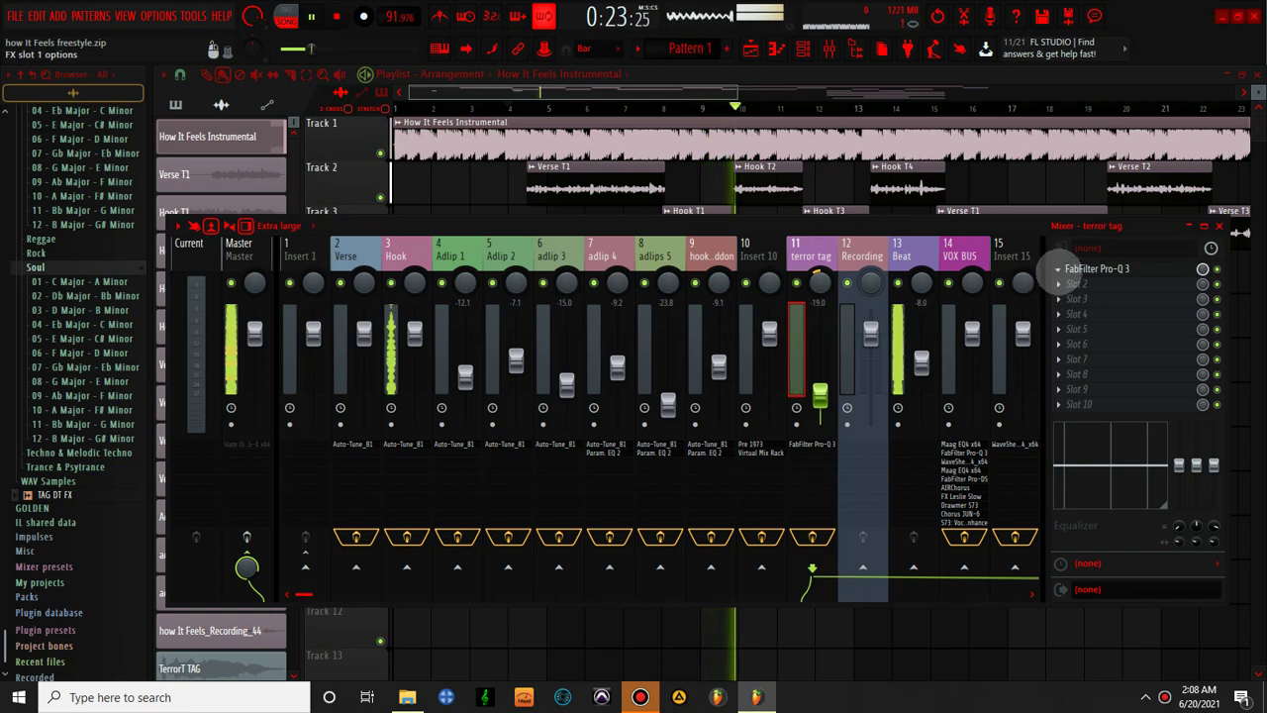
{"action": "left_click", "coordinate": [1057, 268]}
{"action": "left_click_drag", "start_coordinate": [1084, 354], "coordinate": [290, 249]}
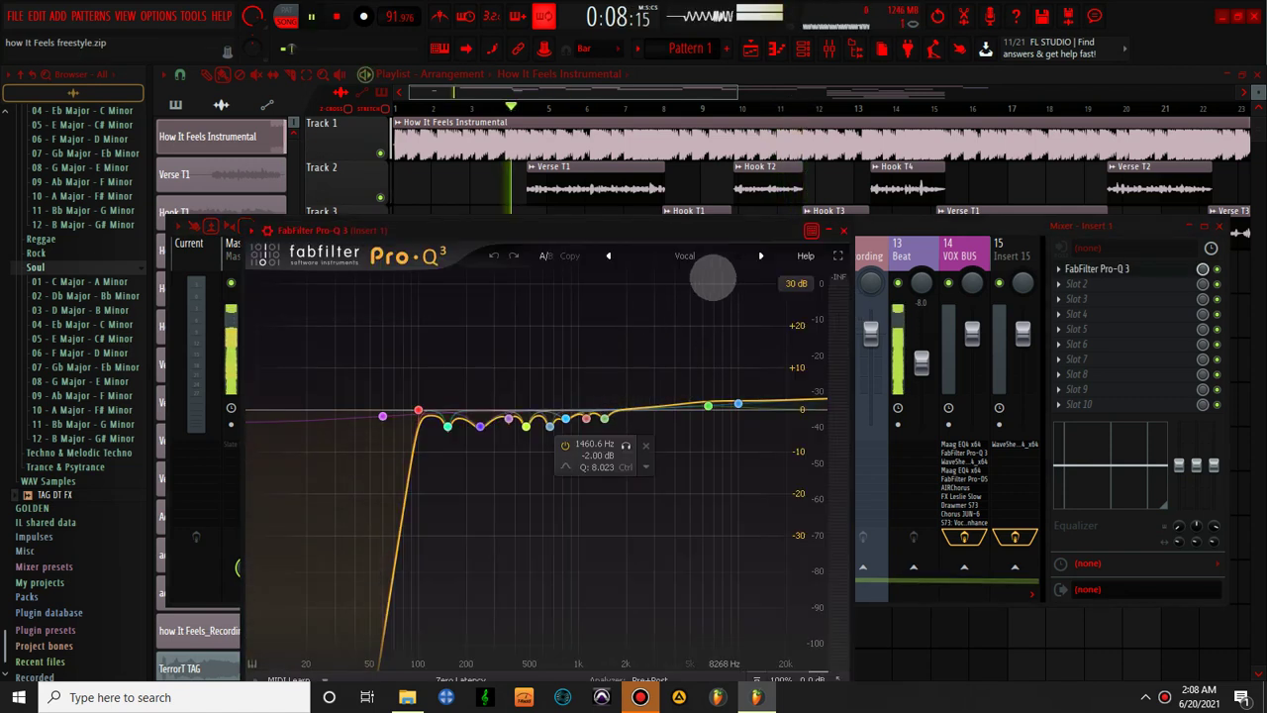
{"action": "left_click_drag", "start_coordinate": [687, 232], "coordinate": [728, 151]}
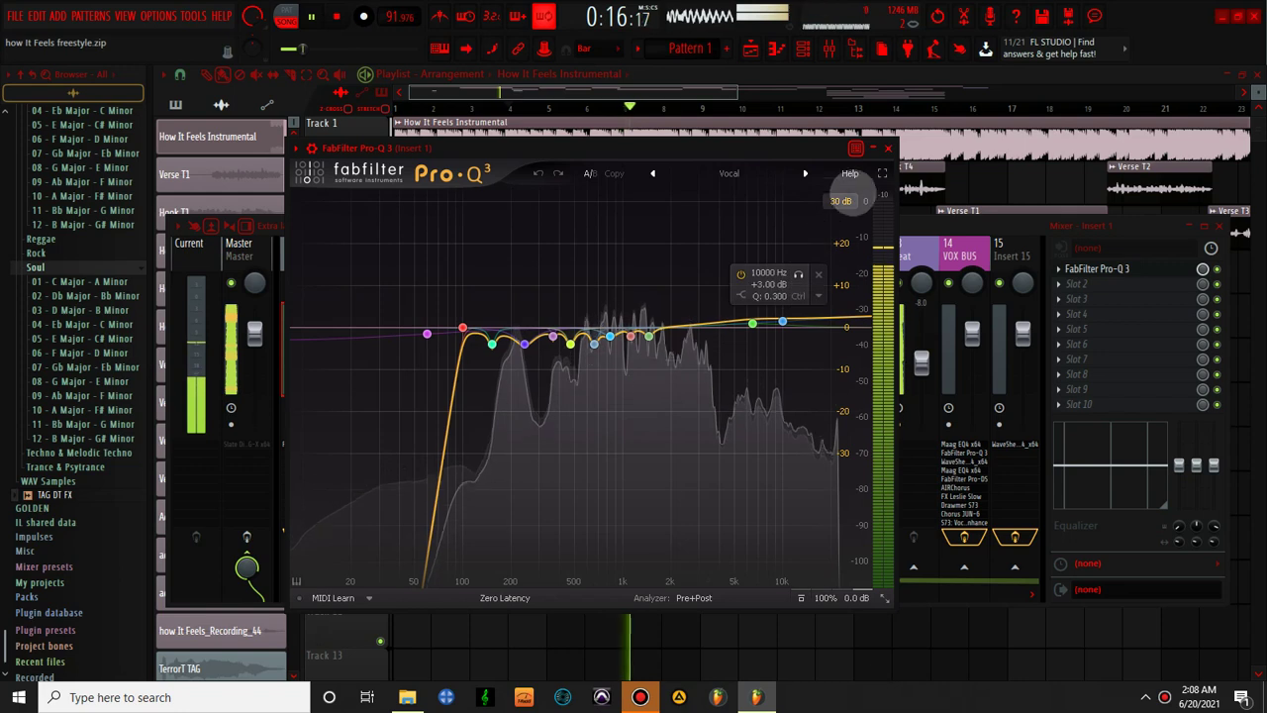
{"action": "left_click", "coordinate": [887, 148]}
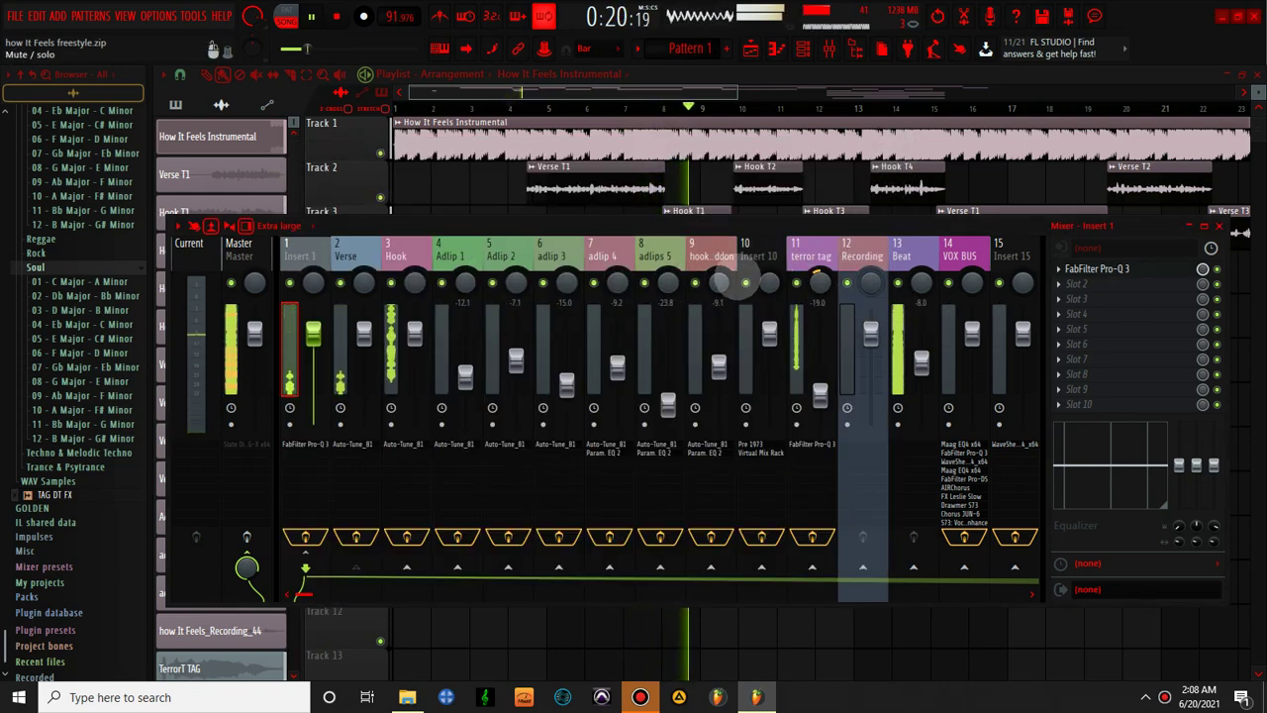
- Copy the Pre 1973 effect from Insert 10 onto Insert 1 and close its plugin window
{"action": "left_click", "coordinate": [758, 255]}
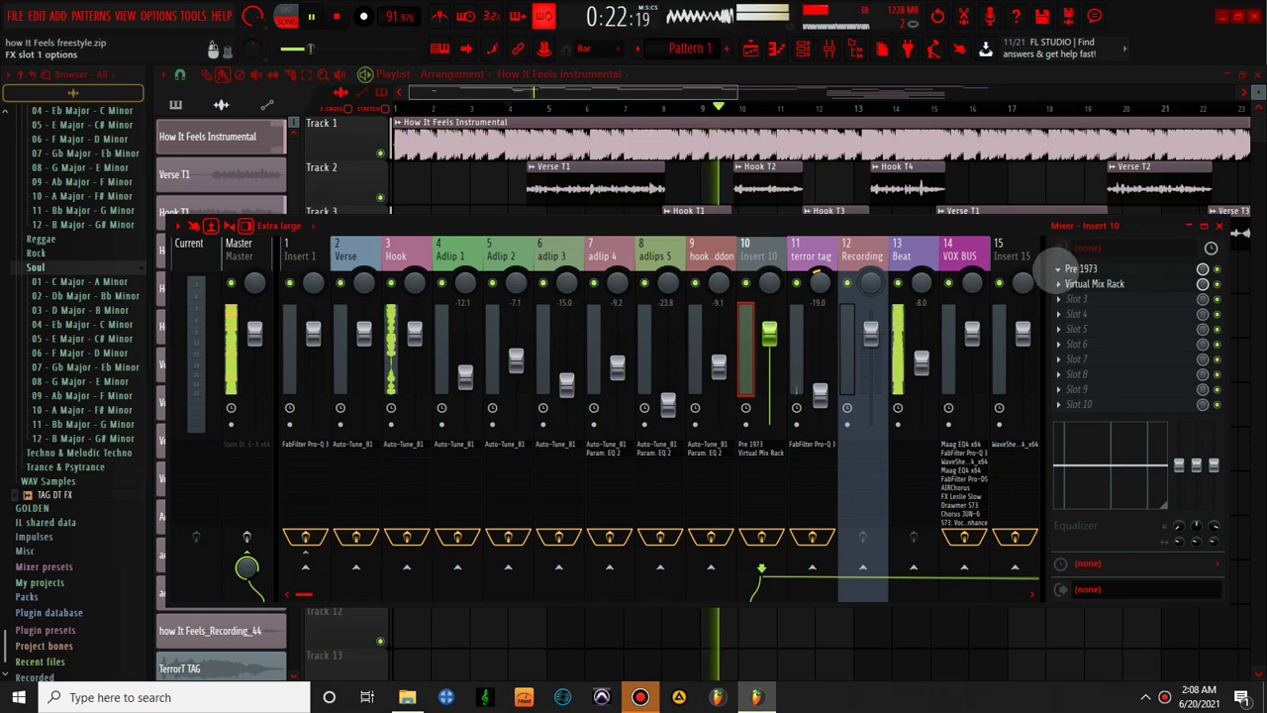
{"action": "left_click", "coordinate": [1059, 269]}
{"action": "left_click_drag", "start_coordinate": [1094, 359], "coordinate": [299, 249]}
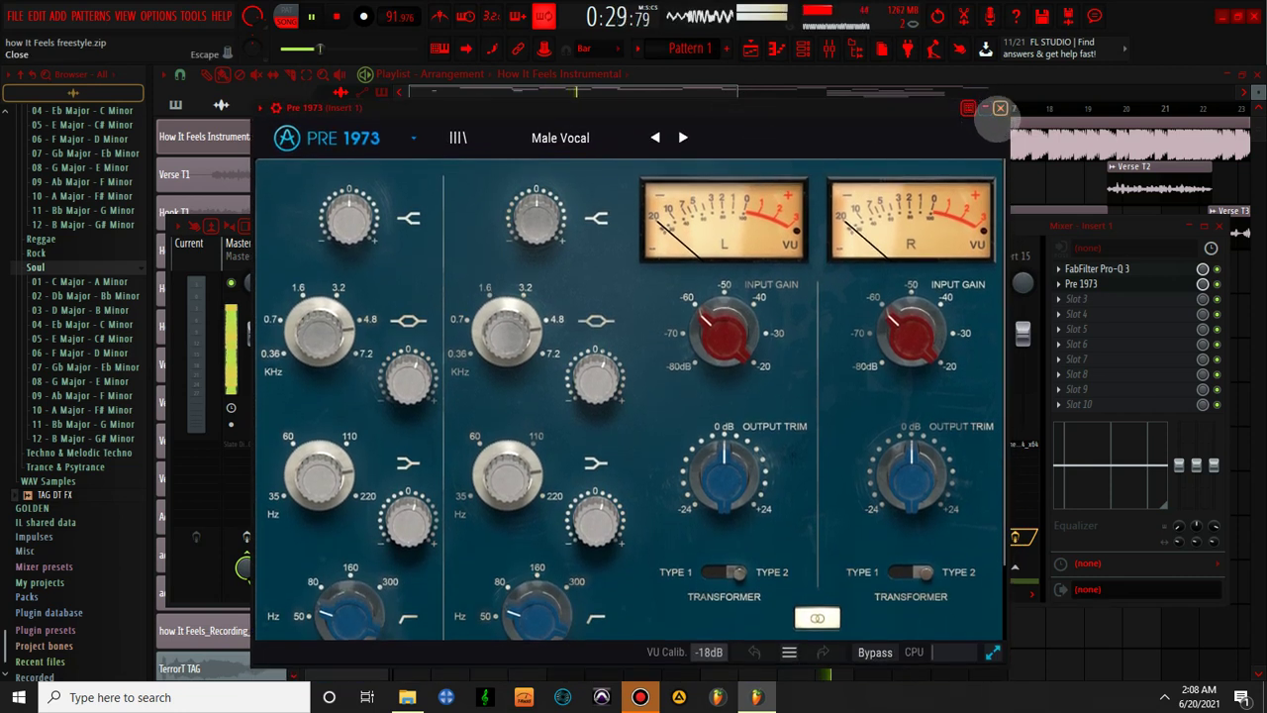
{"action": "left_click", "coordinate": [640, 697]}
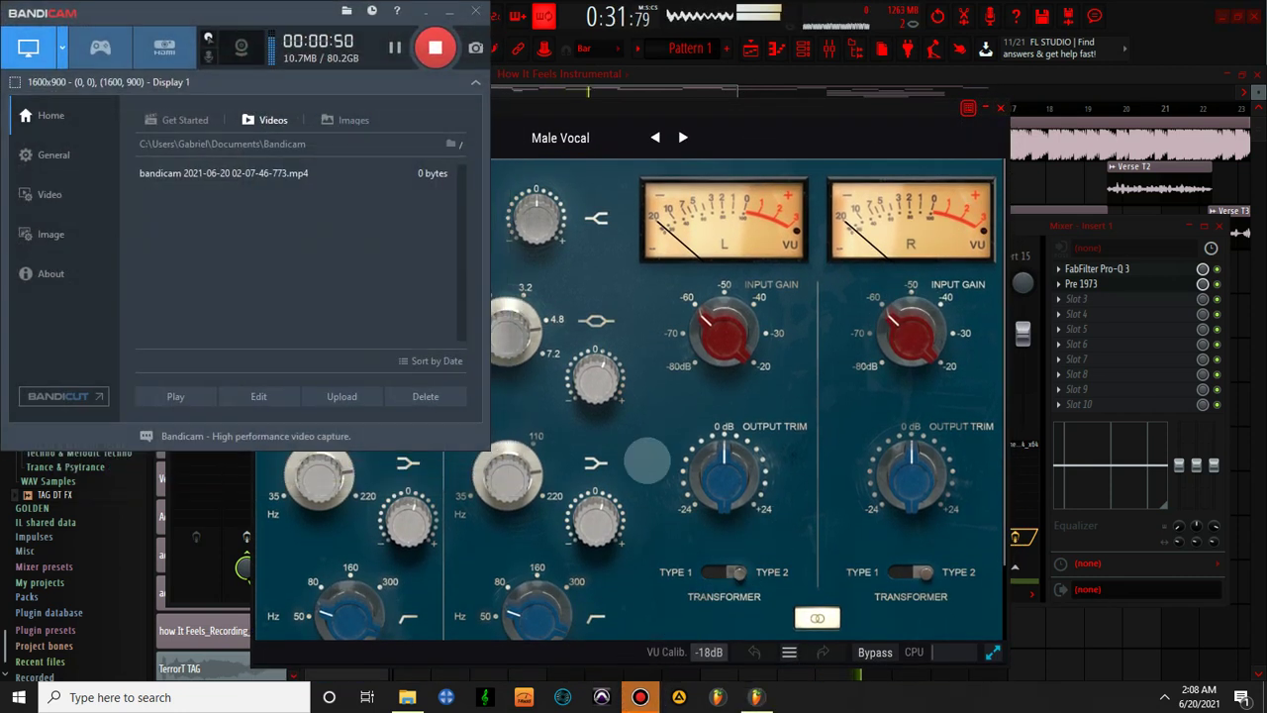
{"action": "left_click", "coordinate": [449, 12]}
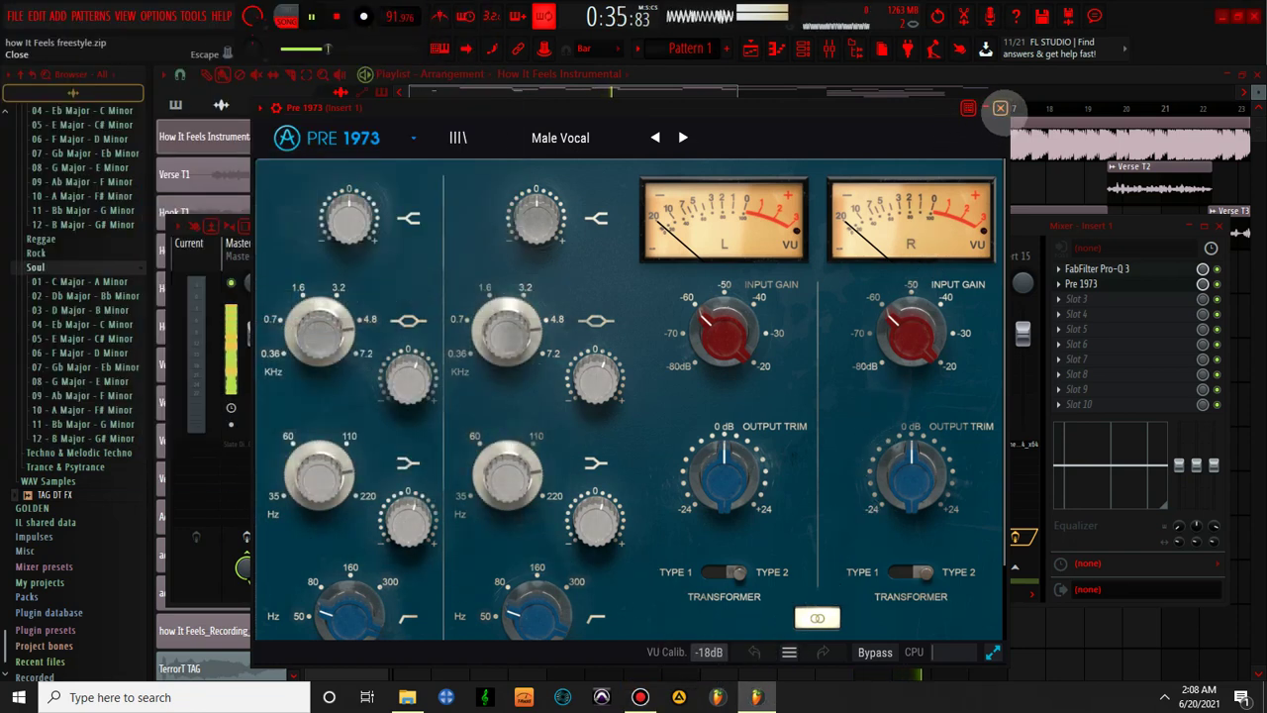
{"action": "left_click", "coordinate": [1000, 107]}
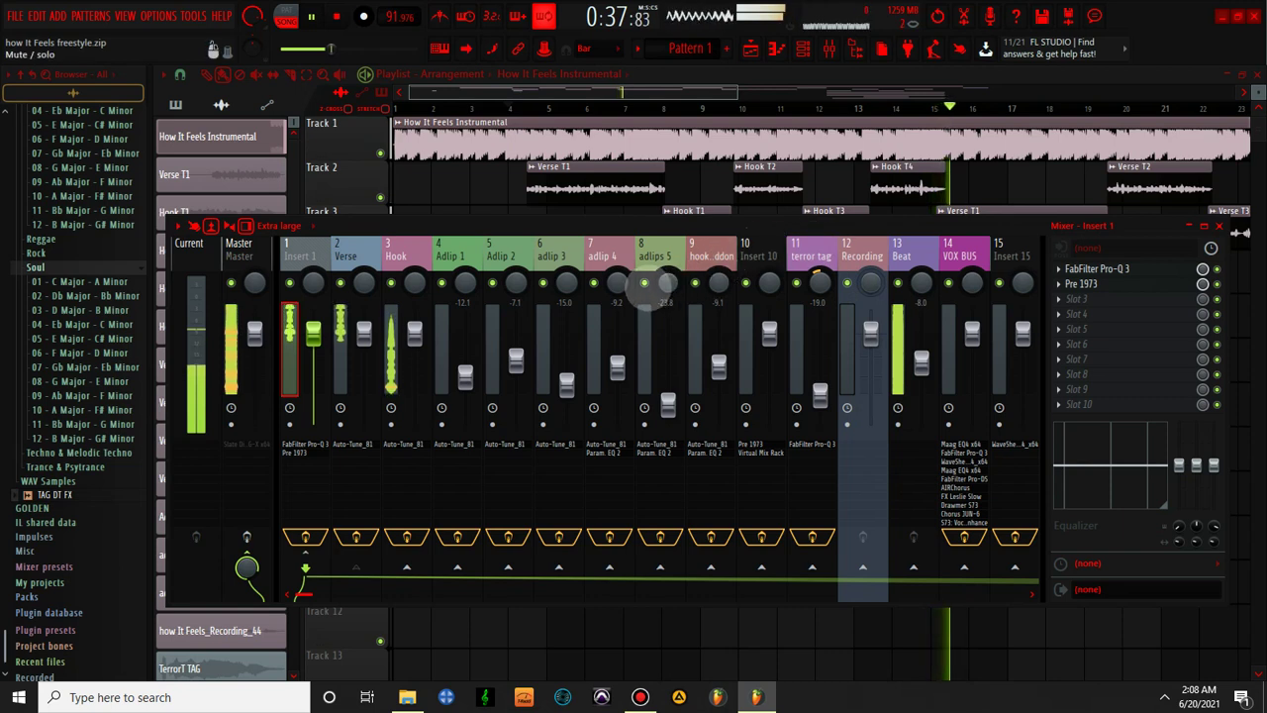
- Route the Hook mixer track to Insert 1 only
{"action": "left_click", "coordinate": [417, 255]}
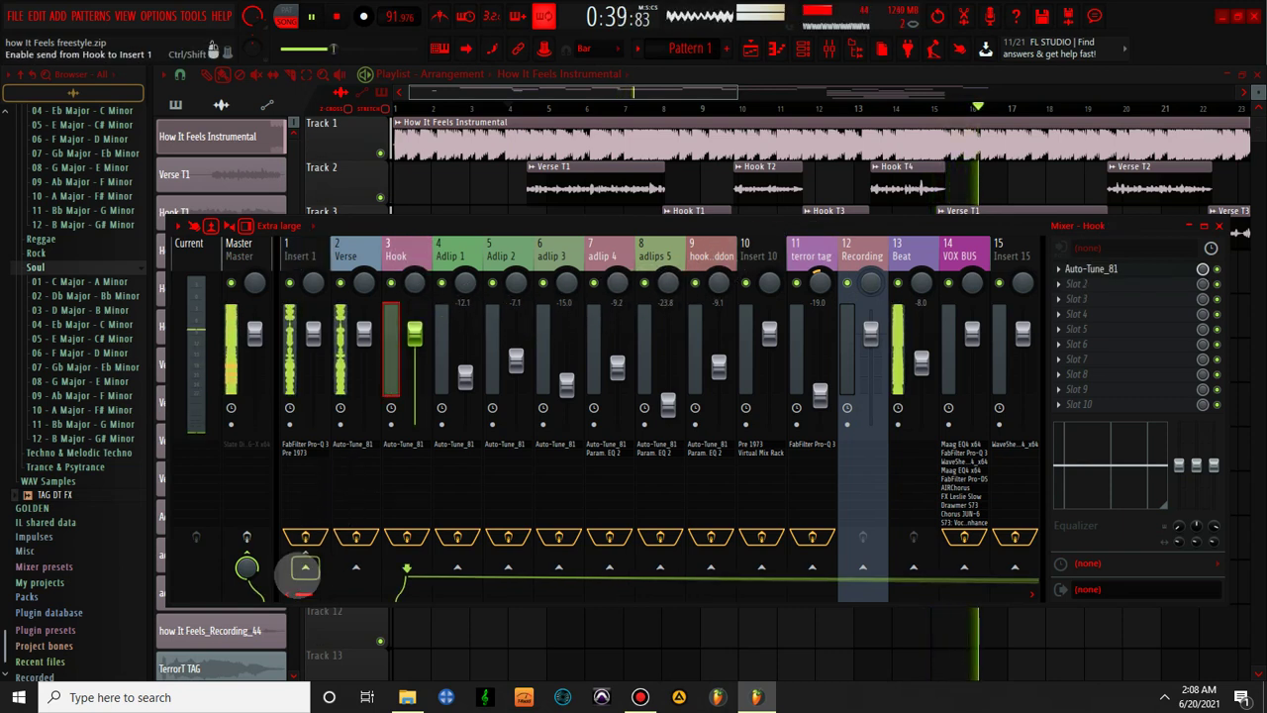
{"action": "right_click", "coordinate": [304, 567]}
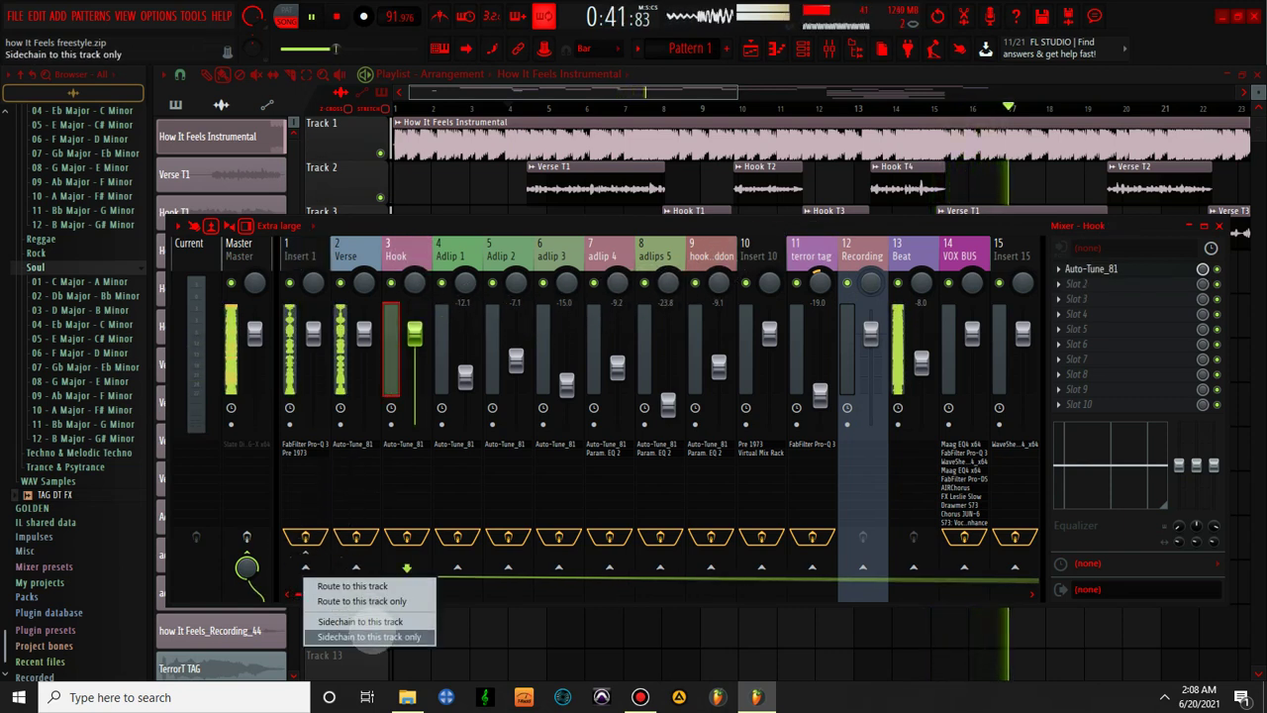
{"action": "left_click", "coordinate": [360, 621]}
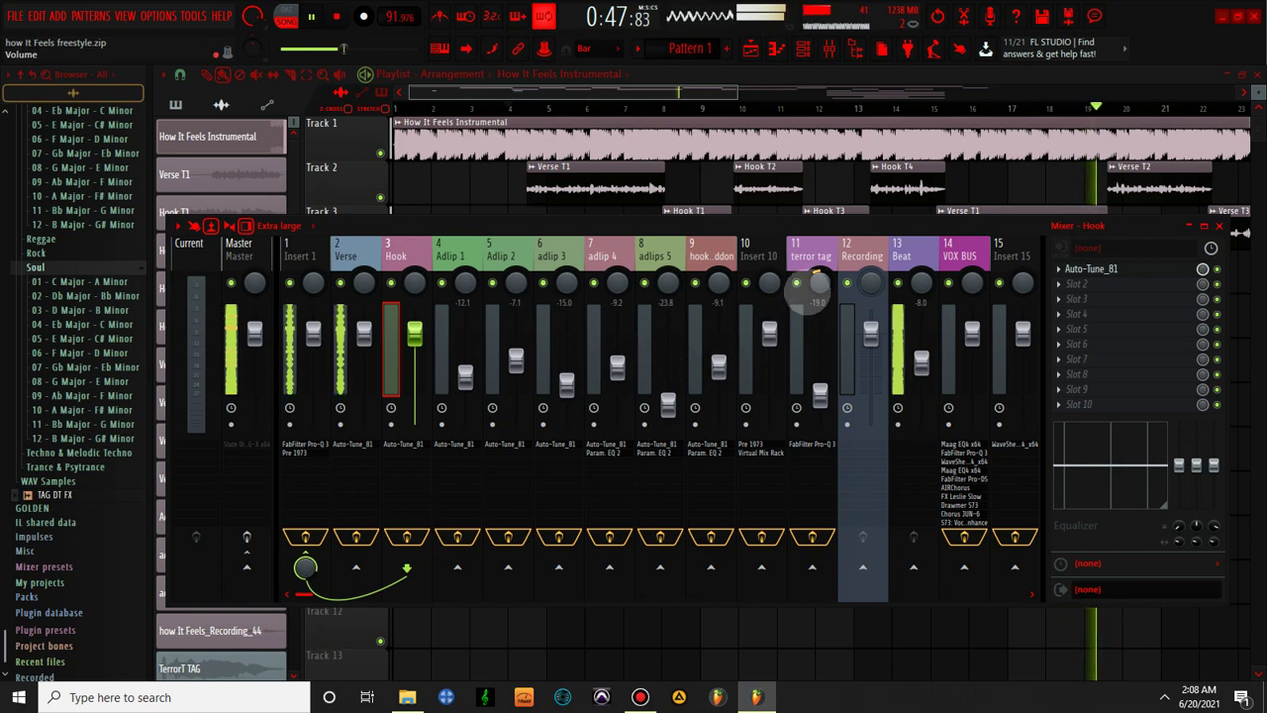
- Restart playback with the Beat track muted and open the FabFilter Pro-Q 3 on Insert 1
{"action": "key", "text": "space"}
{"action": "key", "text": "space"}
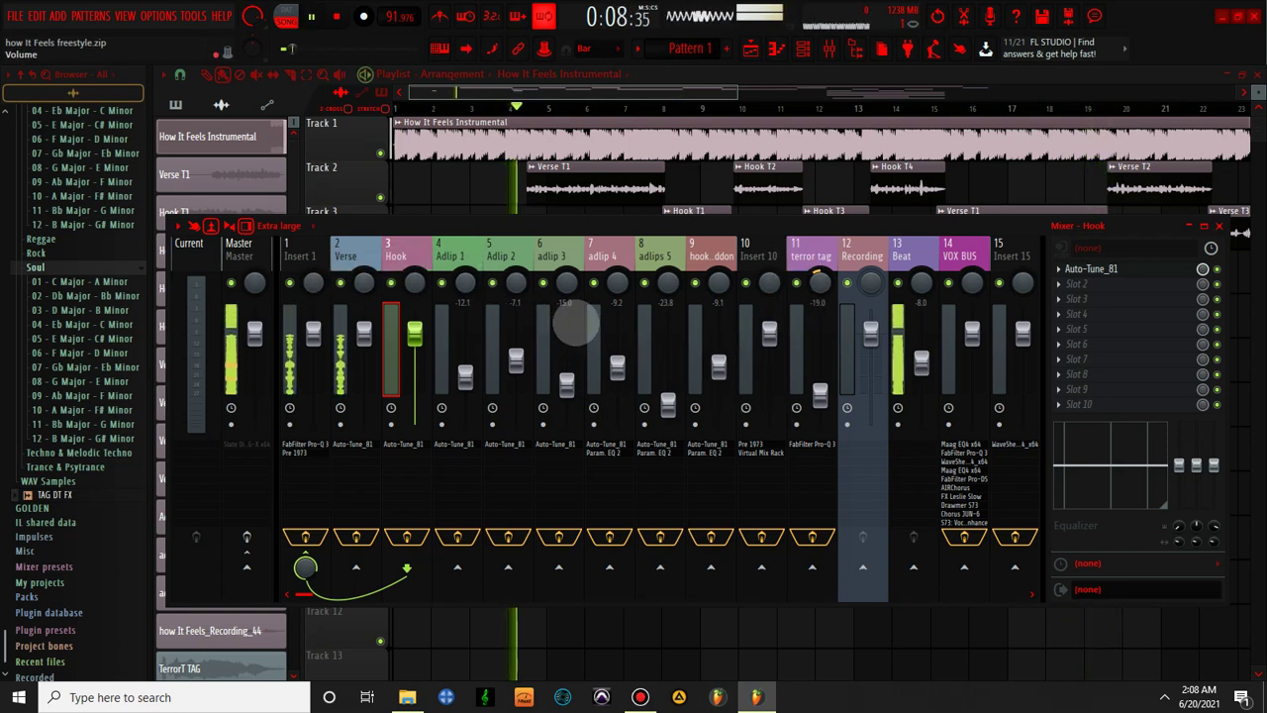
{"action": "left_click", "coordinate": [898, 283]}
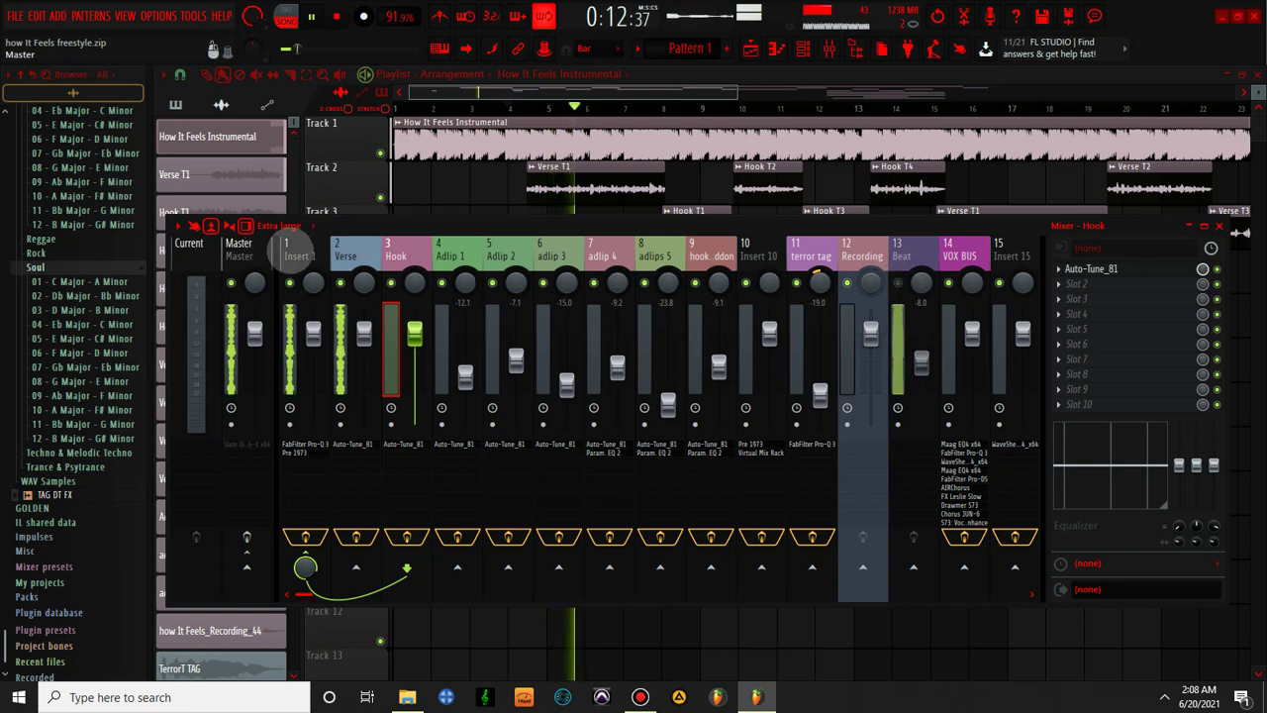
{"action": "left_click", "coordinate": [297, 254]}
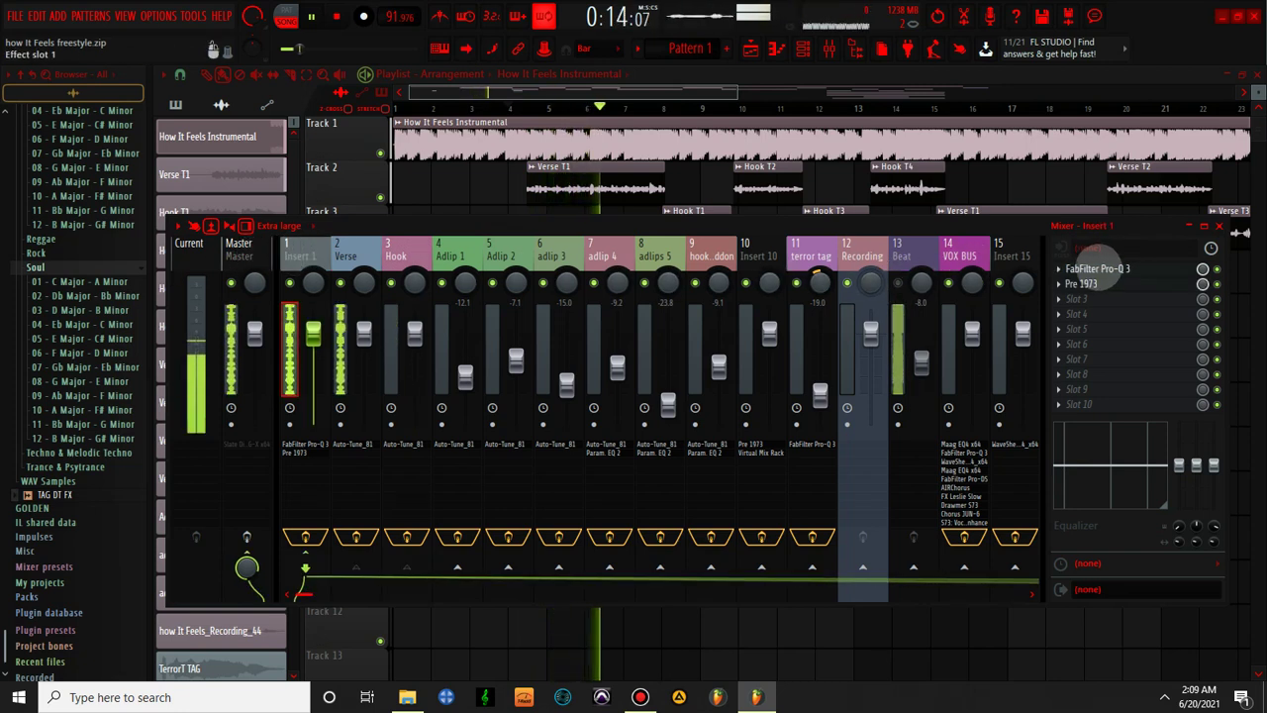
{"action": "left_click", "coordinate": [1097, 268]}
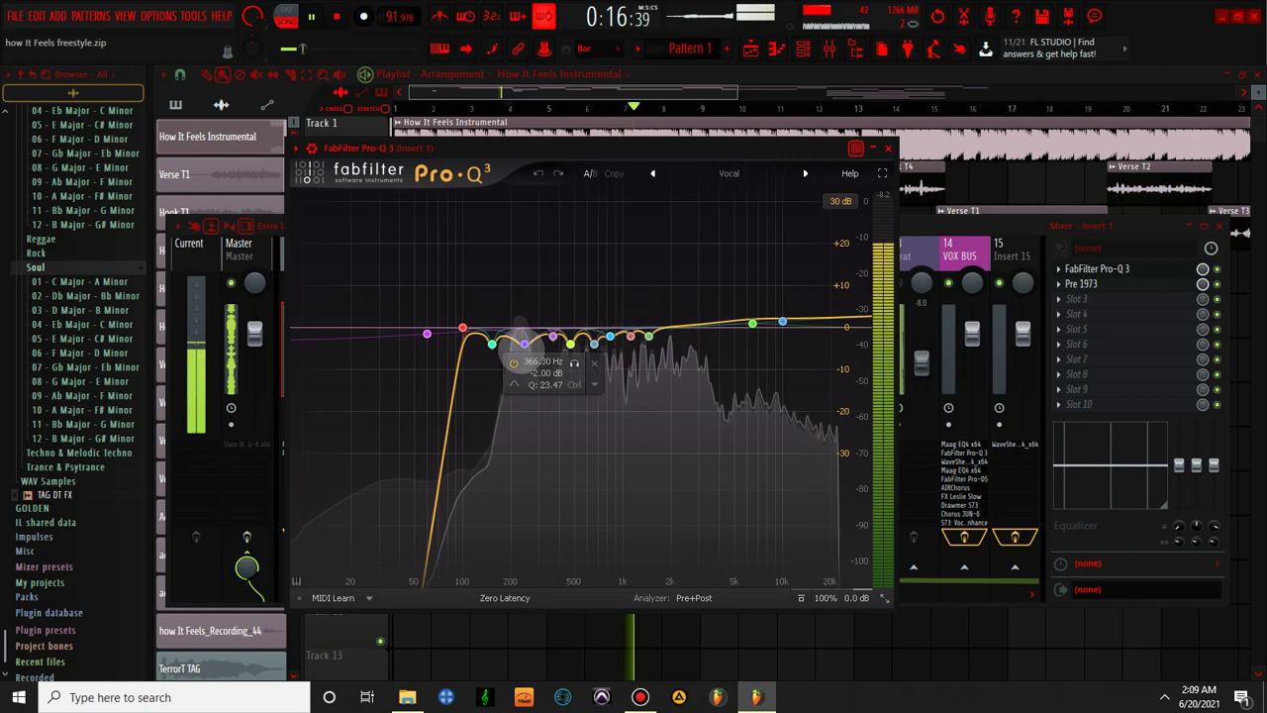
- Compare the narrow cuts by toggling them, leaving the 243 Hz and 1122 Hz bands disabled and the 469 Hz band enabled
{"action": "left_click", "coordinate": [524, 342]}
{"action": "left_click", "coordinate": [484, 370]}
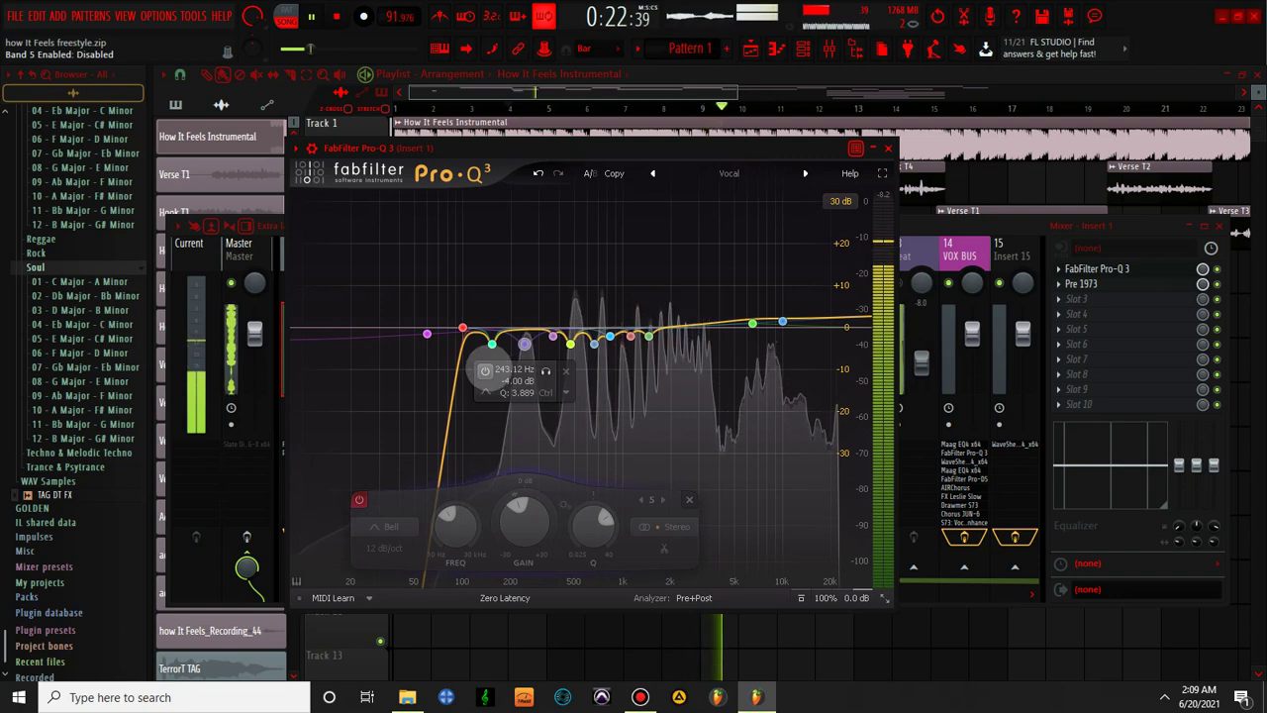
{"action": "left_click", "coordinate": [484, 370]}
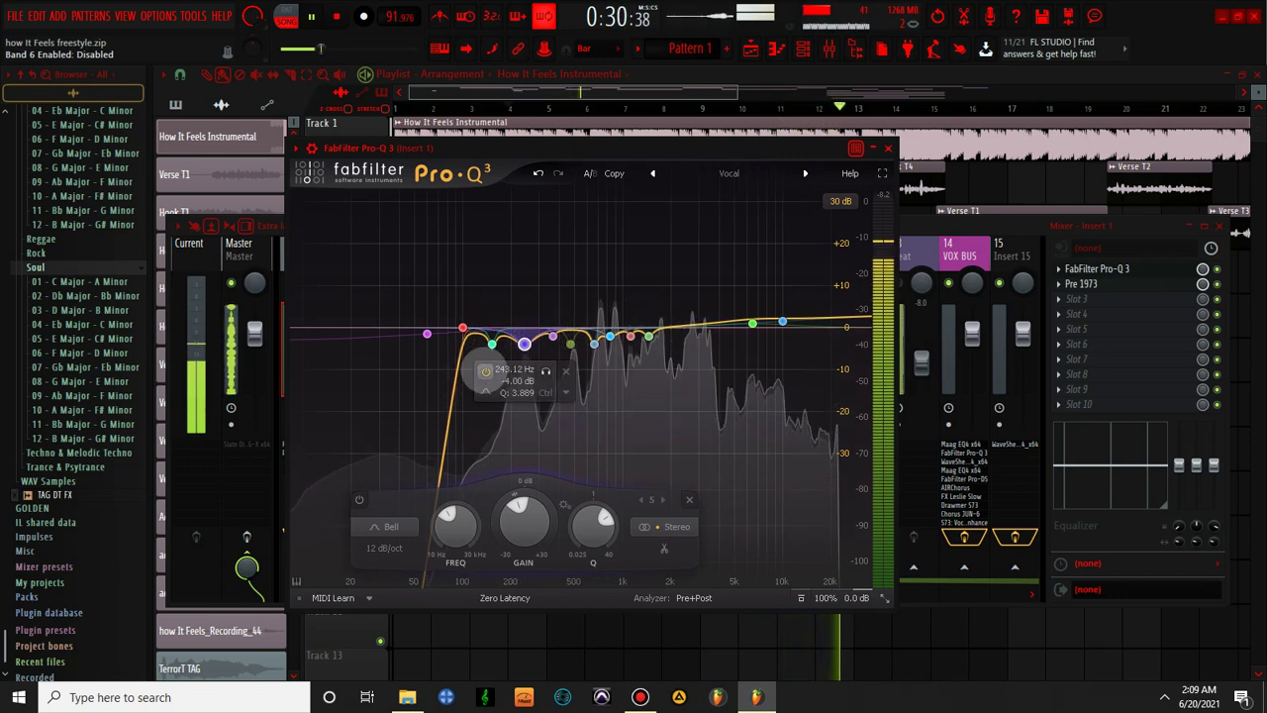
{"action": "left_click", "coordinate": [484, 370]}
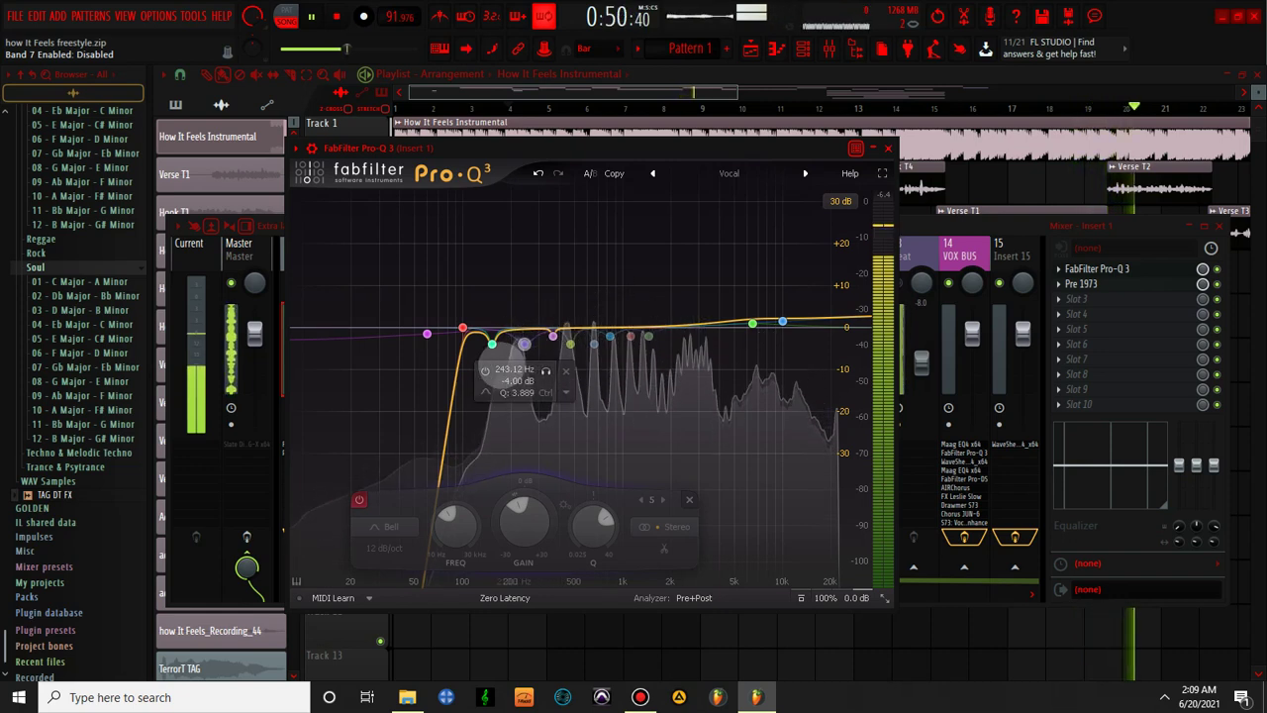
{"action": "left_click", "coordinate": [485, 371]}
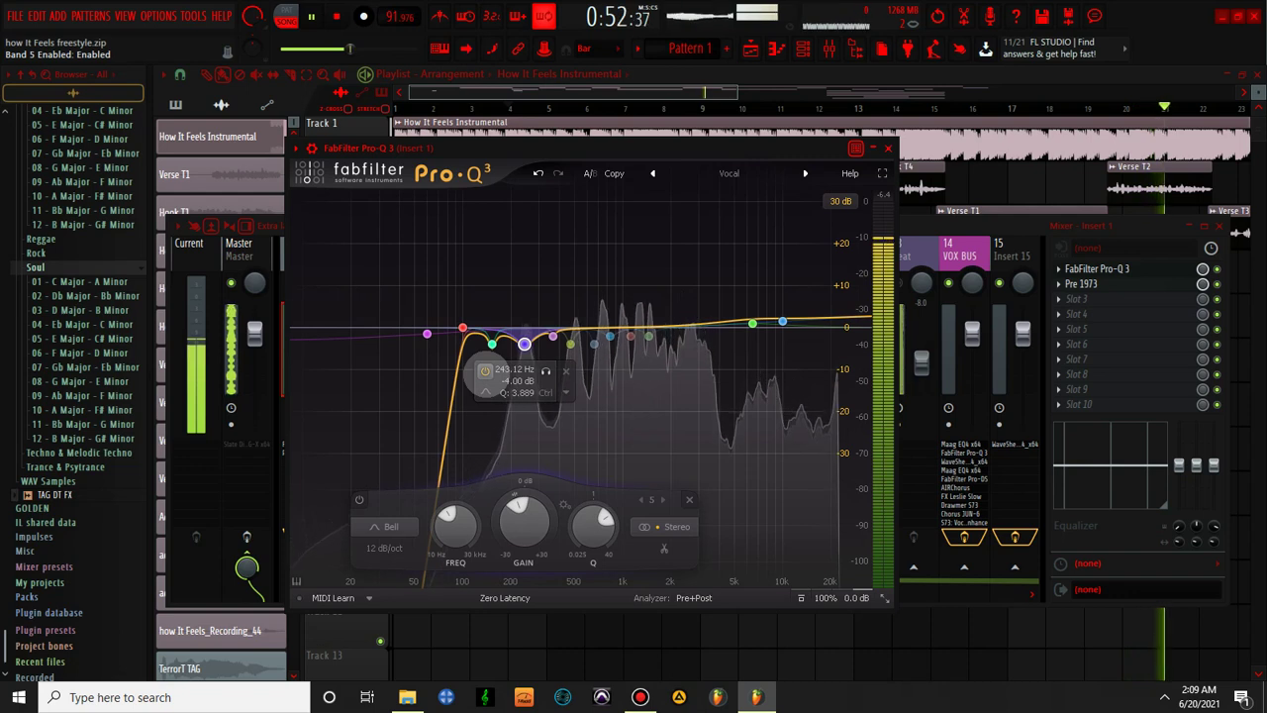
{"action": "left_click", "coordinate": [485, 370]}
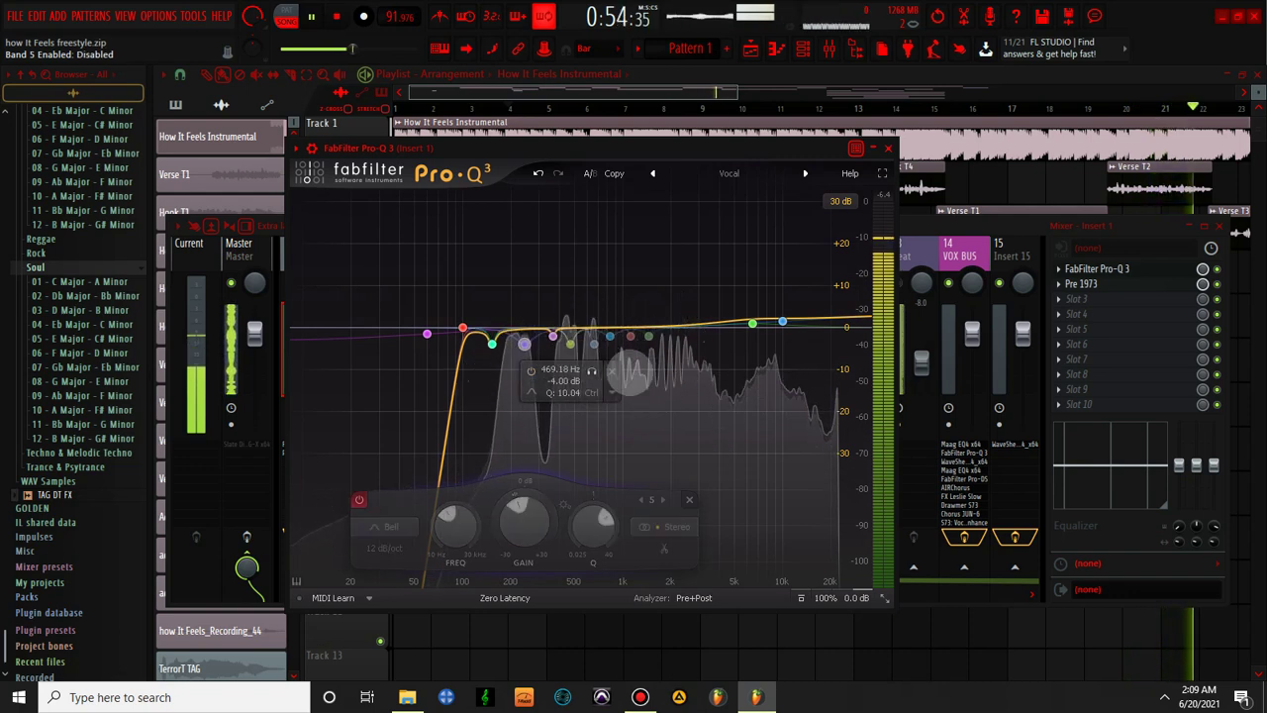
{"action": "left_click", "coordinate": [591, 362]}
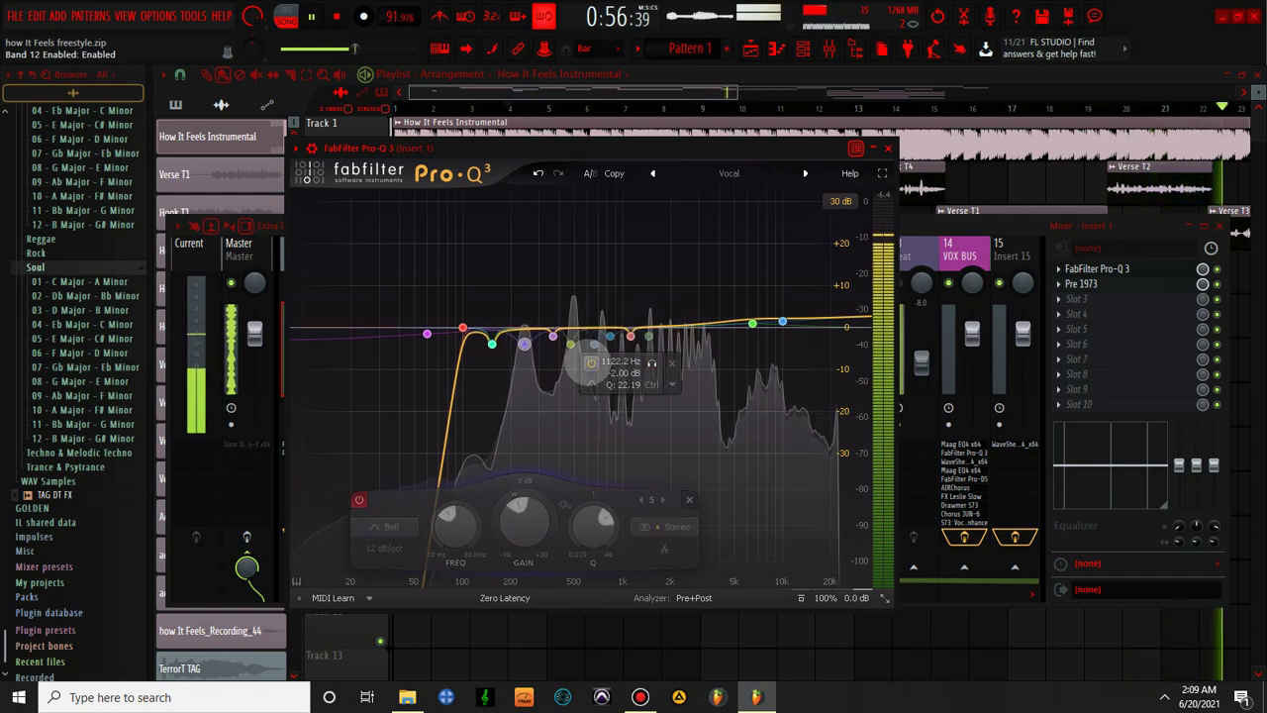
{"action": "left_click", "coordinate": [591, 362]}
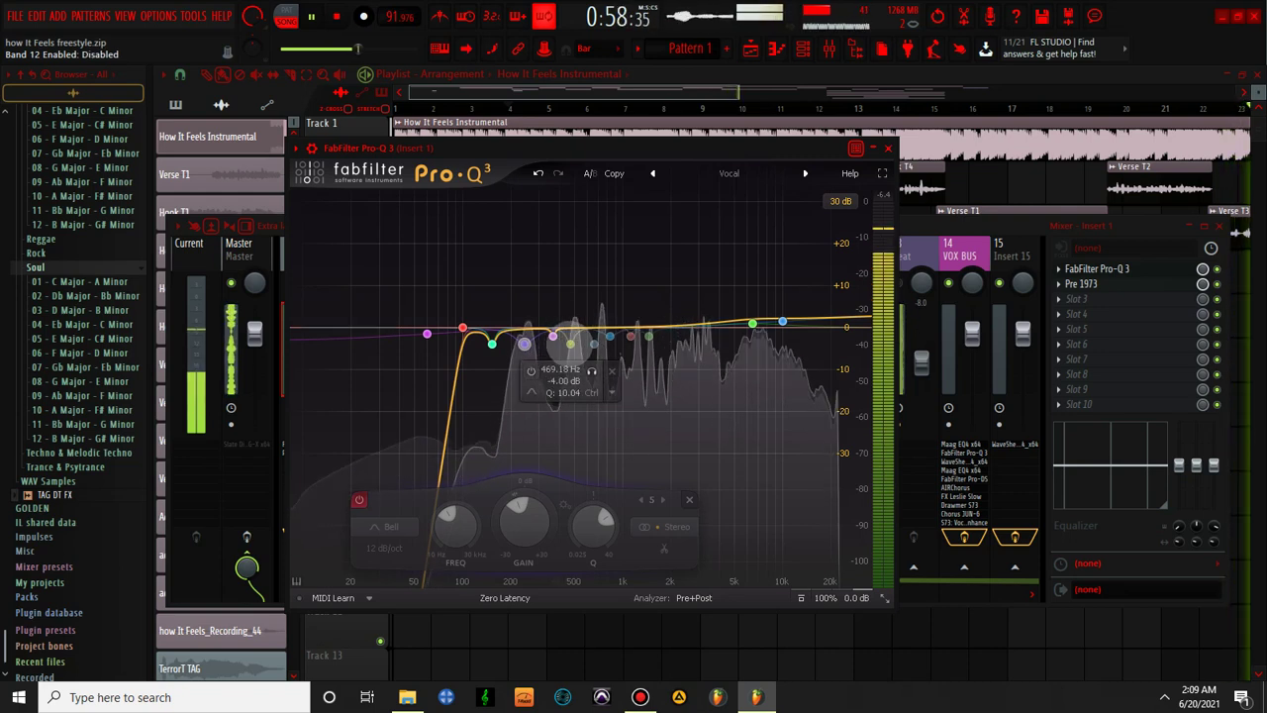
{"action": "left_click", "coordinate": [530, 370]}
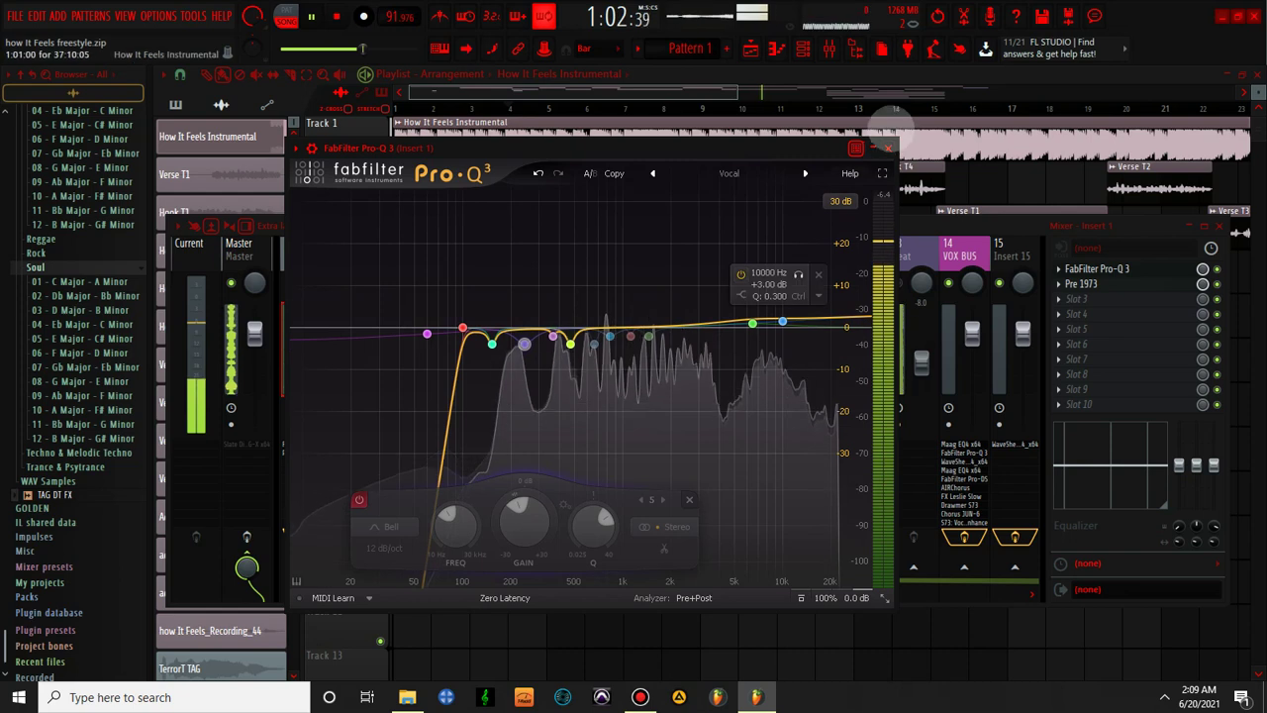
- Close the equalizer and restart playback with the Beat track unmuted
{"action": "left_click", "coordinate": [888, 148]}
{"action": "key", "text": "space"}
{"action": "key", "text": "space"}
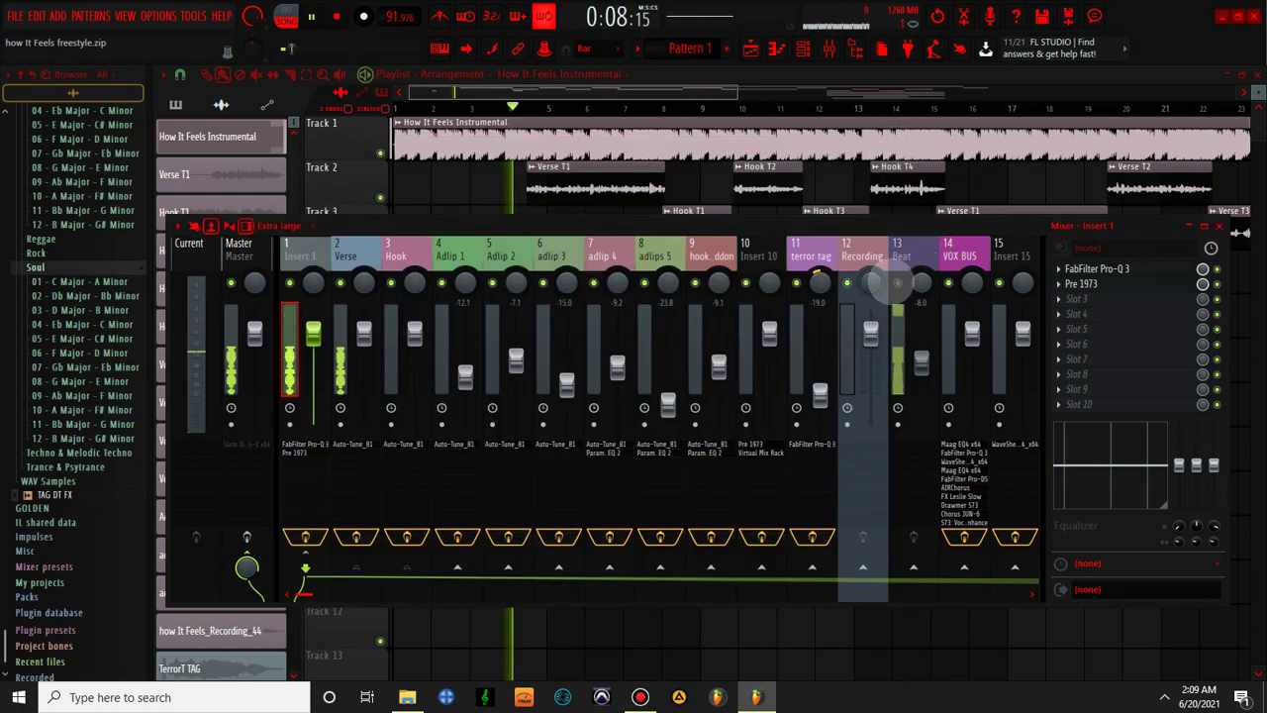
{"action": "left_click", "coordinate": [897, 283]}
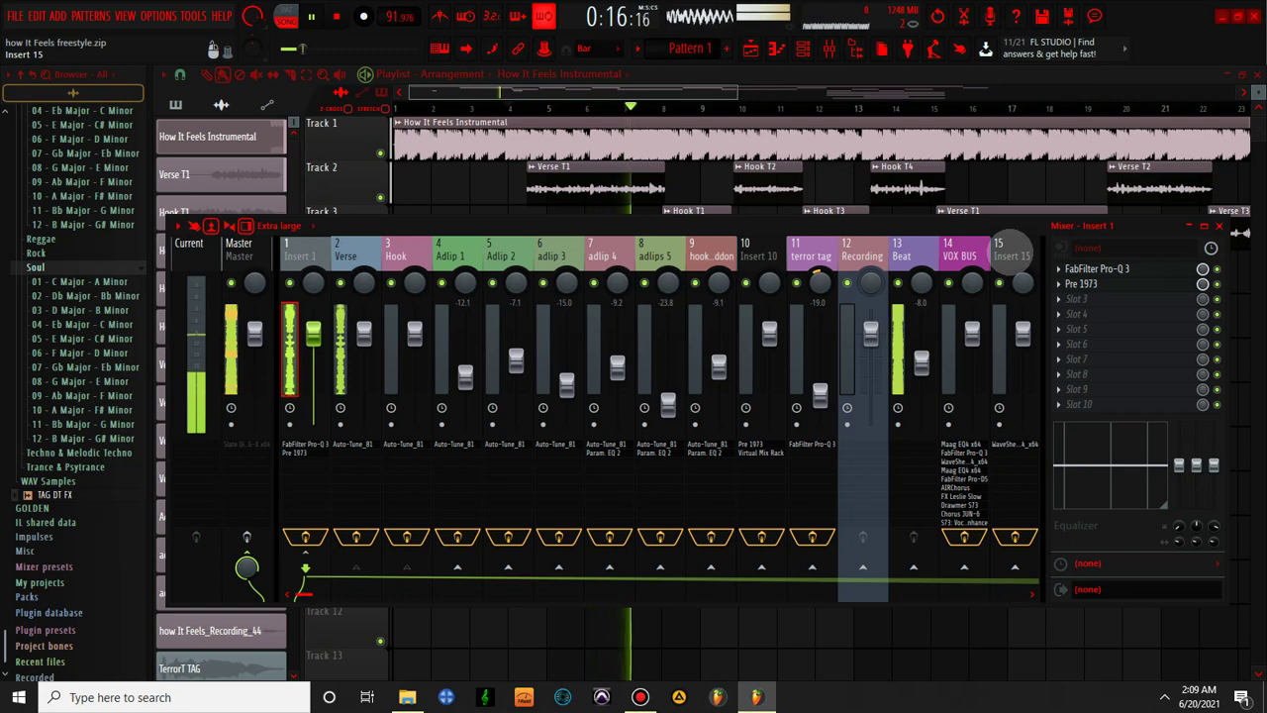
- Examine the effects on Insert 15 and VOX BUS, including the settings of the first Maag EQ4 and the WaveShell rack
{"action": "left_click", "coordinate": [1012, 248]}
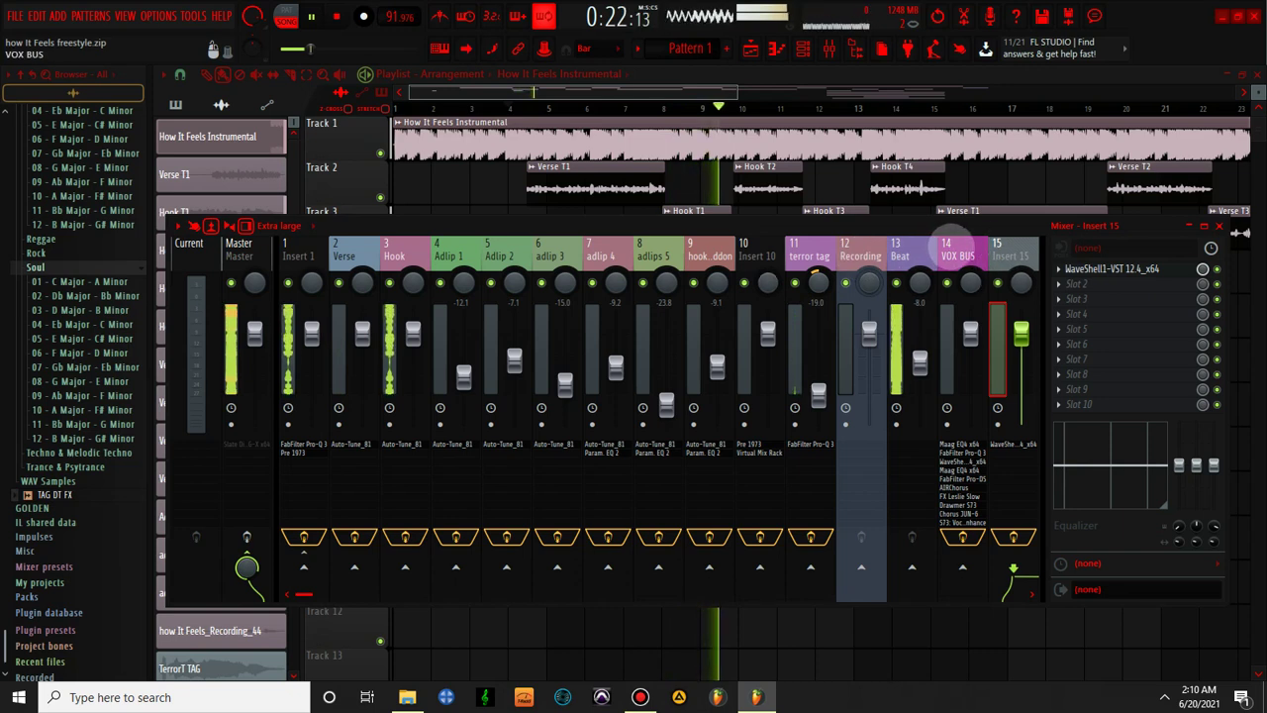
{"action": "left_click", "coordinate": [978, 246]}
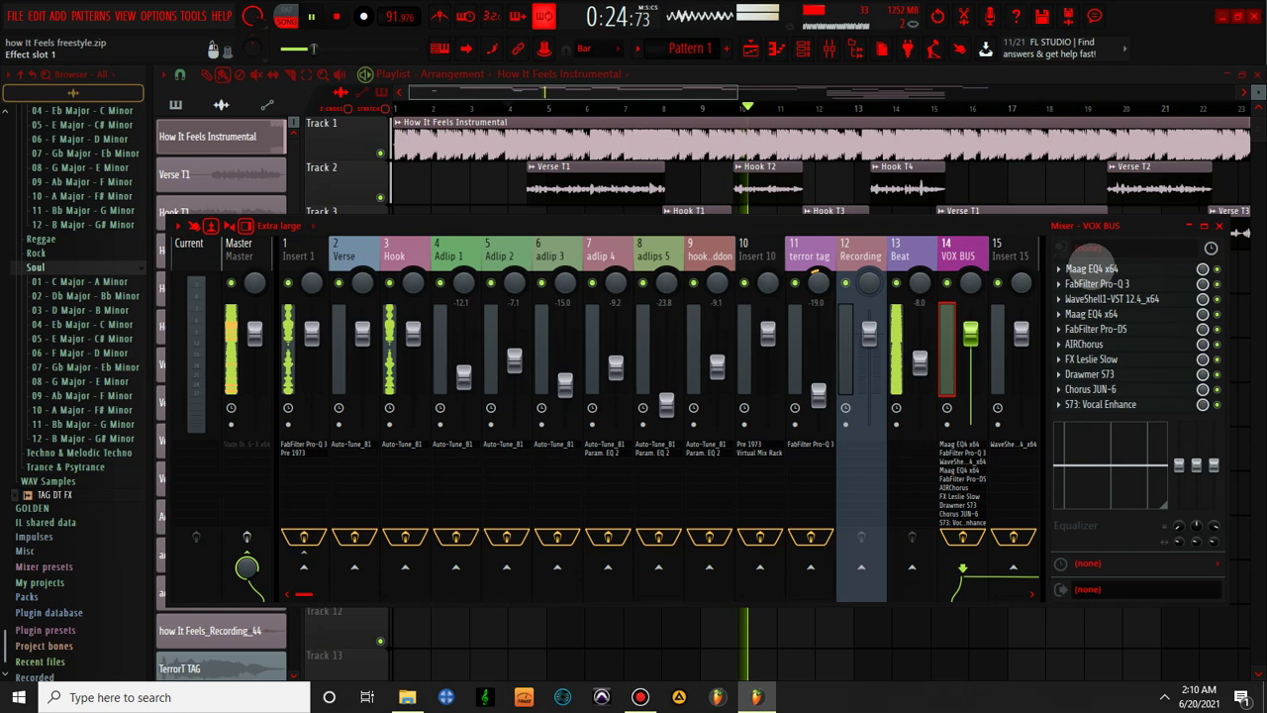
{"action": "left_click", "coordinate": [1091, 268]}
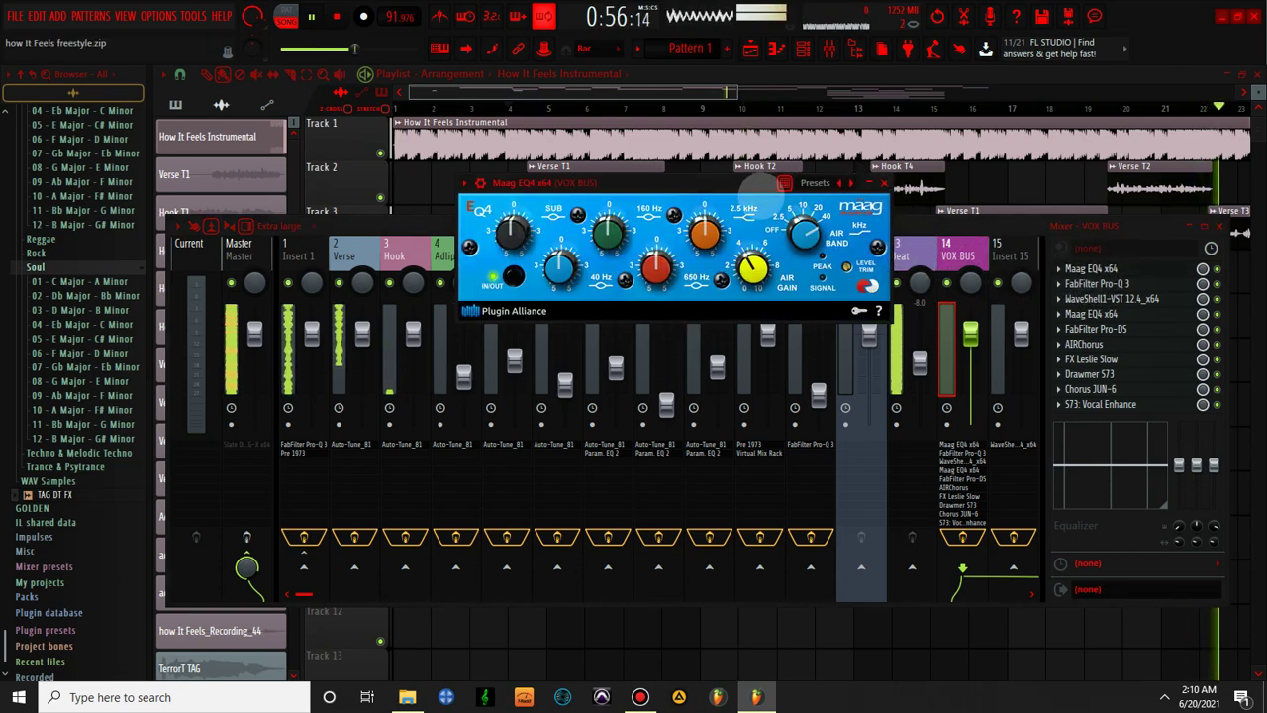
{"action": "left_click_drag", "start_coordinate": [743, 191], "coordinate": [736, 191]}
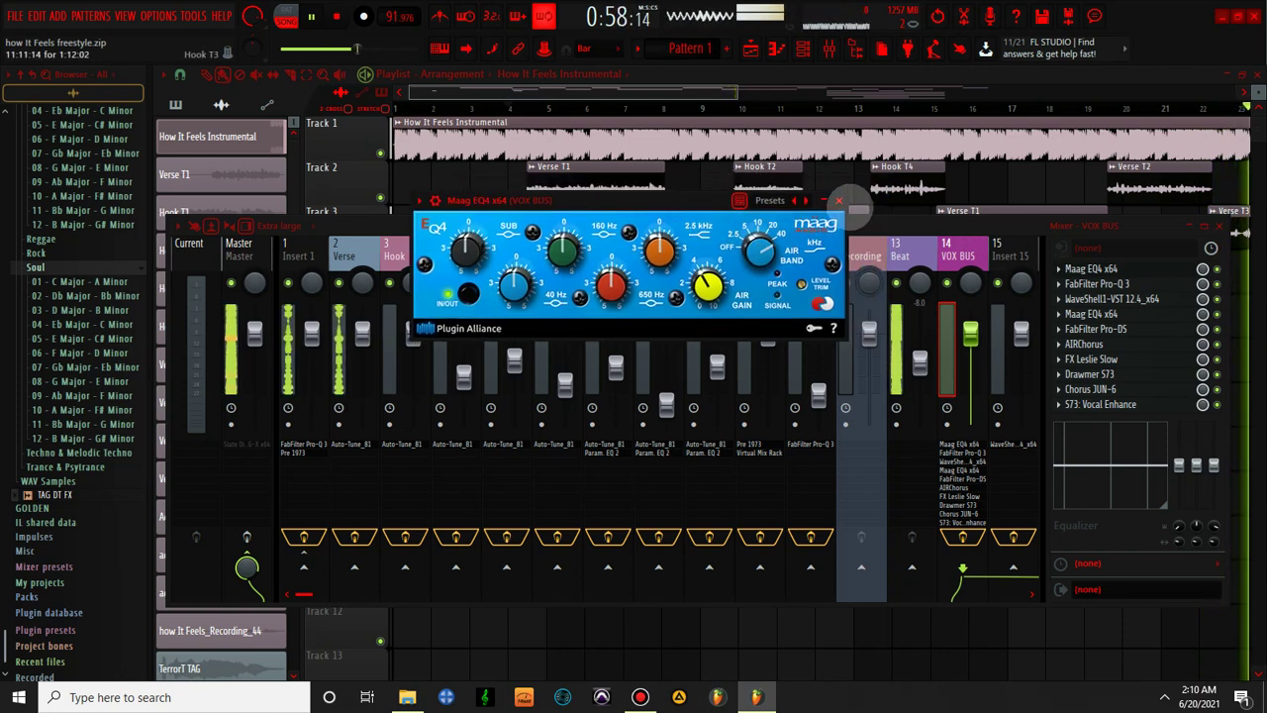
{"action": "left_click", "coordinate": [880, 183]}
{"action": "left_click", "coordinate": [1109, 298]}
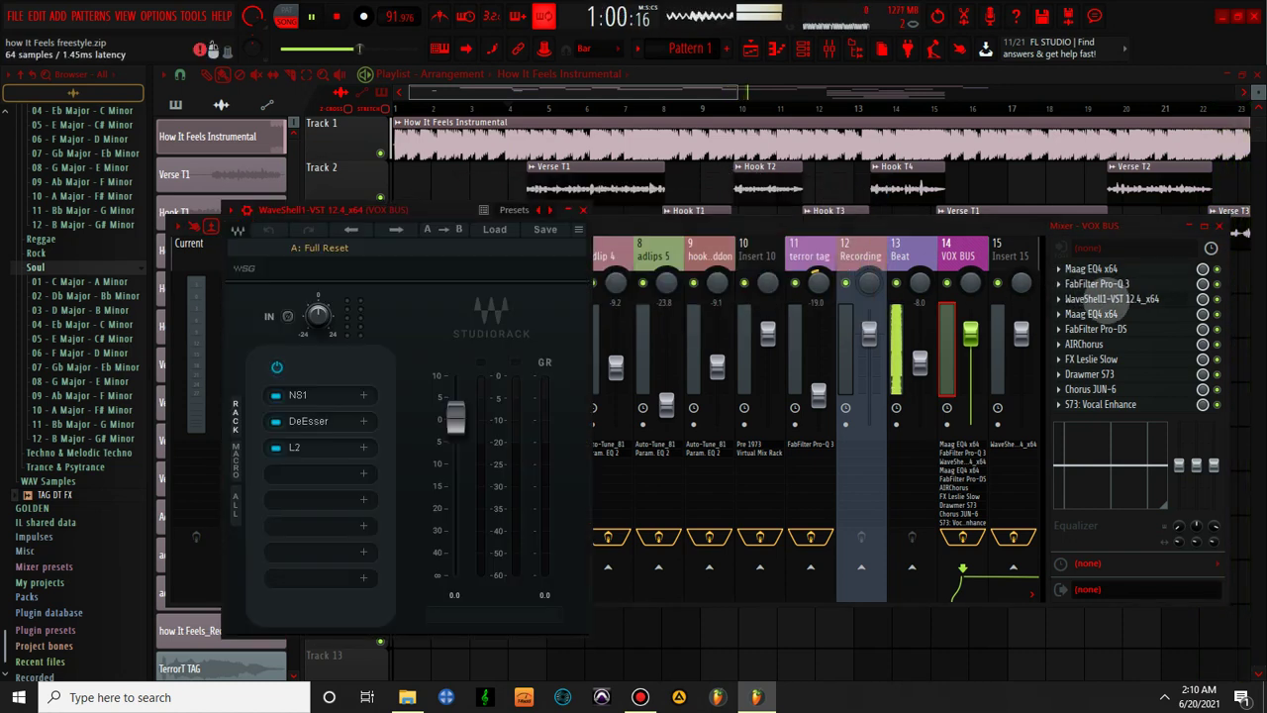
{"action": "left_click", "coordinate": [582, 210]}
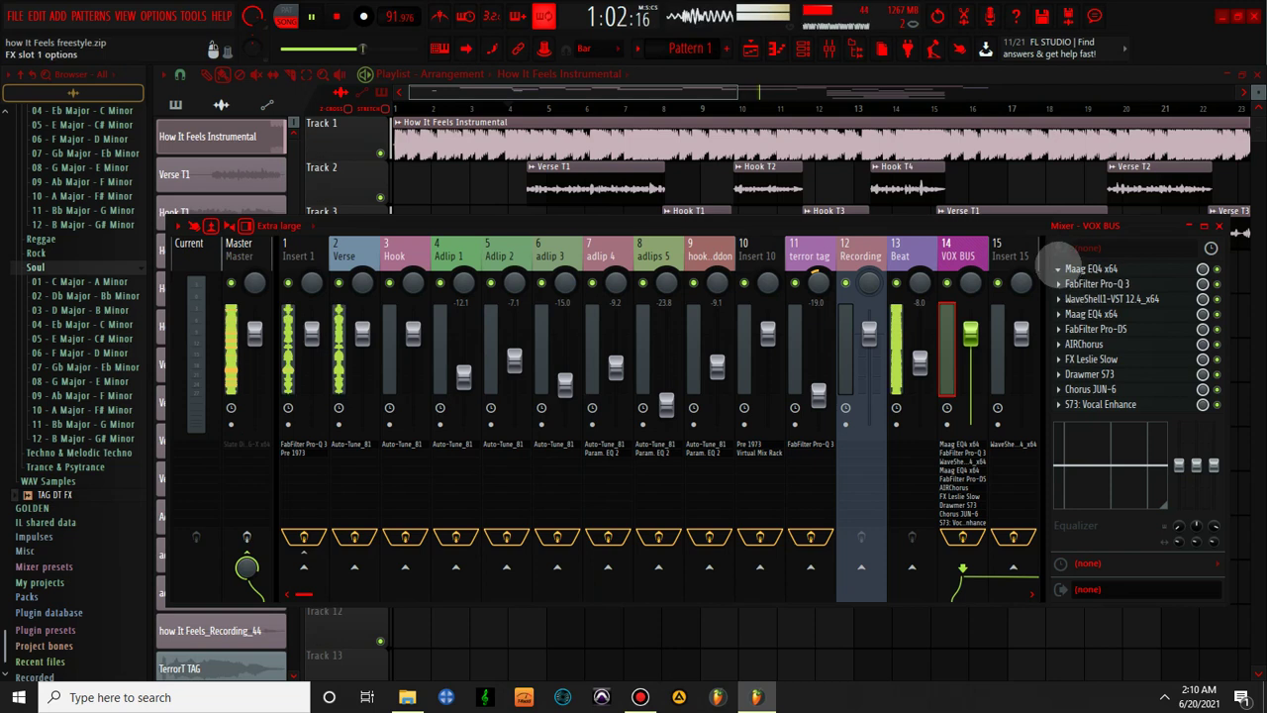
- Copy the first Maag EQ4 from VOX BUS onto Insert 1, close its window and restart playback
{"action": "left_click", "coordinate": [1059, 268]}
{"action": "left_click_drag", "start_coordinate": [1094, 358], "coordinate": [275, 288]}
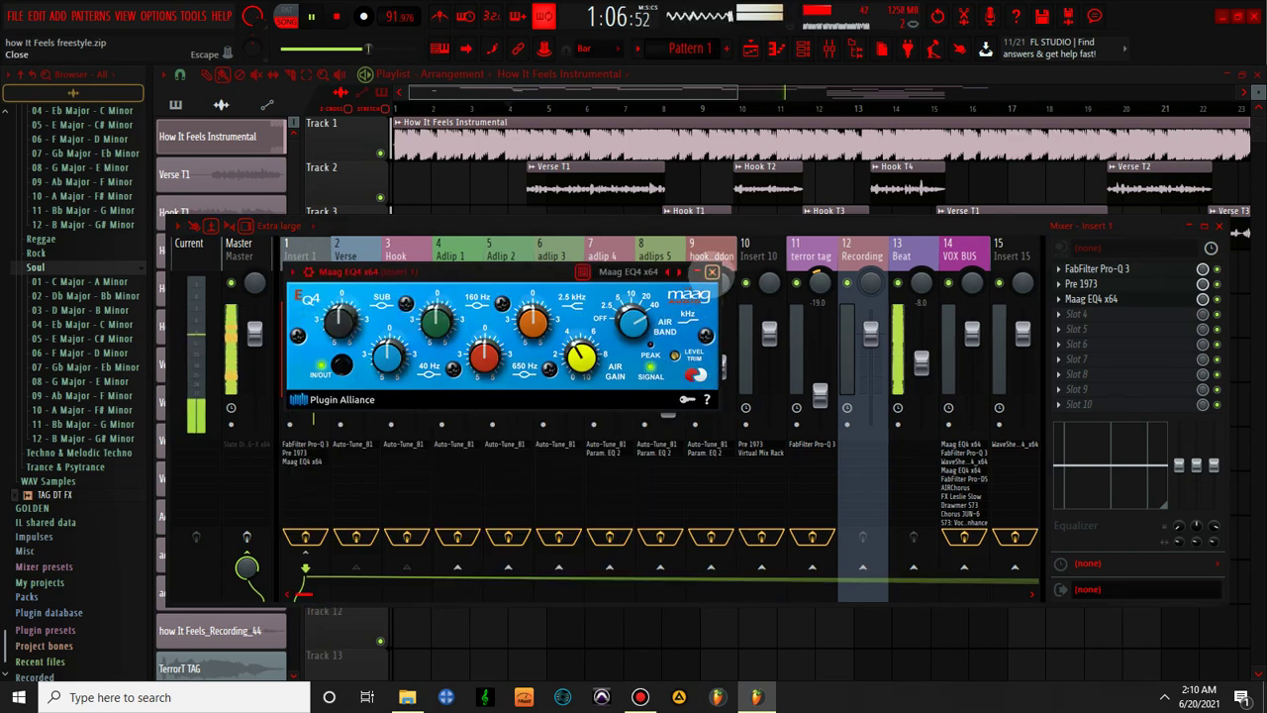
{"action": "key", "text": "space"}
{"action": "key", "text": "Escape"}
{"action": "key", "text": "space"}
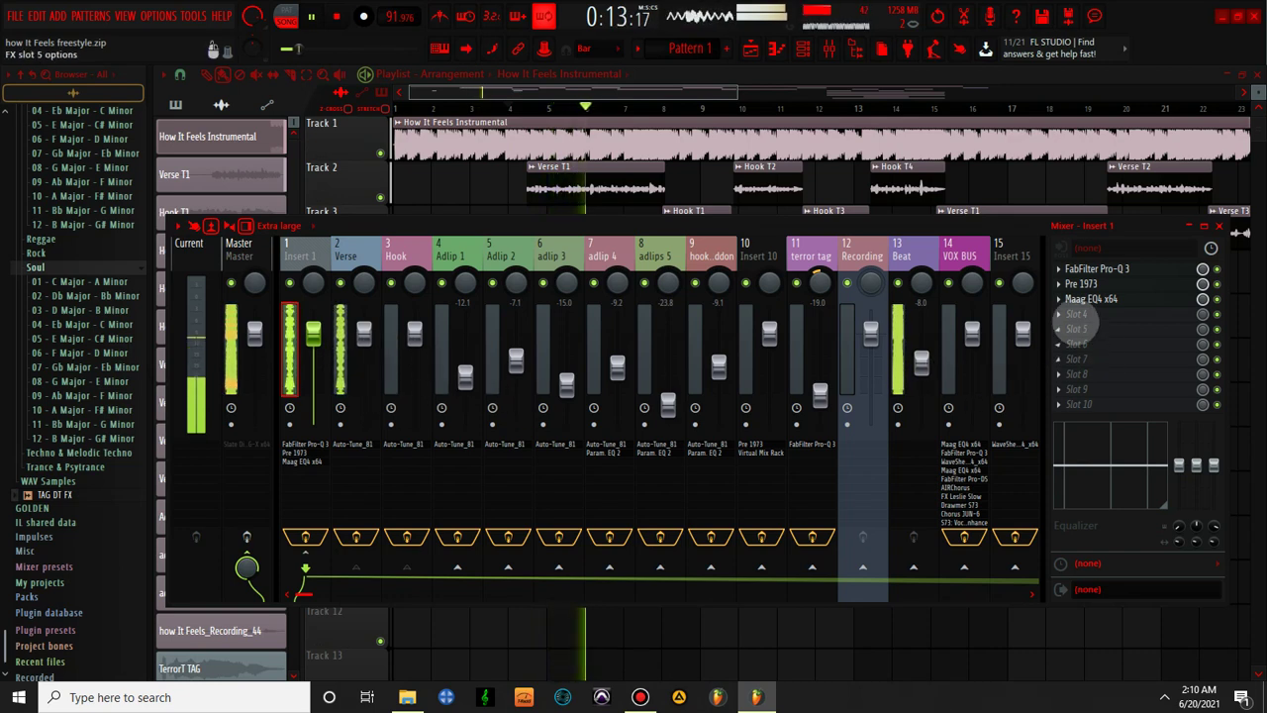
- Copy the WaveShell rack from VOX BUS onto Insert 1 and stop playback
{"action": "left_click", "coordinate": [948, 255]}
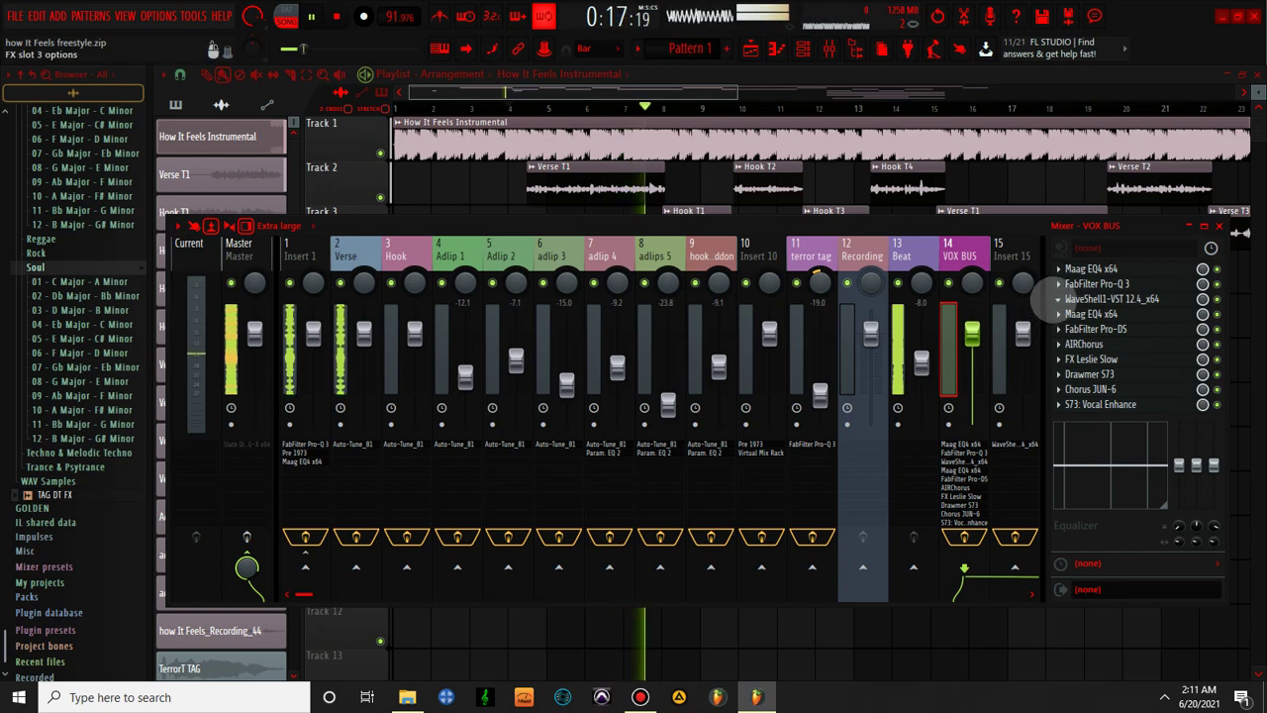
{"action": "left_click", "coordinate": [1057, 298]}
{"action": "left_click_drag", "start_coordinate": [1099, 298], "coordinate": [302, 255]}
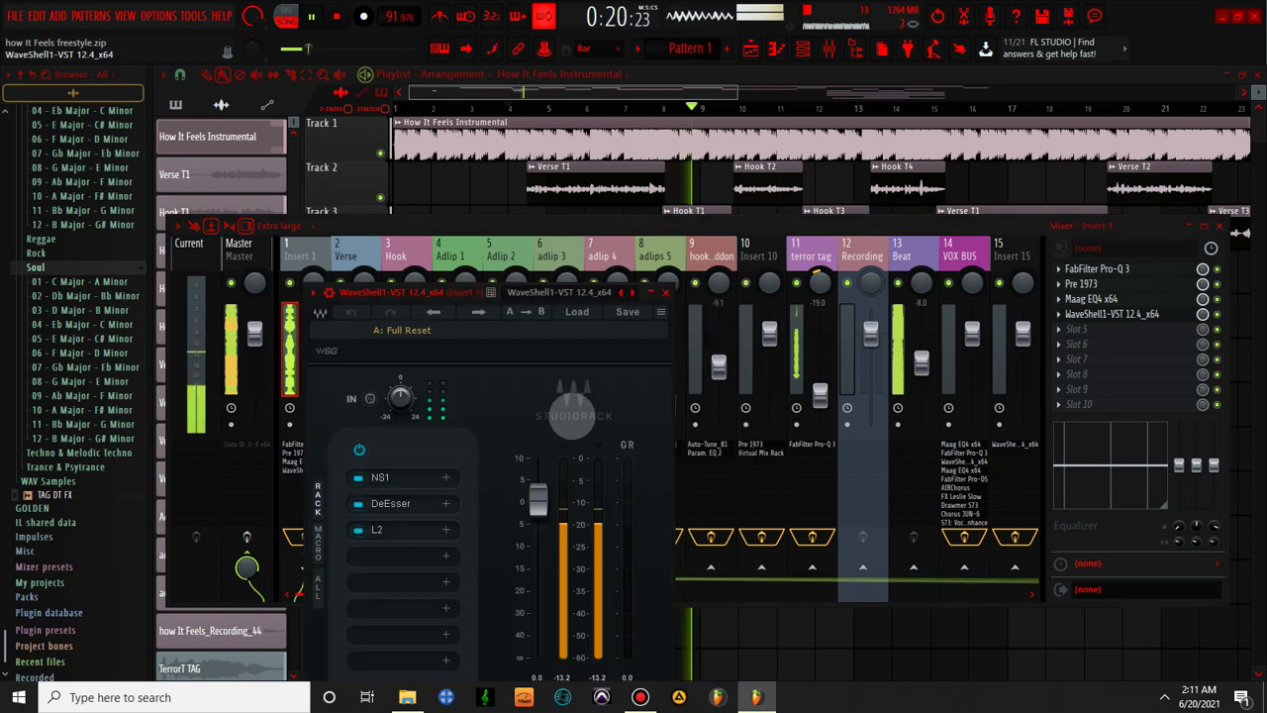
{"action": "key", "text": "space"}
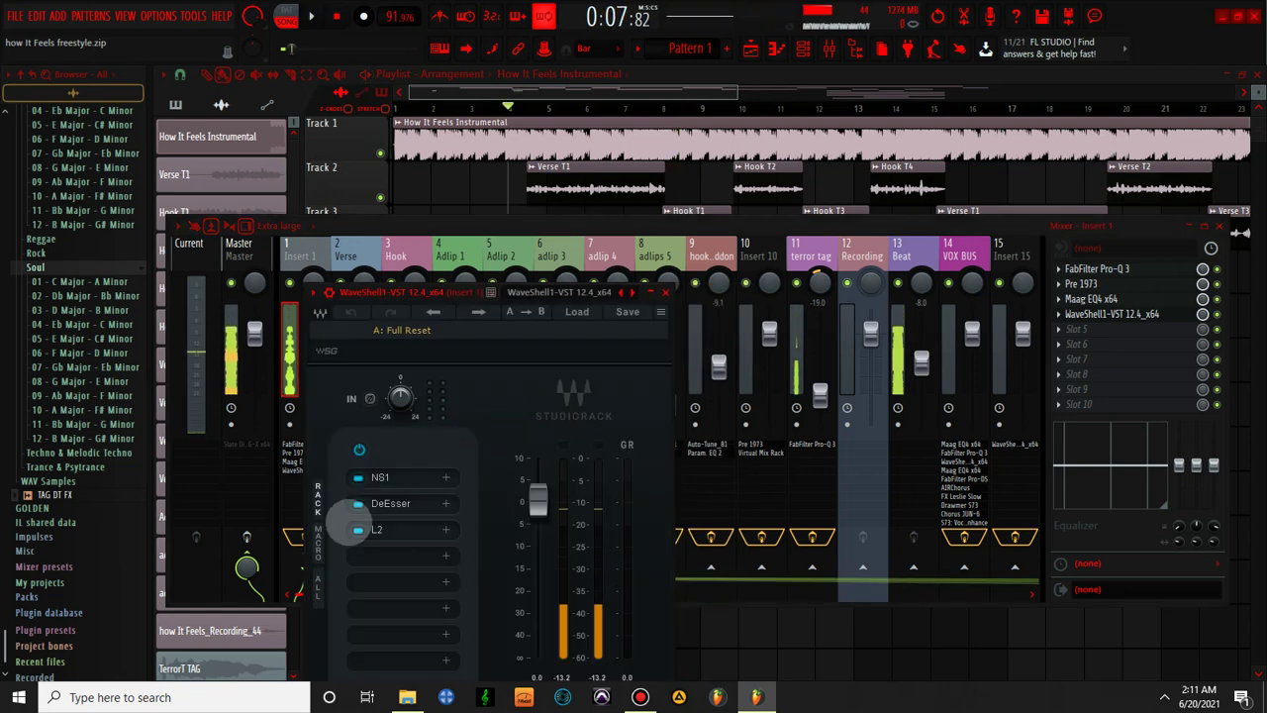
- Bypass DeEsser and L2 in the rack, restart playback and set the NS1 noise suppressor to 20
{"action": "left_click", "coordinate": [358, 530]}
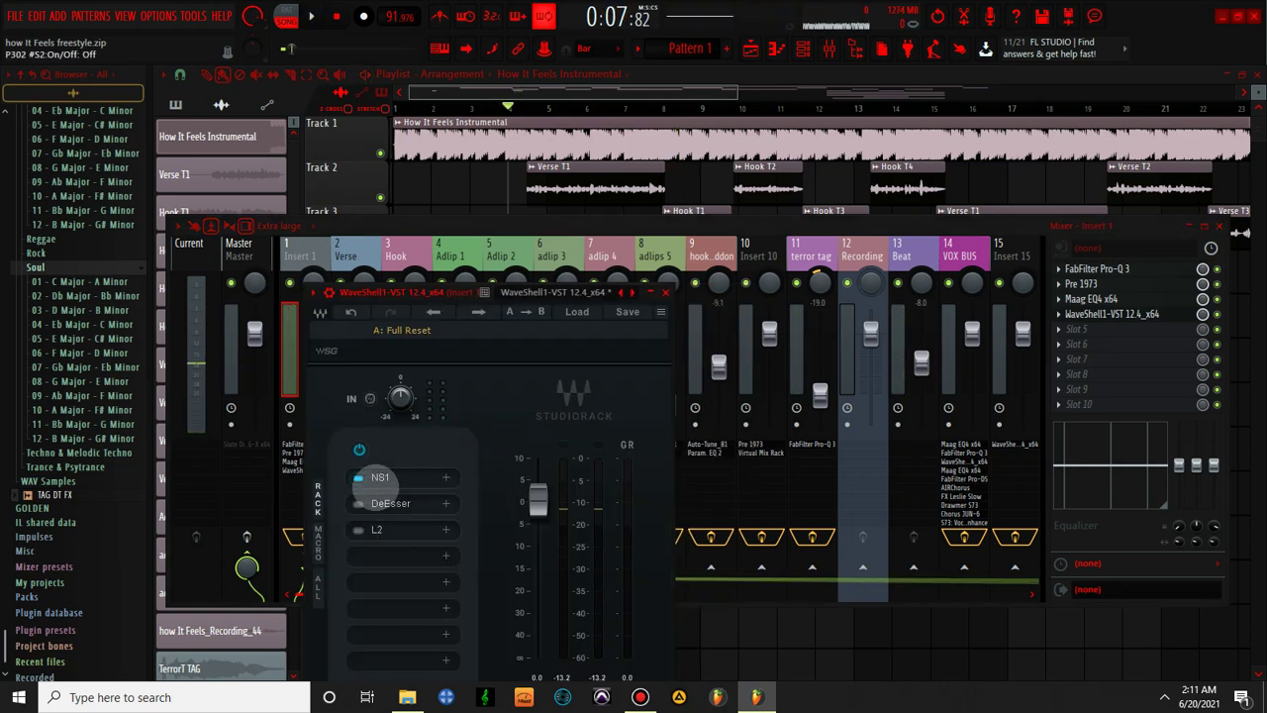
{"action": "left_click", "coordinate": [380, 477]}
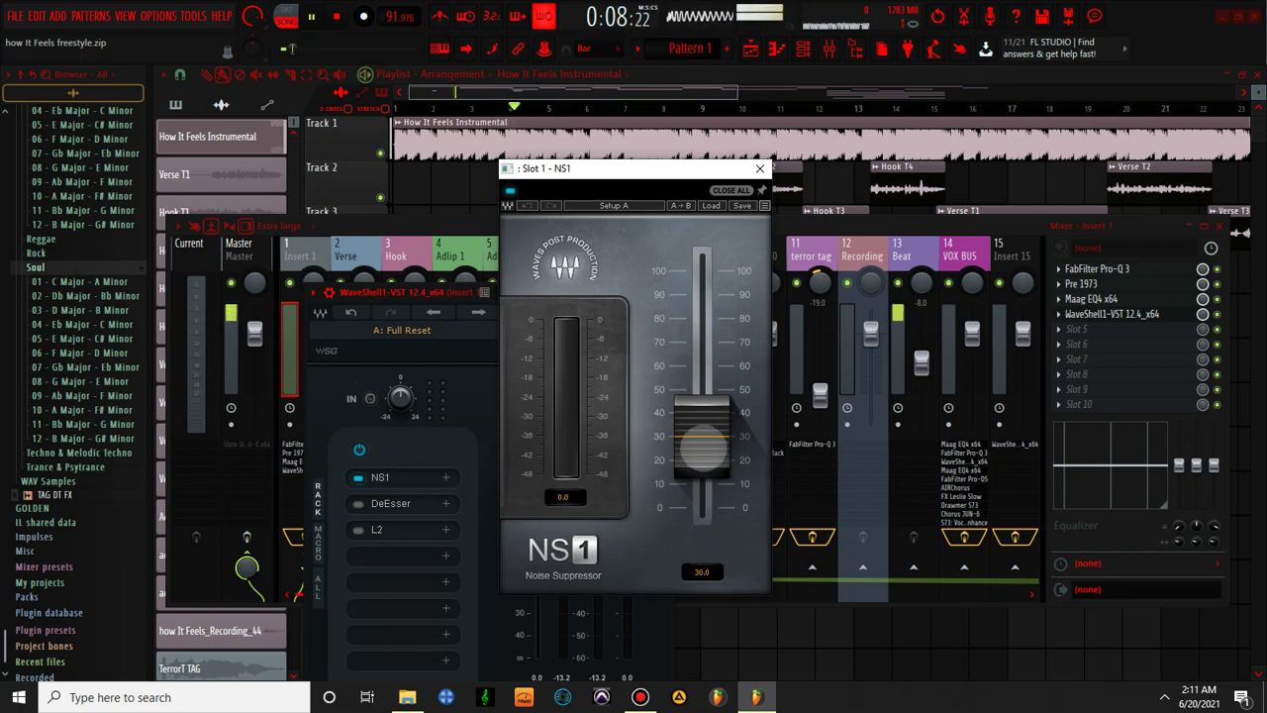
{"action": "left_click", "coordinate": [702, 446]}
{"action": "type", "text": "2"}
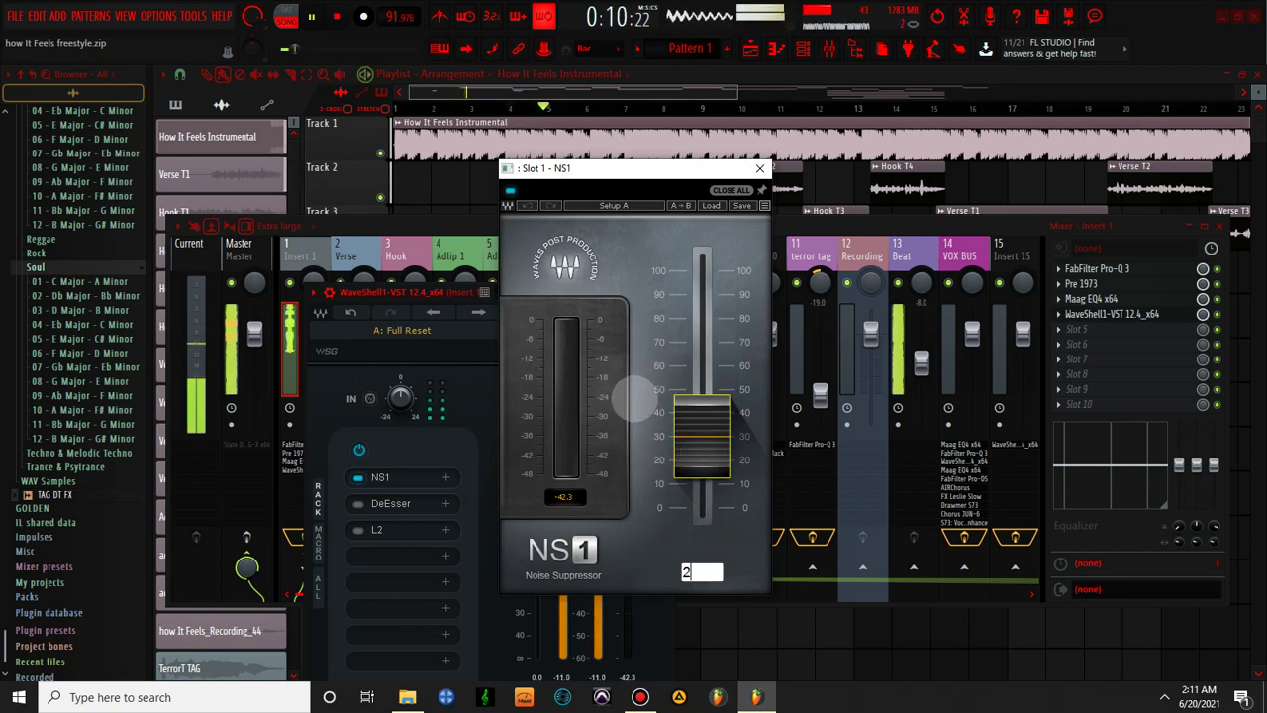
{"action": "type", "text": "0"}
{"action": "key", "text": "Return"}
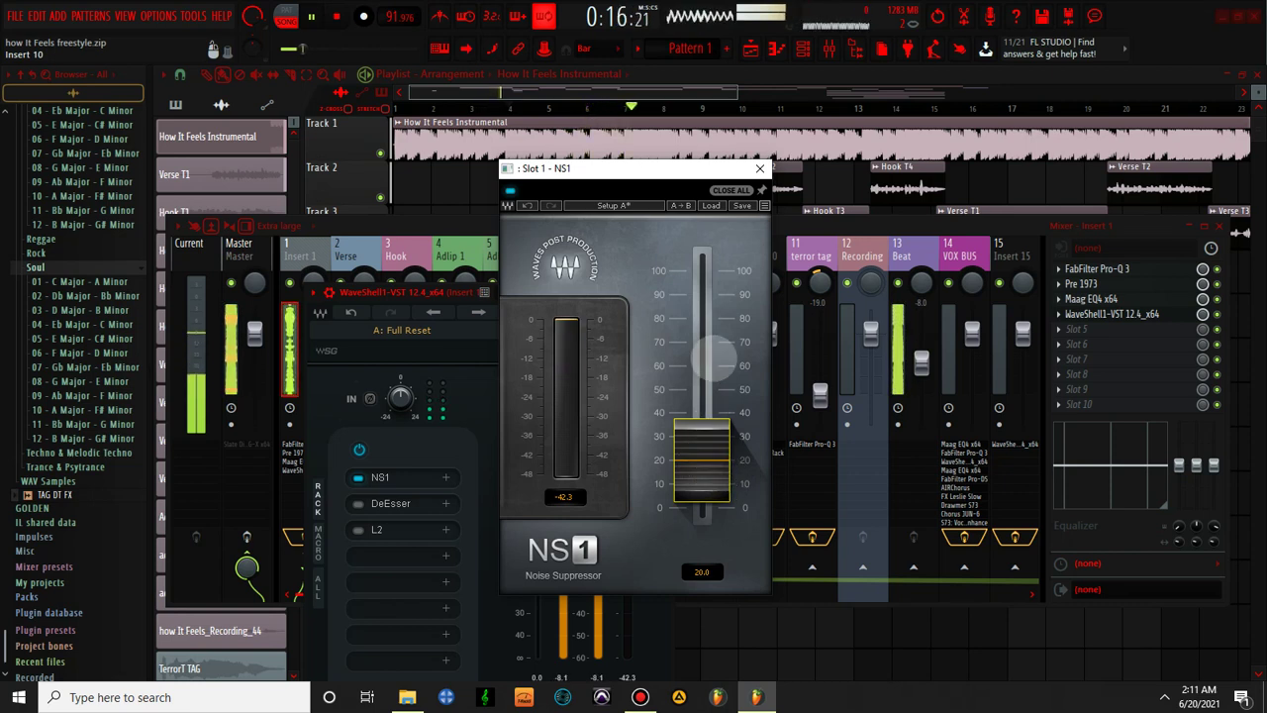
- Lower the NS1 noise suppressor to 10 and close its window
{"action": "key", "text": "Tab"}
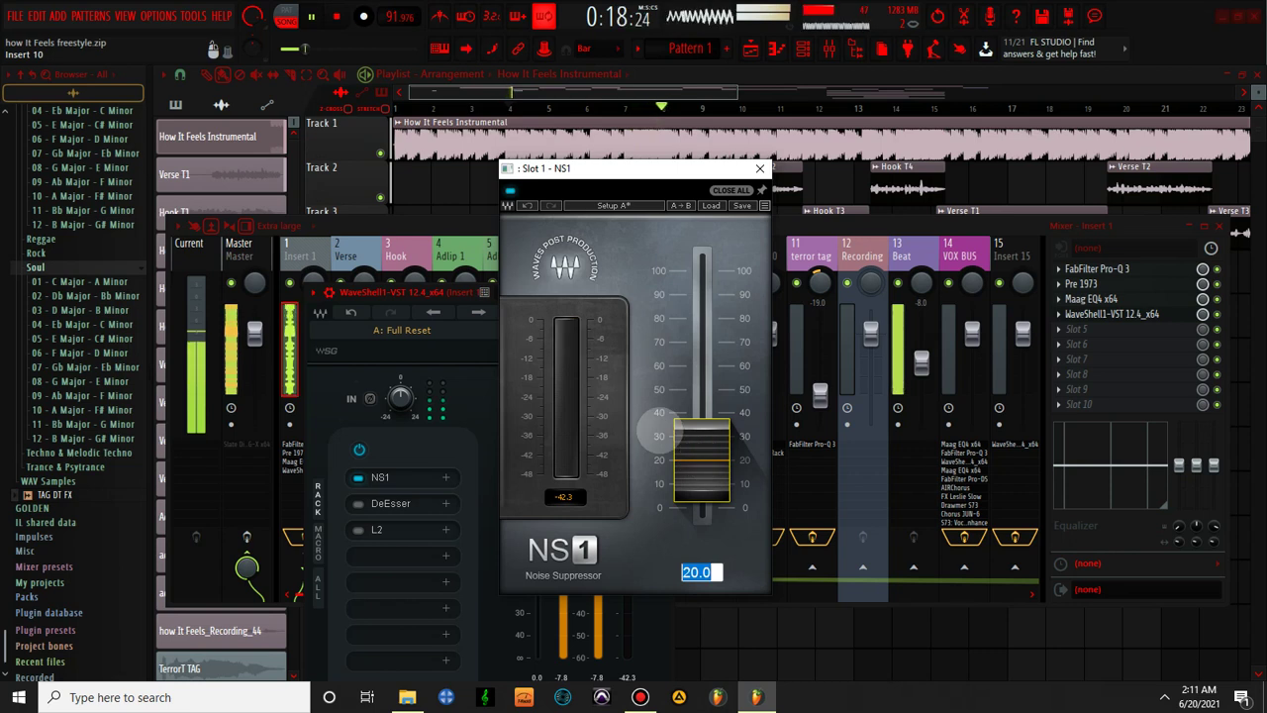
{"action": "key", "text": "Return"}
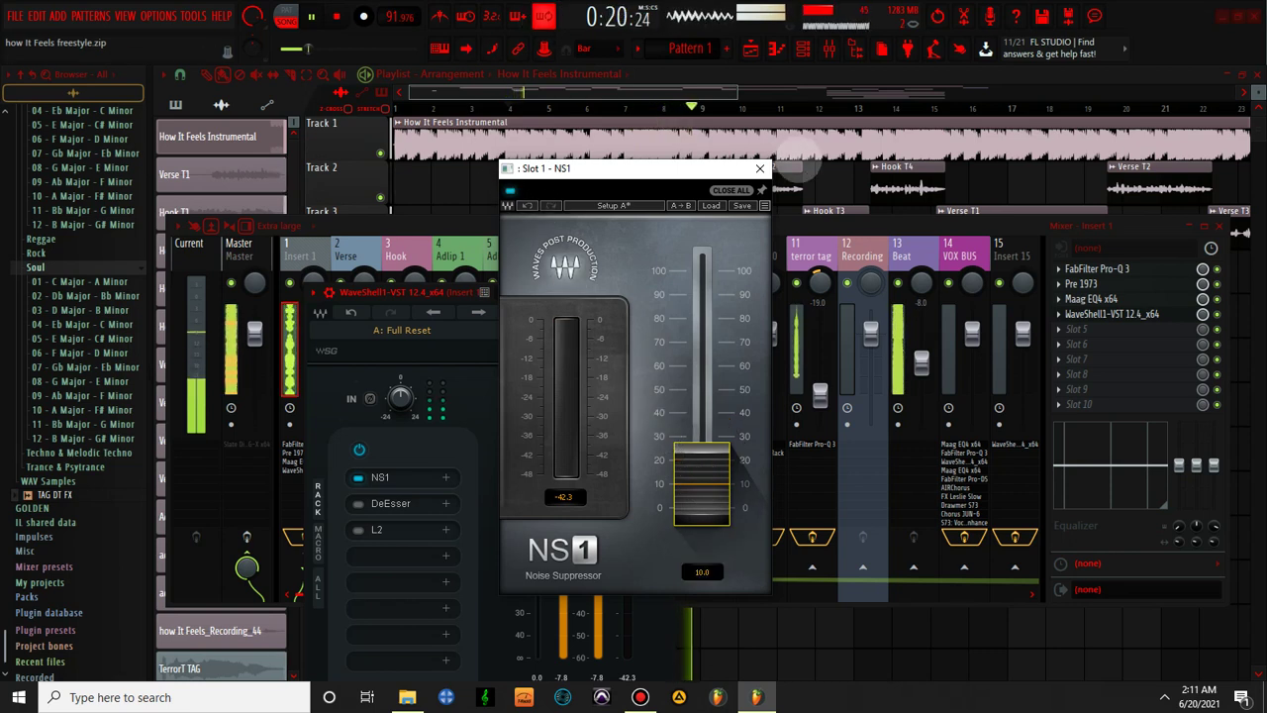
{"action": "left_click", "coordinate": [760, 168]}
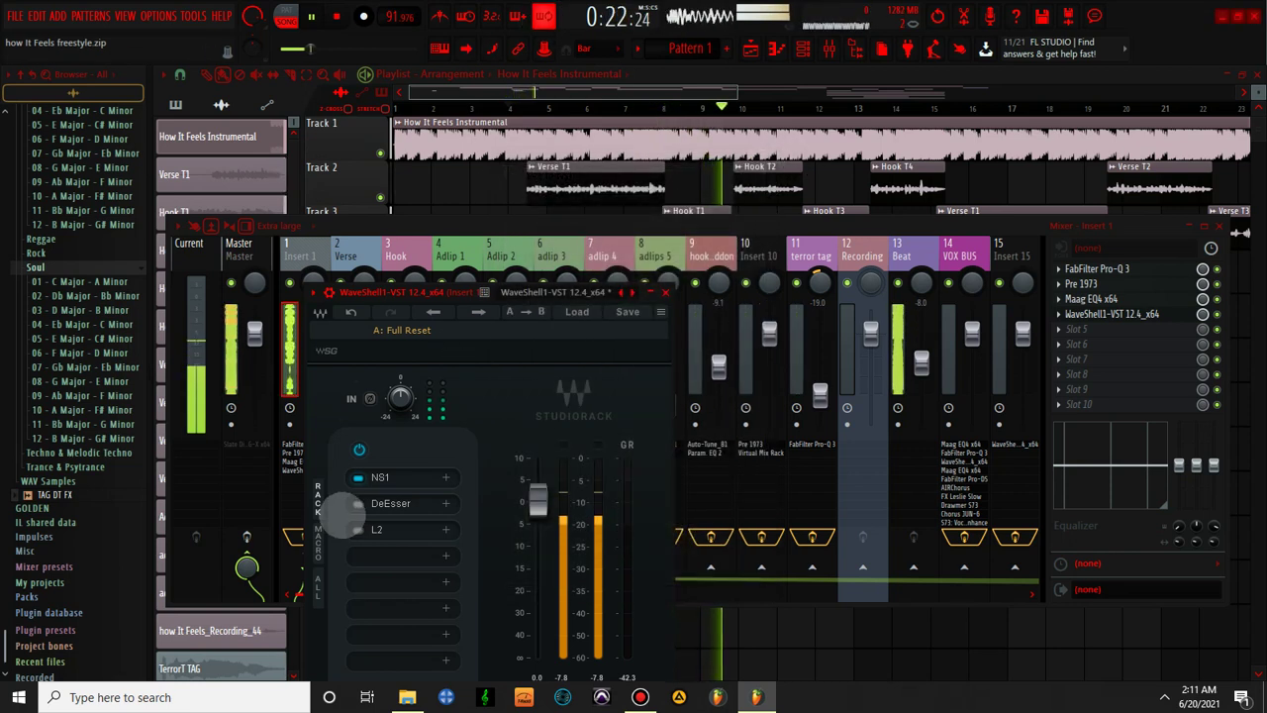
- Re-enable the DeEsser in the rack, set its threshold to -20 and close its window
{"action": "left_click", "coordinate": [359, 504]}
{"action": "left_click", "coordinate": [382, 503]}
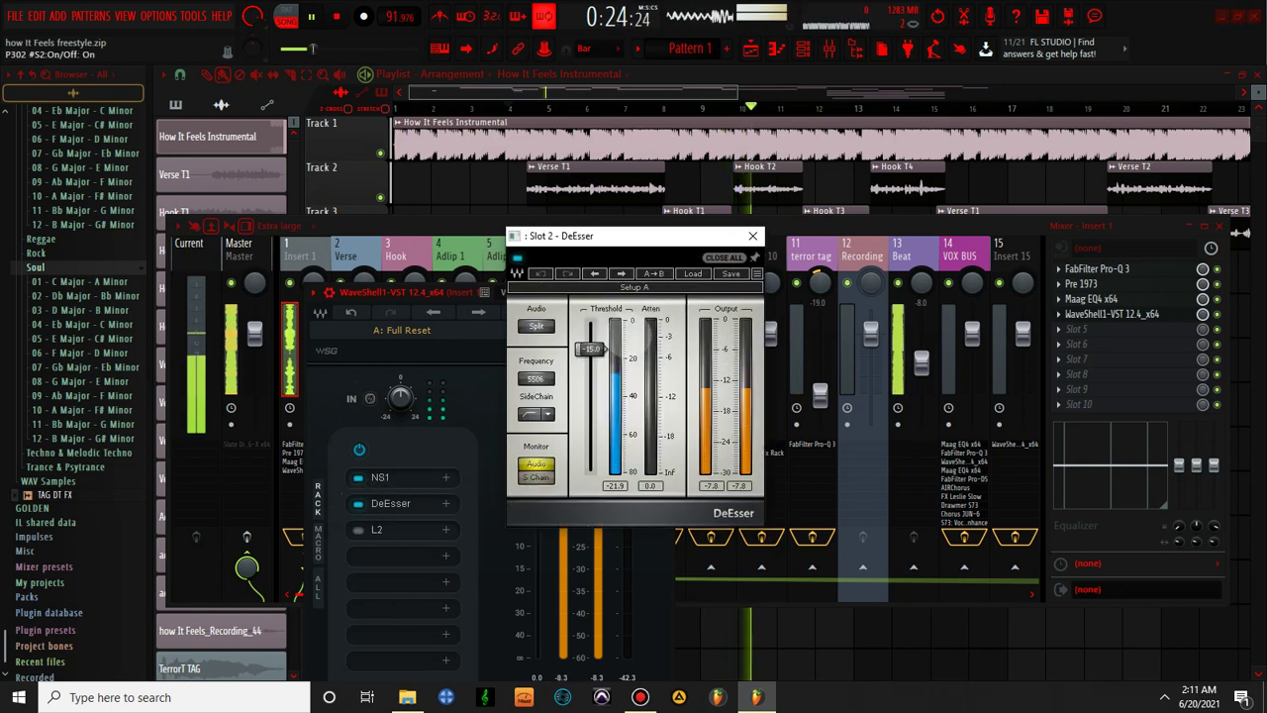
{"action": "left_click_drag", "start_coordinate": [591, 348], "coordinate": [591, 358]}
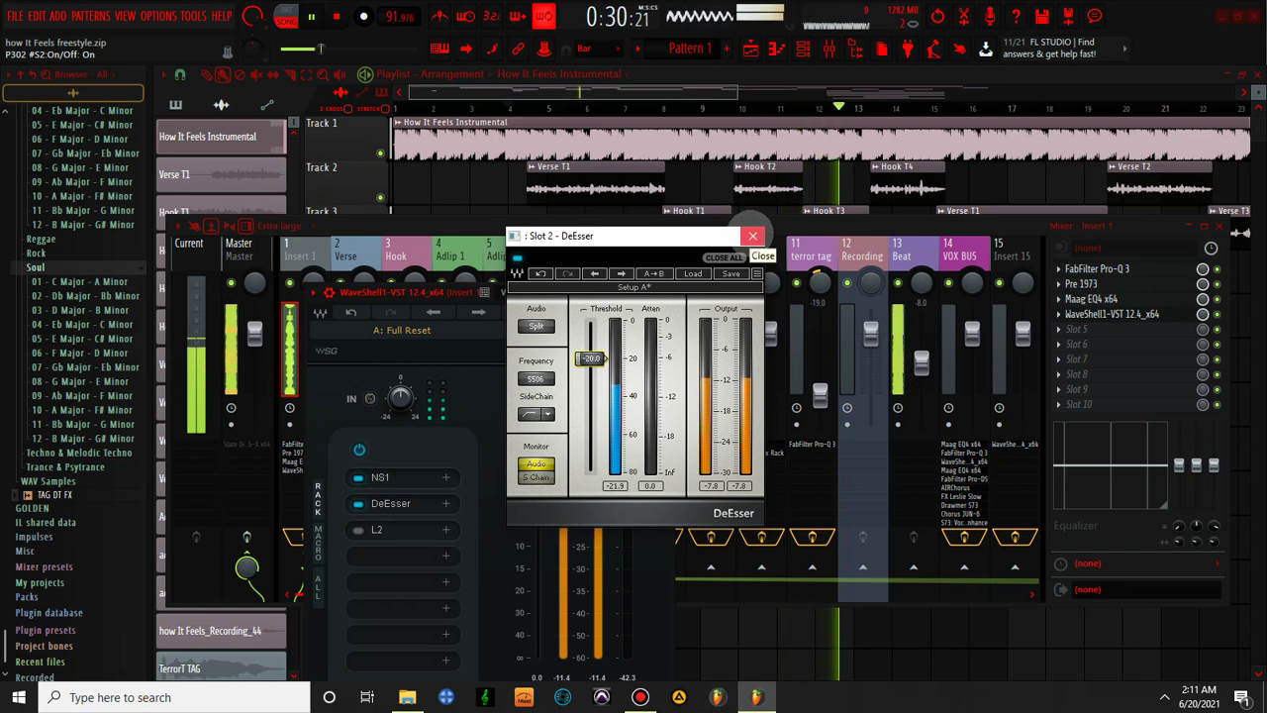
{"action": "left_click", "coordinate": [752, 236]}
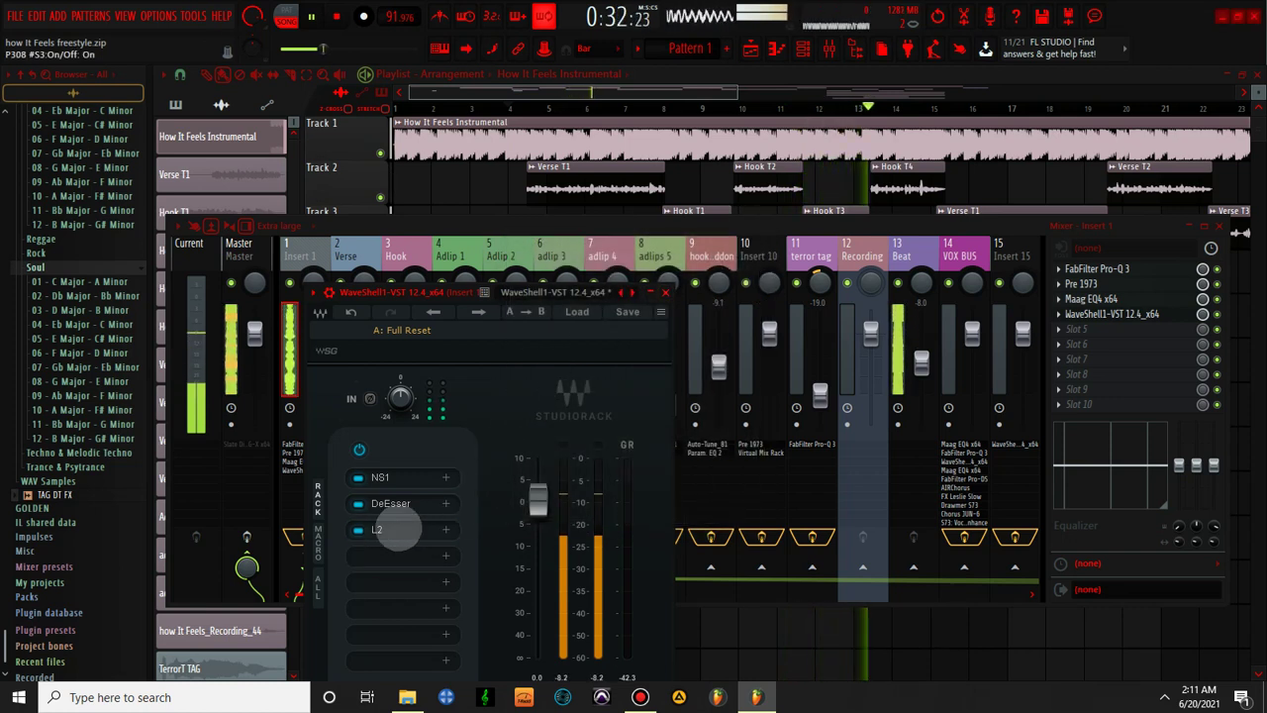
- Re-enable L2 with its threshold and out ceiling at 0.0, and close both the L2 and rack windows
{"action": "left_click", "coordinate": [394, 530]}
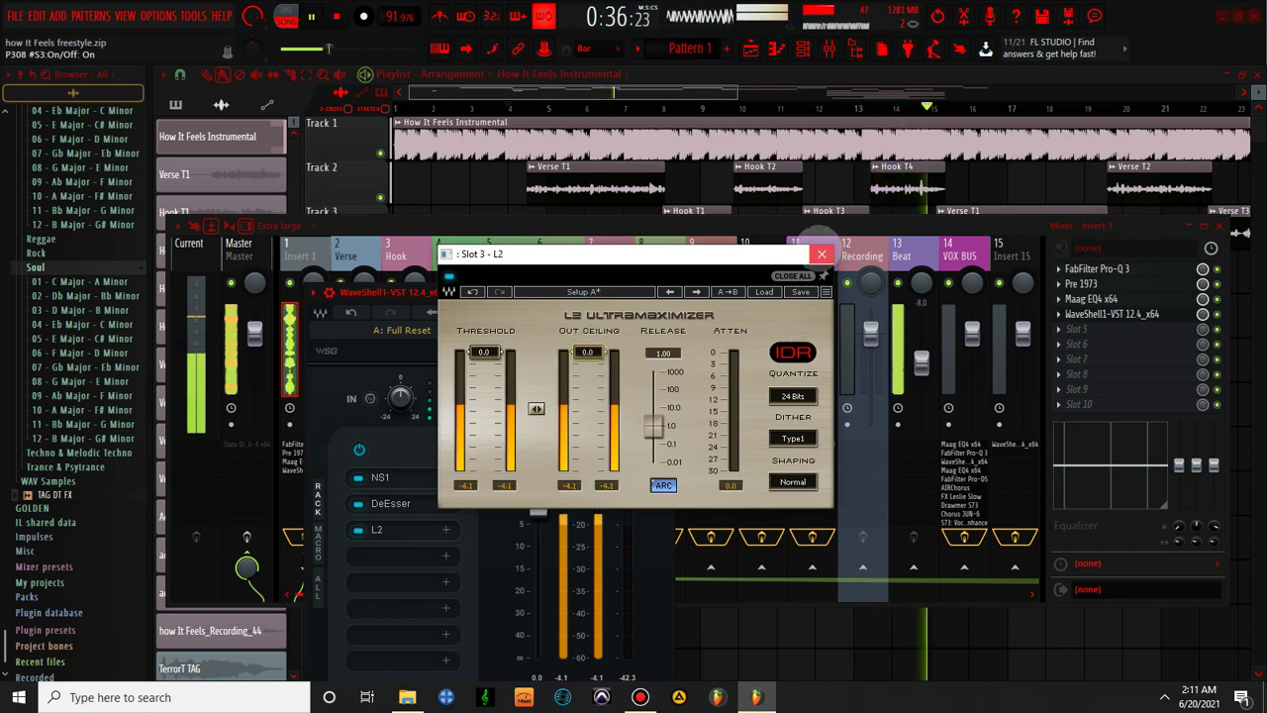
{"action": "left_click", "coordinate": [820, 254]}
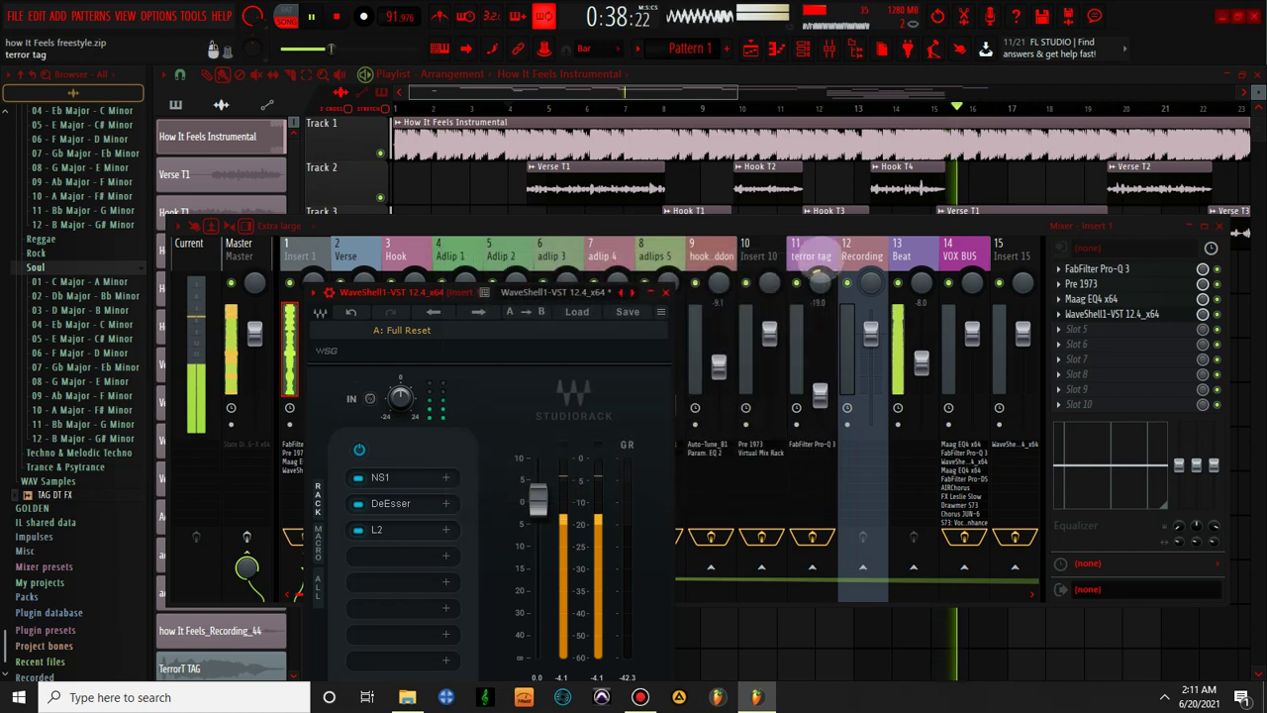
{"action": "left_click", "coordinate": [671, 294]}
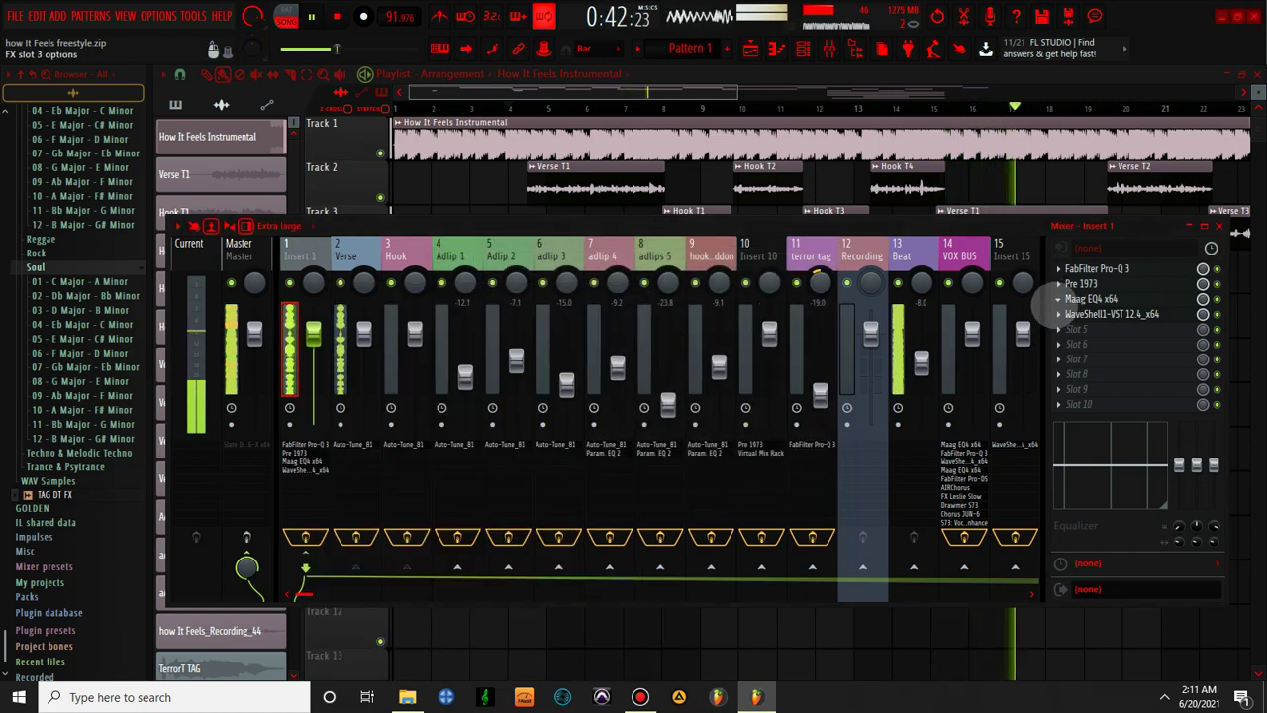
- Copy the second Maag EQ4 from VOX BUS onto Insert 1 and close its window
{"action": "left_click", "coordinate": [954, 250]}
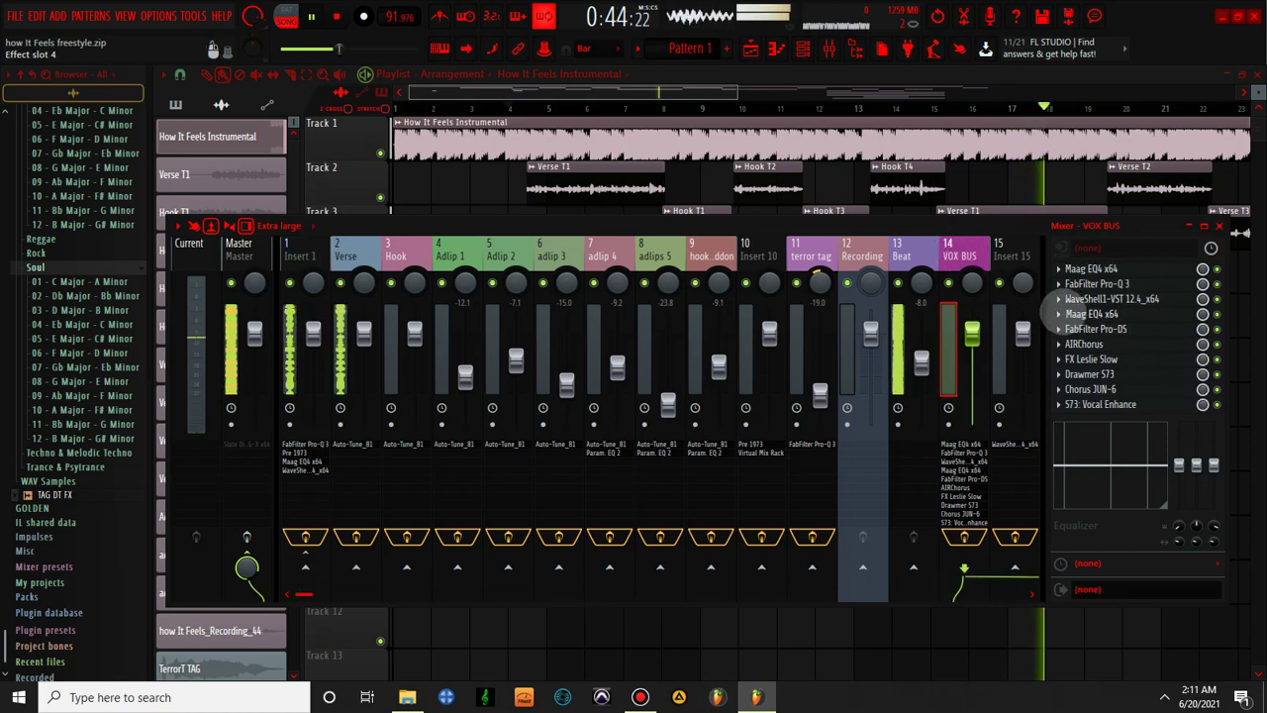
{"action": "right_click", "coordinate": [1074, 312]}
{"action": "left_click_drag", "start_coordinate": [1074, 313], "coordinate": [328, 351]}
{"action": "left_click_drag", "start_coordinate": [246, 226], "coordinate": [297, 248]}
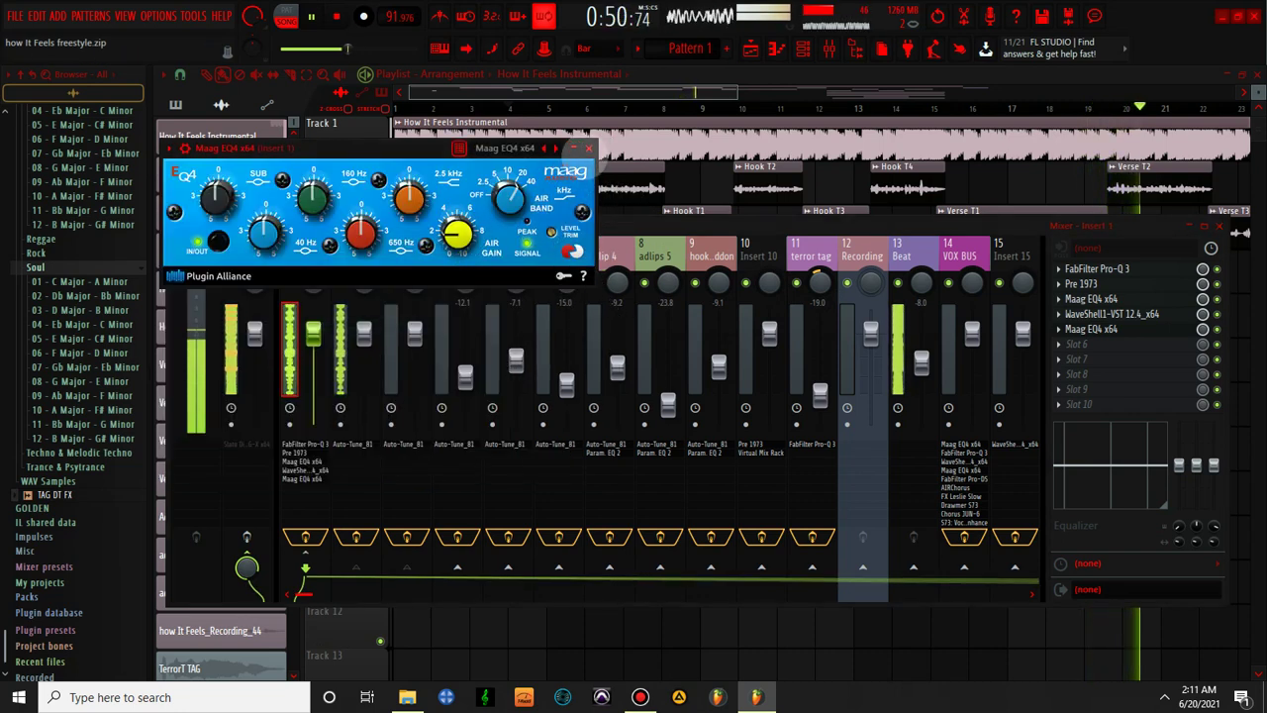
{"action": "left_click", "coordinate": [588, 147]}
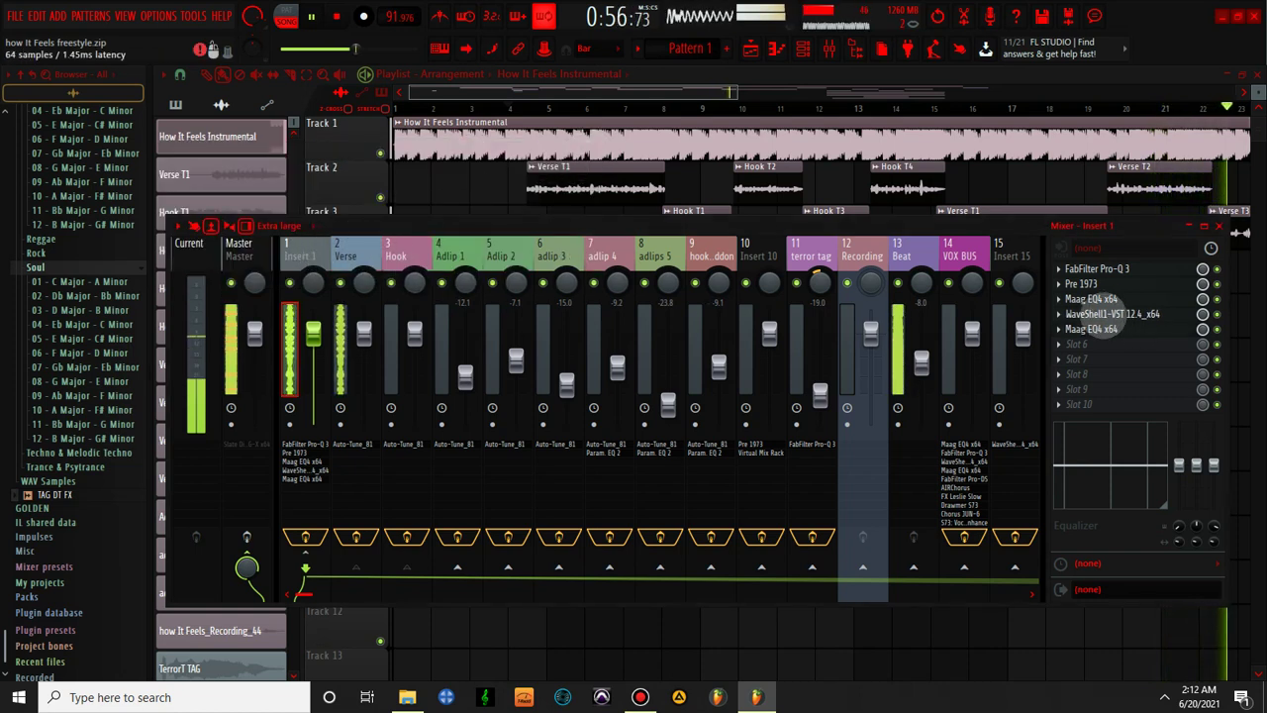
- Move the WaveShell rack below the second Maag EQ4 in Insert 1's effects chain
{"action": "left_click", "coordinate": [1109, 314]}
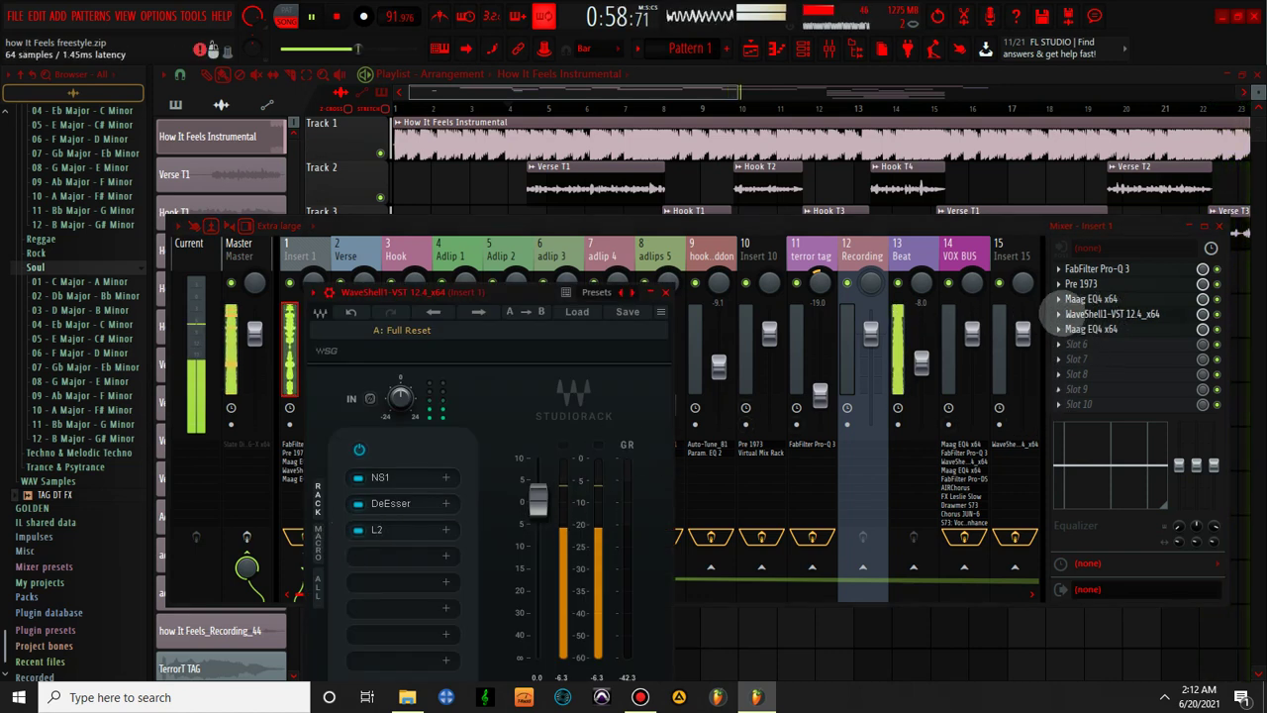
{"action": "right_click", "coordinate": [1063, 313]}
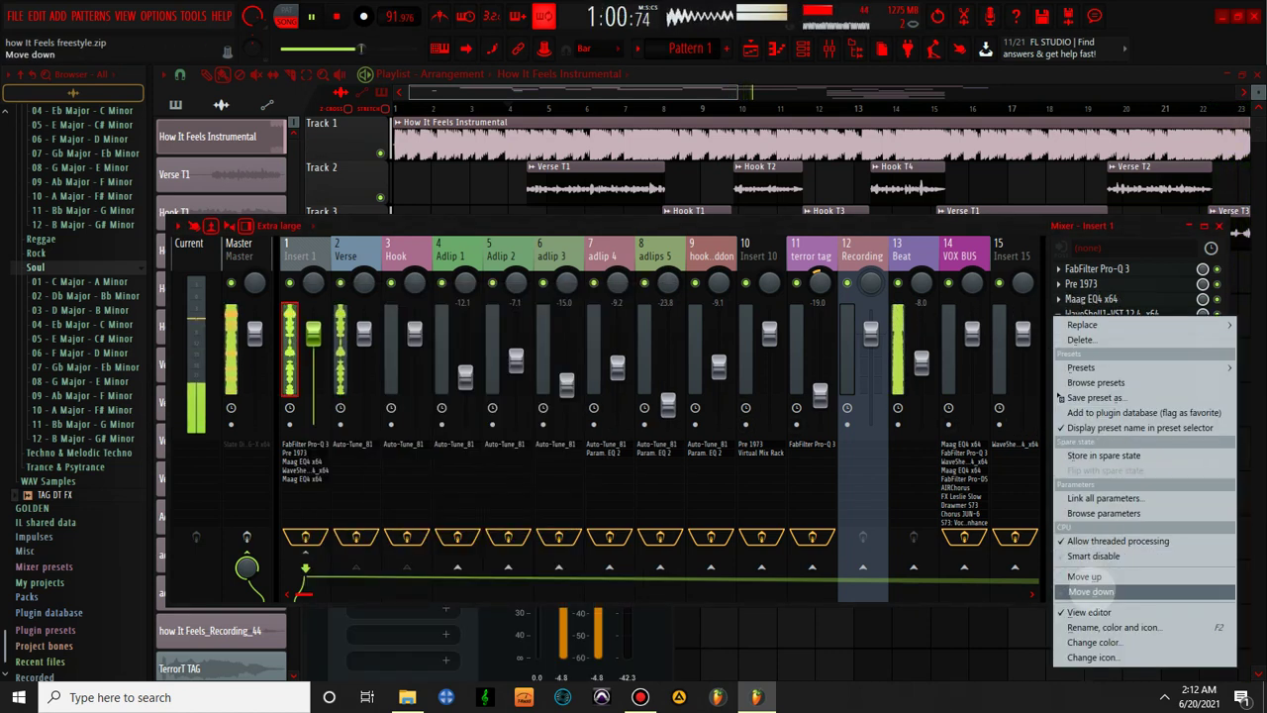
{"action": "left_click", "coordinate": [1089, 591]}
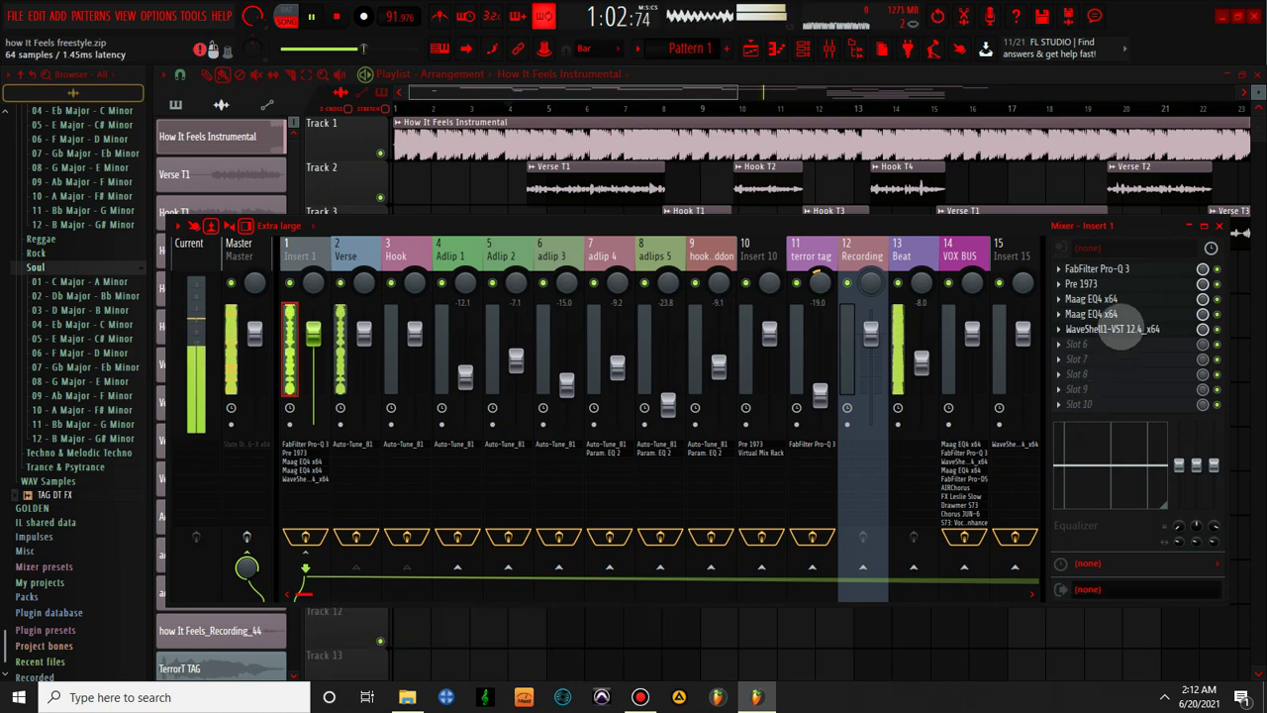
- Reorder the rack so that L2 sits above the DeEsser, directly after NS1
{"action": "left_click", "coordinate": [391, 503]}
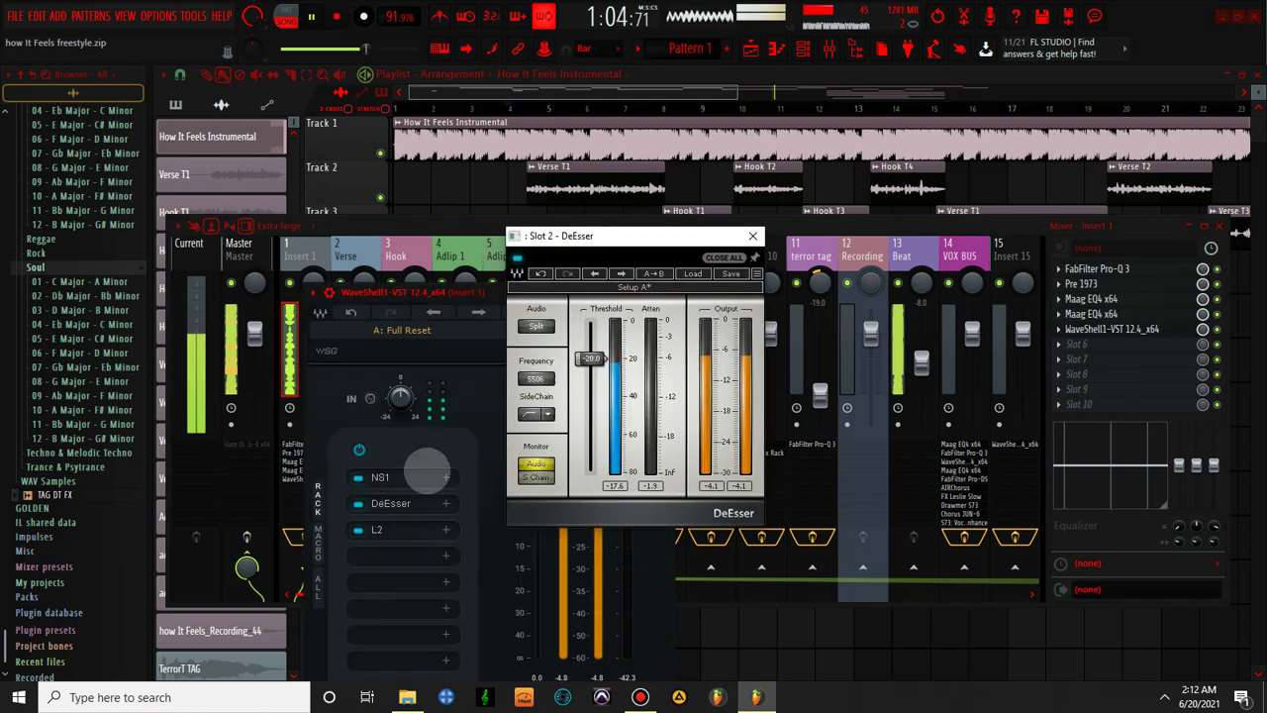
{"action": "left_click", "coordinate": [380, 528]}
{"action": "mouse_move", "coordinate": [391, 530]}
{"action": "left_mouse_down"}
{"action": "mouse_move", "coordinate": [391, 482]}
{"action": "mouse_move", "coordinate": [392, 507]}
{"action": "left_mouse_up"}
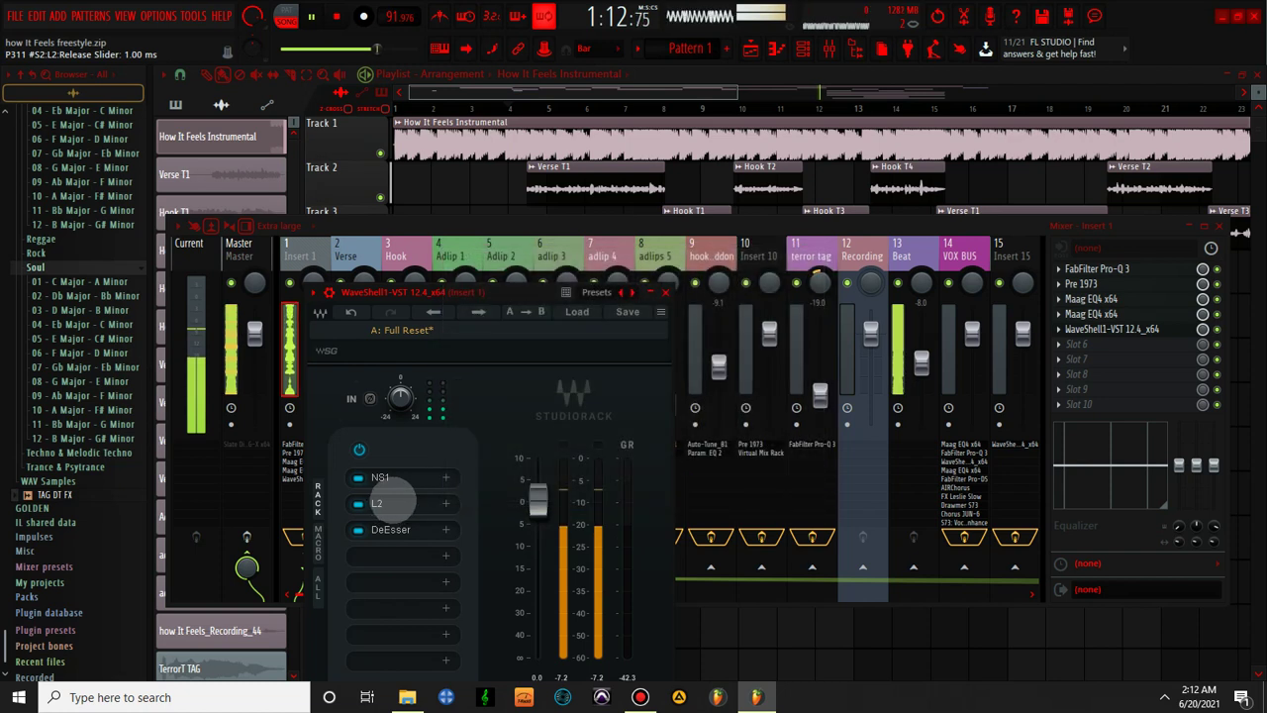
- Set the L2 threshold to -2.0 dB, review the DeEsser and close its window
{"action": "left_click_drag", "start_coordinate": [484, 352], "coordinate": [484, 360]}
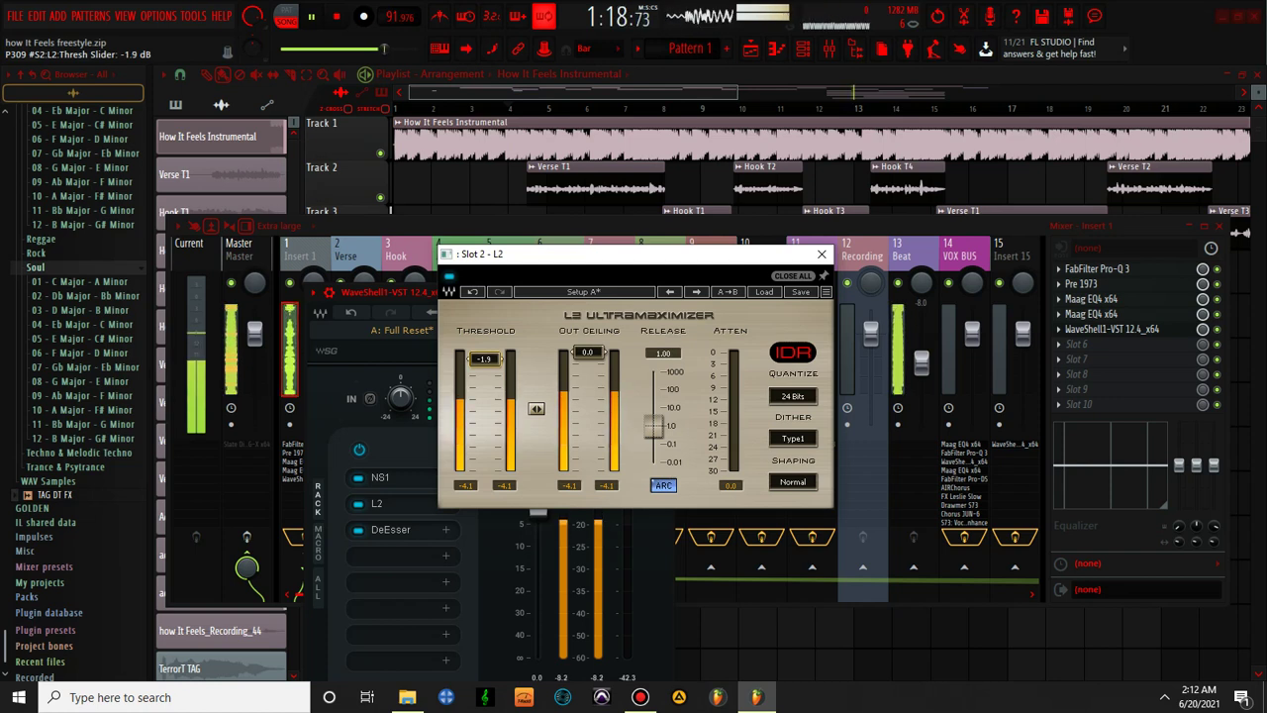
{"action": "left_click", "coordinate": [391, 530]}
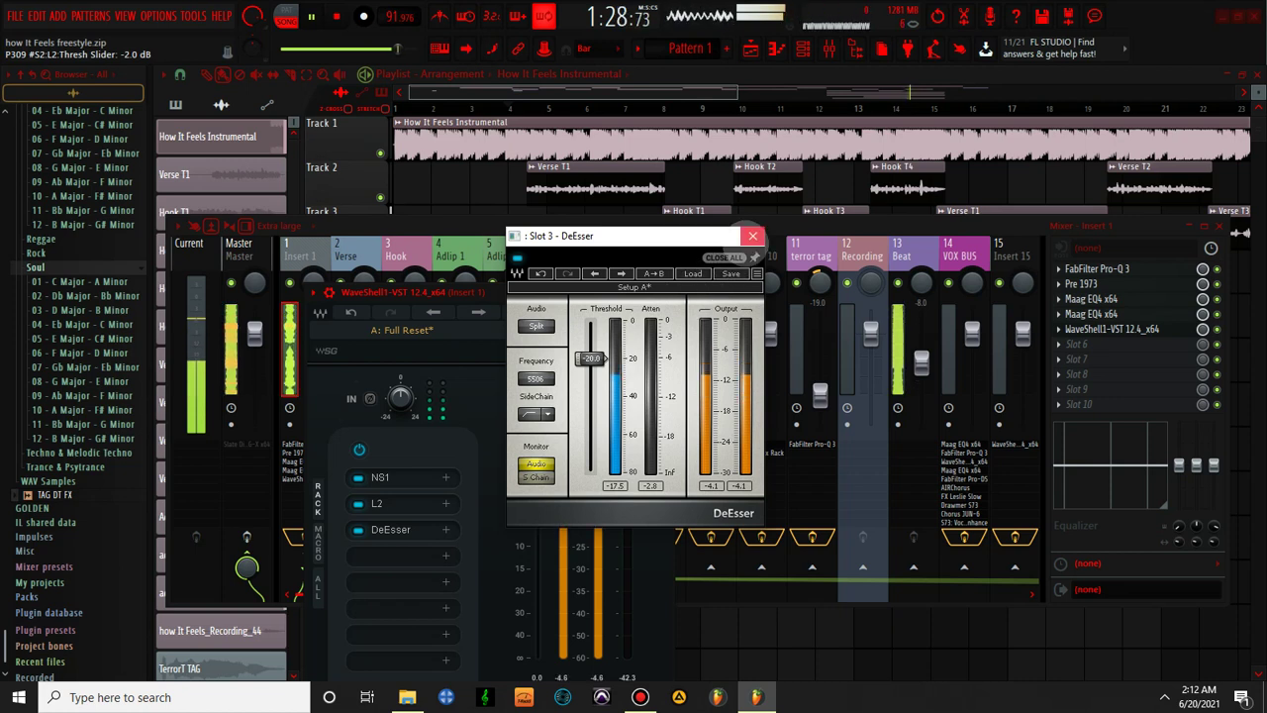
{"action": "left_click", "coordinate": [753, 236]}
- Add a CLA-2A compressor to the rack after the DeEsser, set its gain to 35 during playback and close its window
{"action": "left_click_drag", "start_coordinate": [505, 287], "coordinate": [565, 161]}
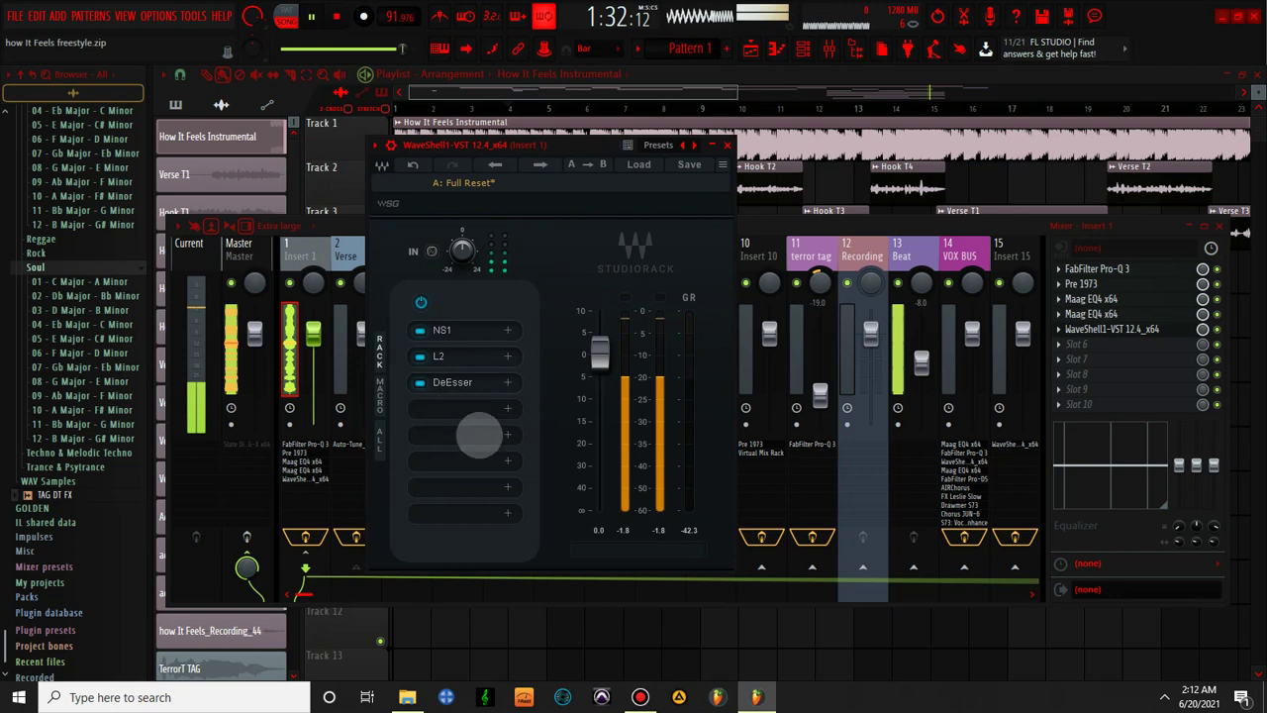
{"action": "left_click", "coordinate": [479, 431]}
{"action": "type", "text": "CLA"}
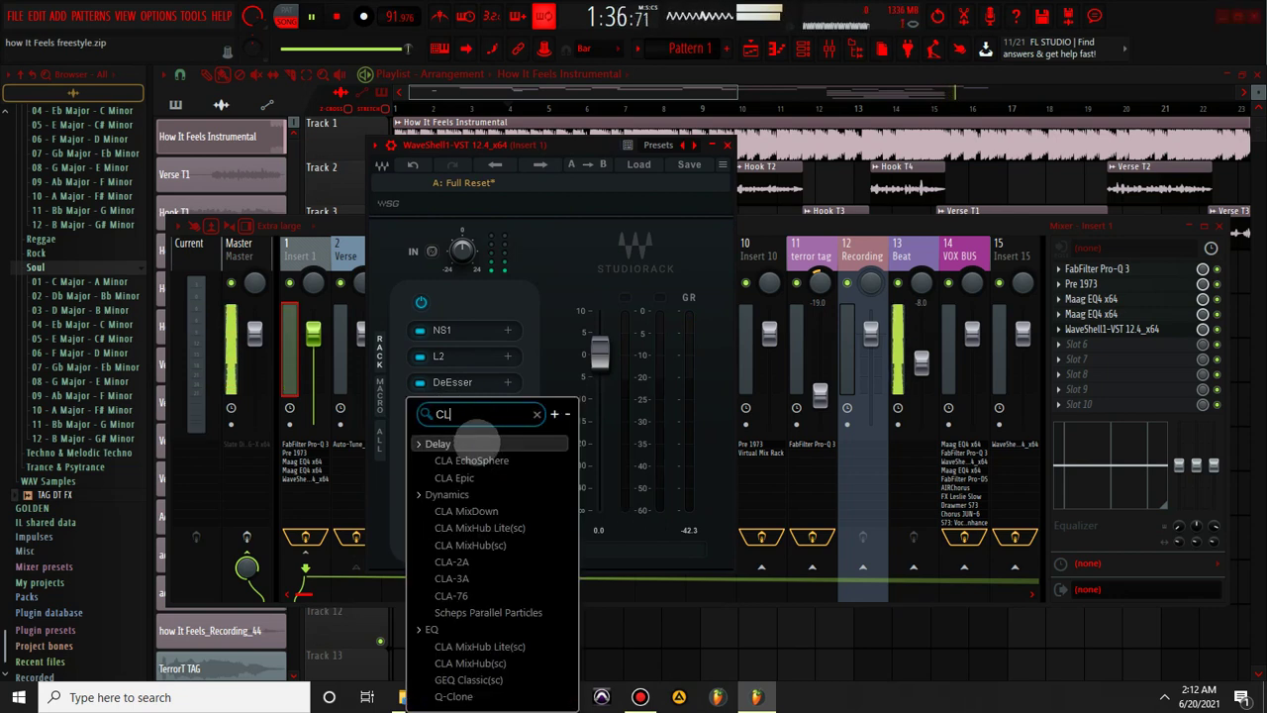
{"action": "left_click", "coordinate": [452, 561]}
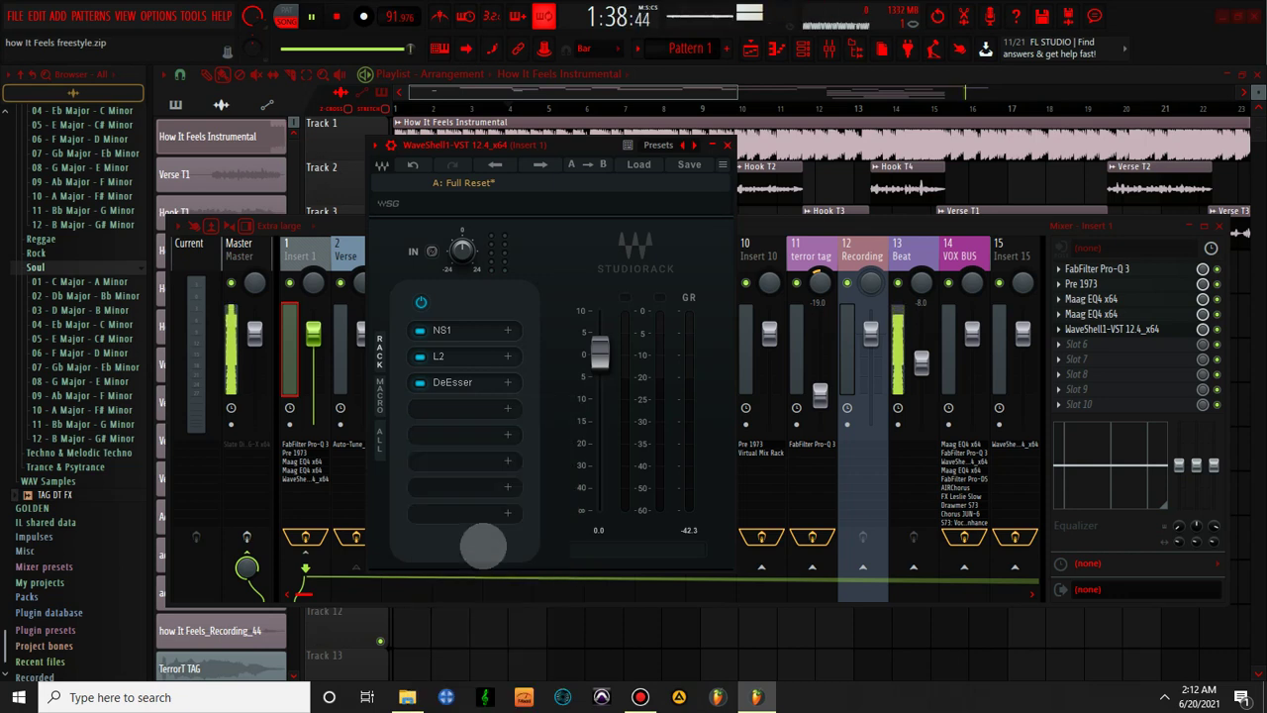
{"action": "key", "text": "space"}
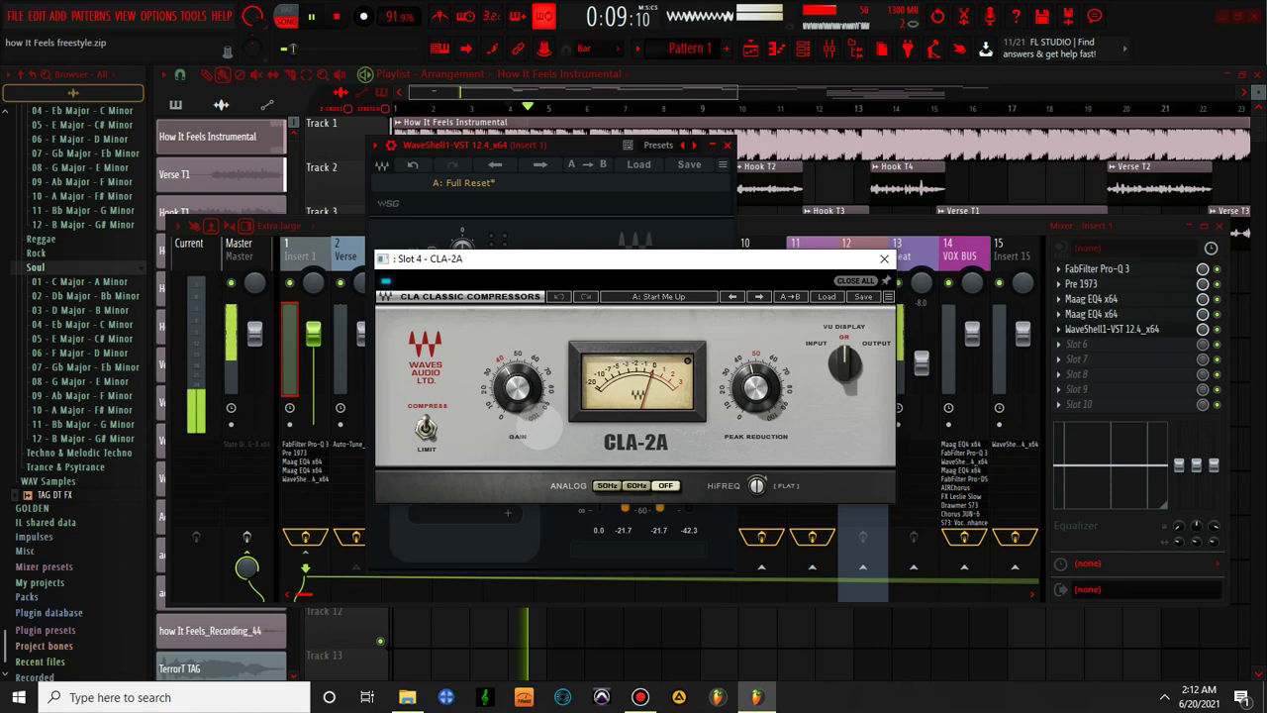
{"action": "mouse_move", "coordinate": [517, 388]}
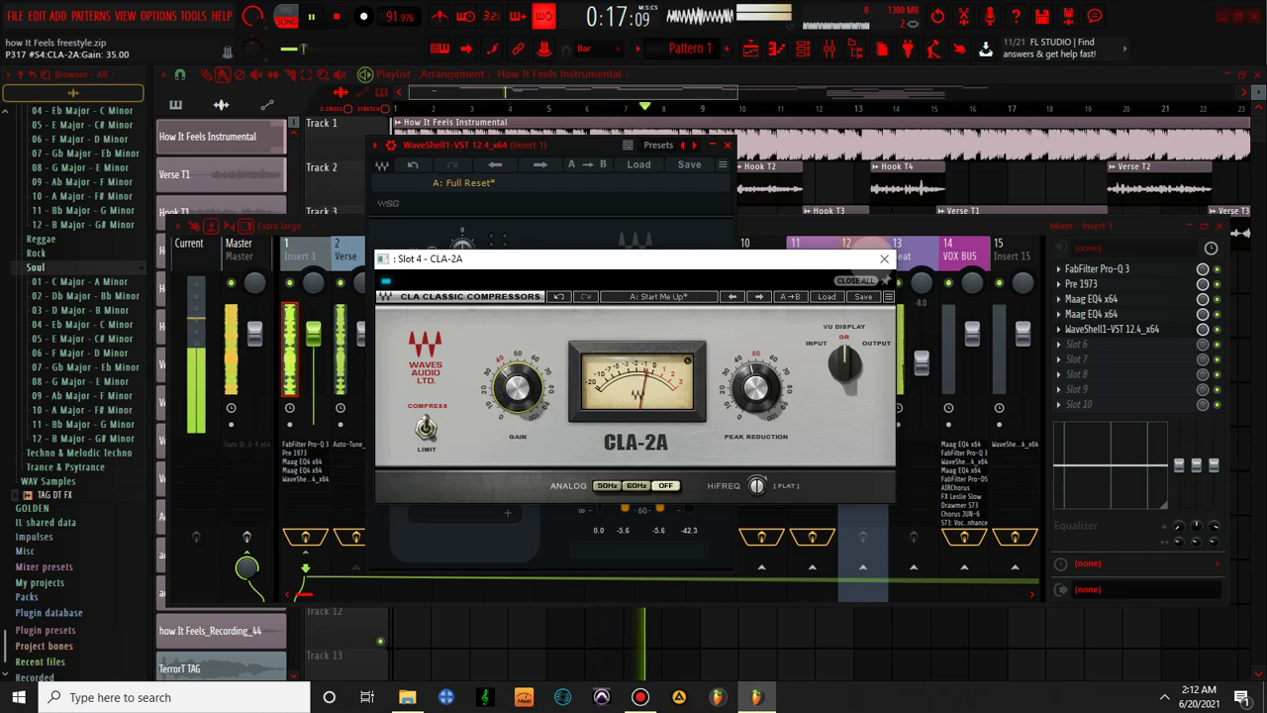
{"action": "left_click", "coordinate": [884, 259]}
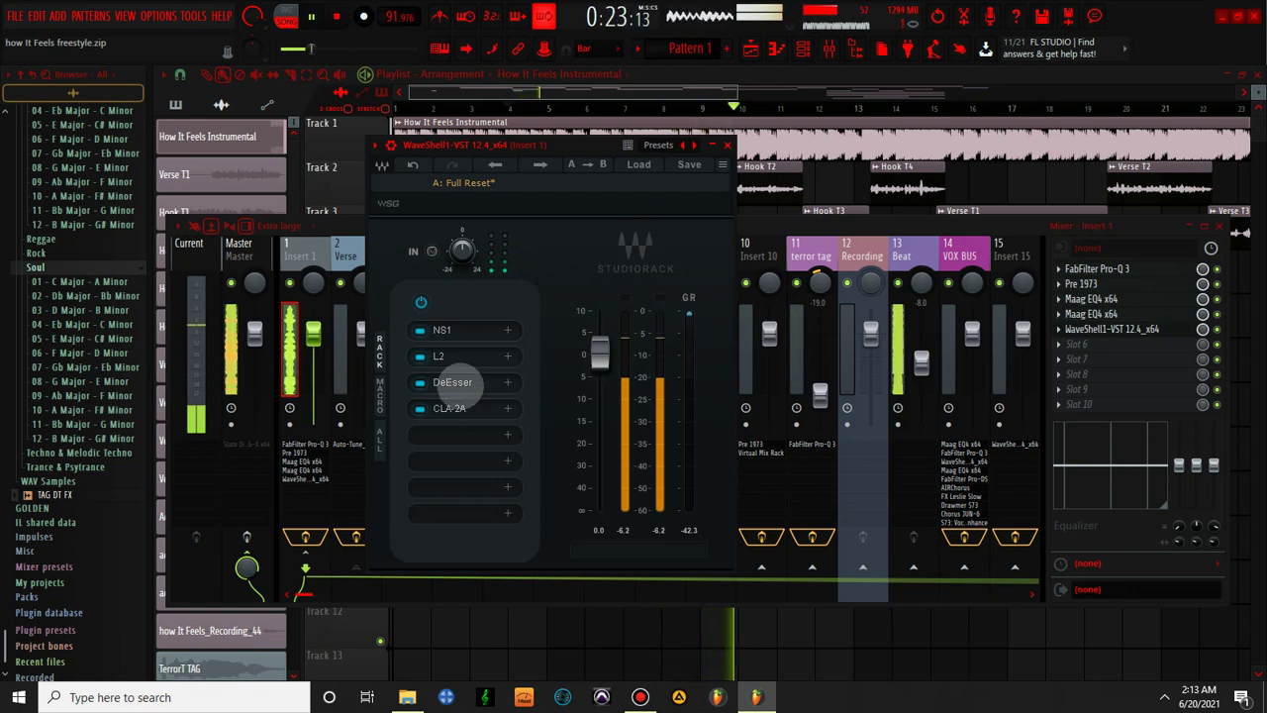
- Review the DeEsser in the rack, open FabFilter Pro-Q 3 on Insert 1 and close the DeEsser window
{"action": "left_click", "coordinate": [456, 382]}
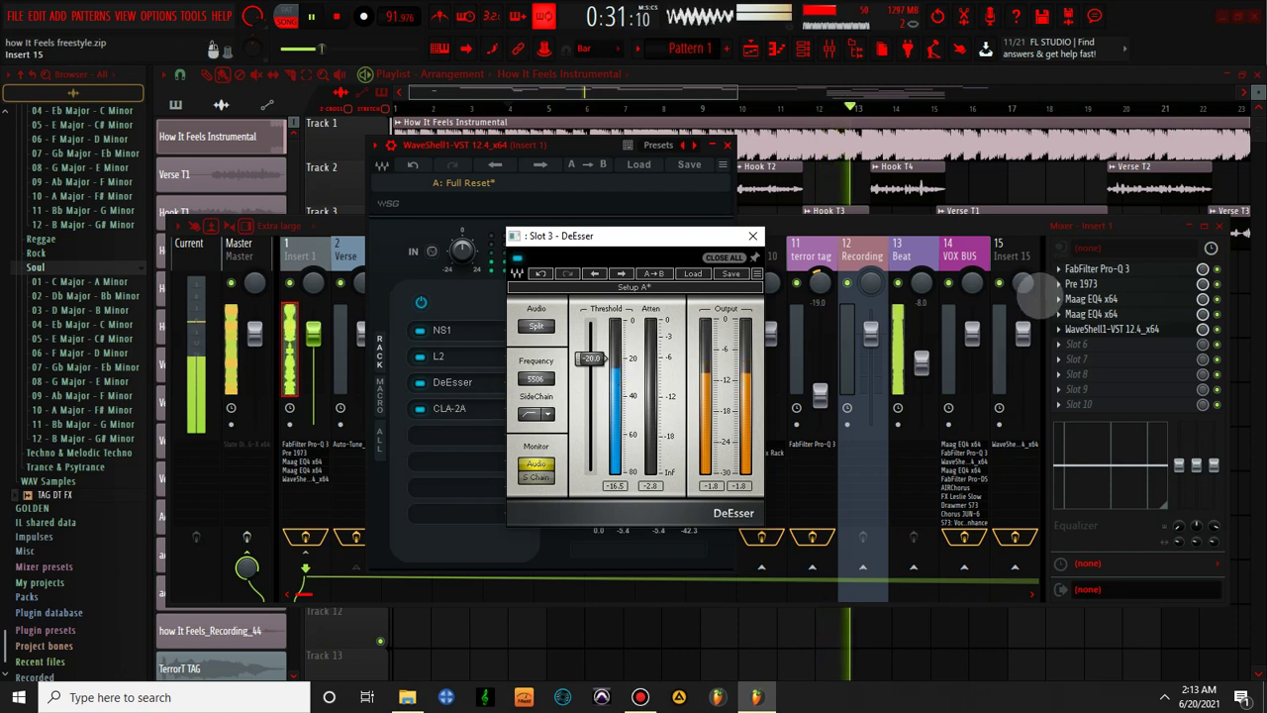
{"action": "left_click", "coordinate": [1099, 268]}
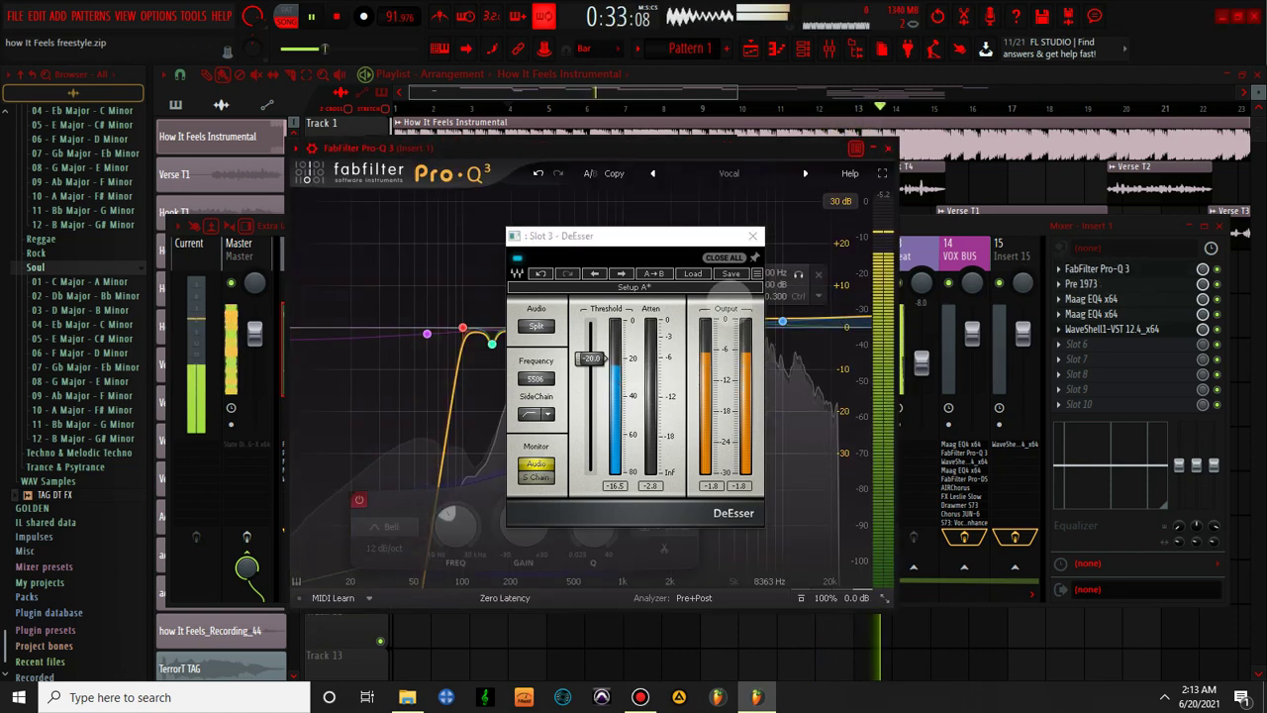
{"action": "left_click", "coordinate": [753, 236]}
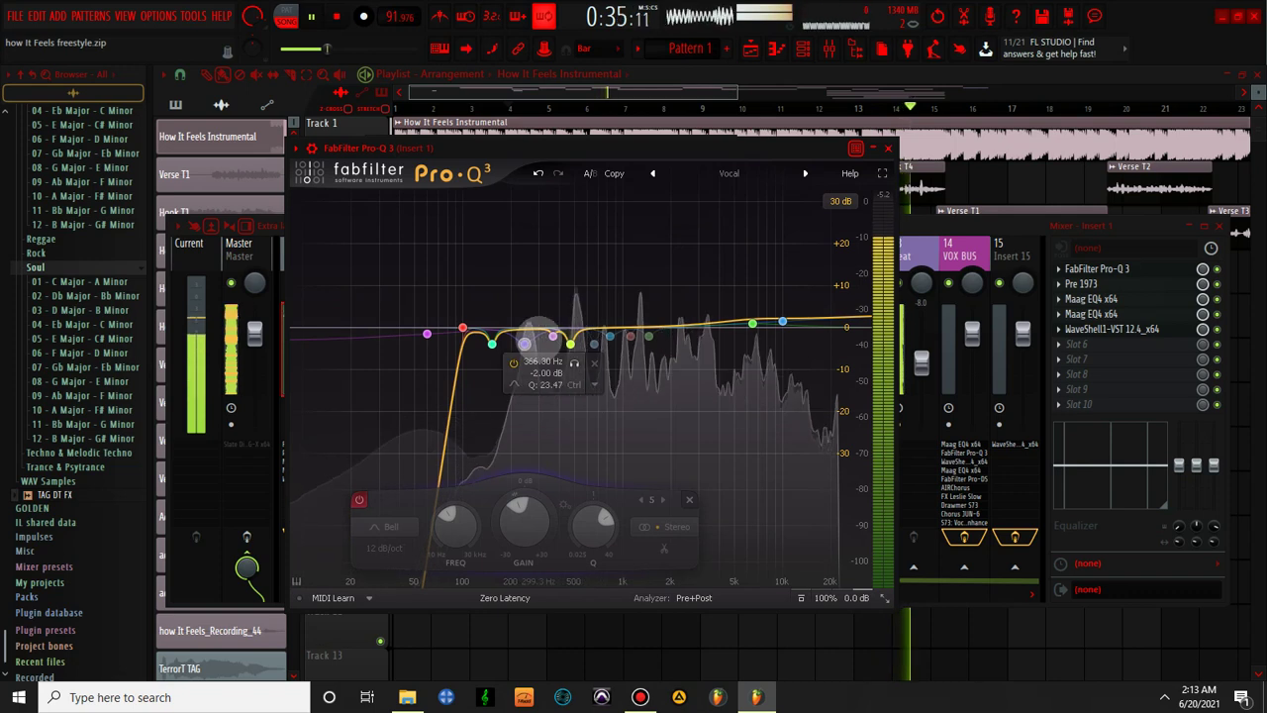
- Enable the 243 Hz band in Pro-Q 3 and set its gain to -2 dB
{"action": "left_click", "coordinate": [485, 370]}
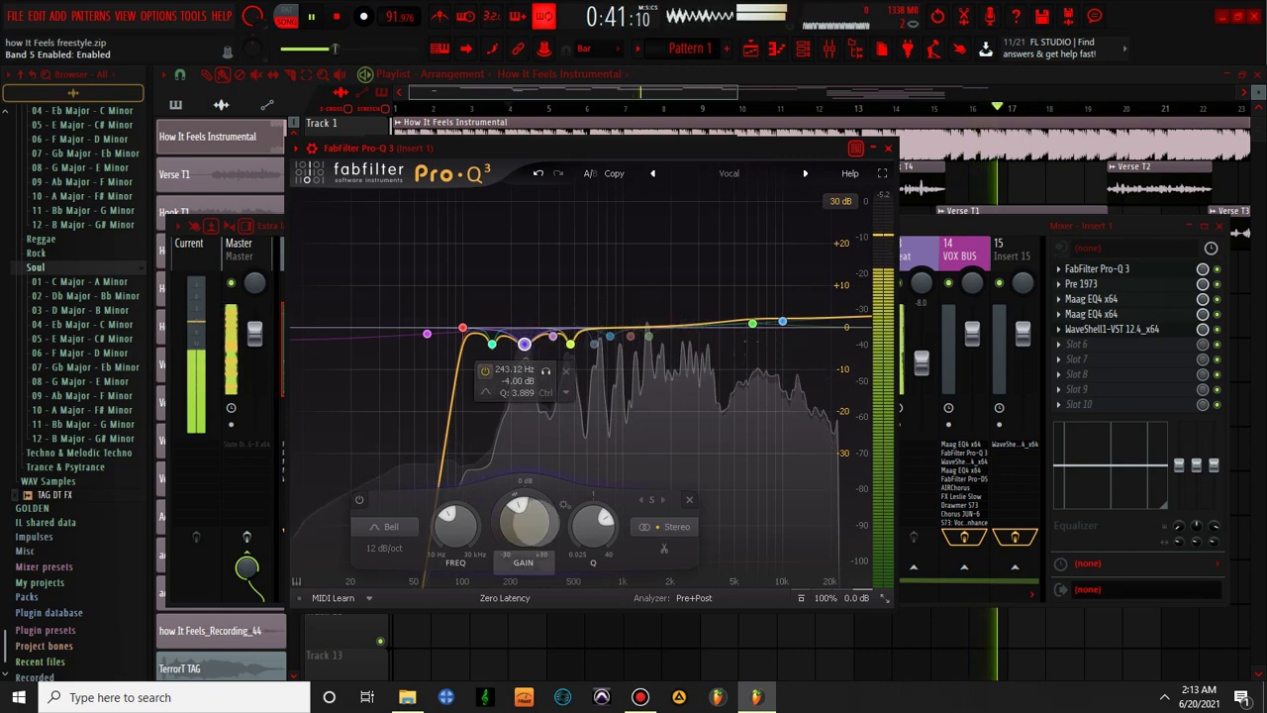
{"action": "double_click", "coordinate": [525, 520]}
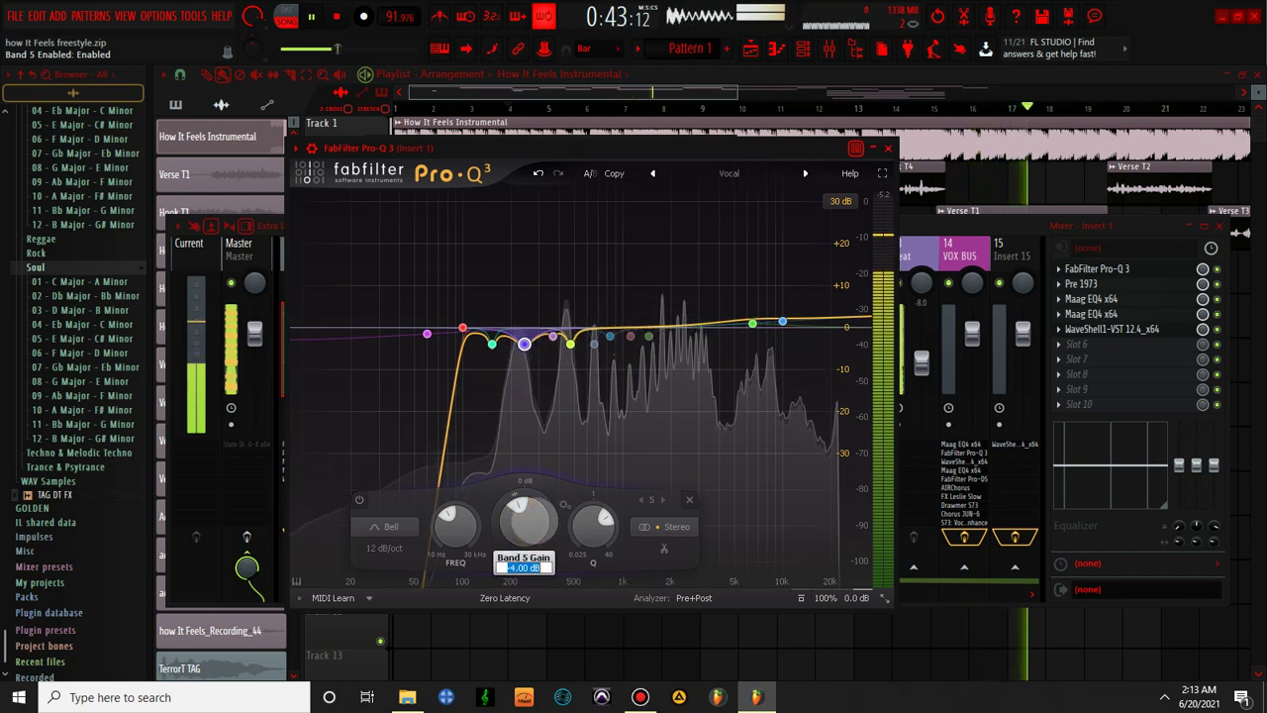
{"action": "type", "text": "-2"}
{"action": "key", "text": "Return"}
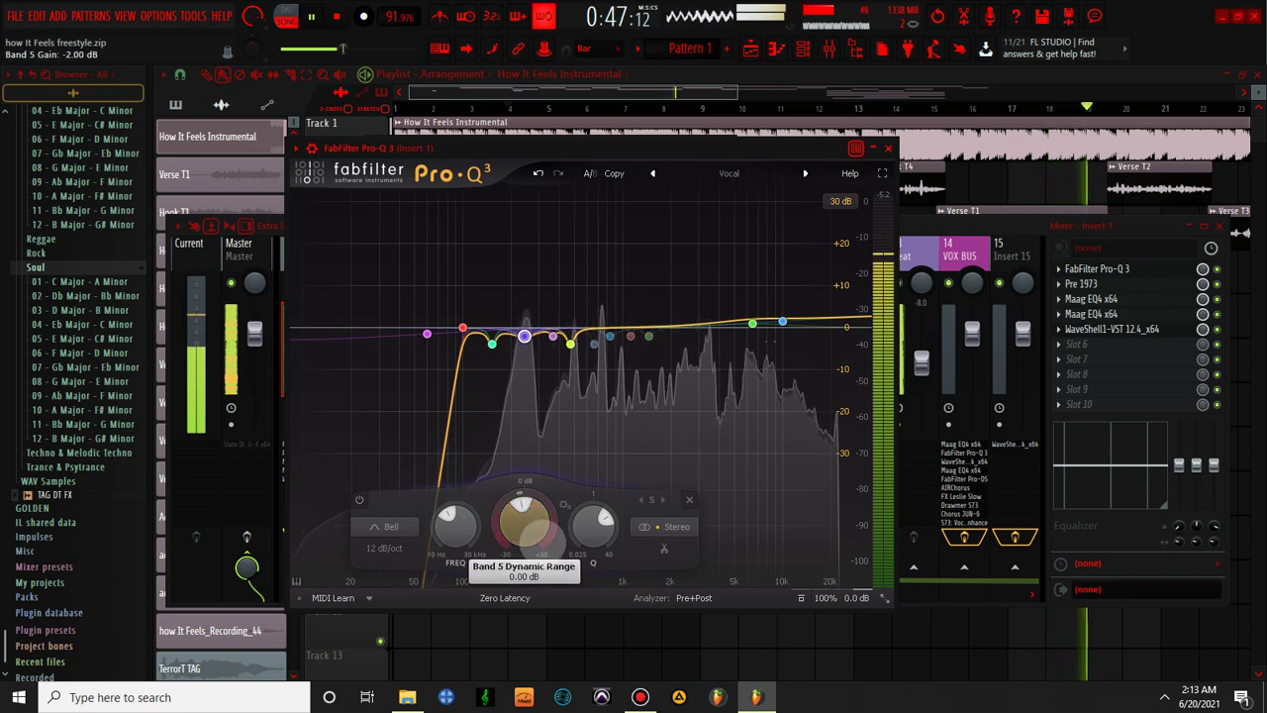
{"action": "mouse_move", "coordinate": [524, 337]}
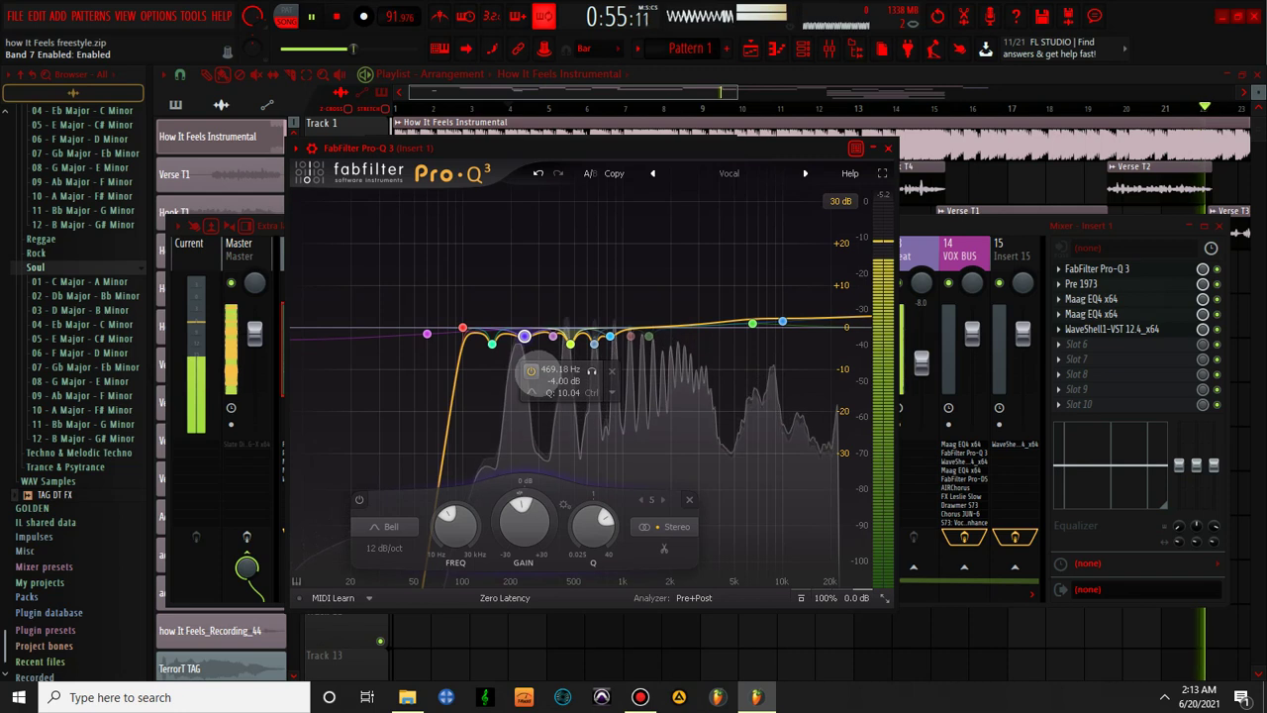
- Disable the 469 Hz band in Pro-Q 3 and close the equalizer window
{"action": "left_click_drag", "start_coordinate": [571, 344], "coordinate": [630, 334]}
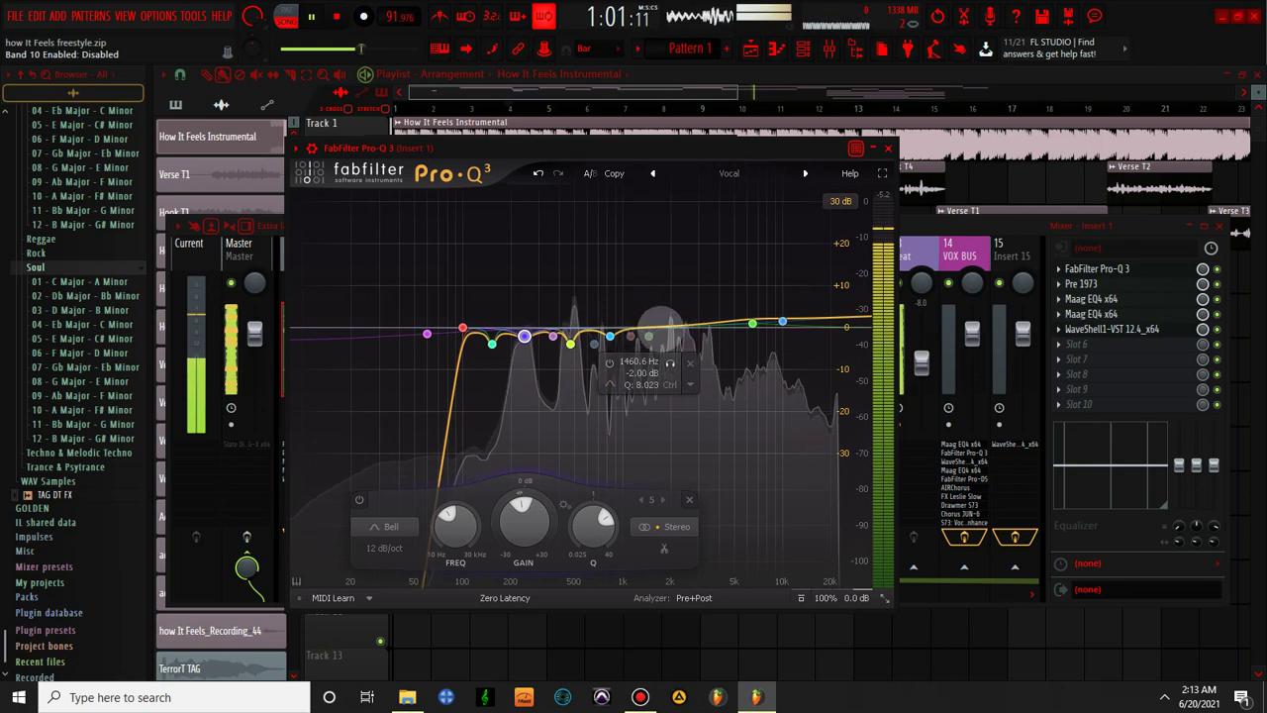
{"action": "key", "text": "ctrl+z"}
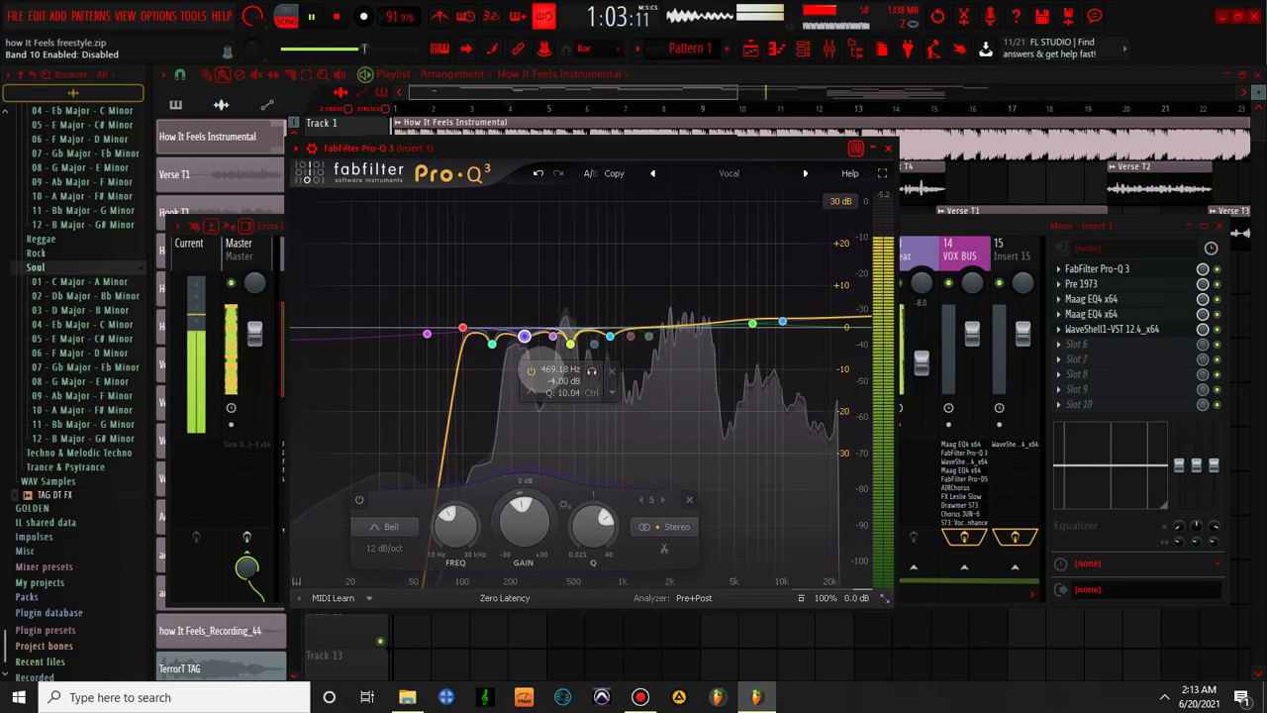
{"action": "left_click", "coordinate": [570, 344]}
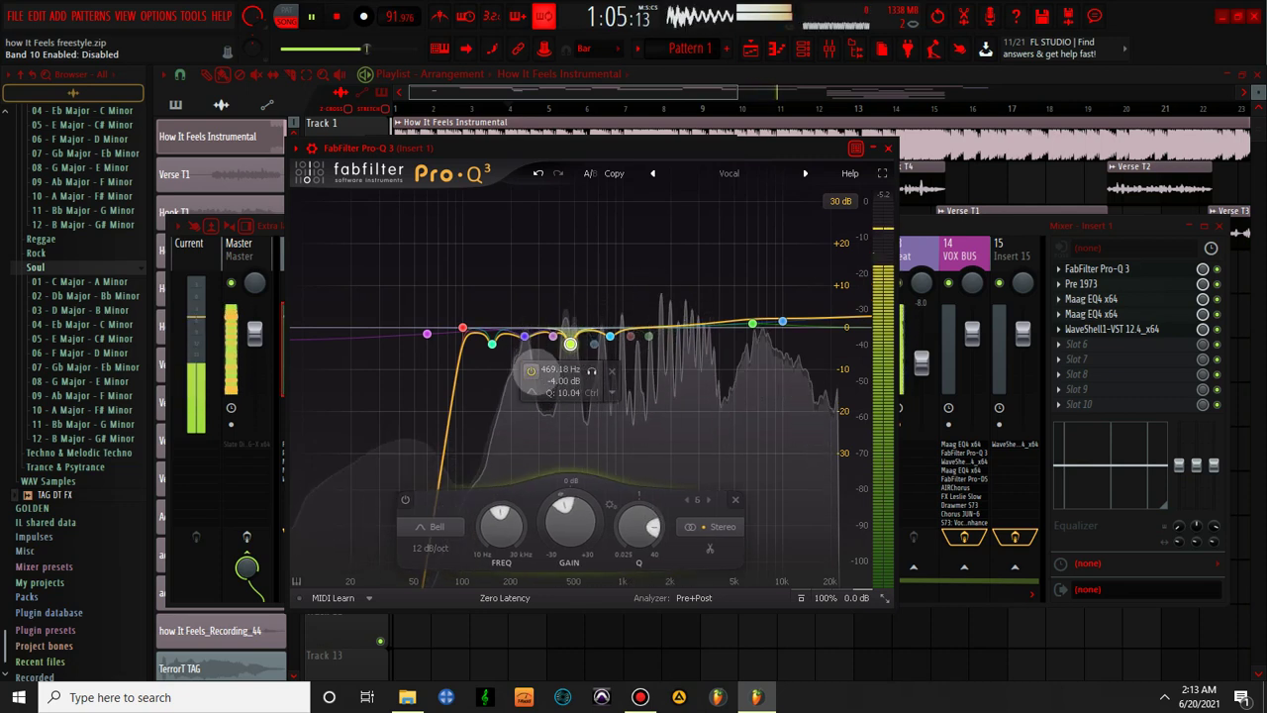
{"action": "left_click", "coordinate": [531, 370]}
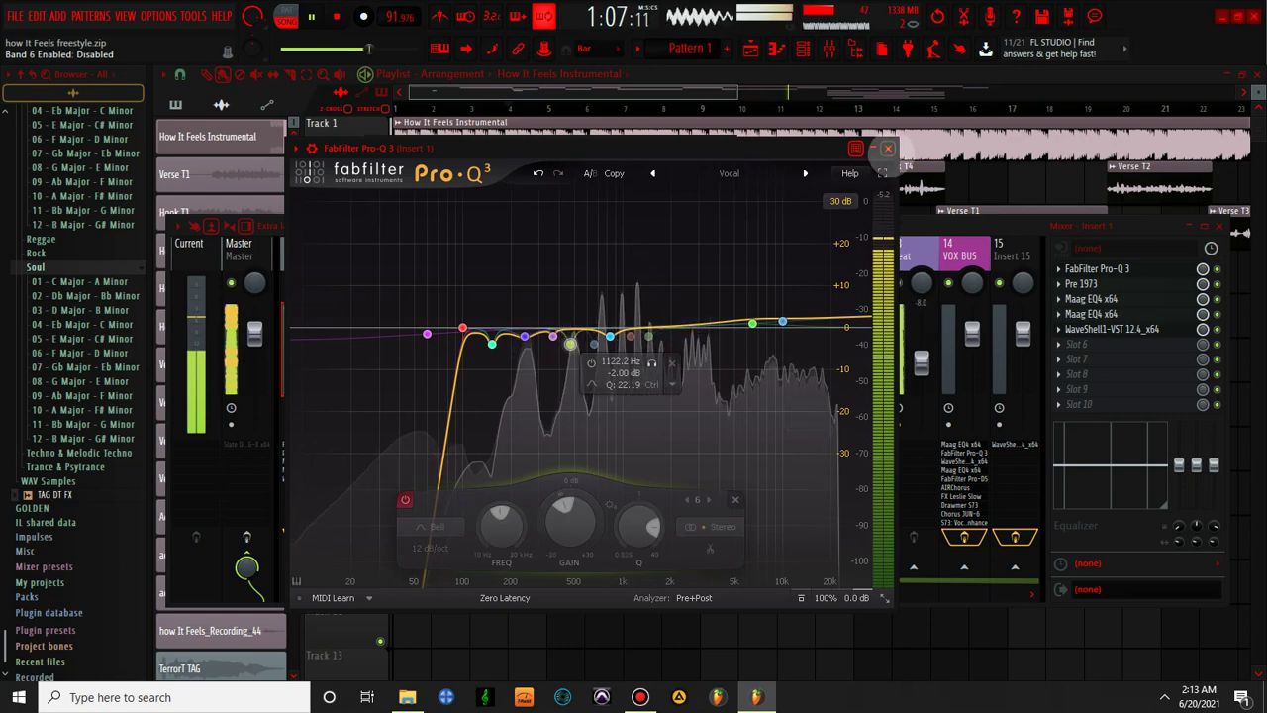
{"action": "left_click", "coordinate": [888, 148]}
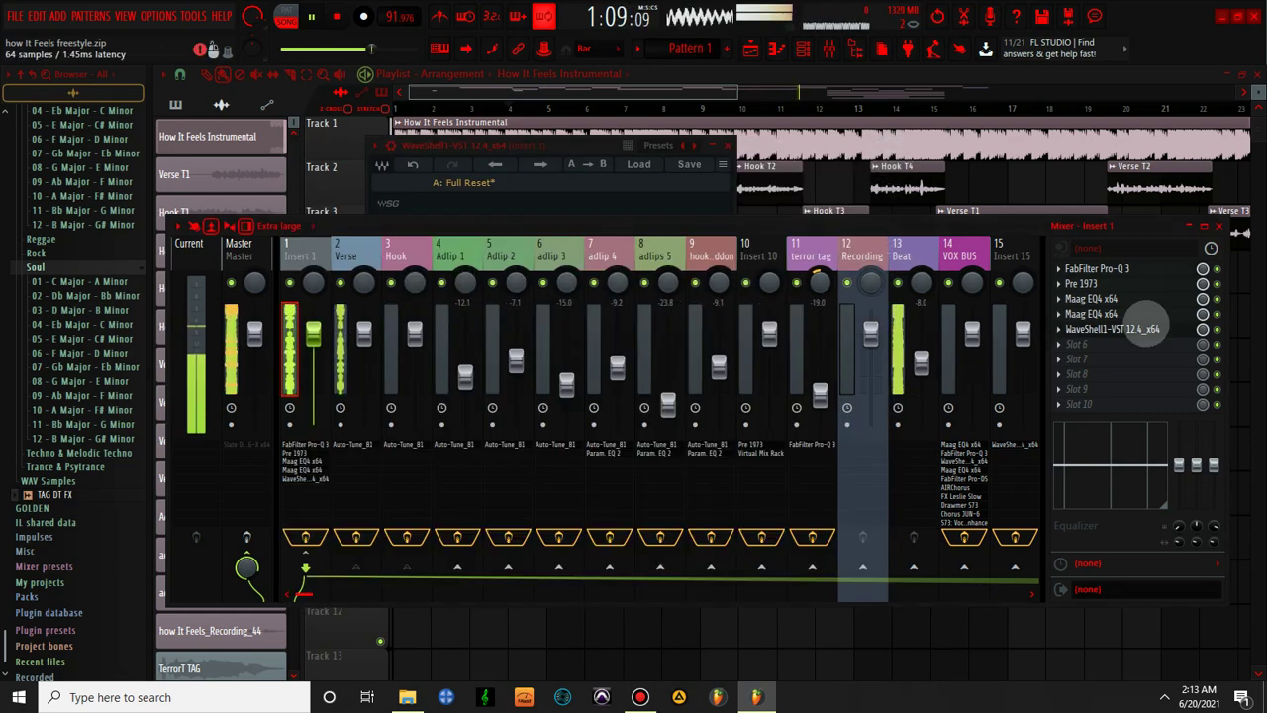
- Lower the L2 threshold to -2.5 dB in the Insert 1 Waves rack and close both windows
{"action": "left_click", "coordinate": [1144, 329]}
{"action": "left_click", "coordinate": [1143, 329]}
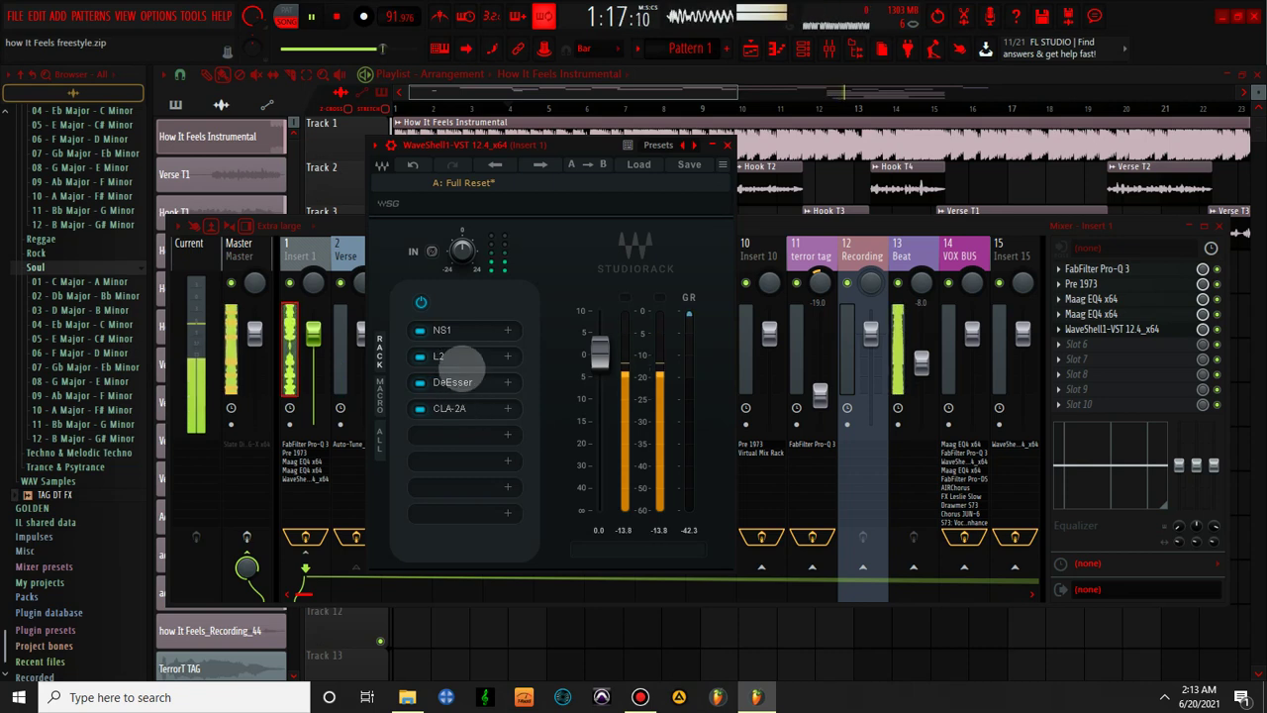
{"action": "left_click", "coordinate": [465, 356]}
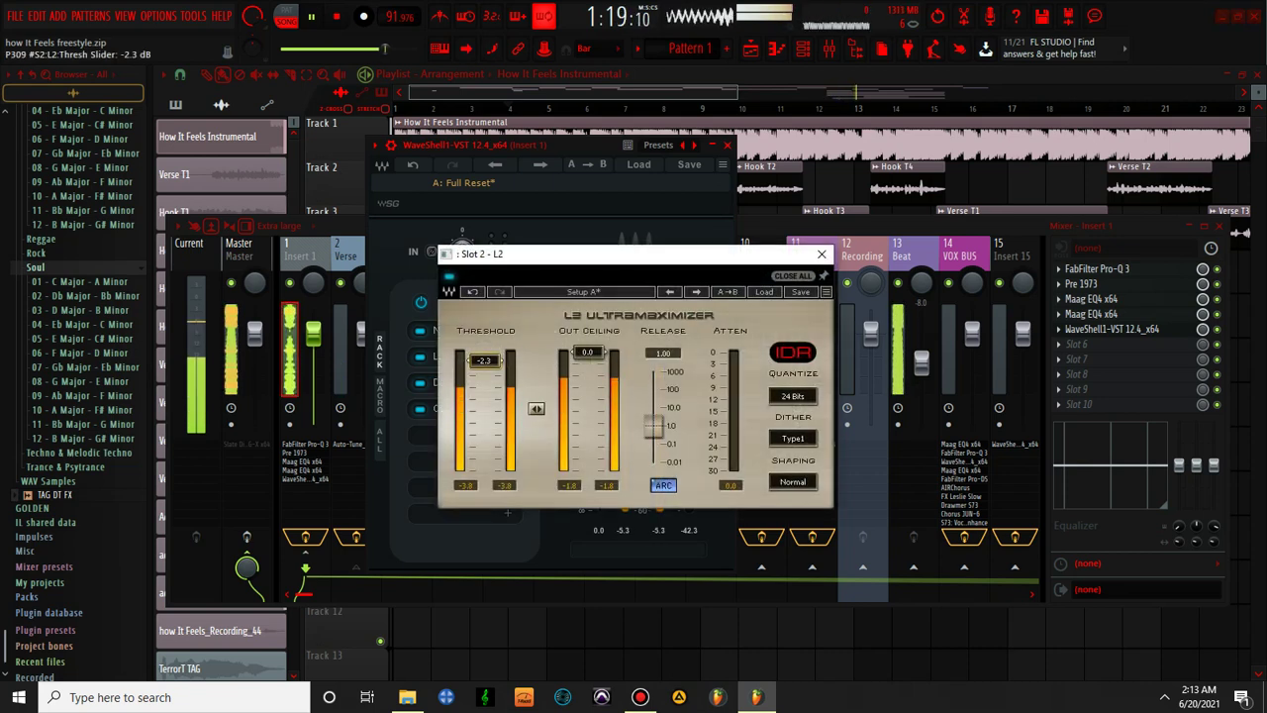
{"action": "scroll", "coordinate": [484, 363], "scroll_direction": "down", "scroll_amount": 1}
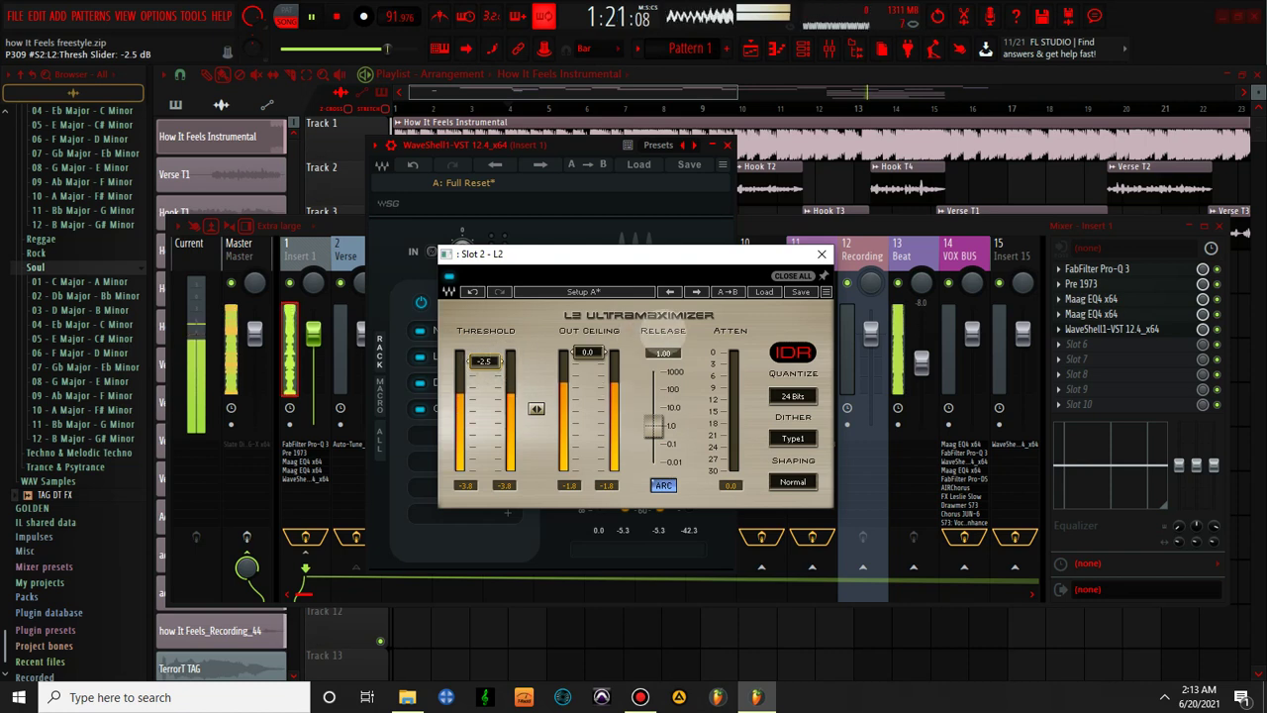
{"action": "left_click", "coordinate": [821, 254]}
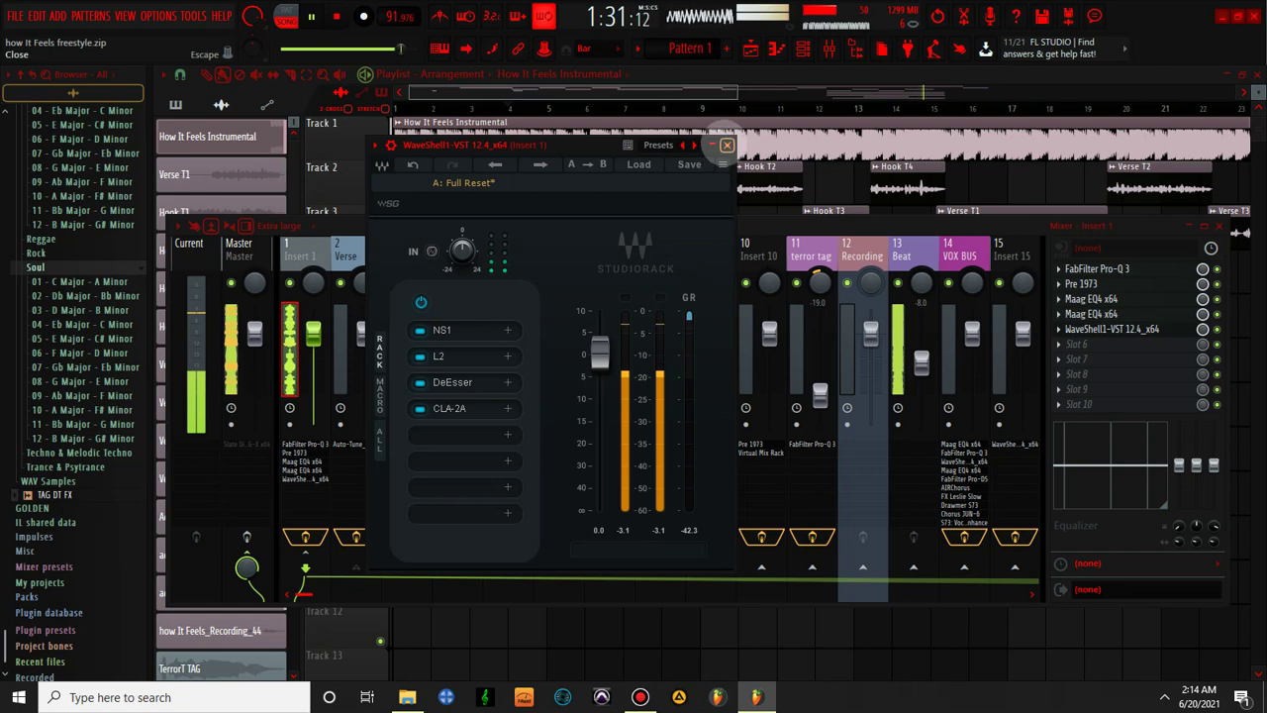
{"action": "left_click", "coordinate": [727, 145]}
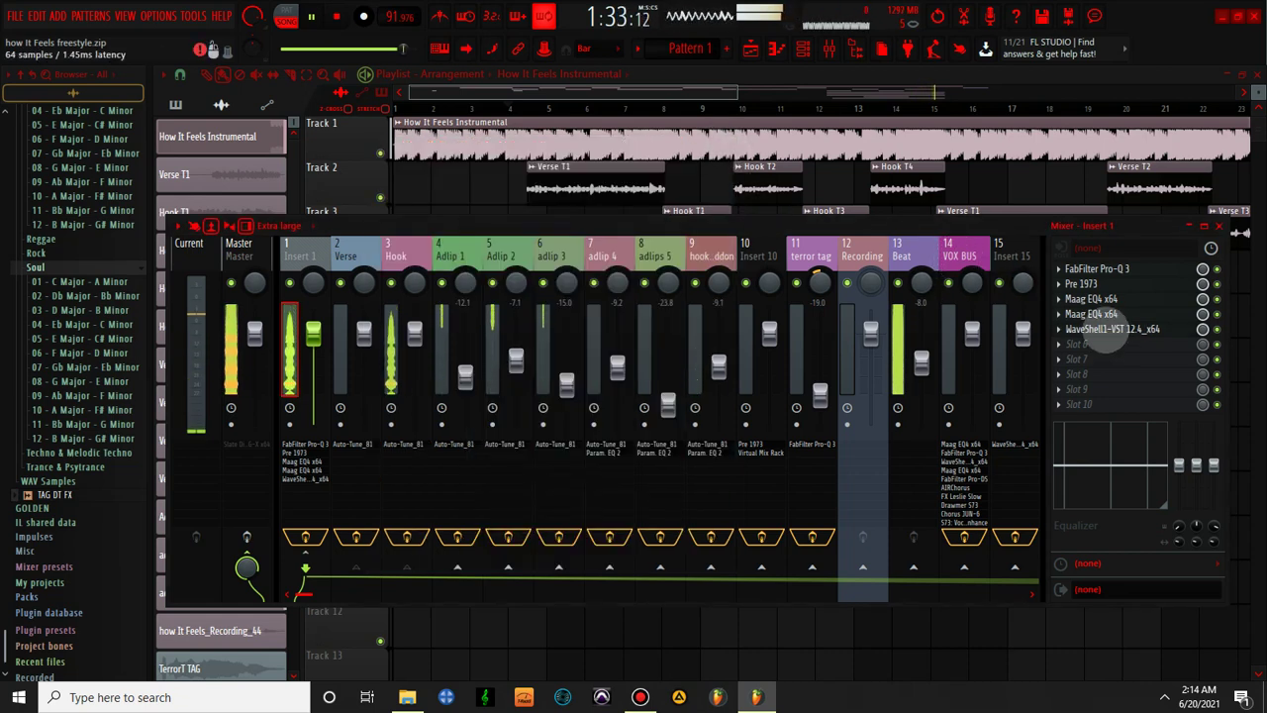
- Reopen the Waves rack, set the CLA-2A gain to 35.40 during playback and close the compressor window
{"action": "left_click", "coordinate": [1112, 328]}
{"action": "left_click", "coordinate": [448, 408]}
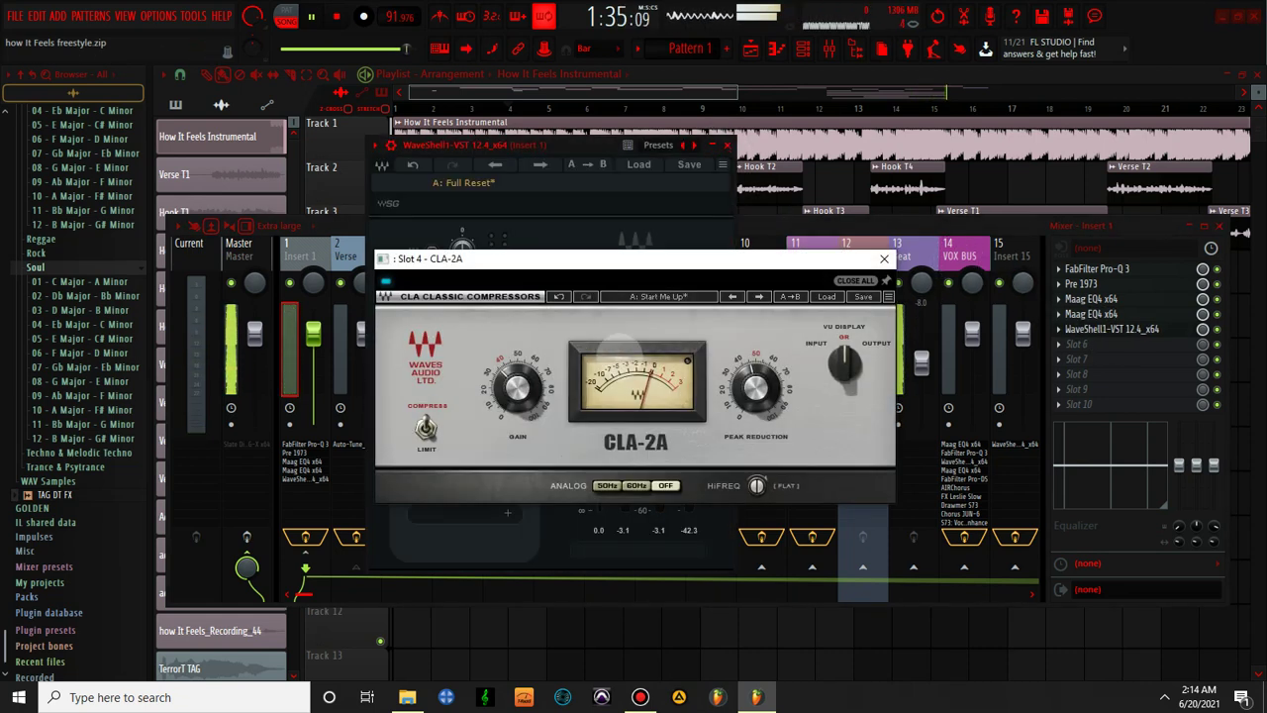
{"action": "mouse_move", "coordinate": [516, 388]}
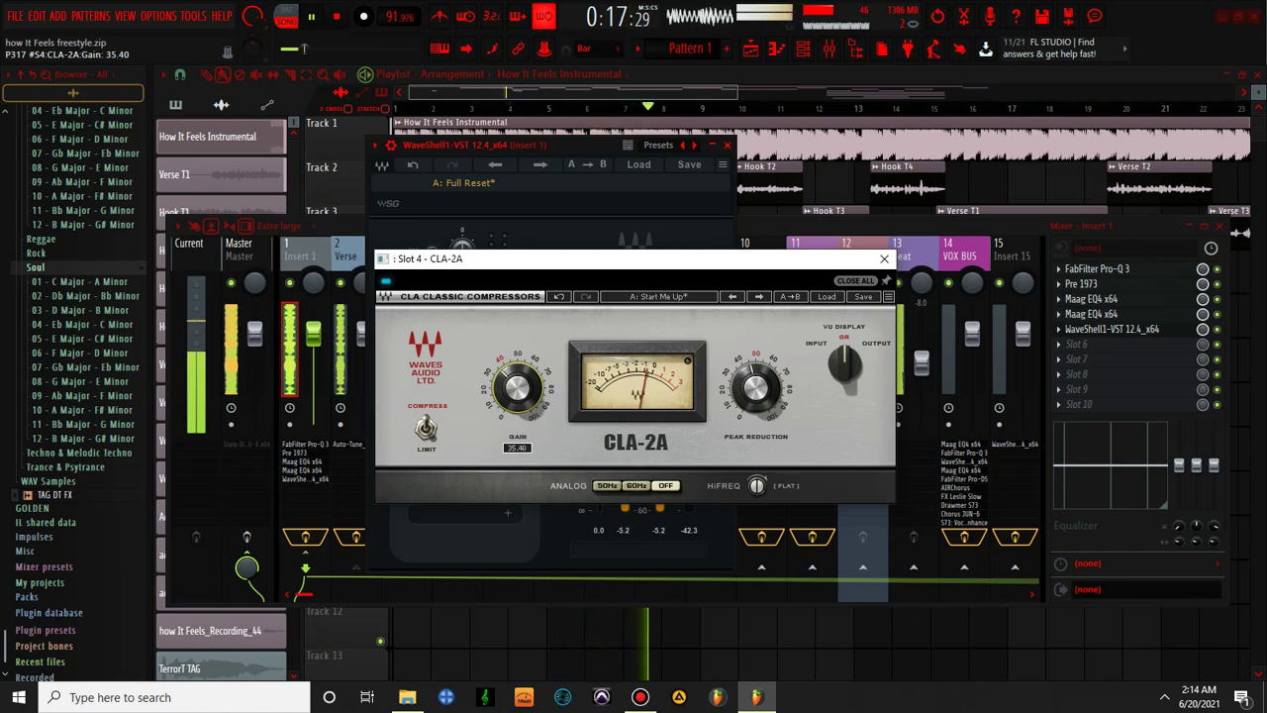
{"action": "left_click", "coordinate": [884, 259]}
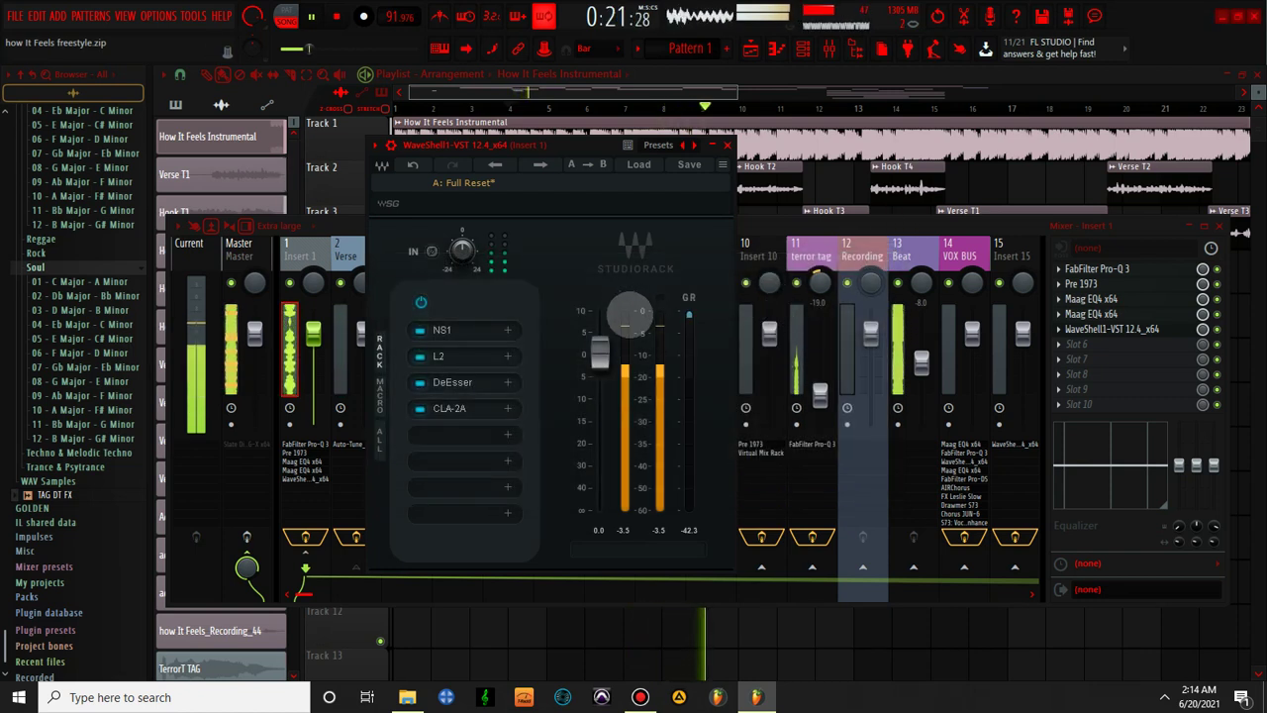
- Set the terror tag track's volume to -15.0 dB, check its Pro-Q 3 and return to the Insert 1 rack
{"action": "left_click", "coordinate": [820, 392]}
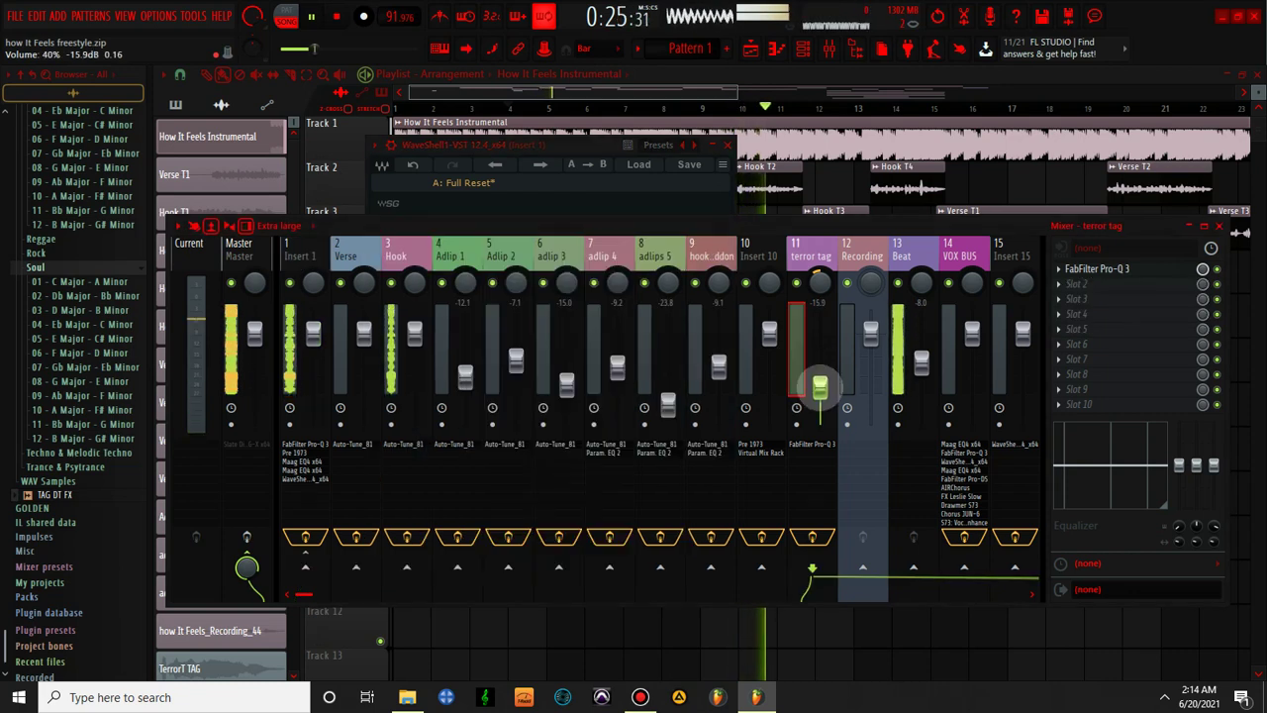
{"action": "left_click_drag", "start_coordinate": [820, 392], "coordinate": [820, 390]}
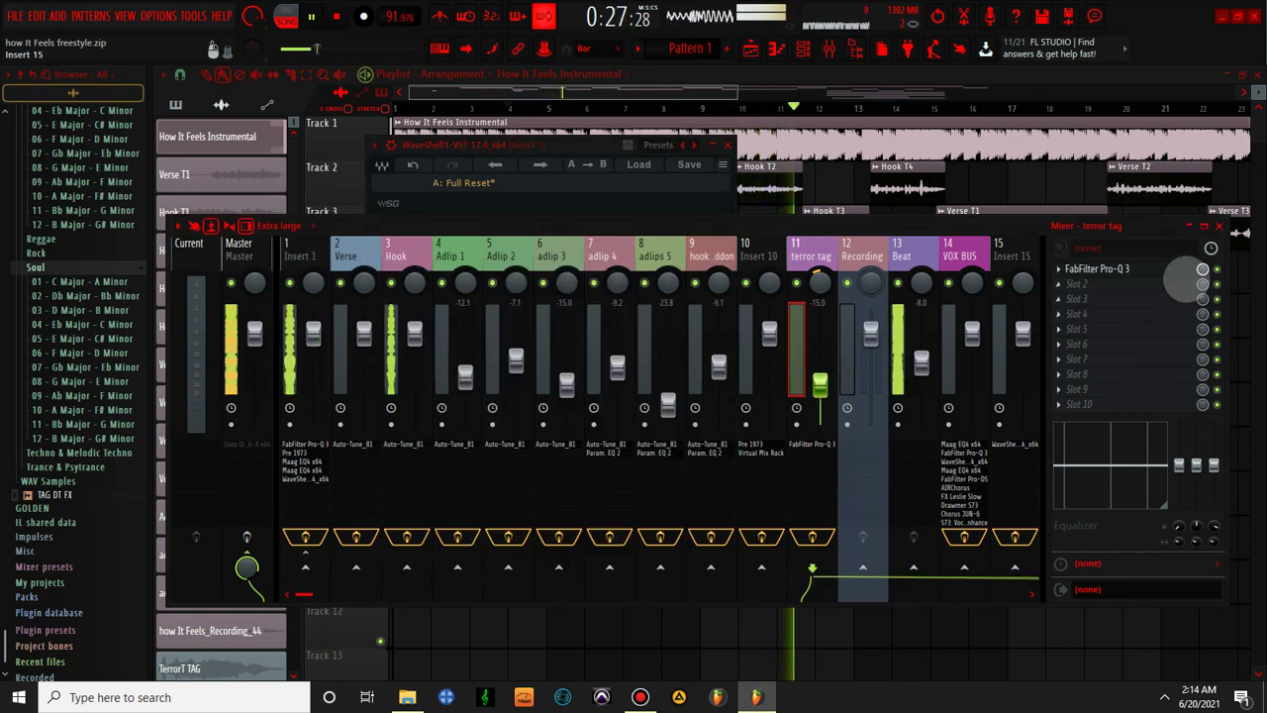
{"action": "left_click", "coordinate": [1129, 269]}
{"action": "left_click", "coordinate": [642, 174]}
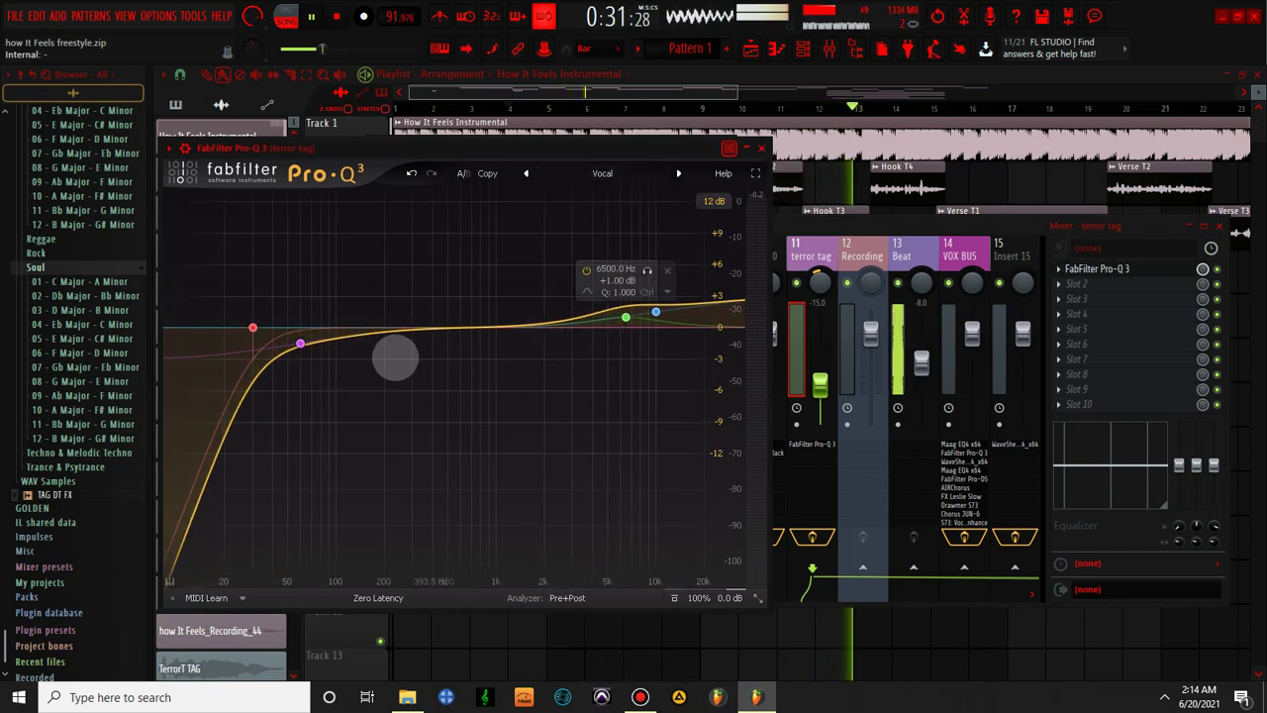
{"action": "scroll", "coordinate": [647, 277], "scroll_direction": "up", "scroll_amount": 2}
{"action": "left_click", "coordinate": [760, 148]}
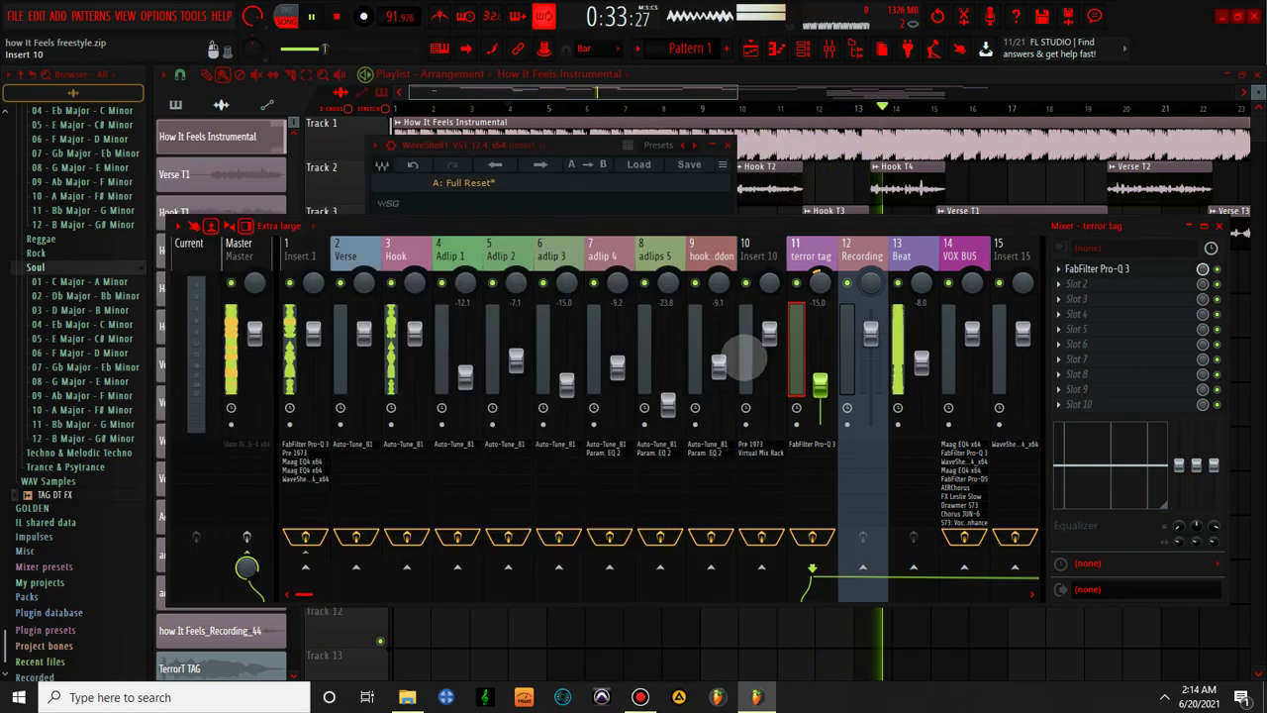
{"action": "left_click", "coordinate": [599, 163]}
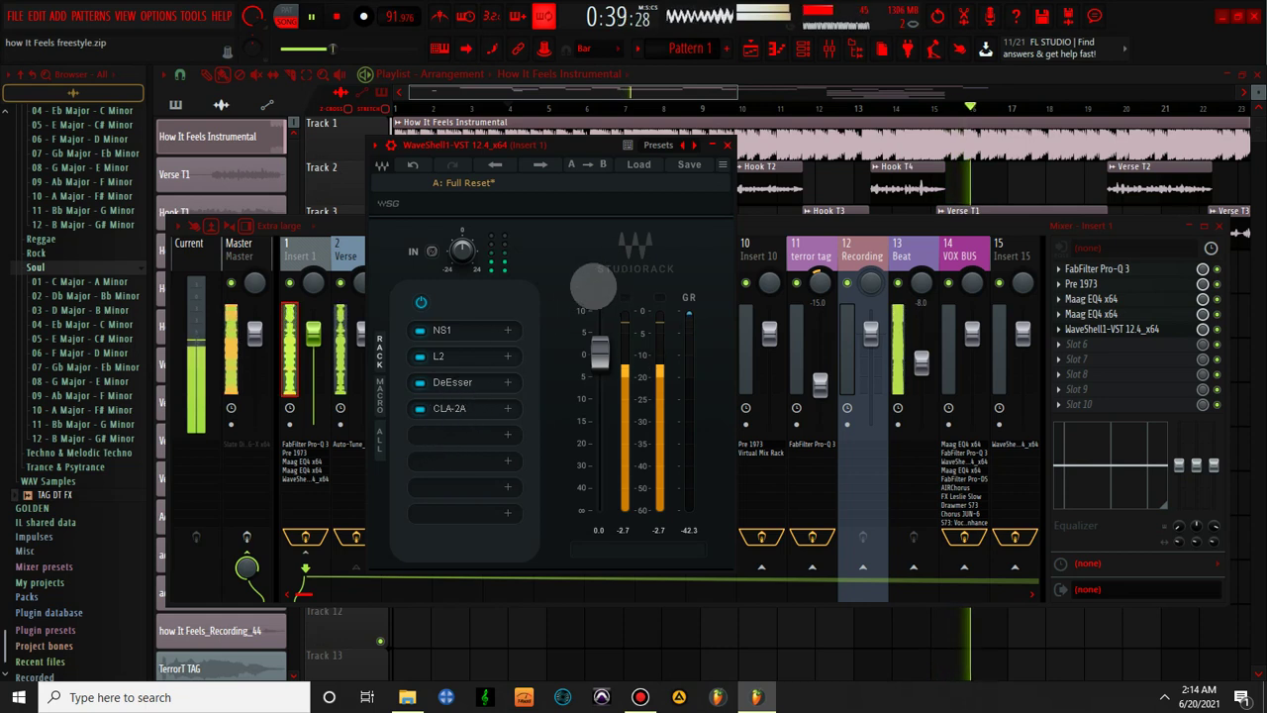
- Add a C6 multiband compressor to the rack slot after the CLA-2A and close its window
{"action": "left_click", "coordinate": [451, 436]}
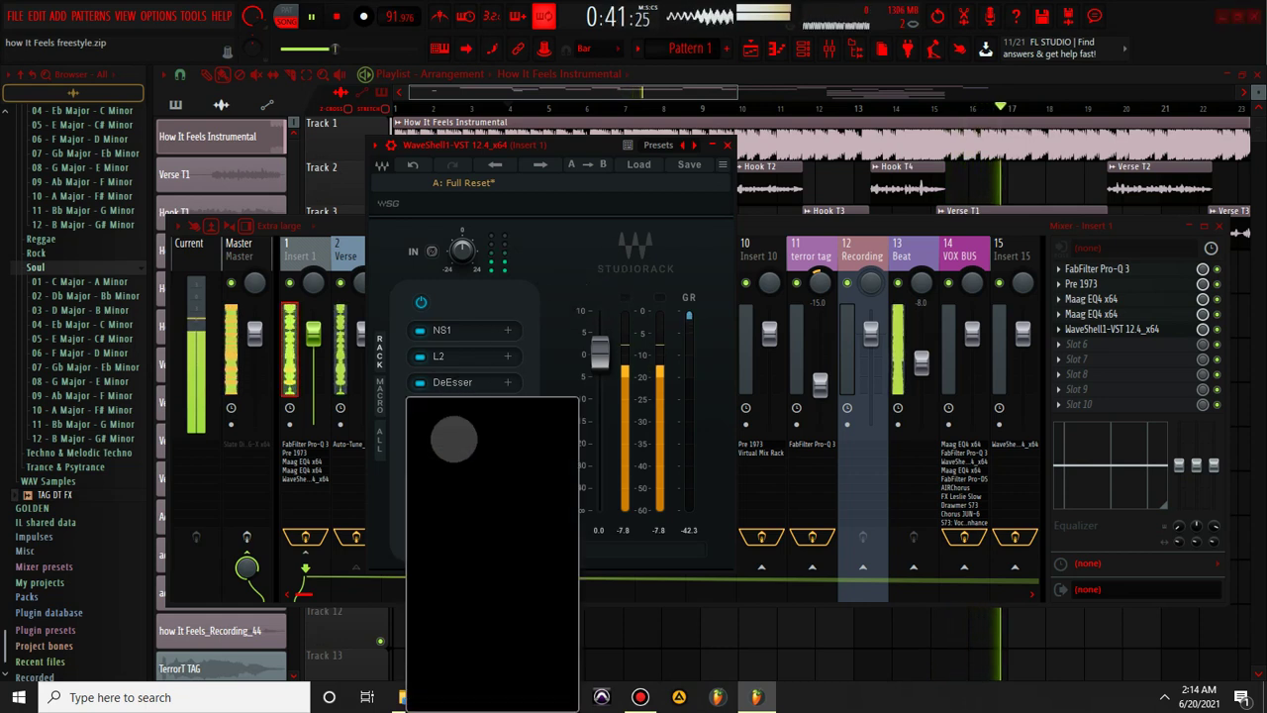
{"action": "type", "text": "C6"}
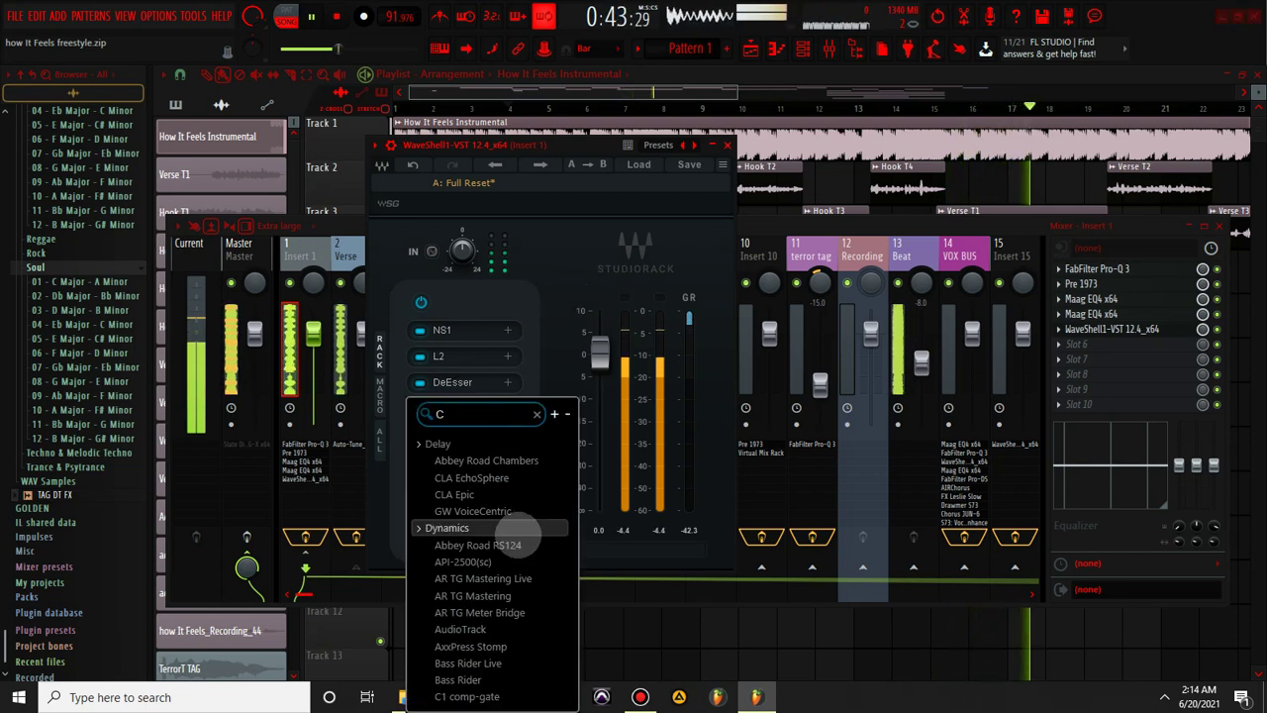
{"action": "left_click", "coordinate": [475, 476]}
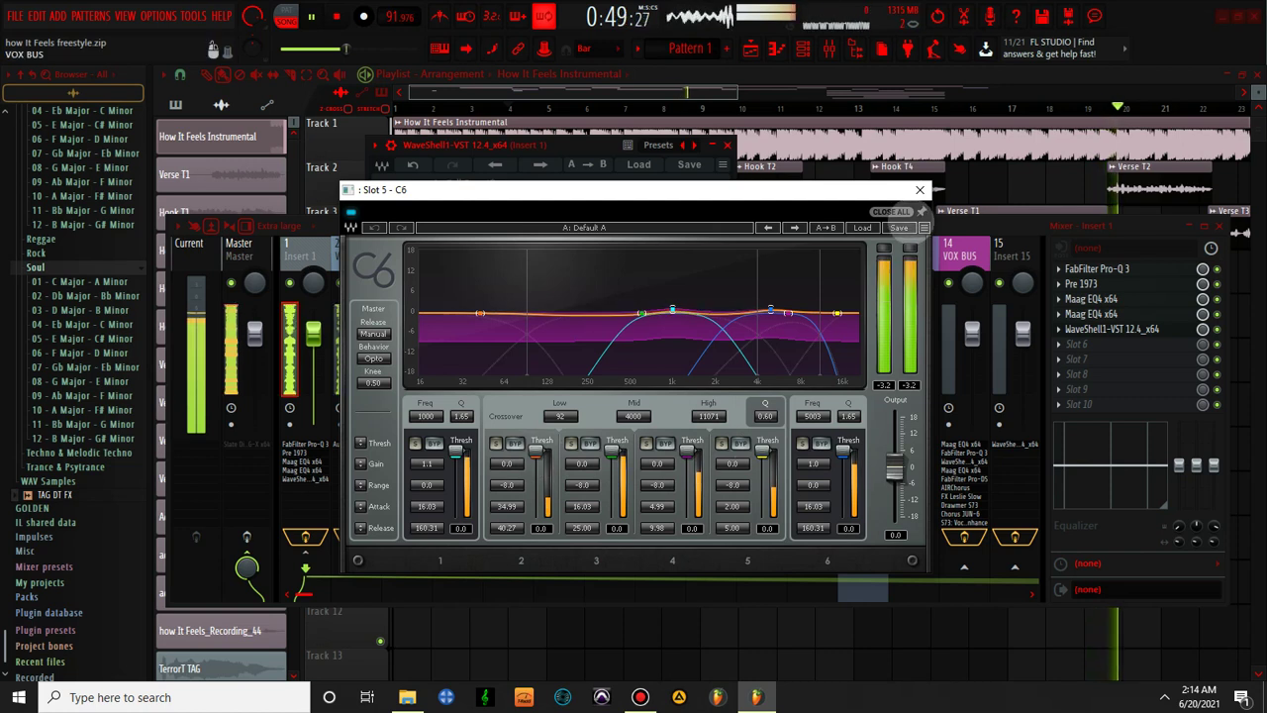
{"action": "left_click", "coordinate": [920, 190]}
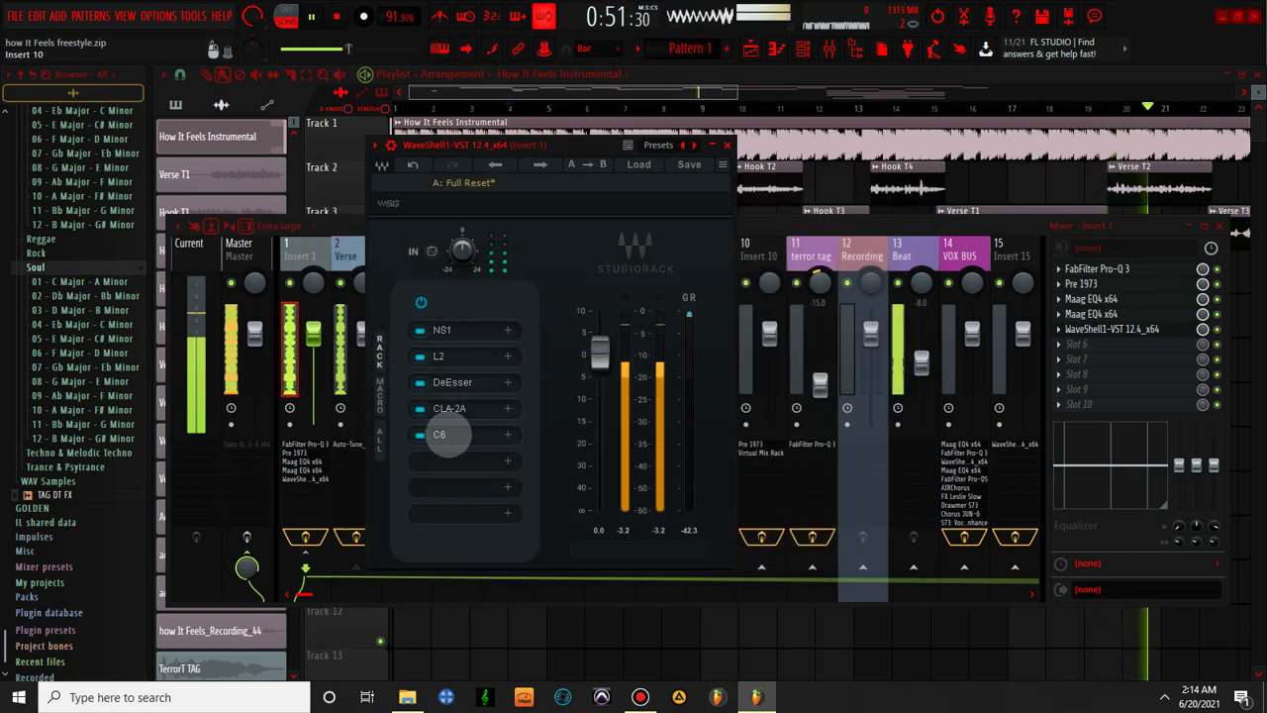
- Put a C4 multiband processor in the fifth rack slot in place of the C6
{"action": "left_click", "coordinate": [455, 408]}
{"action": "type", "text": "c6"}
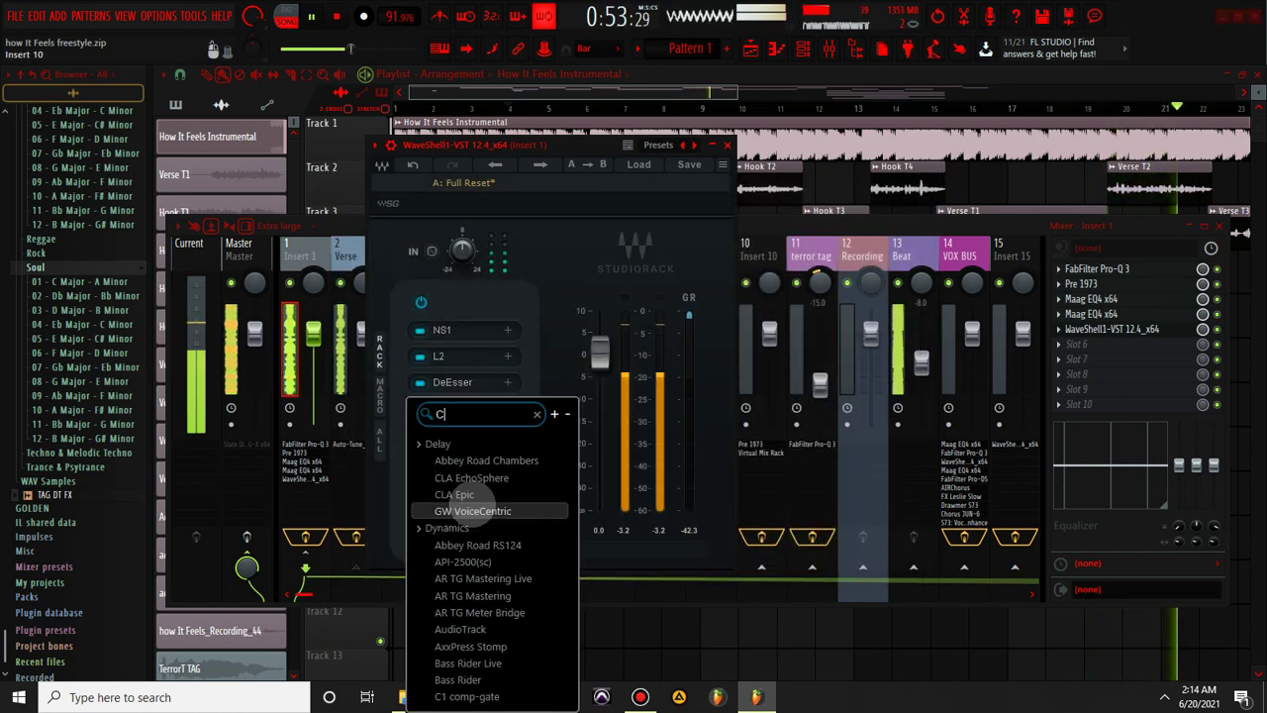
{"action": "left_click", "coordinate": [481, 447]}
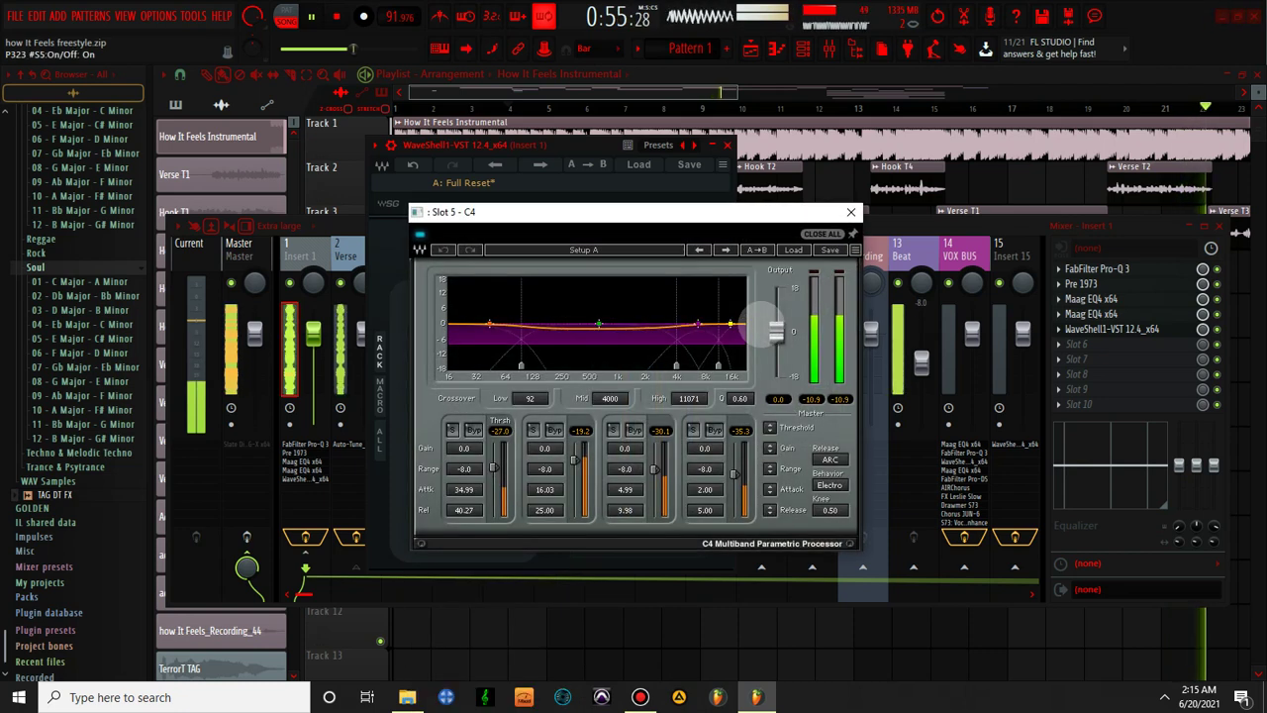
- Load the CLEAN user preset in the C4, set the band 2 gain to 5.0 dB and close its window
{"action": "left_click", "coordinate": [793, 249]}
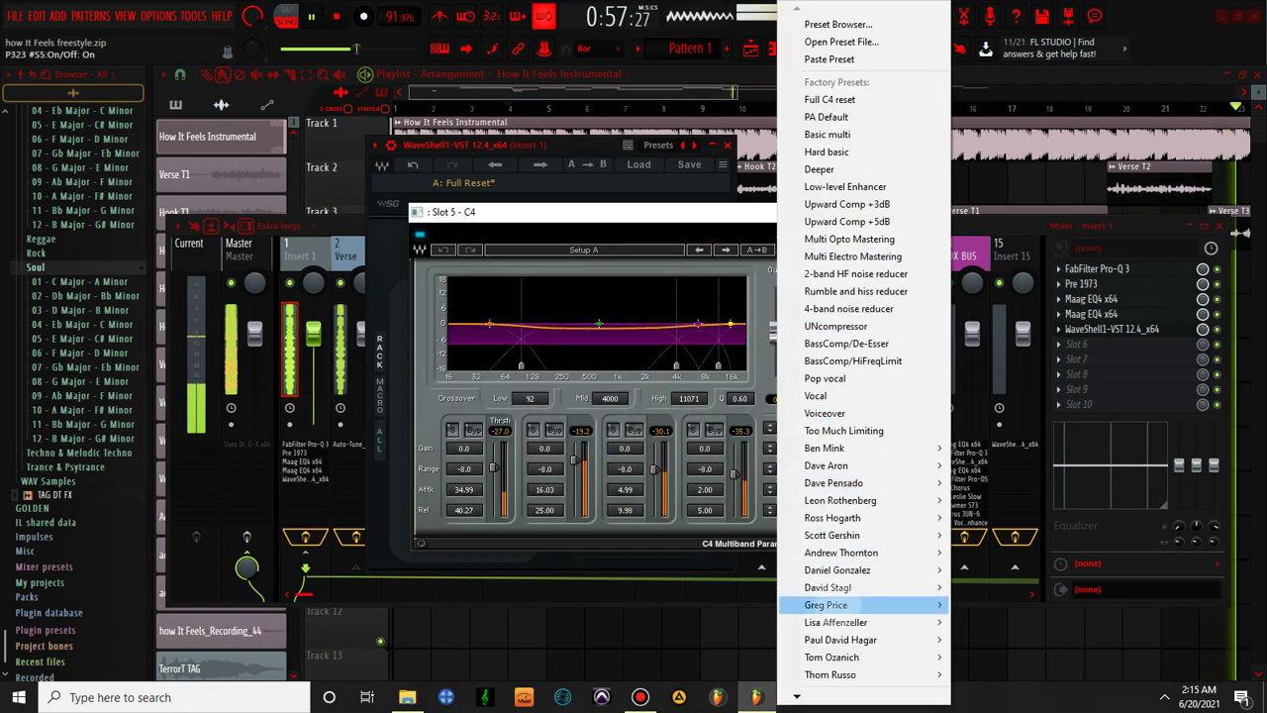
{"action": "scroll", "coordinate": [798, 683], "scroll_direction": "down", "scroll_amount": 2}
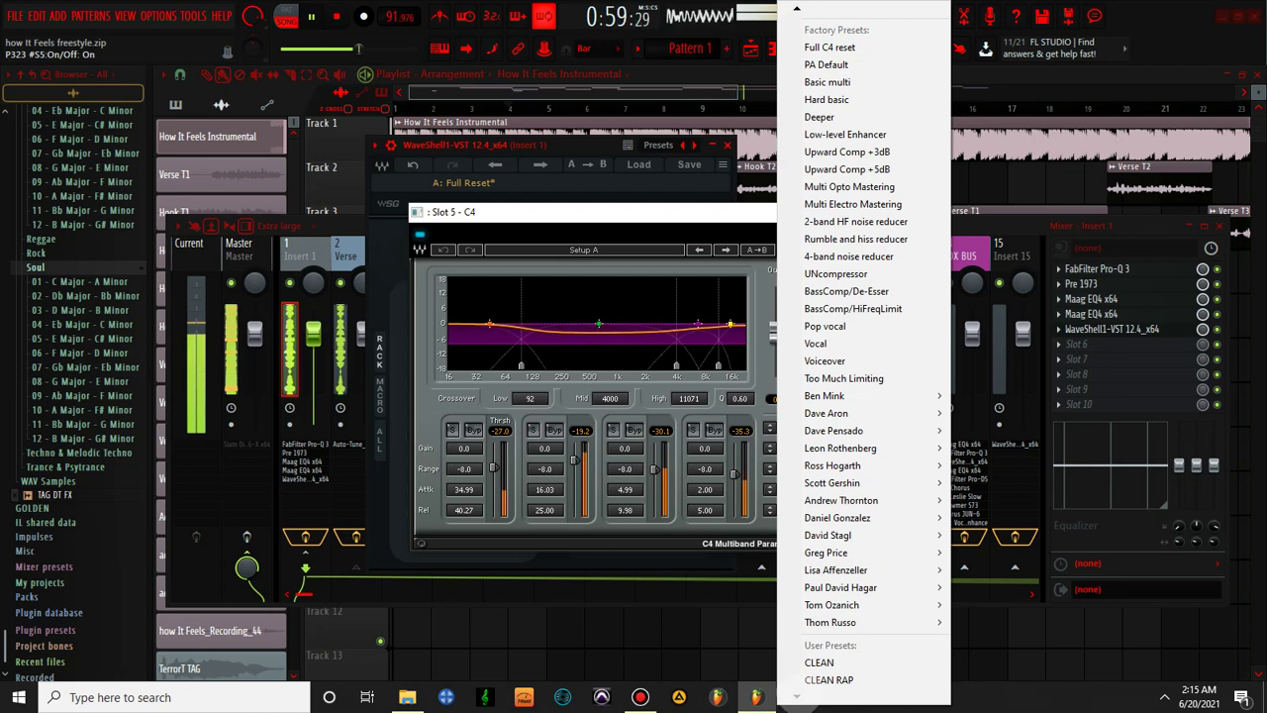
{"action": "left_click", "coordinate": [807, 660]}
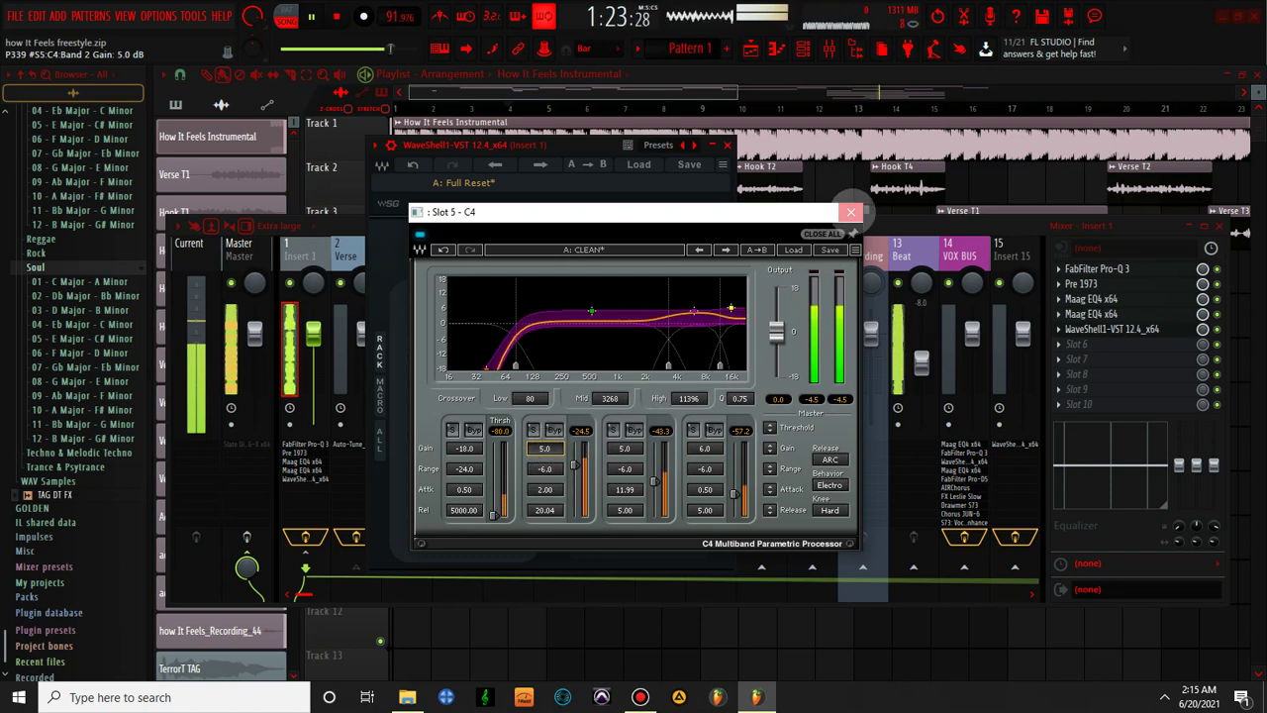
{"action": "left_click", "coordinate": [850, 211]}
- Review the CLA-2A compressor in the rack and close its window
{"action": "left_click", "coordinate": [457, 409]}
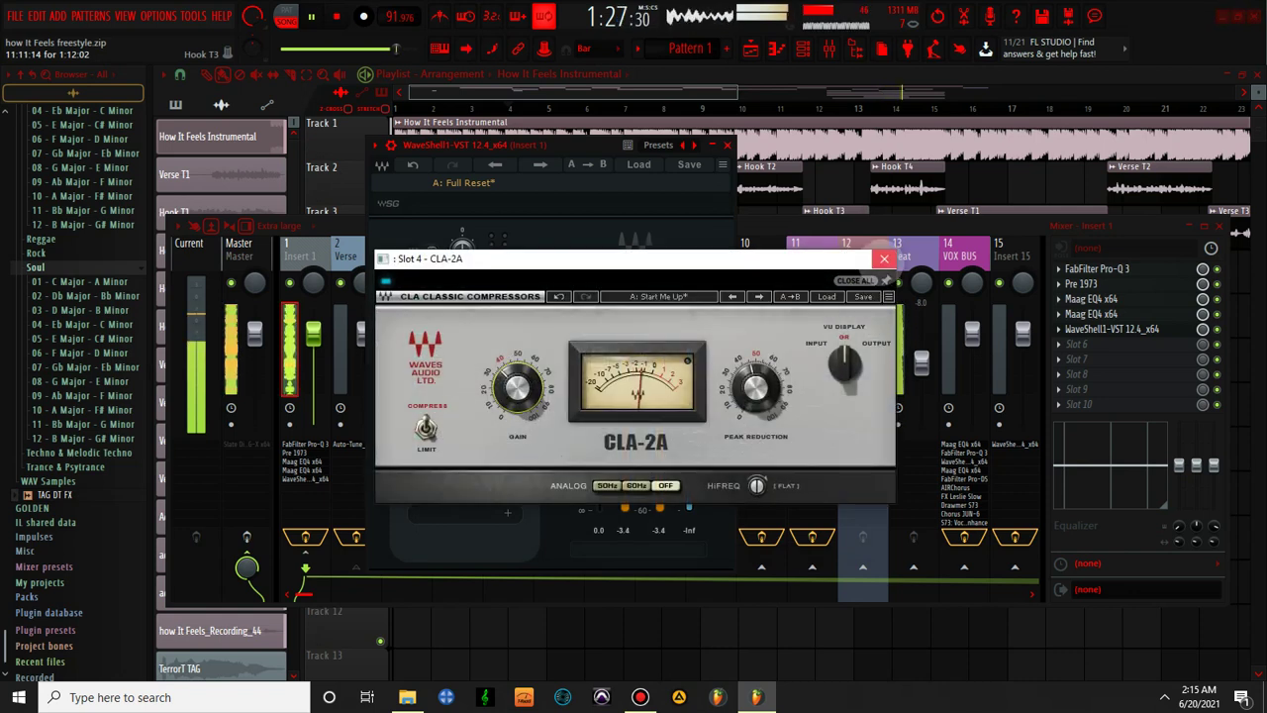
{"action": "left_click", "coordinate": [884, 259]}
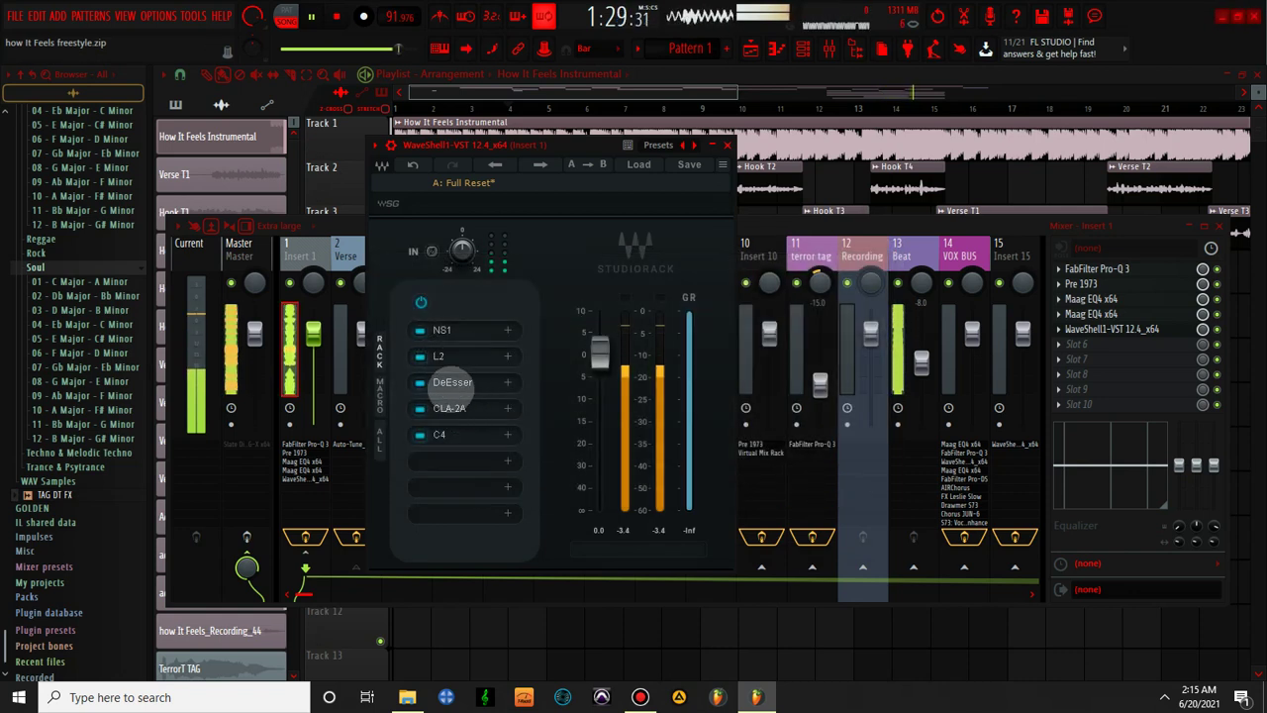
- Add an SSLChannel to the empty sixth slot of the Waves rack
{"action": "left_click", "coordinate": [459, 458]}
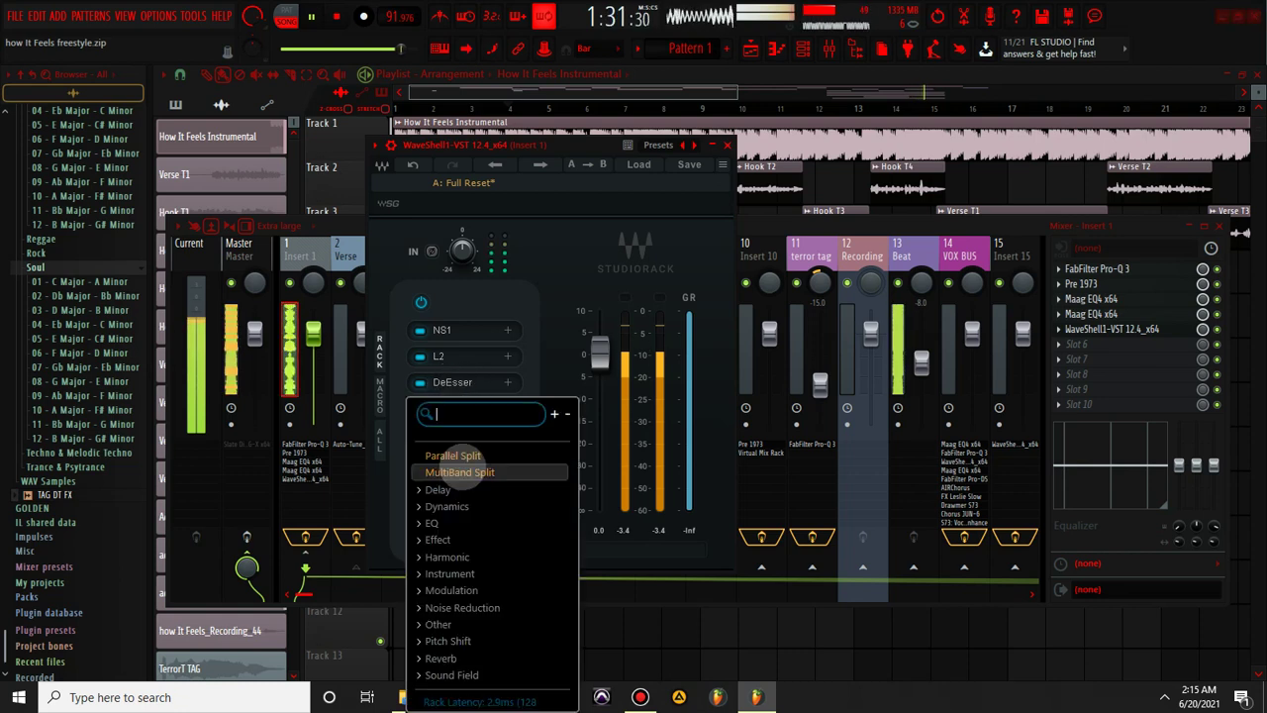
{"action": "type", "text": "SSL"}
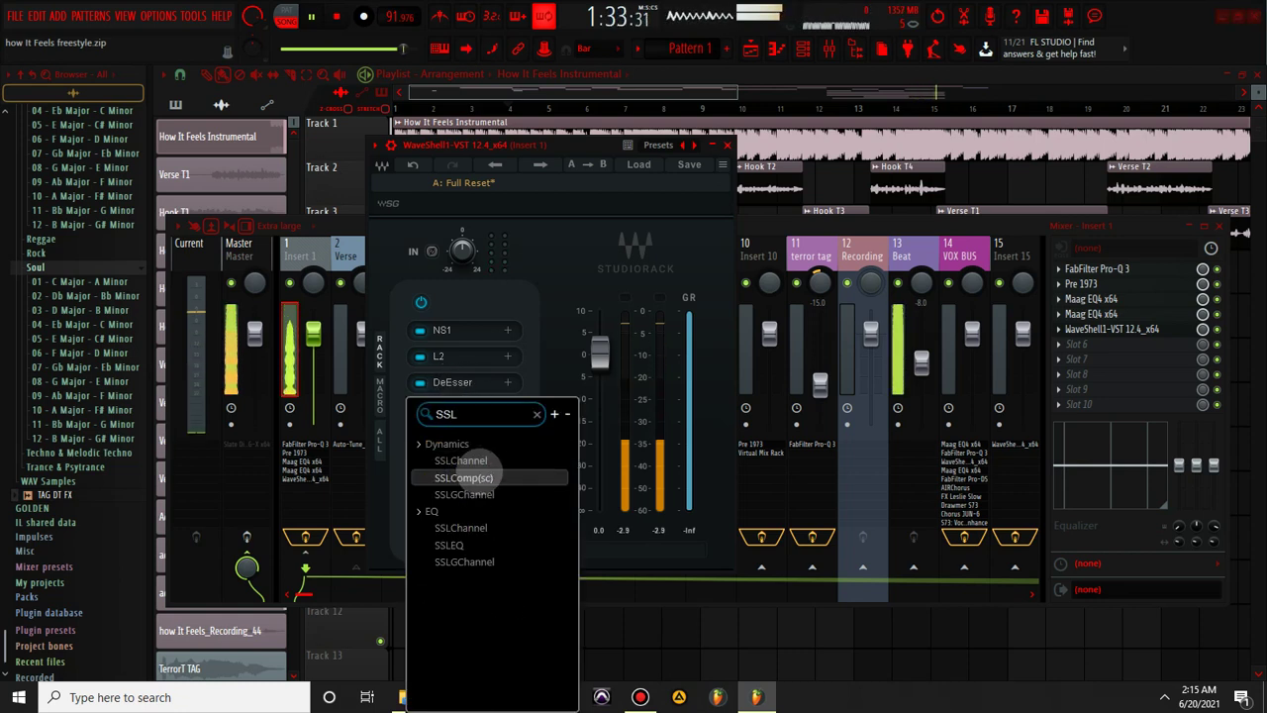
{"action": "left_click", "coordinate": [460, 461]}
- Set the SSLChannel's high-pass filter to 100 Hz and LF gain to -0.5 dB, and close it along with the rack
{"action": "left_click_drag", "start_coordinate": [532, 219], "coordinate": [532, 212]}
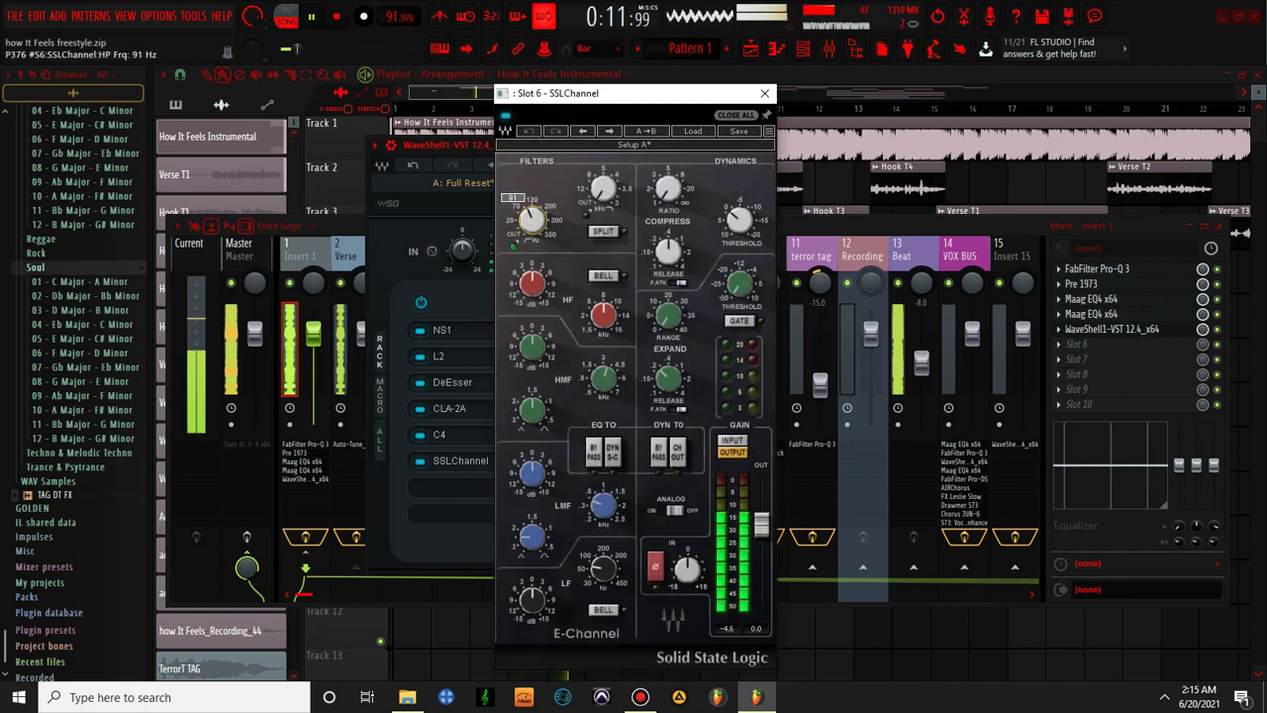
{"action": "left_click_drag", "start_coordinate": [532, 212], "coordinate": [535, 226]}
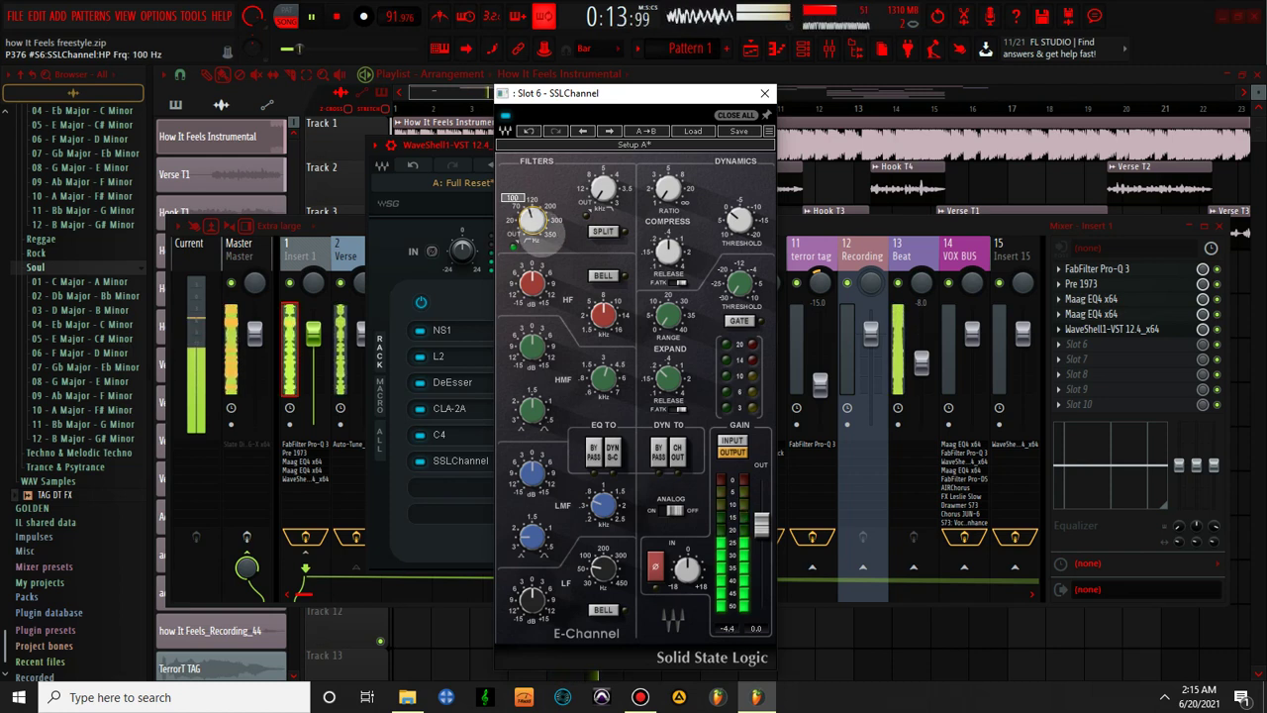
{"action": "left_click", "coordinate": [531, 283]}
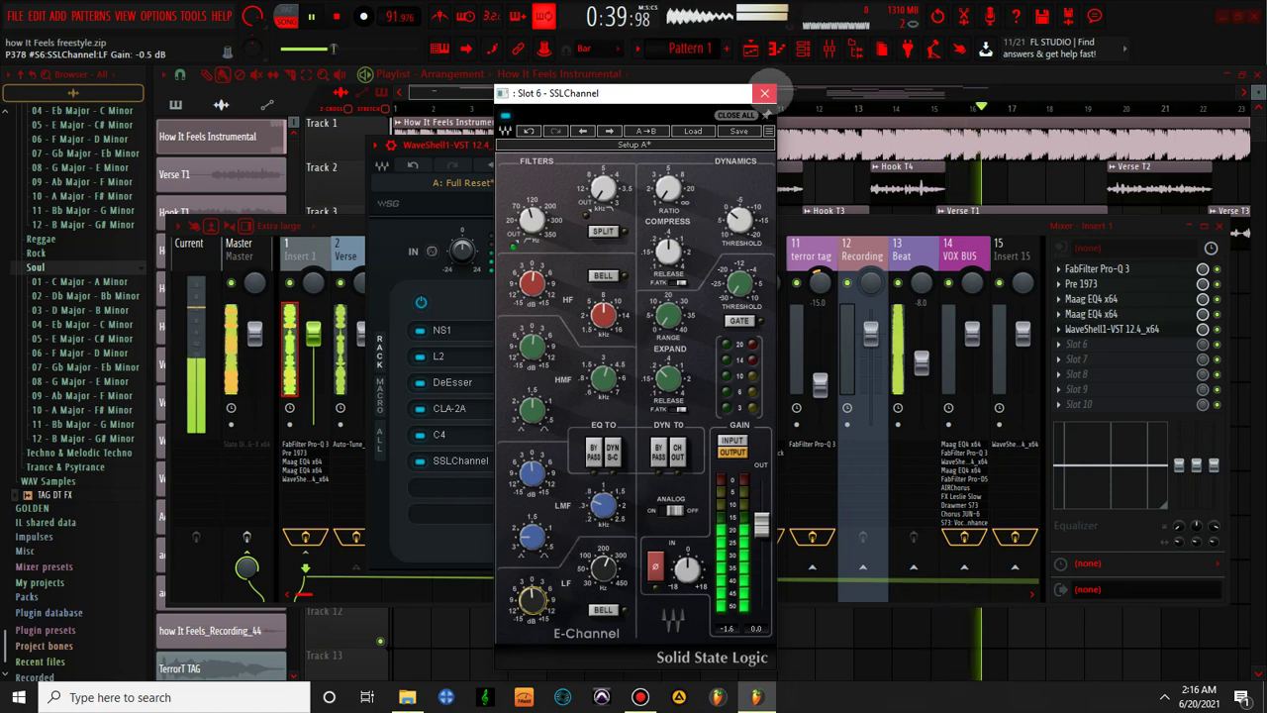
{"action": "left_click", "coordinate": [764, 93]}
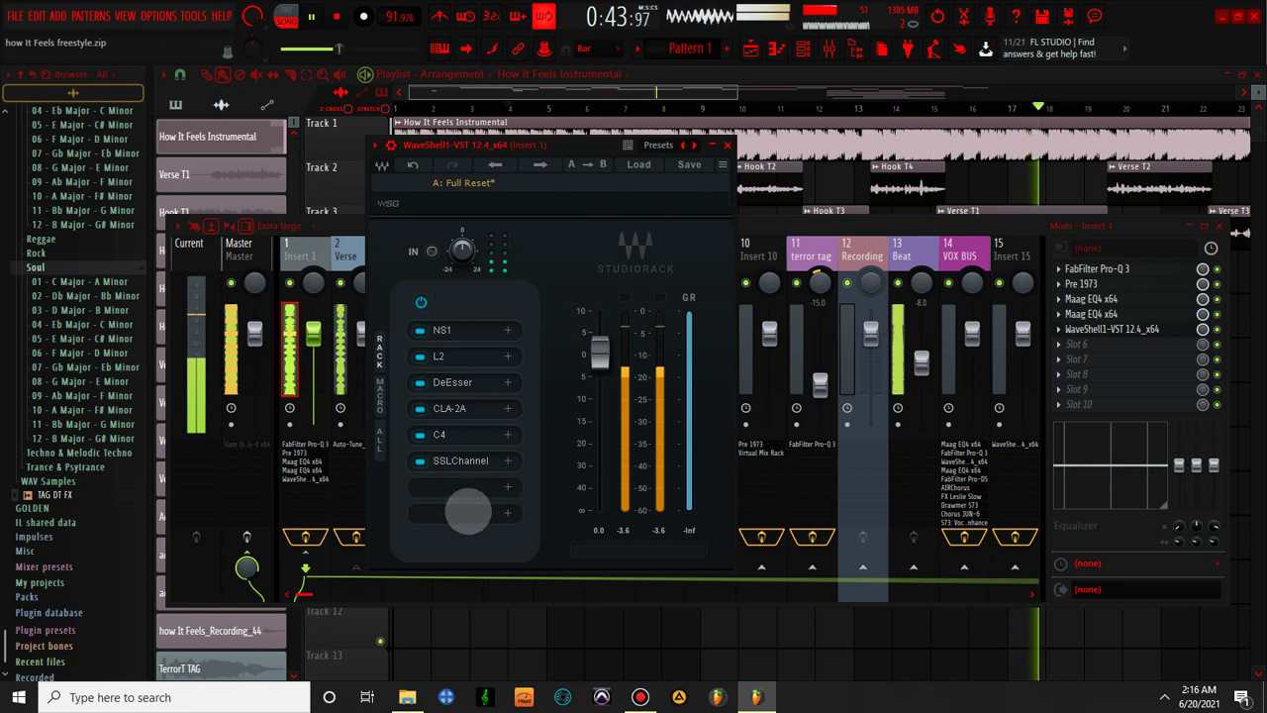
{"action": "left_click", "coordinate": [726, 145]}
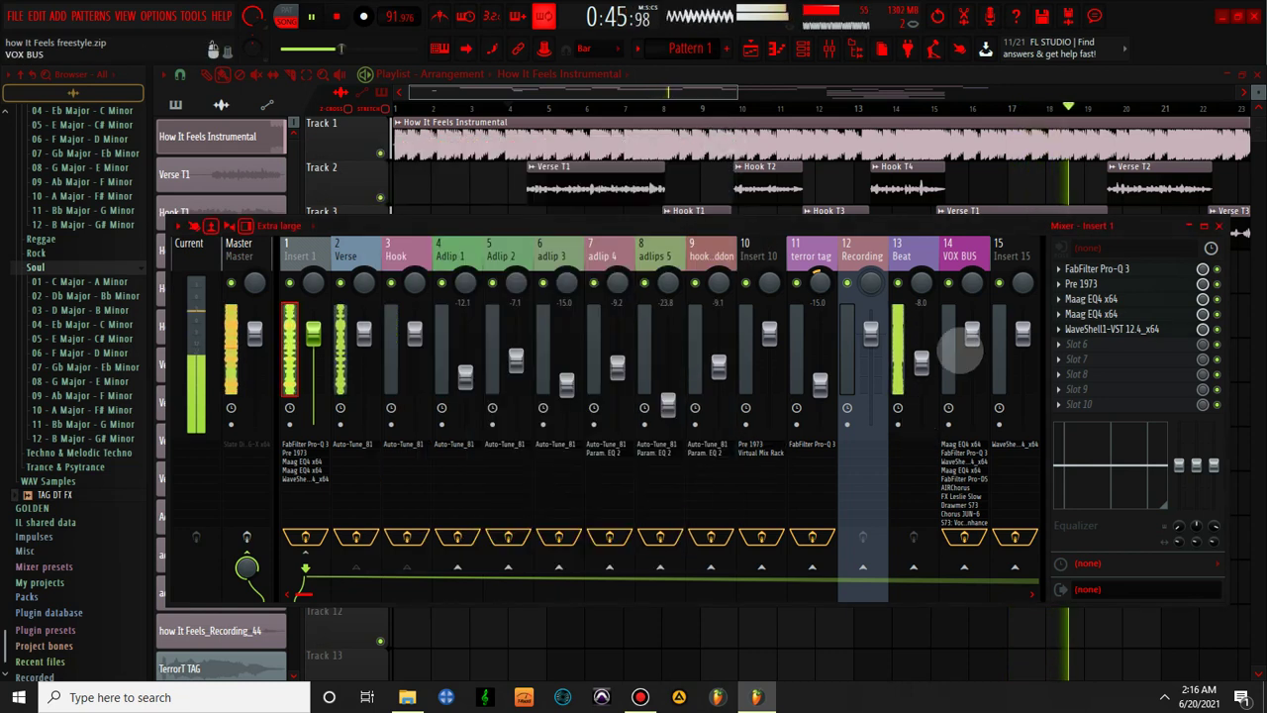
- Copy the FabFilter Pro-DS from the VOX BUS track onto Insert 1
{"action": "left_click", "coordinate": [971, 251]}
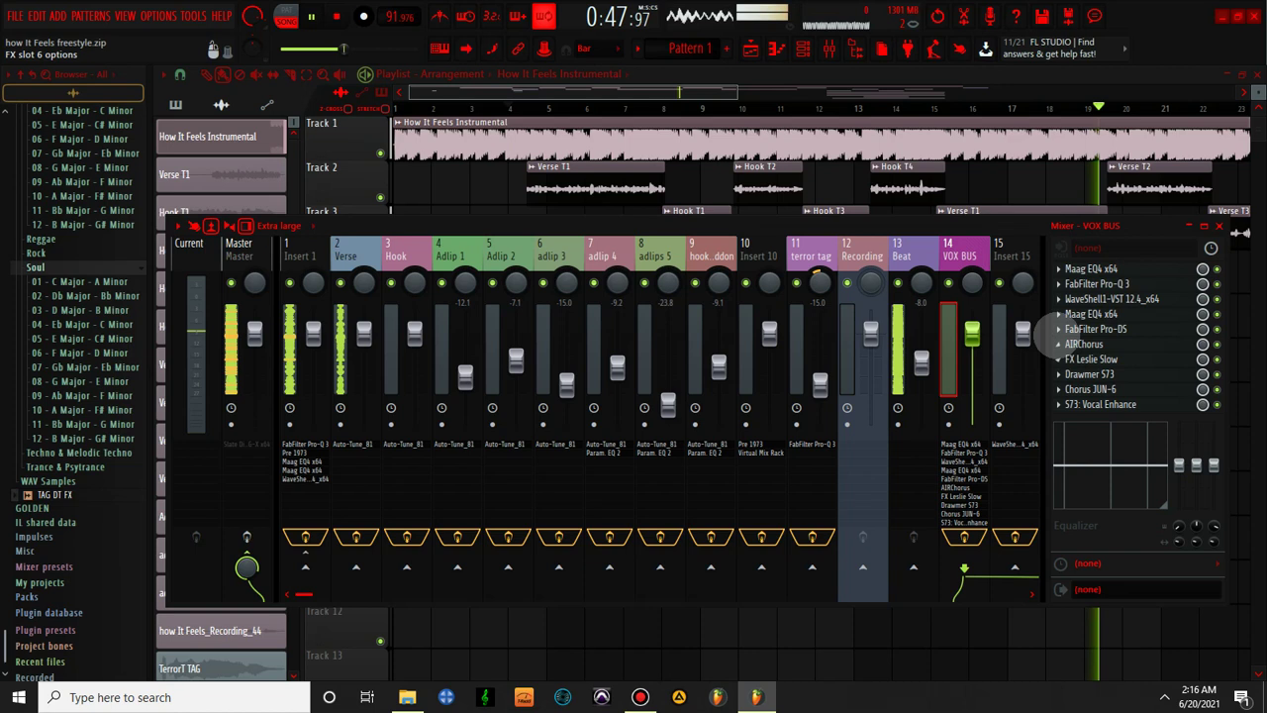
{"action": "right_click", "coordinate": [1058, 315]}
{"action": "left_click_drag", "start_coordinate": [1094, 397], "coordinate": [323, 248]}
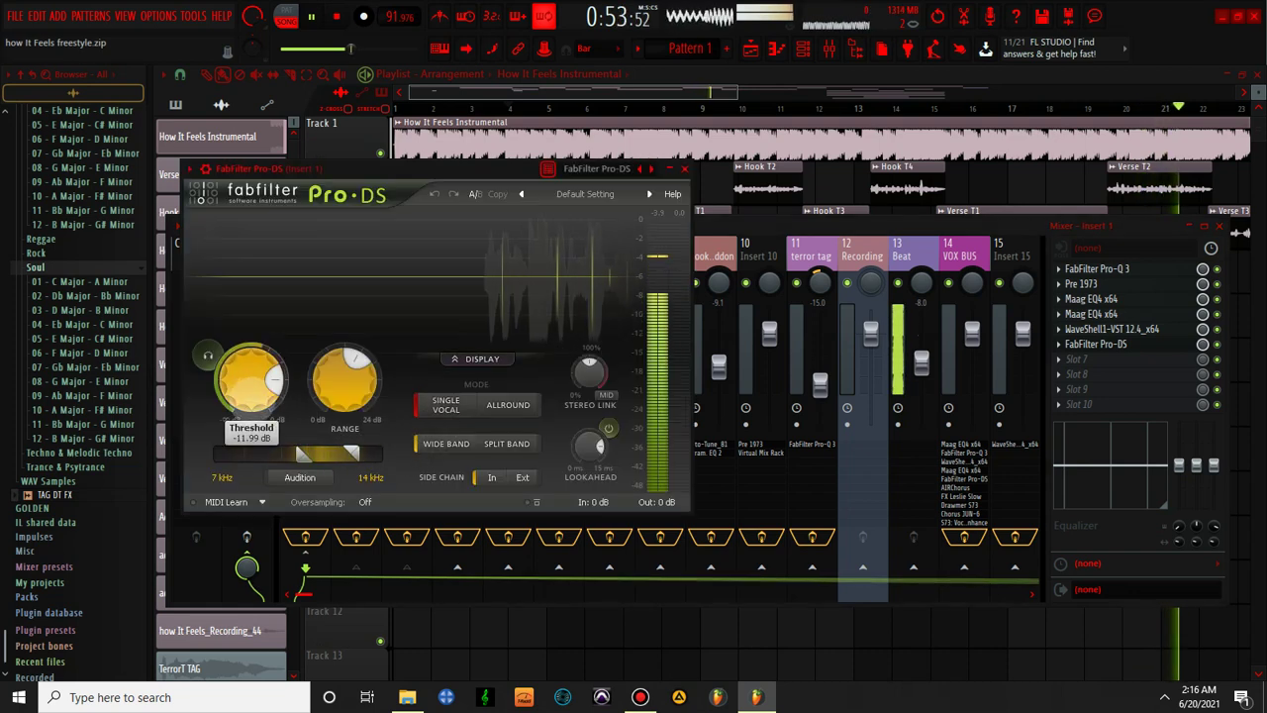
- Set the Pro-DS threshold on Insert 1 to about -12 dB and close its window
{"action": "mouse_move", "coordinate": [250, 386]}
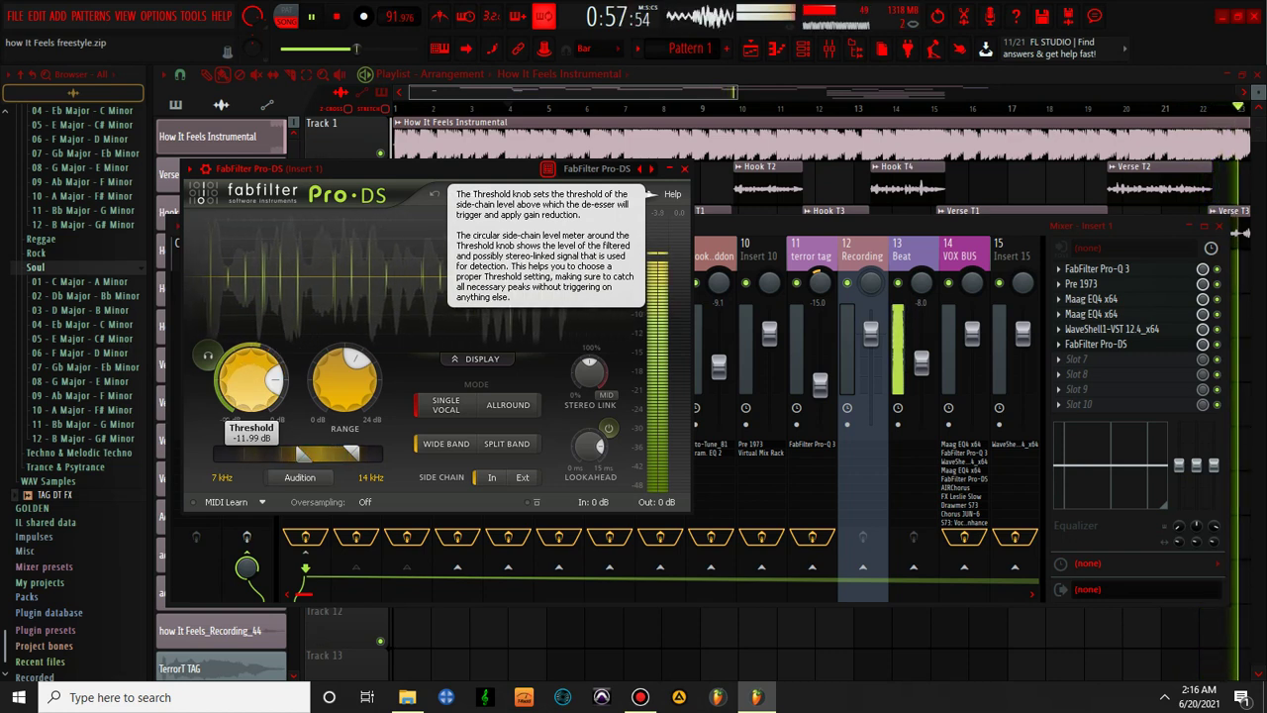
{"action": "left_click", "coordinate": [250, 386]}
{"action": "left_click_drag", "start_coordinate": [251, 386], "coordinate": [251, 387]}
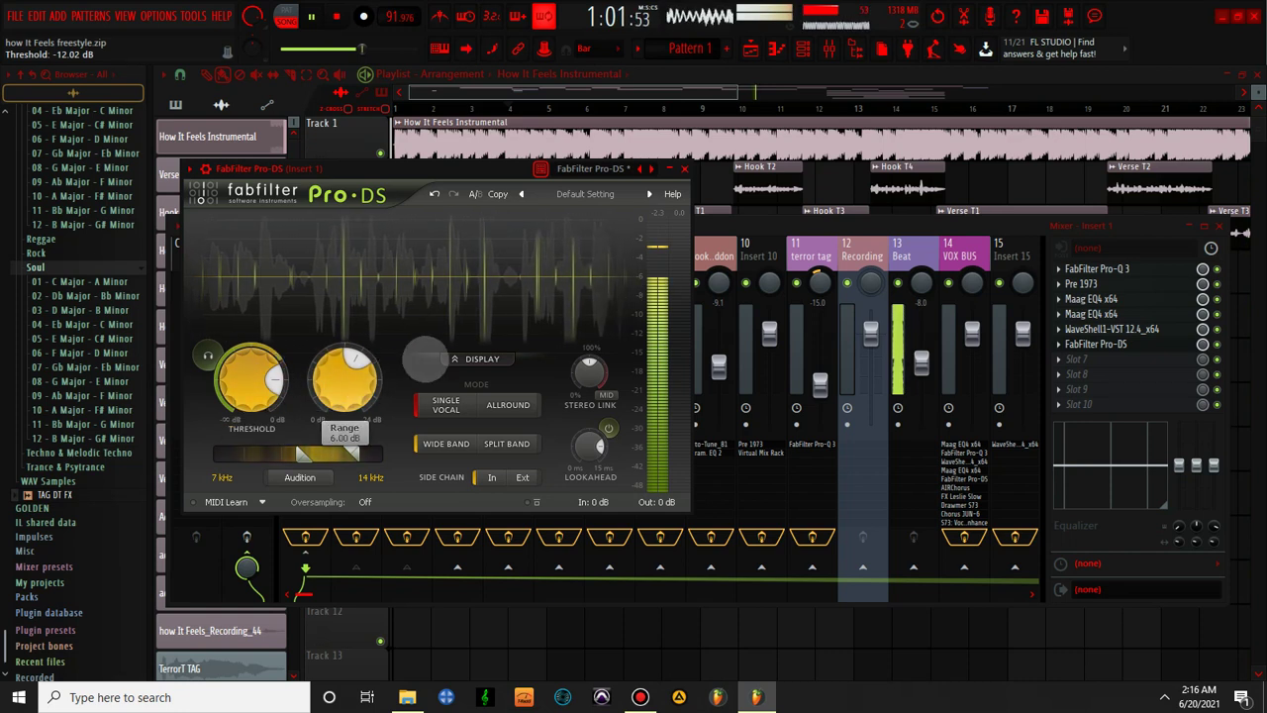
{"action": "left_click", "coordinate": [684, 168]}
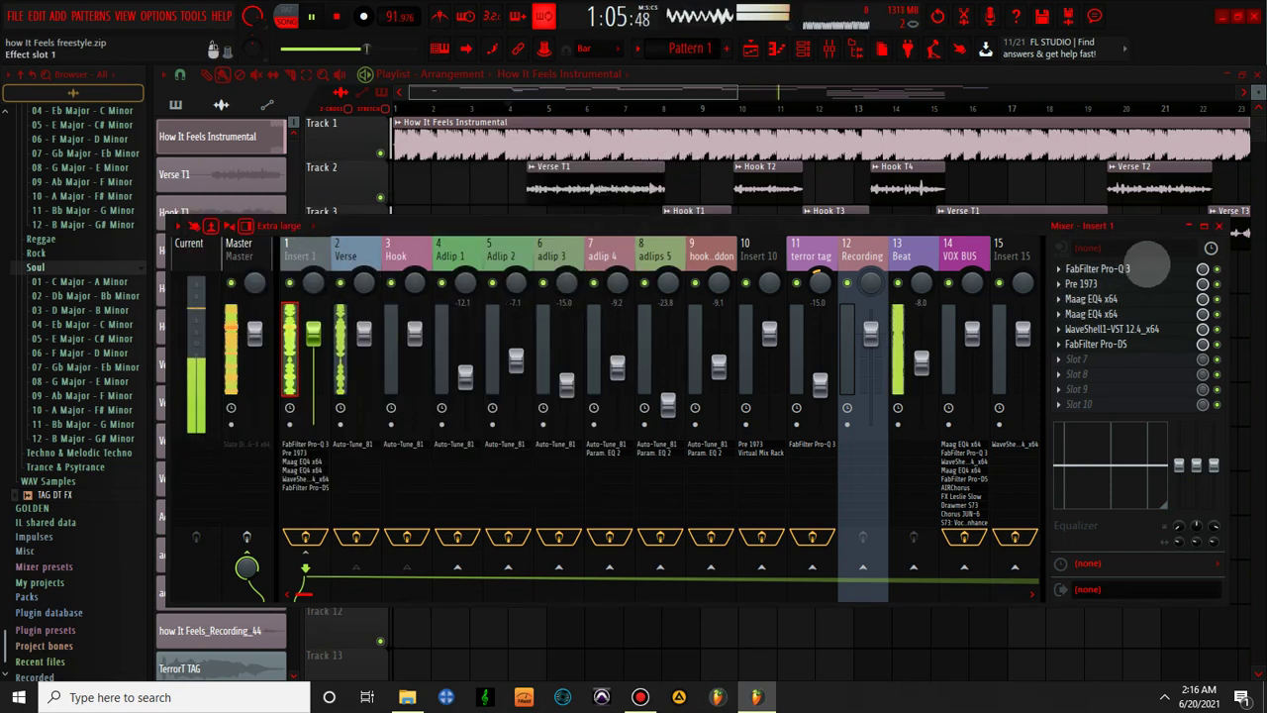
- Bypass the purple band between 200 and 500 Hz in Insert 1's Pro-Q 3 and close the equalizer
{"action": "left_click", "coordinate": [1118, 269]}
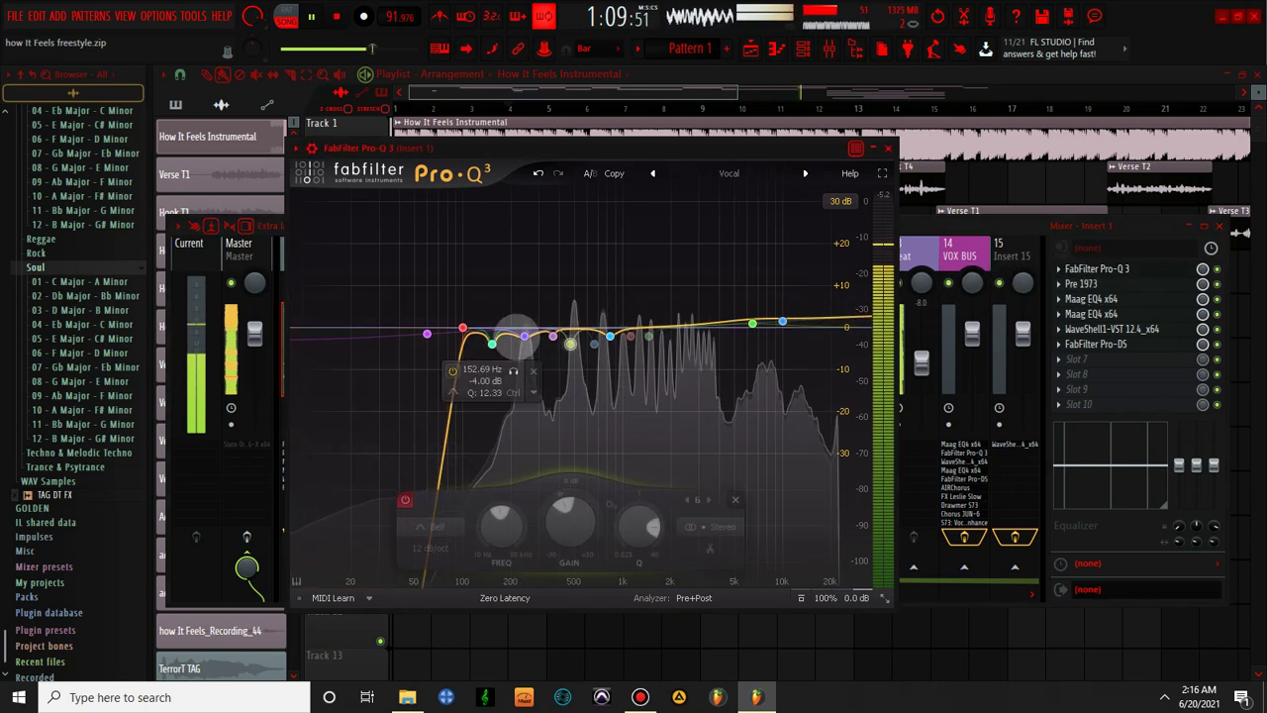
{"action": "left_click", "coordinate": [518, 355]}
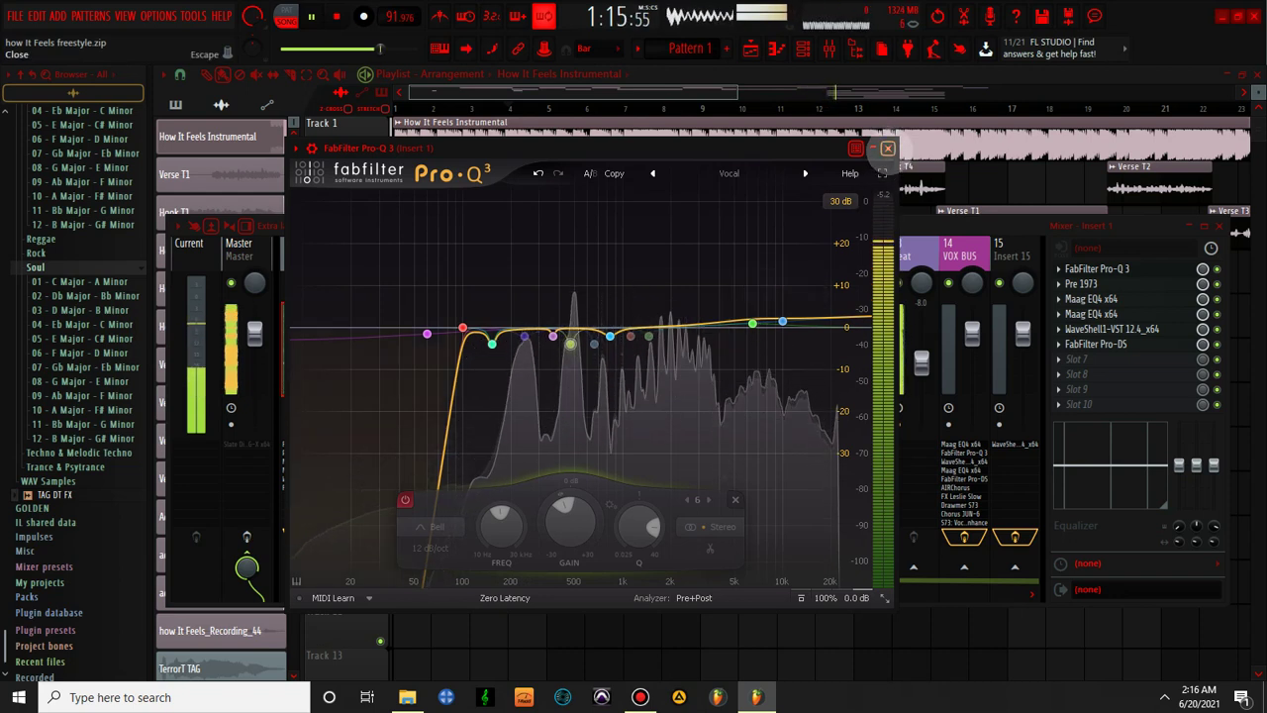
{"action": "left_click", "coordinate": [887, 148]}
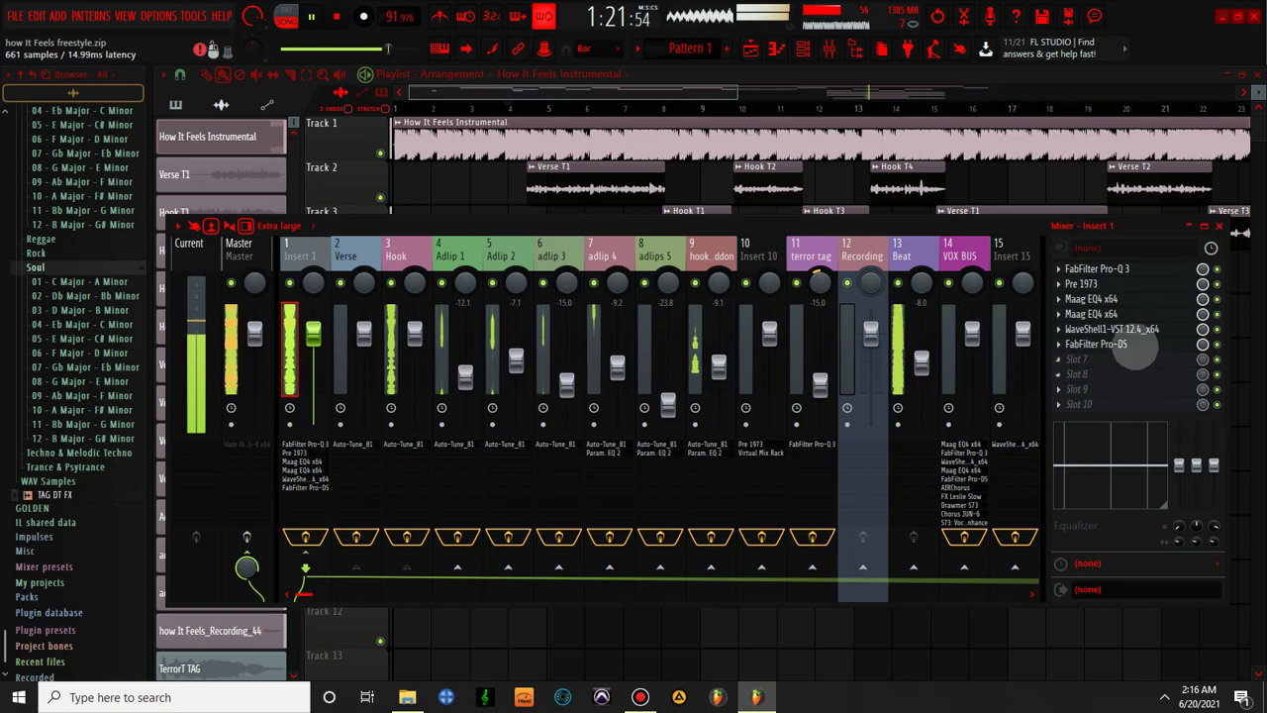
- Add a Vitamin enhancer in the Waves rack's seventh slot with the HI band at 5.0, and close both windows
{"action": "left_click", "coordinate": [1139, 332]}
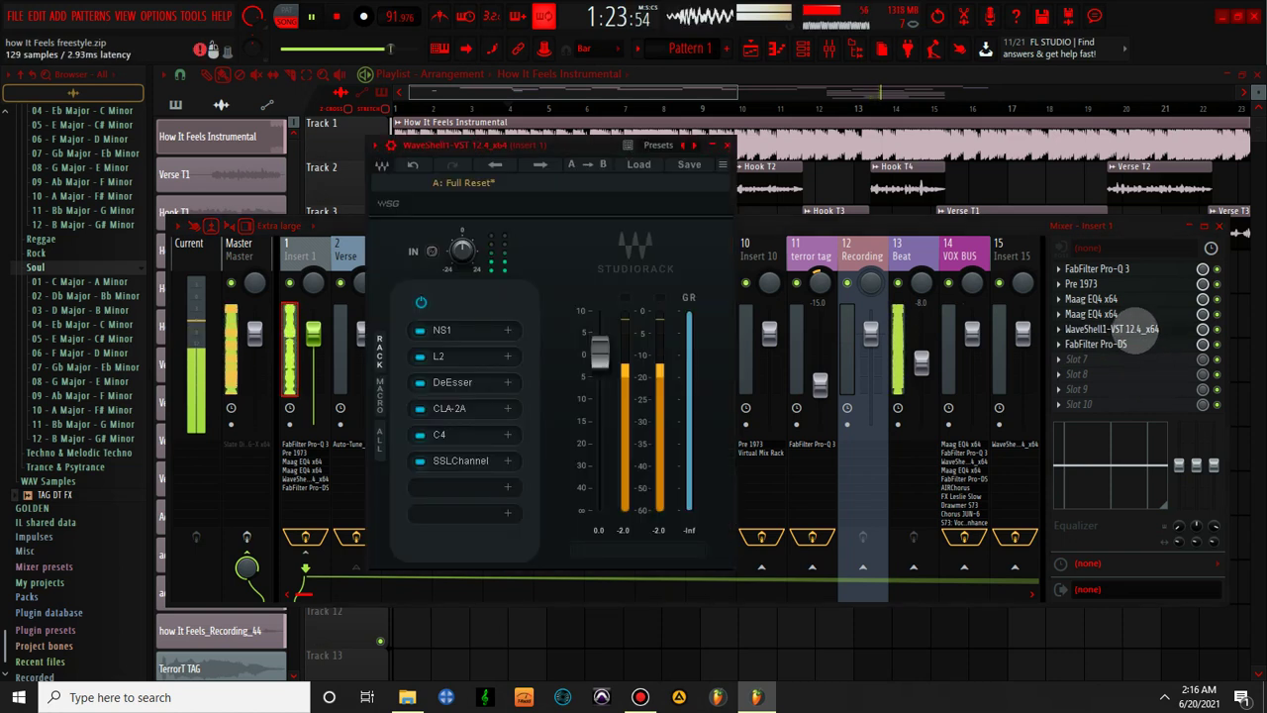
{"action": "left_click", "coordinate": [453, 487]}
{"action": "type", "text": "VITA"}
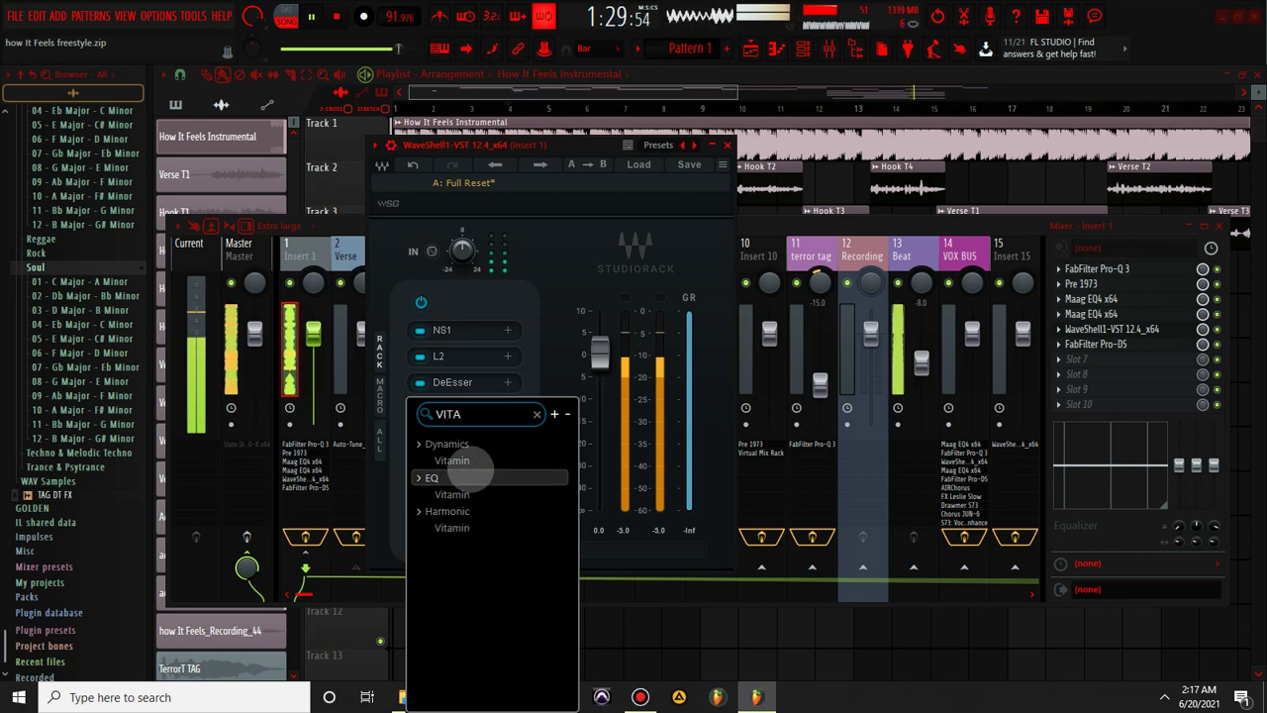
{"action": "left_click", "coordinate": [463, 455]}
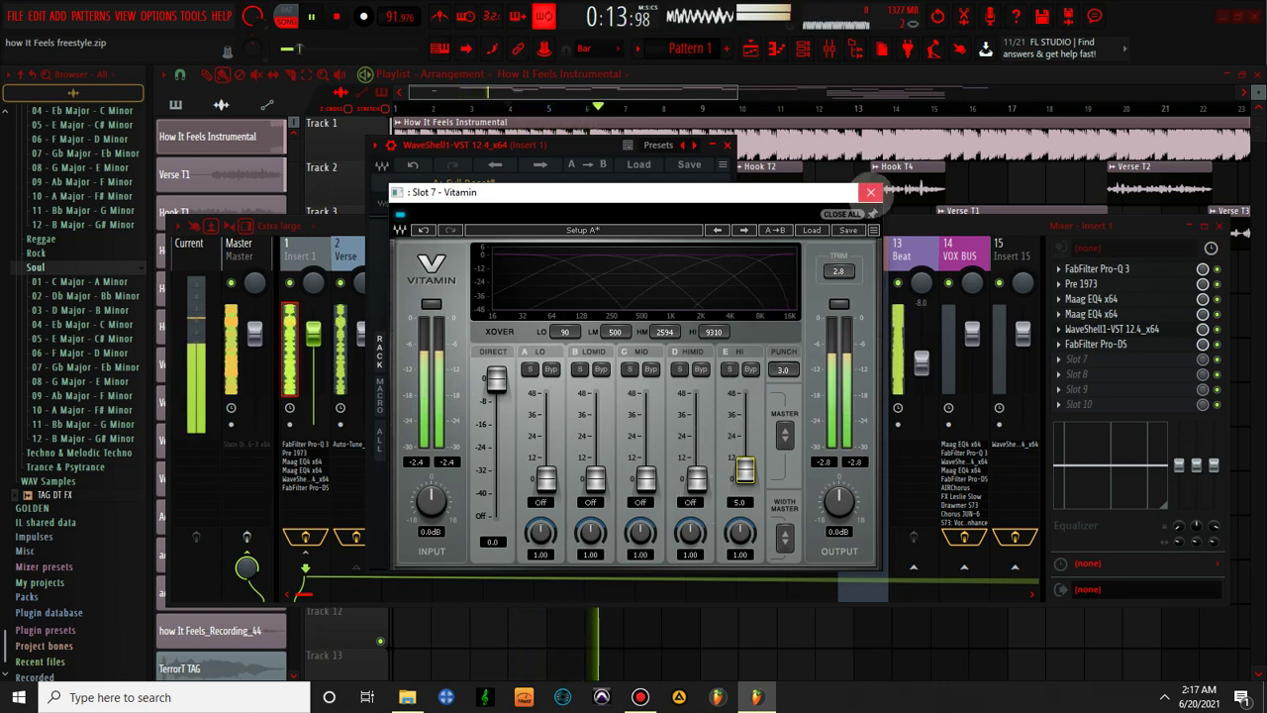
{"action": "left_click", "coordinate": [871, 192]}
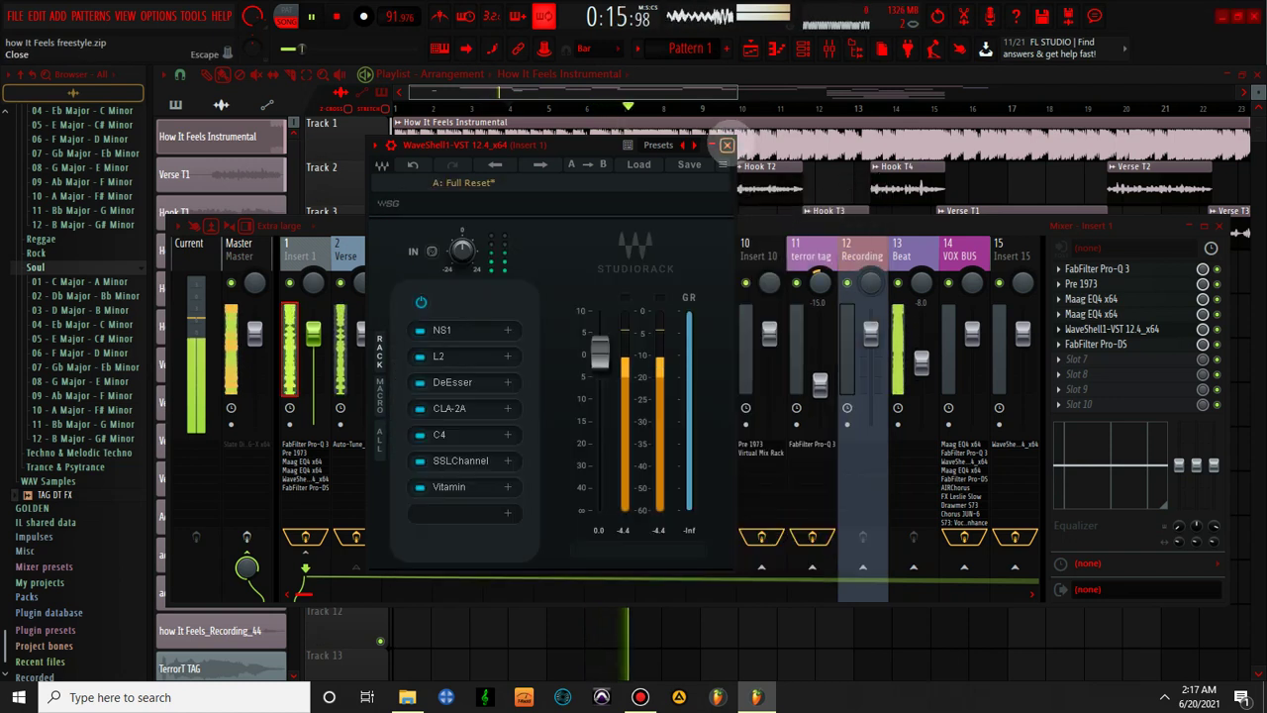
{"action": "left_click", "coordinate": [727, 144]}
- Copy the Virtual Mix Rack from Insert 10 onto Insert 1 and close its window
{"action": "left_click", "coordinate": [761, 255]}
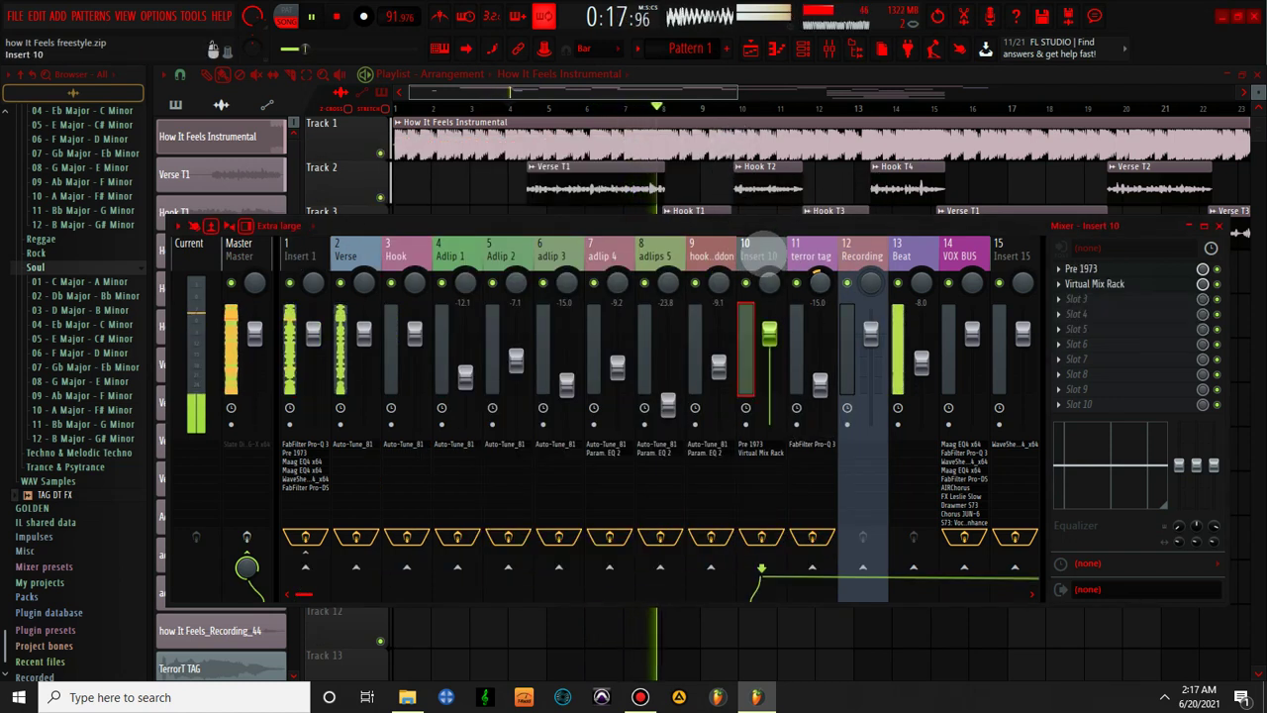
{"action": "left_click", "coordinate": [1058, 284]}
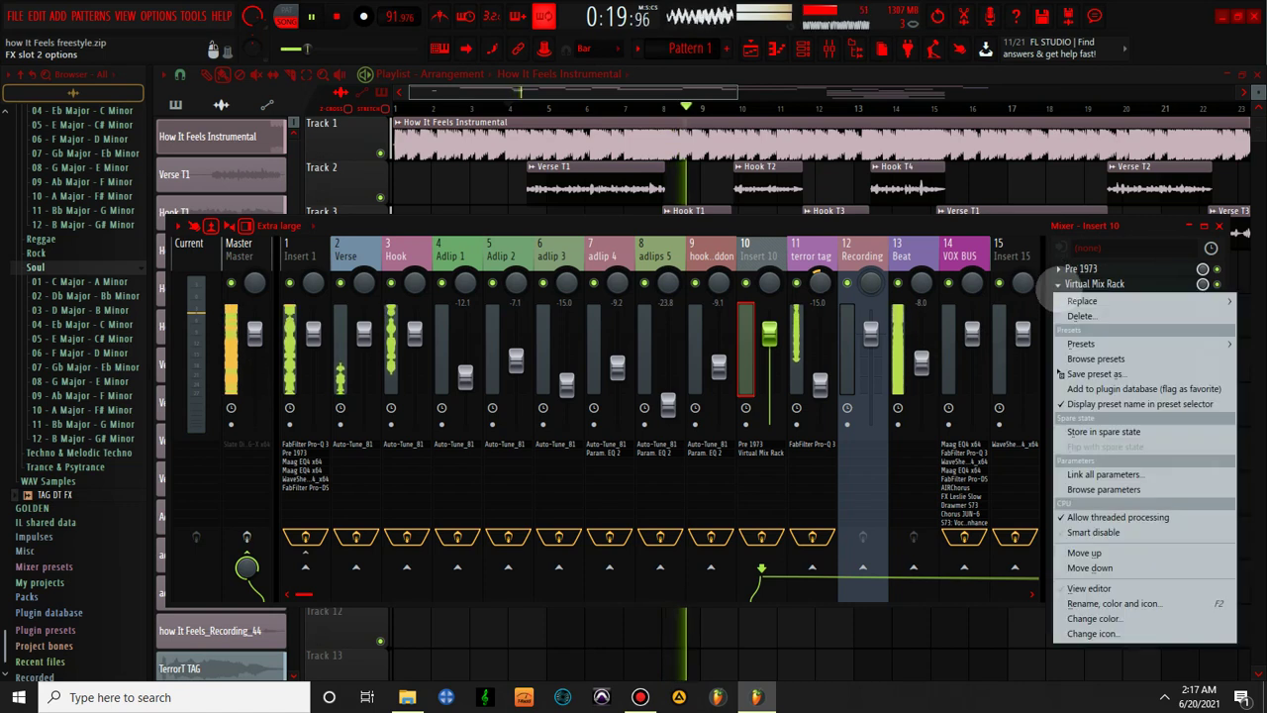
{"action": "left_click_drag", "start_coordinate": [1059, 375], "coordinate": [260, 297]}
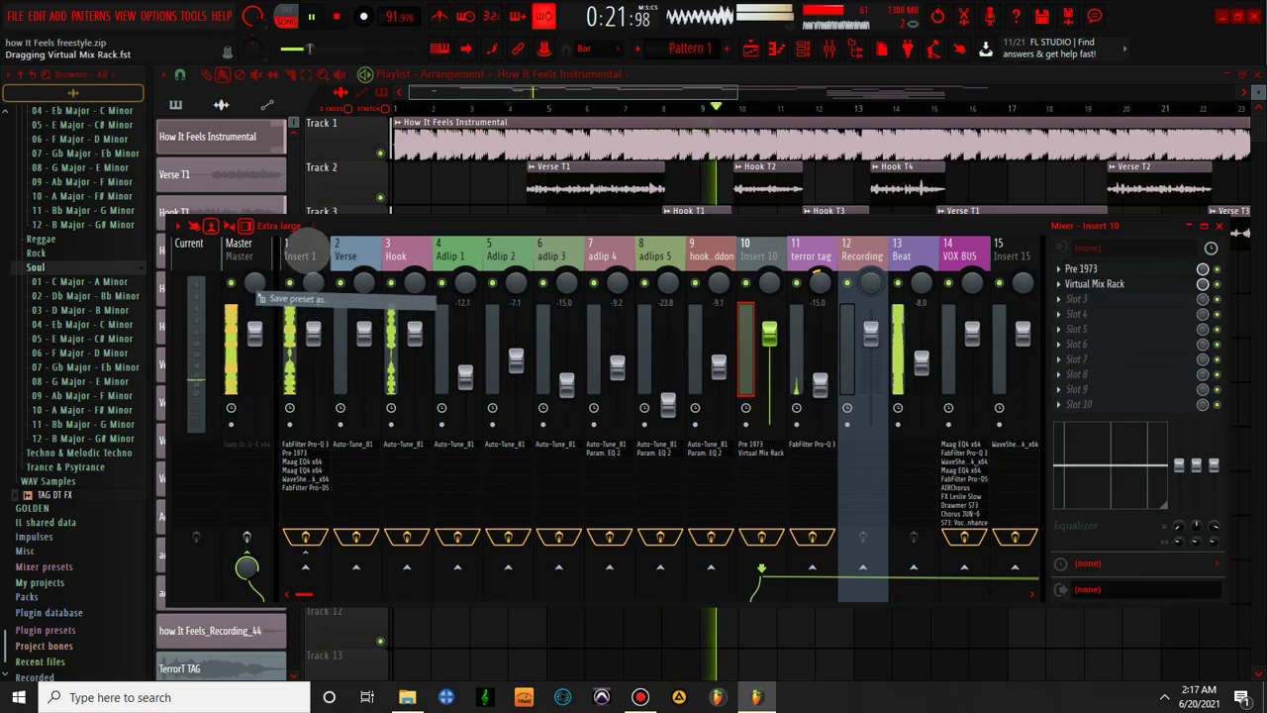
{"action": "left_click_drag", "start_coordinate": [302, 250], "coordinate": [297, 252]}
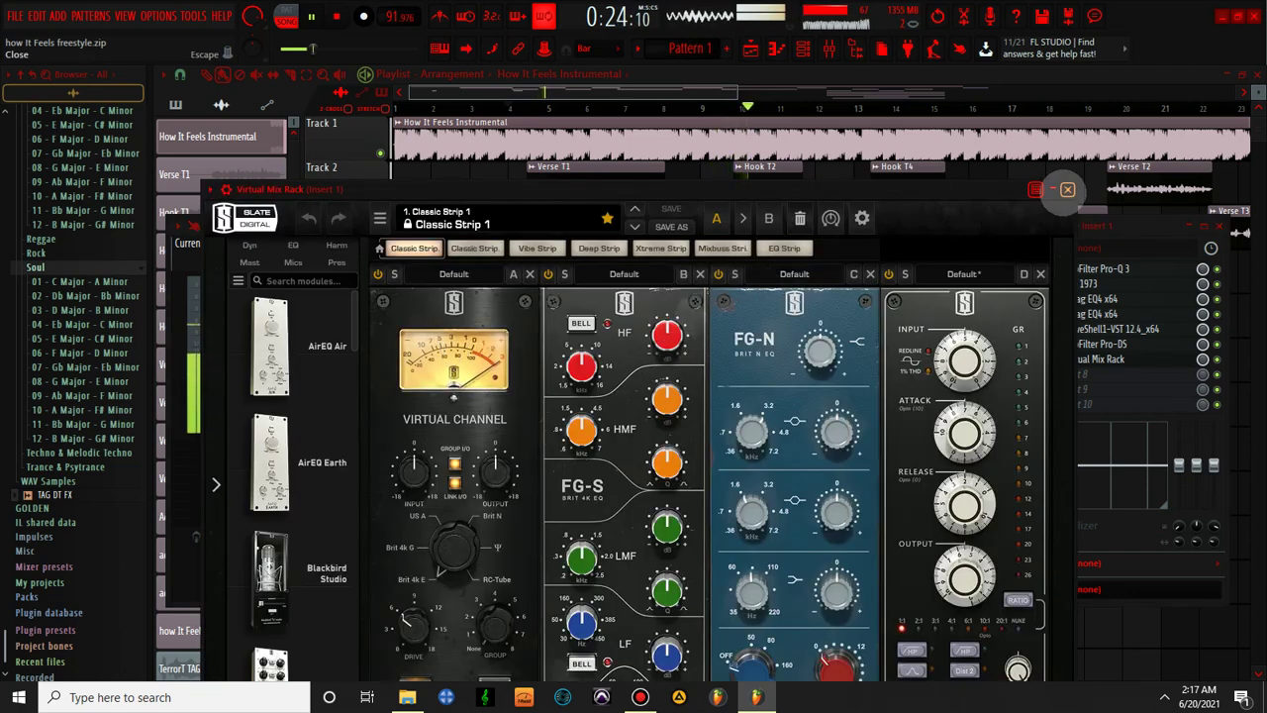
{"action": "left_click", "coordinate": [1067, 189]}
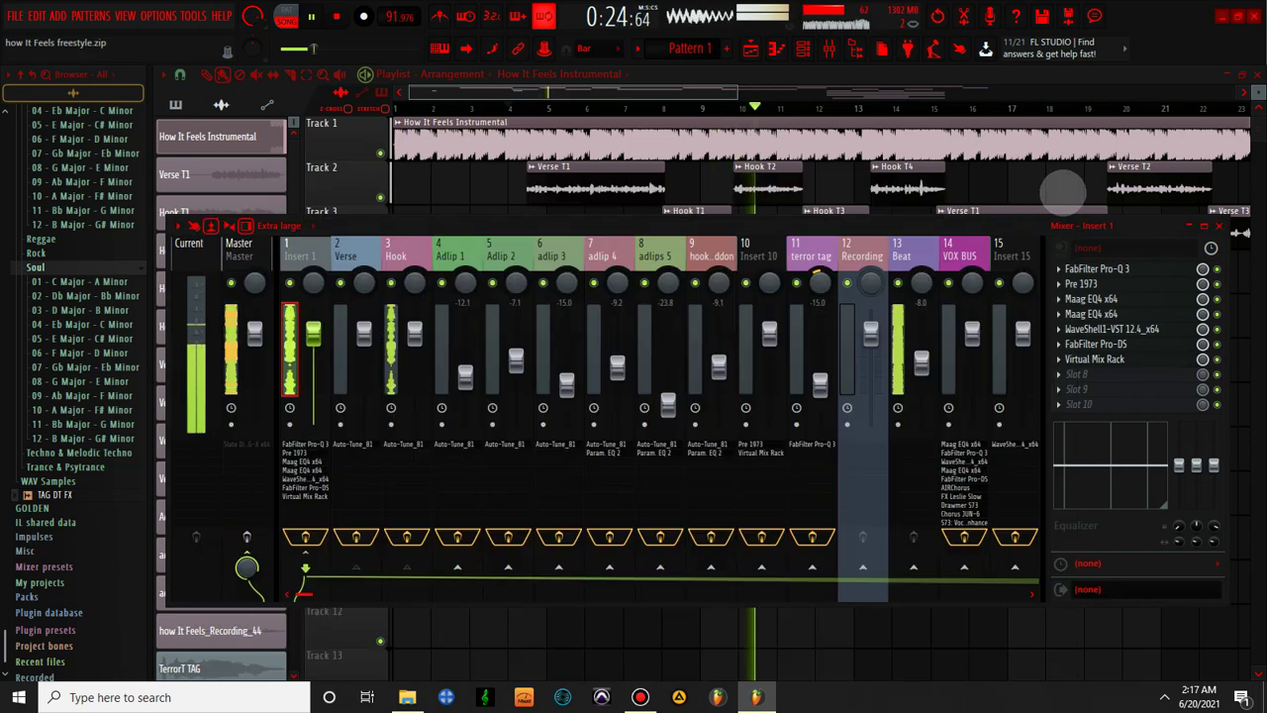
- Delete the Pre 1973 and Virtual Mix Rack effects from Insert 10
{"action": "left_click", "coordinate": [752, 248]}
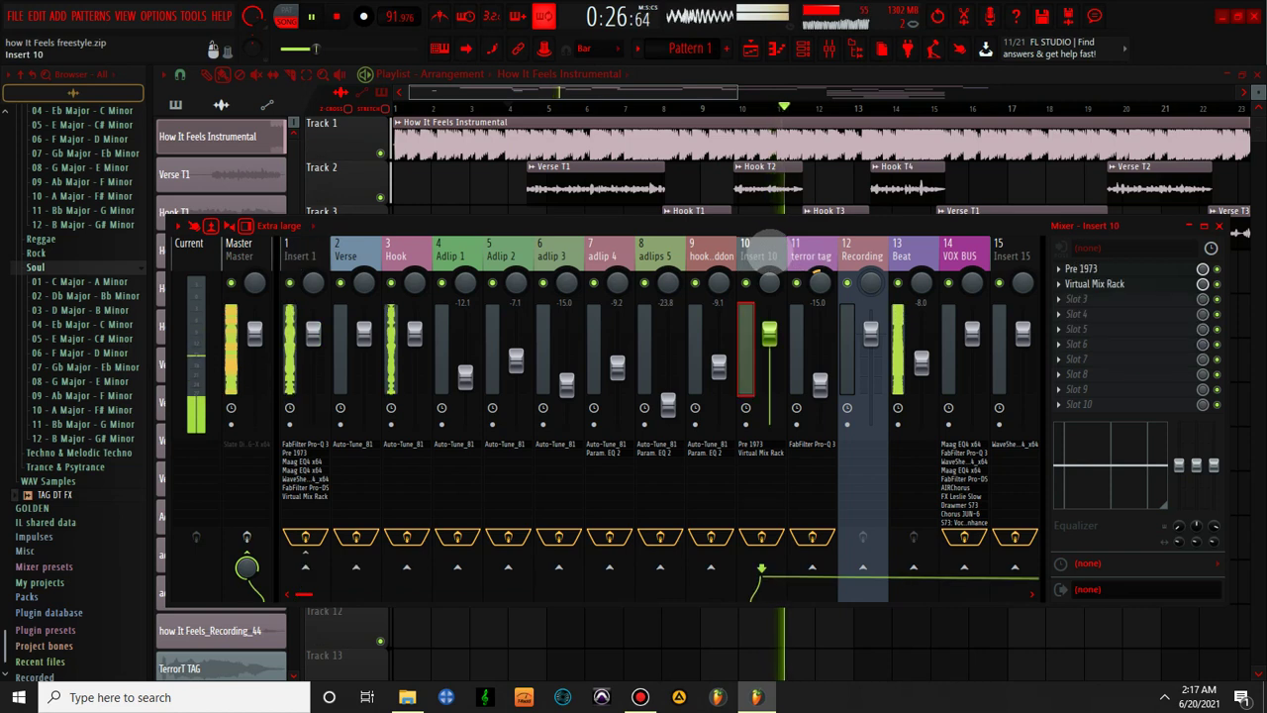
{"action": "left_click", "coordinate": [1058, 268]}
{"action": "left_click", "coordinate": [1080, 300]}
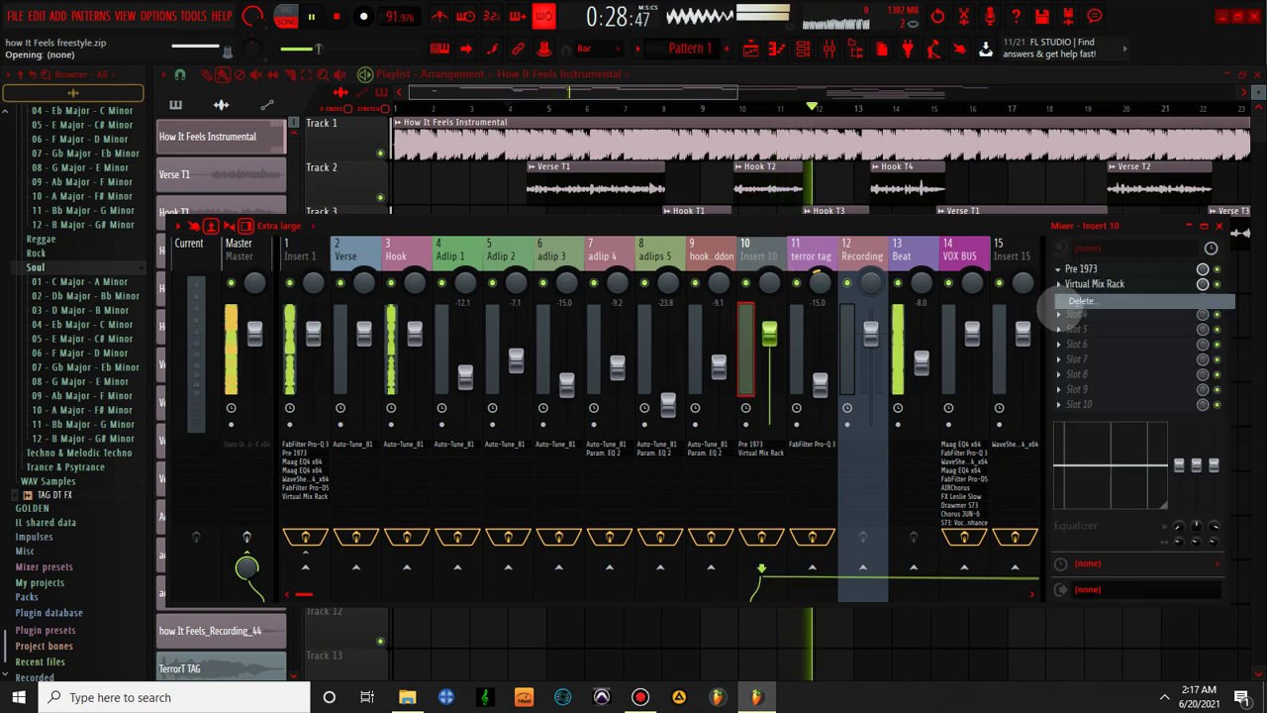
{"action": "left_click", "coordinate": [1058, 285]}
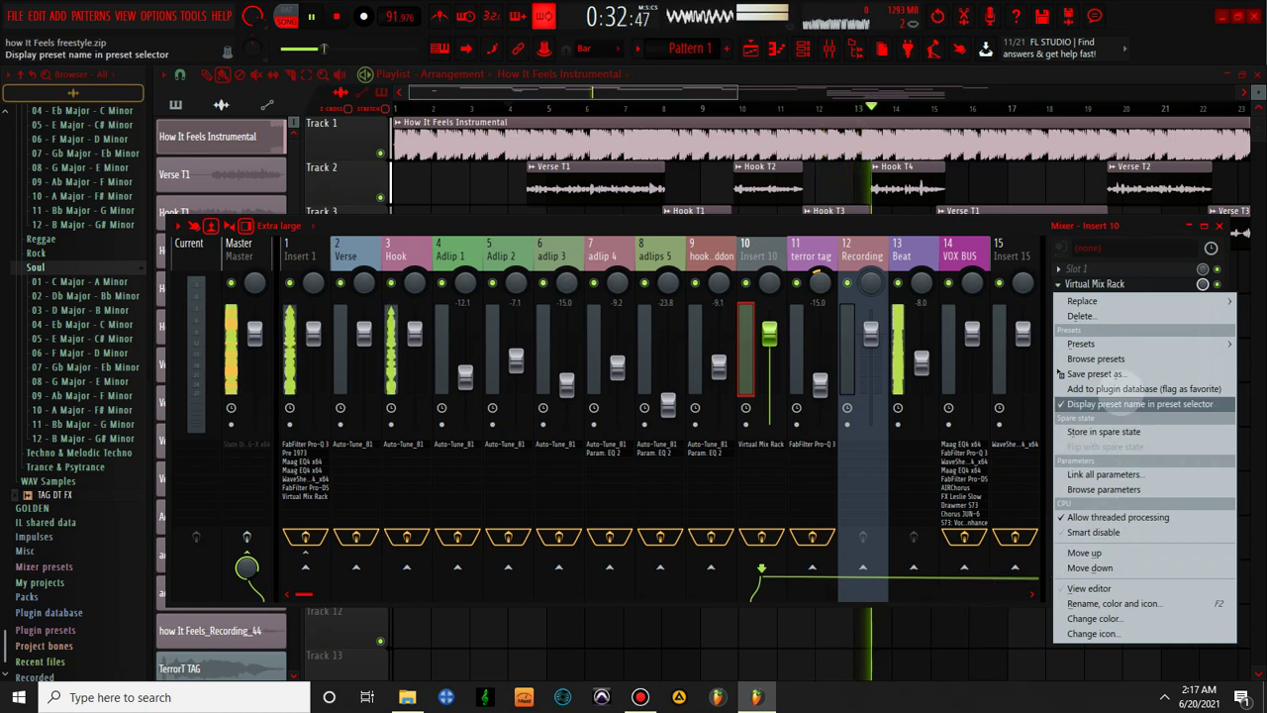
{"action": "left_click", "coordinate": [1089, 316]}
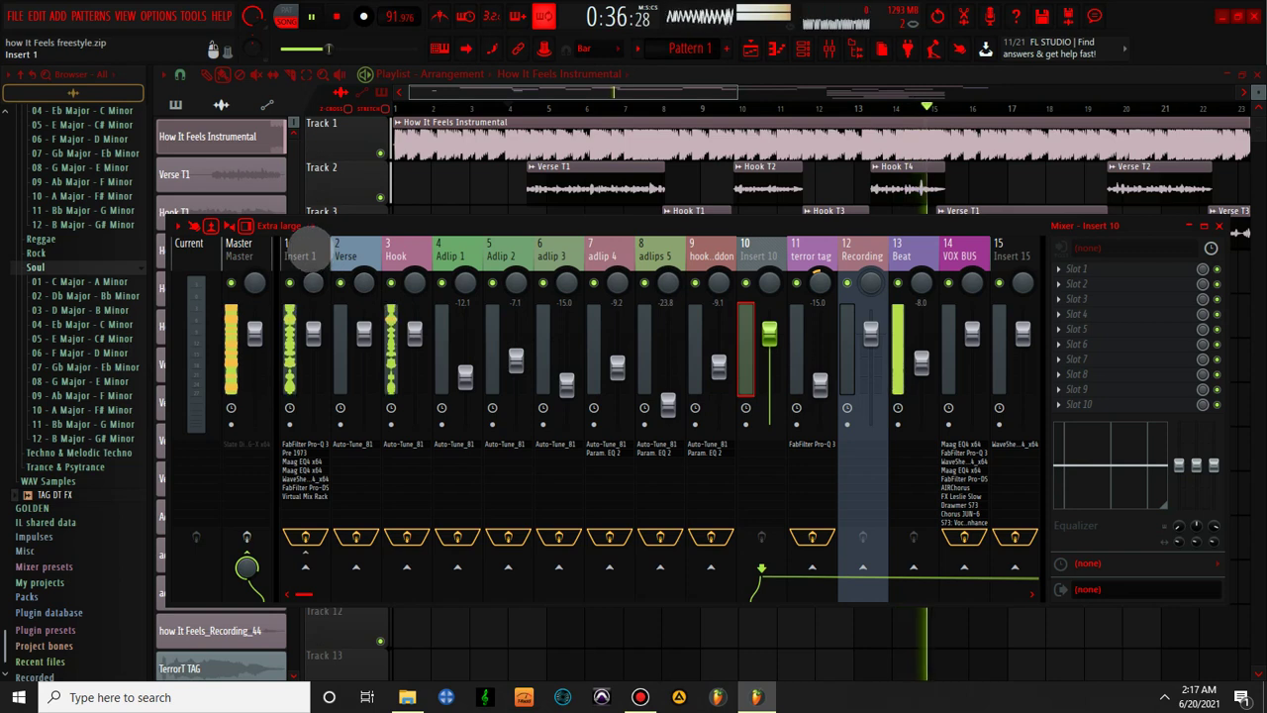
- Remove the FG-S, FG-N and compressor modules from Insert 1's Virtual Mix Rack, keeping Virtual Channel, Revival and Trimmer
{"action": "left_click", "coordinate": [300, 249]}
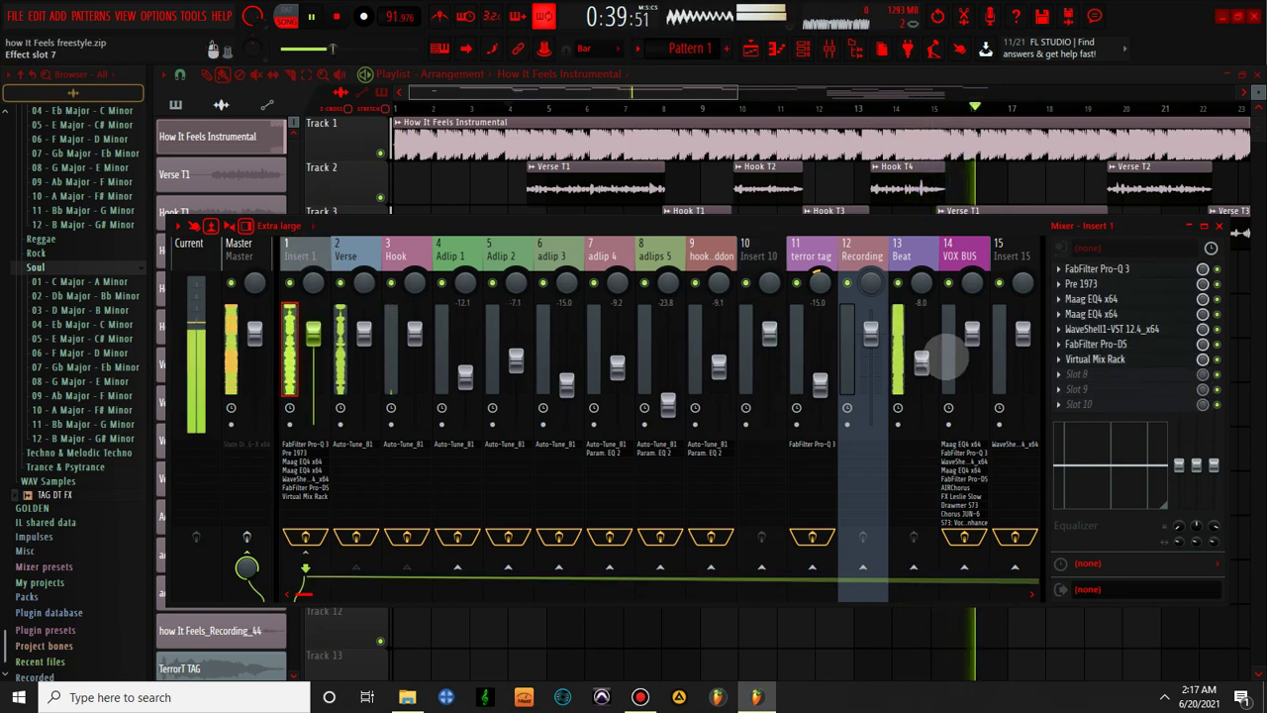
{"action": "left_click", "coordinate": [1107, 360]}
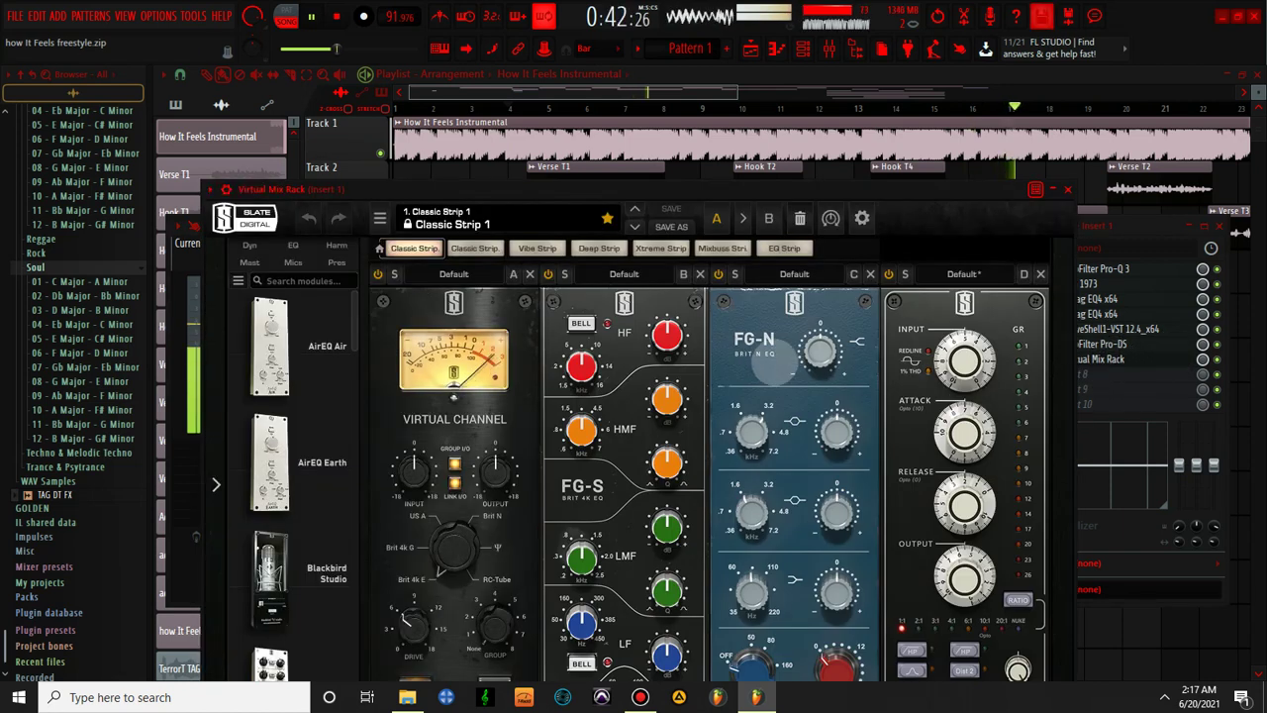
{"action": "left_click", "coordinate": [700, 274]}
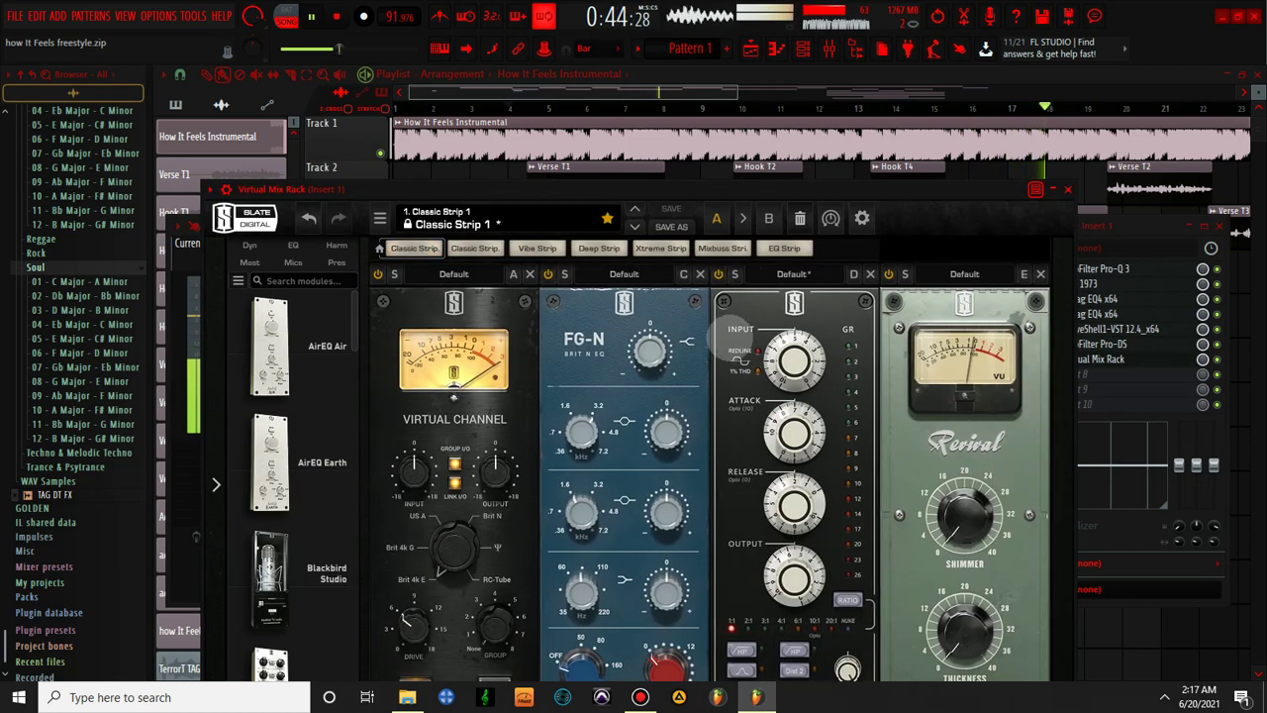
{"action": "left_click", "coordinate": [700, 274]}
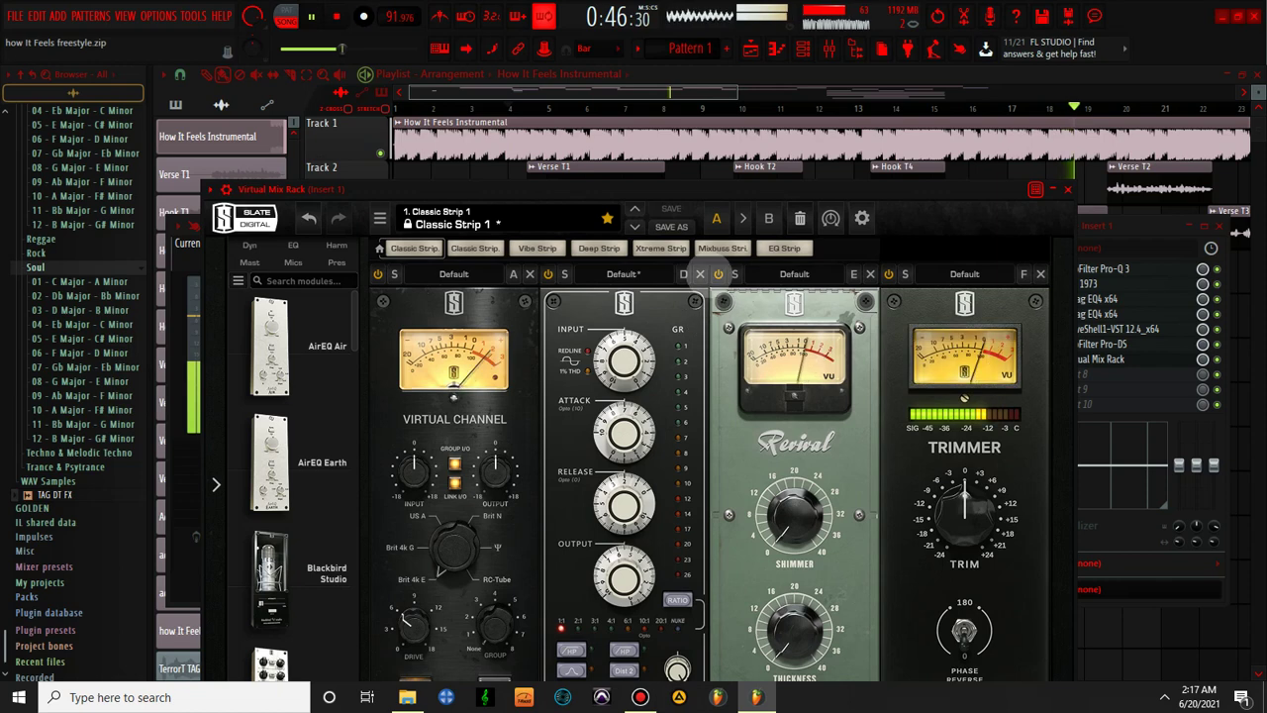
{"action": "left_click", "coordinate": [700, 274]}
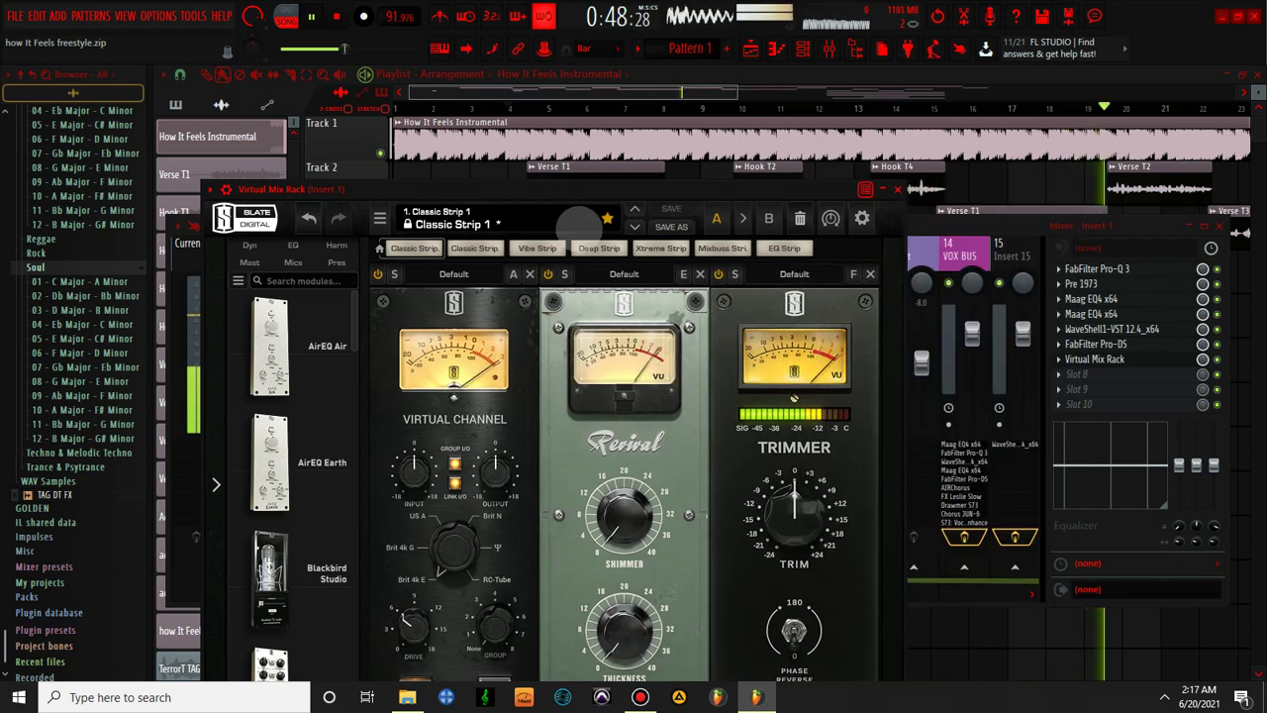
- Add the Classic Tubes microphone module at the start of the Virtual Mix Rack, ahead of the Virtual Channel
{"action": "left_click_drag", "start_coordinate": [596, 198], "coordinate": [604, 165]}
{"action": "left_click_drag", "start_coordinate": [638, 54], "coordinate": [659, 87]}
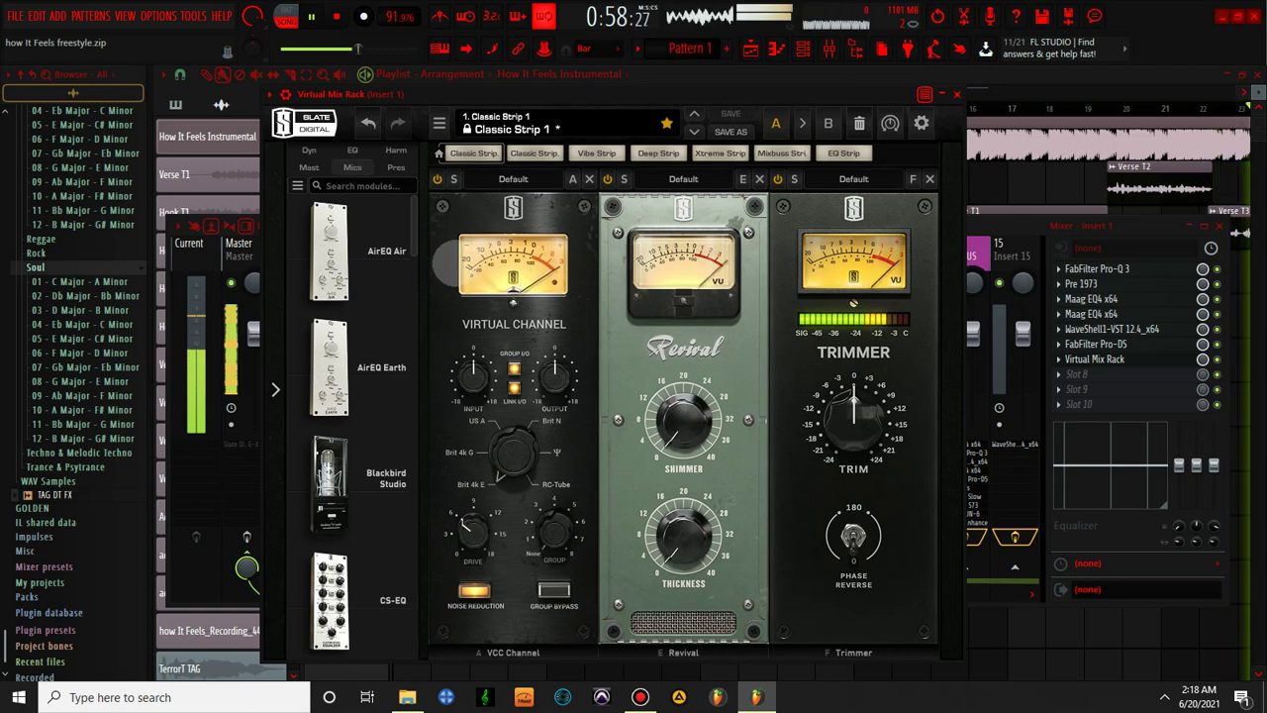
{"action": "left_click", "coordinate": [352, 167]}
{"action": "left_click_drag", "start_coordinate": [393, 479], "coordinate": [484, 388]}
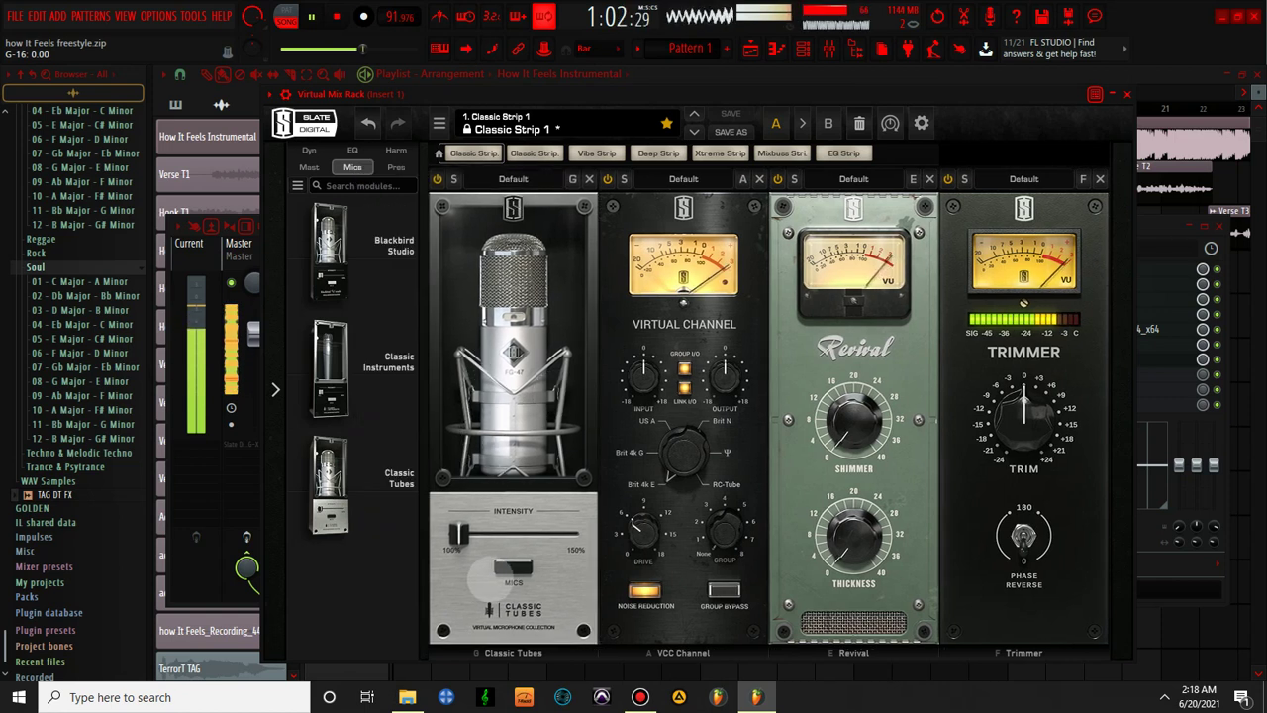
- Choose the FG-800 microphone in the Classic Tubes module and set the Virtual Channel console type to US A
{"action": "left_click", "coordinate": [513, 569]}
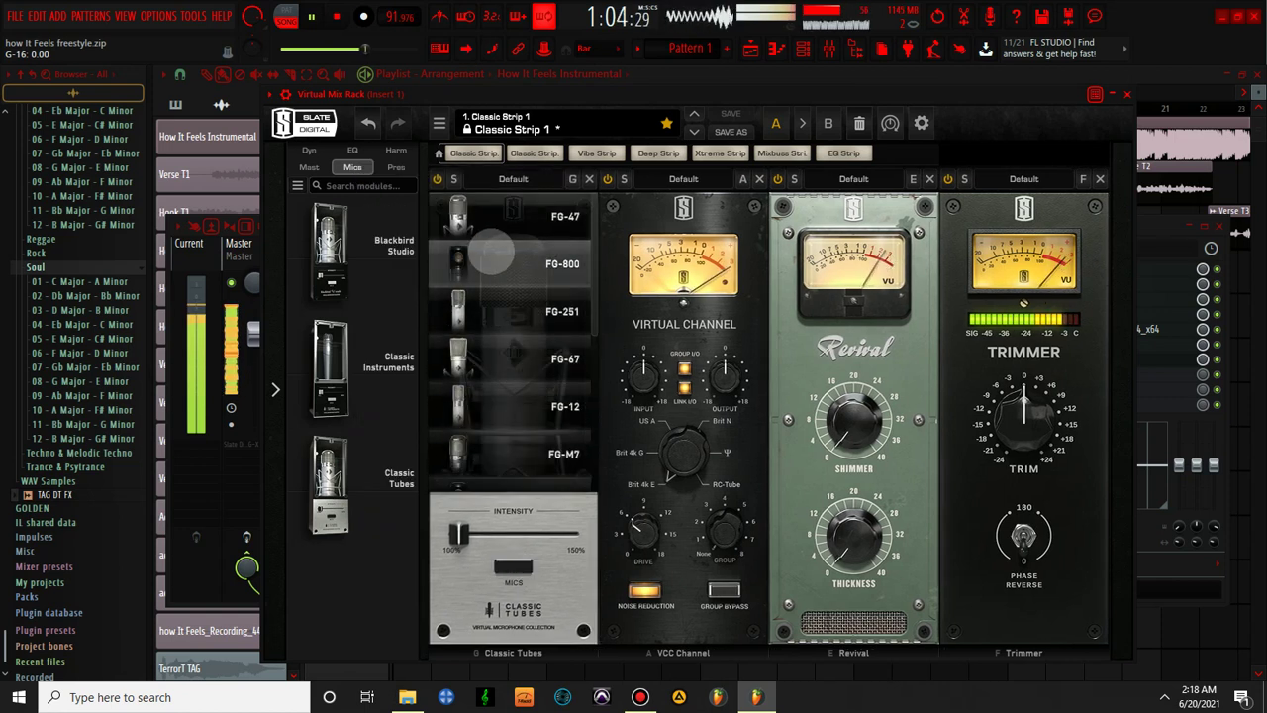
{"action": "left_click", "coordinate": [513, 567]}
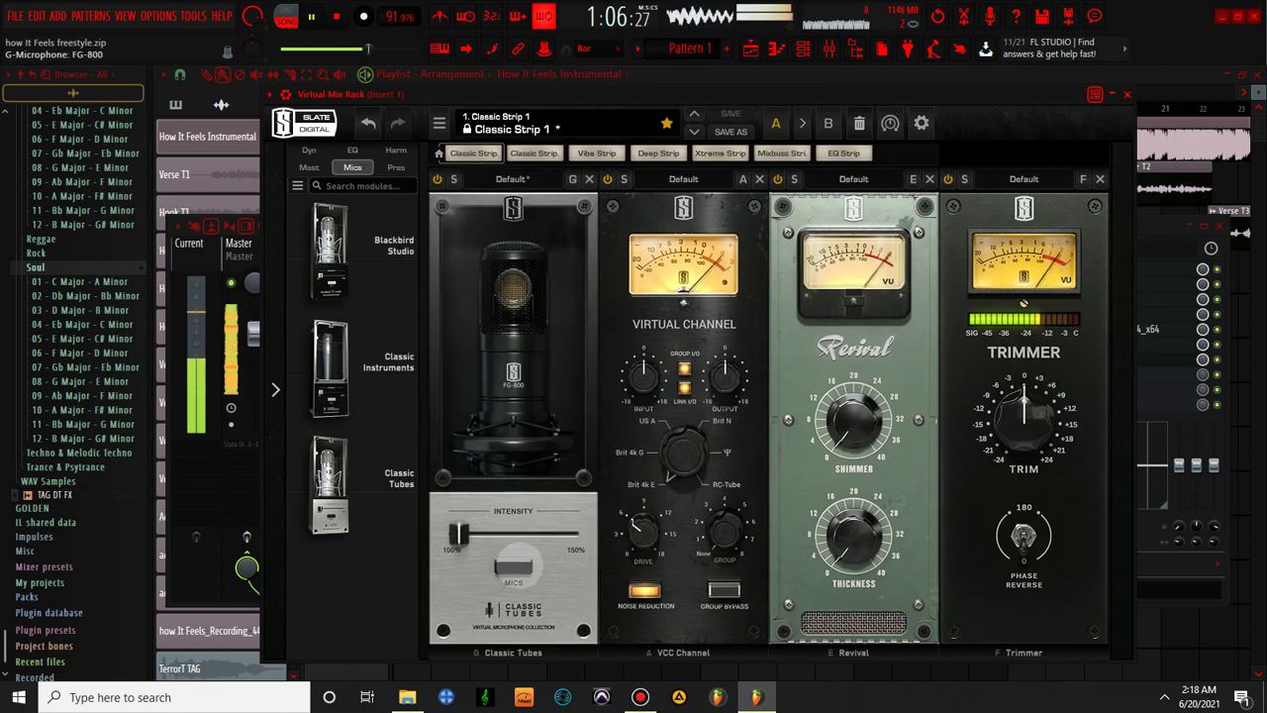
{"action": "left_click_drag", "start_coordinate": [685, 462], "coordinate": [667, 382]}
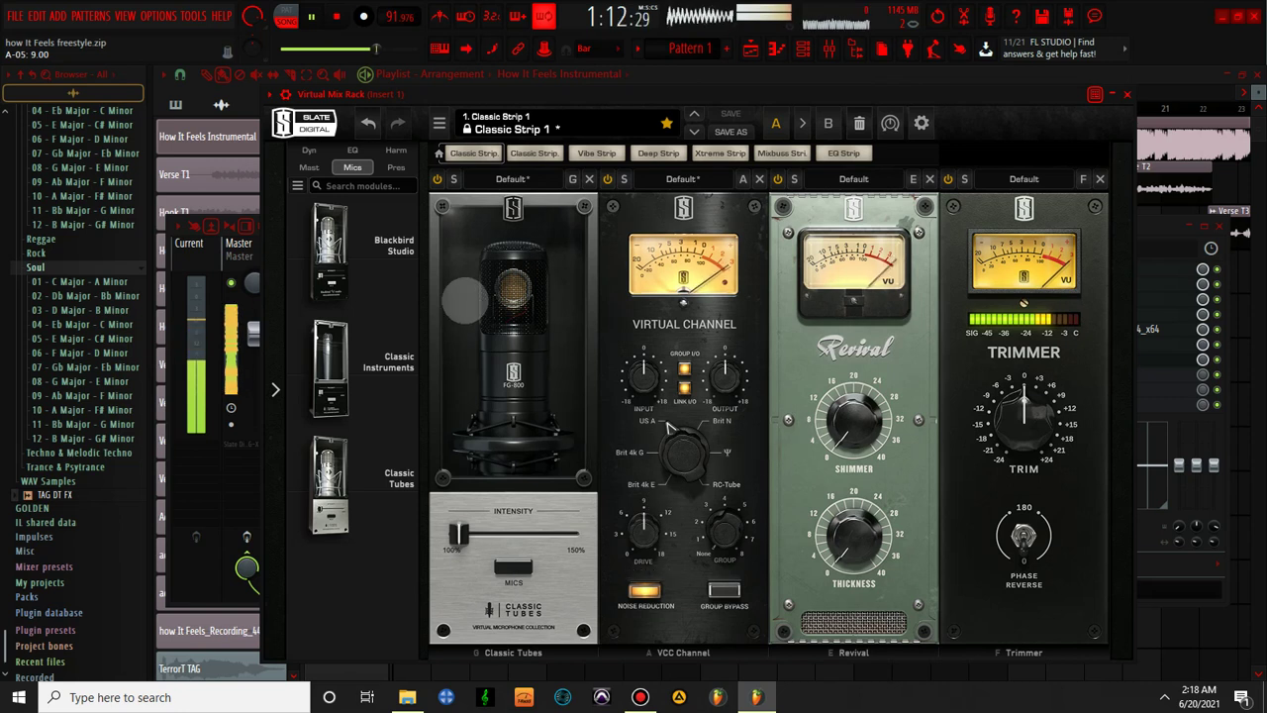
- Insert the FG-73 harmonics module between the Virtual Channel and Revival, close the Virtual Mix Rack and stop playback
{"action": "left_click_drag", "start_coordinate": [687, 99], "coordinate": [681, 102]}
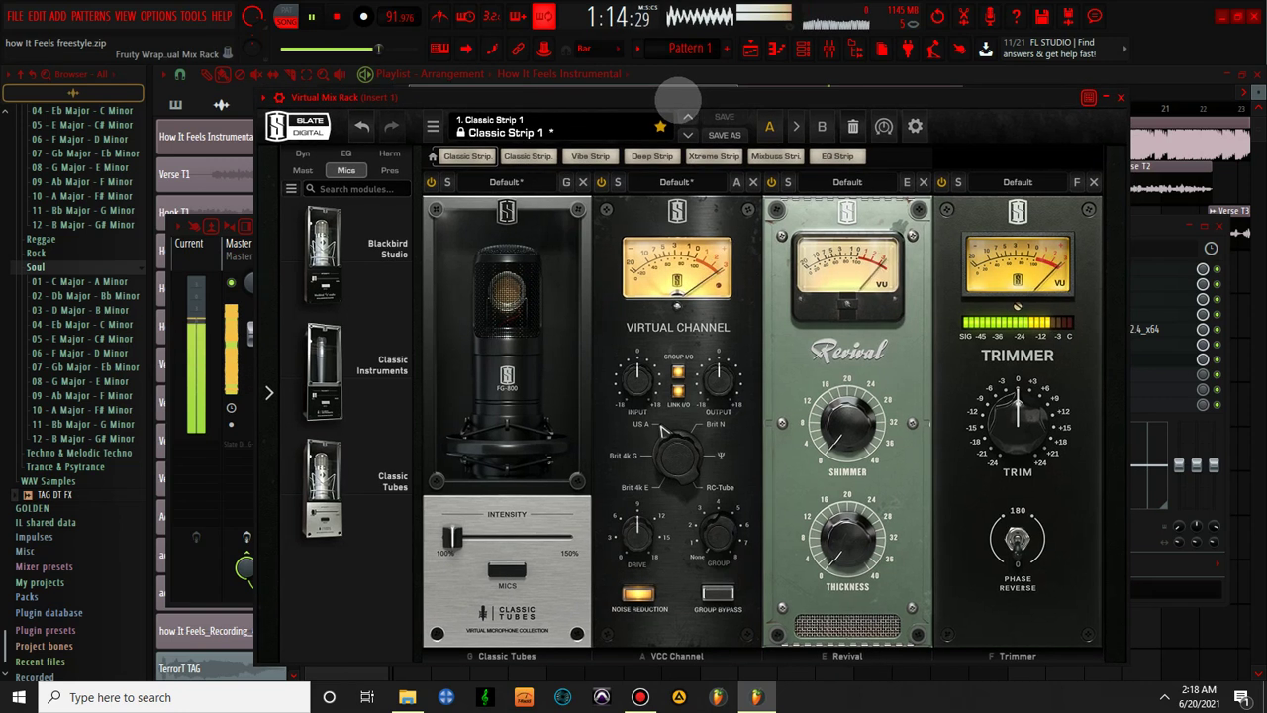
{"action": "left_click", "coordinate": [389, 154]}
{"action": "left_click_drag", "start_coordinate": [336, 252], "coordinate": [835, 267]}
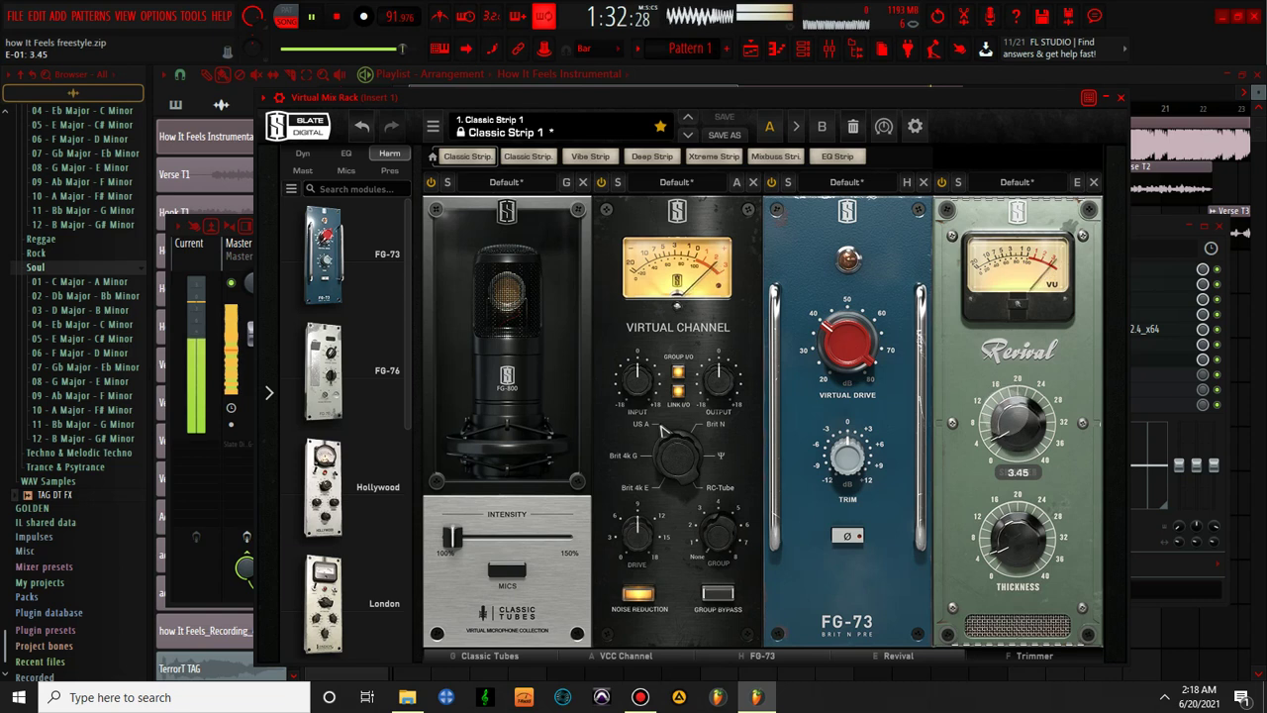
{"action": "left_click", "coordinate": [1121, 97]}
{"action": "key", "text": "space"}
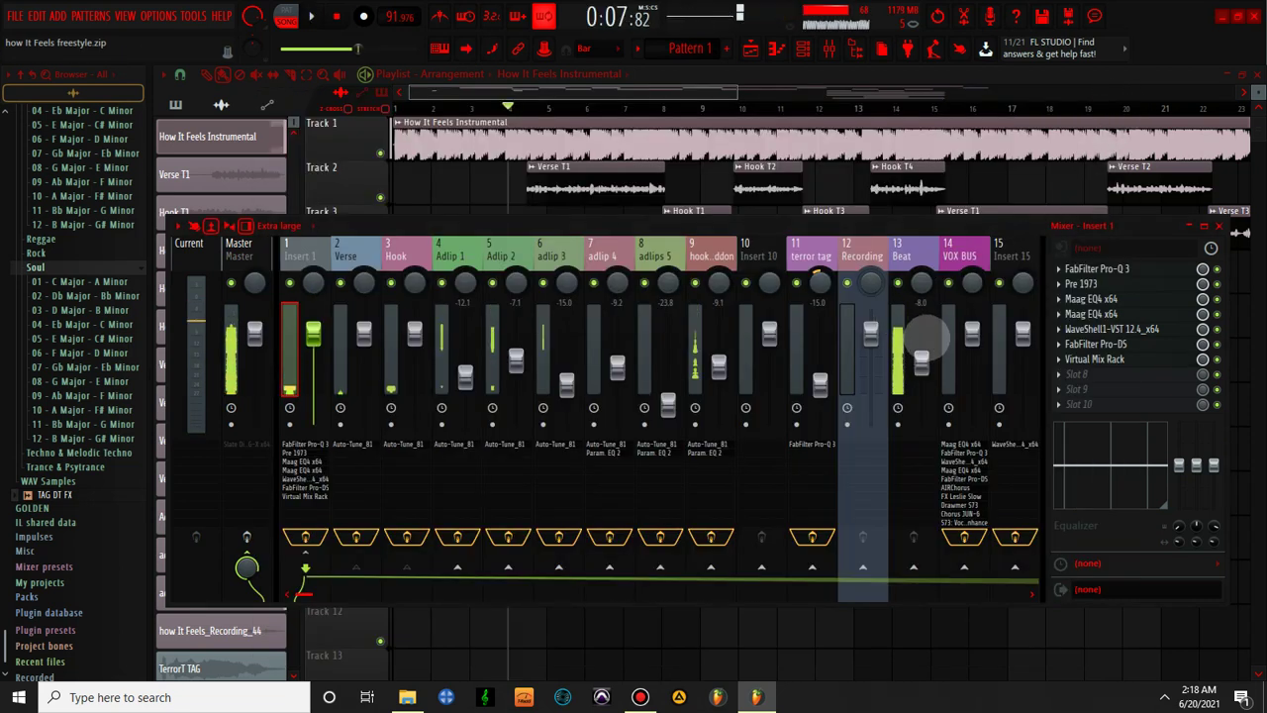
- Restart playback and raise the Beat track's volume to -4.5 dB
{"action": "left_click", "coordinate": [923, 354]}
{"action": "key", "text": "space"}
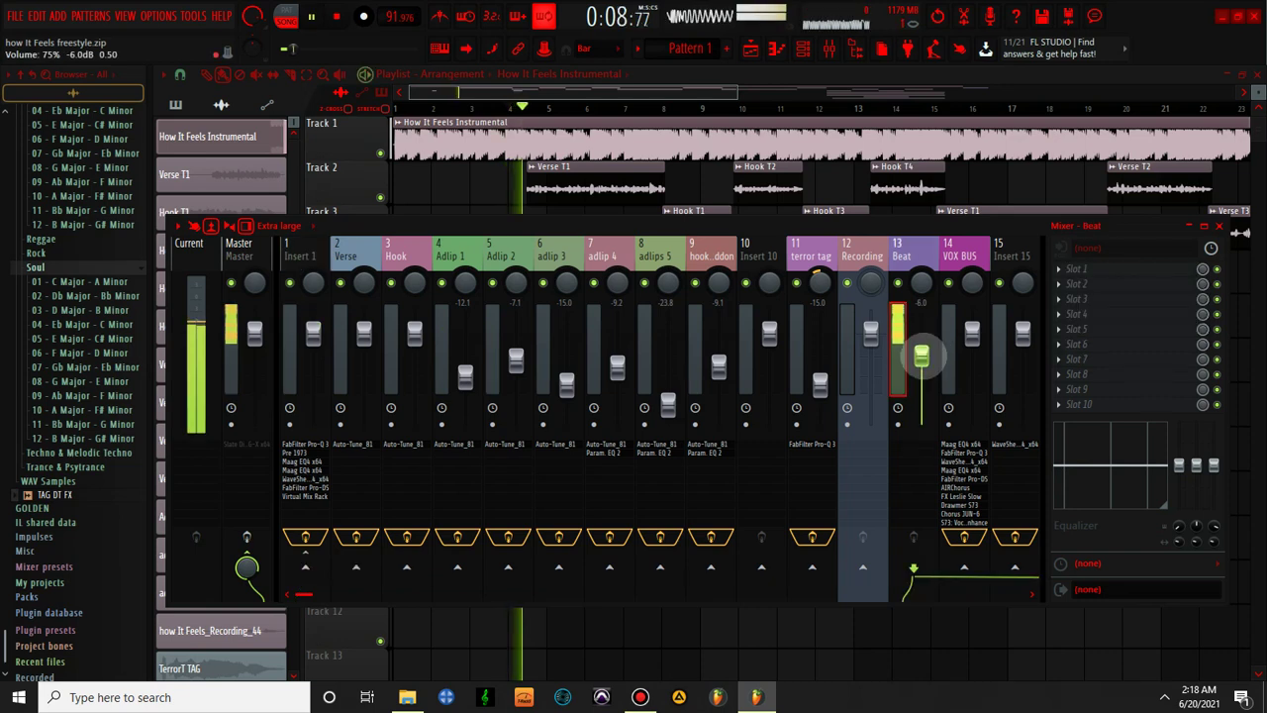
{"action": "left_click_drag", "start_coordinate": [921, 355], "coordinate": [922, 348]}
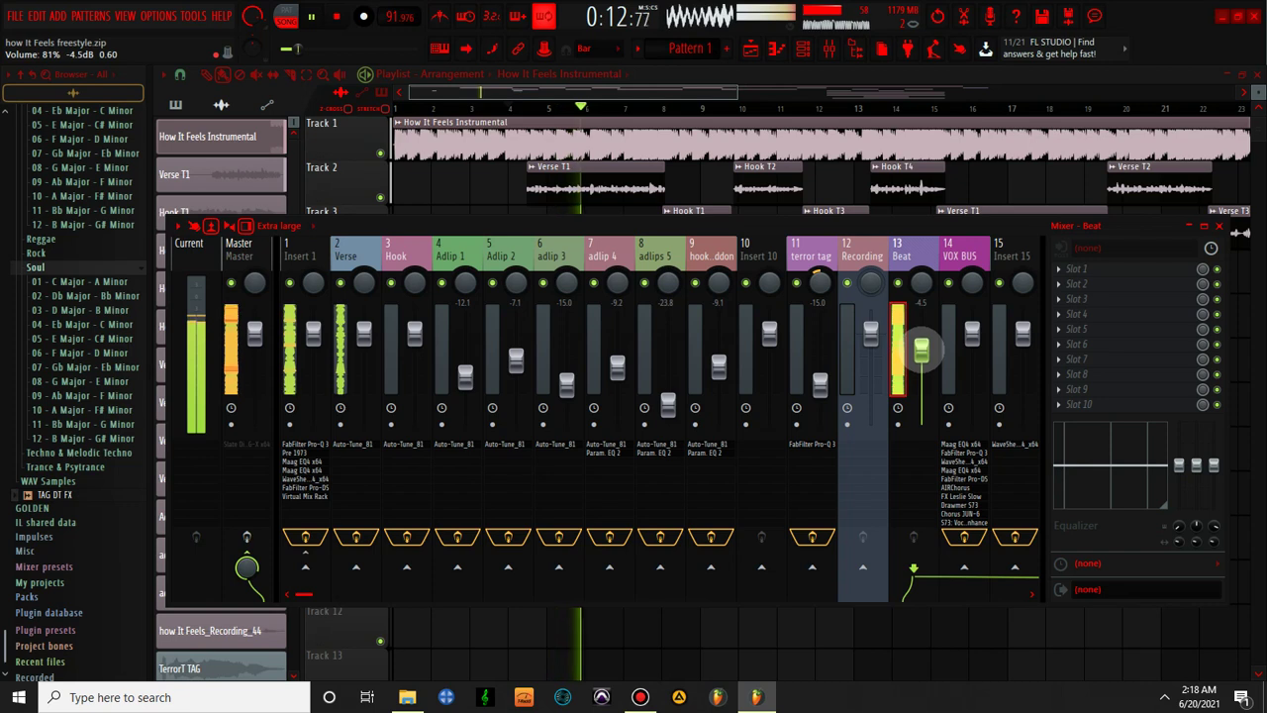
- Check Revival's Shimmer and Thickness settings in Insert 1's Virtual Mix Rack during playback and close its window
{"action": "left_click", "coordinate": [315, 253]}
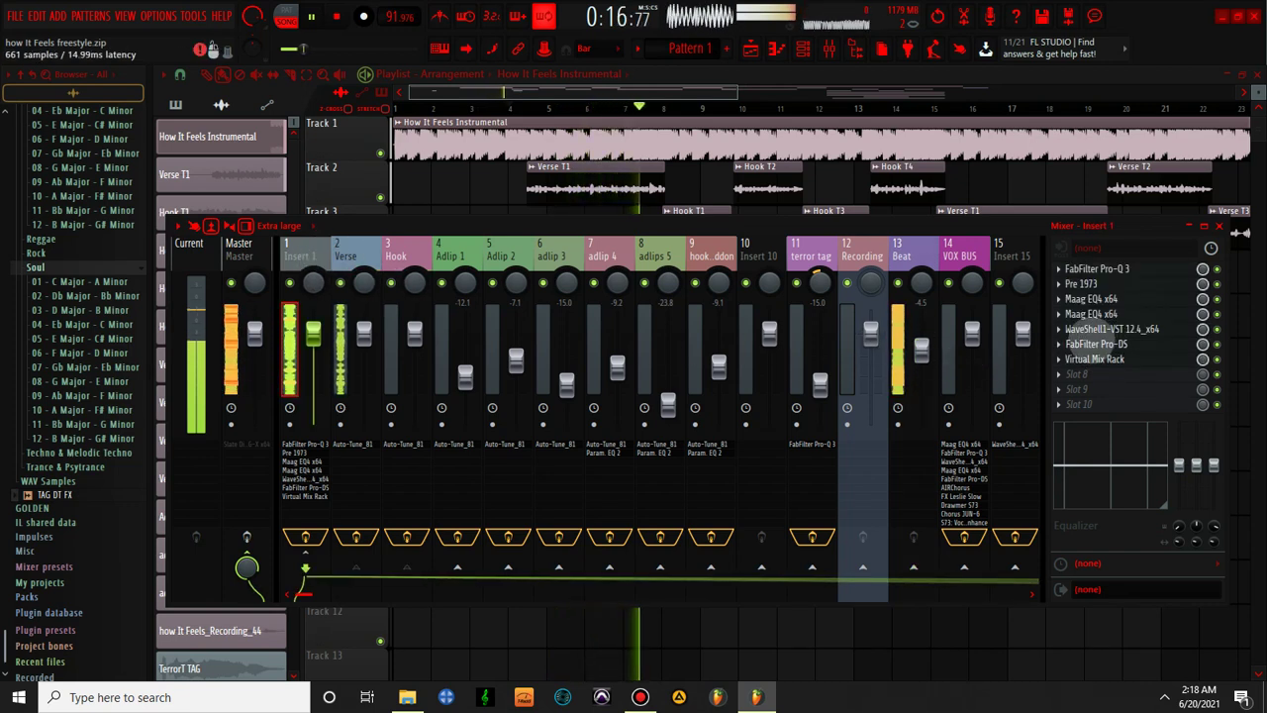
{"action": "left_click", "coordinate": [1095, 359]}
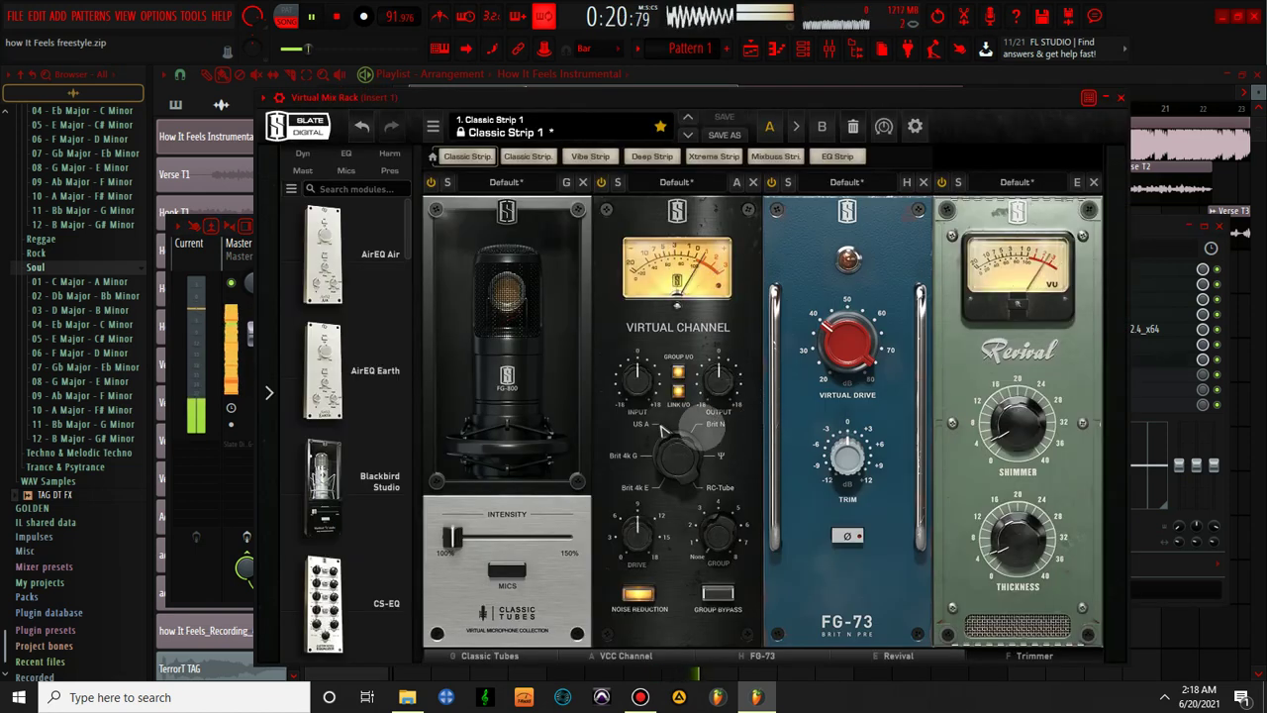
{"action": "mouse_move", "coordinate": [1018, 539]}
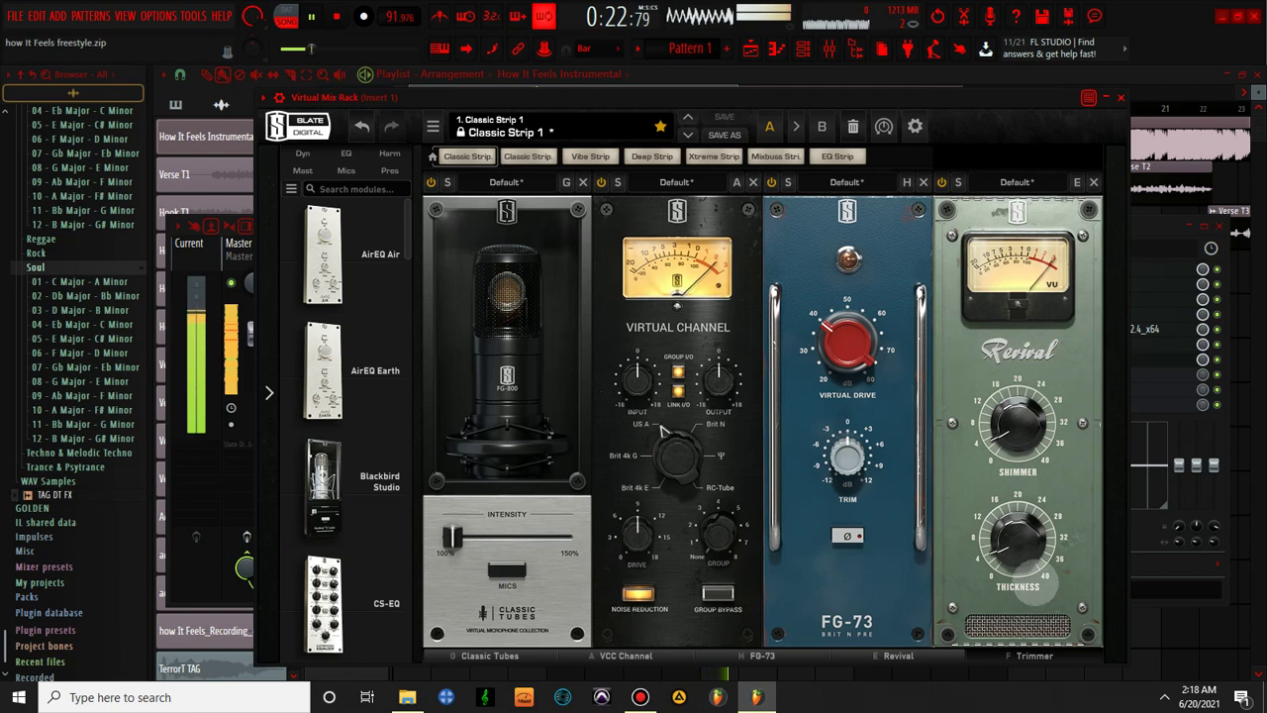
{"action": "mouse_move", "coordinate": [1018, 421]}
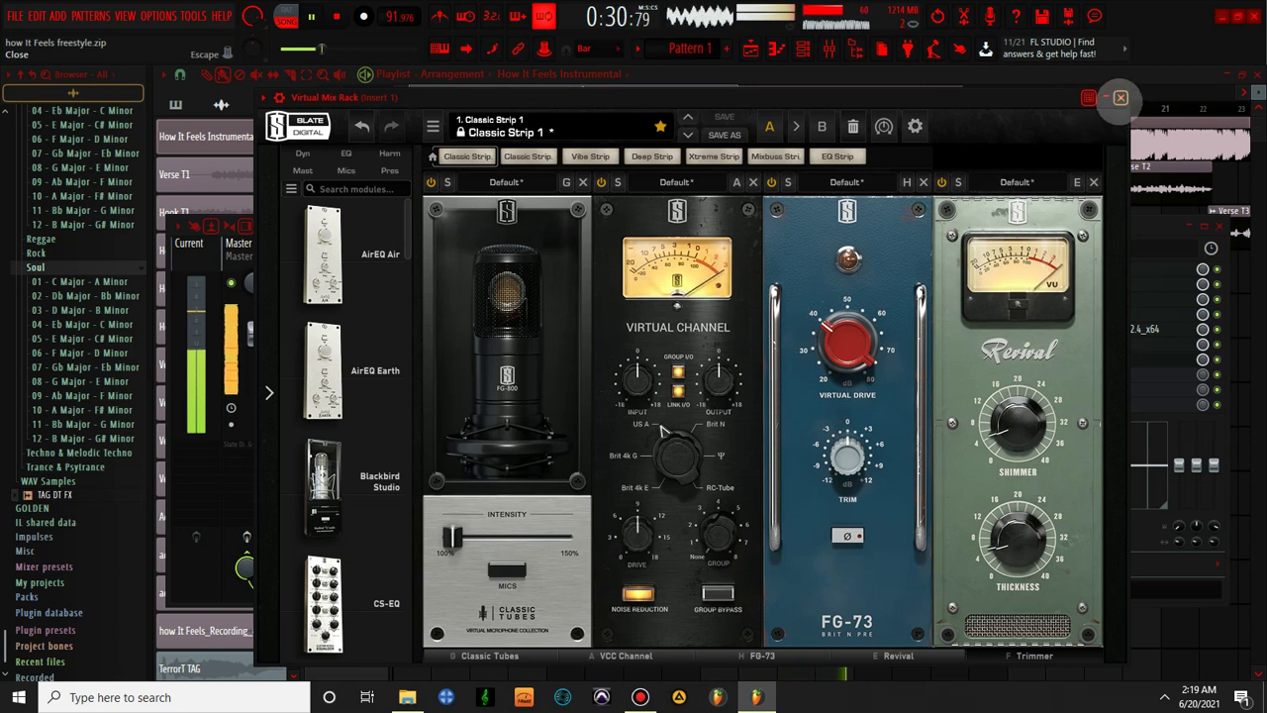
{"action": "left_click", "coordinate": [1121, 97]}
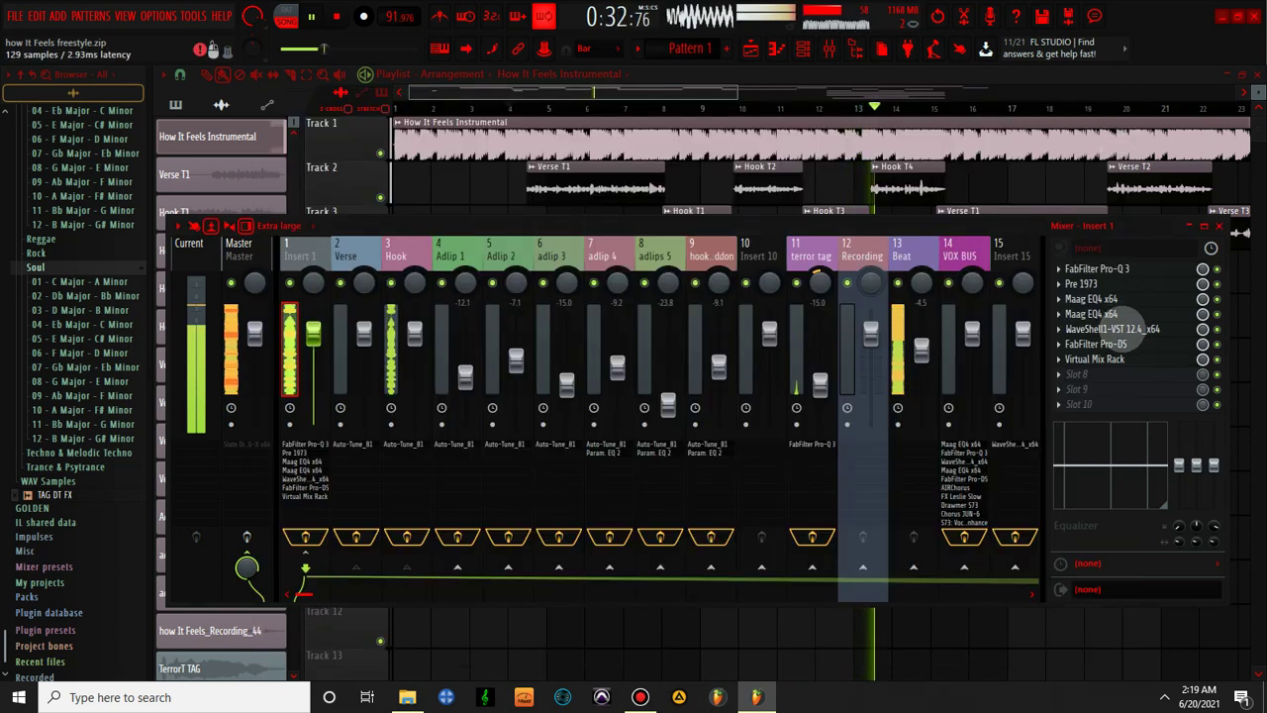
- Set the L2 threshold in Insert 1's Waves StudioRack to -3.0 dB and close both plugin windows
{"action": "left_click", "coordinate": [1113, 328]}
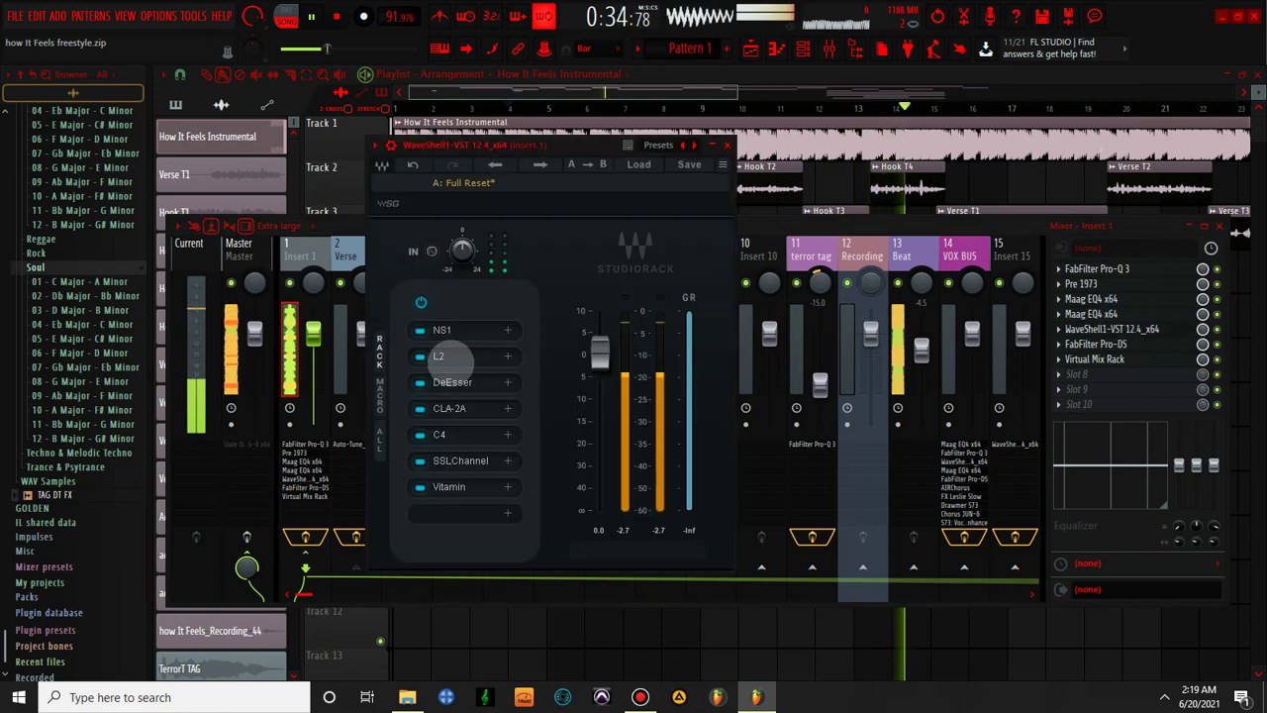
{"action": "left_click", "coordinate": [454, 354]}
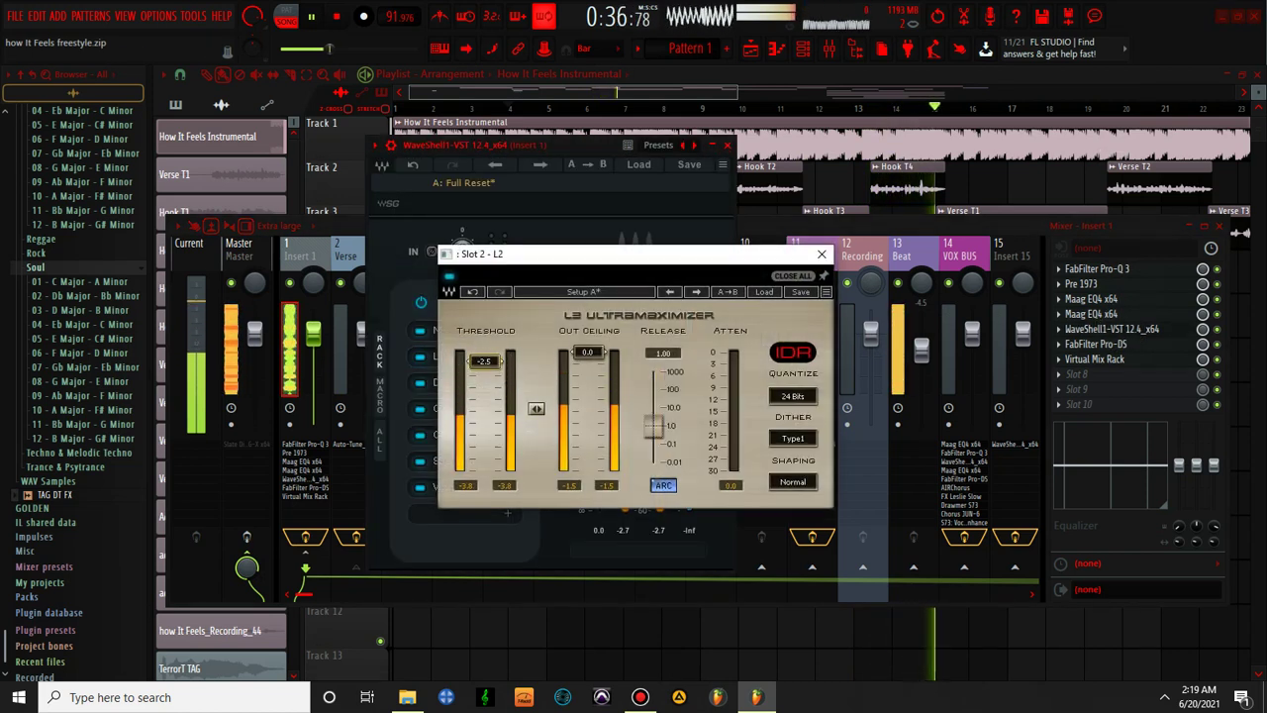
{"action": "left_click_drag", "start_coordinate": [484, 362], "coordinate": [485, 365]}
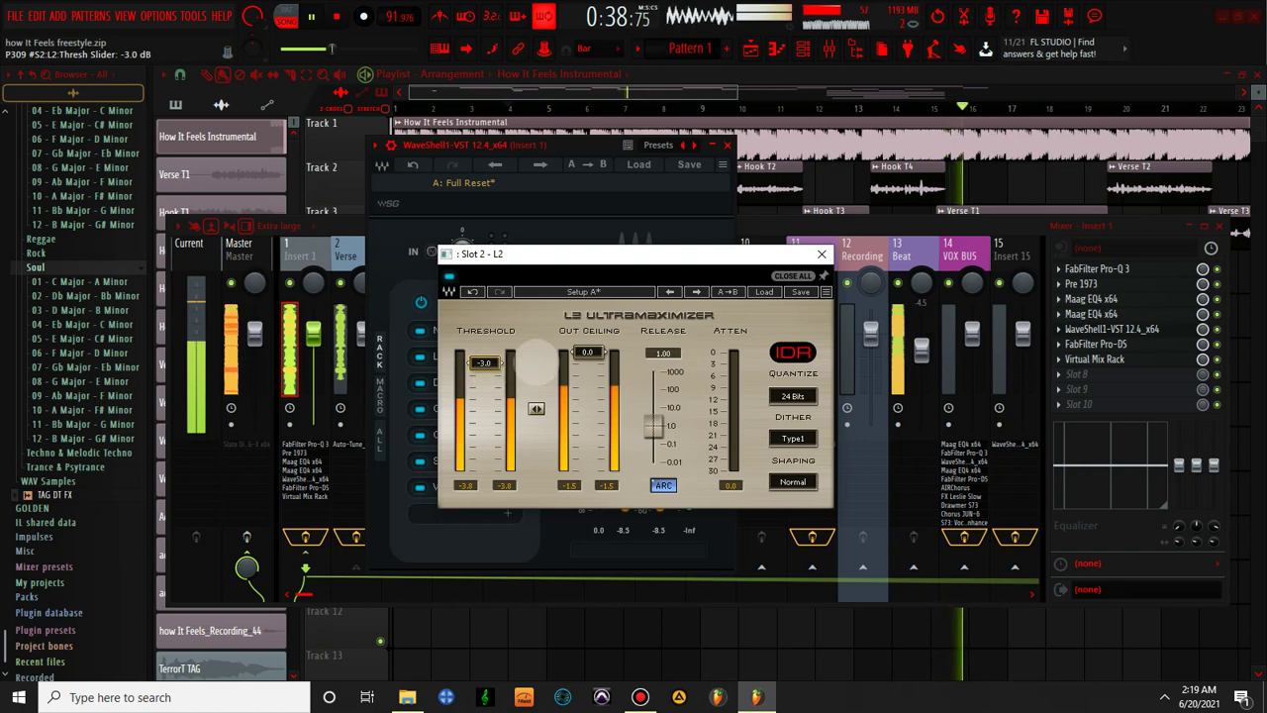
{"action": "left_click", "coordinate": [821, 255]}
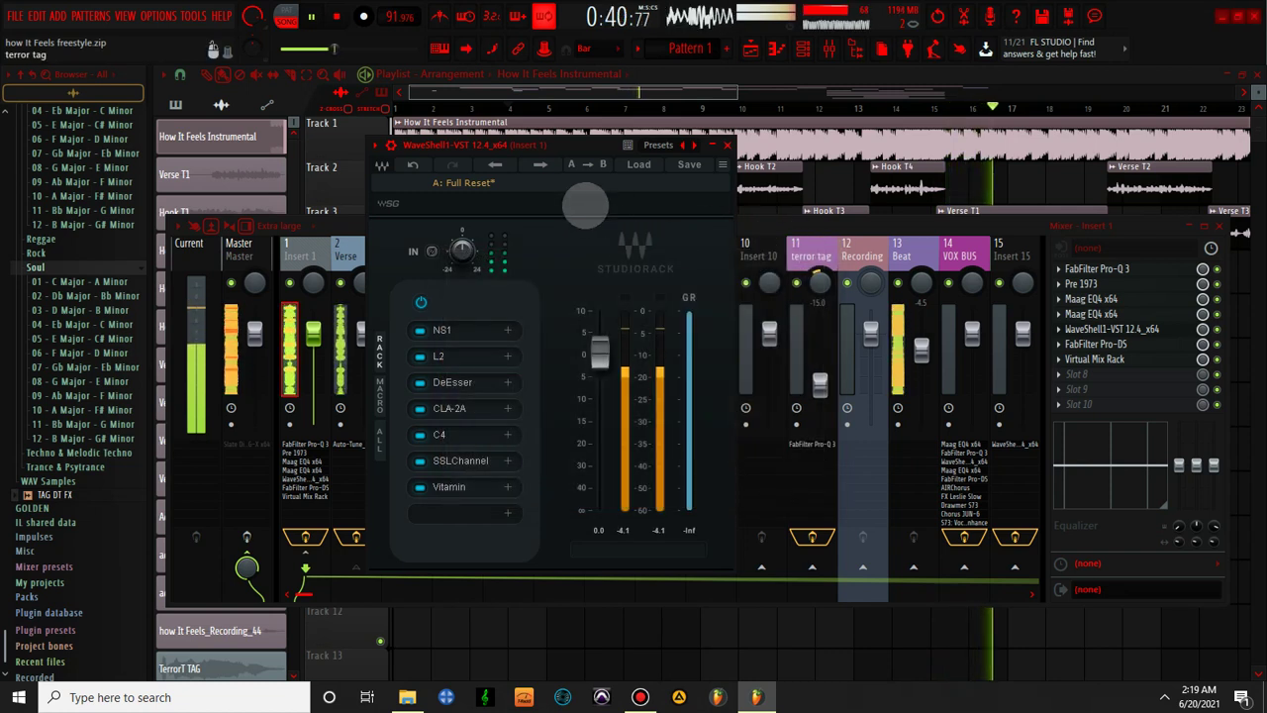
{"action": "left_click", "coordinate": [726, 144]}
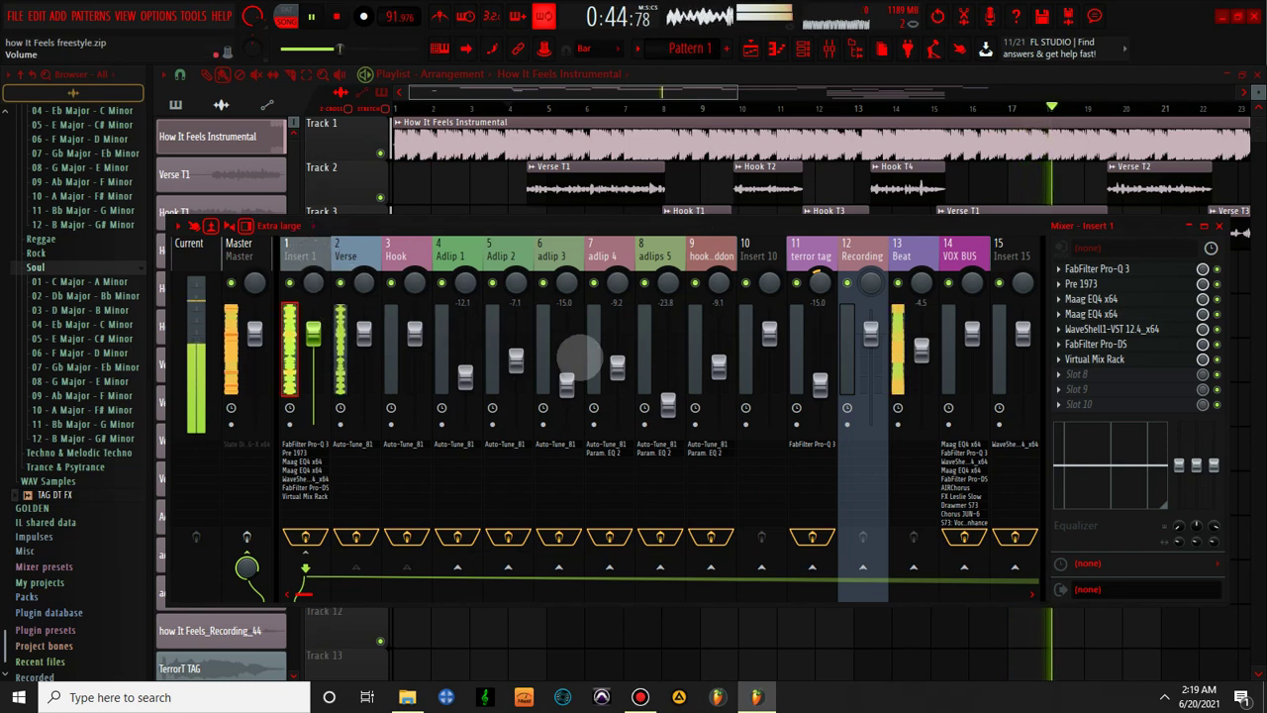
- Copy the AIRChorus effect from the VOX BUS track onto Insert 1 after the Virtual Mix Rack
{"action": "left_click", "coordinate": [958, 255]}
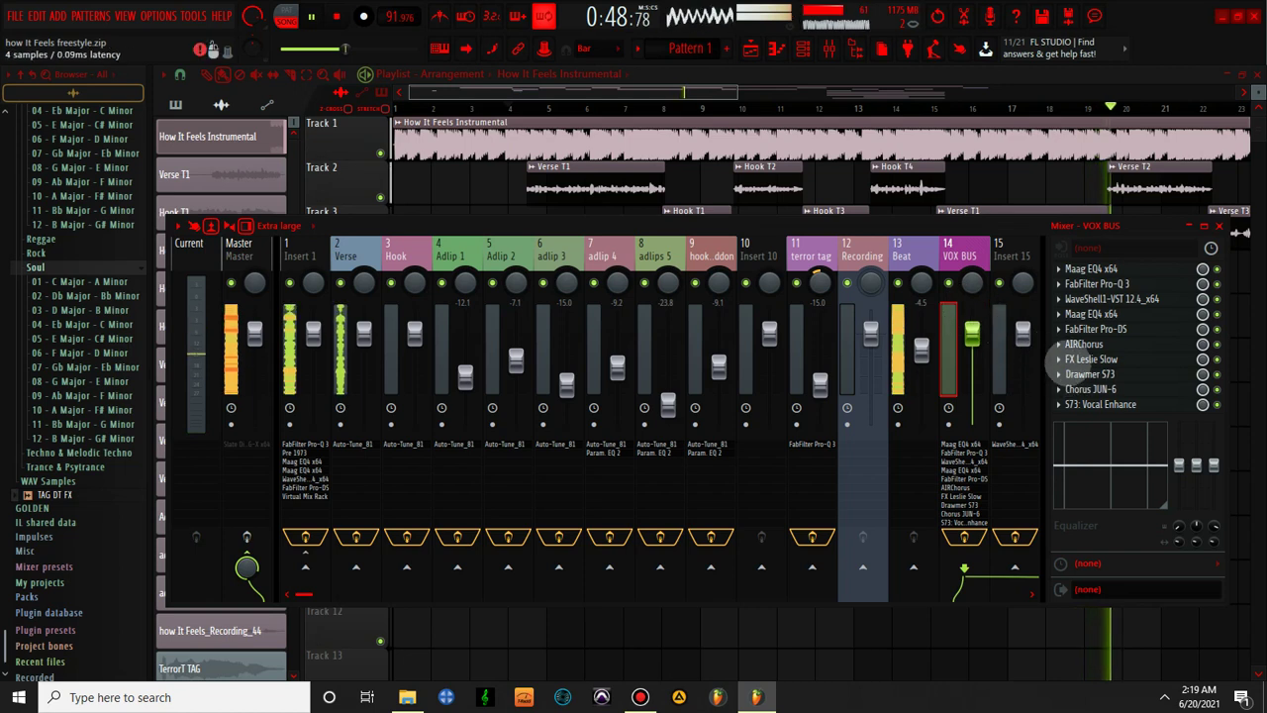
{"action": "right_click", "coordinate": [1052, 343]}
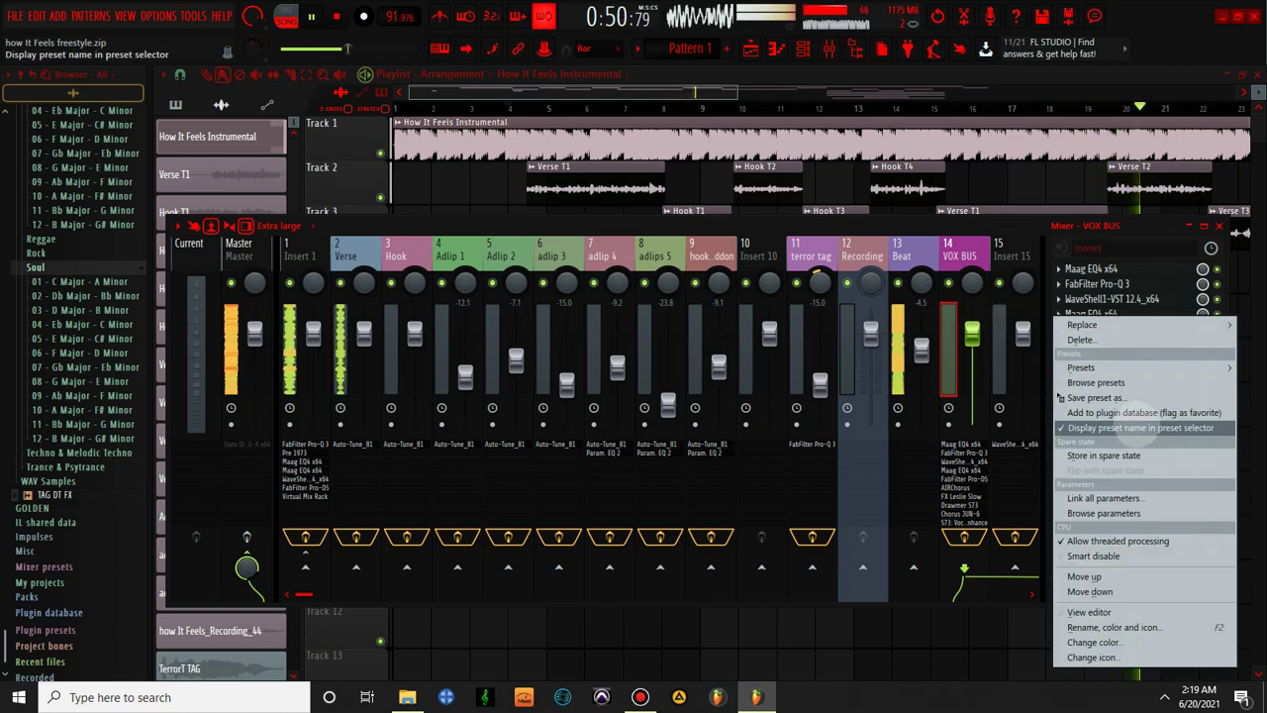
{"action": "left_click_drag", "start_coordinate": [1078, 393], "coordinate": [307, 257]}
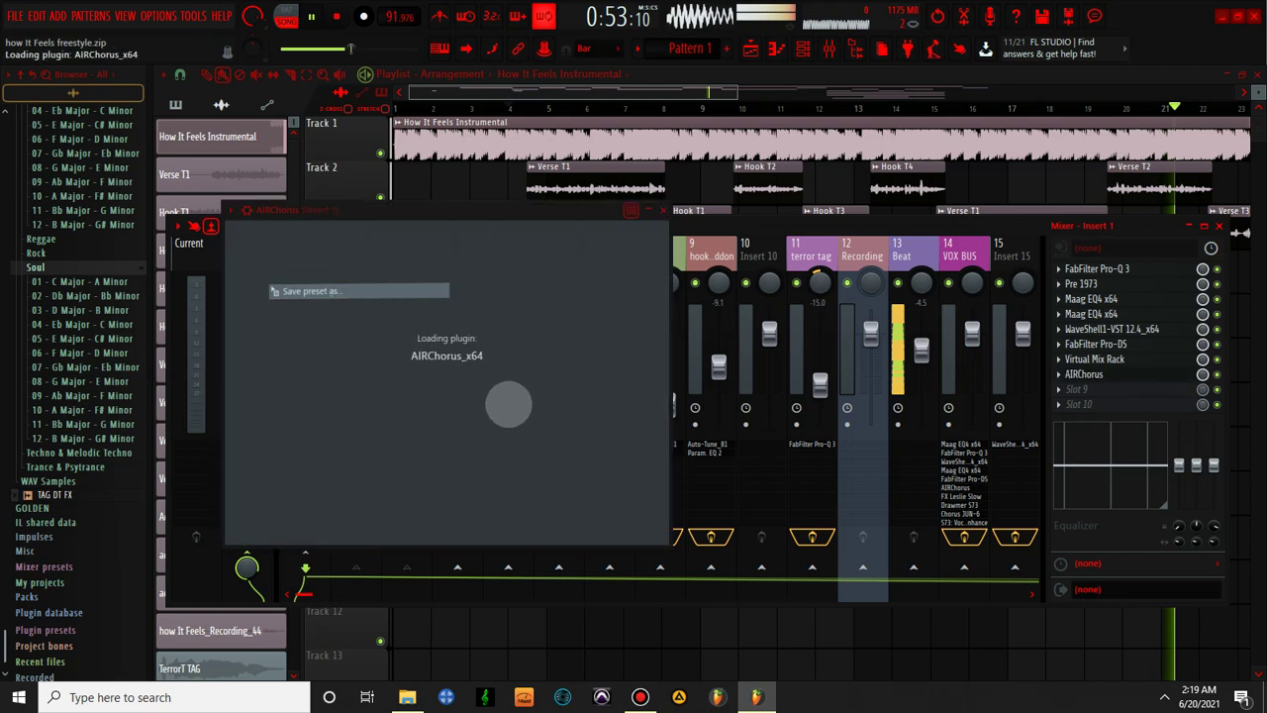
- Audition AIRChorus on Insert 1 at 100% mix, settle the mix at 10% and close its window
{"action": "left_click_drag", "start_coordinate": [474, 348], "coordinate": [524, 192]}
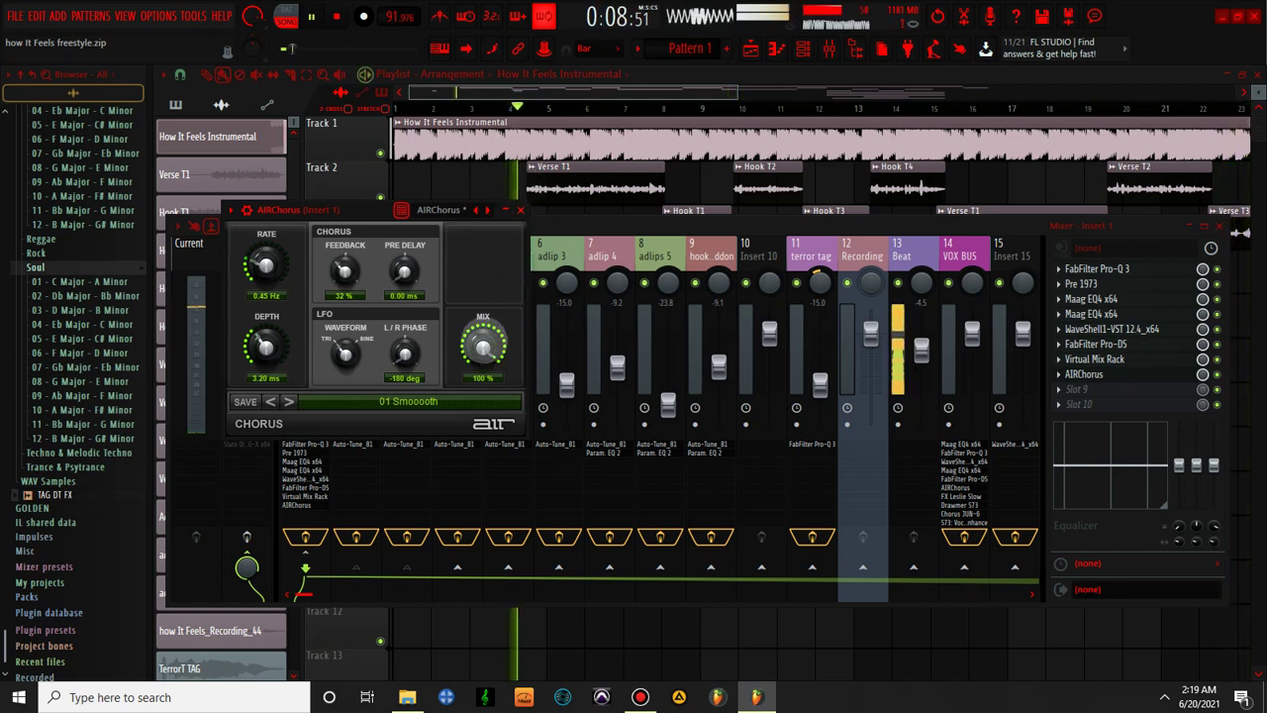
{"action": "left_click_drag", "start_coordinate": [482, 346], "coordinate": [445, 465]}
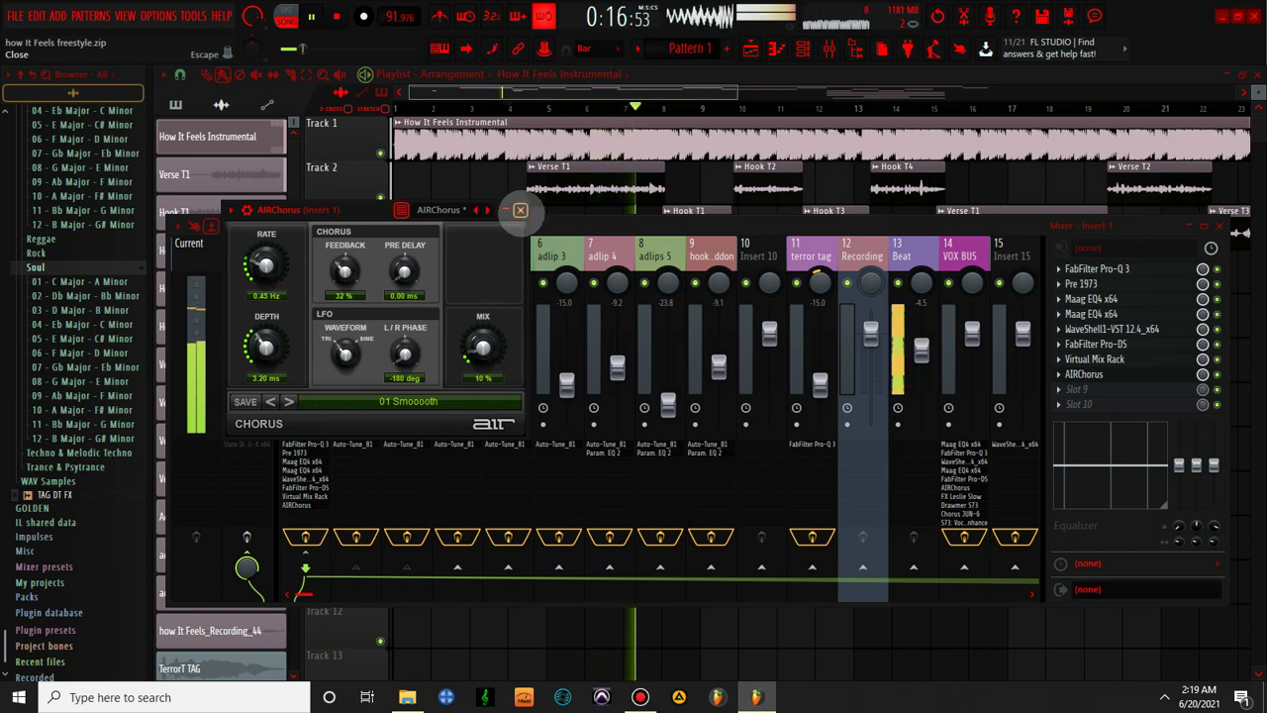
{"action": "left_click", "coordinate": [518, 210]}
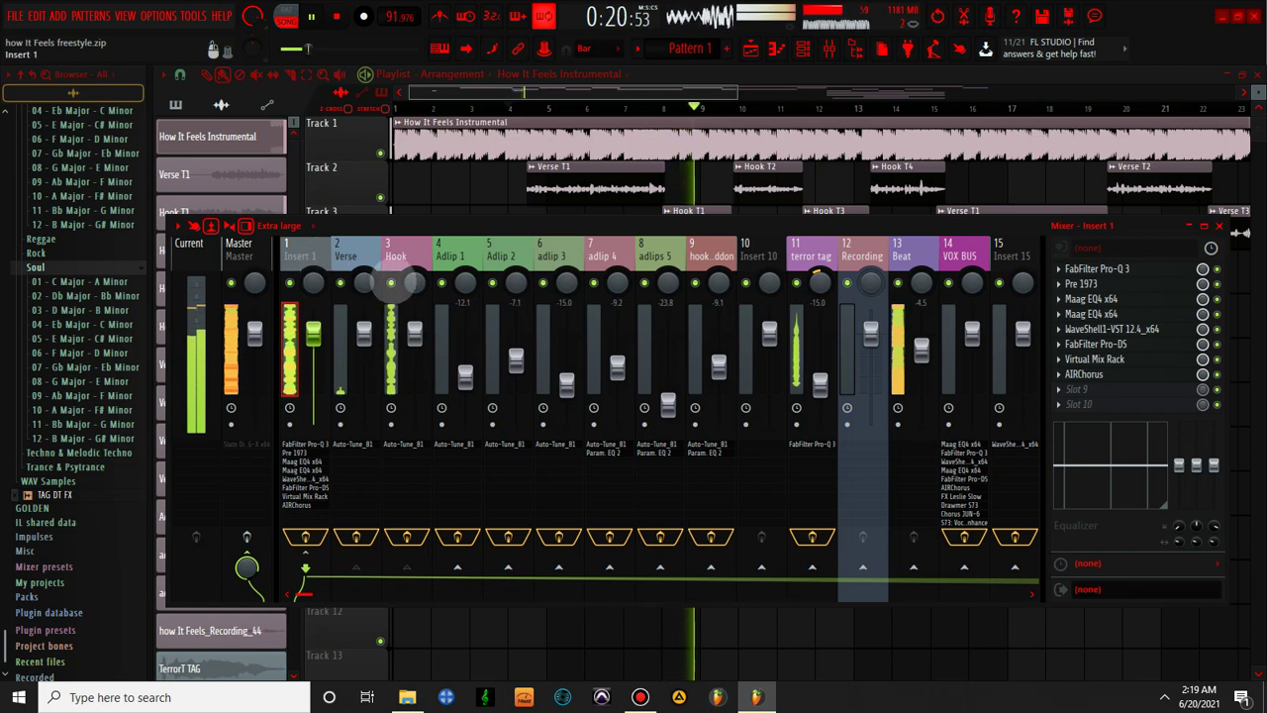
- Reopen AIRChorus on Insert 1, try the mix at 100%, return it to 10% and close the window
{"action": "left_click", "coordinate": [1089, 374]}
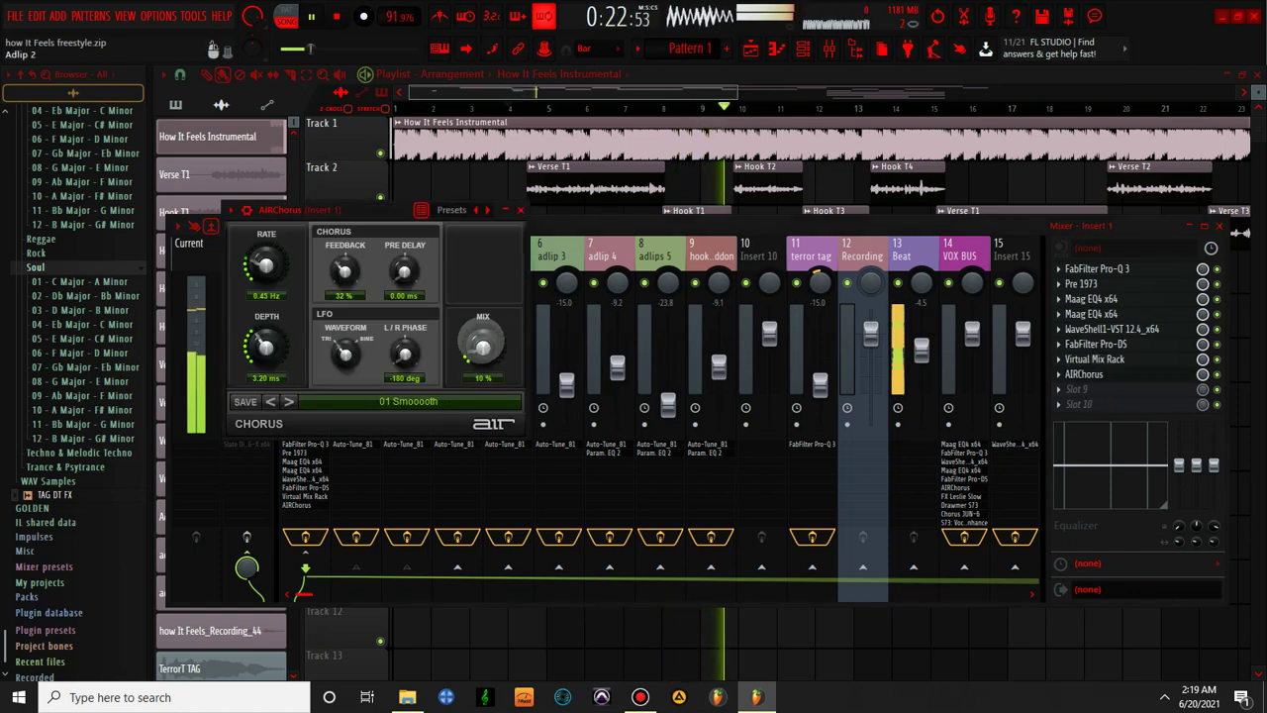
{"action": "left_click_drag", "start_coordinate": [483, 337], "coordinate": [472, 290]}
{"action": "left_click_drag", "start_coordinate": [345, 270], "coordinate": [315, 263]}
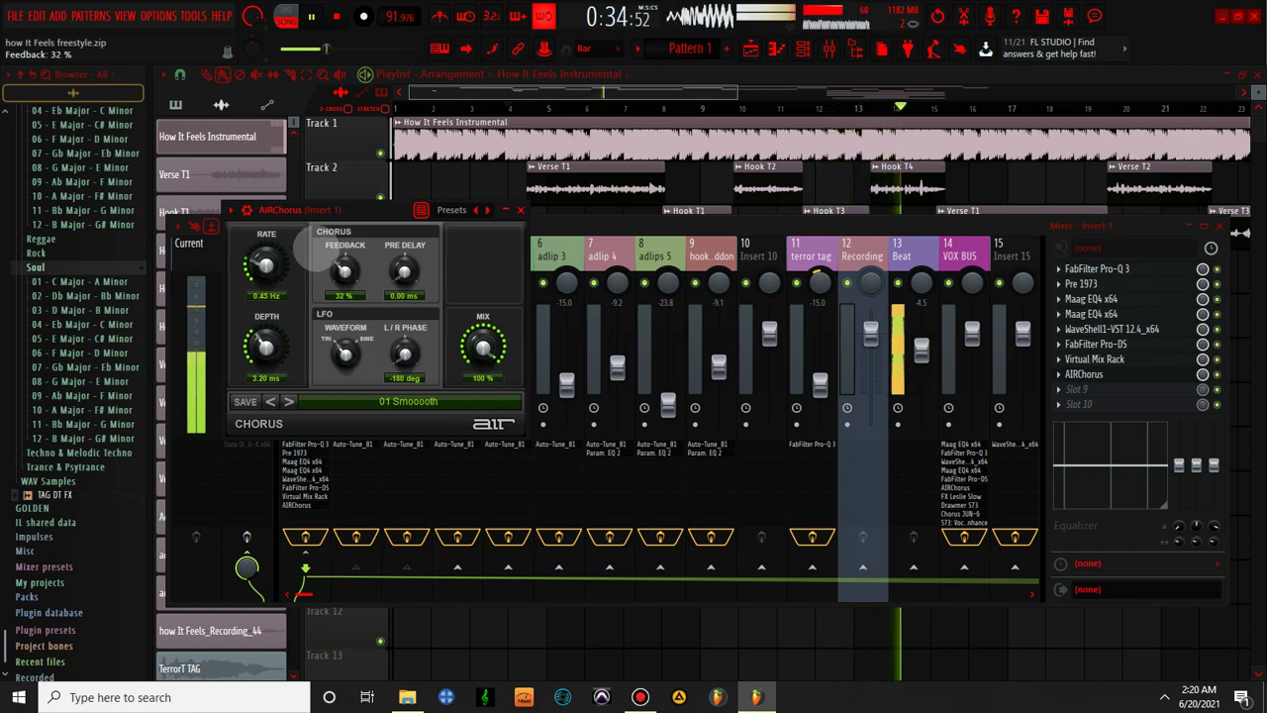
{"action": "left_click_drag", "start_coordinate": [477, 346], "coordinate": [444, 470]}
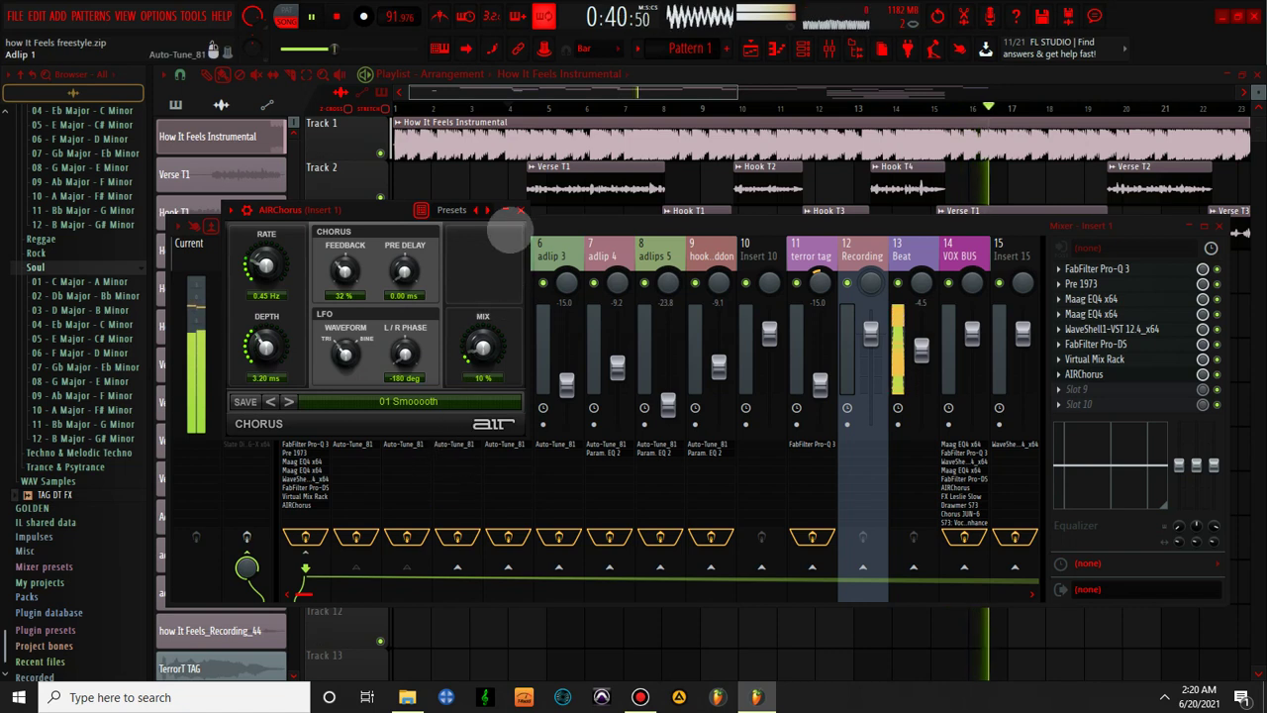
{"action": "left_click", "coordinate": [519, 210]}
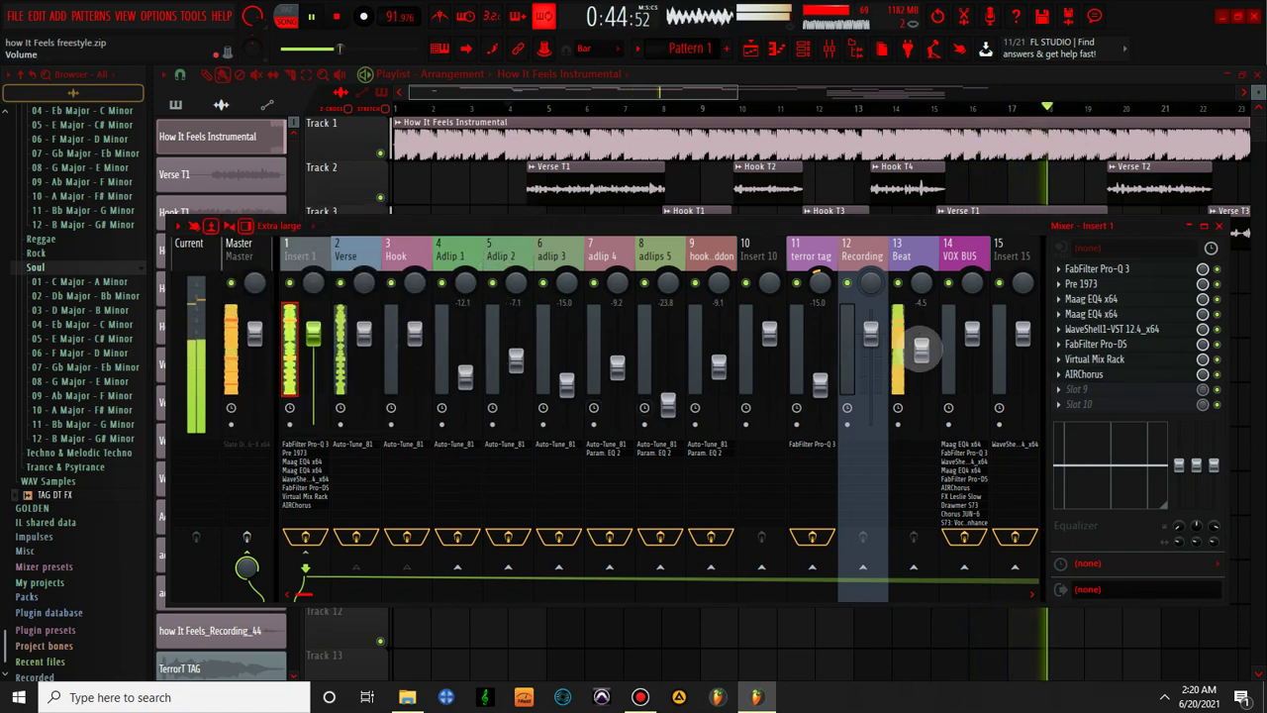
- Raise the Beat track's volume to -4.0 dB
{"action": "left_click", "coordinate": [920, 349]}
{"action": "left_click_drag", "start_coordinate": [921, 348], "coordinate": [920, 345]}
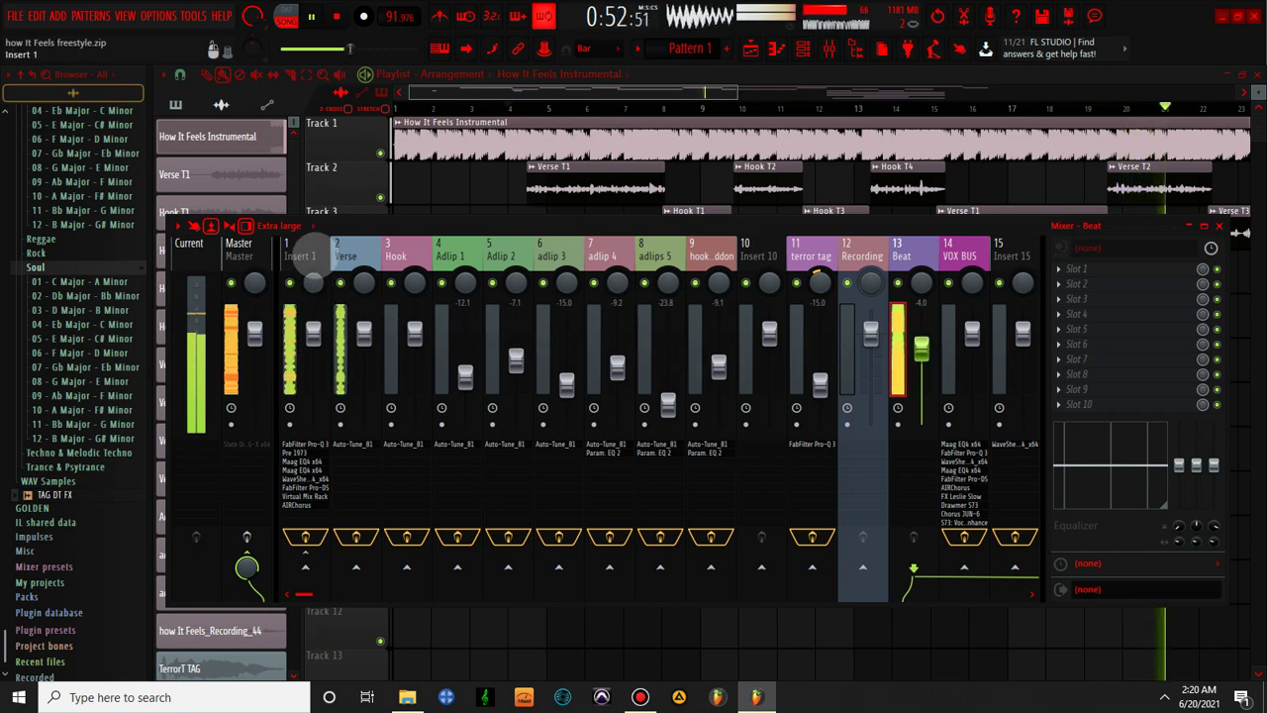
- Look over the VOX BUS and Insert 1 effect chains and check the levels in Insert 1's Waves StudioRack
{"action": "left_click", "coordinate": [310, 253]}
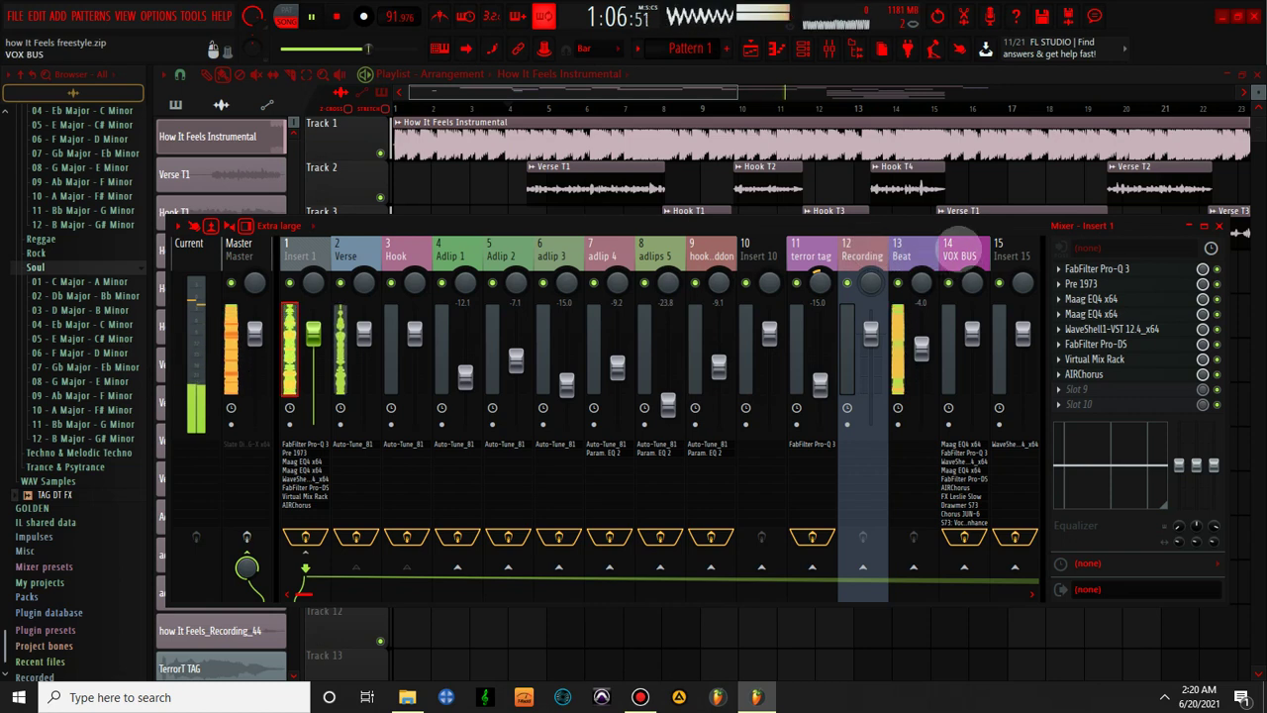
{"action": "left_click", "coordinate": [955, 260]}
{"action": "left_click", "coordinate": [297, 250]}
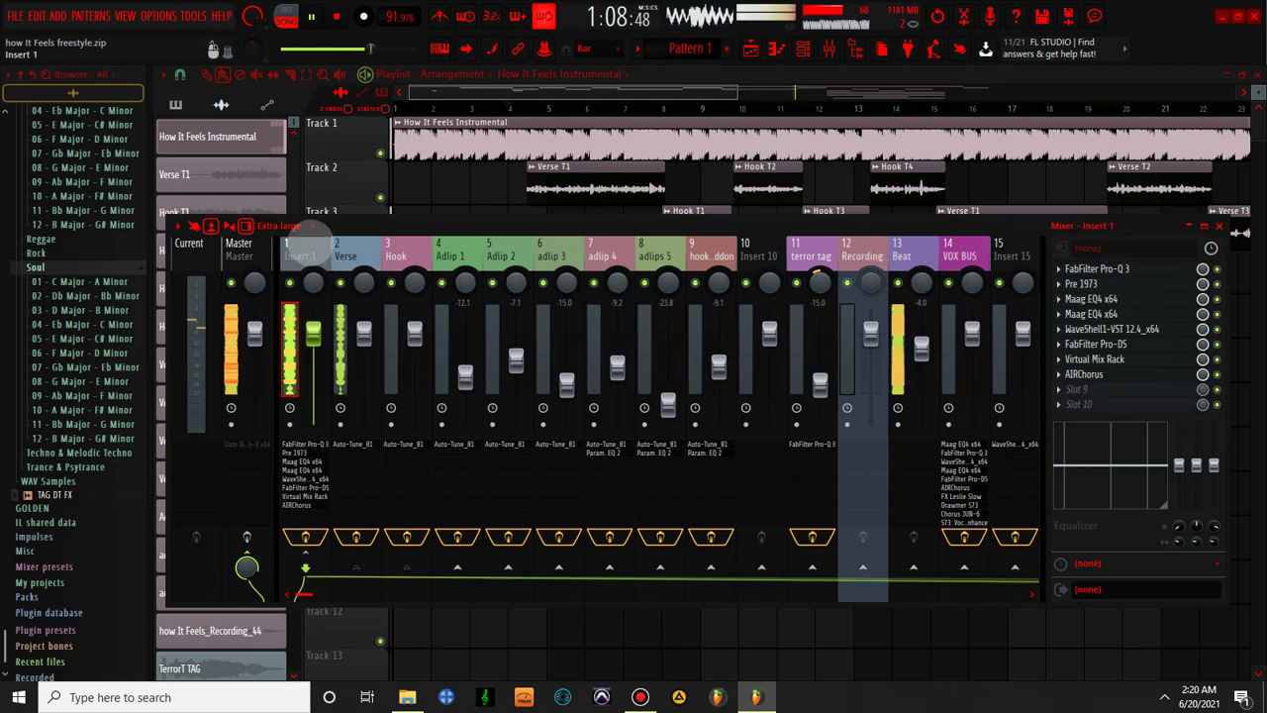
{"action": "left_click", "coordinate": [1118, 328]}
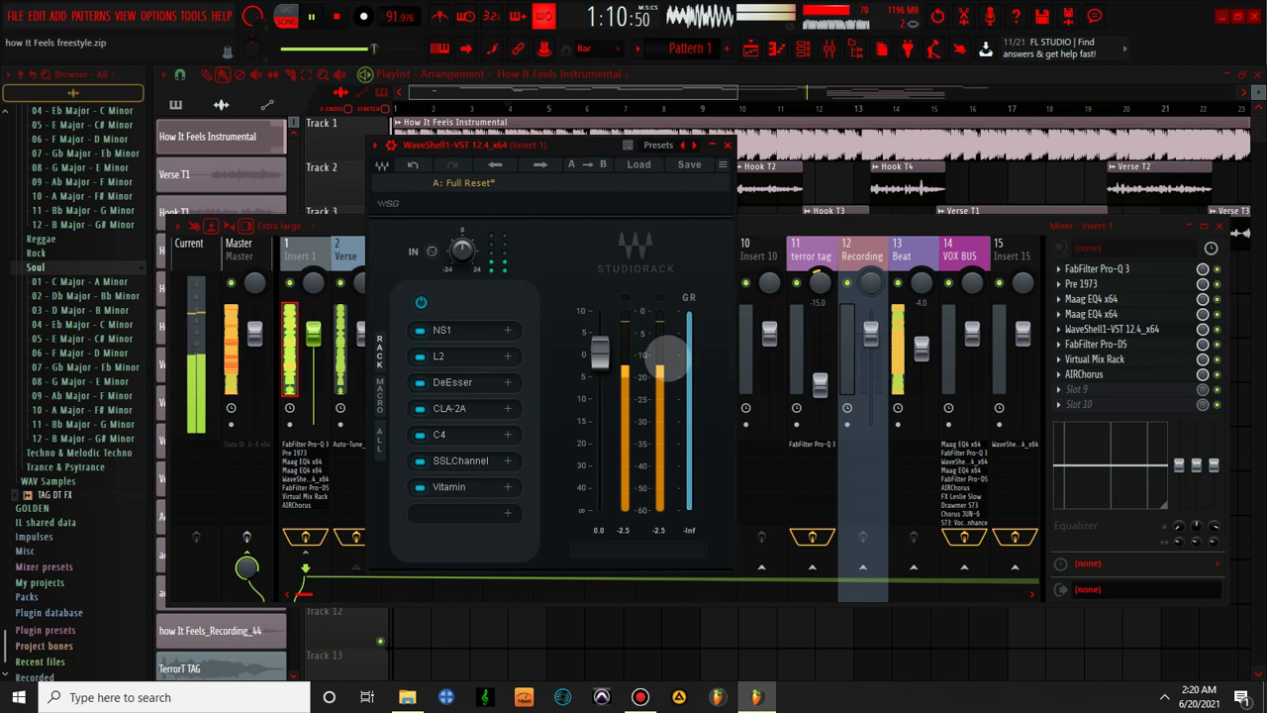
{"action": "left_click", "coordinate": [727, 144]}
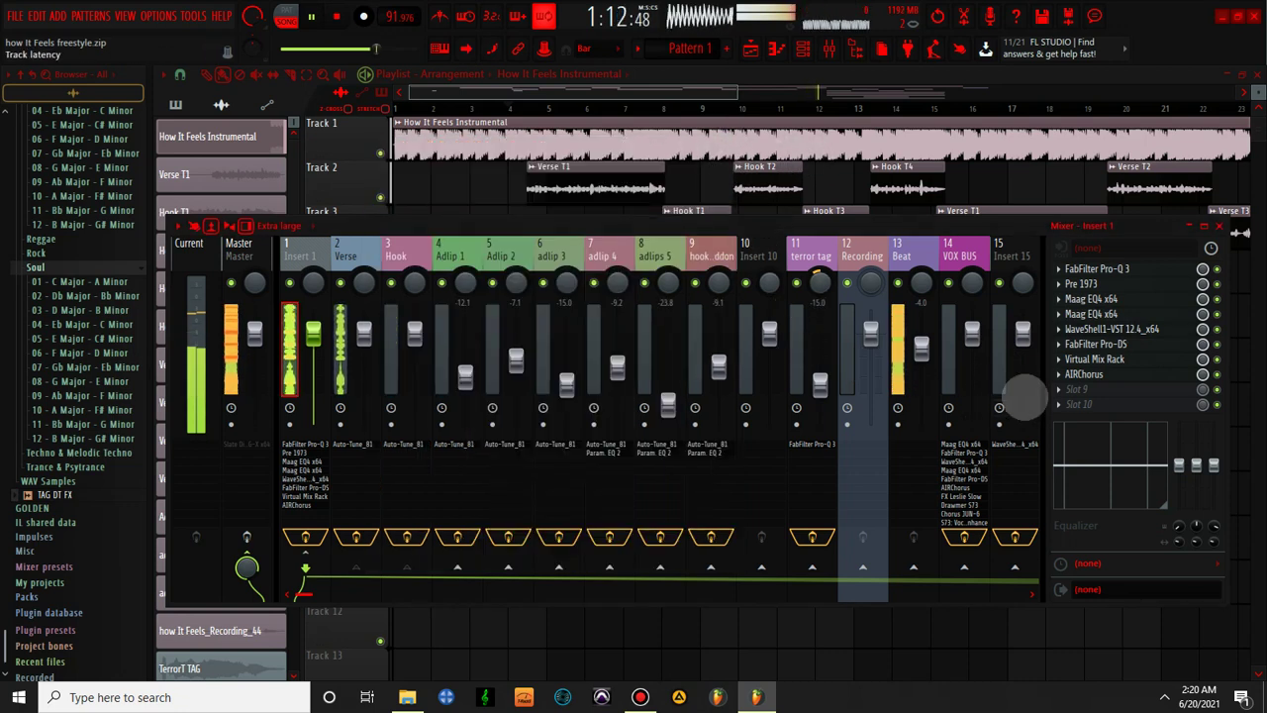
- Add the Gate:Classic dynamics module at the front of Insert 1's Virtual Mix Rack chain
{"action": "left_click", "coordinate": [1095, 358]}
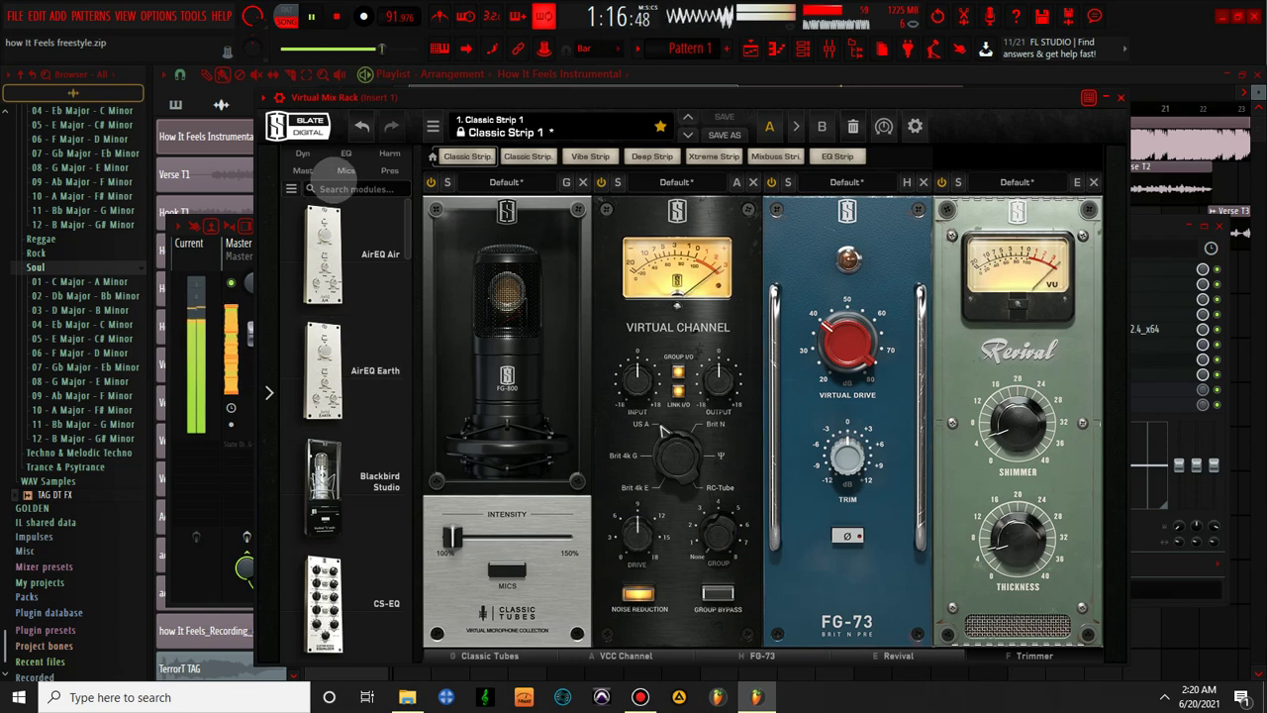
{"action": "left_click", "coordinate": [303, 154]}
{"action": "scroll", "coordinate": [326, 377], "scroll_direction": "down", "scroll_amount": 2}
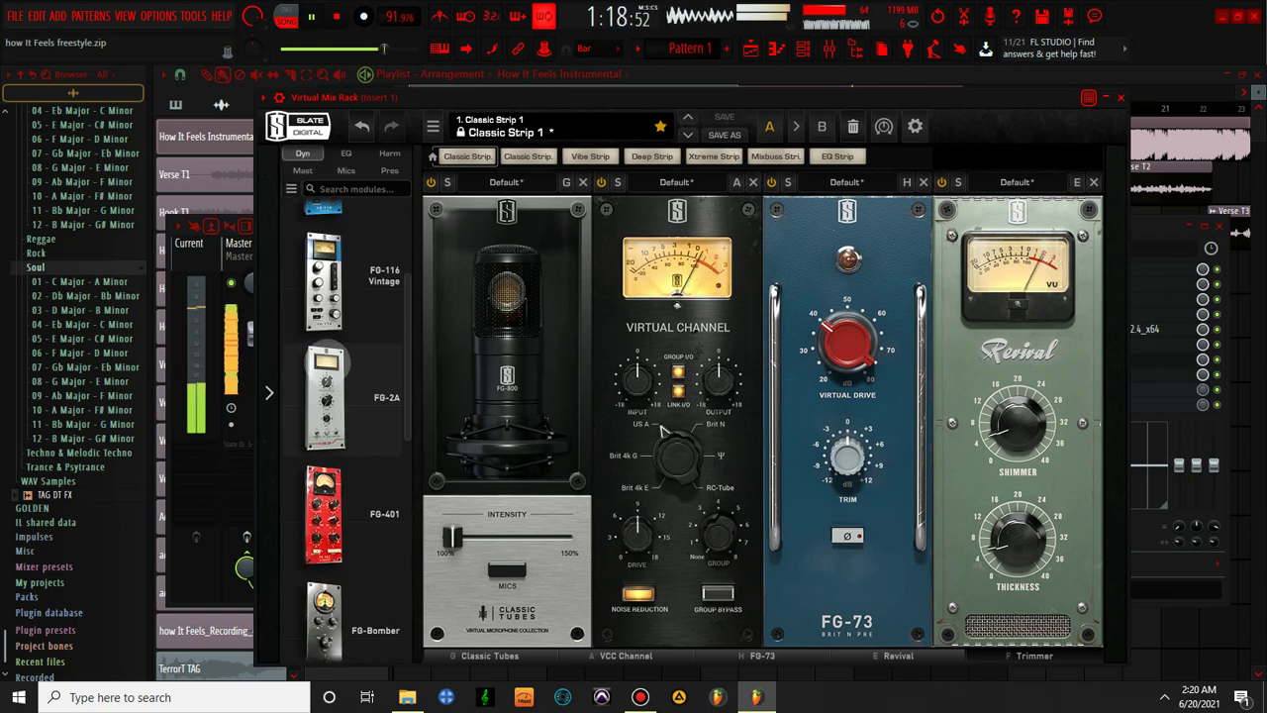
{"action": "scroll", "coordinate": [327, 361], "scroll_direction": "down", "scroll_amount": 4}
{"action": "left_click_drag", "start_coordinate": [346, 418], "coordinate": [458, 309]}
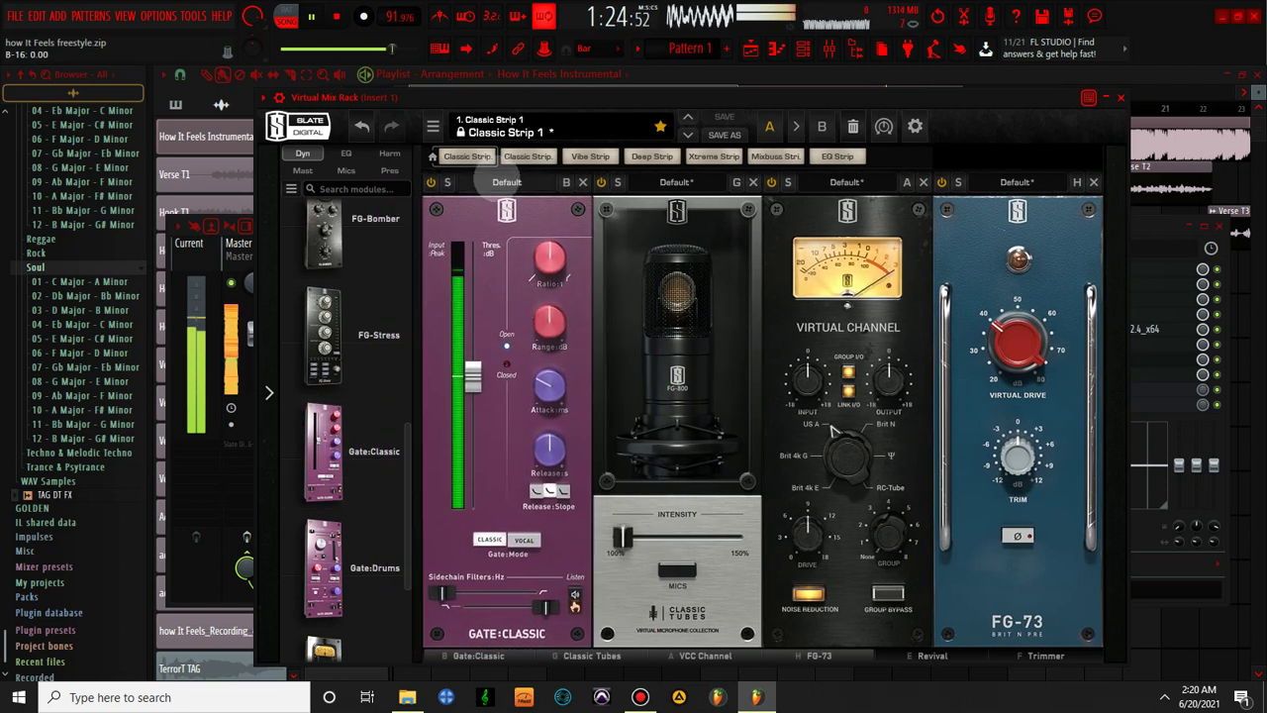
- Load the Lead Vocal preset in Gate:Classic, set its threshold to -30.0 dB and close the Virtual Mix Rack
{"action": "left_click", "coordinate": [506, 181]}
{"action": "left_click", "coordinate": [495, 481]}
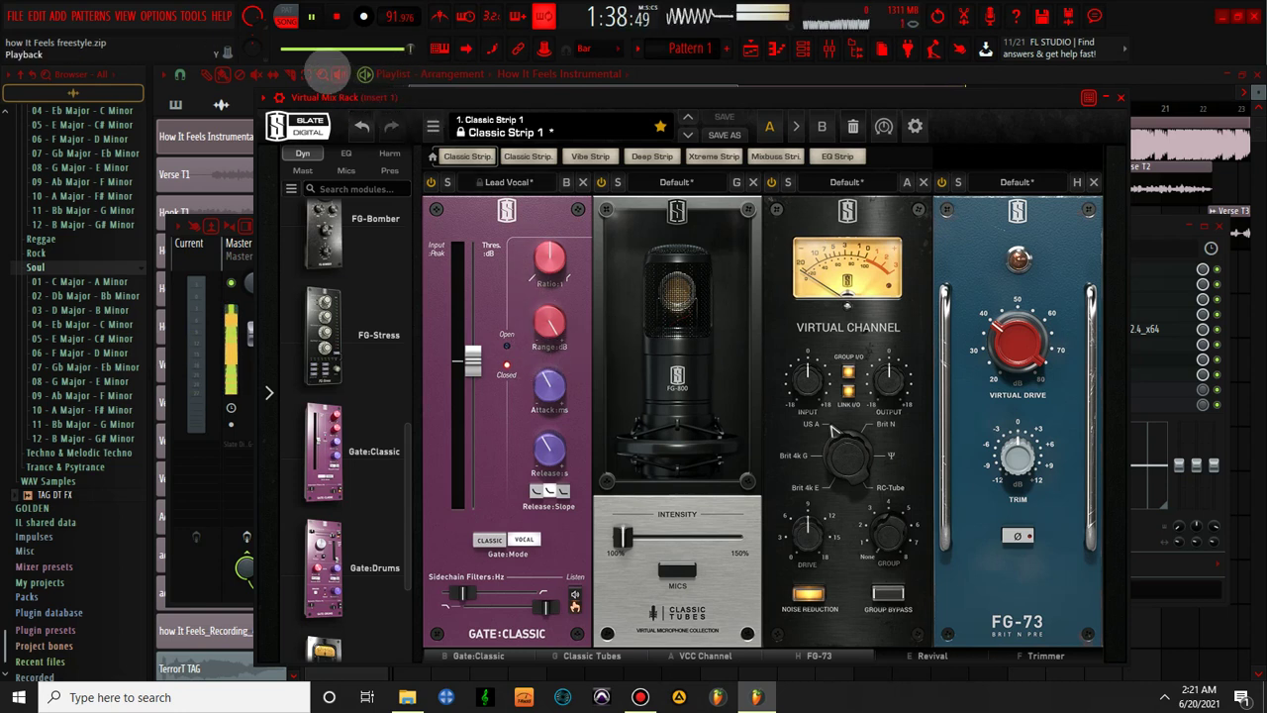
{"action": "left_click", "coordinate": [311, 16]}
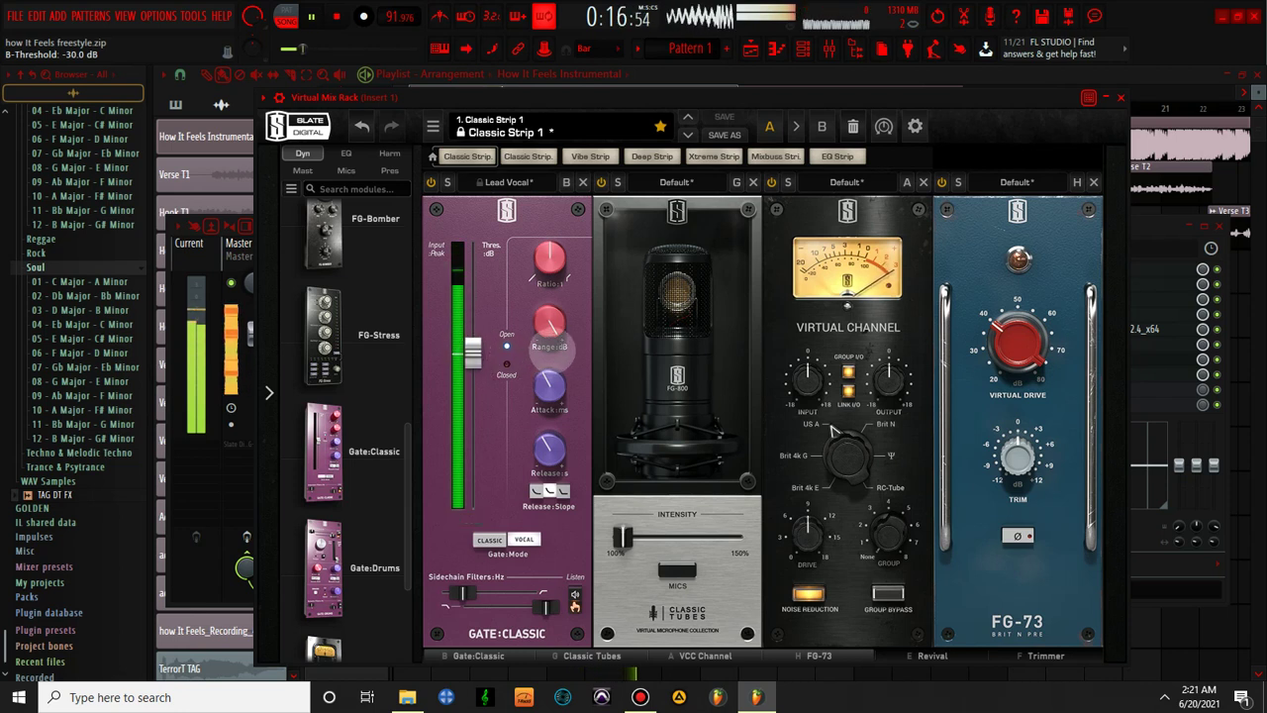
{"action": "left_click", "coordinate": [1119, 98]}
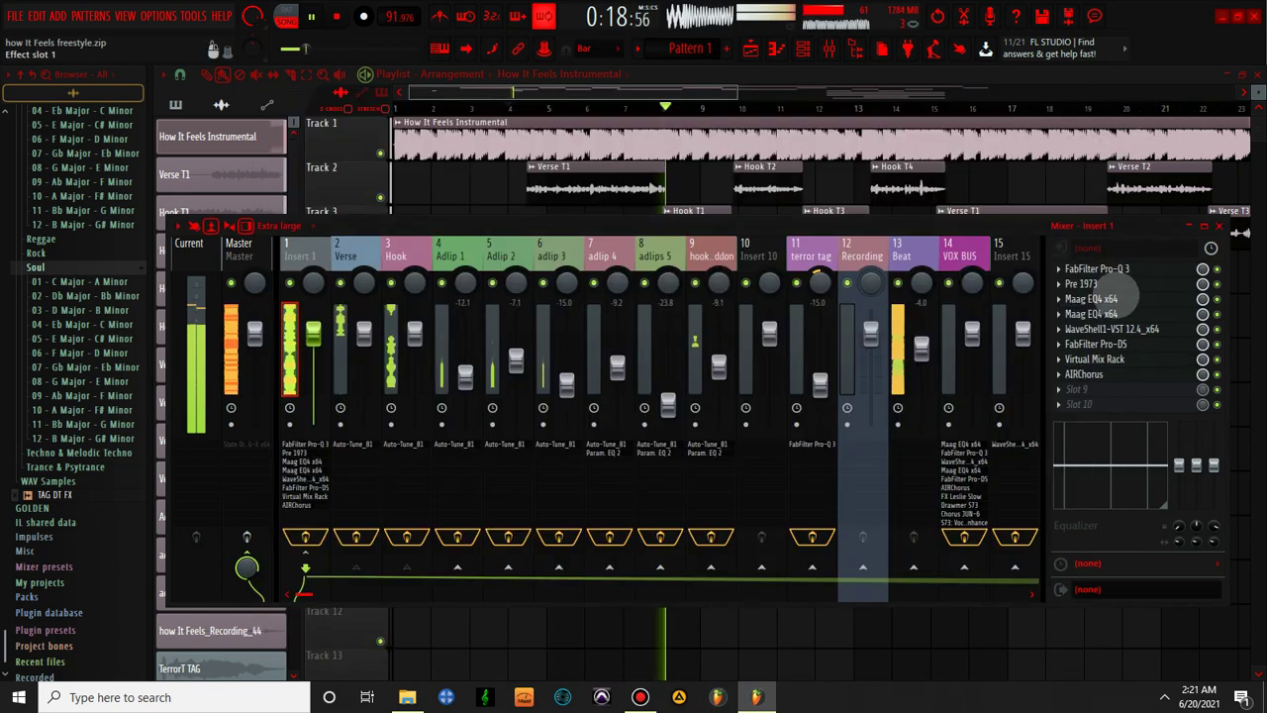
- Lower the AIRChorus mix on Insert 1 to 5% and close its window
{"action": "left_click", "coordinate": [1107, 376]}
{"action": "scroll", "coordinate": [483, 346], "scroll_direction": "down", "scroll_amount": 2}
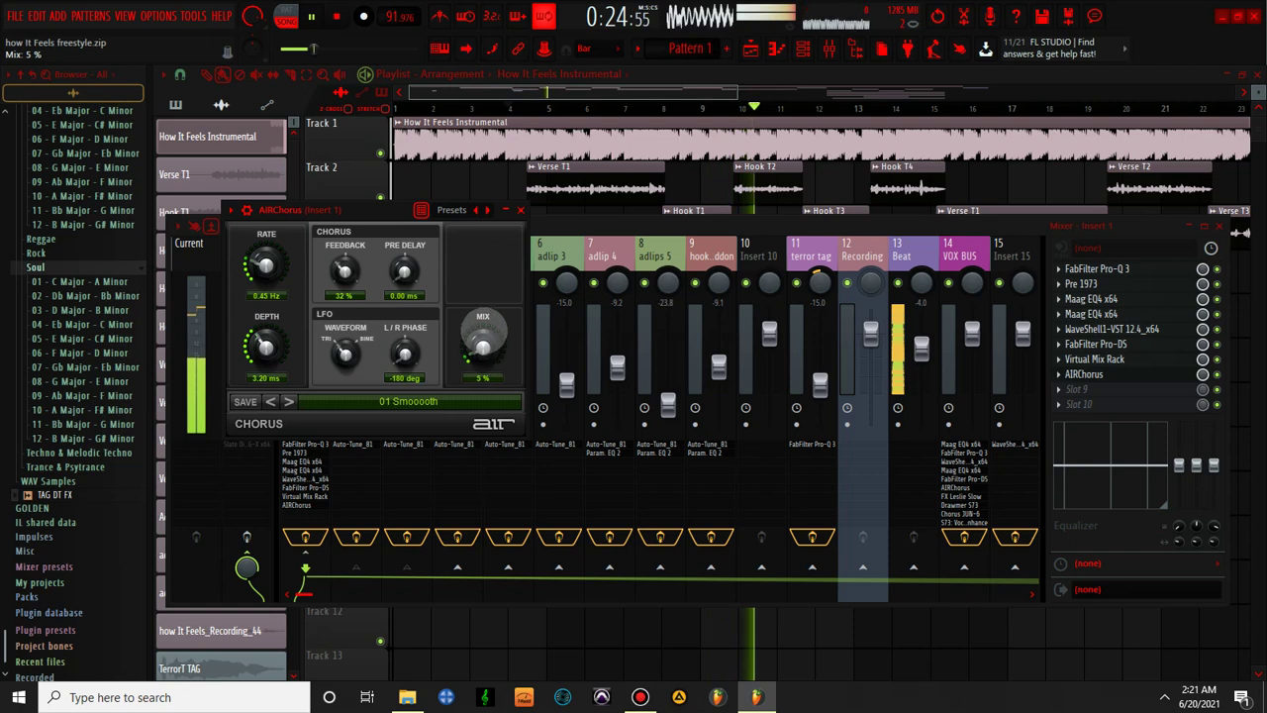
{"action": "left_click", "coordinate": [520, 209]}
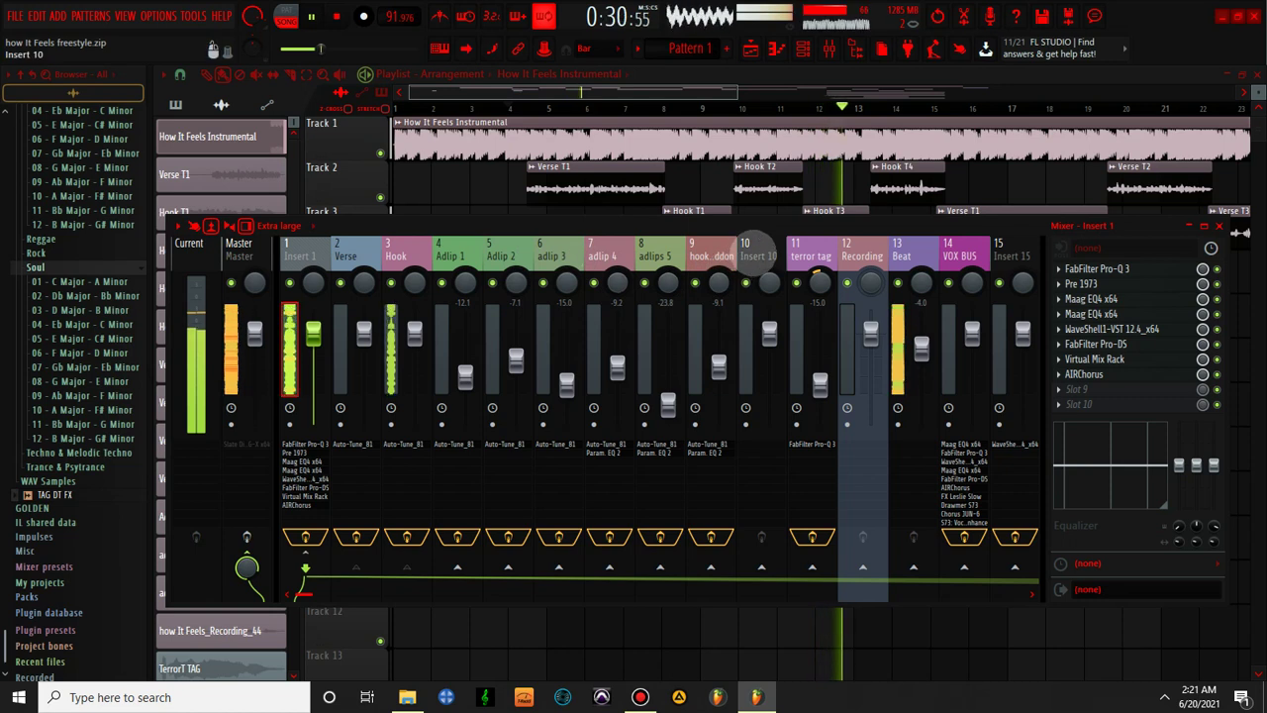
- Copy the Waves StudioRack effect from Insert 15 to Insert 10 and load H-Delay in its first rack slot
{"action": "left_click", "coordinate": [1020, 282]}
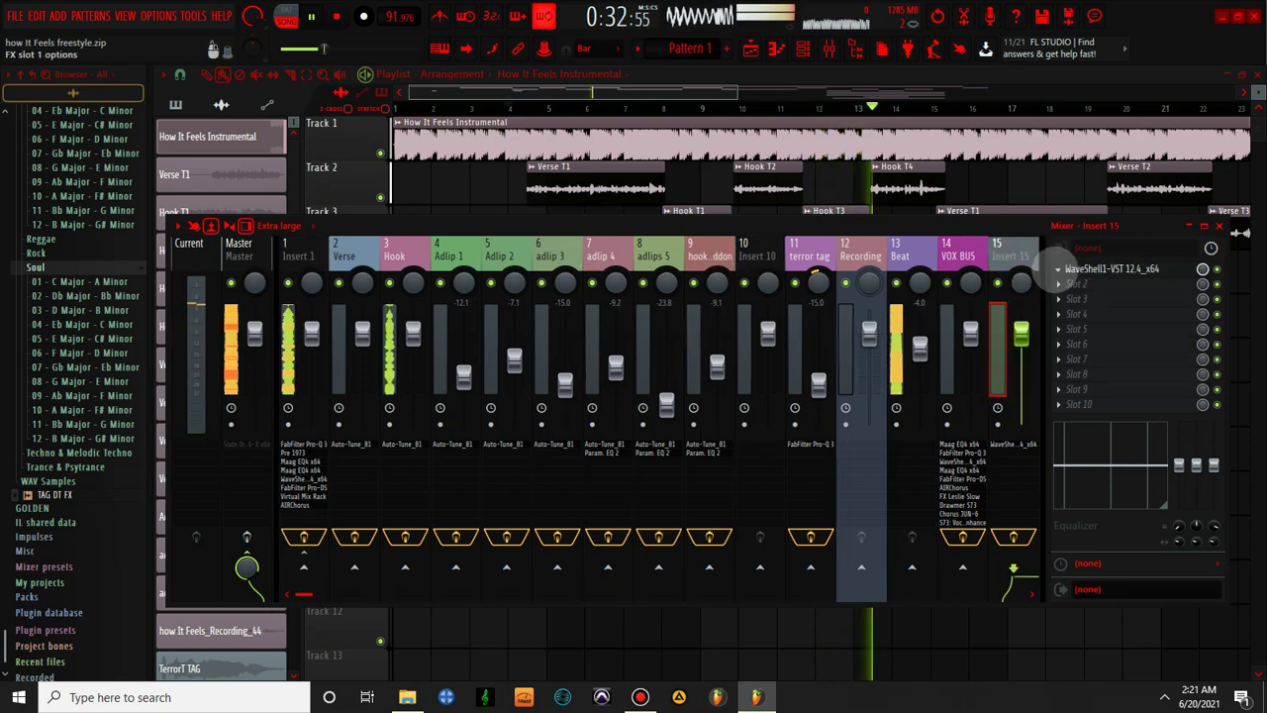
{"action": "left_click", "coordinate": [1034, 273]}
{"action": "left_click_drag", "start_coordinate": [1074, 386], "coordinate": [757, 267]}
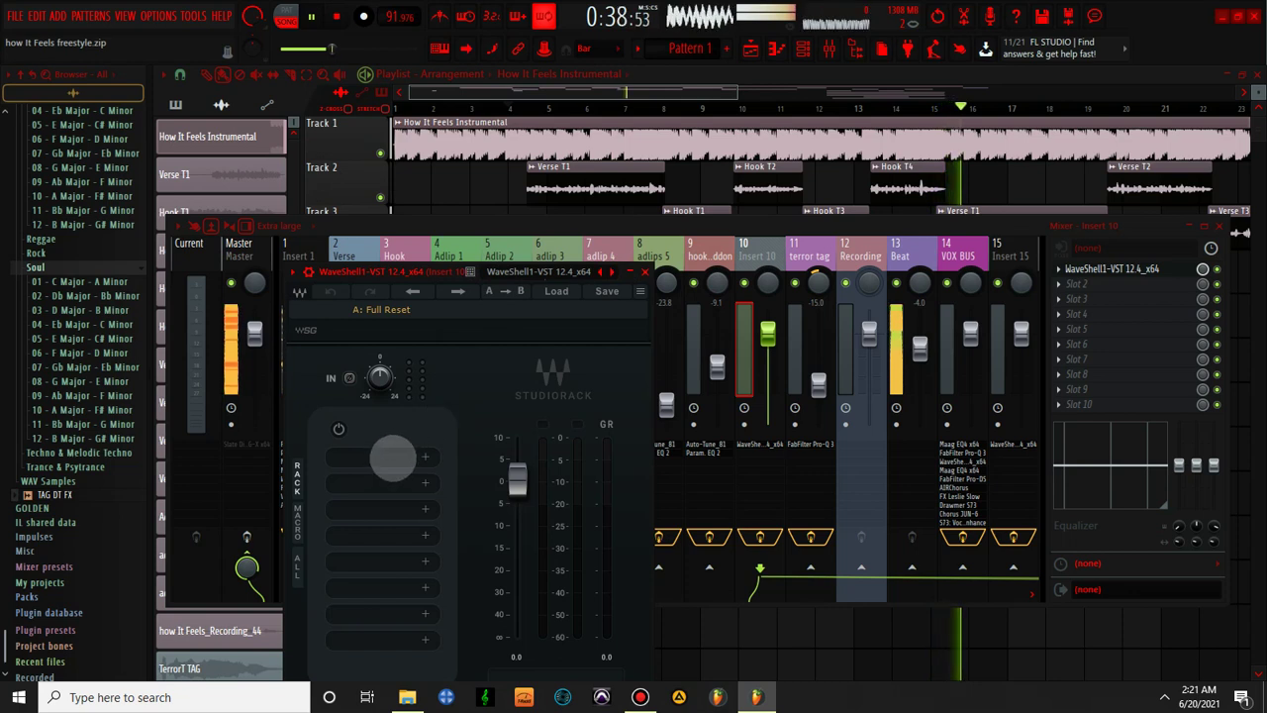
{"action": "left_click", "coordinate": [399, 479]}
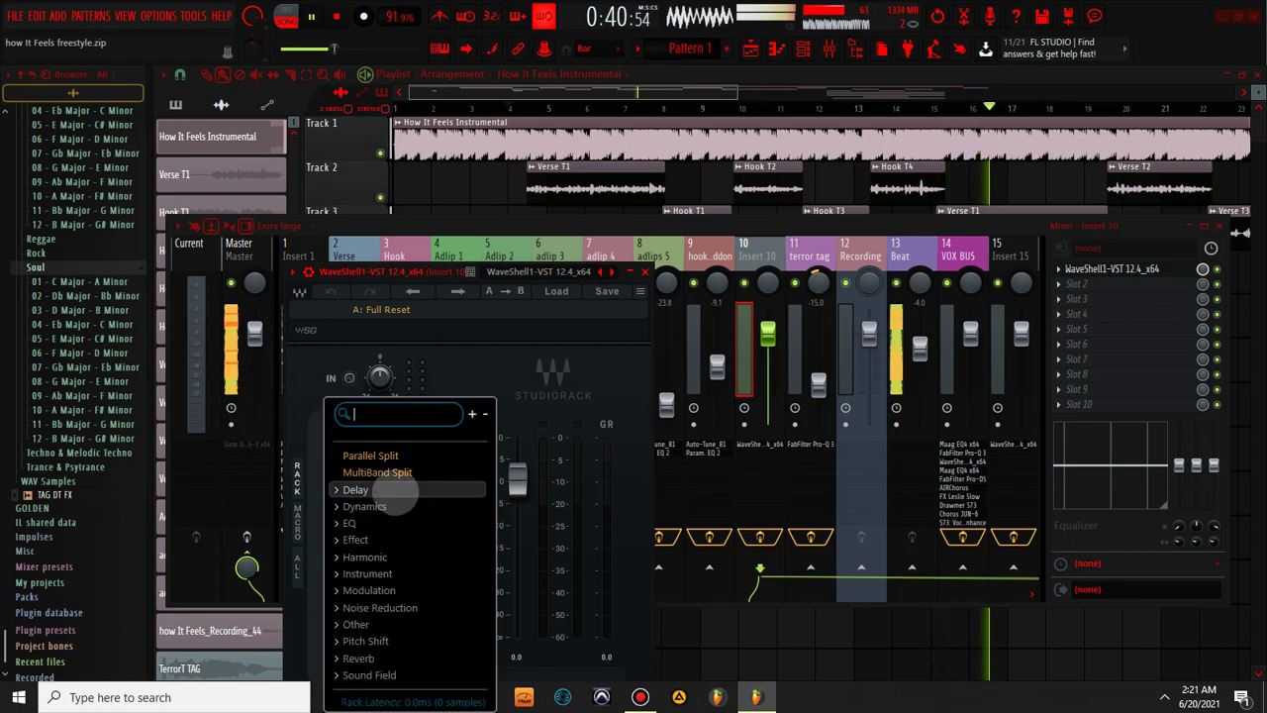
{"action": "left_click", "coordinate": [391, 489]}
{"action": "scroll", "coordinate": [391, 505], "scroll_direction": "down", "scroll_amount": 1}
{"action": "left_click", "coordinate": [398, 546]}
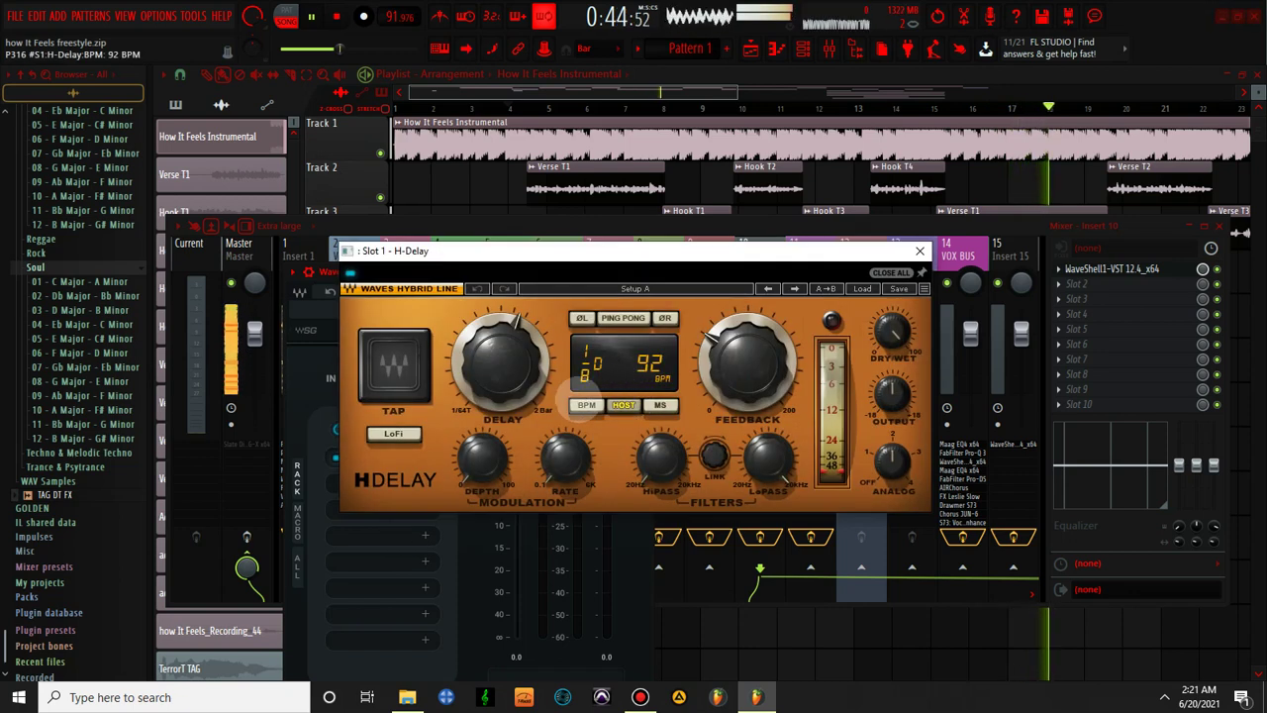
- Set H-Delay to a 1/4 ping-pong delay with HiPass 151 and LoPass 4.41k, and close the plugin windows
{"action": "mouse_move", "coordinate": [502, 362]}
{"action": "left_mouse_down"}
{"action": "mouse_move", "coordinate": [502, 337]}
{"action": "mouse_move", "coordinate": [501, 354]}
{"action": "left_mouse_up"}
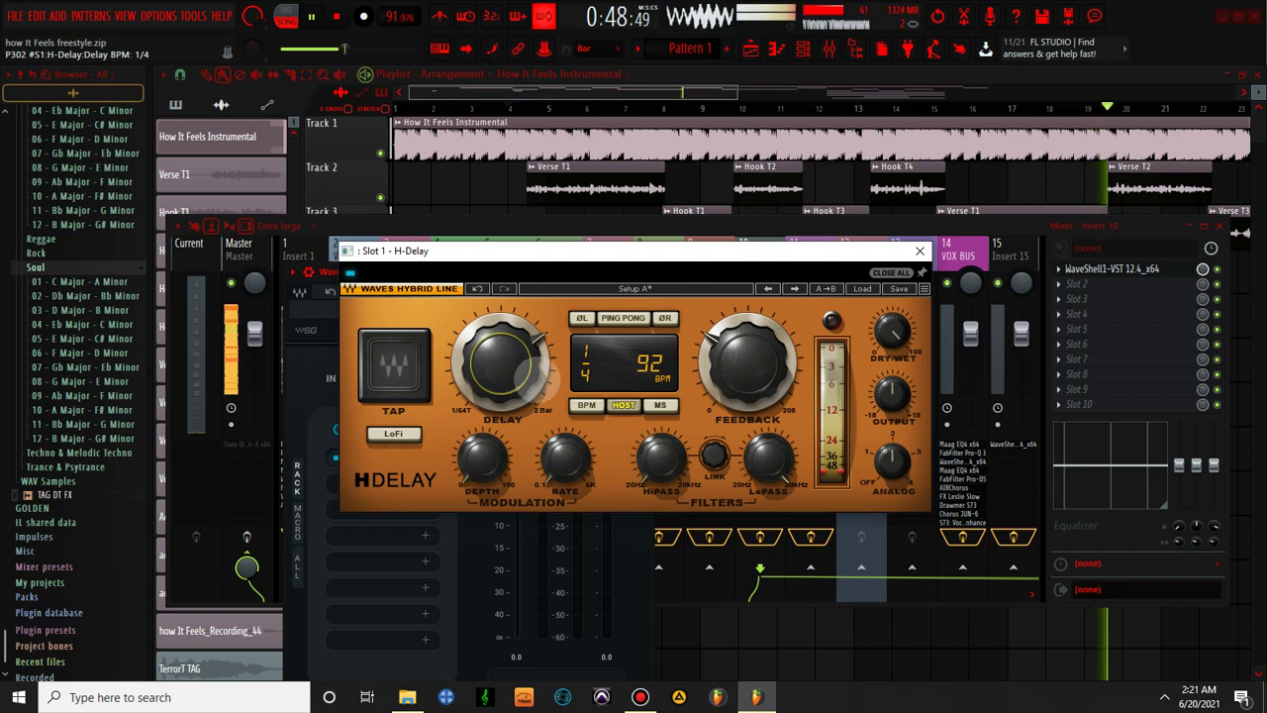
{"action": "left_click", "coordinate": [623, 318]}
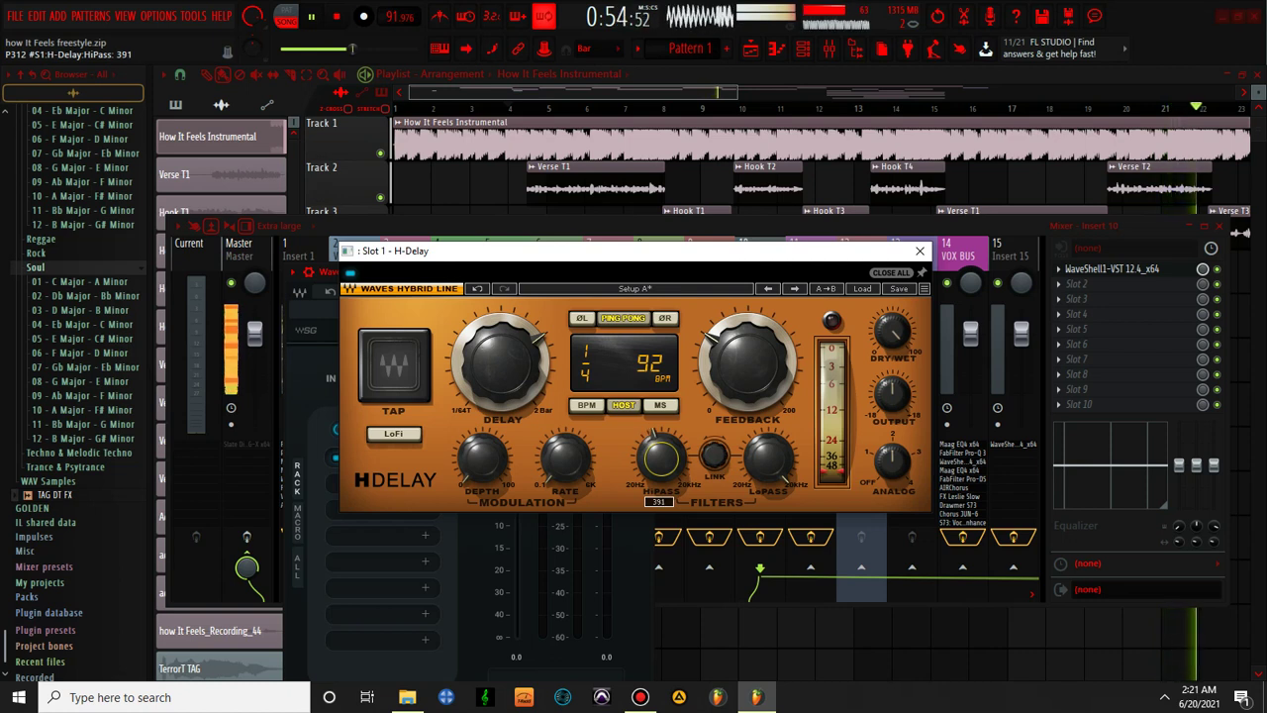
{"action": "left_click_drag", "start_coordinate": [661, 457], "coordinate": [661, 481]}
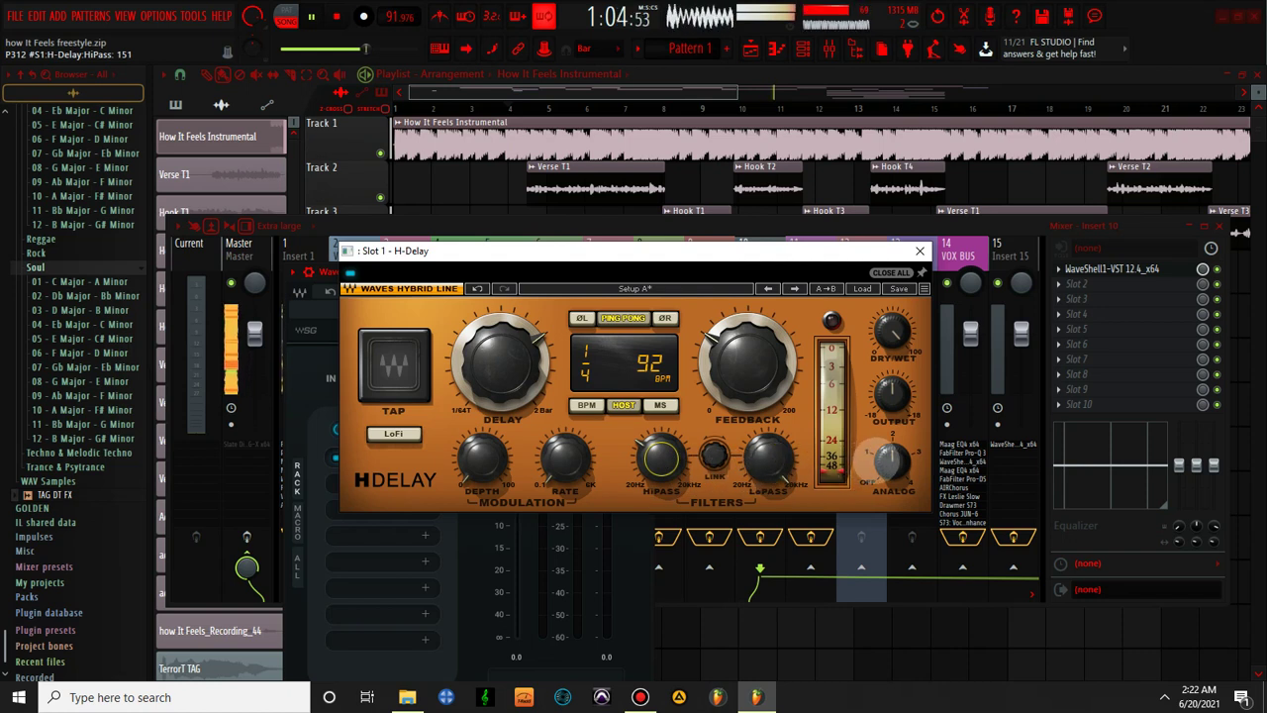
{"action": "left_click", "coordinate": [768, 458]}
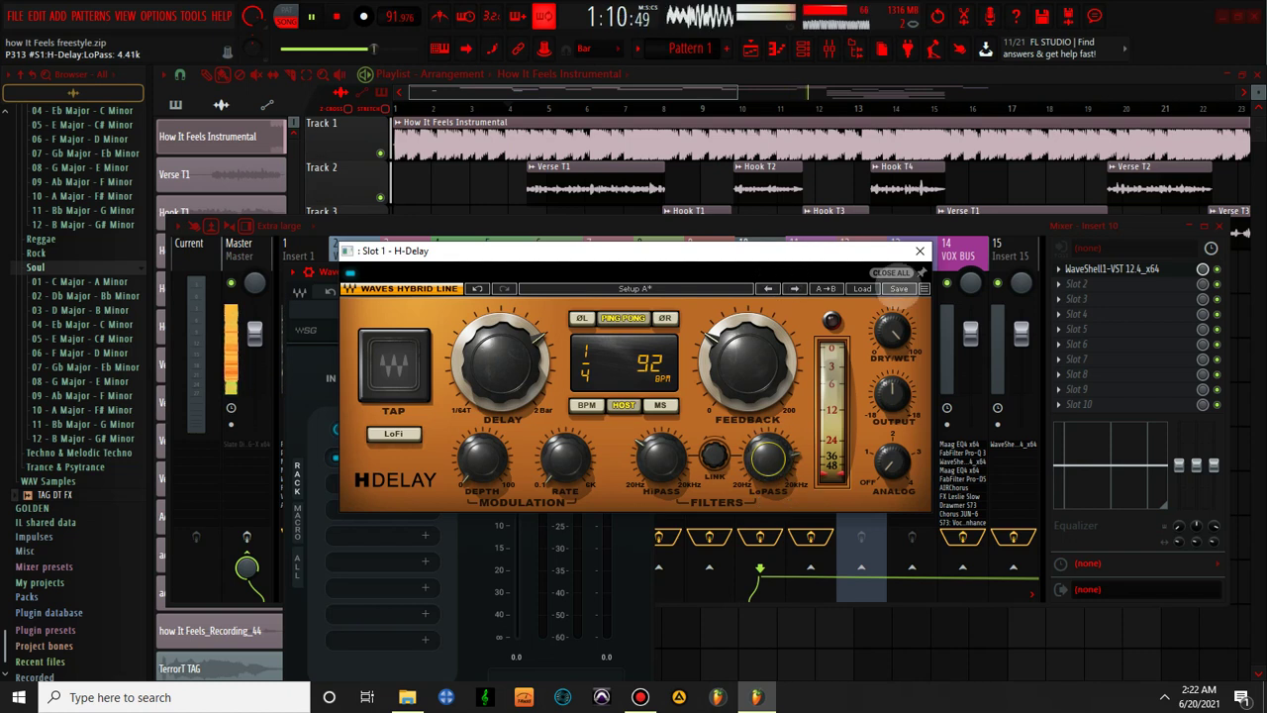
{"action": "left_click", "coordinate": [920, 250]}
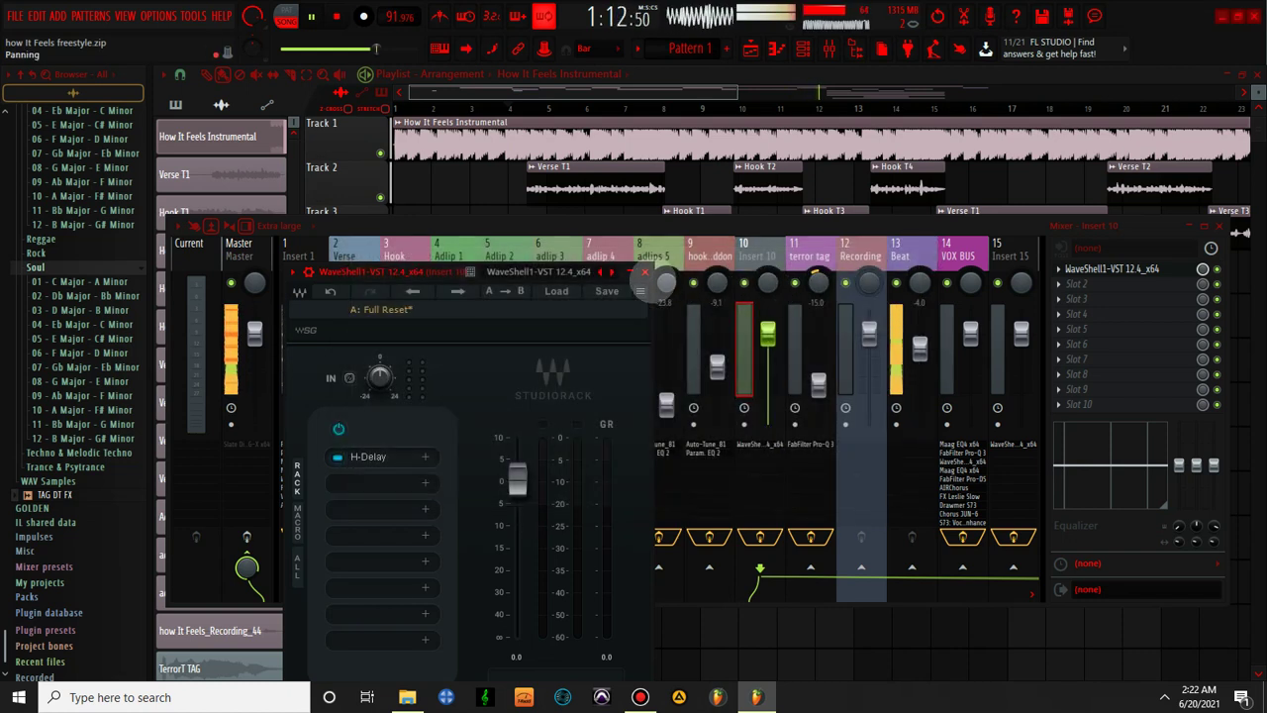
{"action": "left_click", "coordinate": [645, 271]}
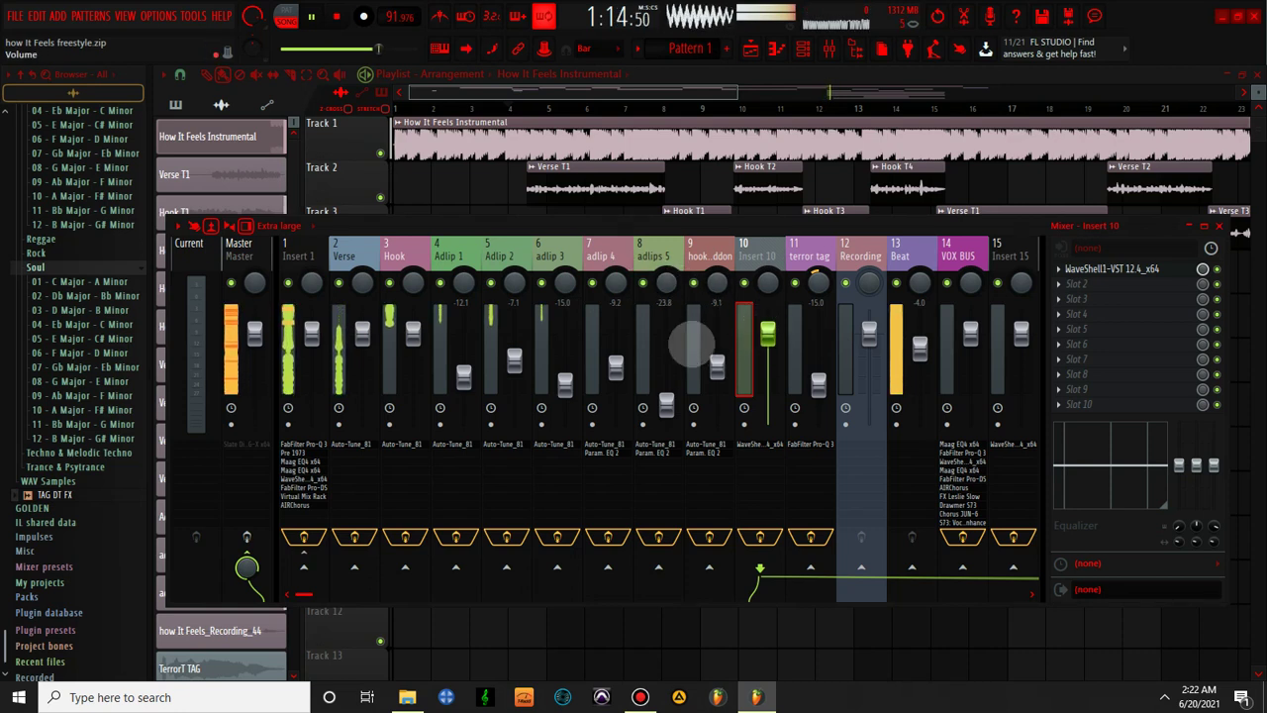
- Send Insert 1 to Insert 10 at the default send level and lower Insert 10's volume to -14.0 dB
{"action": "key", "text": "space"}
{"action": "key", "text": "space"}
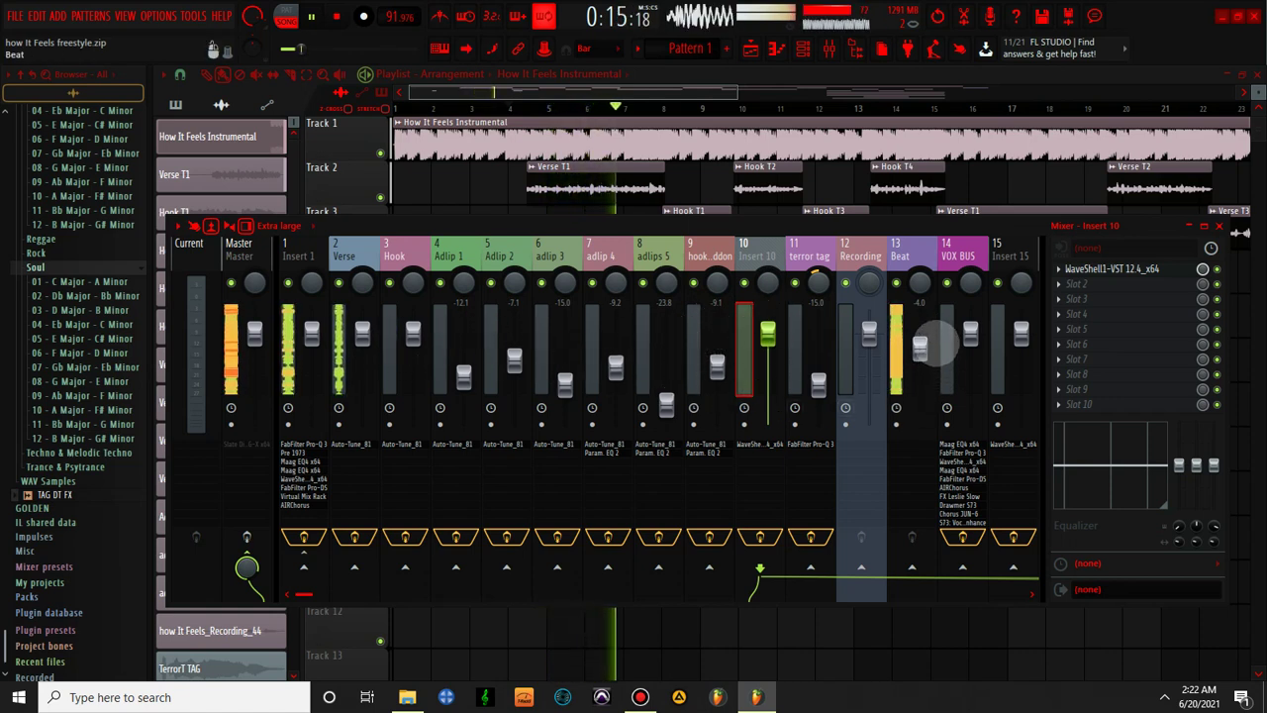
{"action": "left_click", "coordinate": [297, 243]}
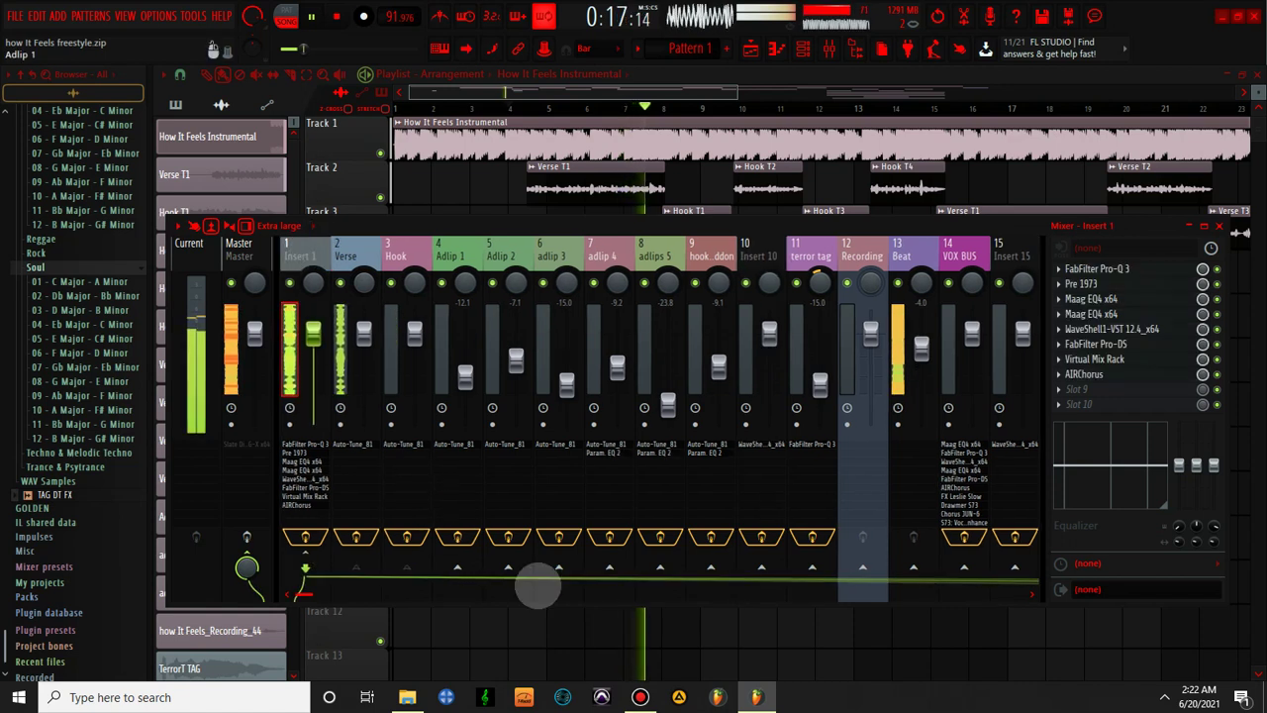
{"action": "right_click", "coordinate": [760, 567]}
{"action": "left_click", "coordinate": [819, 613]}
{"action": "right_click", "coordinate": [760, 567]}
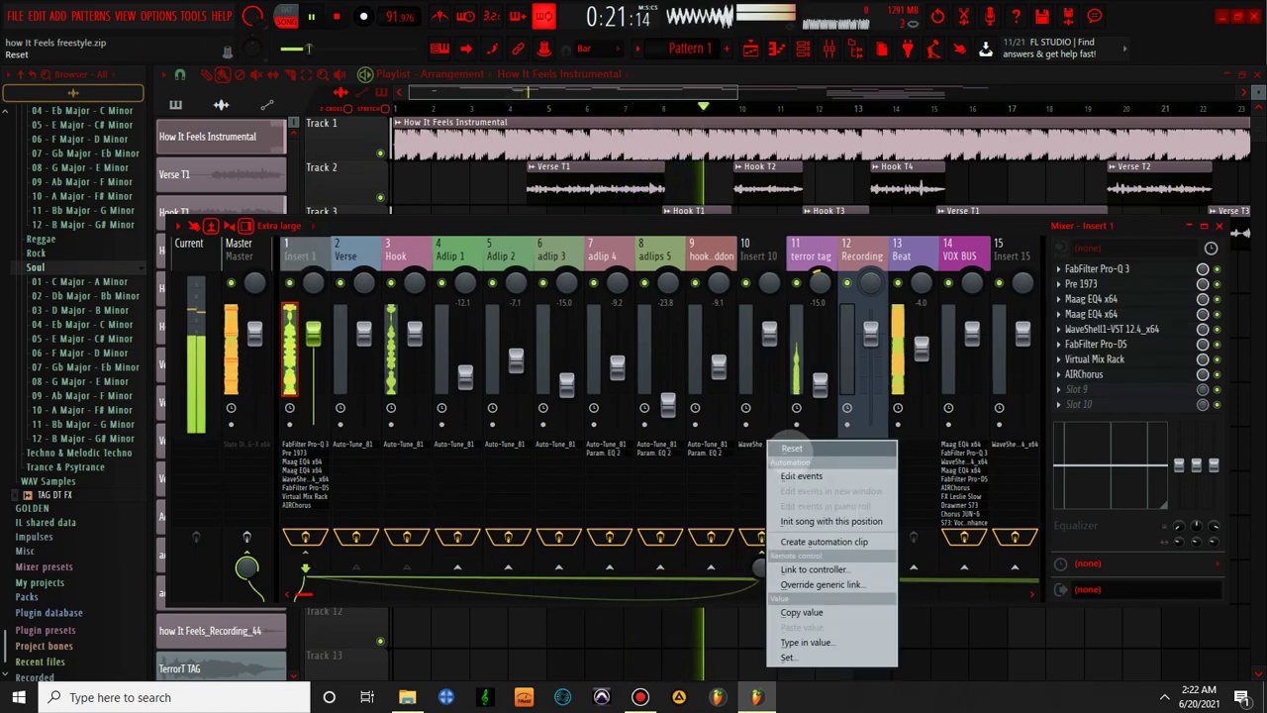
{"action": "left_click", "coordinate": [792, 447]}
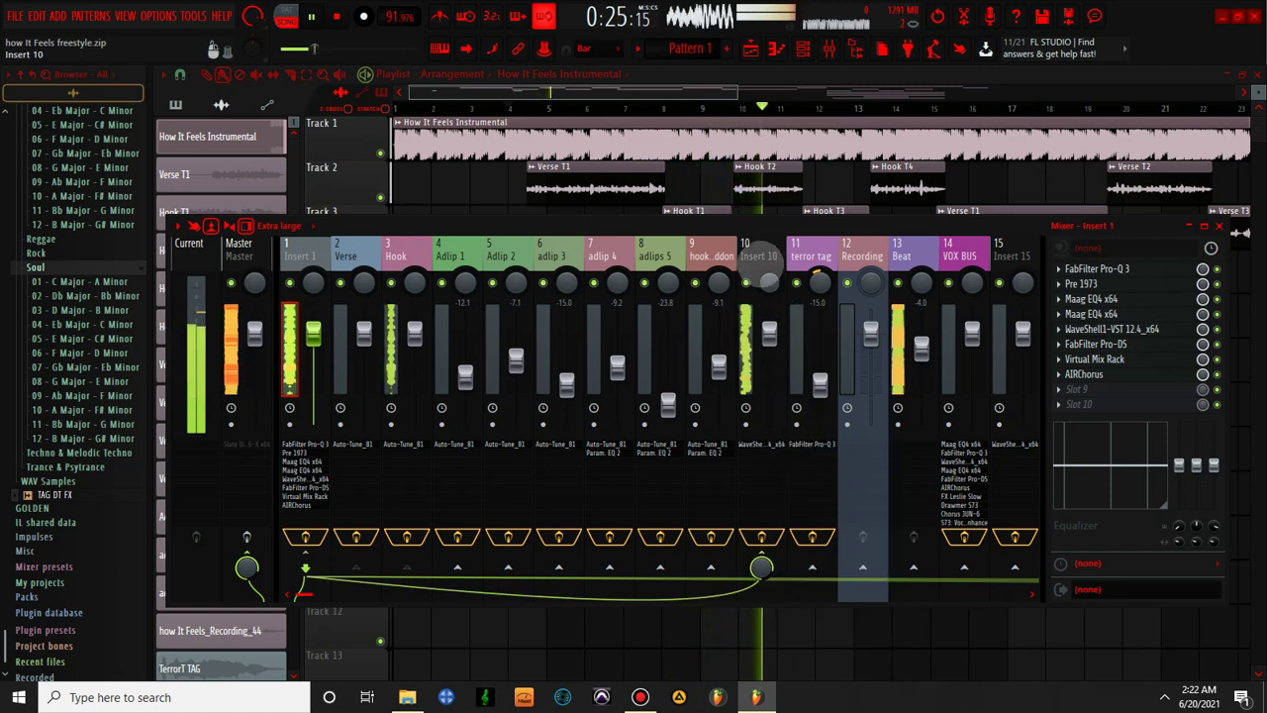
{"action": "left_click", "coordinate": [761, 252]}
{"action": "left_click_drag", "start_coordinate": [769, 335], "coordinate": [769, 387]}
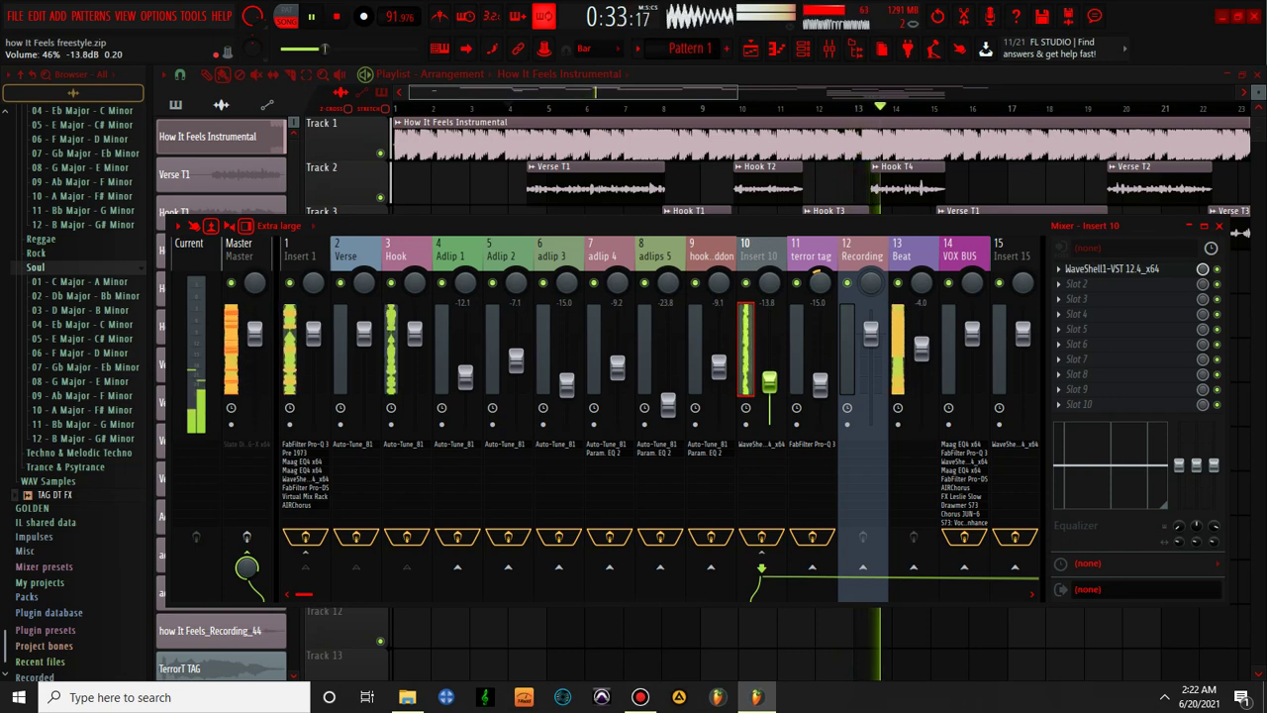
- Detect the How It Feels Instrumental sample's tempo in the 100 to 200 range, leaving the project tempo unchanged
{"action": "left_click", "coordinate": [220, 135]}
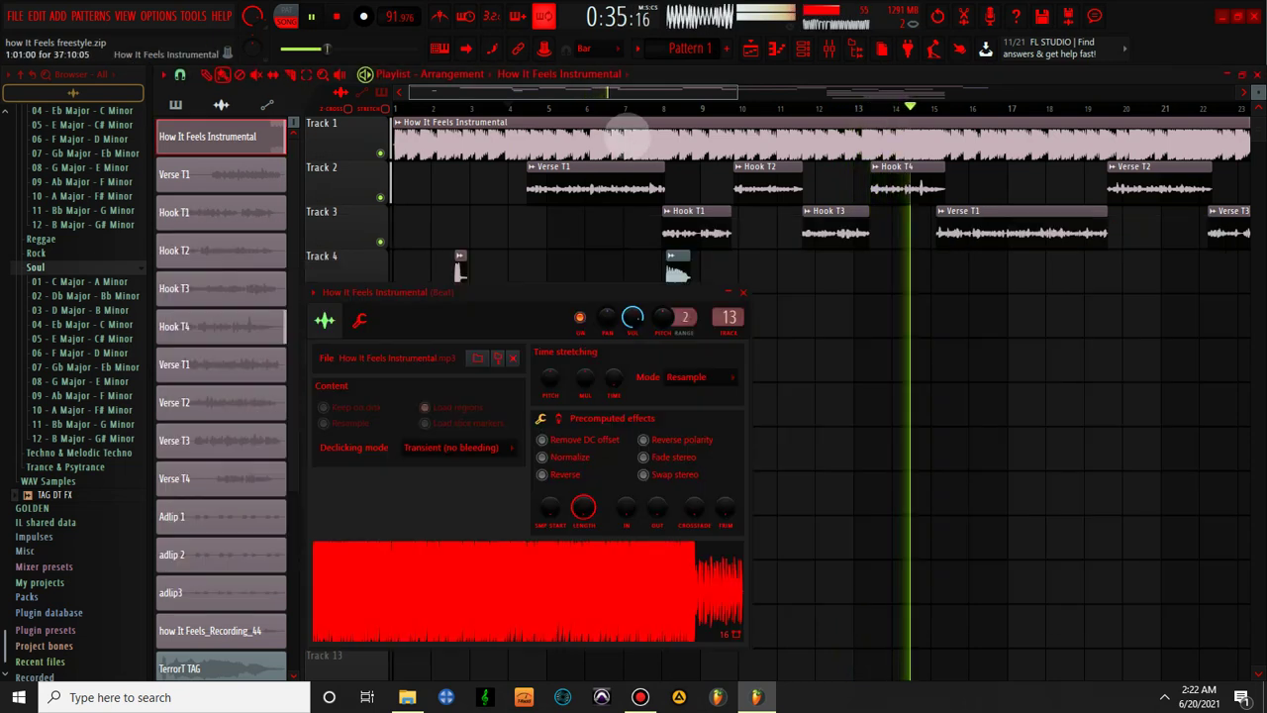
{"action": "right_click", "coordinate": [625, 592]}
{"action": "left_click", "coordinate": [653, 600]}
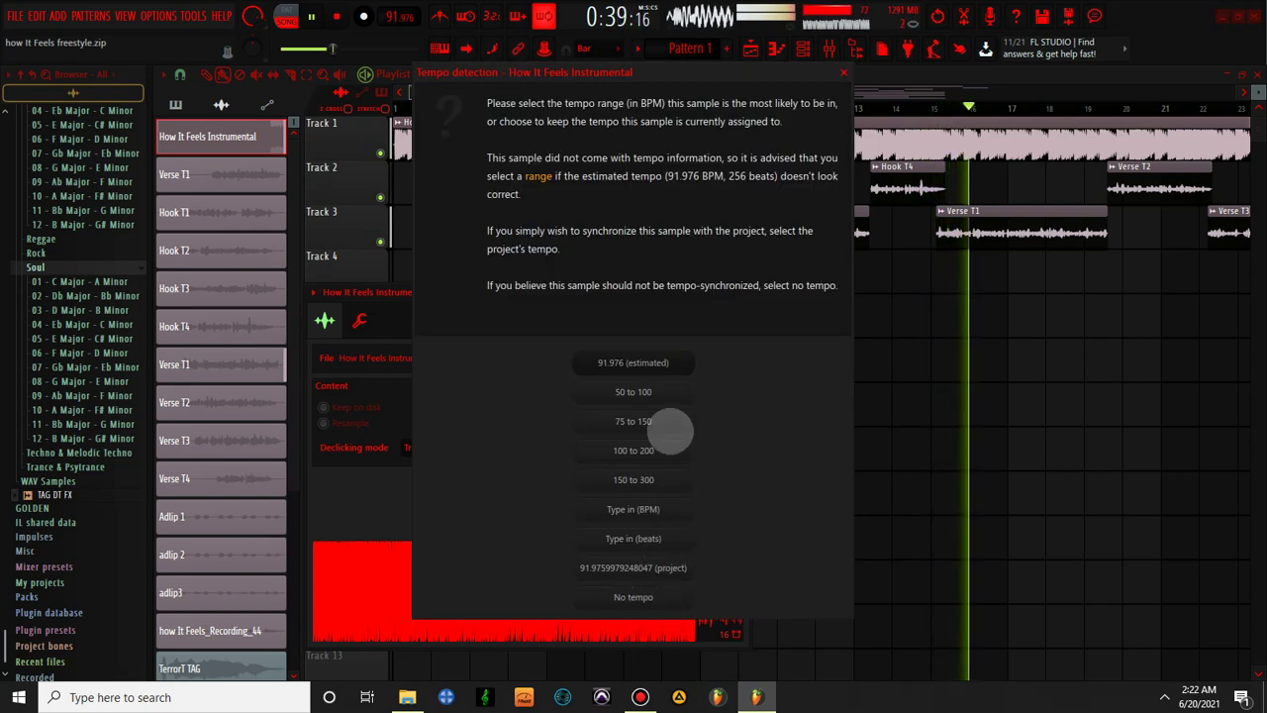
{"action": "left_click", "coordinate": [643, 451]}
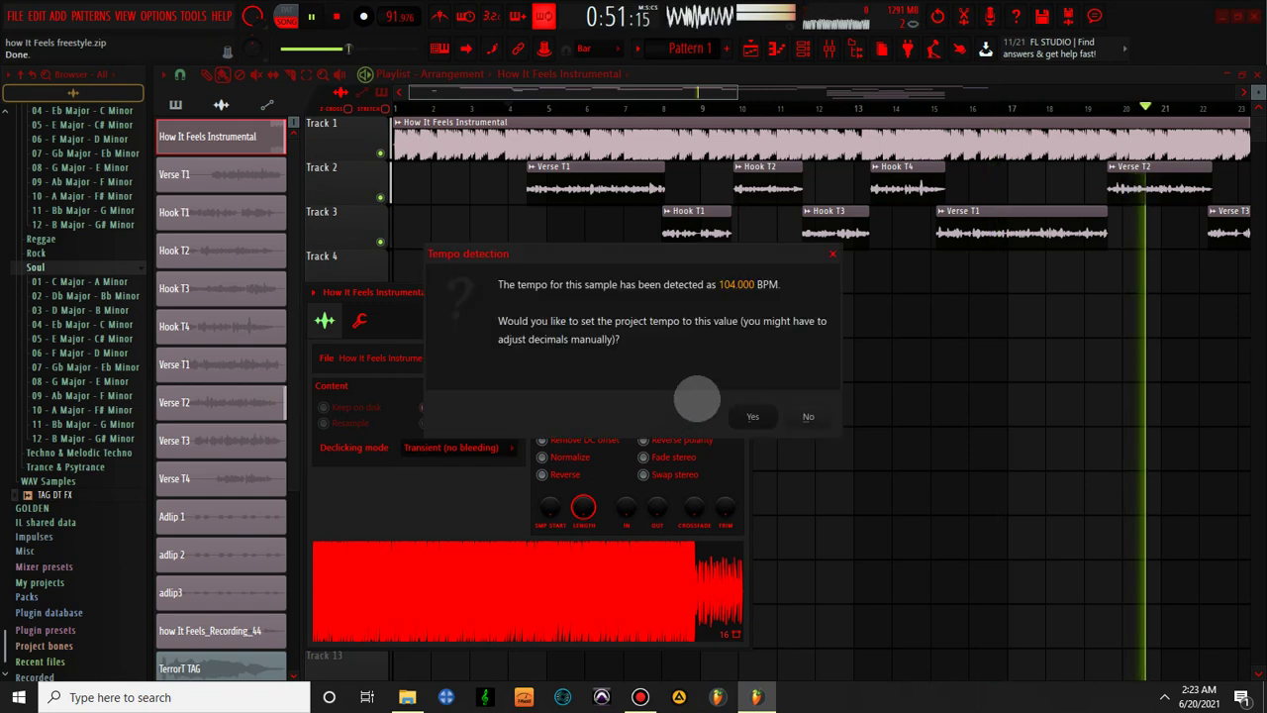
{"action": "left_click", "coordinate": [808, 416]}
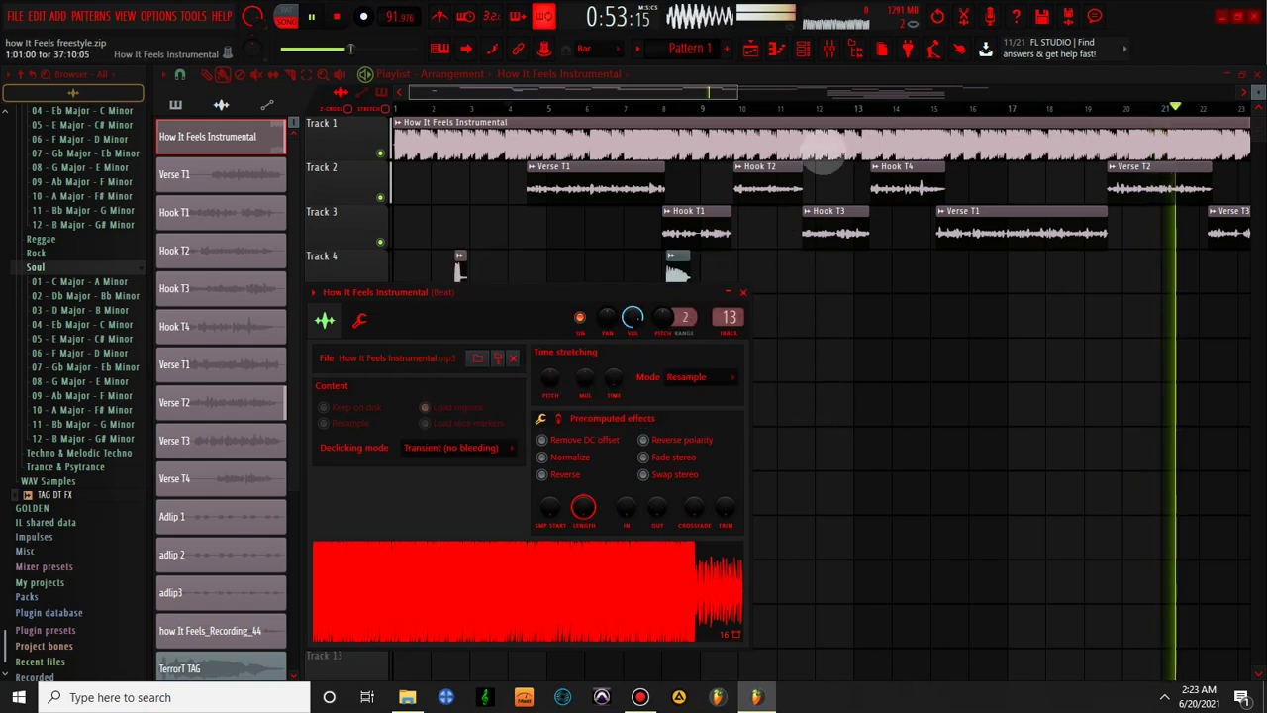
{"action": "left_click", "coordinate": [743, 293]}
- Switch Insert 10's H-Delay from host sync to its own BPM, set it to 104 BPM and close the plugin windows
{"action": "left_click", "coordinate": [829, 47]}
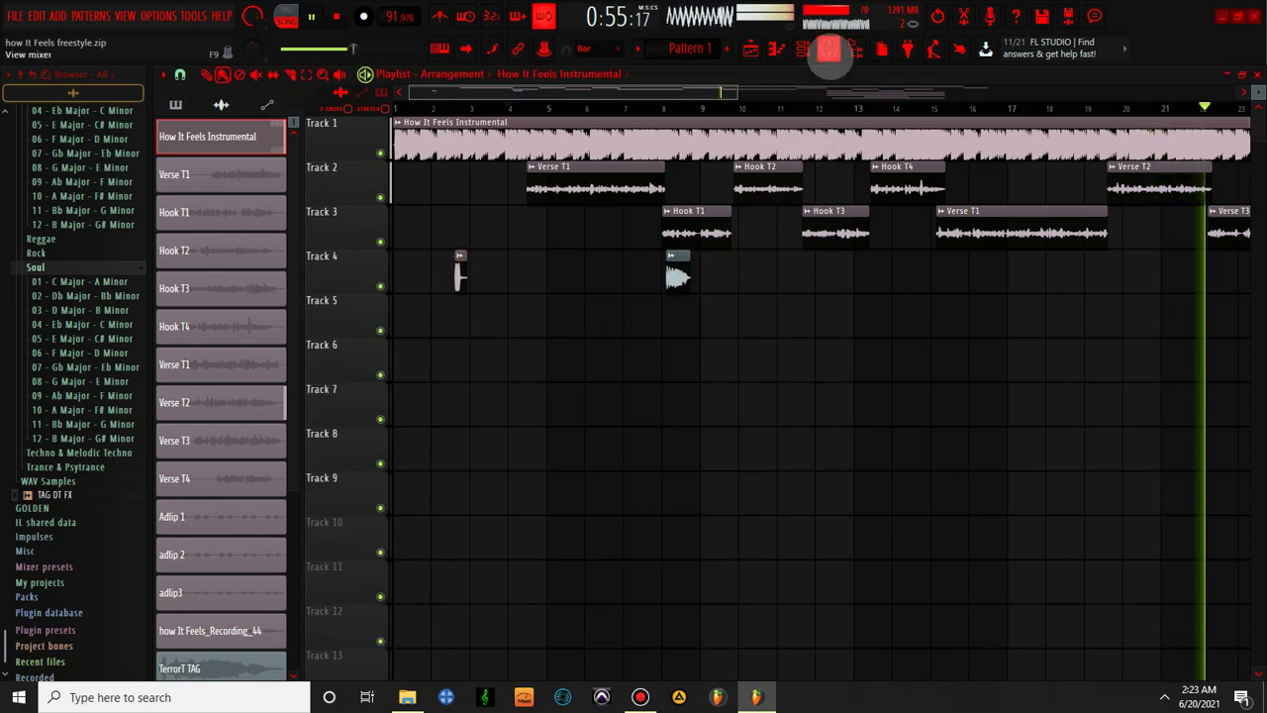
{"action": "left_click", "coordinate": [760, 250]}
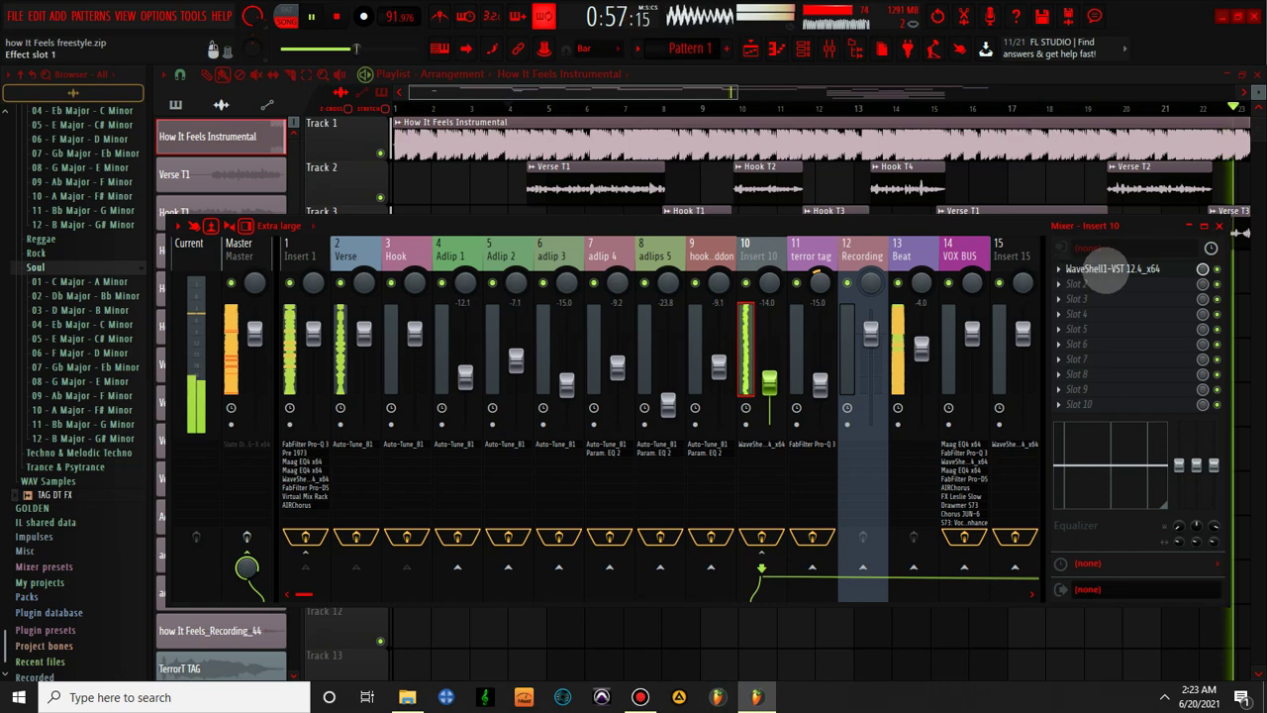
{"action": "left_click", "coordinate": [1106, 268]}
{"action": "left_click", "coordinate": [396, 454]}
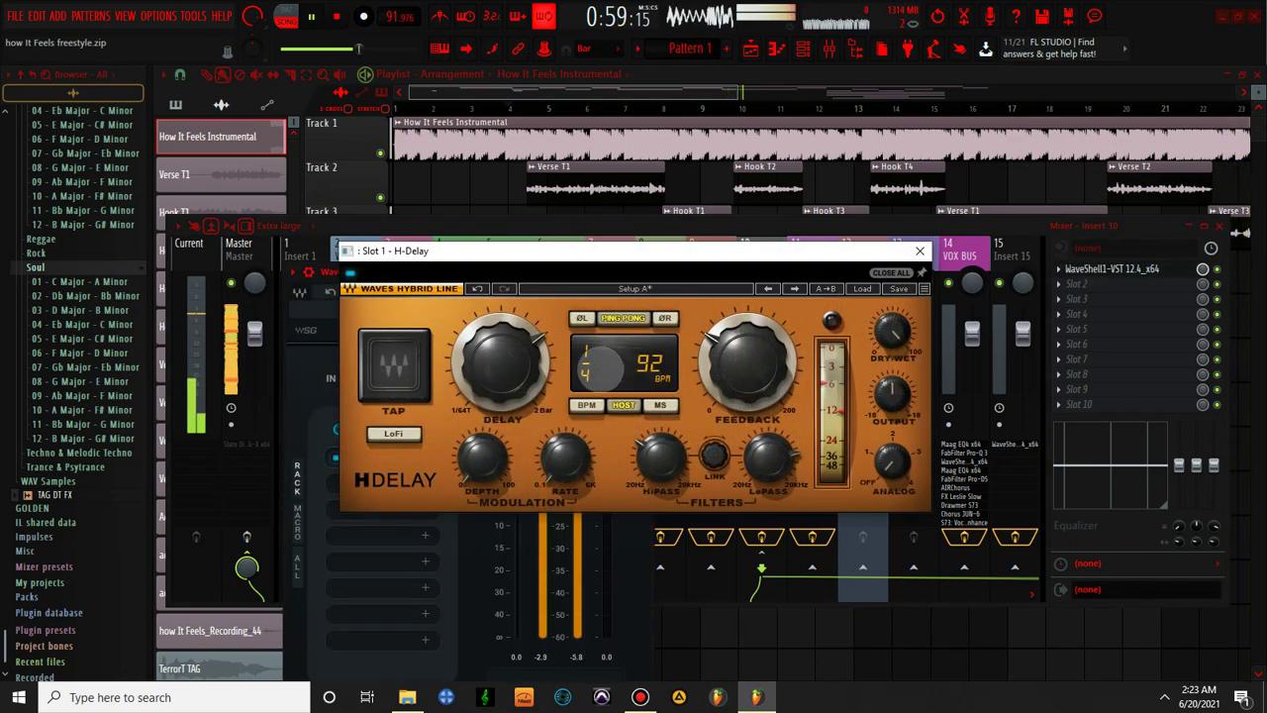
{"action": "left_click", "coordinate": [587, 405]}
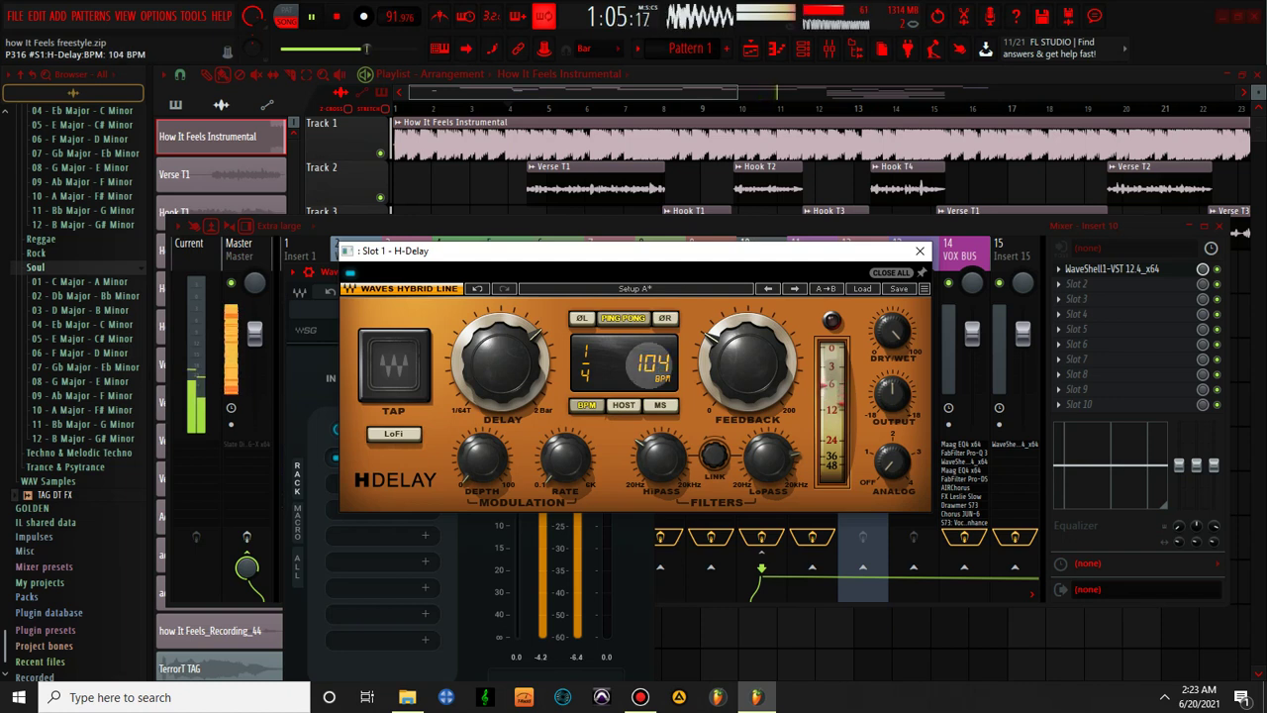
{"action": "left_click", "coordinate": [920, 250]}
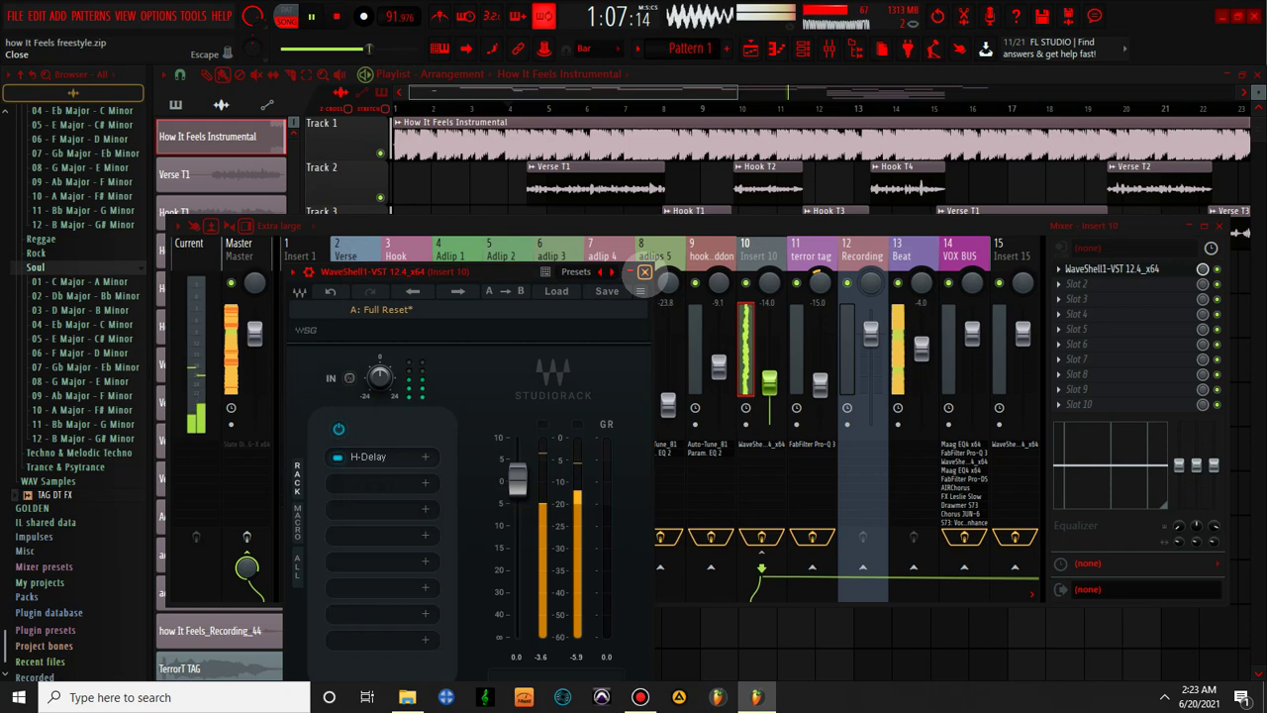
{"action": "left_click", "coordinate": [644, 271]}
- Raise Insert 10's volume to -7.0 dB and set its H-Delay LoPass filter to 4.20k
{"action": "left_click_drag", "start_coordinate": [770, 381], "coordinate": [769, 358]}
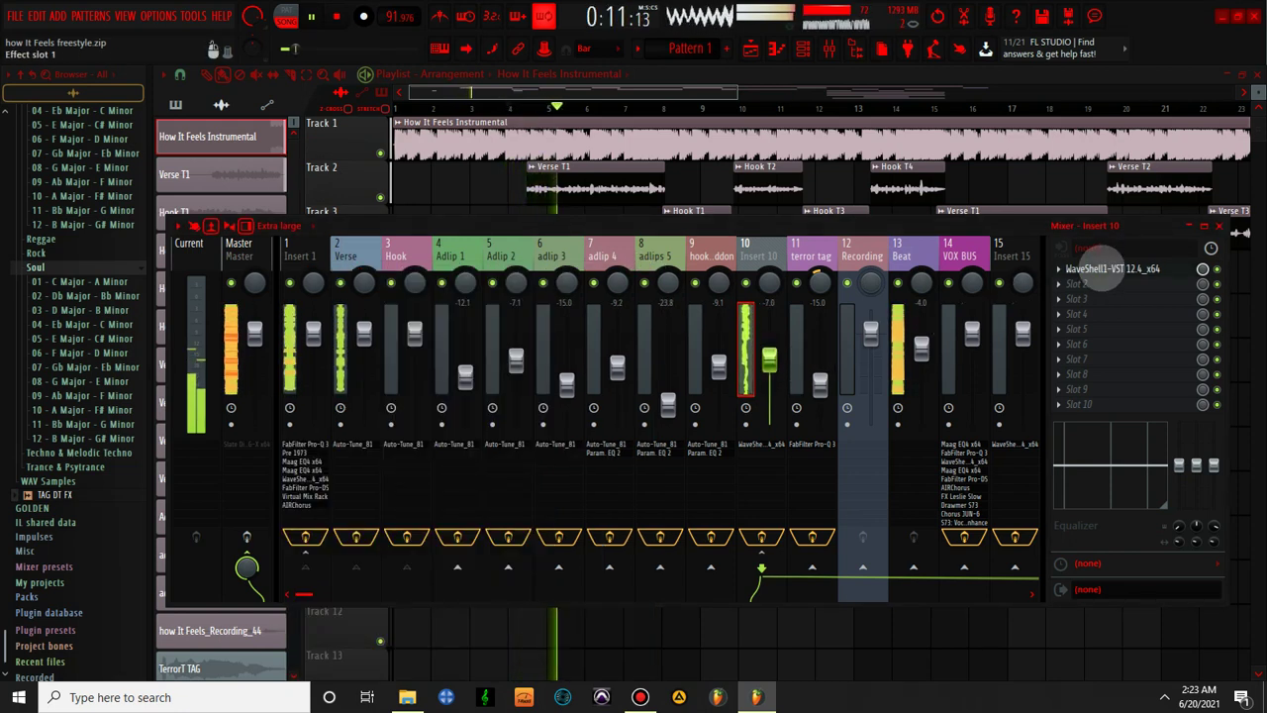
{"action": "left_click", "coordinate": [1108, 270]}
{"action": "left_click", "coordinate": [386, 451]}
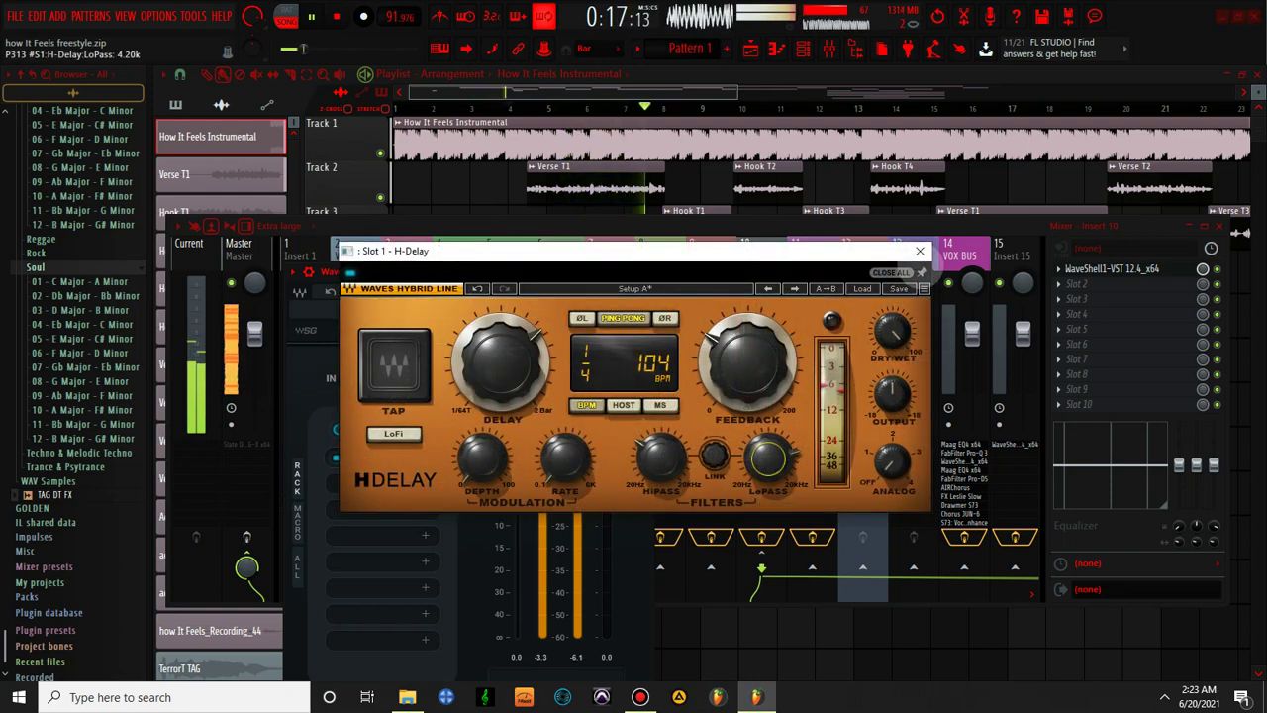
{"action": "left_click", "coordinate": [919, 250]}
{"action": "left_click", "coordinate": [652, 276]}
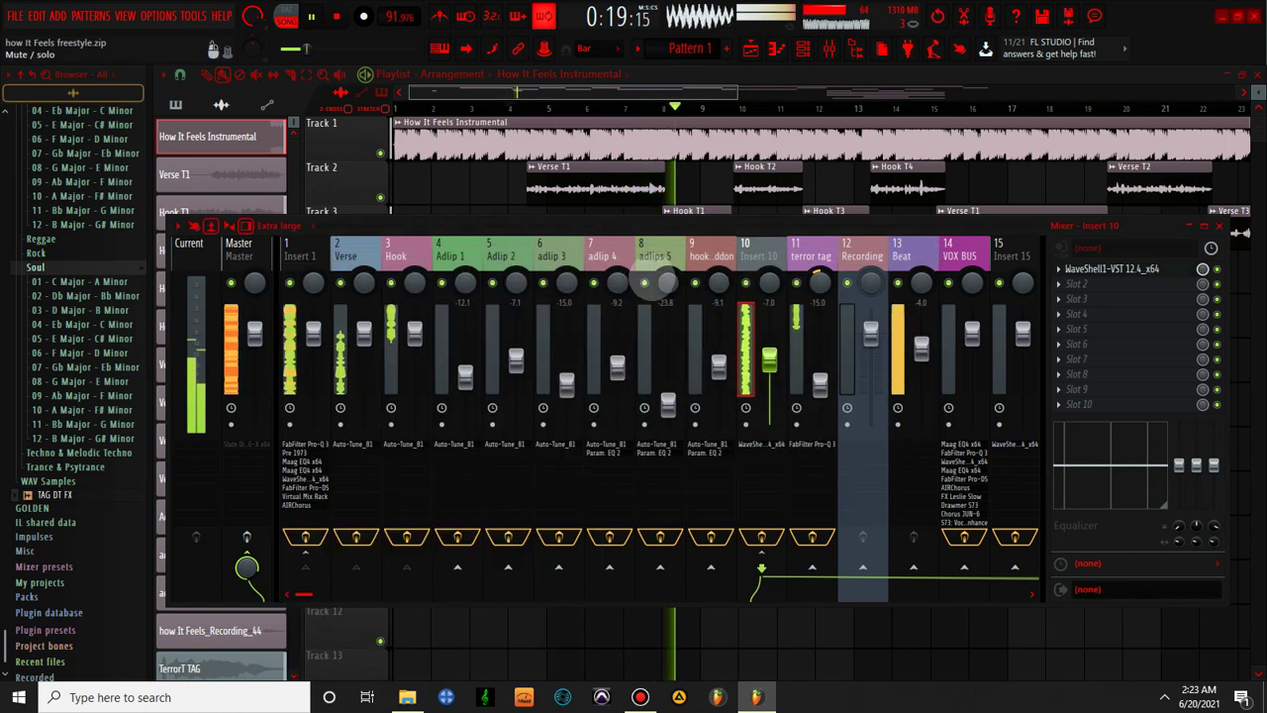
- Lower Insert 10's volume to -14.0 dB while the song plays
{"action": "left_click_drag", "start_coordinate": [769, 359], "coordinate": [769, 378]}
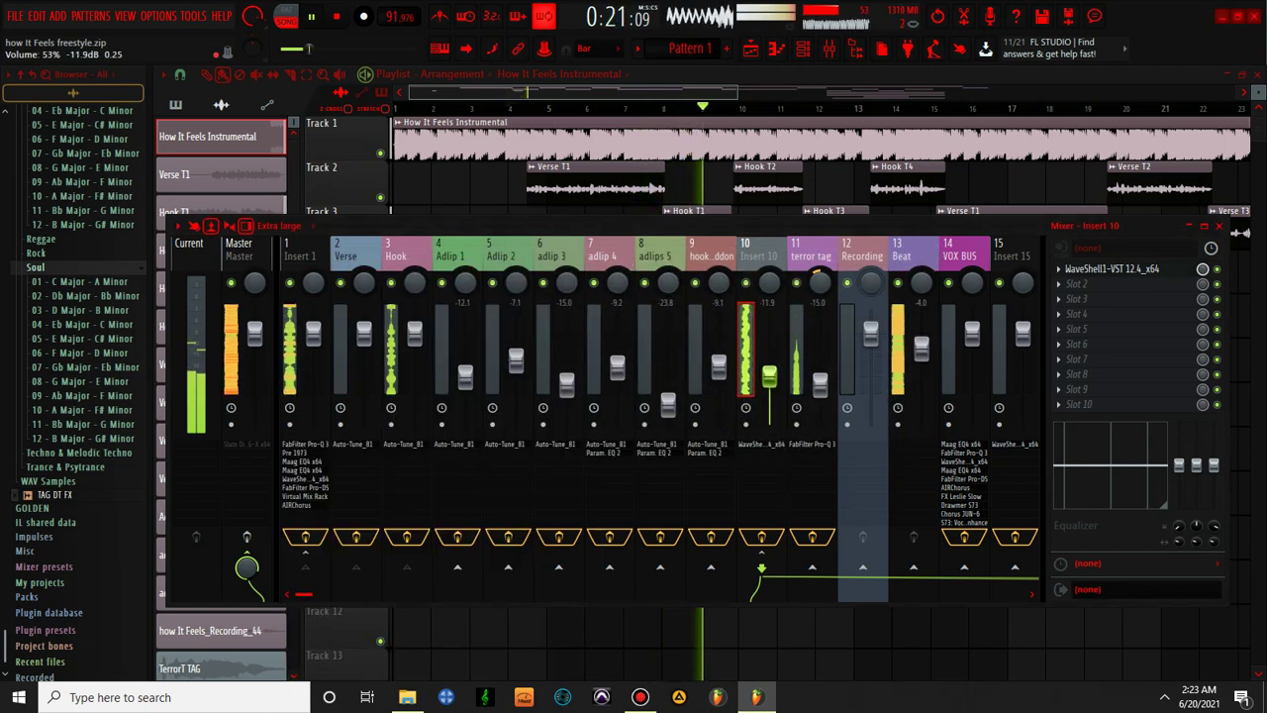
{"action": "left_click_drag", "start_coordinate": [769, 380], "coordinate": [769, 383]}
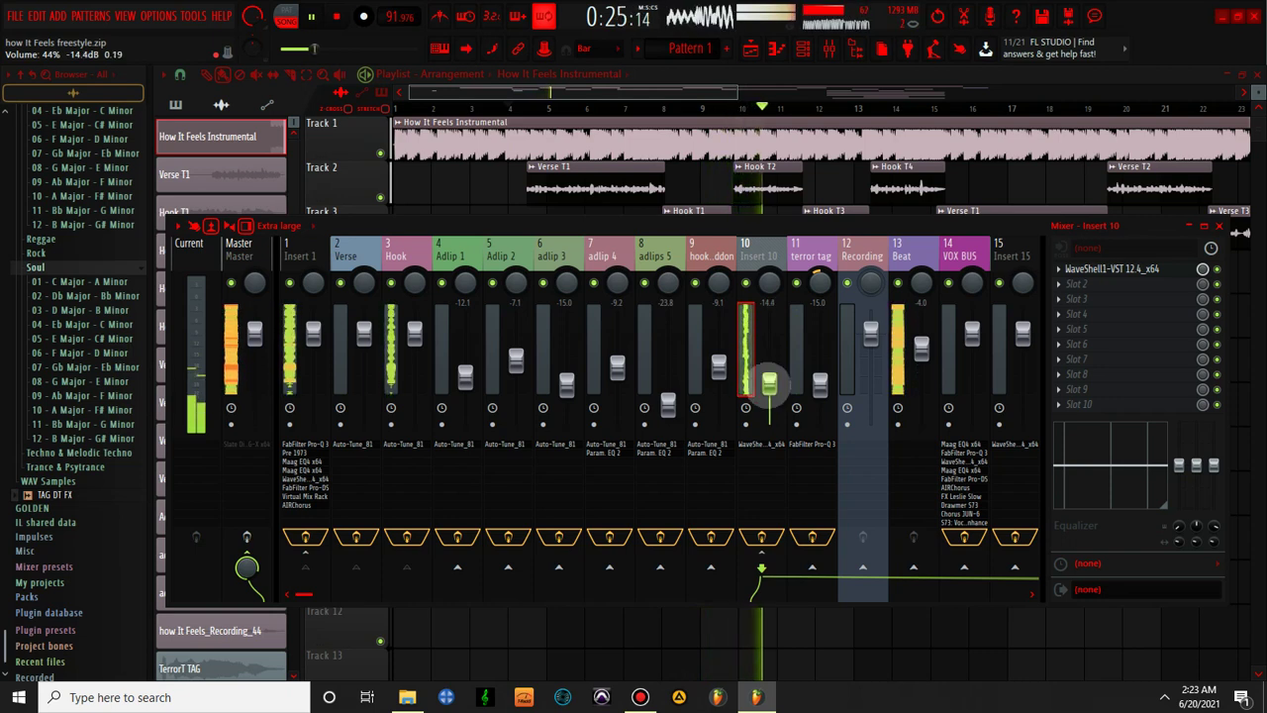
{"action": "left_click_drag", "start_coordinate": [769, 381], "coordinate": [769, 382]}
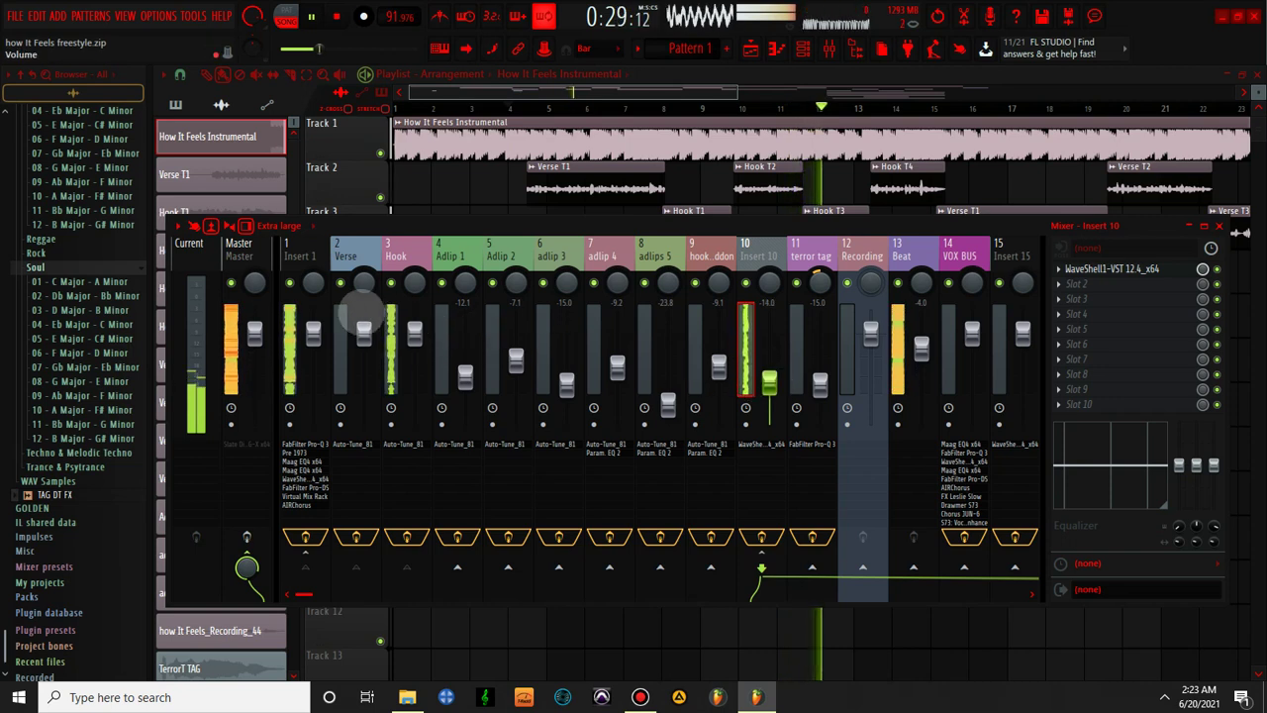
- Raise the Beat track's volume and reset it to its default level
{"action": "left_click", "coordinate": [302, 250]}
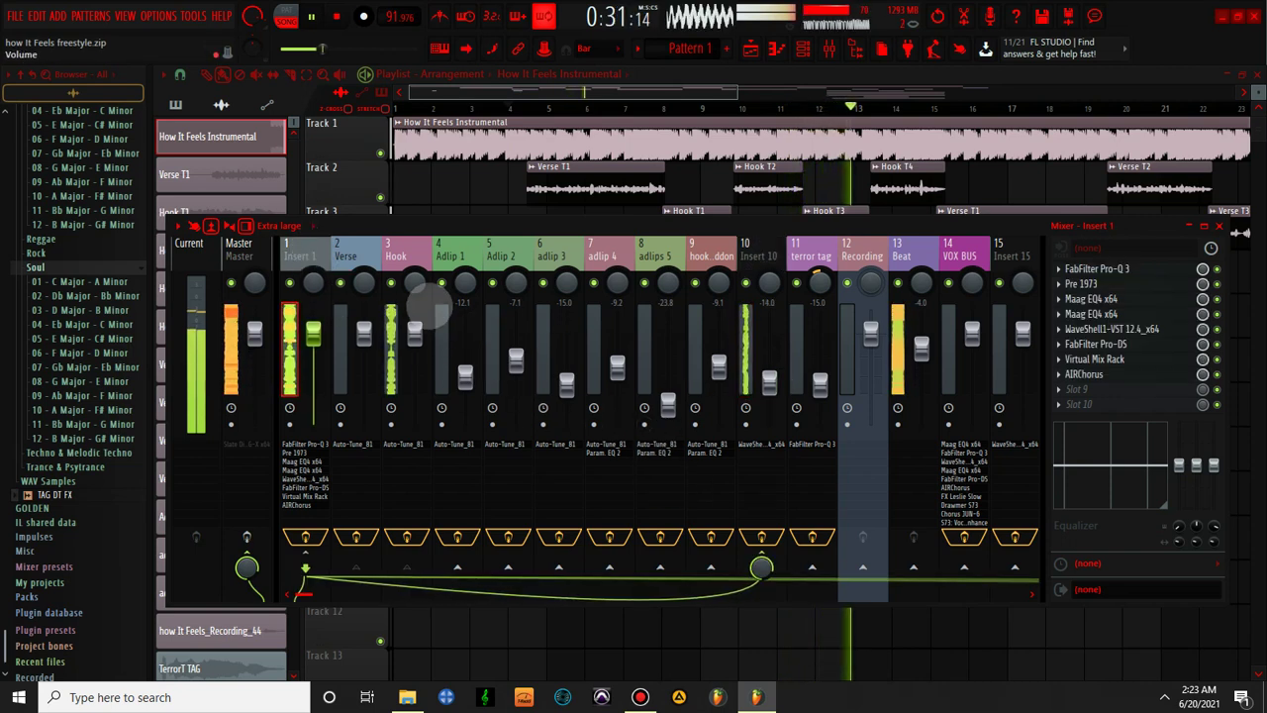
{"action": "left_click", "coordinate": [920, 344]}
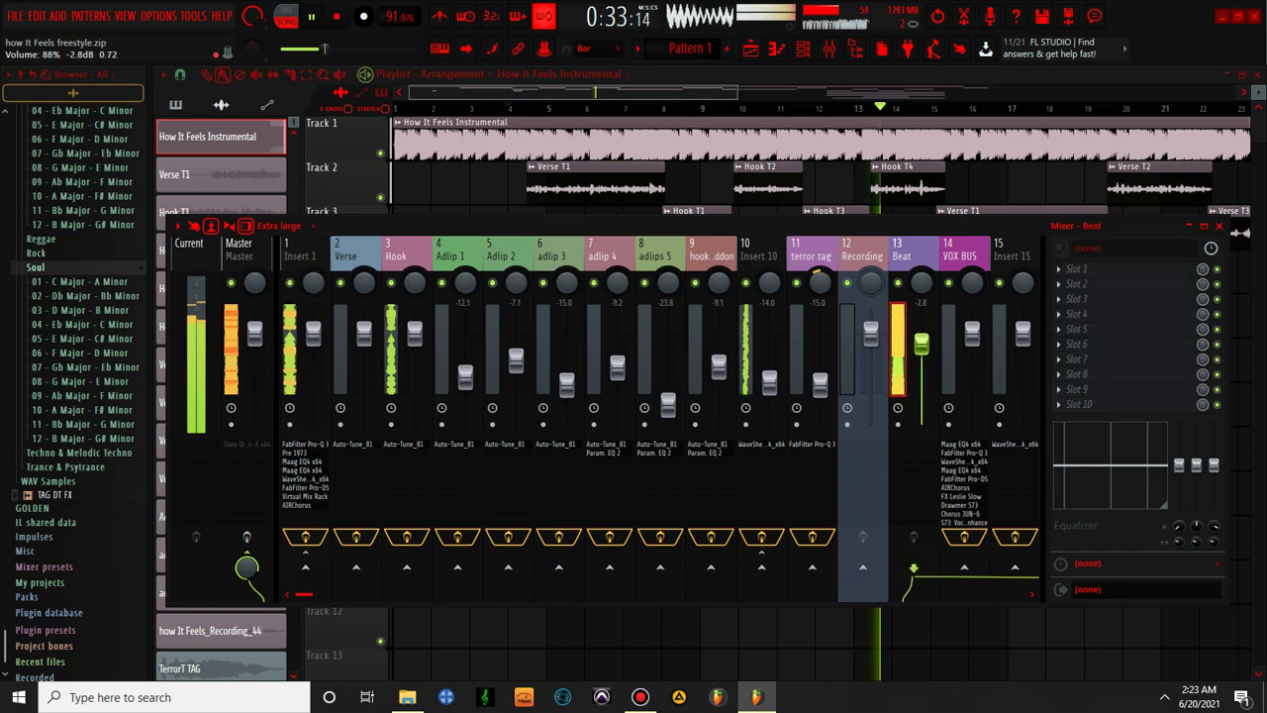
{"action": "right_click", "coordinate": [921, 342]}
{"action": "left_click", "coordinate": [931, 525]}
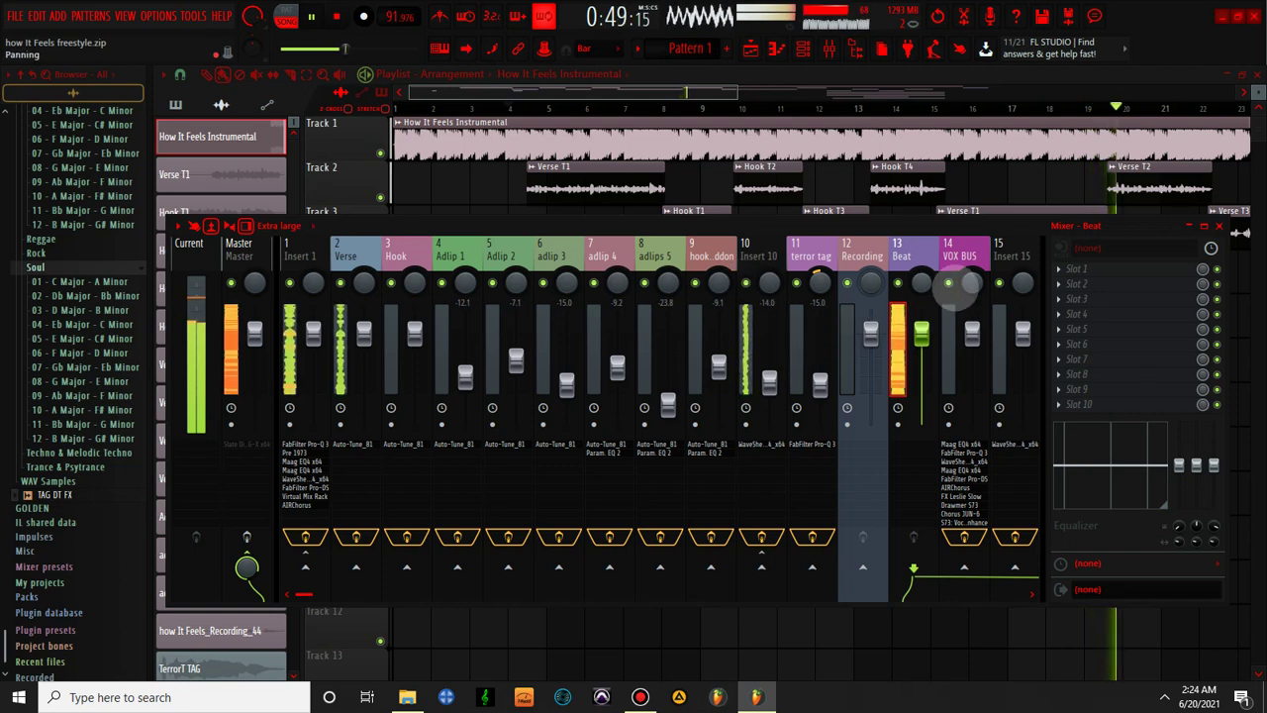
- Check Insert 15's StudioRack, load the Default mixer track state on the VOX BUS track and close the plugin window
{"action": "left_click", "coordinate": [1008, 266]}
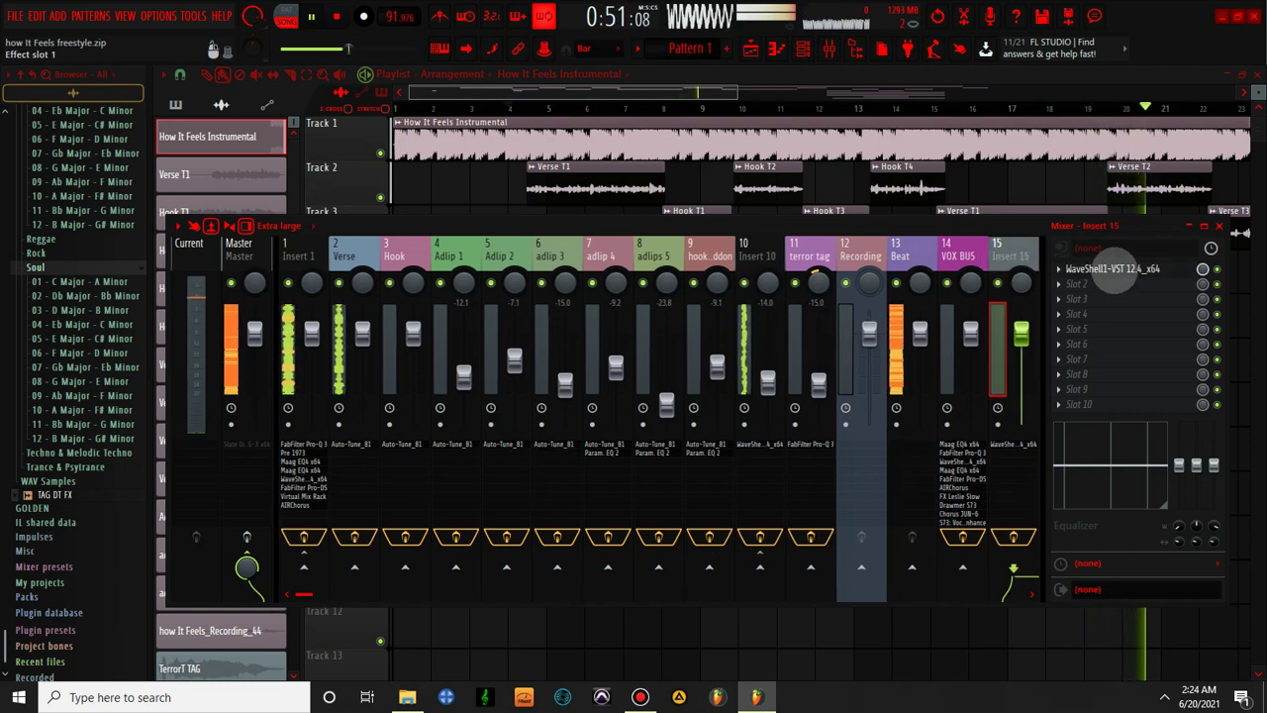
{"action": "left_click", "coordinate": [1113, 268]}
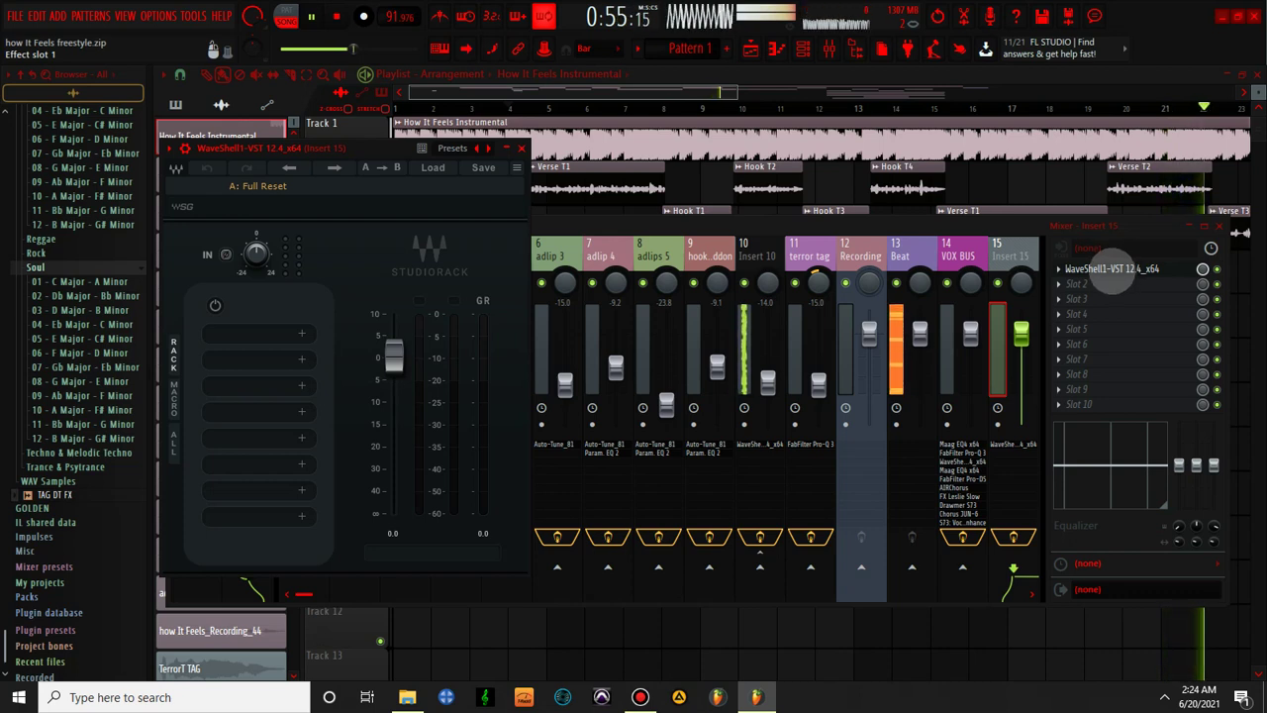
{"action": "left_click", "coordinate": [958, 253]}
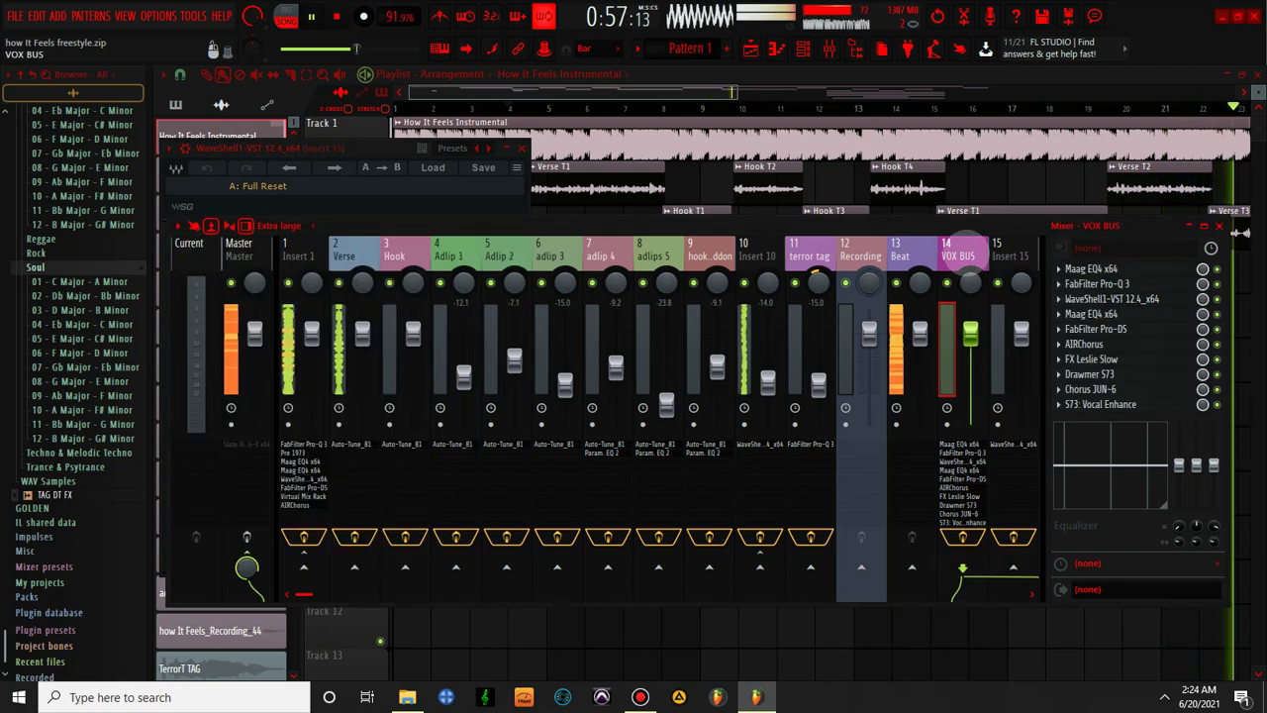
{"action": "right_click", "coordinate": [965, 249]}
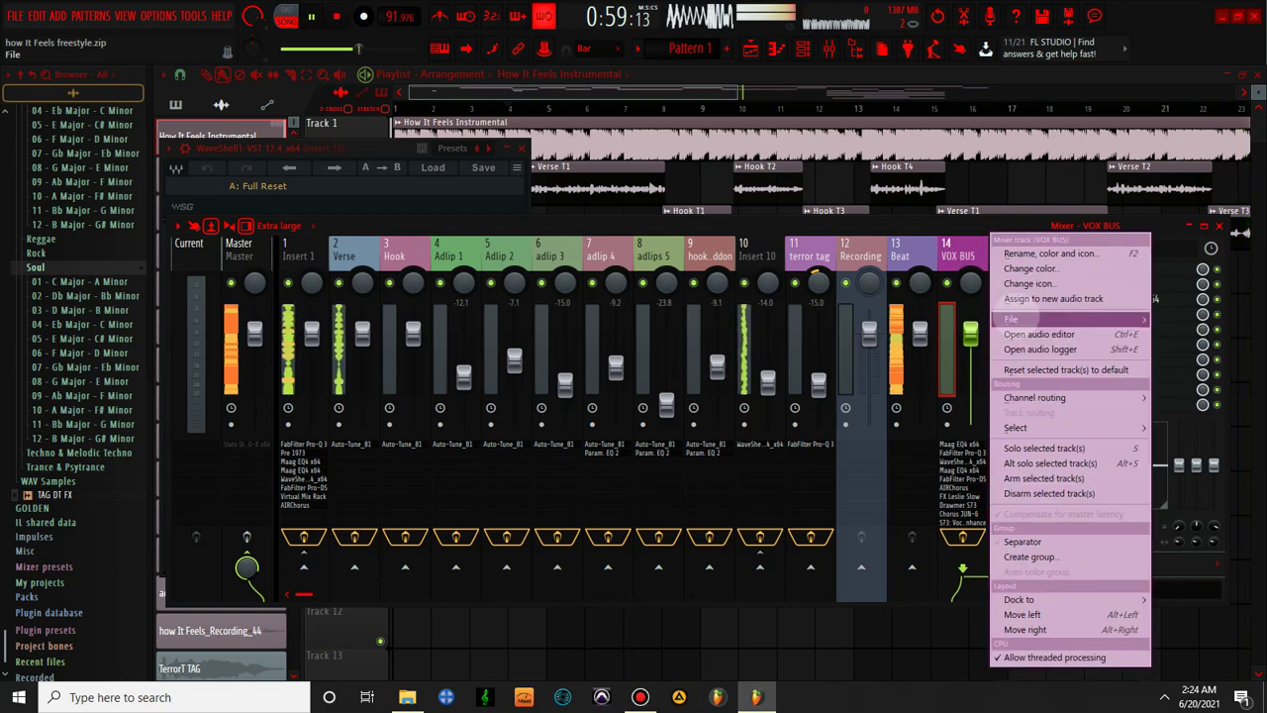
{"action": "mouse_move", "coordinate": [1015, 318]}
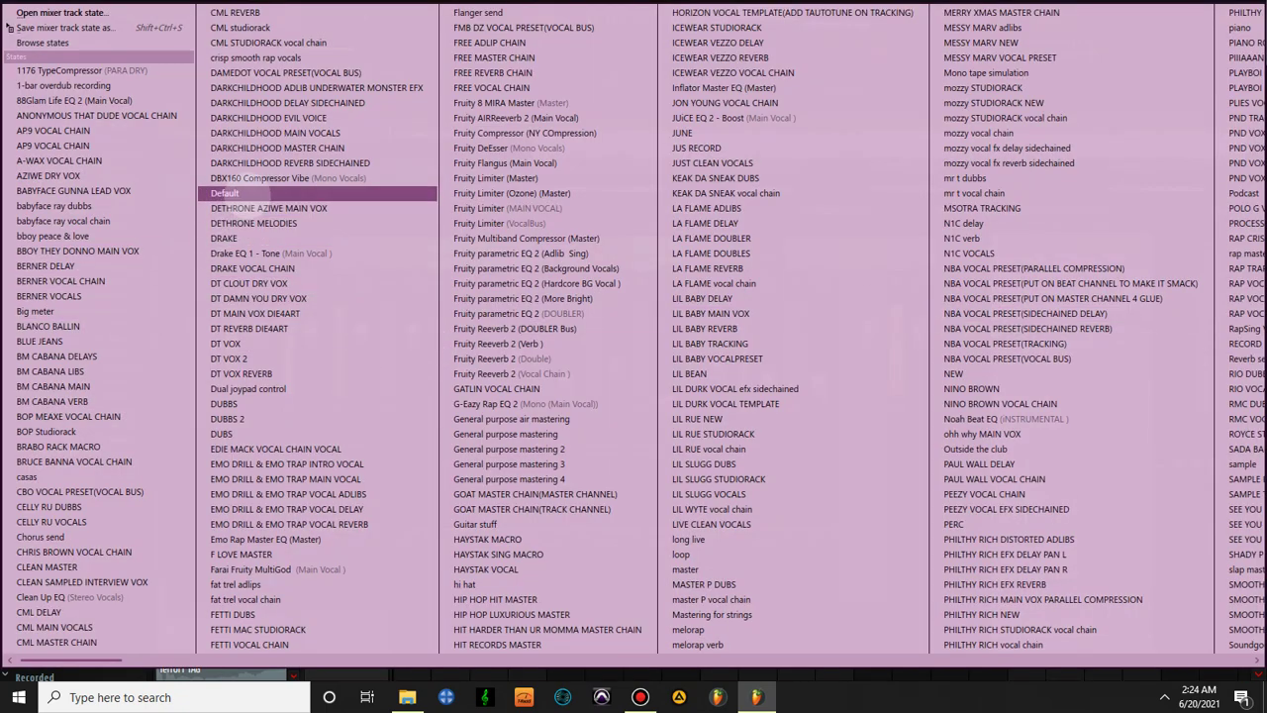
{"action": "left_click", "coordinate": [226, 194]}
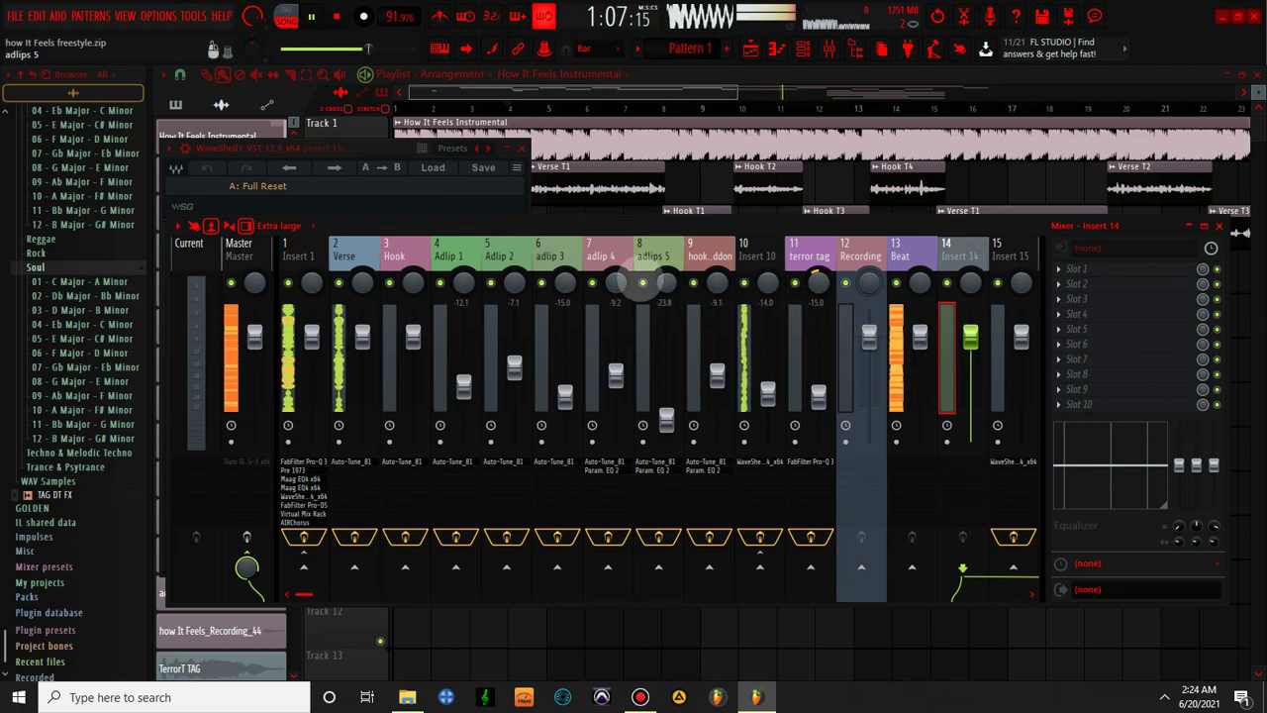
{"action": "left_click", "coordinate": [518, 146]}
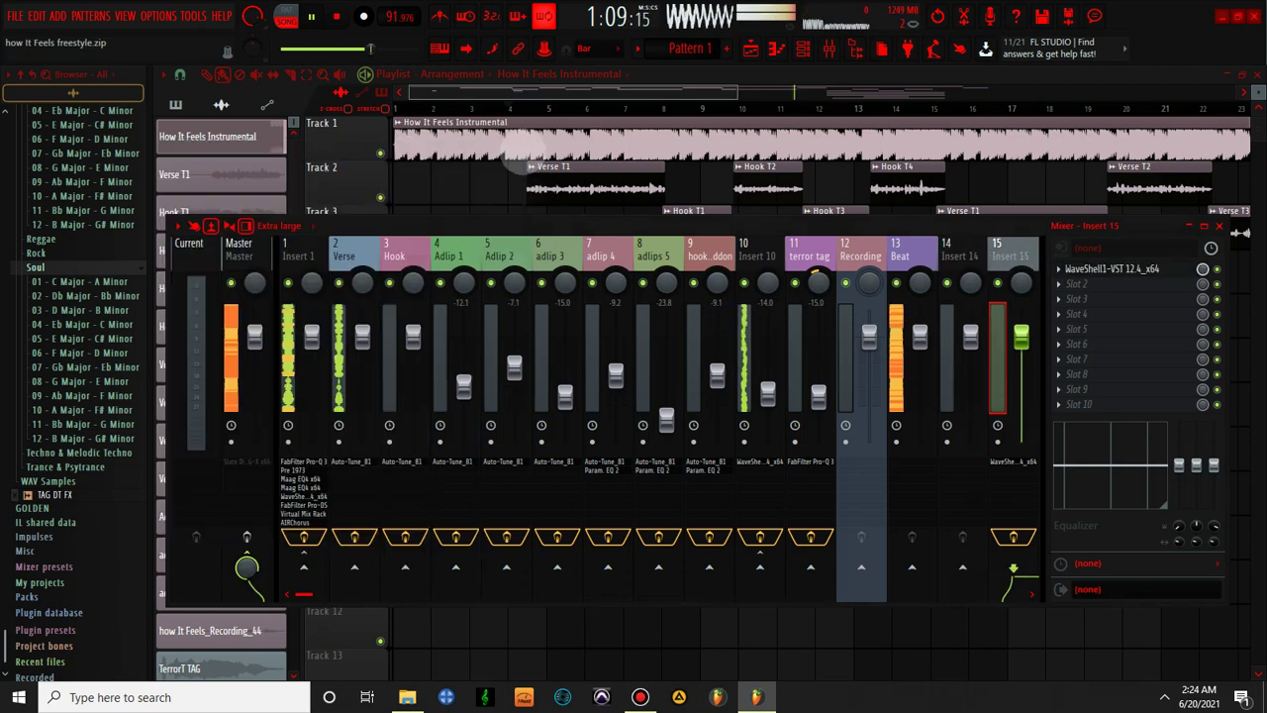
- Adjust the L2 threshold in Insert 1's StudioRack and close the plugin windows
{"action": "left_click", "coordinate": [312, 277]}
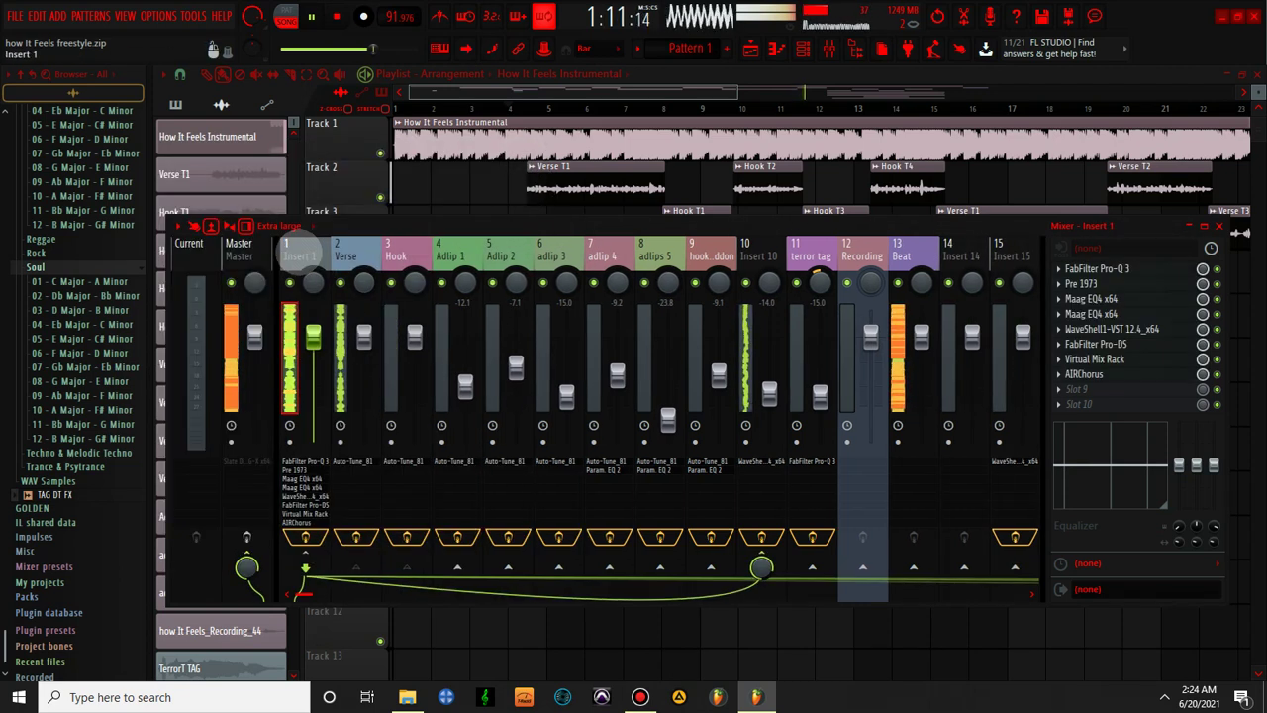
{"action": "left_click", "coordinate": [1109, 329]}
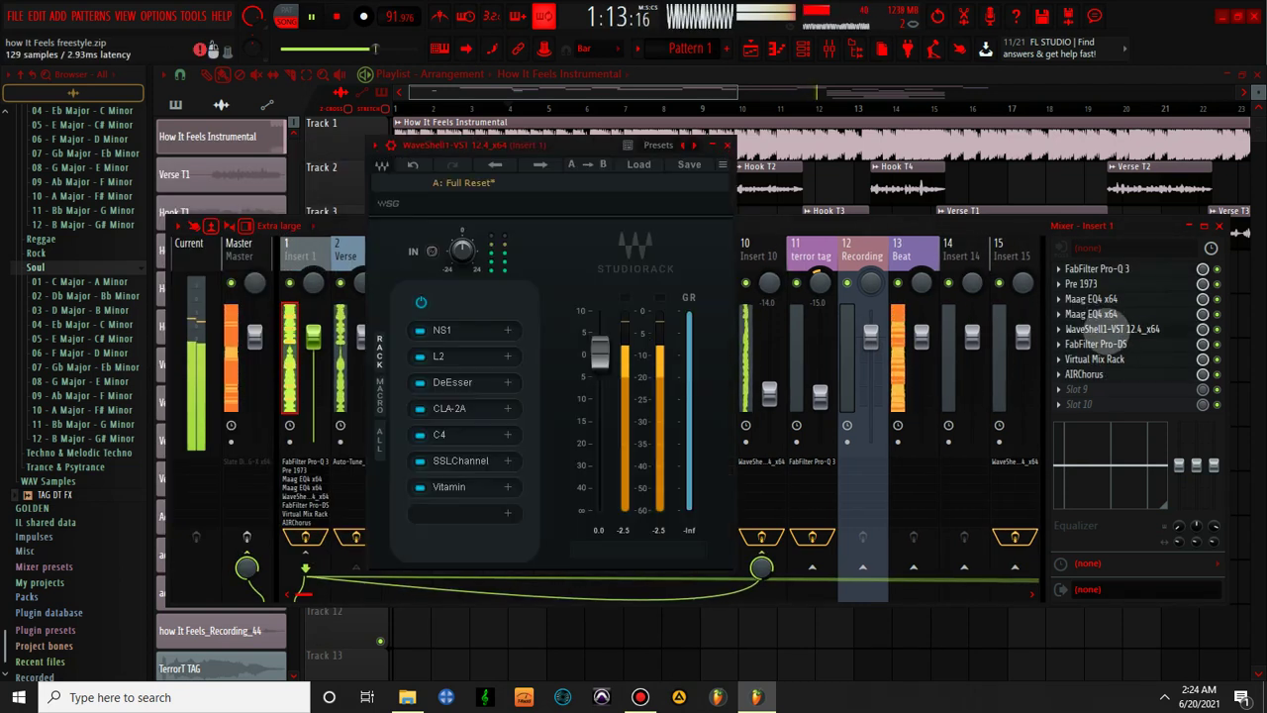
{"action": "left_click", "coordinate": [436, 356]}
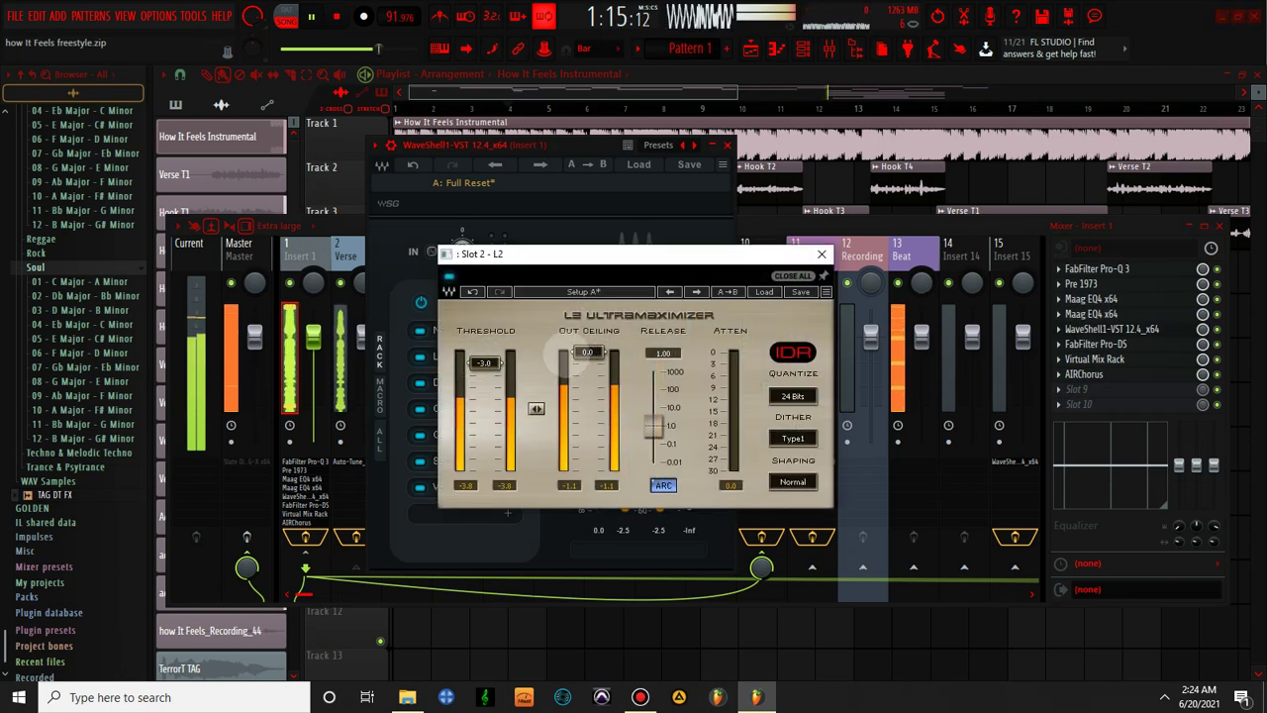
{"action": "left_click_drag", "start_coordinate": [483, 364], "coordinate": [483, 364]}
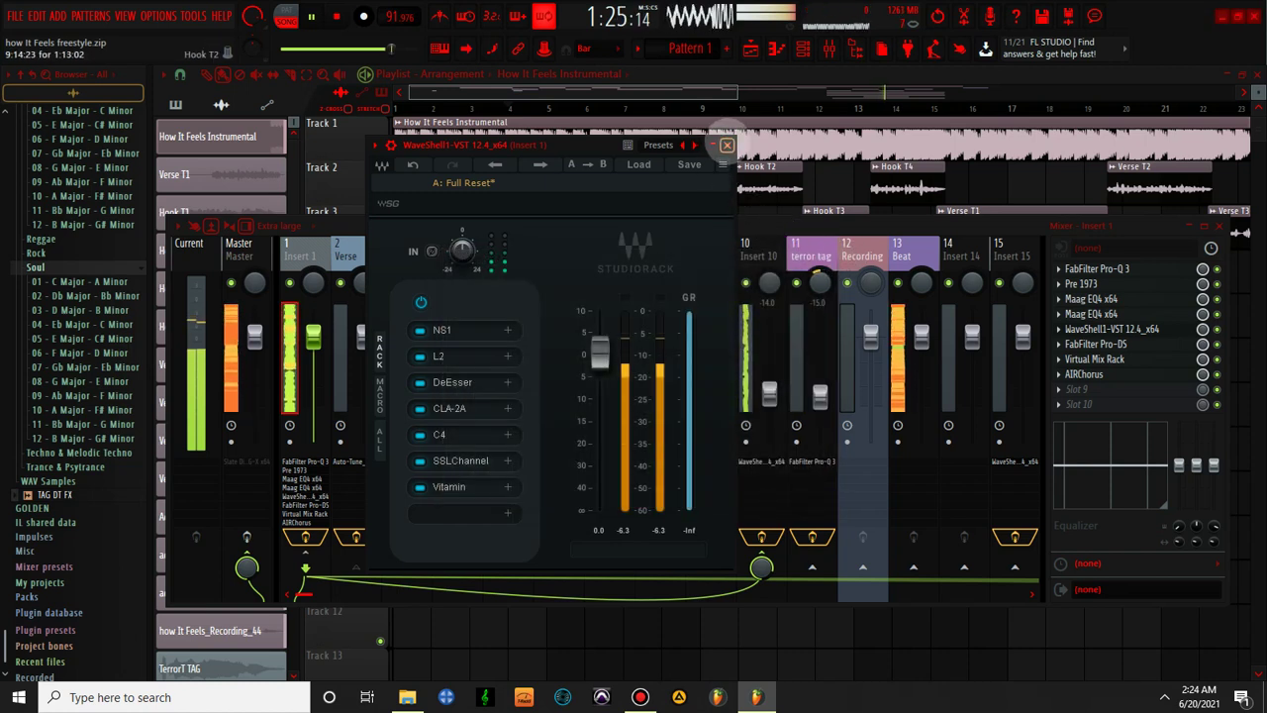
{"action": "left_click", "coordinate": [727, 144]}
- Open the H-Delay in Insert 10's StudioRack and set its HiPass filter to 158
{"action": "left_click", "coordinate": [755, 242]}
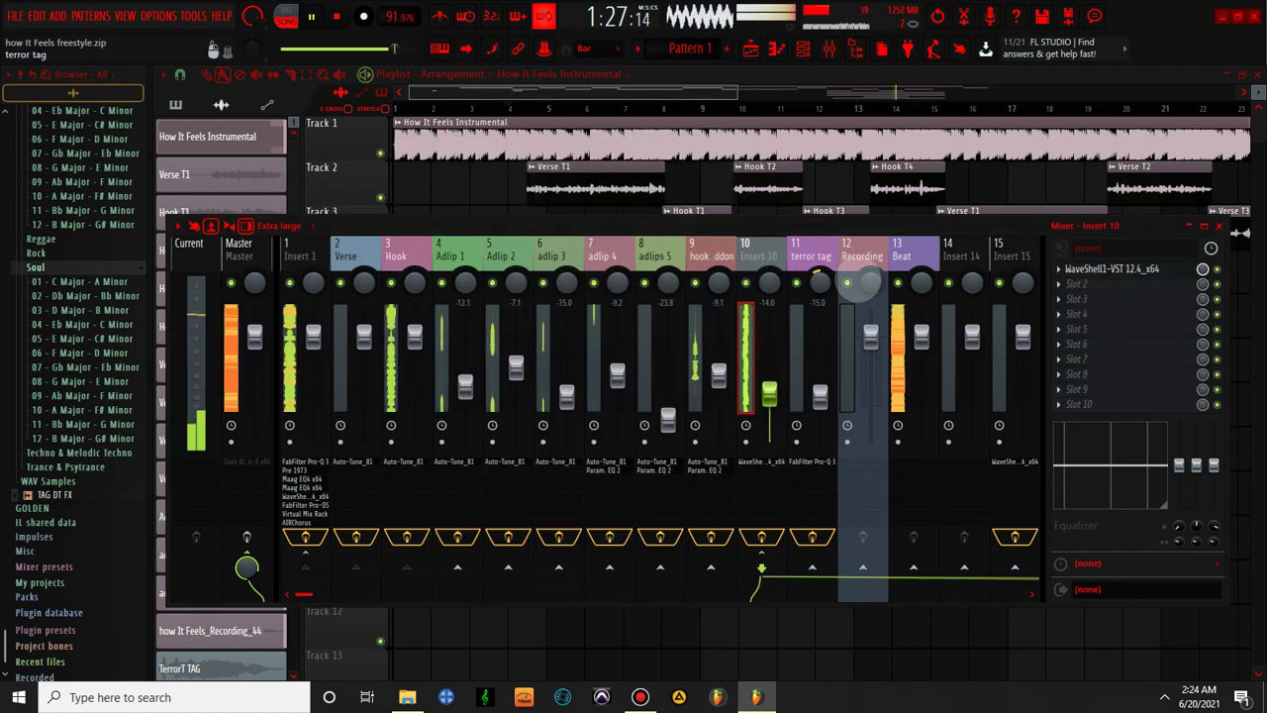
{"action": "left_click", "coordinate": [1109, 269]}
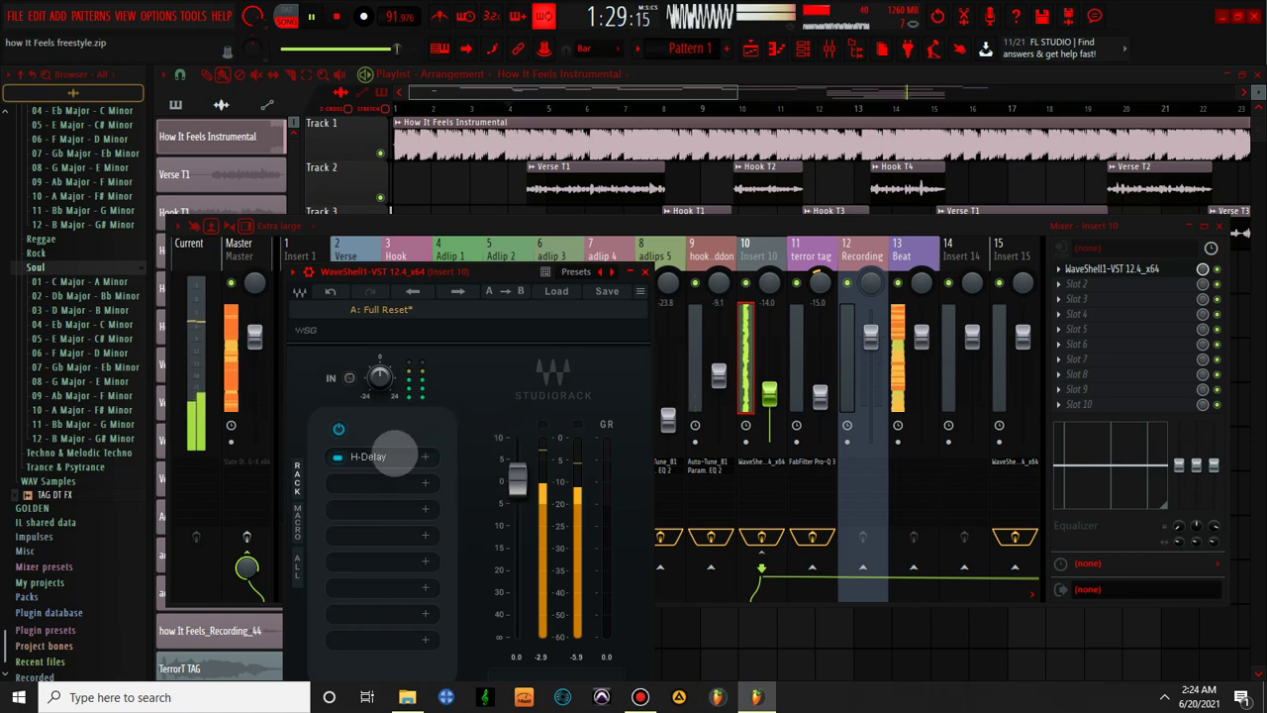
{"action": "left_click", "coordinate": [393, 456]}
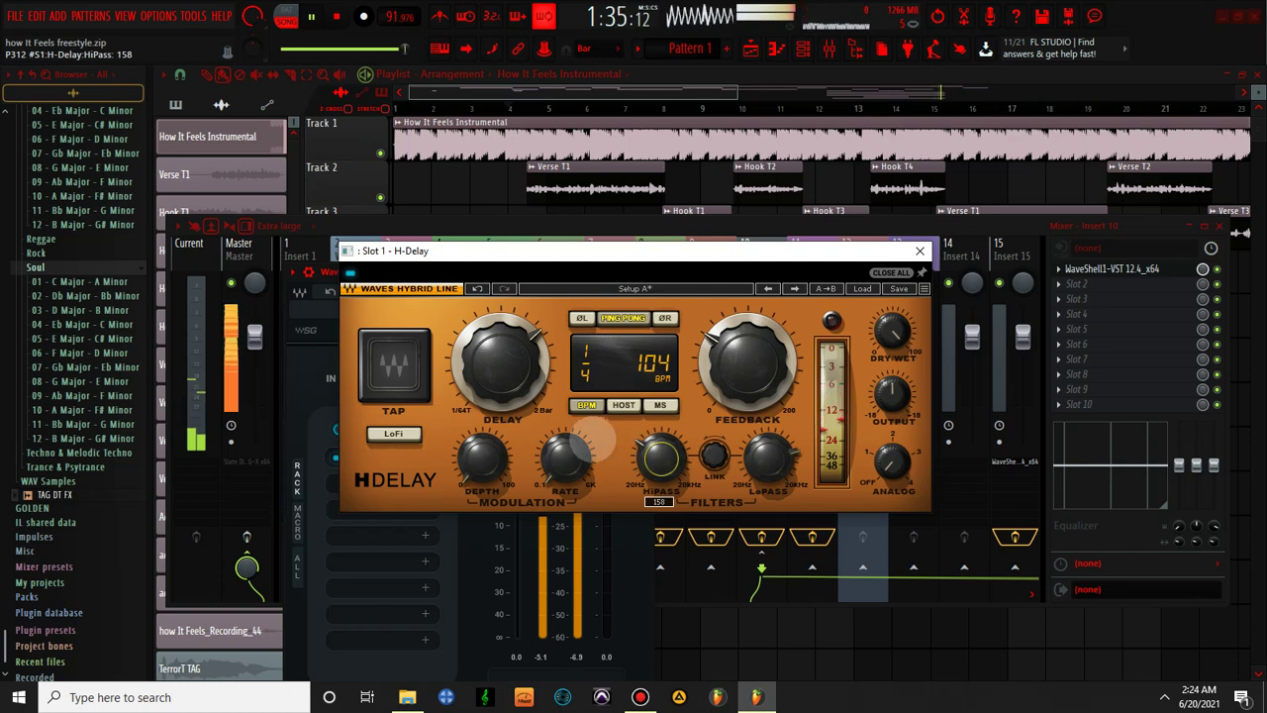
- Audition a 1/2 delay time on Insert 10's H-Delay, return it to 1/4 and close the plugin windows
{"action": "scroll", "coordinate": [500, 361], "scroll_direction": "up", "scroll_amount": 1}
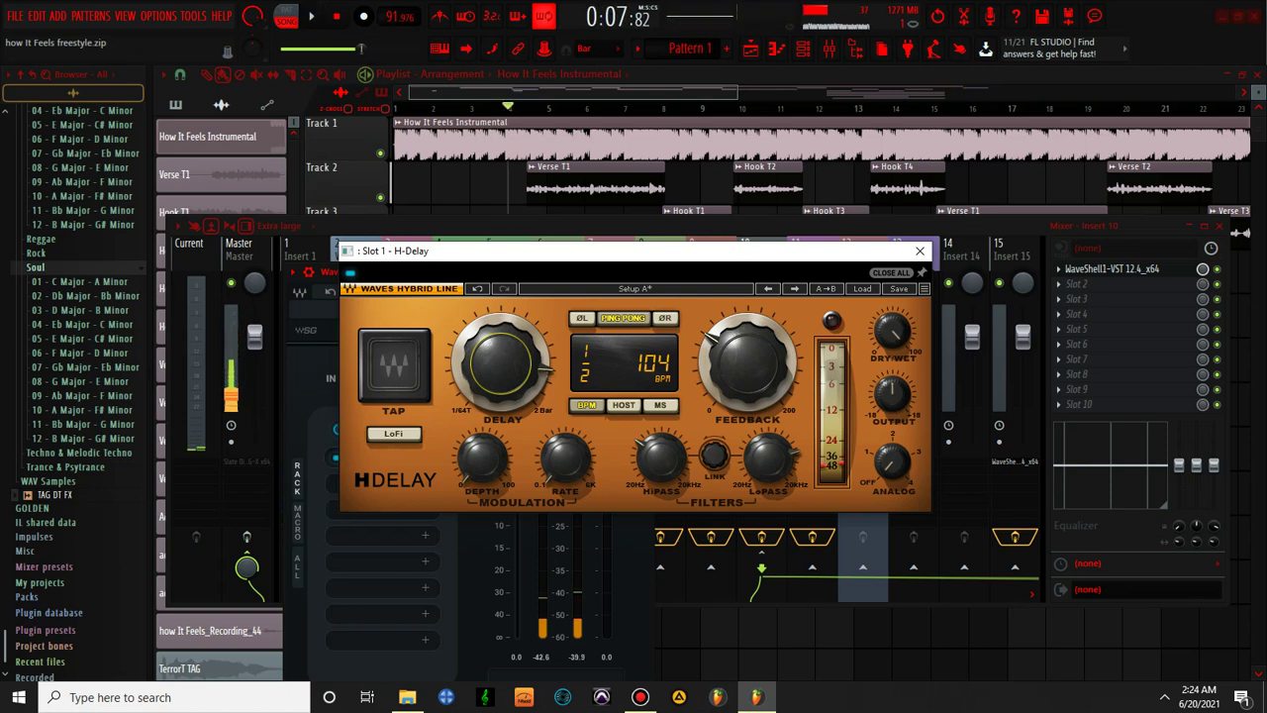
{"action": "key", "text": "space"}
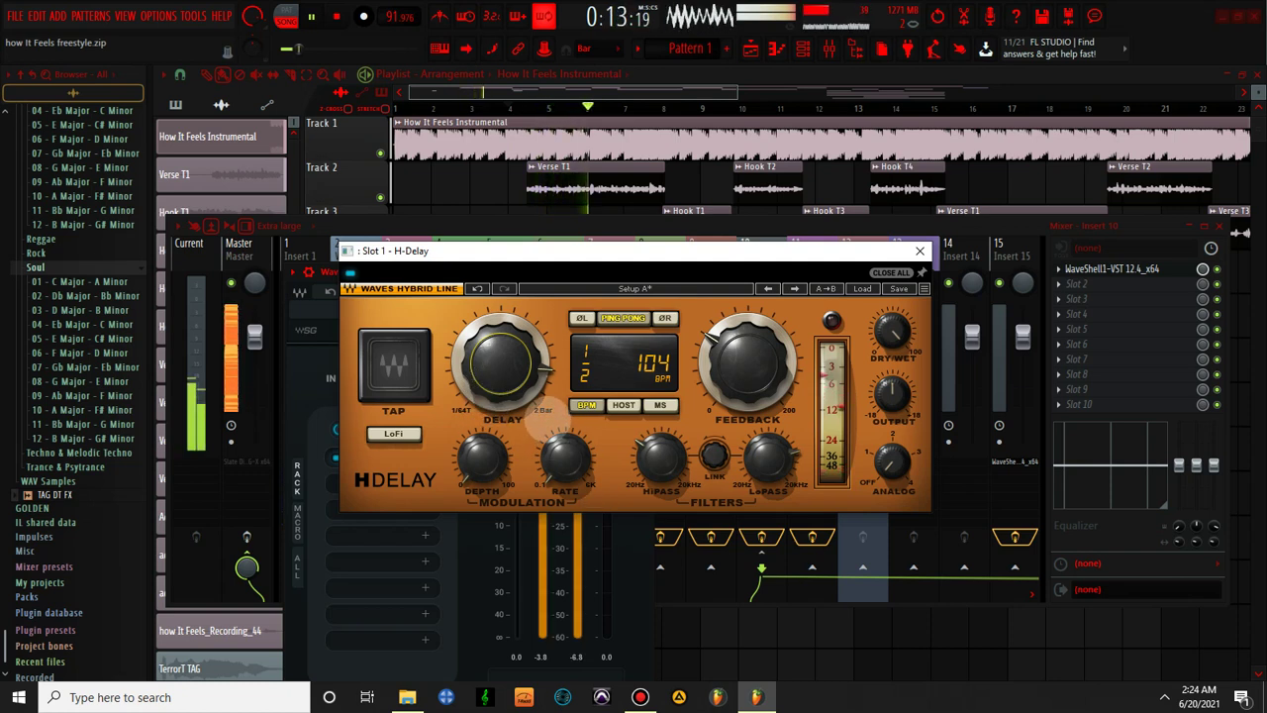
{"action": "scroll", "coordinate": [505, 364], "scroll_direction": "down", "scroll_amount": 1}
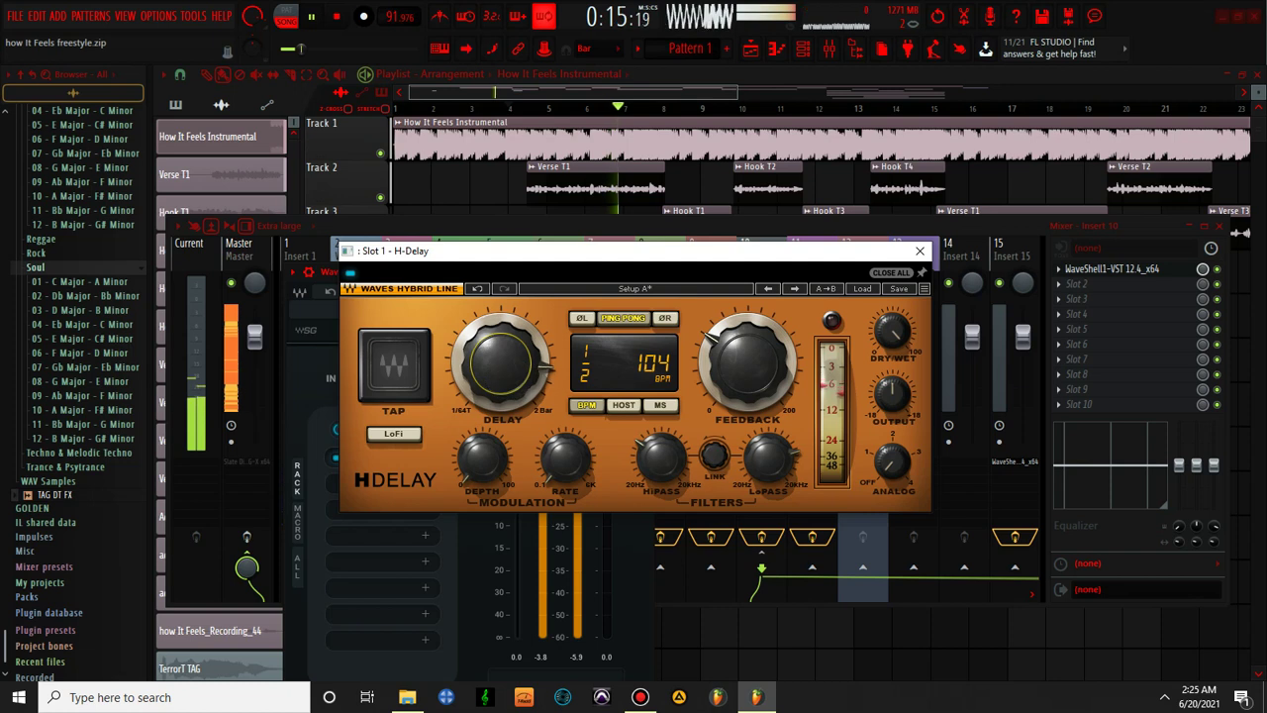
{"action": "key", "text": "space"}
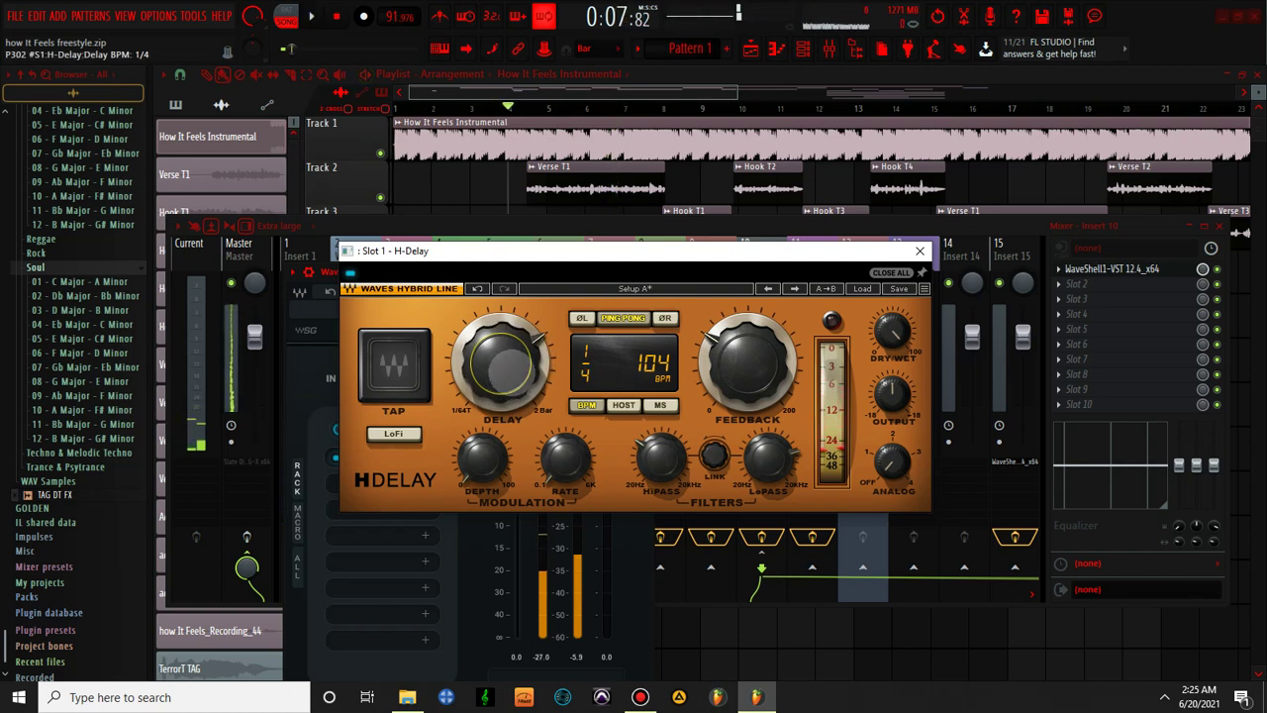
{"action": "key", "text": "space"}
{"action": "left_click", "coordinate": [920, 251]}
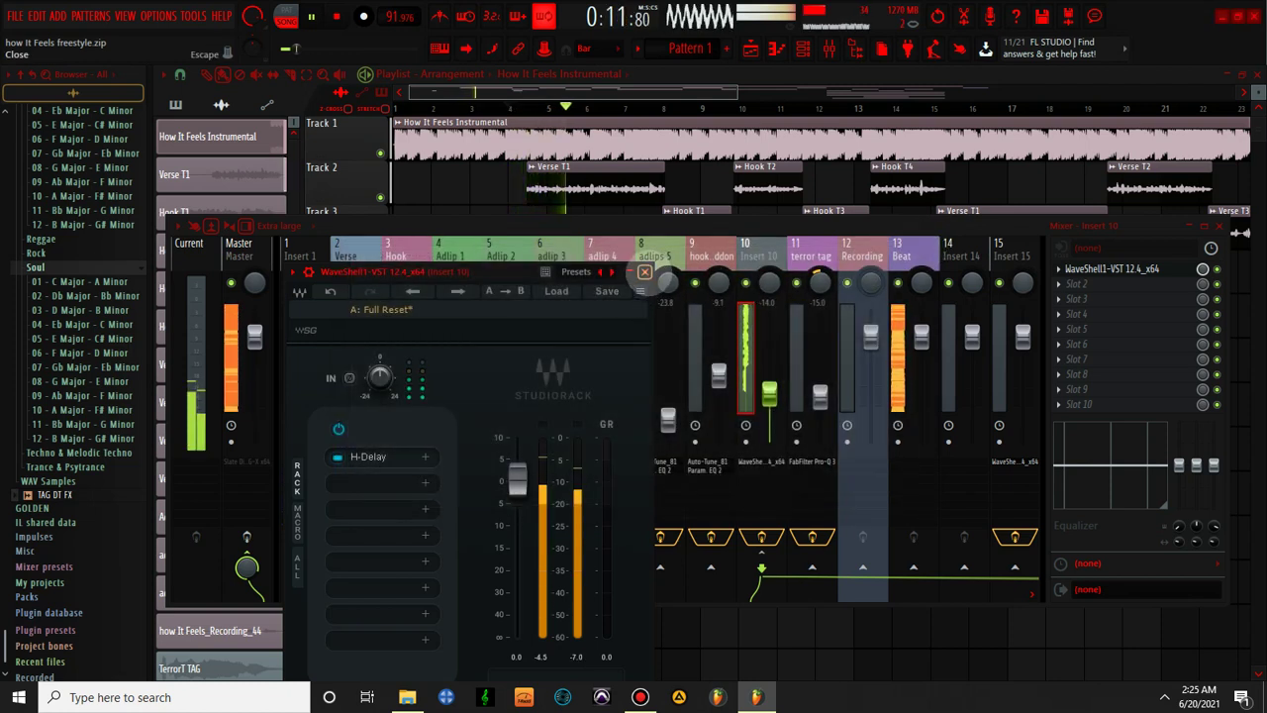
{"action": "left_click", "coordinate": [644, 271]}
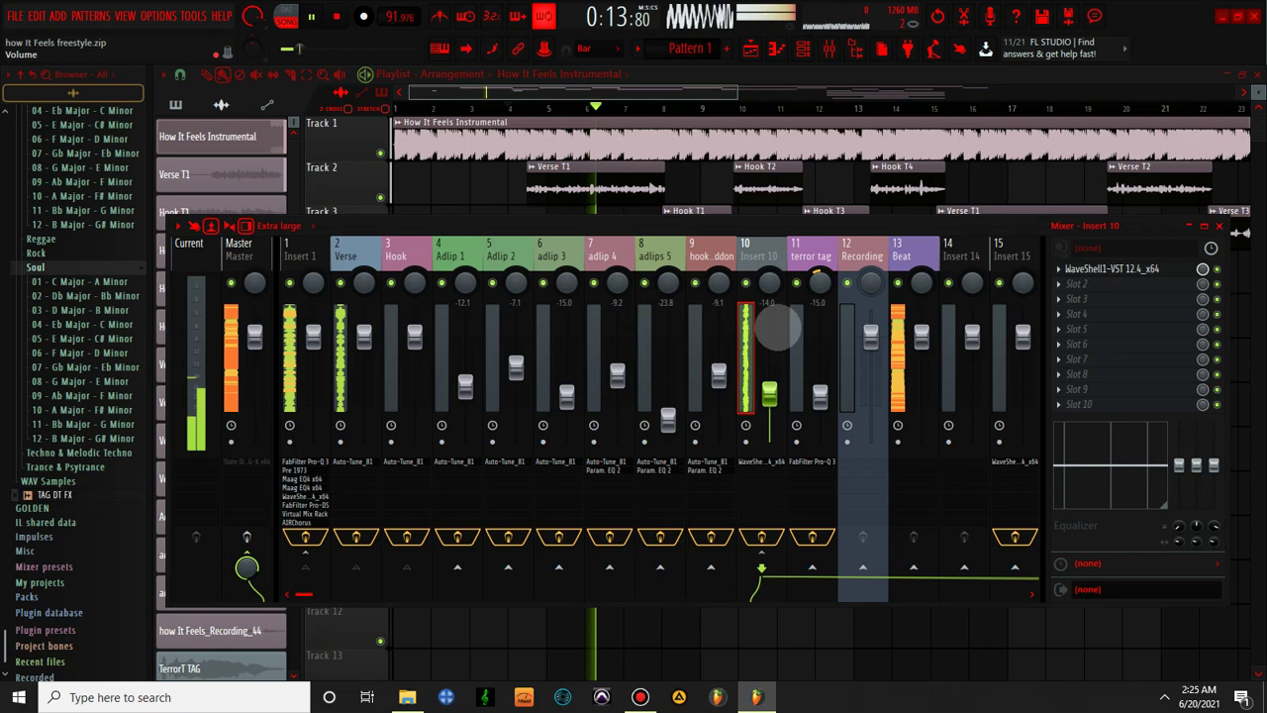
- Rename mixer track Insert 10 as DELAYS and give it a yellow colour
{"action": "right_click", "coordinate": [758, 253]}
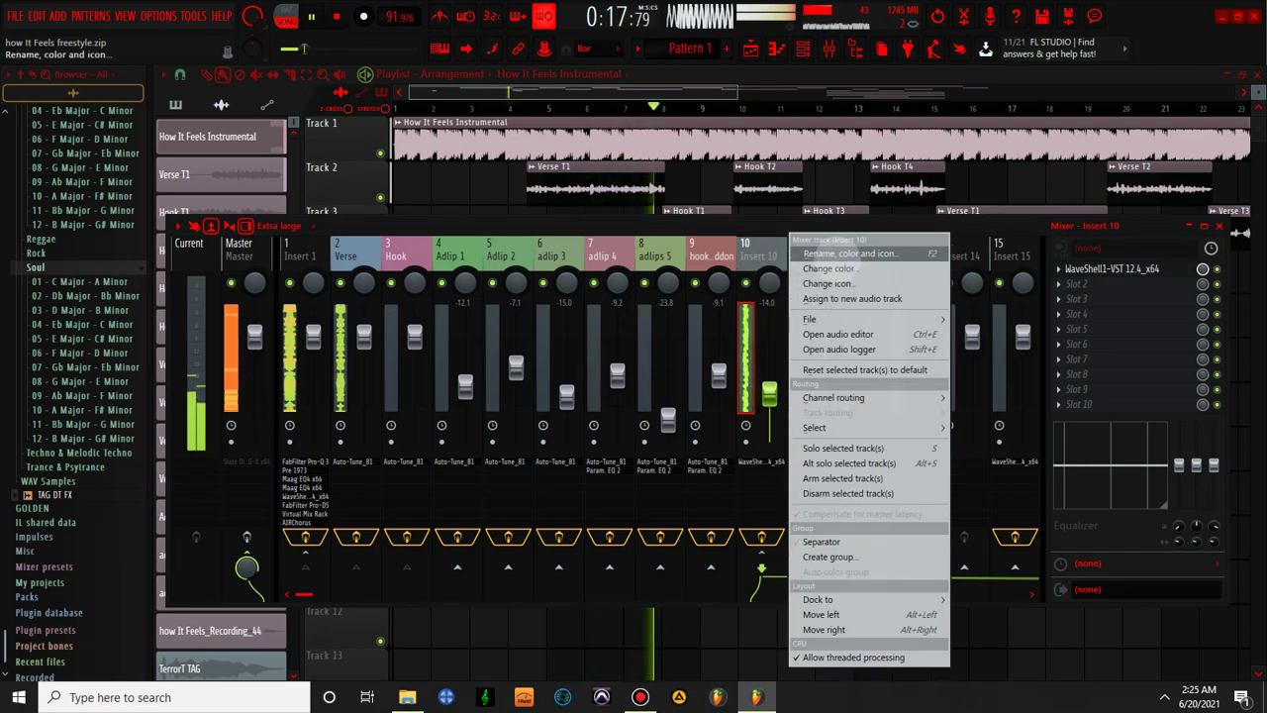
{"action": "left_click", "coordinate": [849, 253]}
{"action": "type", "text": "DE"}
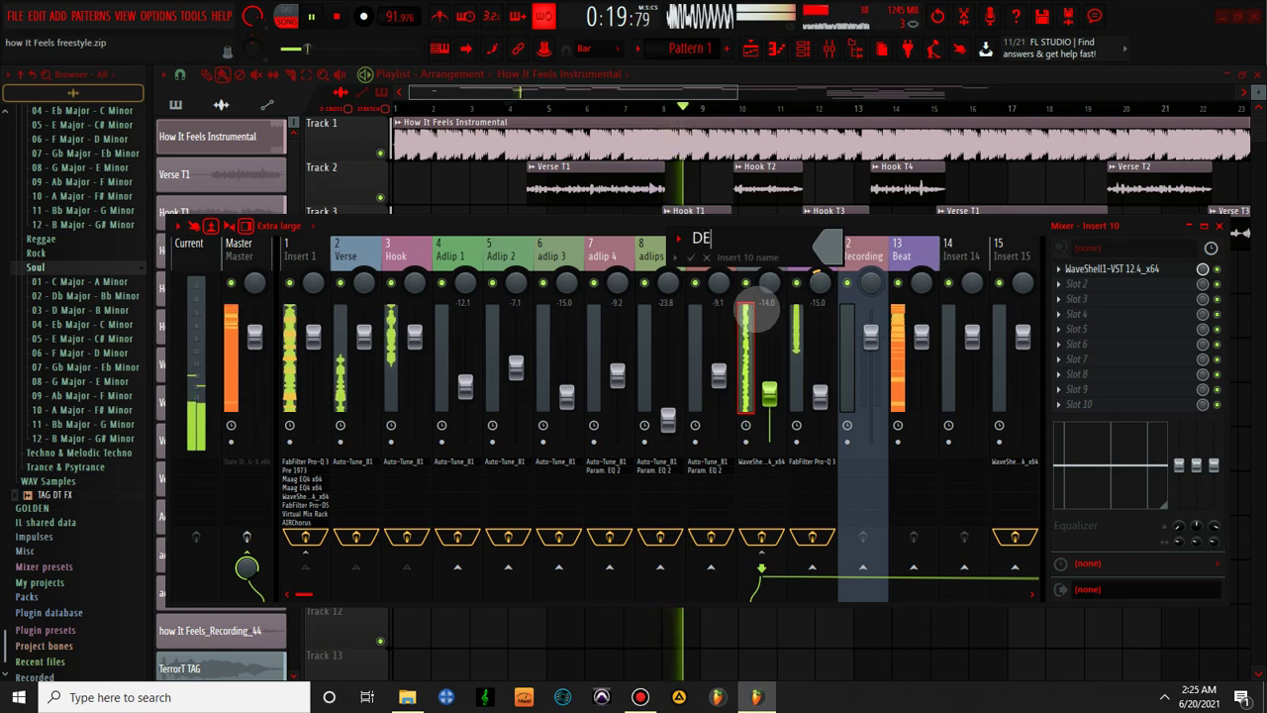
{"action": "type", "text": "LAY"}
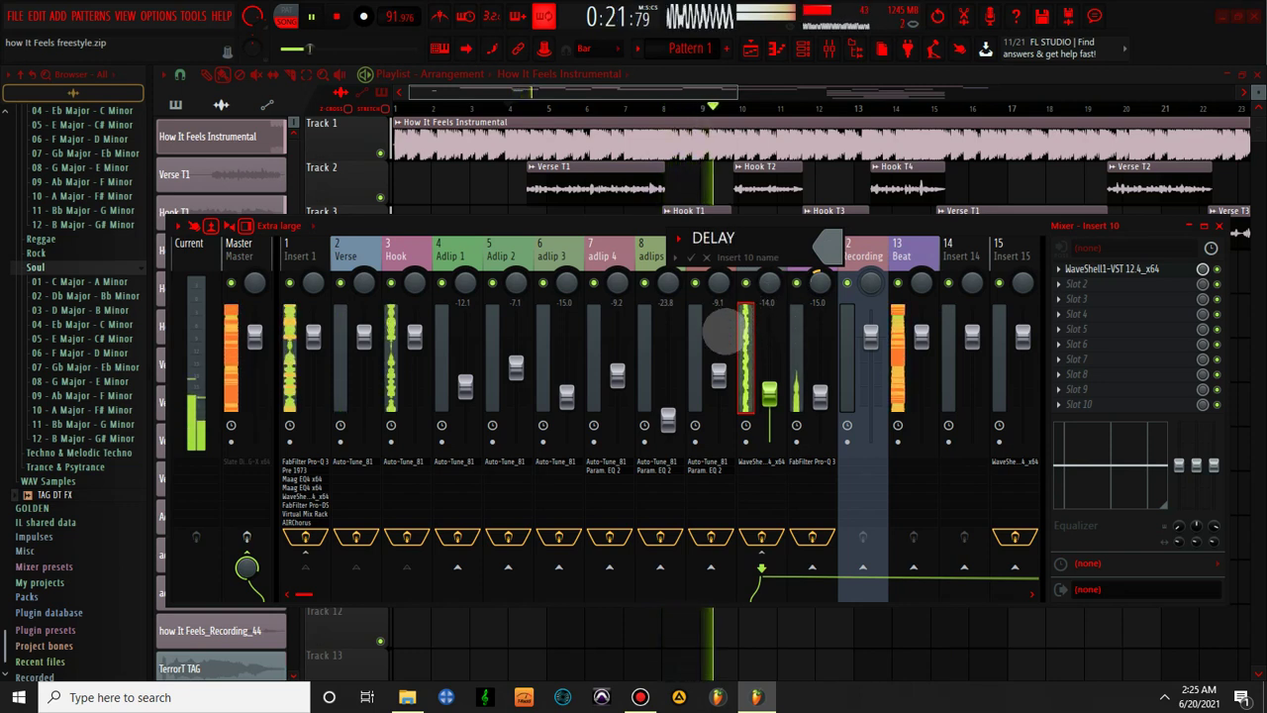
{"action": "type", "text": "S"}
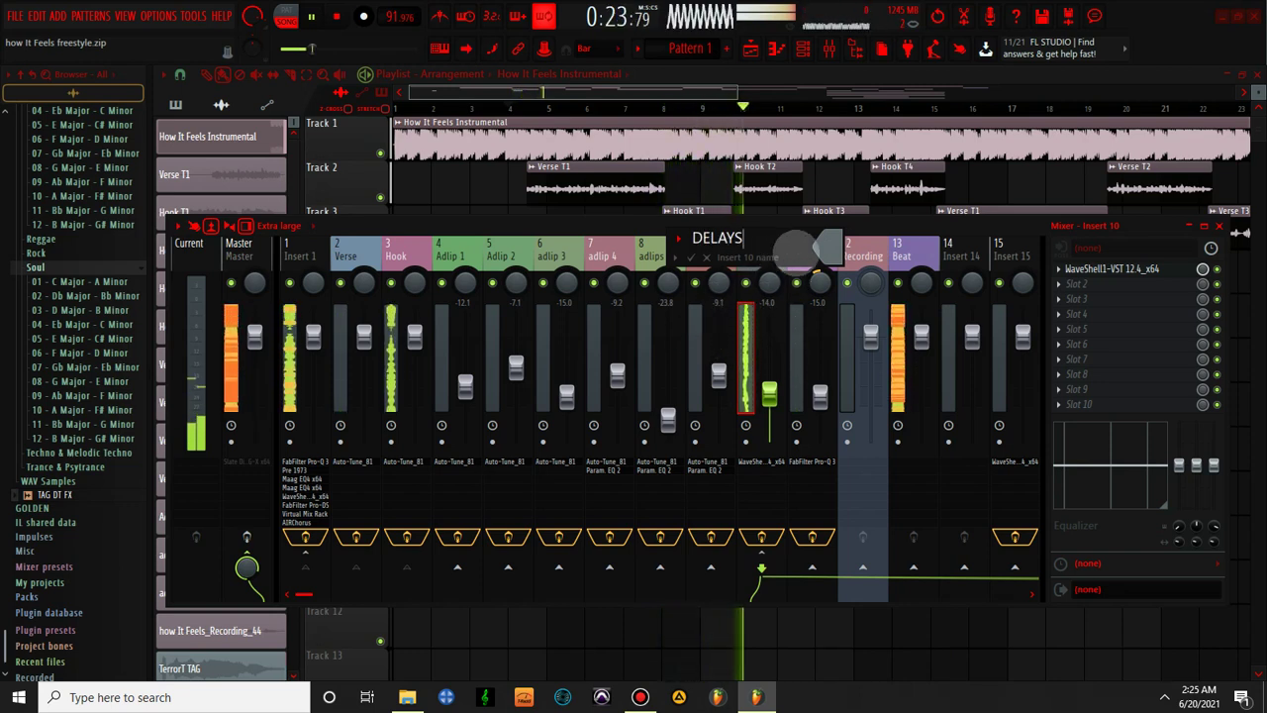
{"action": "left_click", "coordinate": [829, 247]}
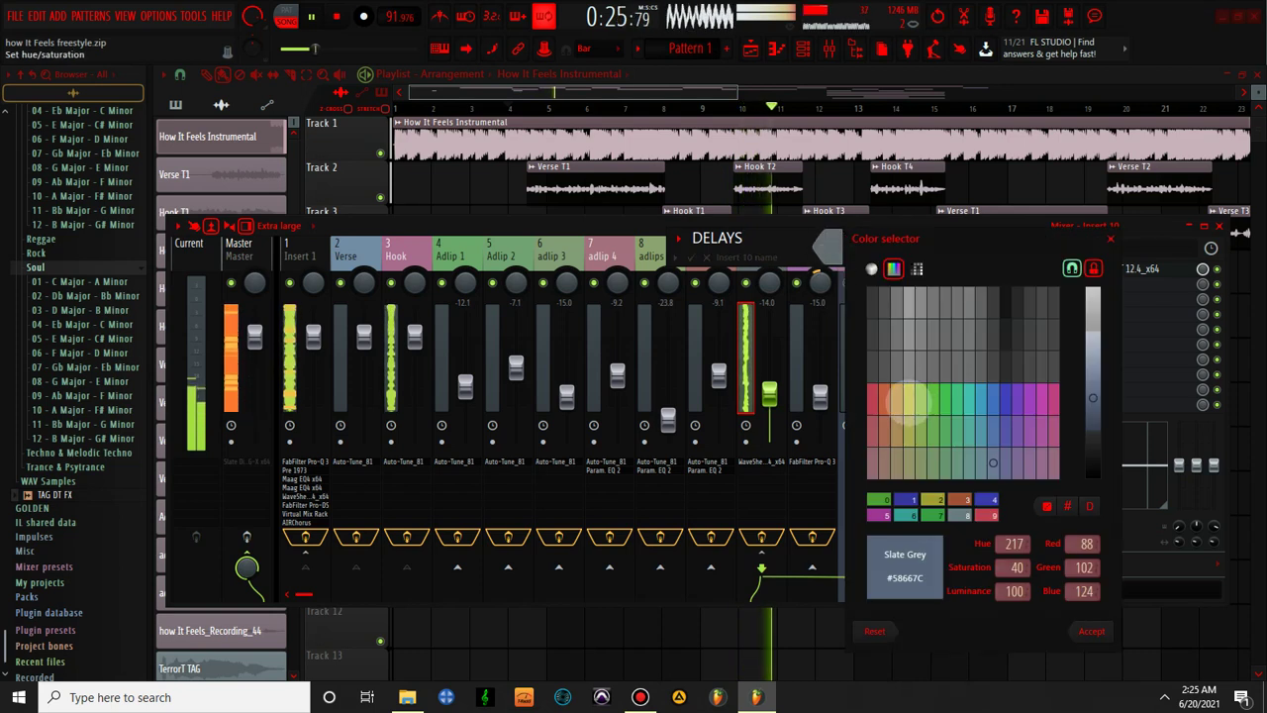
{"action": "left_click", "coordinate": [909, 399]}
{"action": "left_click", "coordinate": [1089, 631]}
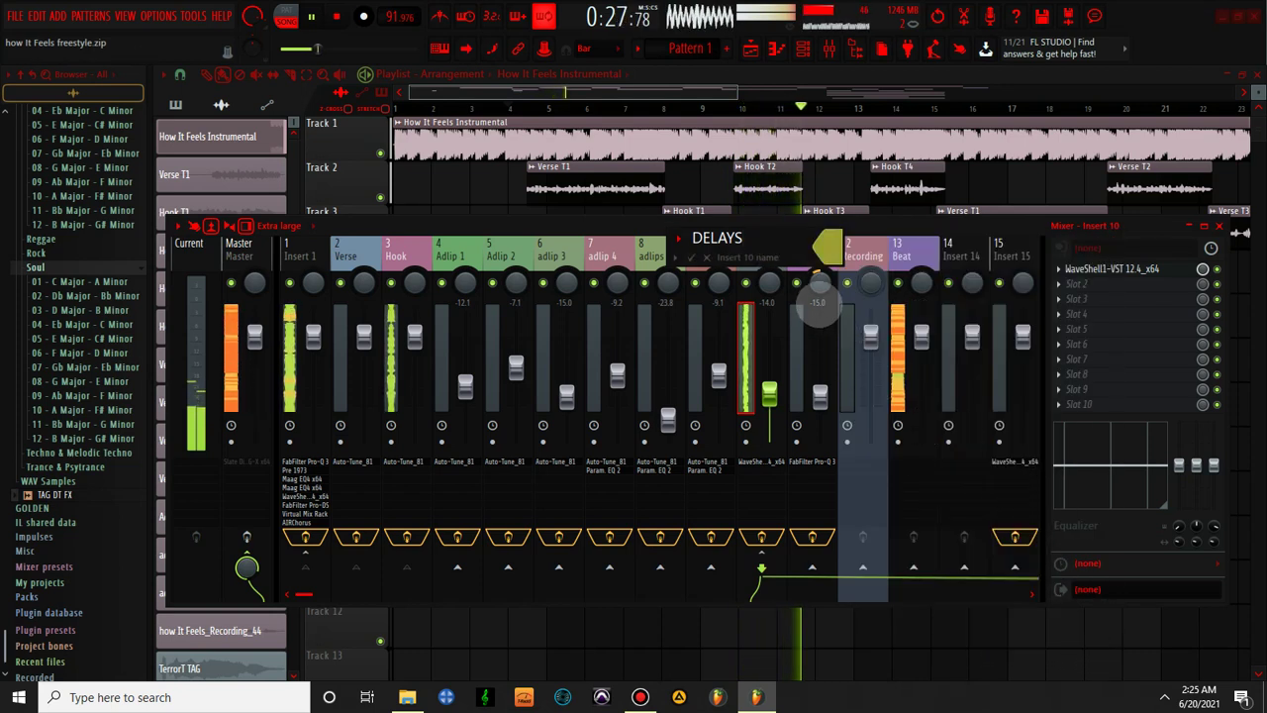
{"action": "left_click", "coordinate": [690, 256]}
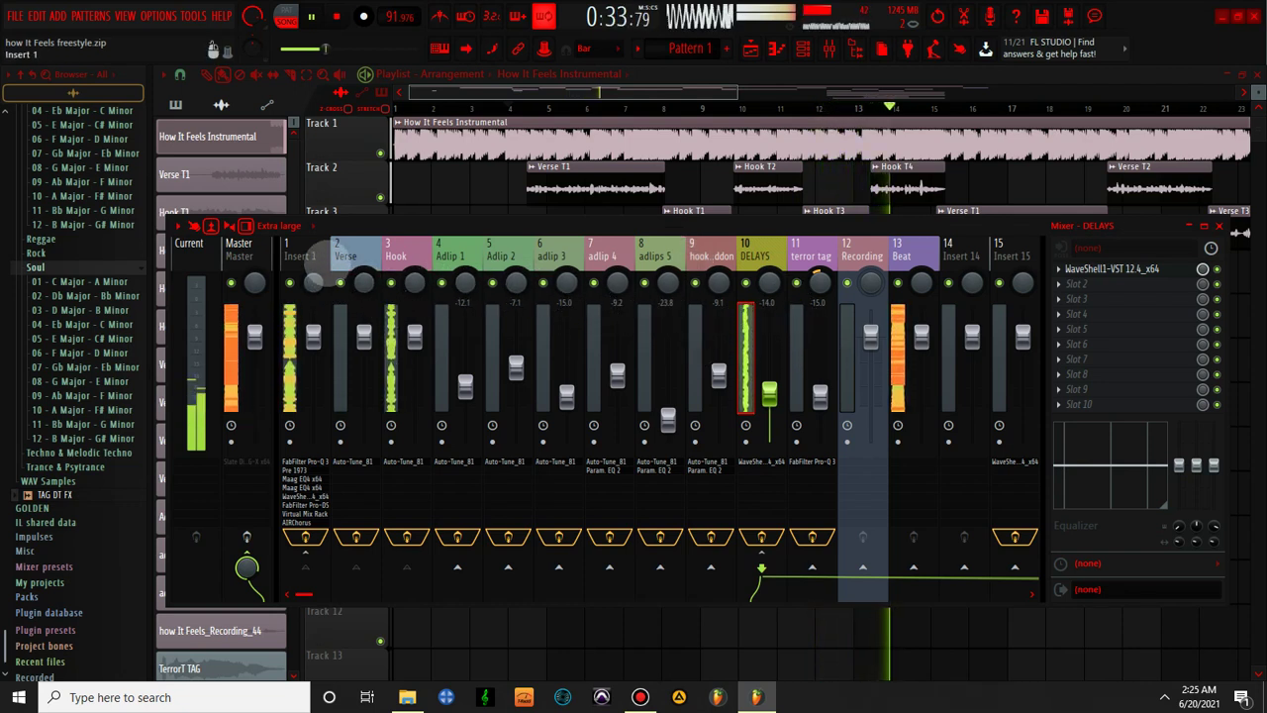
- Check the Revival module in Insert 1's Virtual Mix Rack and close the plugin window
{"action": "left_click", "coordinate": [303, 249]}
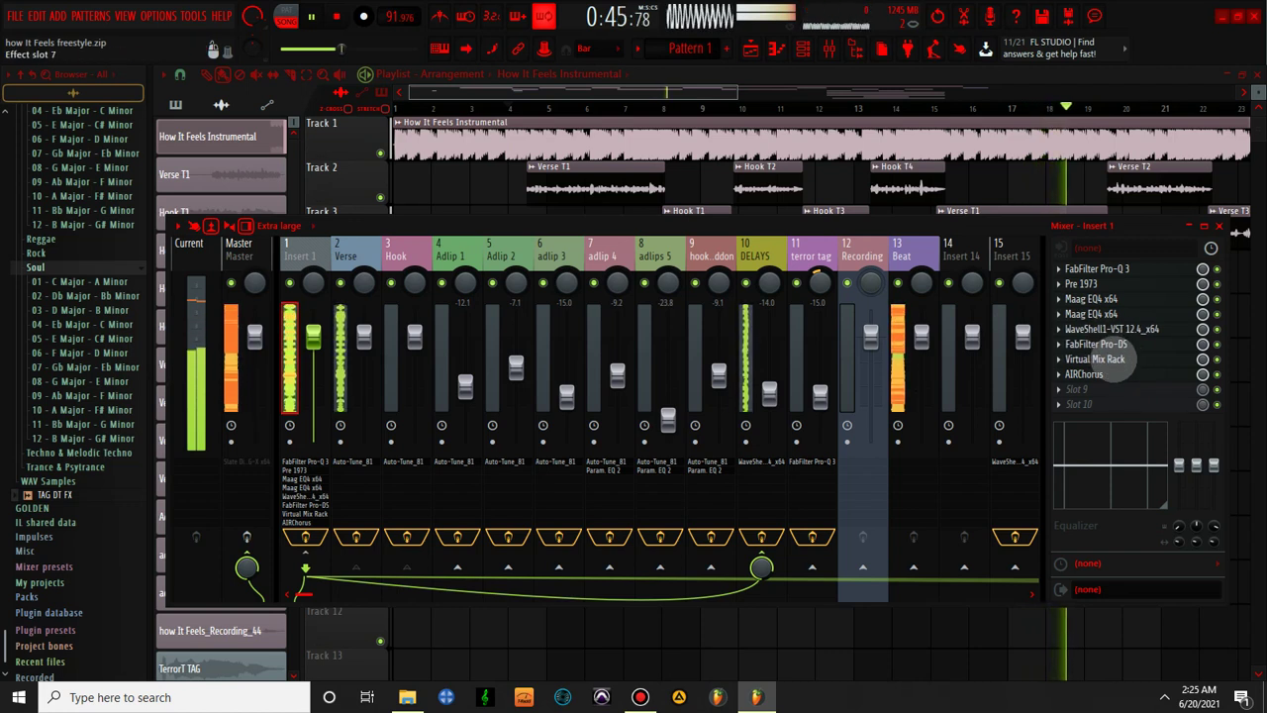
{"action": "left_click", "coordinate": [1099, 359]}
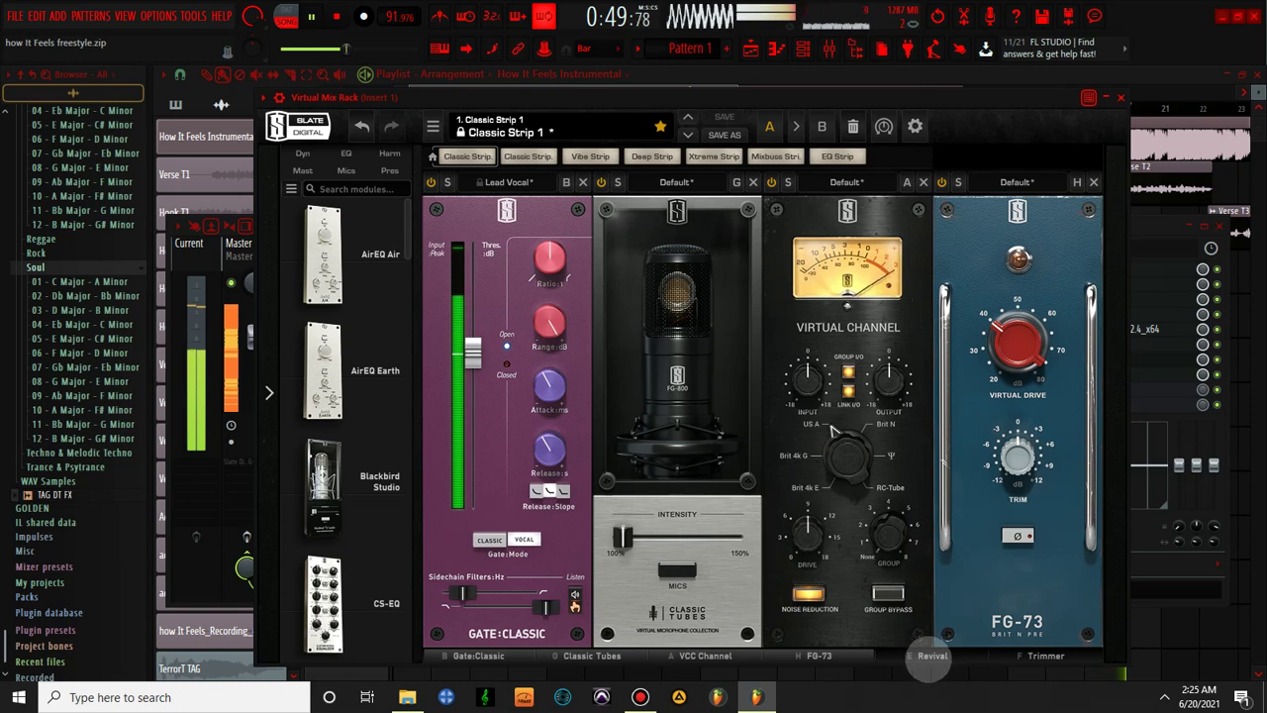
{"action": "left_click", "coordinate": [931, 655]}
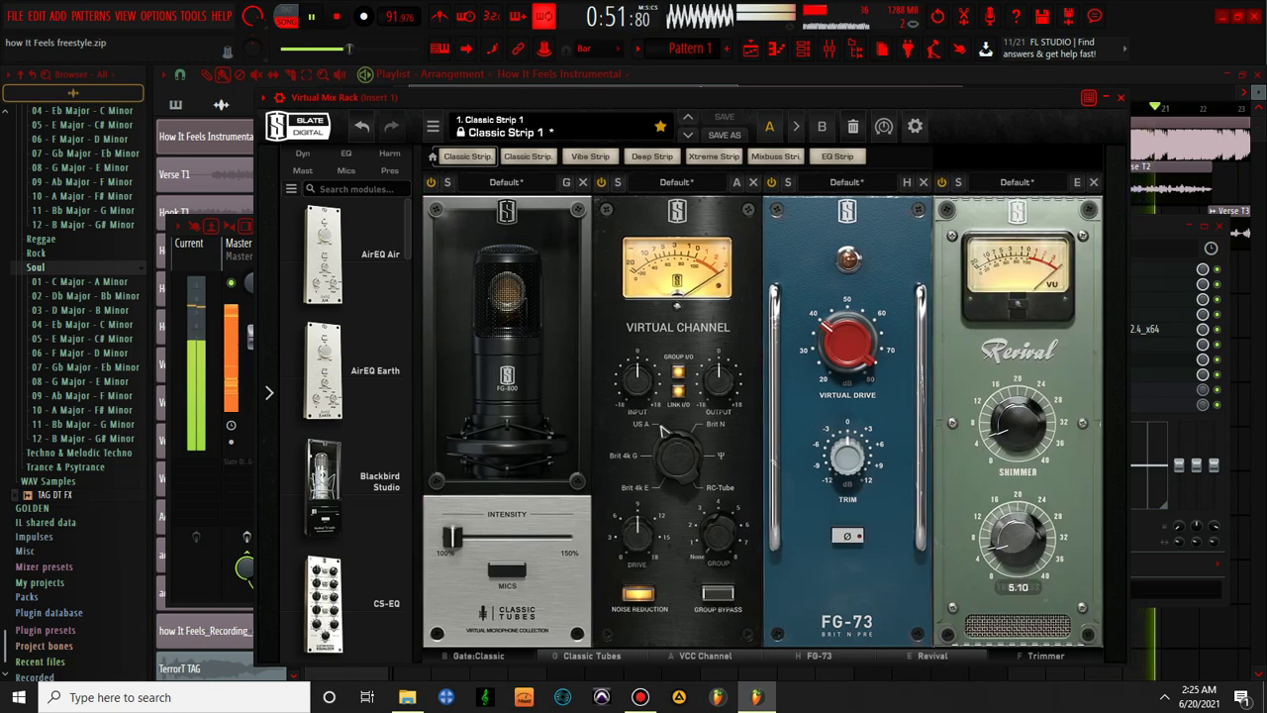
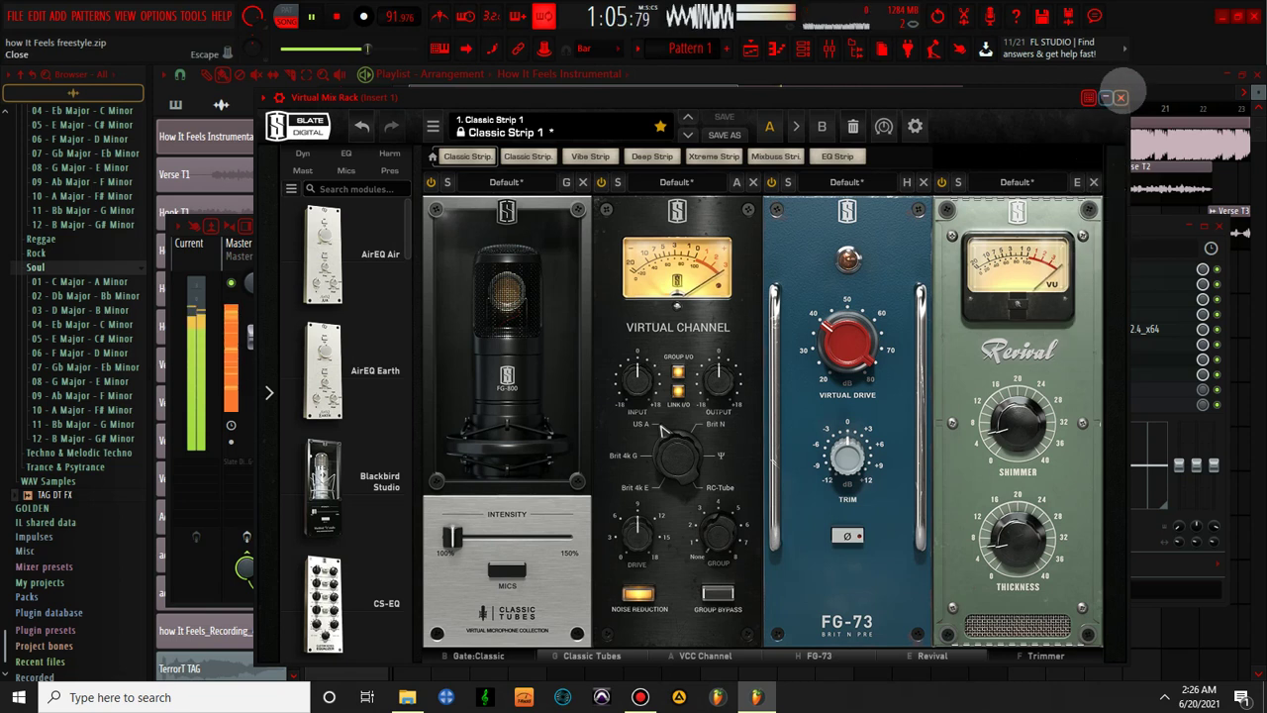
{"action": "left_click", "coordinate": [1121, 97]}
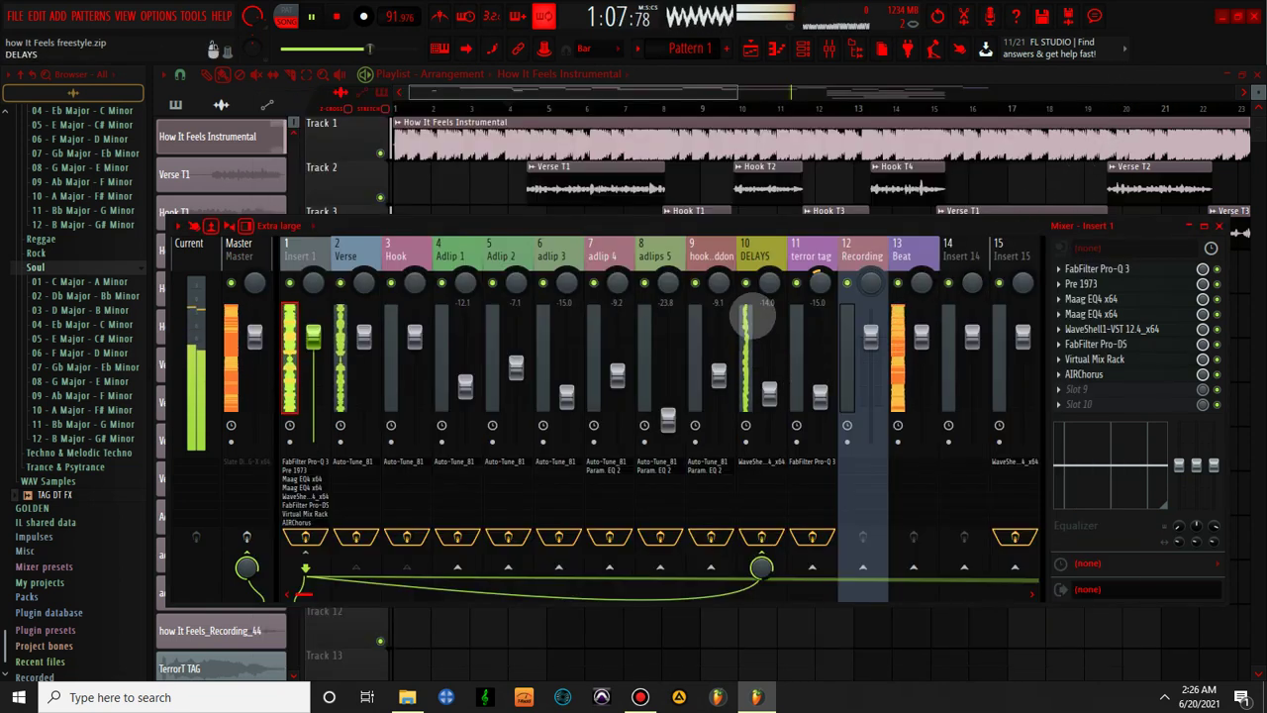
- Lower the DELAYS track's volume to -16.0 dB
{"action": "left_click", "coordinate": [769, 396]}
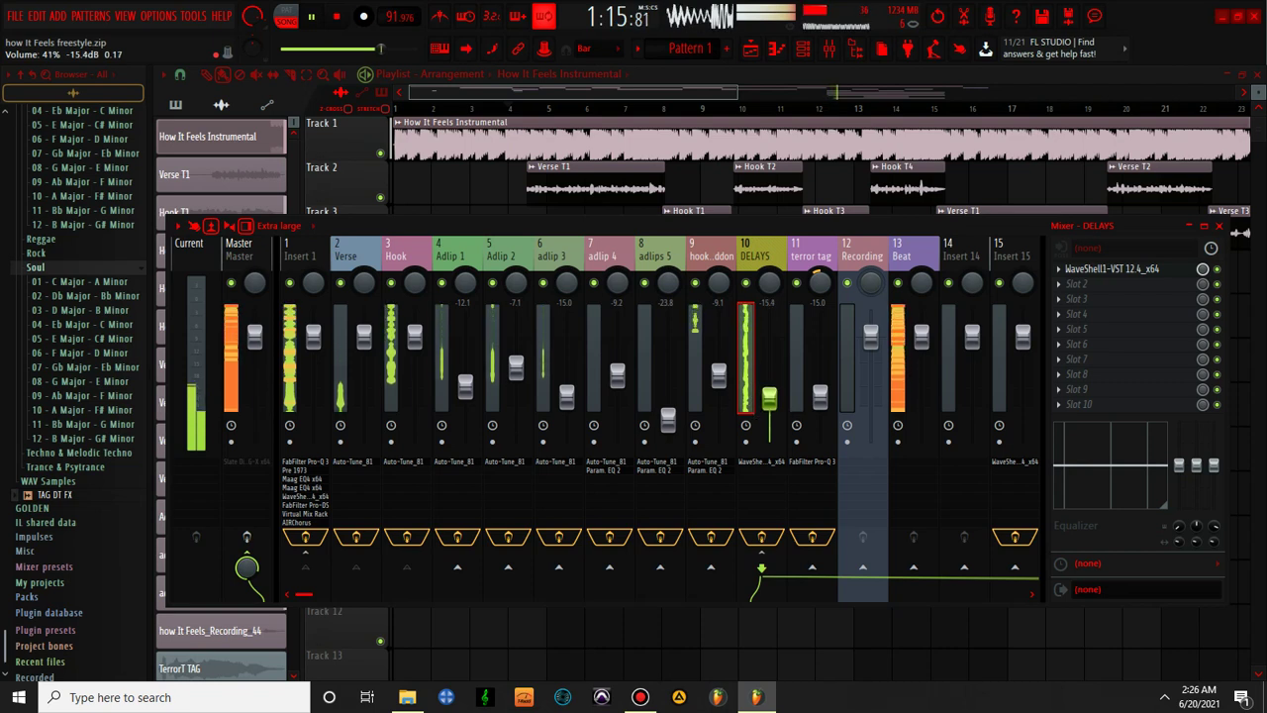
{"action": "scroll", "coordinate": [769, 398], "scroll_direction": "down", "scroll_amount": 1}
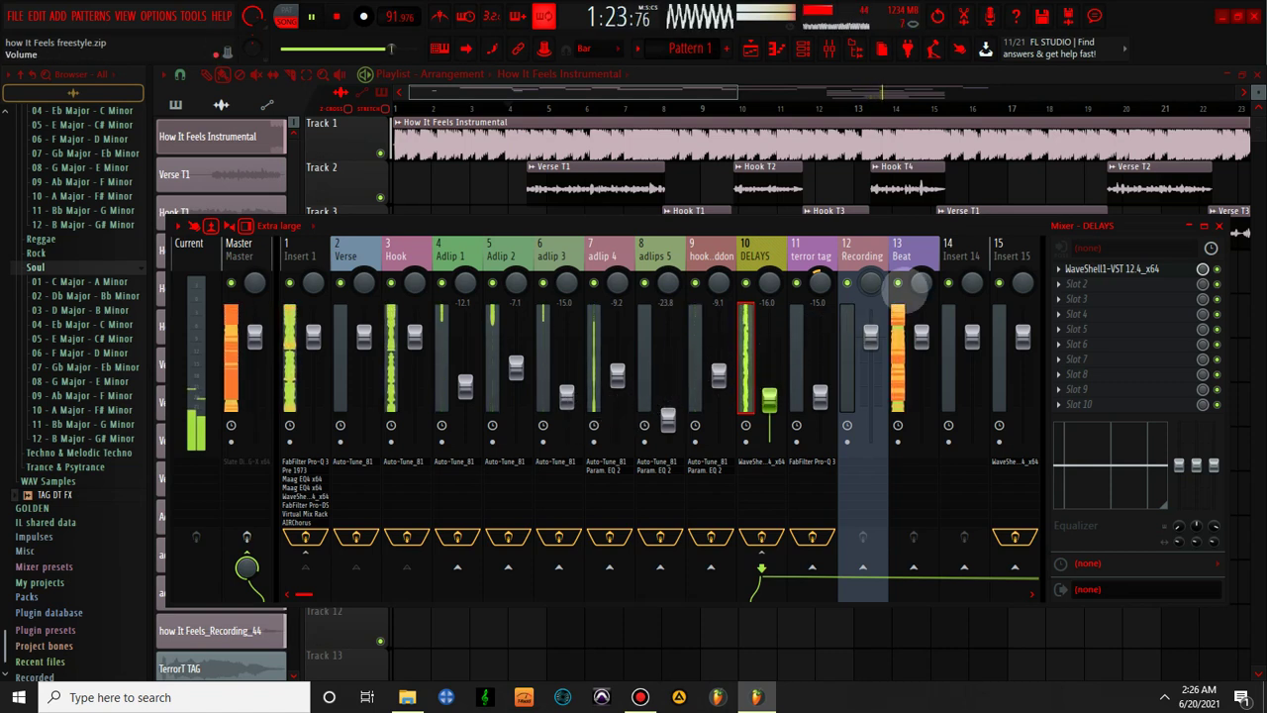
- Move the Insert 15 track holding the empty StudioRack to position 11, beside DELAYS, and close its plugin window
{"action": "left_click", "coordinate": [1012, 248]}
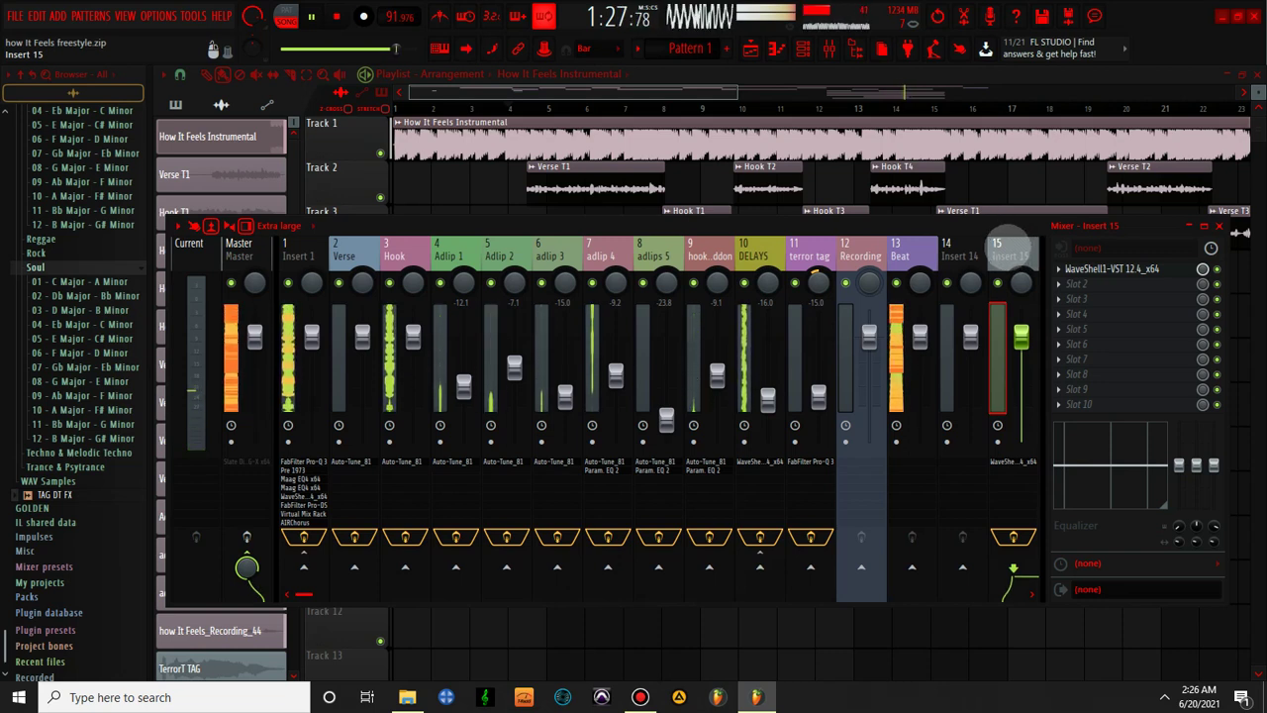
{"action": "left_click", "coordinate": [1099, 269]}
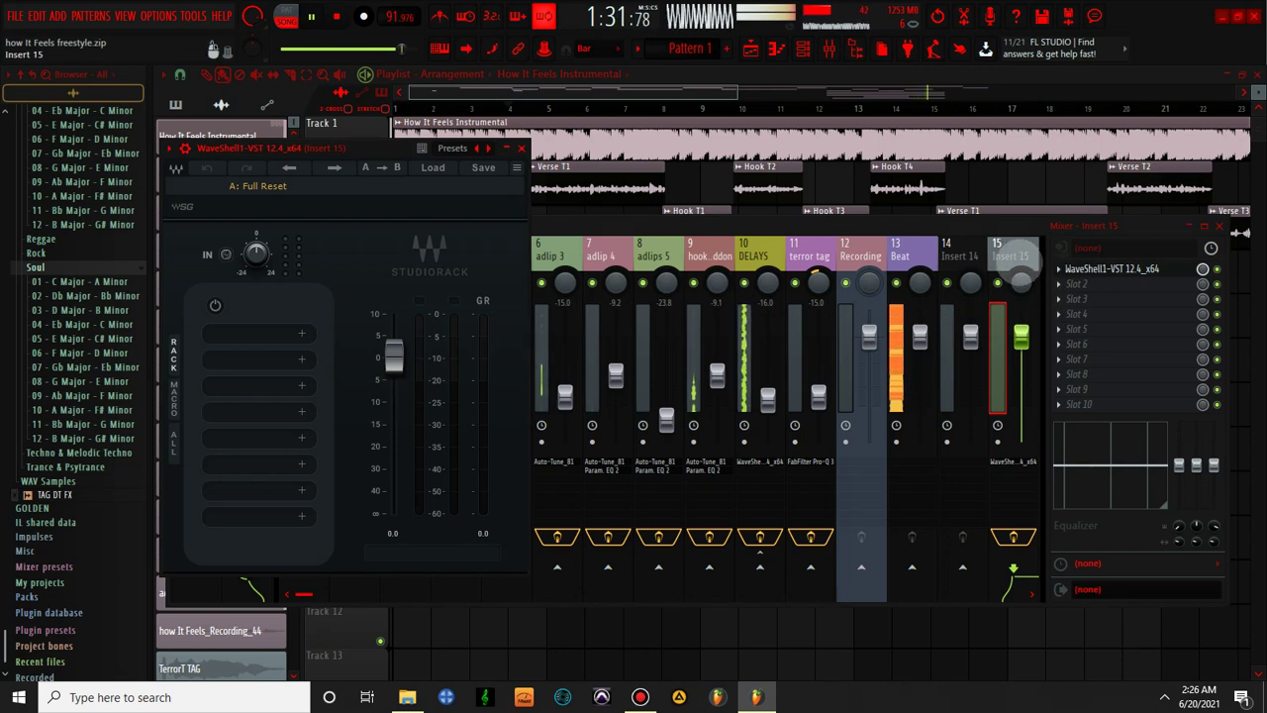
{"action": "left_click", "coordinate": [1021, 281]}
{"action": "key", "text": "alt+Left"}
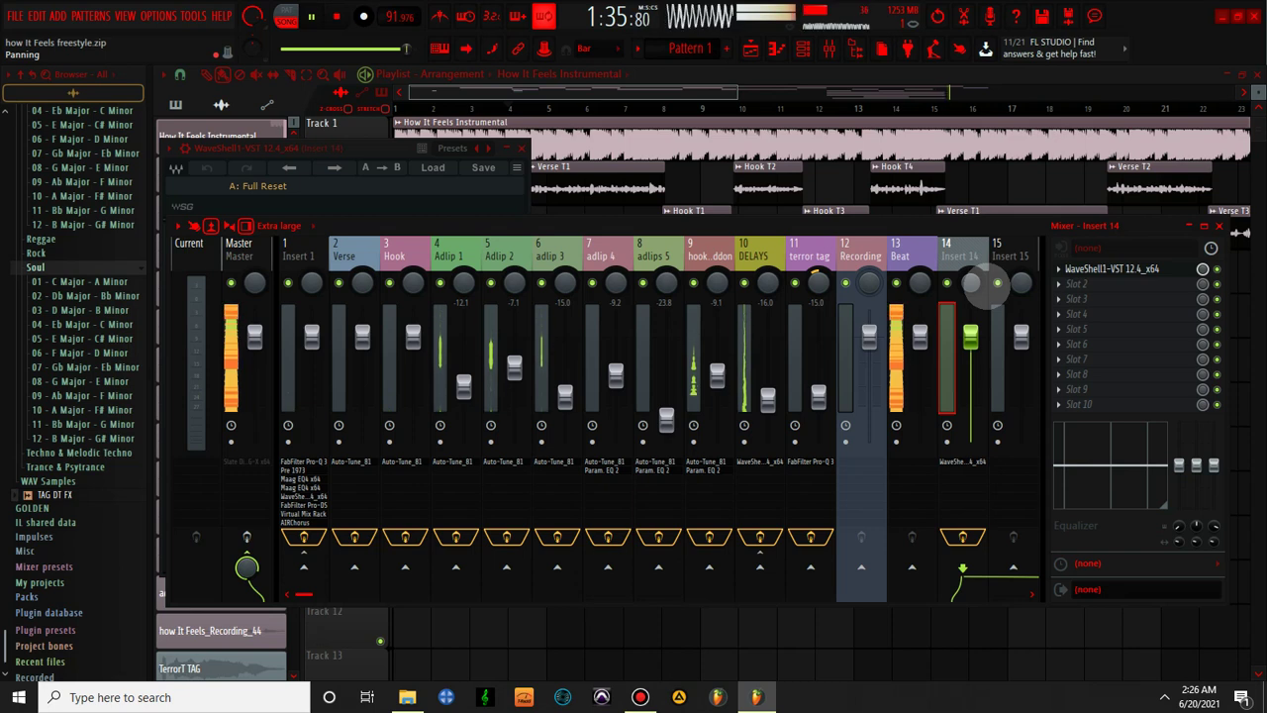
{"action": "key", "text": "alt+Left"}
{"action": "key", "text": "alt+Left"}
{"action": "key", "text": "alt+Left"}
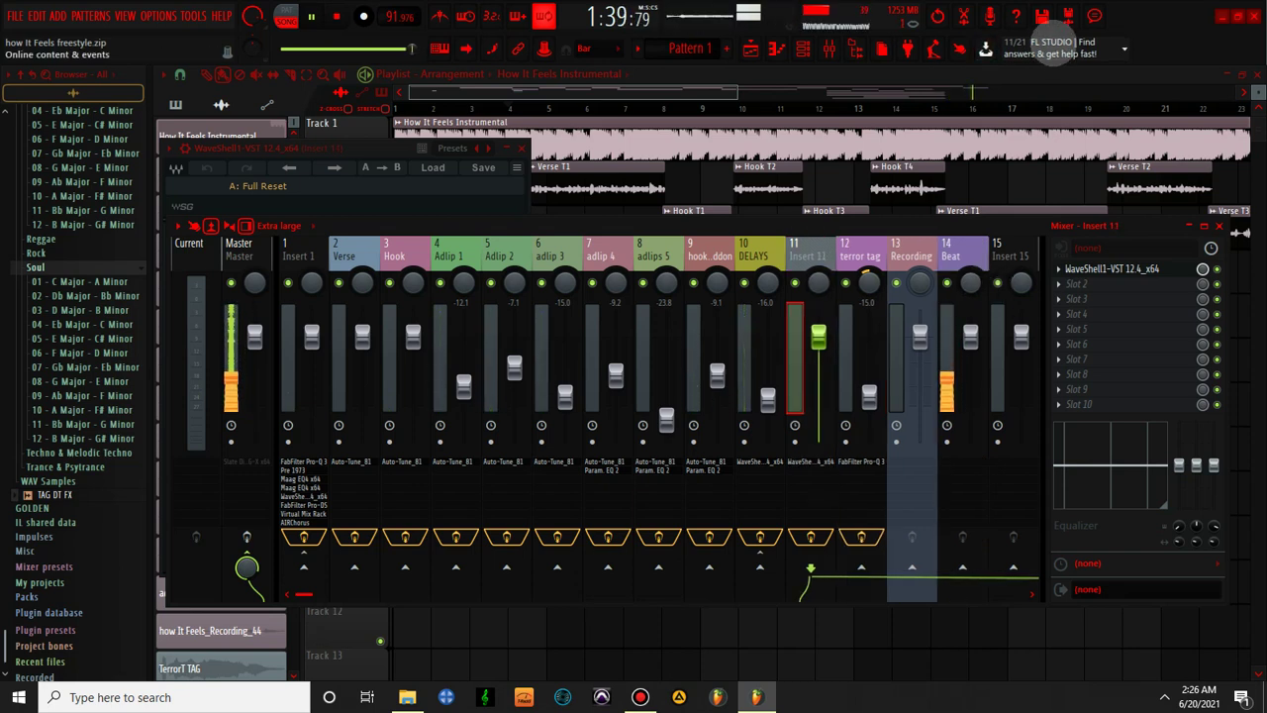
{"action": "left_click", "coordinate": [520, 148]}
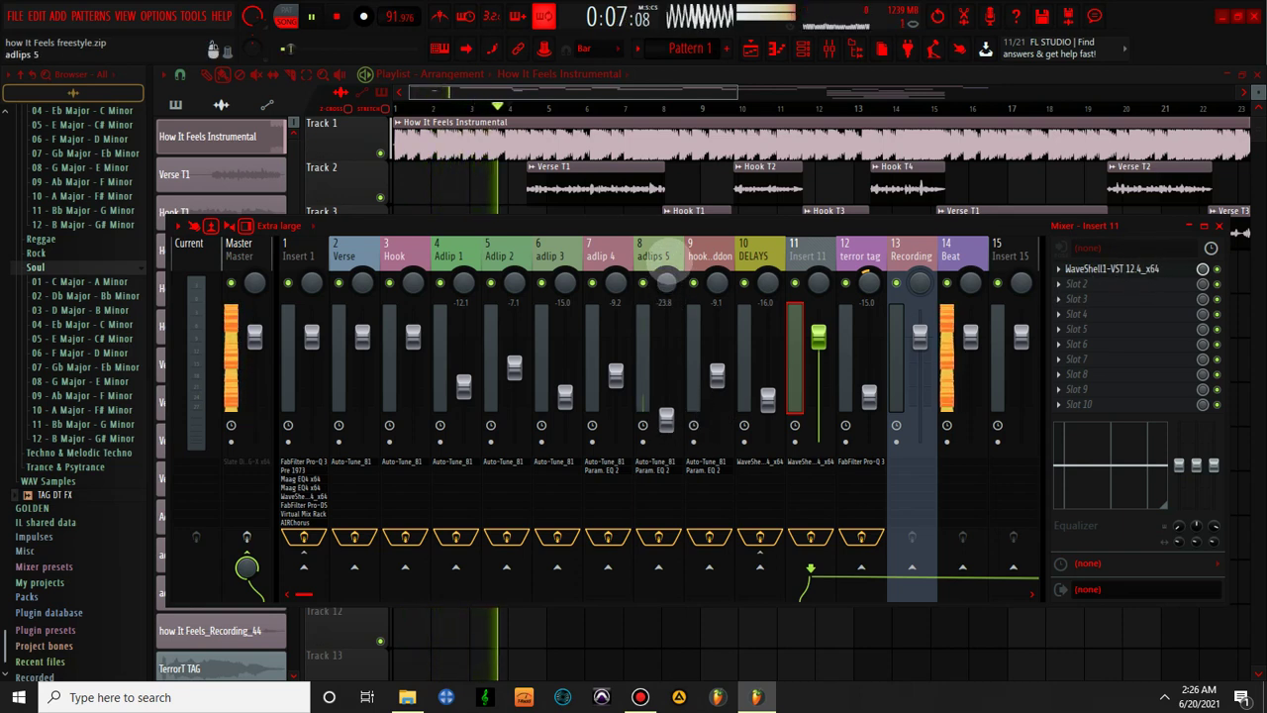
- Route the adlips 5 track to Insert 1 only
{"action": "left_click", "coordinate": [663, 302]}
{"action": "right_click", "coordinate": [304, 567]}
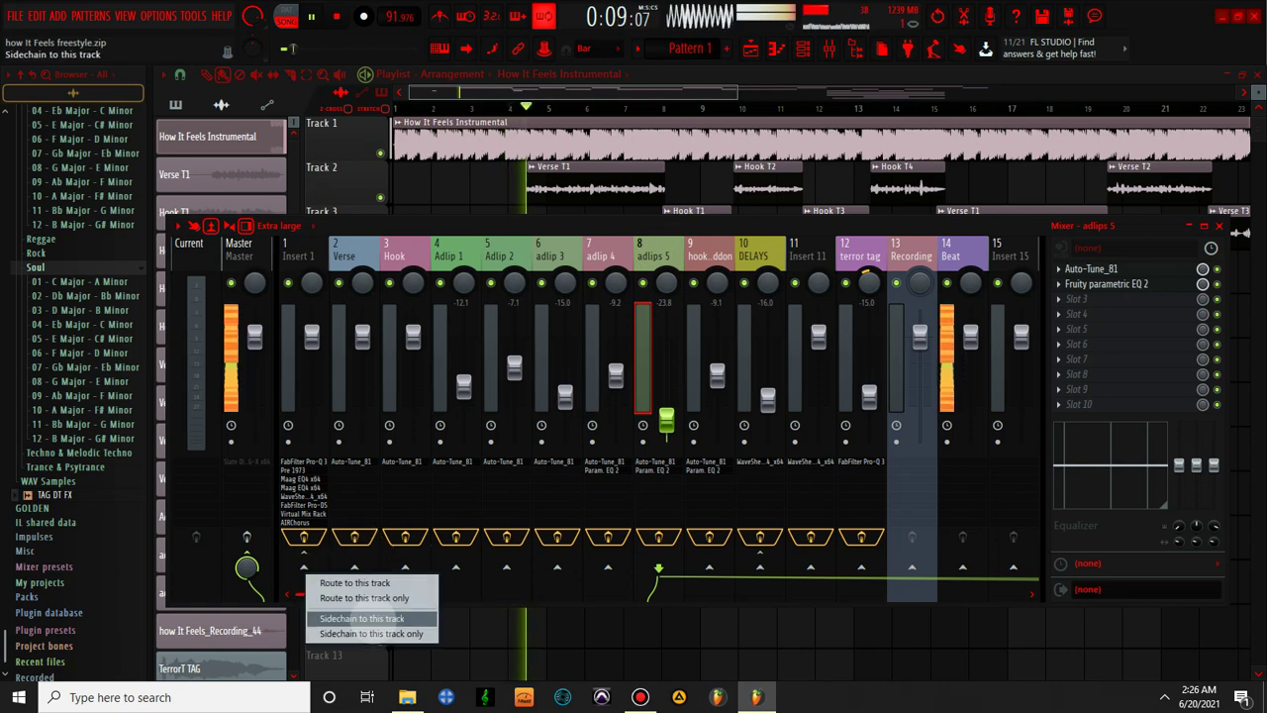
{"action": "left_click", "coordinate": [365, 598]}
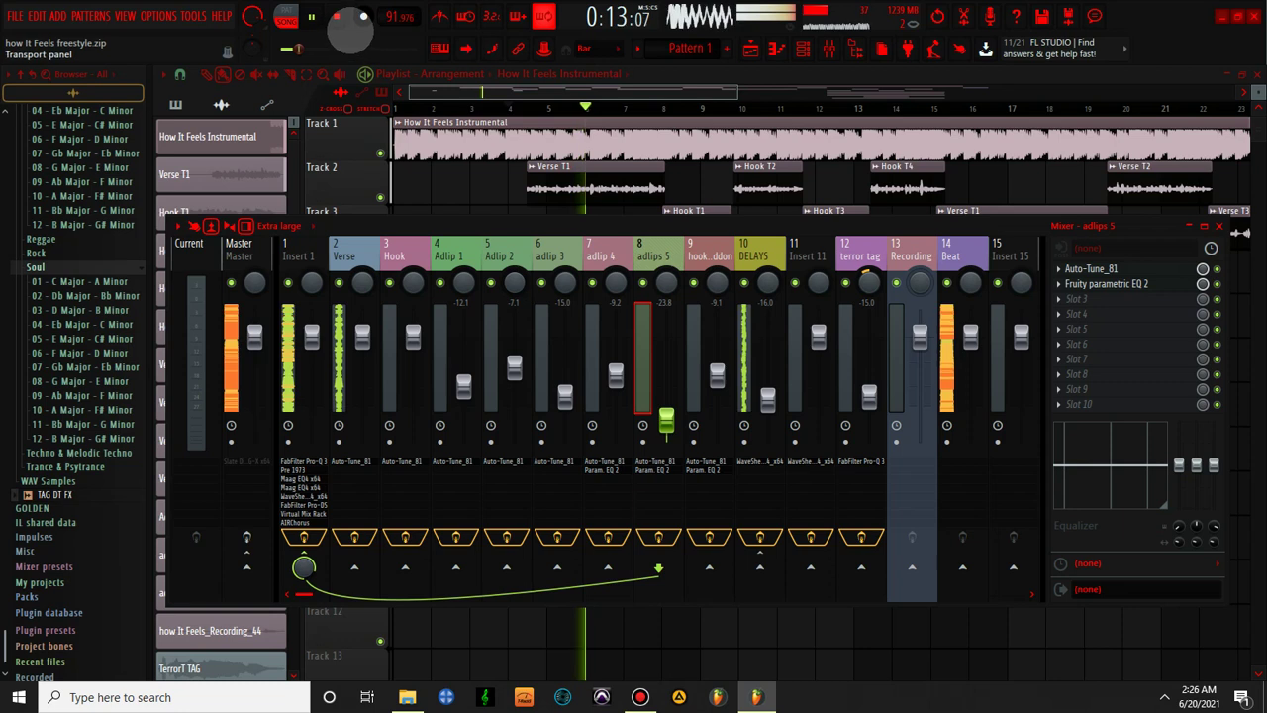
- Restart song playback and raise the adlips 5 track's volume to -21.1 dB
{"action": "left_click", "coordinate": [337, 16]}
{"action": "left_click", "coordinate": [311, 16]}
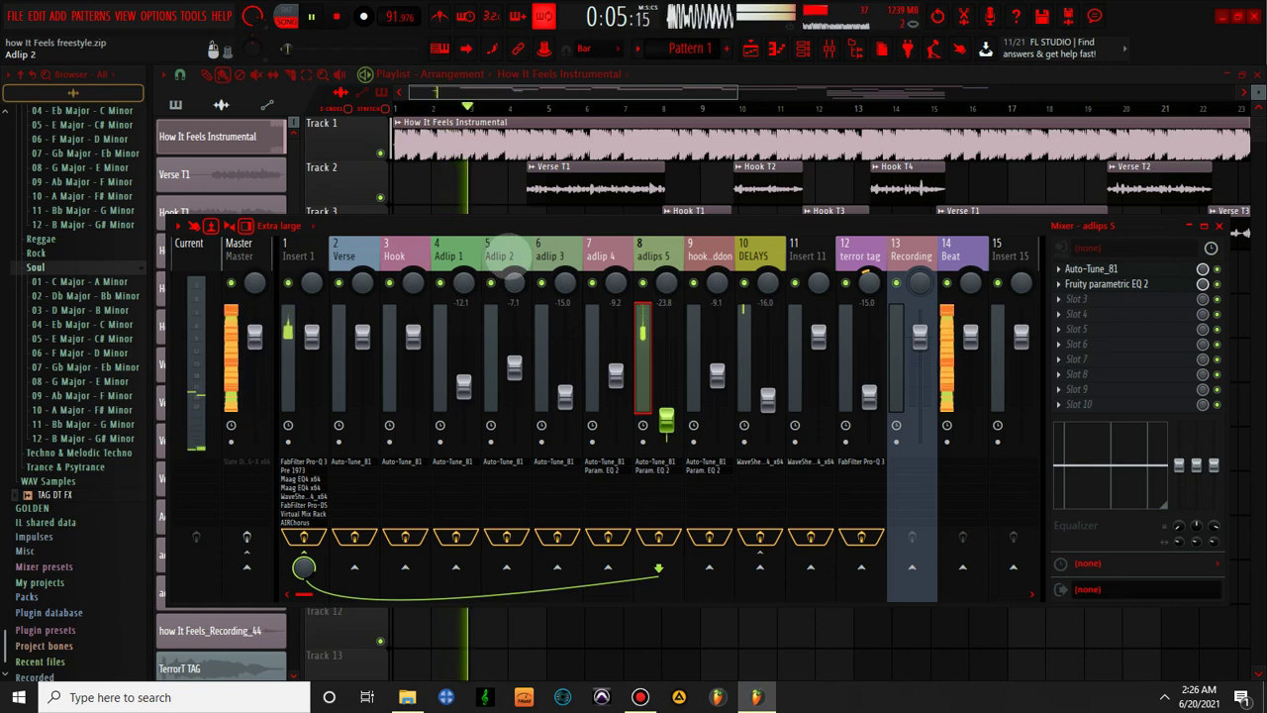
{"action": "left_click_drag", "start_coordinate": [666, 420], "coordinate": [666, 410]}
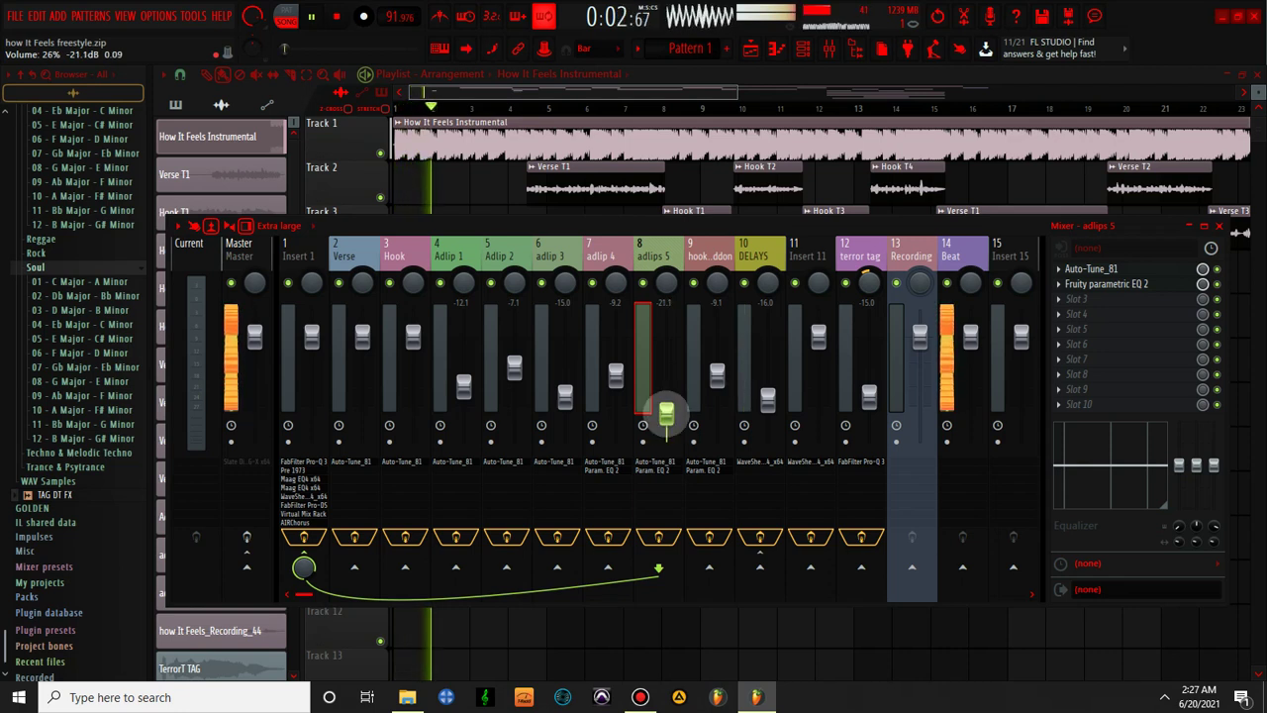
- Fine-tune the adlips 5 mixer track's volume to about -21.2 dB
{"action": "left_click_drag", "start_coordinate": [666, 409], "coordinate": [666, 410]}
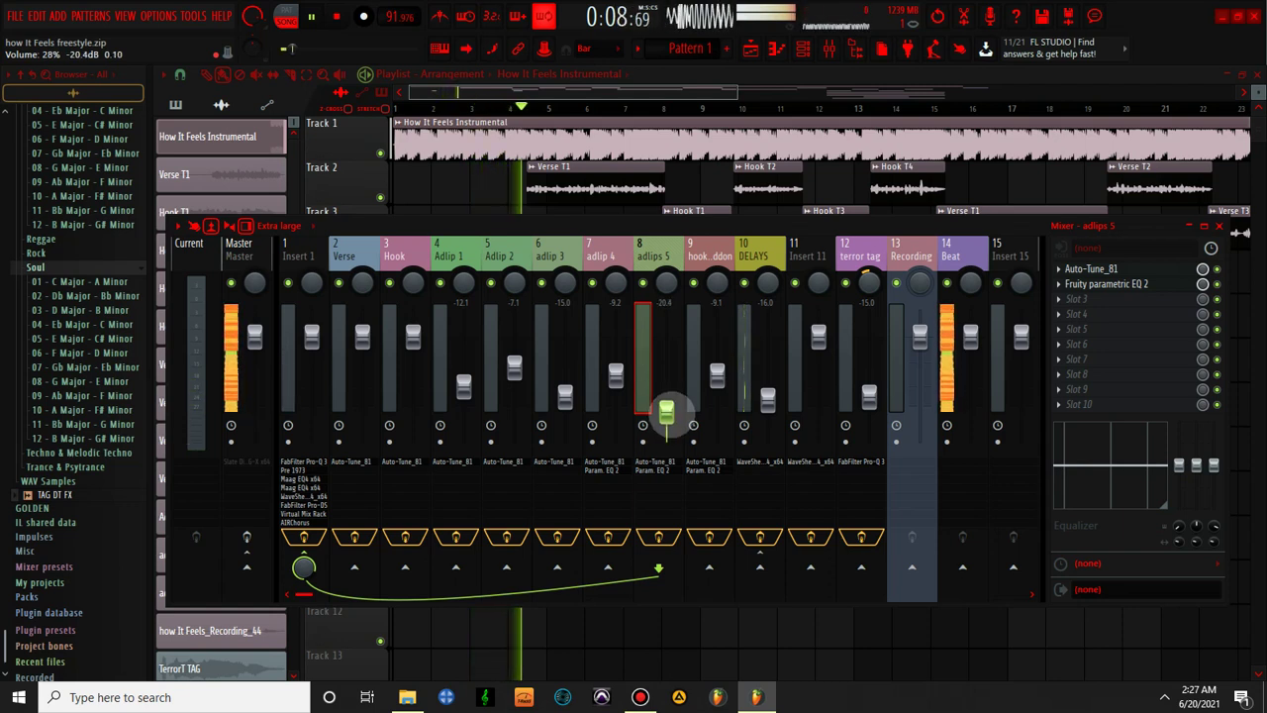
{"action": "left_click_drag", "start_coordinate": [666, 414], "coordinate": [667, 415]}
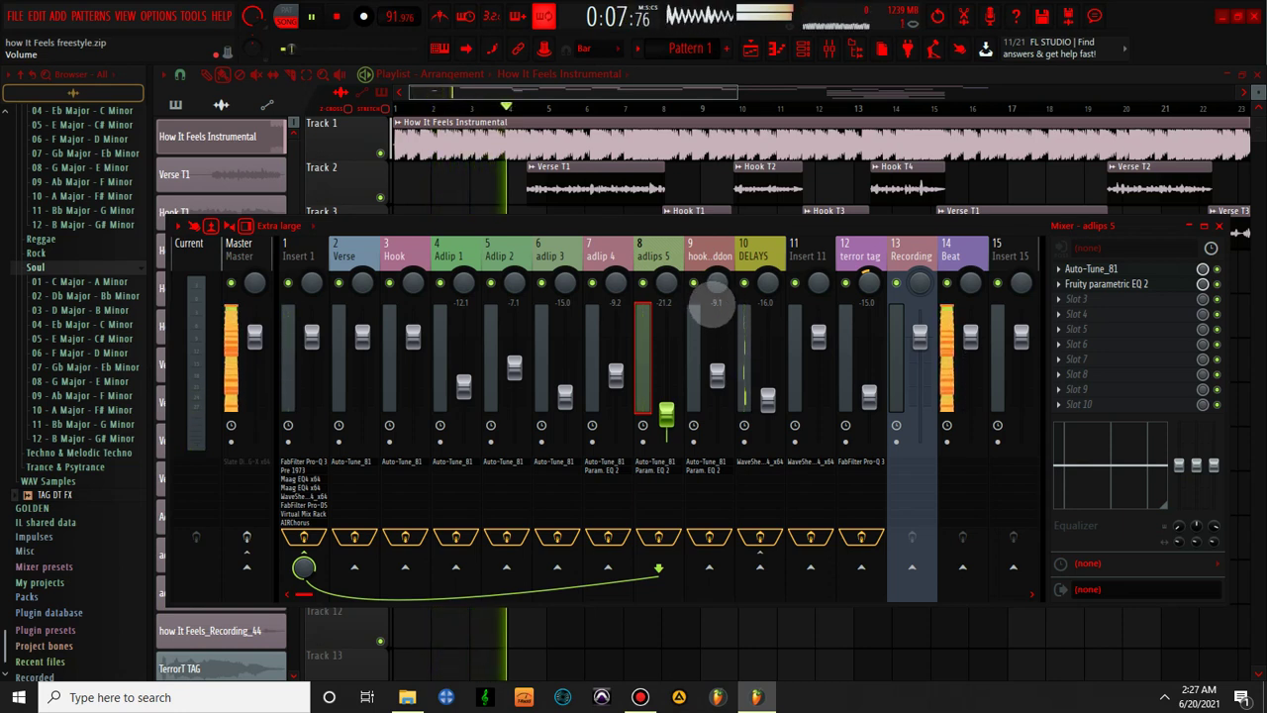
- Rename mixer track Insert 11 as REVERB and colour it Midnight blue (#35359F)
{"action": "left_click", "coordinate": [816, 246]}
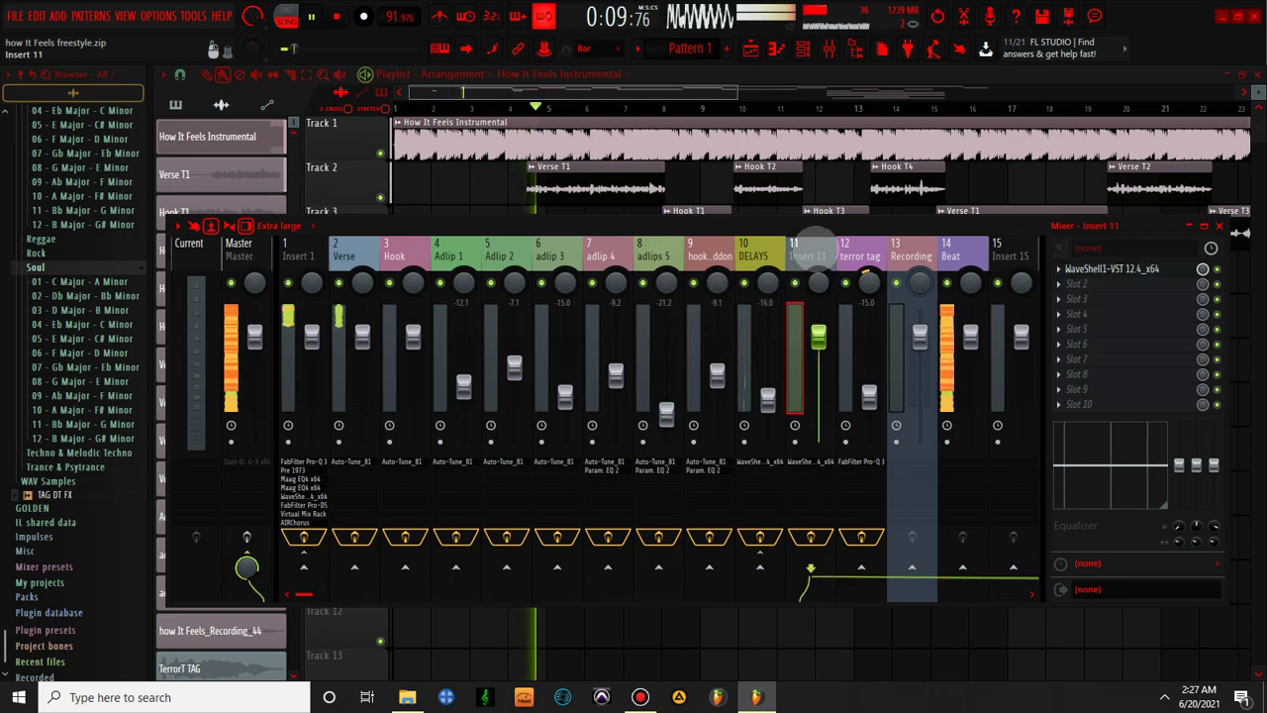
{"action": "right_click", "coordinate": [816, 247]}
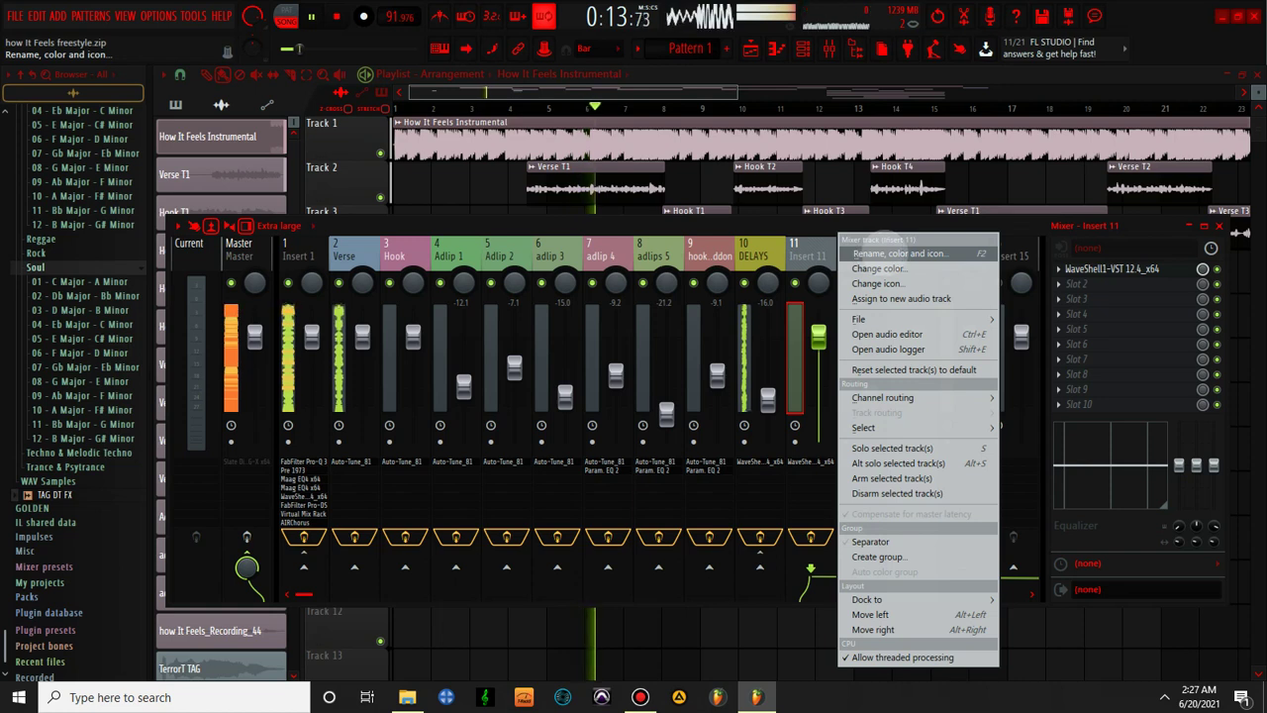
{"action": "left_click", "coordinate": [896, 253]}
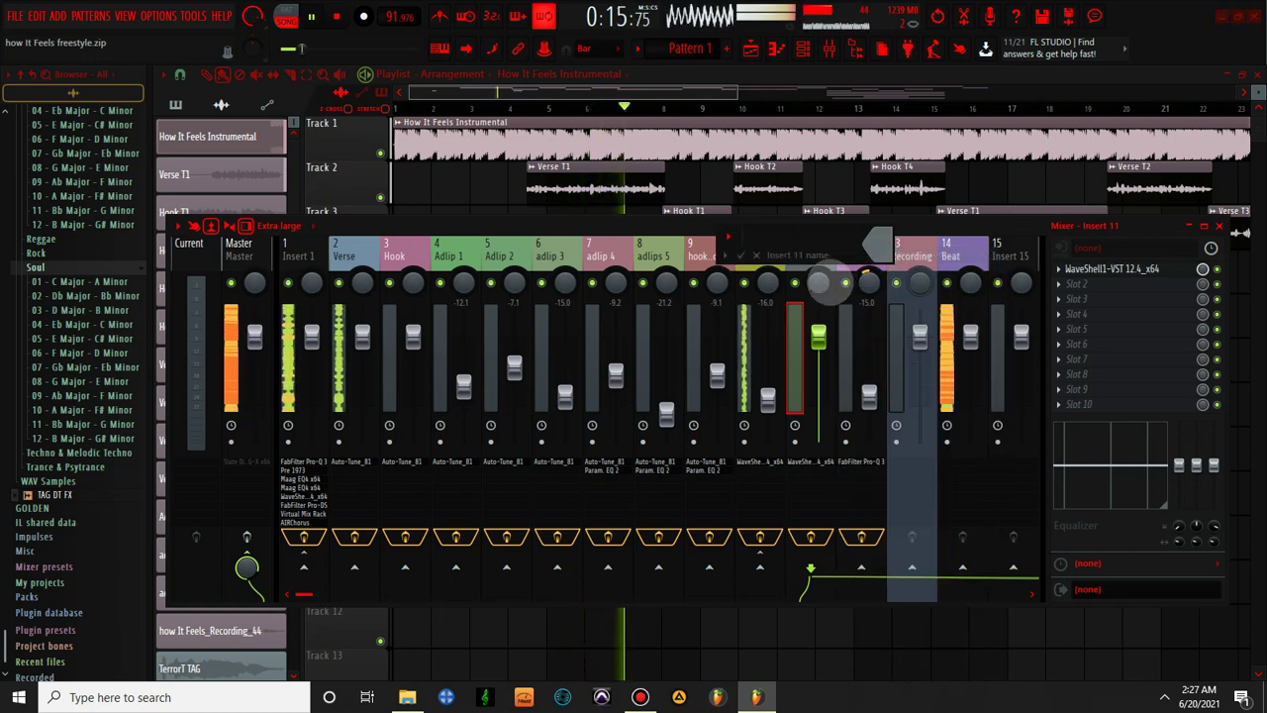
{"action": "type", "text": "REVERB"}
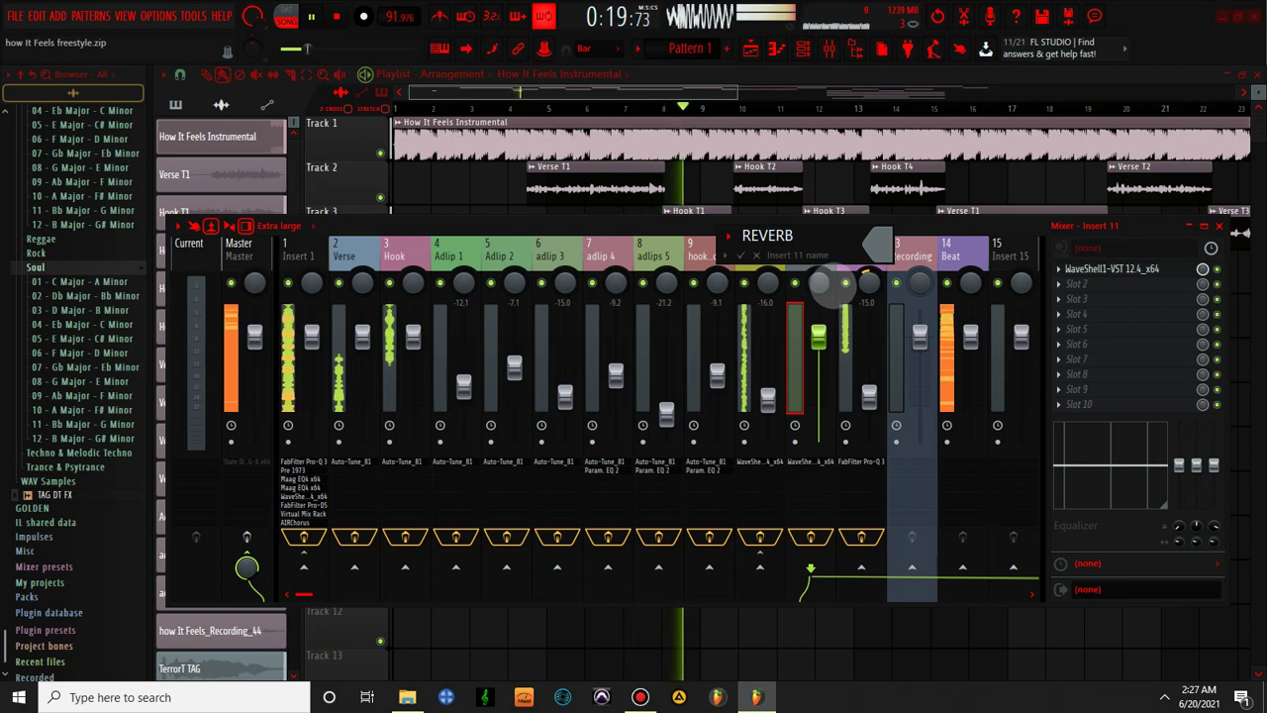
{"action": "left_click", "coordinate": [877, 243]}
{"action": "left_click", "coordinate": [1055, 395]}
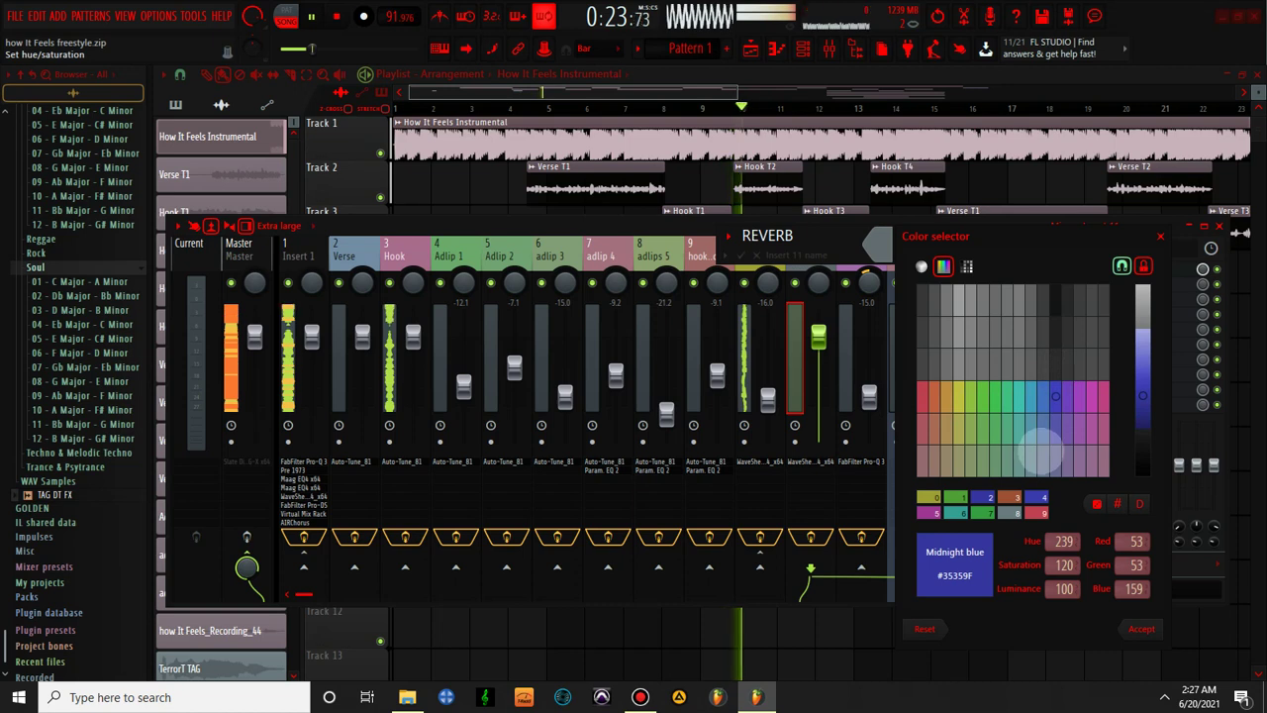
{"action": "left_click", "coordinate": [1130, 629]}
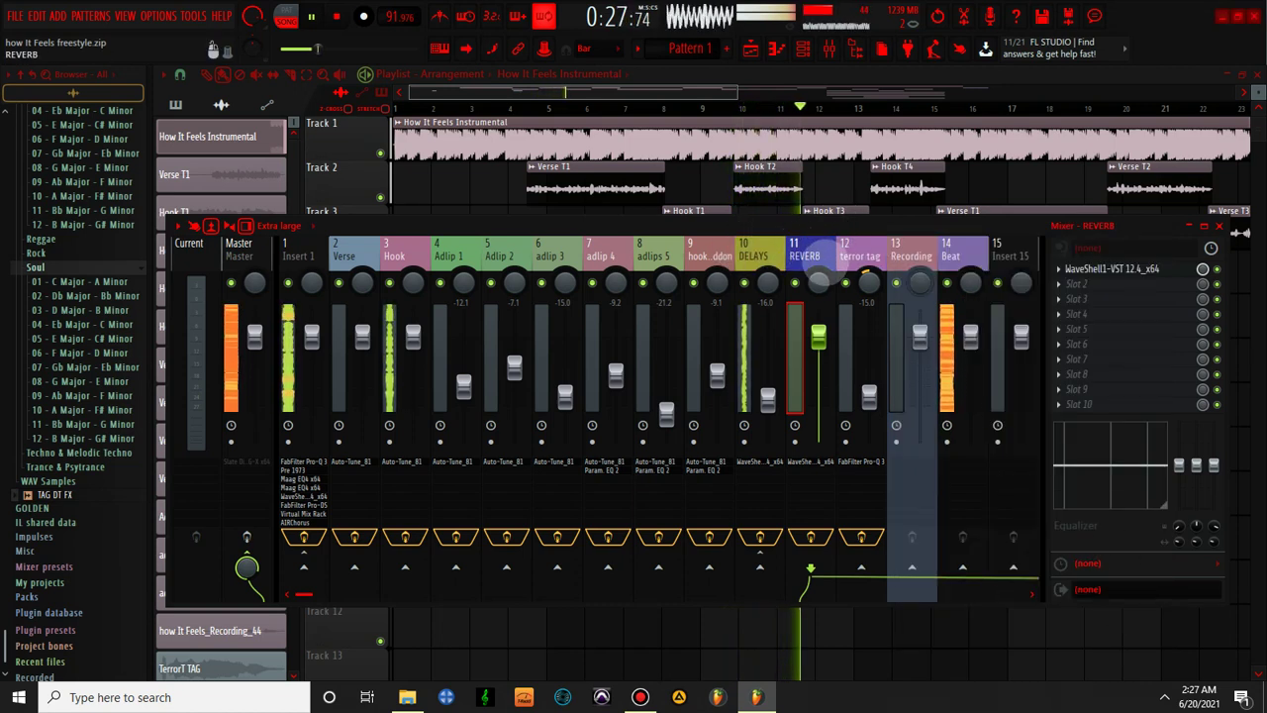
- Open the WaveShell StudioRack on the REVERB track and add H-Delay to its first rack slot
{"action": "left_click", "coordinate": [1099, 268]}
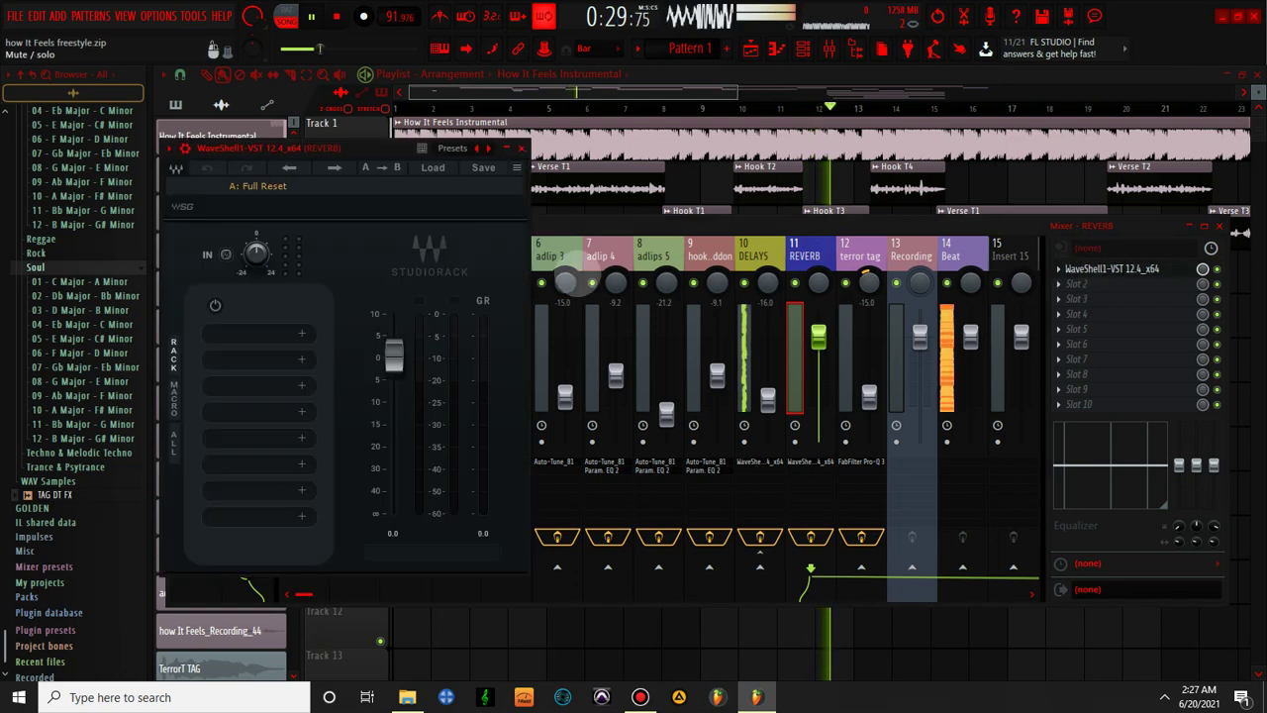
{"action": "left_click", "coordinate": [232, 342]}
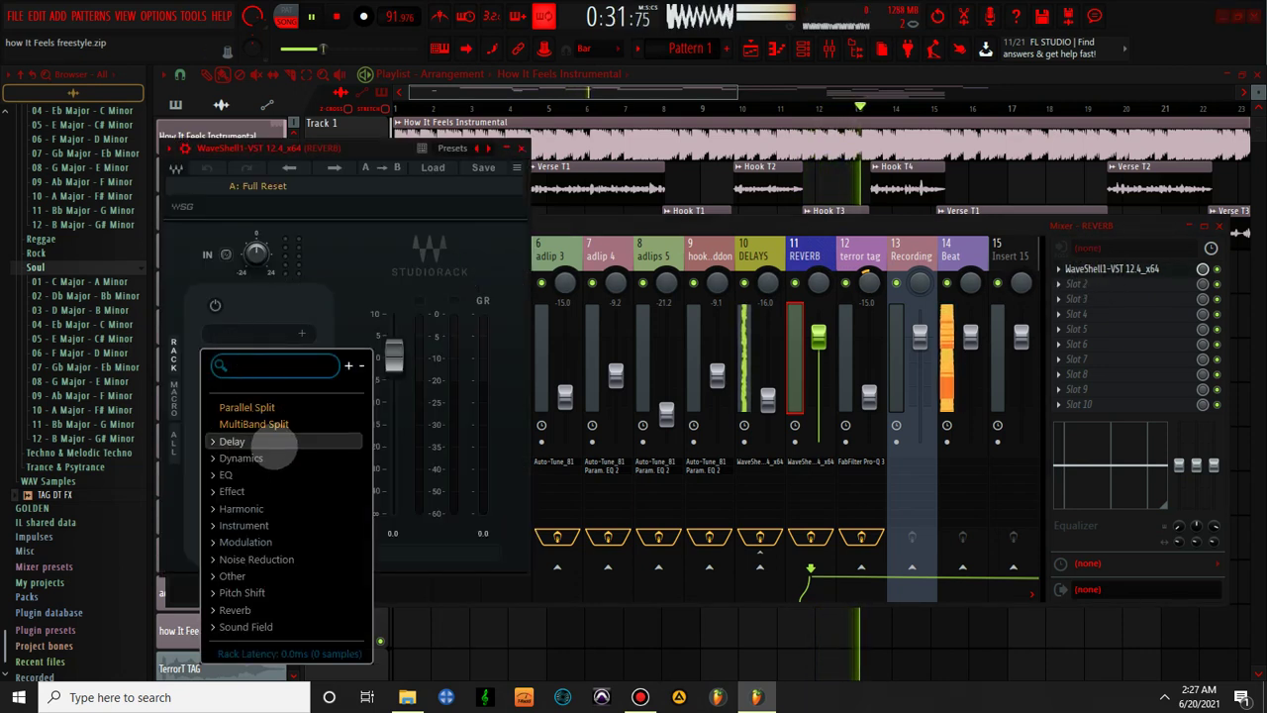
{"action": "left_click", "coordinate": [237, 440]}
{"action": "left_click", "coordinate": [247, 541]}
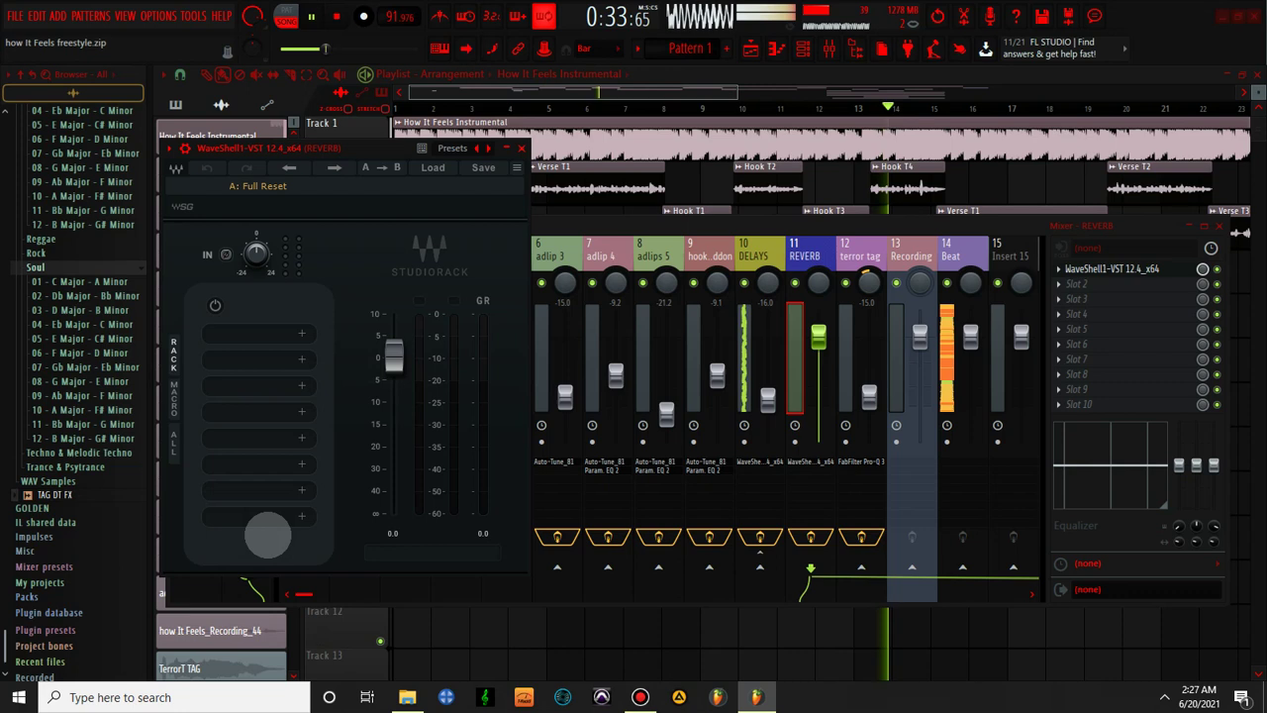
- Set H-Delay to a 1/4 delay at 104 BPM, then switch its sync mode to milliseconds
{"action": "left_click", "coordinate": [586, 405]}
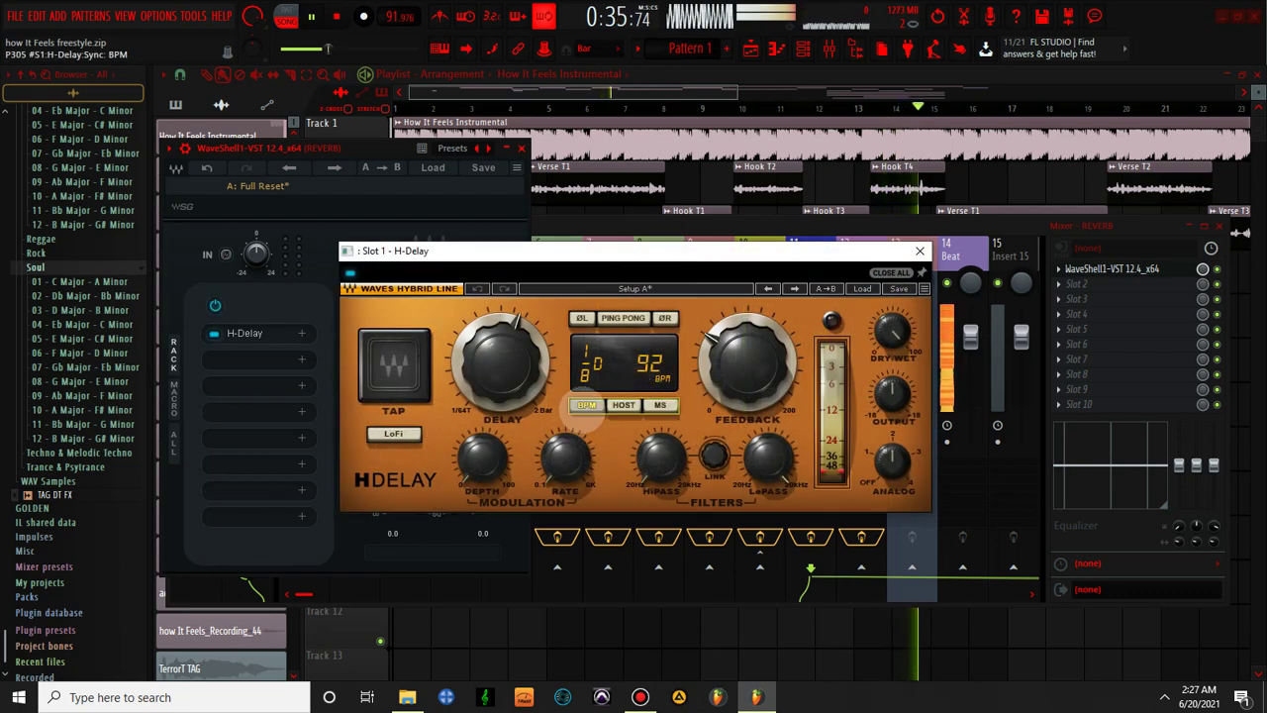
{"action": "mouse_move", "coordinate": [500, 361]}
{"action": "left_mouse_down"}
{"action": "mouse_move", "coordinate": [500, 337]}
{"action": "mouse_move", "coordinate": [500, 354]}
{"action": "left_mouse_up"}
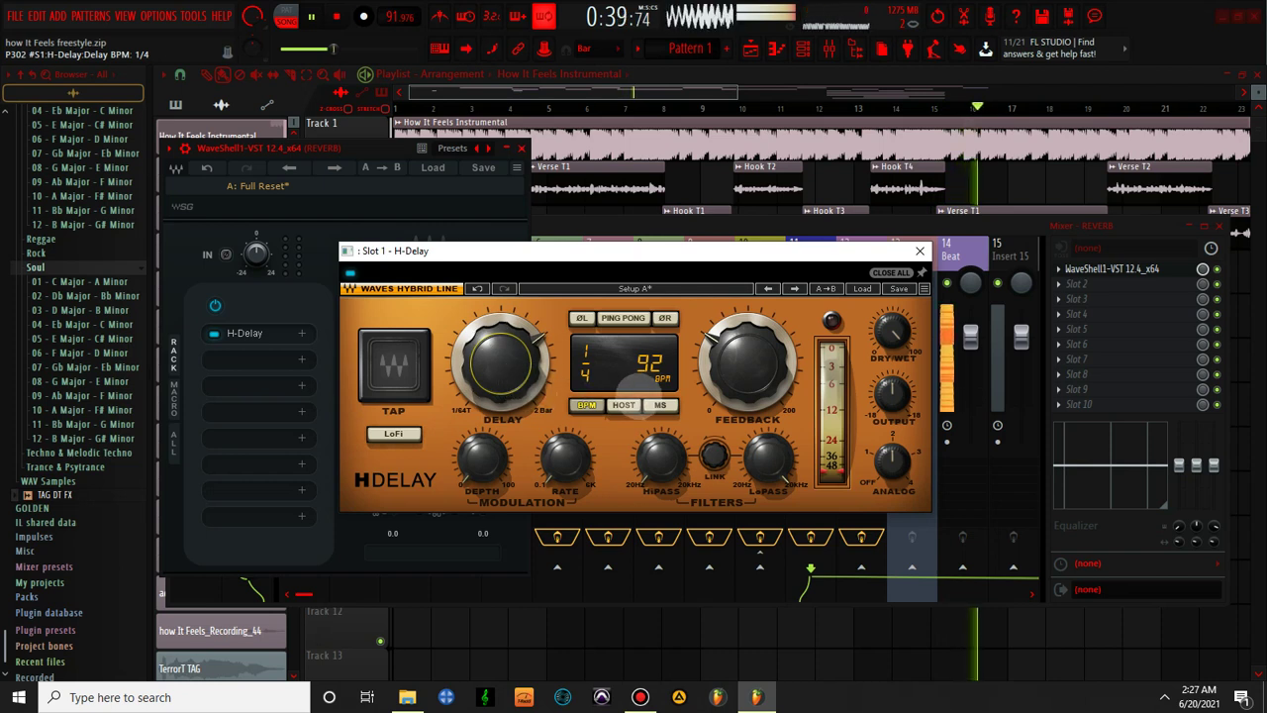
{"action": "scroll", "coordinate": [650, 364], "scroll_direction": "up", "scroll_amount": 5}
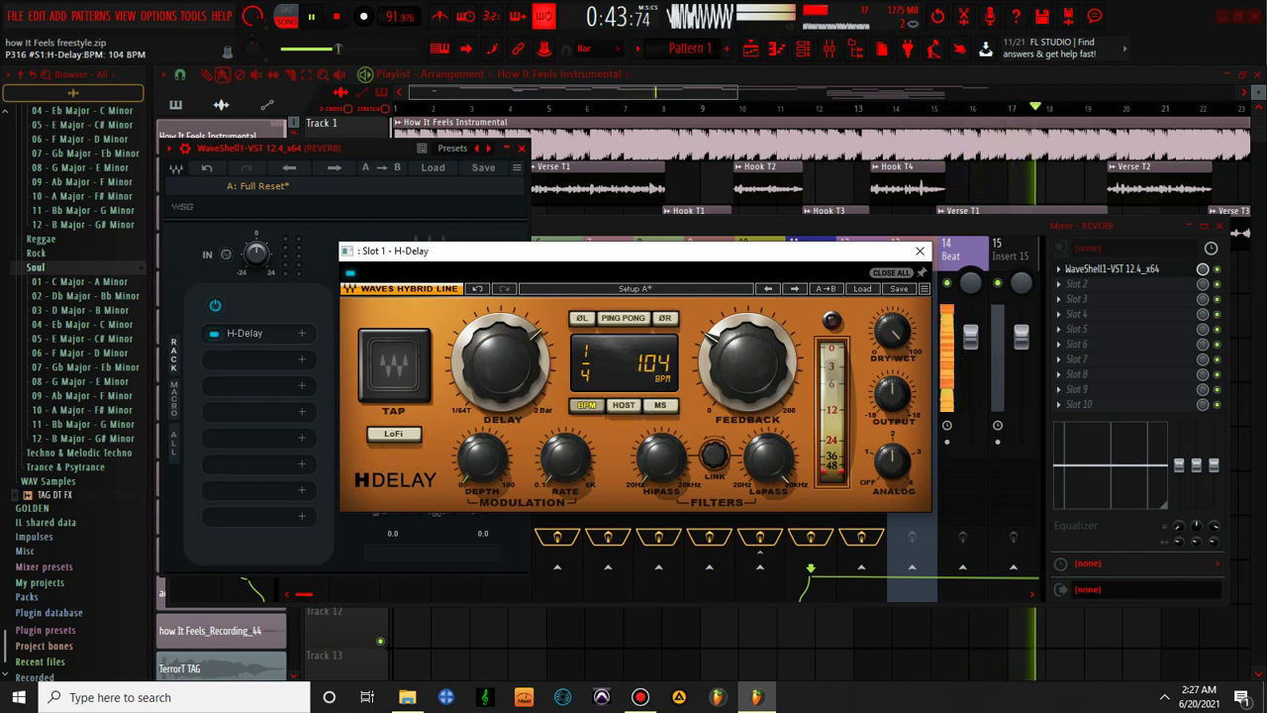
{"action": "left_click", "coordinate": [659, 405]}
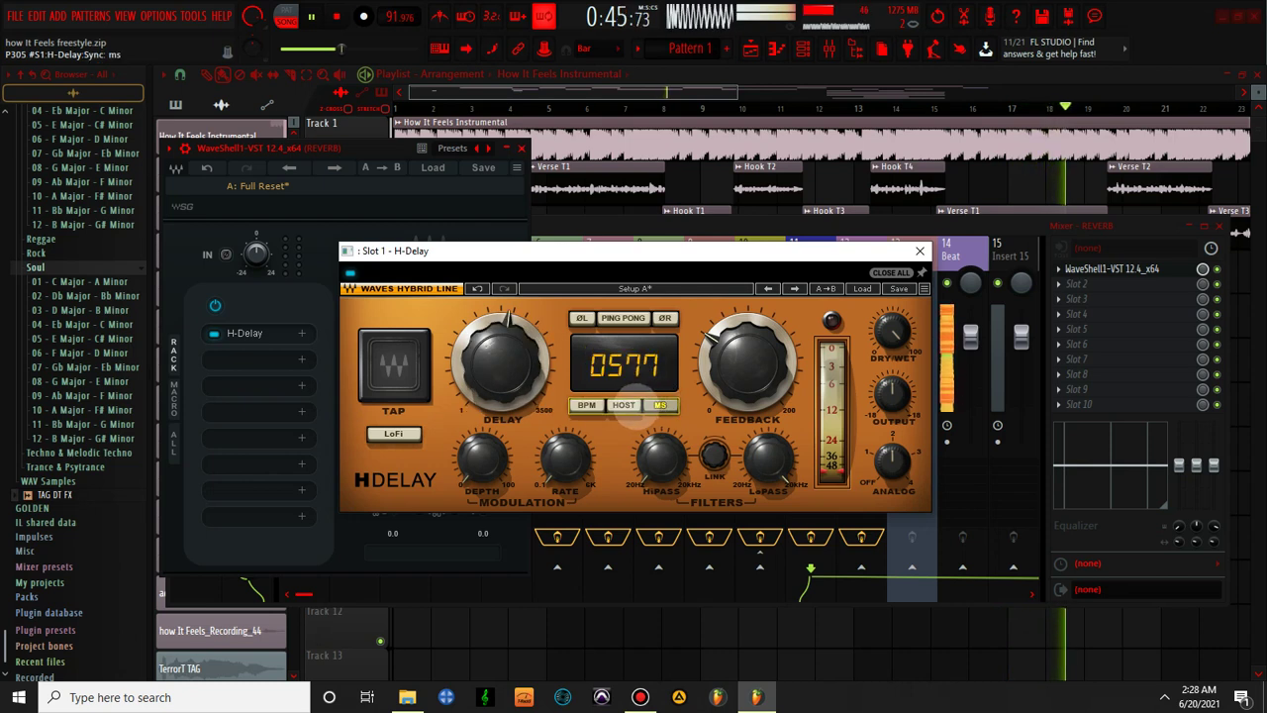
- Add H-Reverb to the second rack slot and load its Warm Plate preset
{"action": "left_click", "coordinate": [260, 356]}
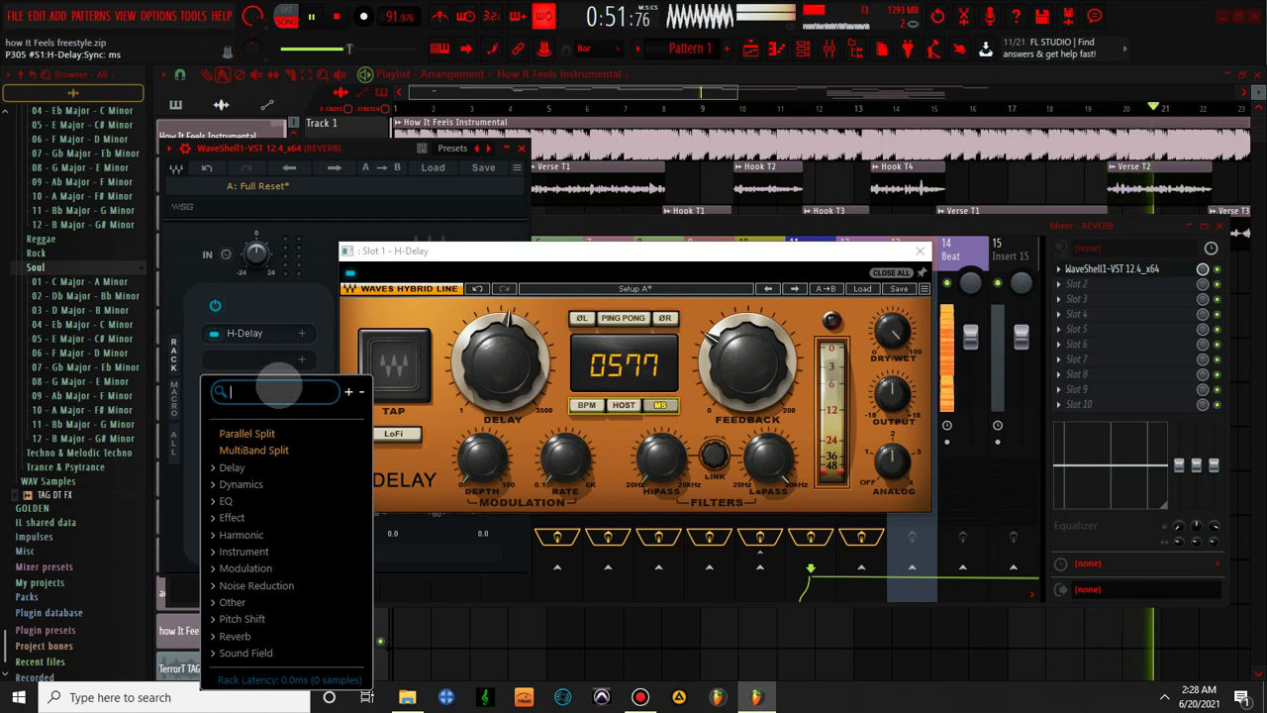
{"action": "type", "text": "H"}
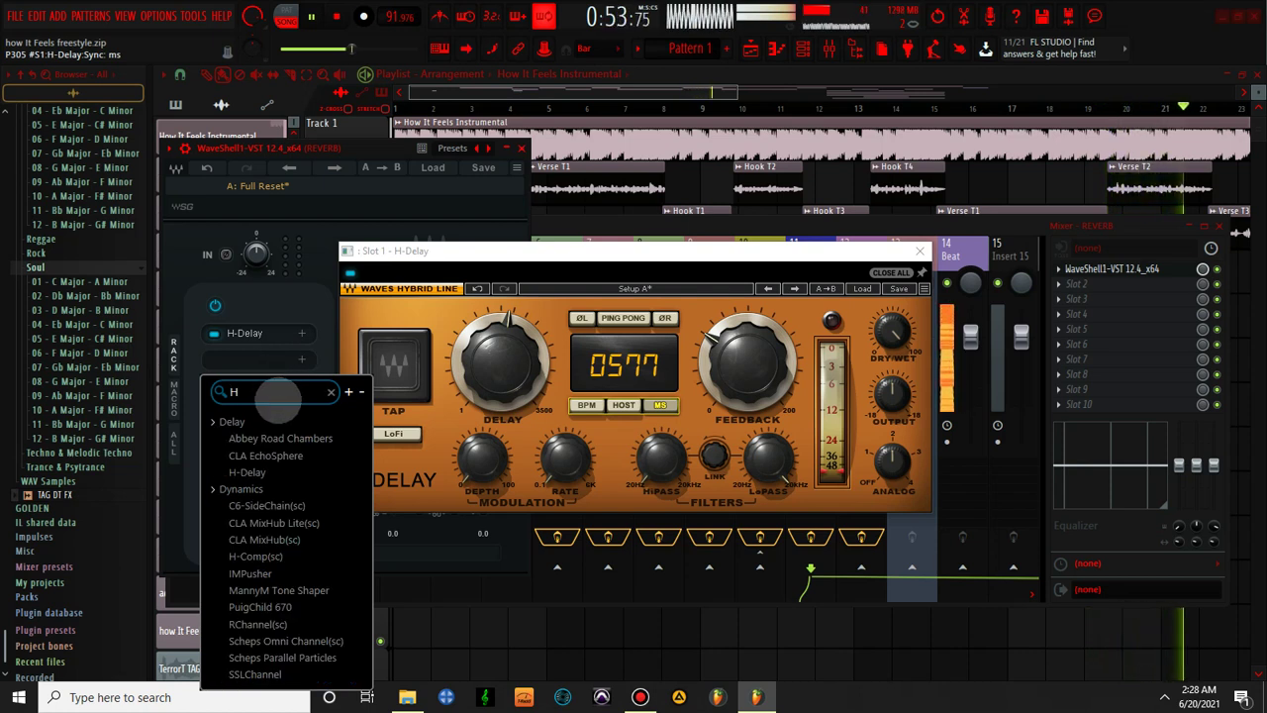
{"action": "type", "text": "-RE"}
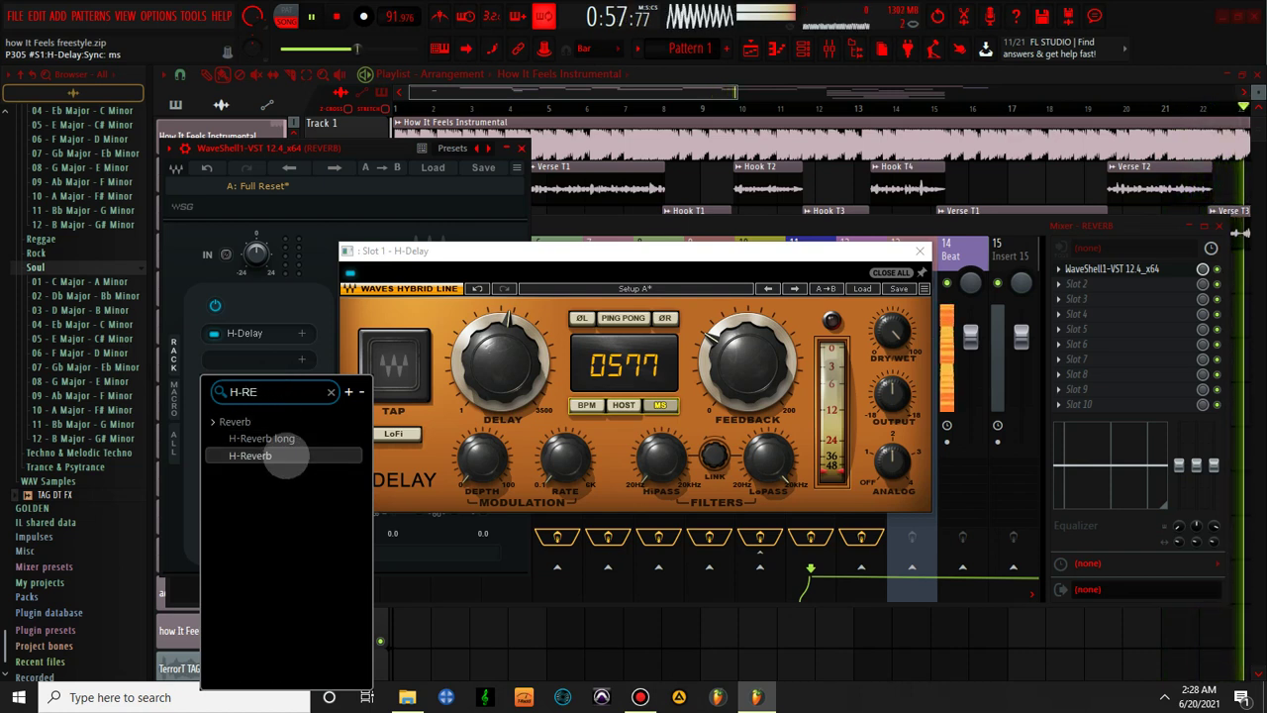
{"action": "left_click", "coordinate": [260, 455]}
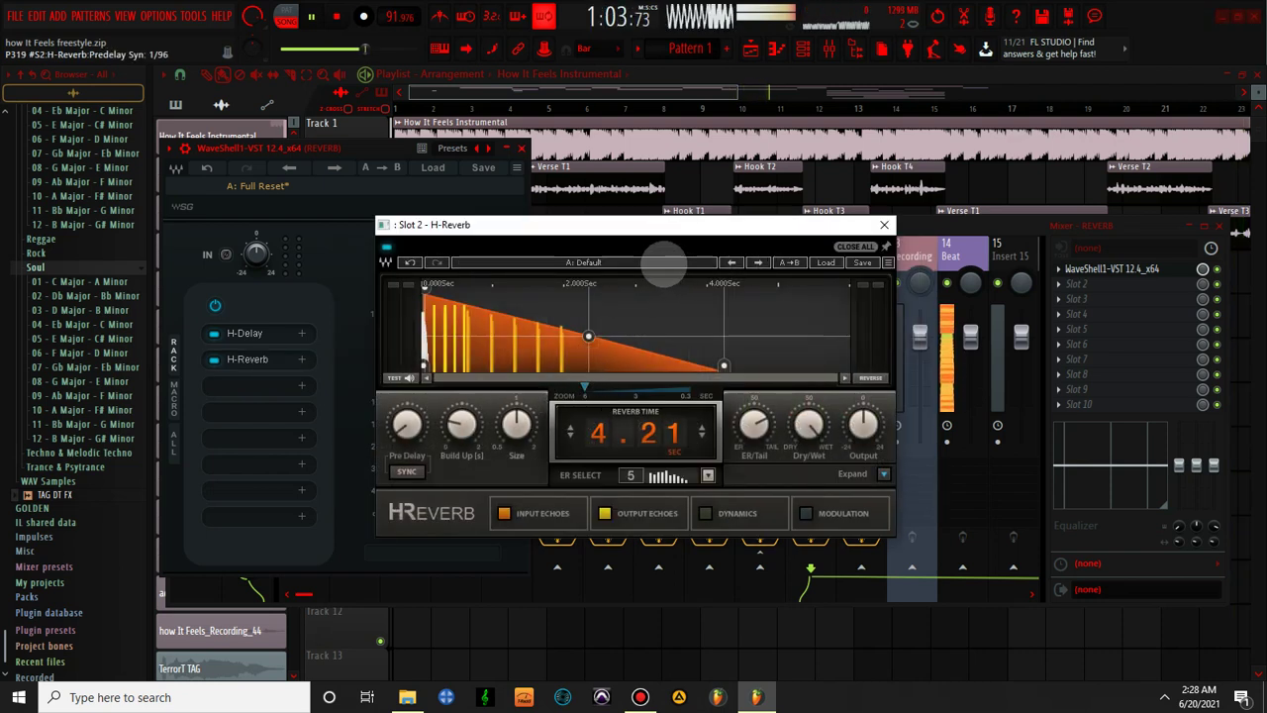
{"action": "left_click", "coordinate": [825, 263]}
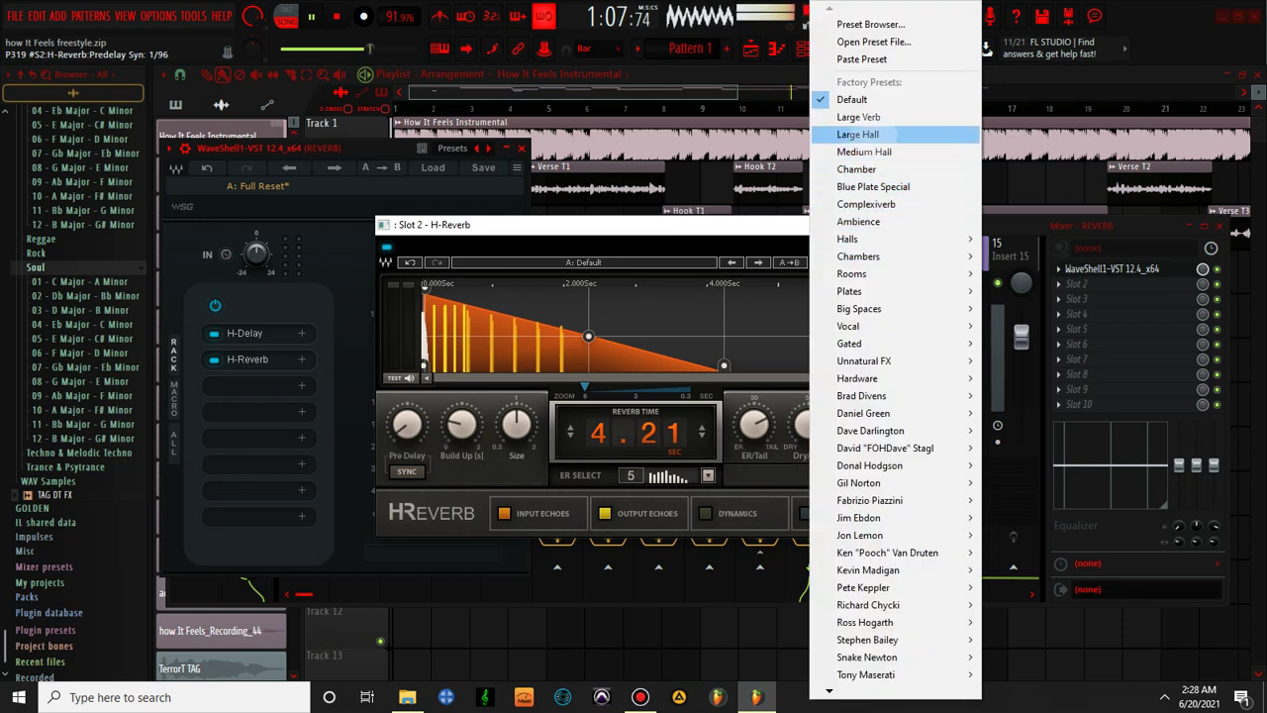
{"action": "mouse_move", "coordinate": [899, 273]}
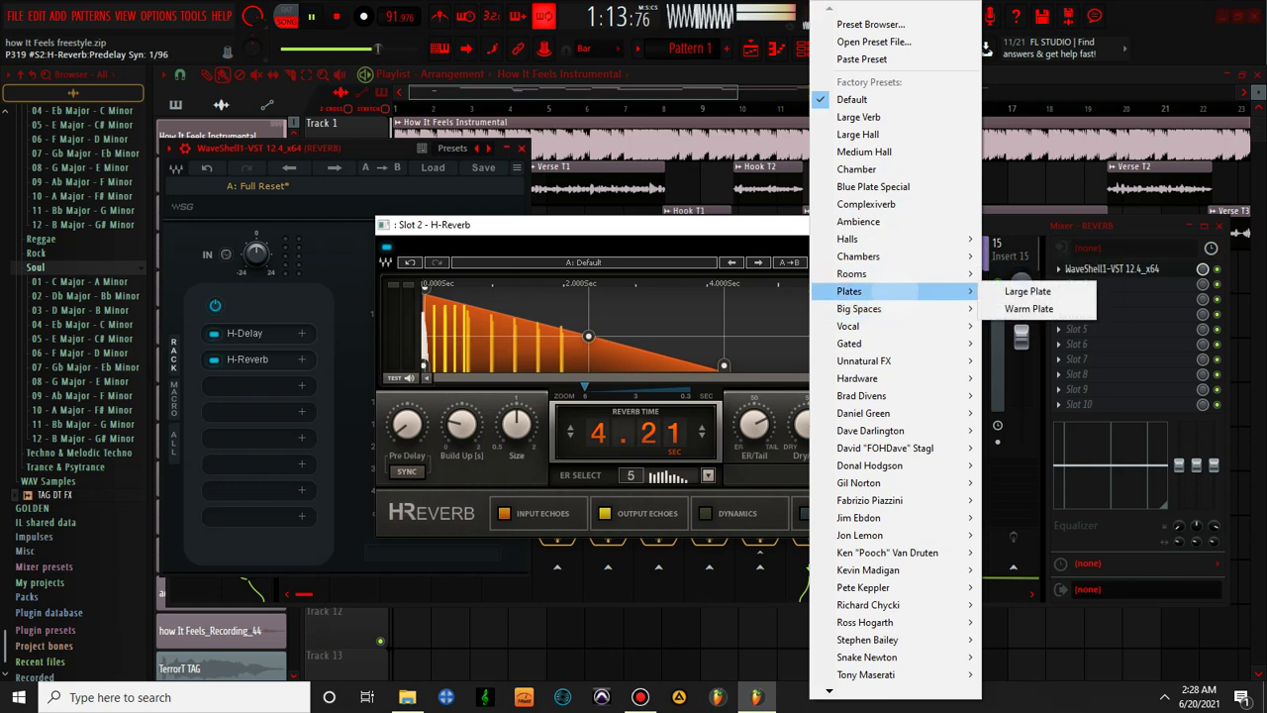
{"action": "left_click", "coordinate": [1029, 308]}
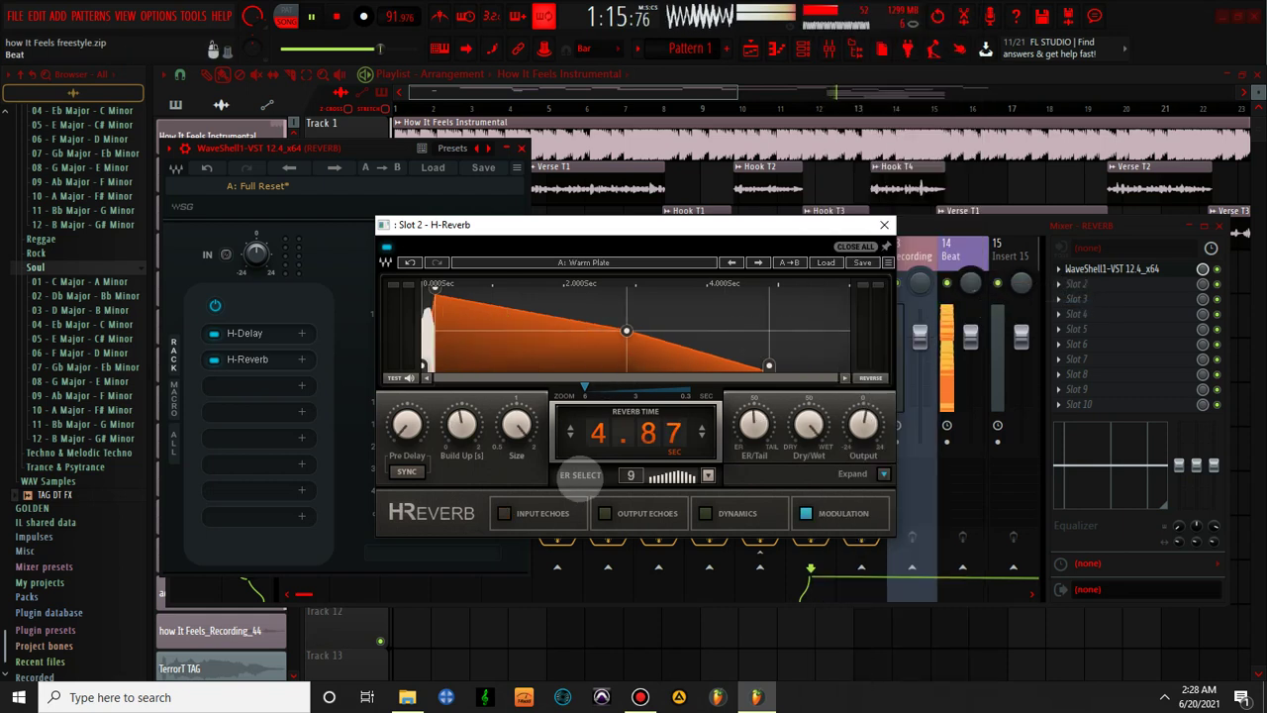
- Set the Warm Plate reverb time to 0.58 sec and the ER/Tail balance to 100%, and close its plugin window
{"action": "left_click_drag", "start_coordinate": [599, 433], "coordinate": [599, 500]}
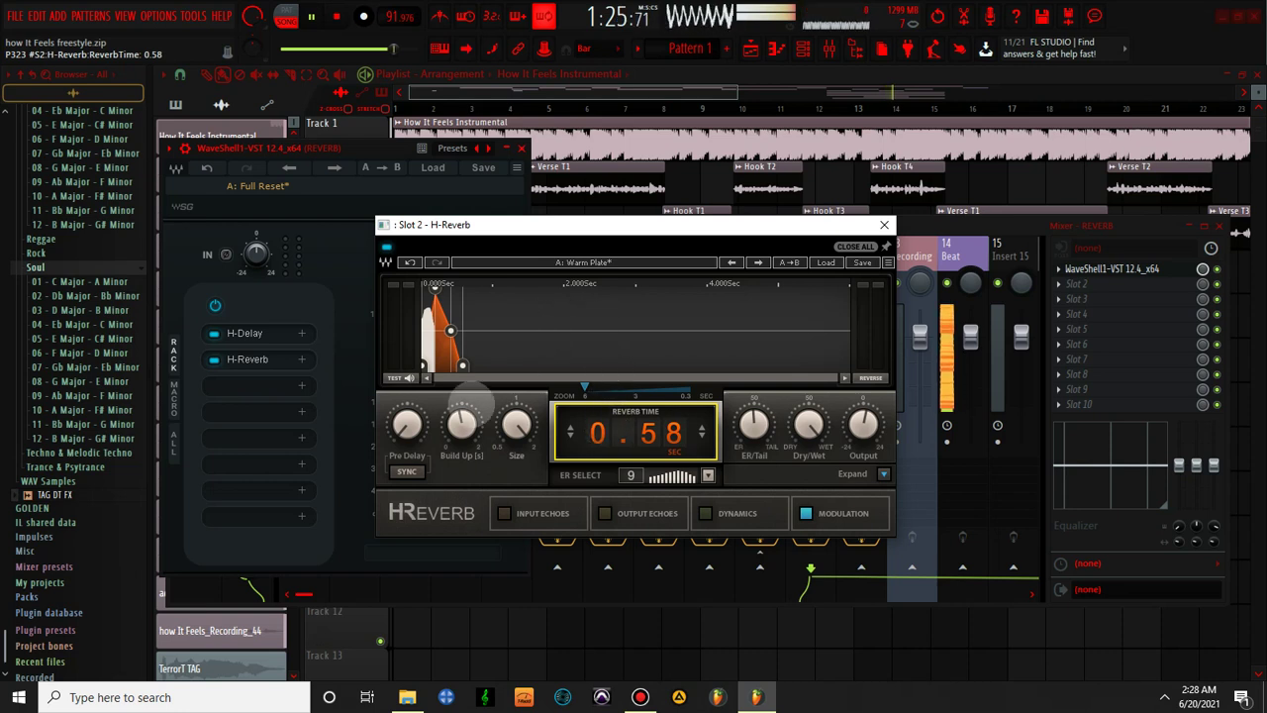
{"action": "left_click", "coordinate": [407, 426]}
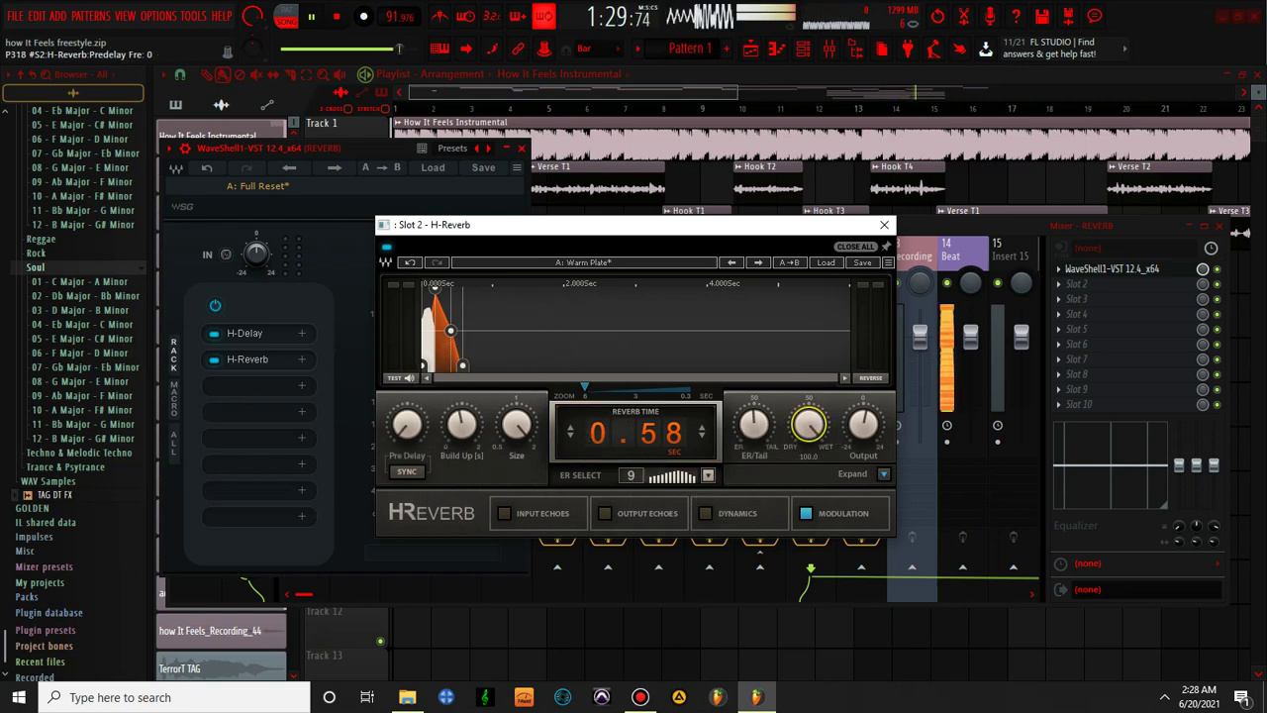
{"action": "left_click_drag", "start_coordinate": [758, 428], "coordinate": [769, 348]}
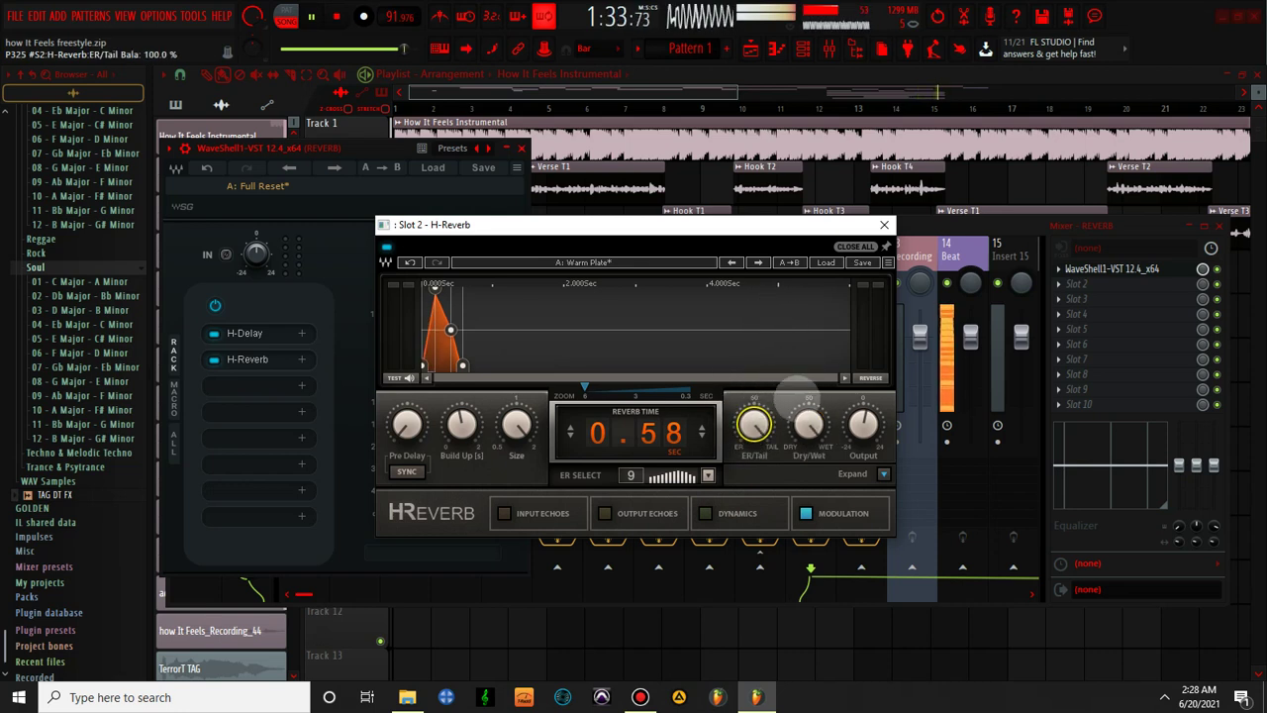
{"action": "left_click", "coordinate": [884, 224]}
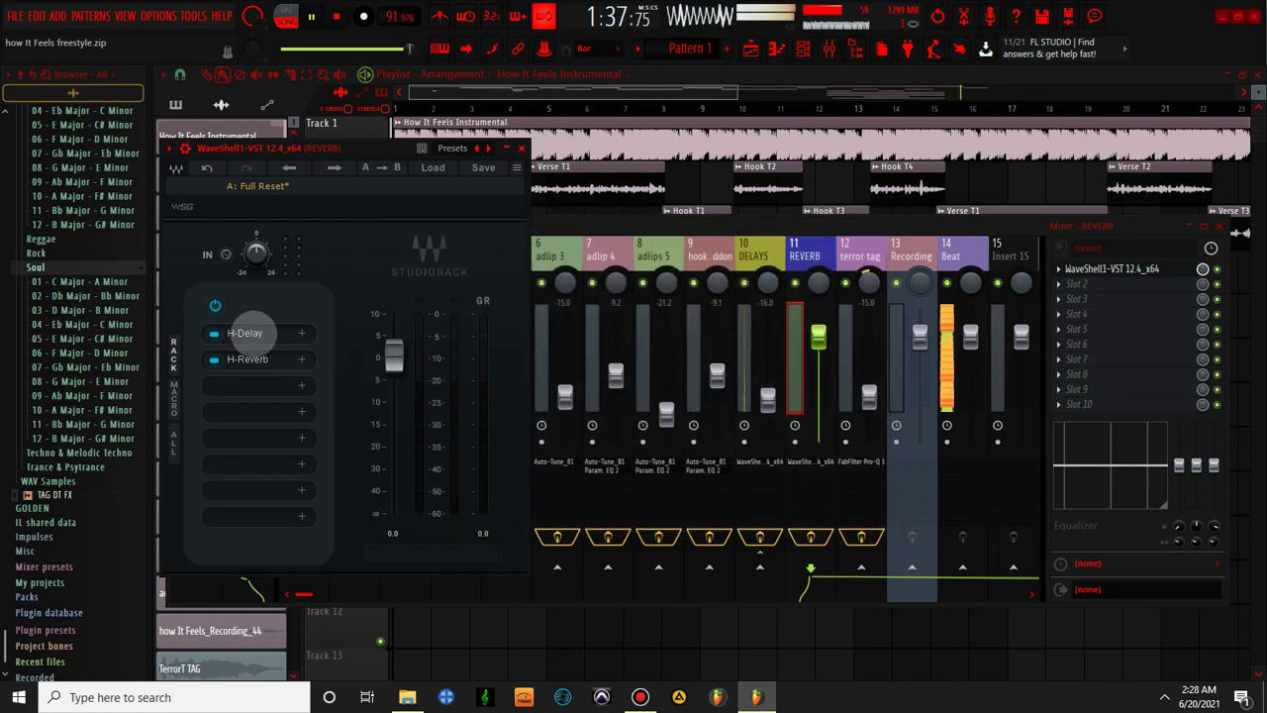
- Add a second H-Reverb from the Reverb category to the third rack slot
{"action": "left_click", "coordinate": [261, 385]}
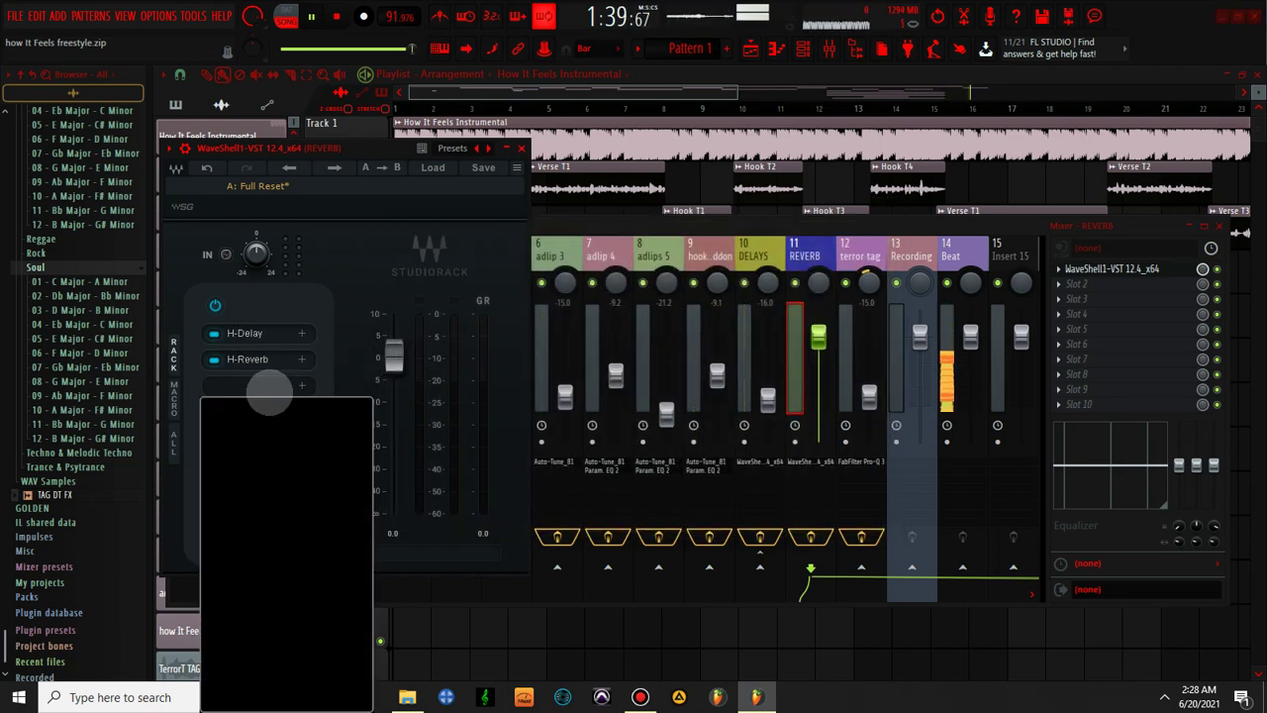
{"action": "type", "text": "H"}
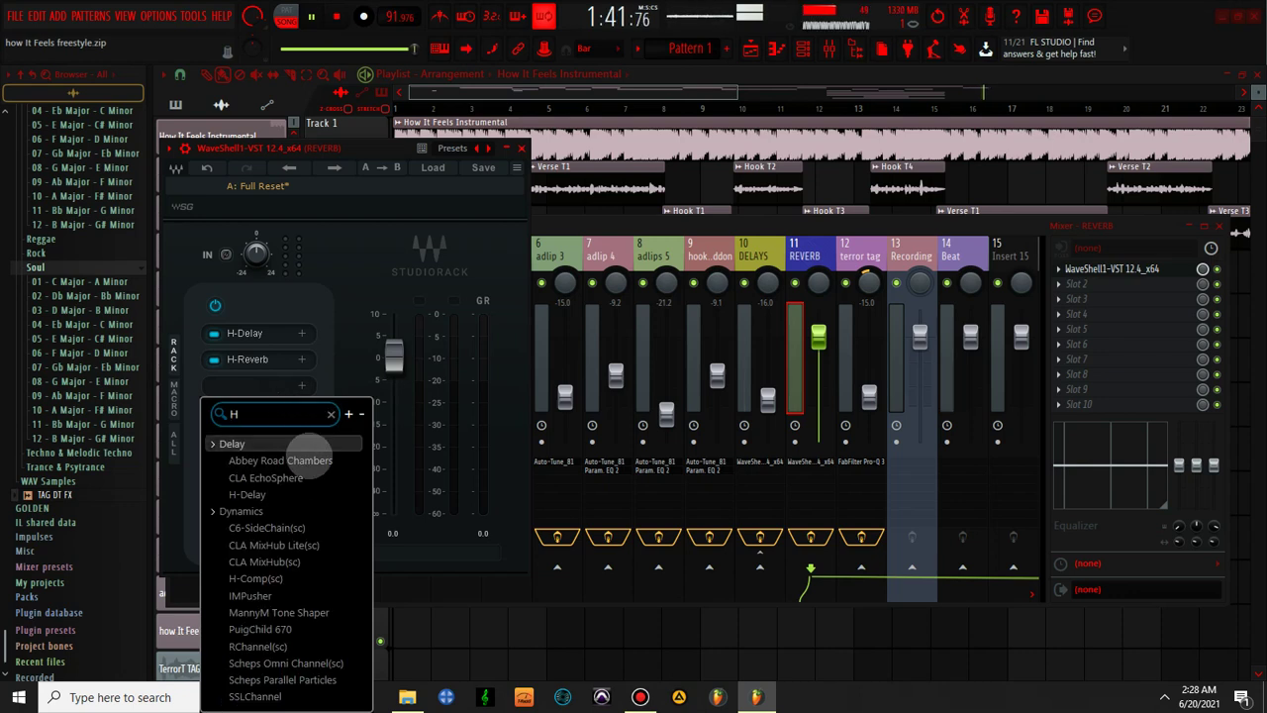
{"action": "type", "text": " RE"}
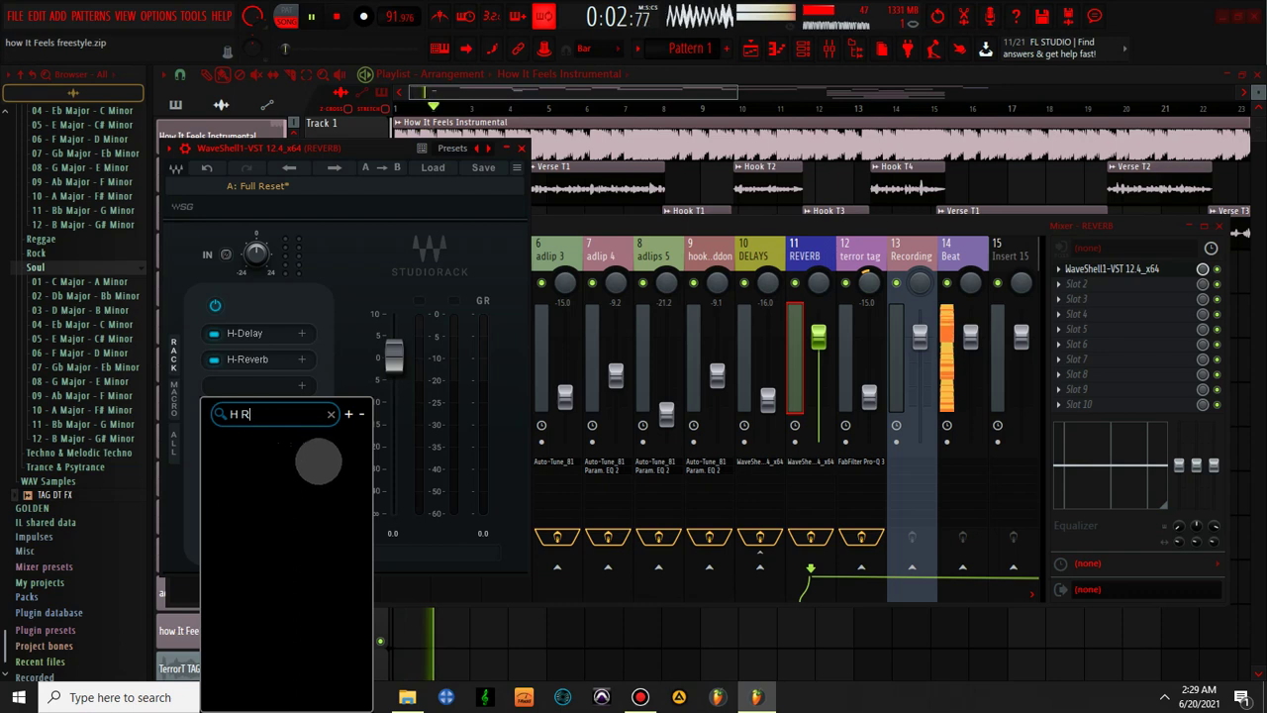
{"action": "key", "text": "BackSpace"}
{"action": "key", "text": "BackSpace"}
{"action": "key", "text": "BackSpace"}
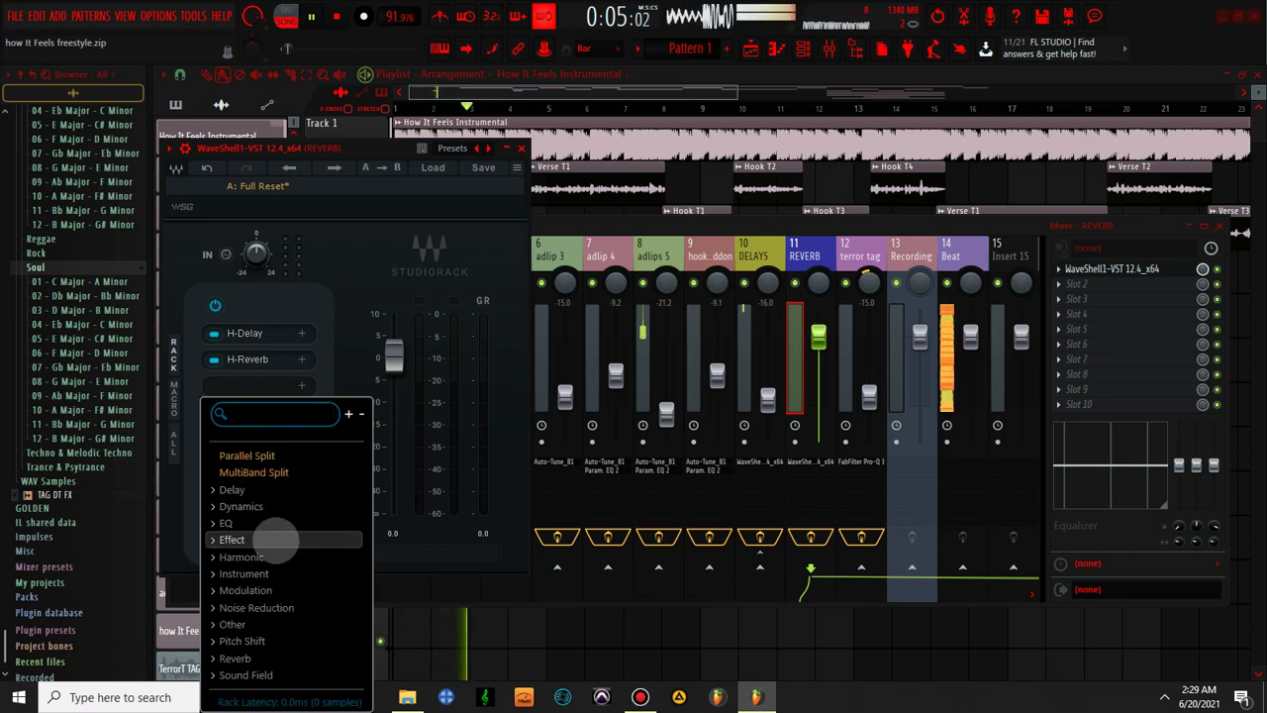
{"action": "left_click", "coordinate": [255, 658]}
{"action": "scroll", "coordinate": [265, 634], "scroll_direction": "down", "scroll_amount": 5}
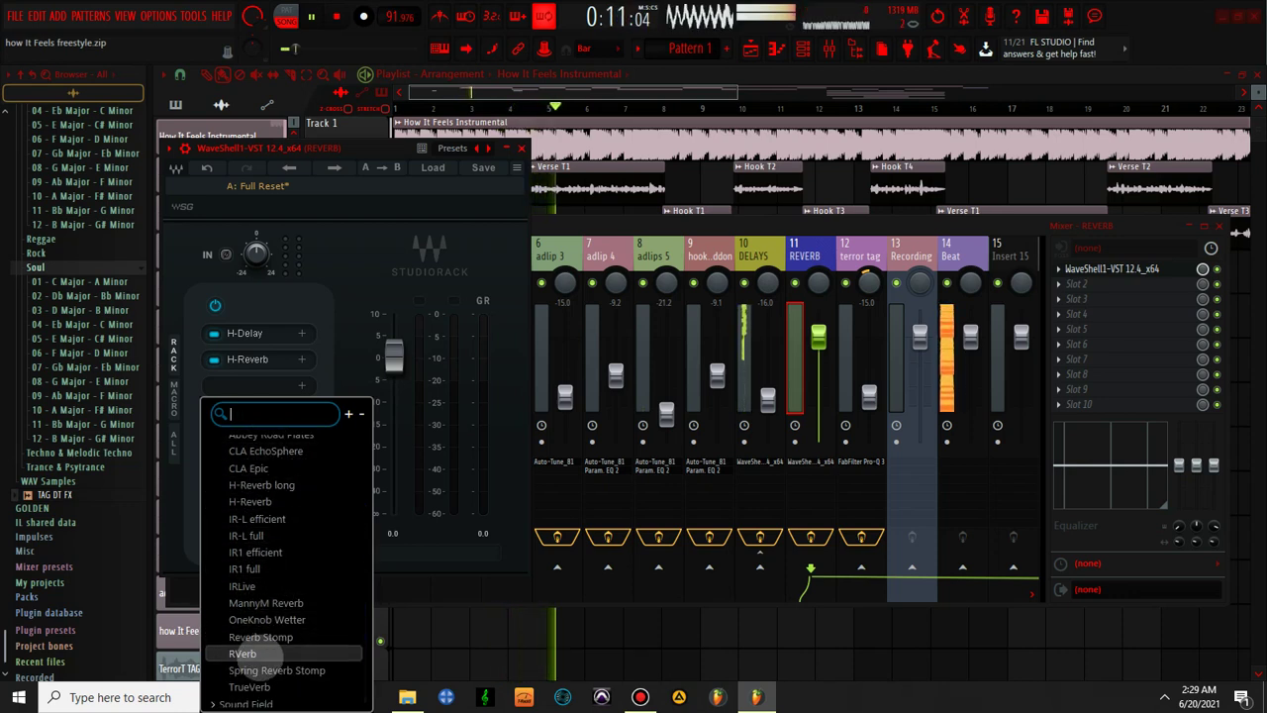
{"action": "scroll", "coordinate": [248, 634], "scroll_direction": "down", "scroll_amount": 1}
{"action": "left_click", "coordinate": [250, 497]}
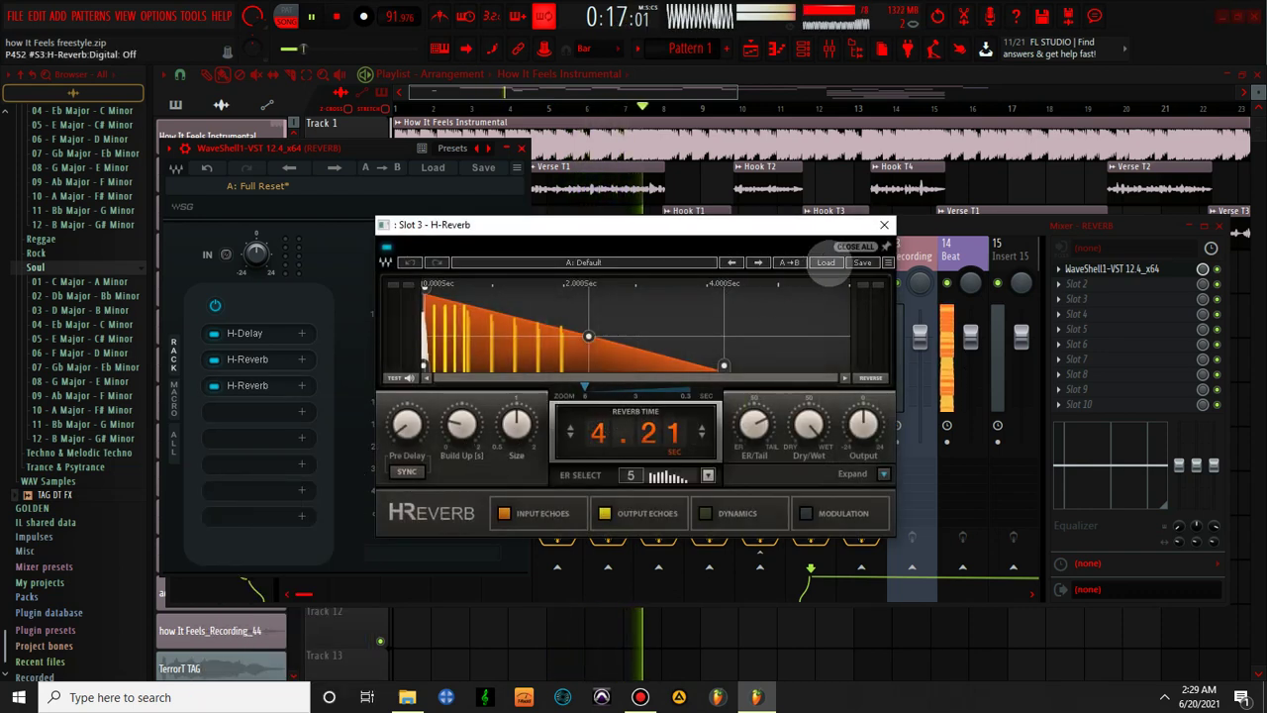
- Load the Warm Chamber preset in the slot 3 H-Reverb and set its Pre Delay to 56
{"action": "left_click", "coordinate": [826, 263]}
{"action": "mouse_move", "coordinate": [857, 256]}
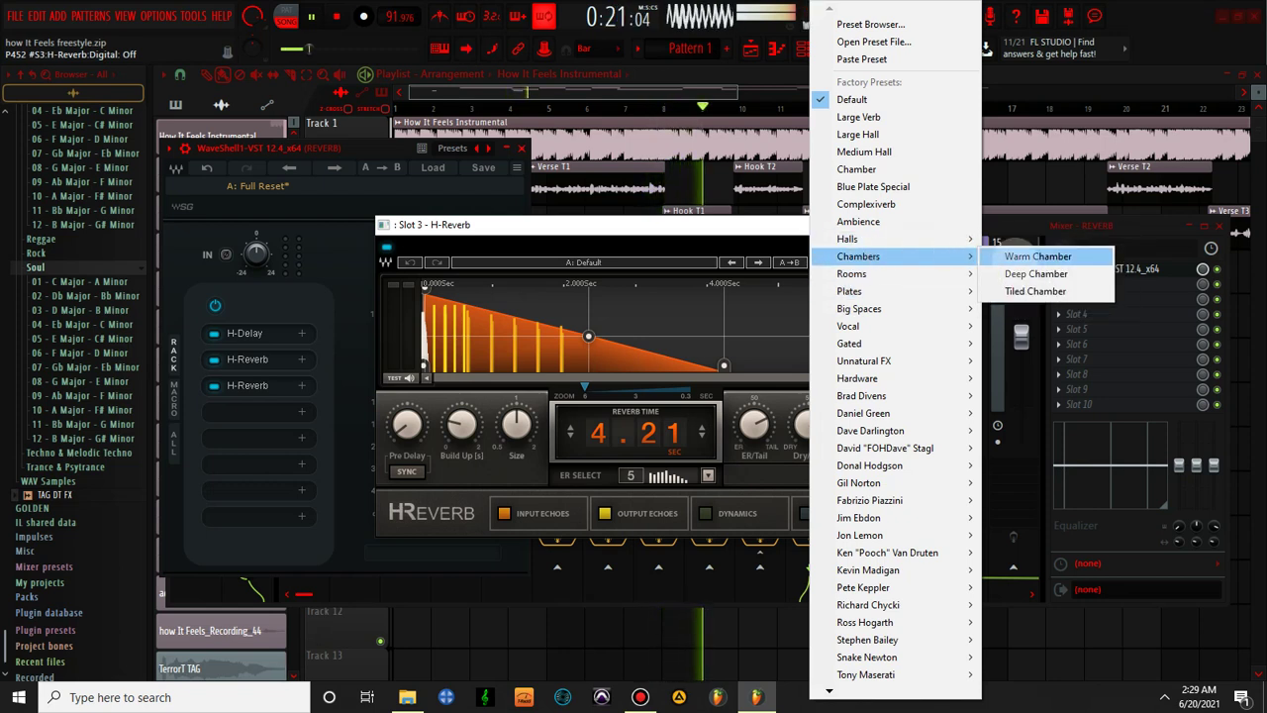
{"action": "left_click", "coordinate": [1038, 257]}
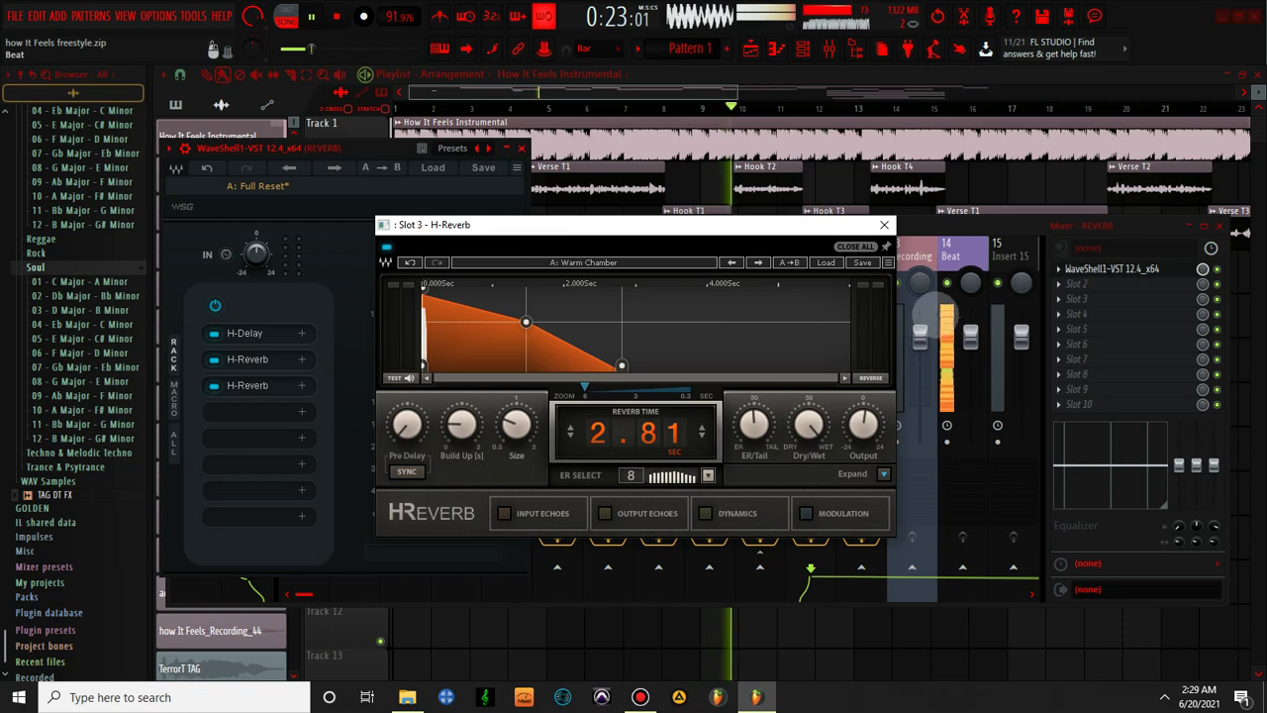
{"action": "mouse_move", "coordinate": [407, 426]}
{"action": "left_click_drag", "start_coordinate": [407, 426], "coordinate": [407, 408]}
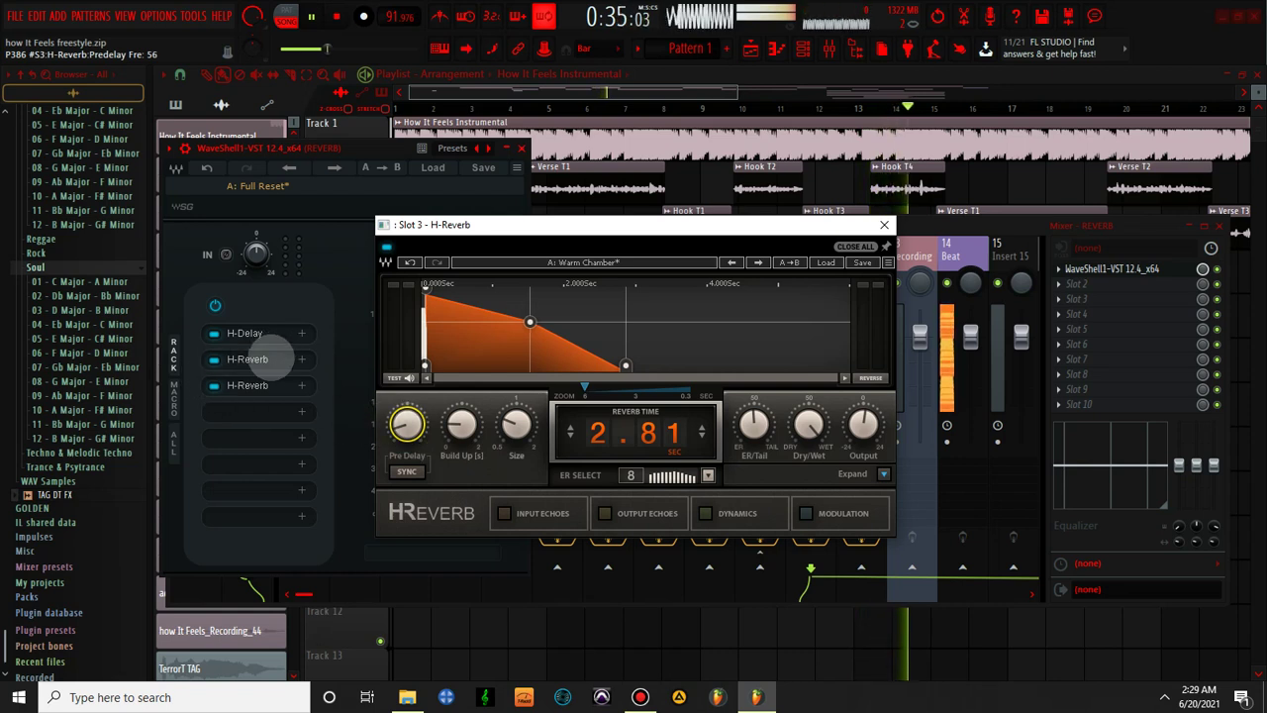
- Check the slot 2 H-Reverb, fine-tune the Pre Delay of the slot 3 H-Reverb, and close its plugin window
{"action": "left_click", "coordinate": [270, 359]}
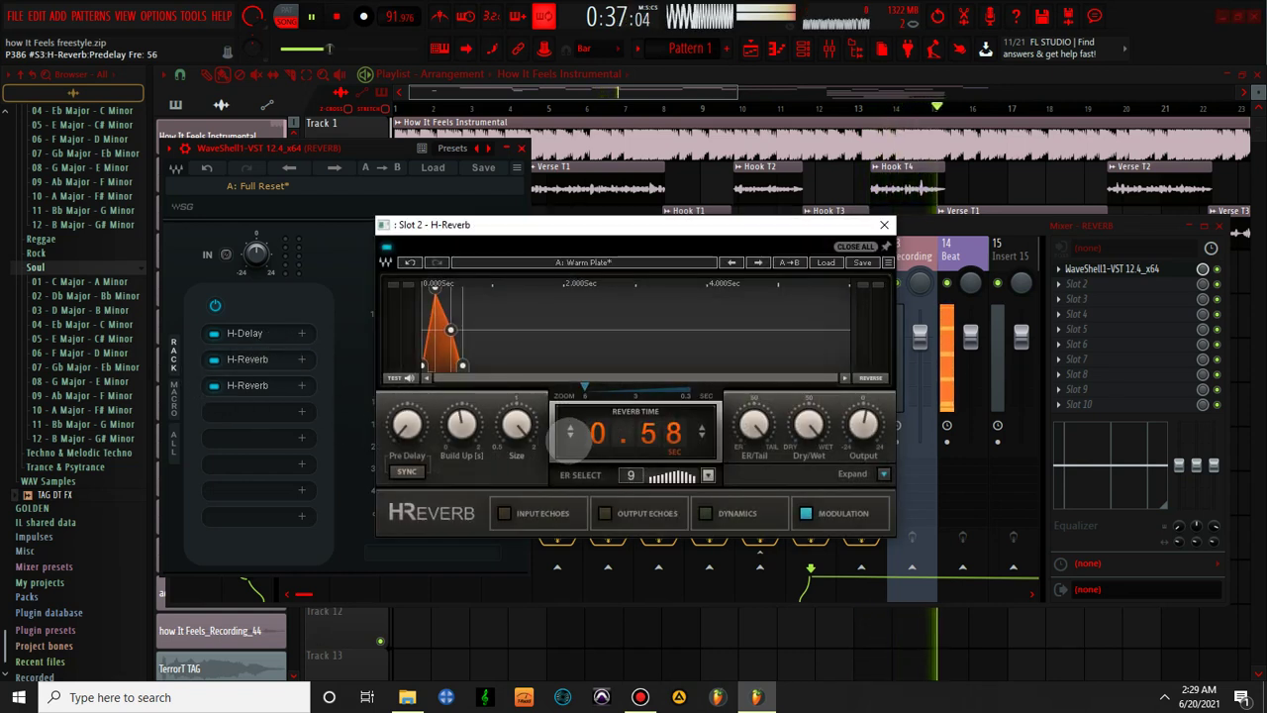
{"action": "left_click", "coordinate": [268, 384]}
{"action": "left_click_drag", "start_coordinate": [407, 423], "coordinate": [407, 420]}
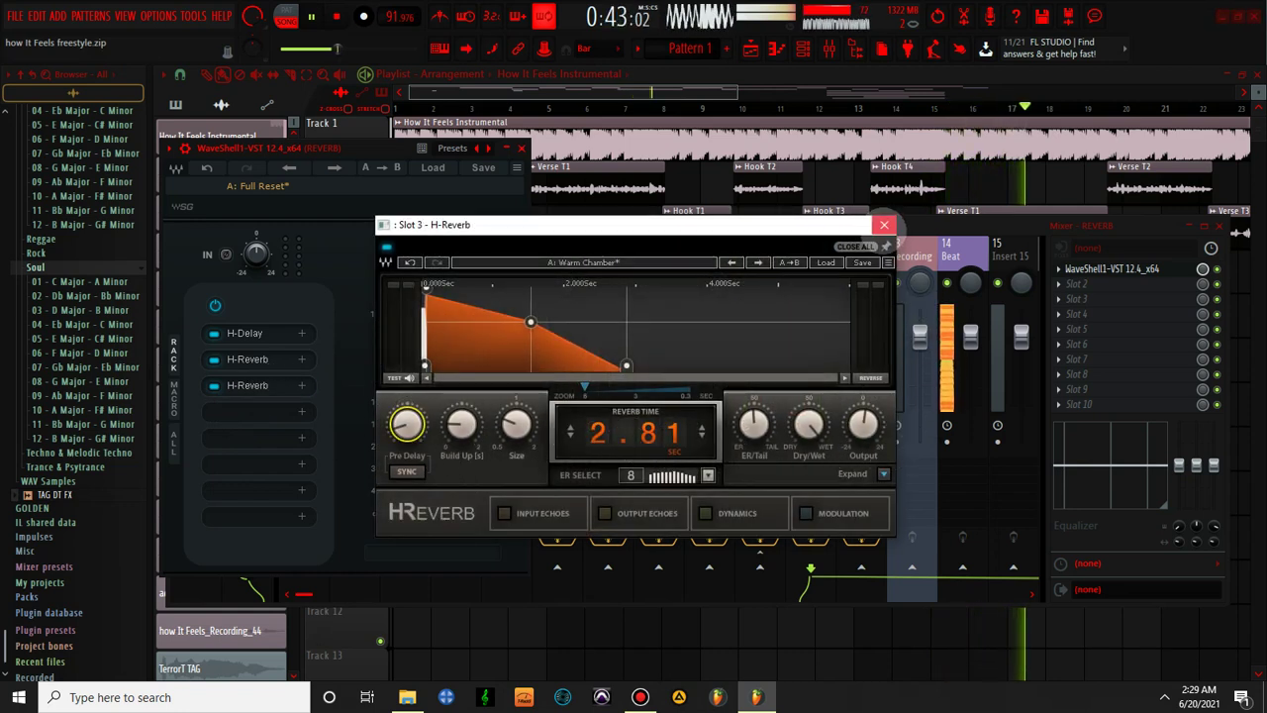
{"action": "left_click", "coordinate": [884, 224]}
- Set the slot 1 H-Delay's Analog to Off, try a 1/2 delay at 104 BPM with BPM sync, and return the sync to MS
{"action": "left_click", "coordinate": [245, 332]}
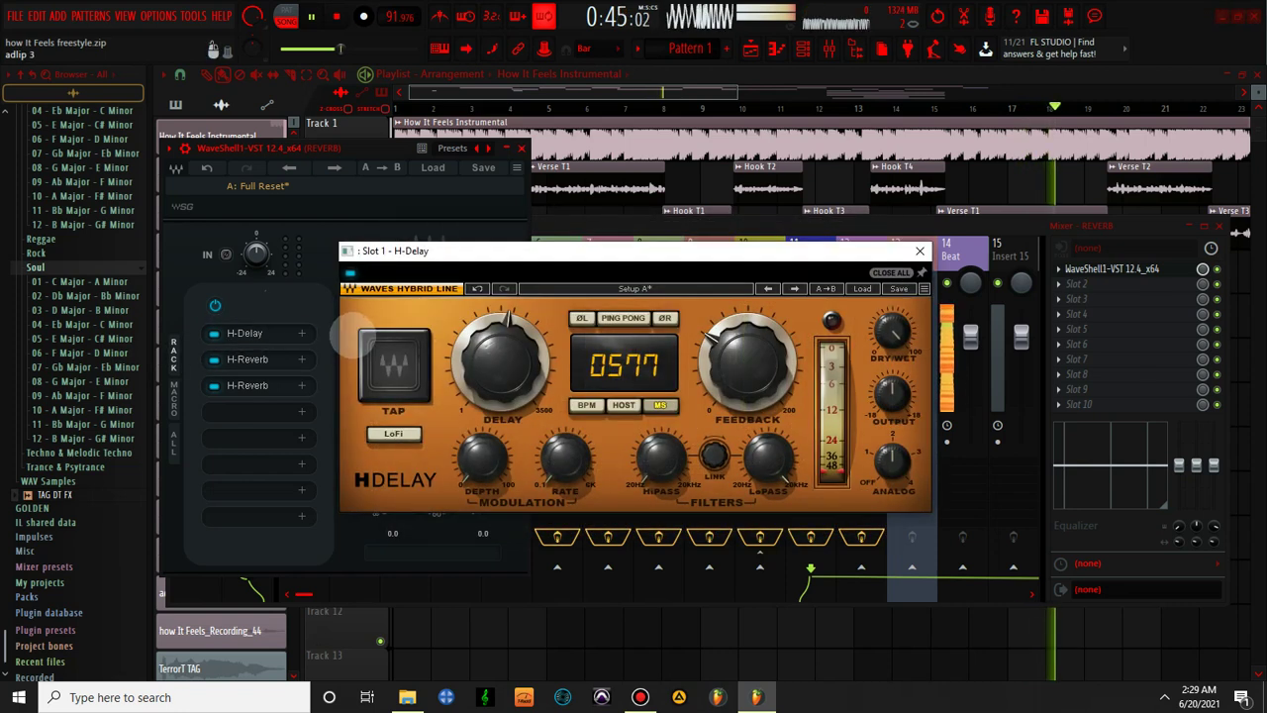
{"action": "left_click", "coordinate": [622, 404]}
{"action": "left_click_drag", "start_coordinate": [926, 463], "coordinate": [924, 485]}
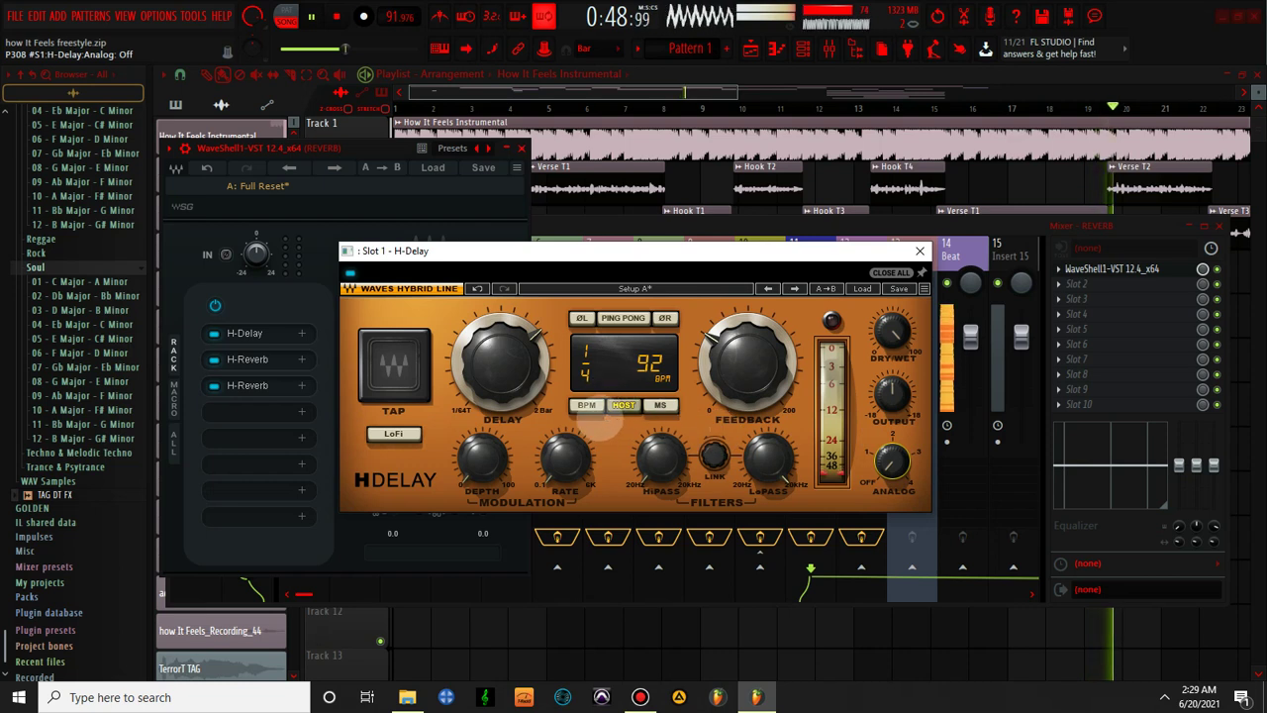
{"action": "left_click", "coordinate": [587, 405]}
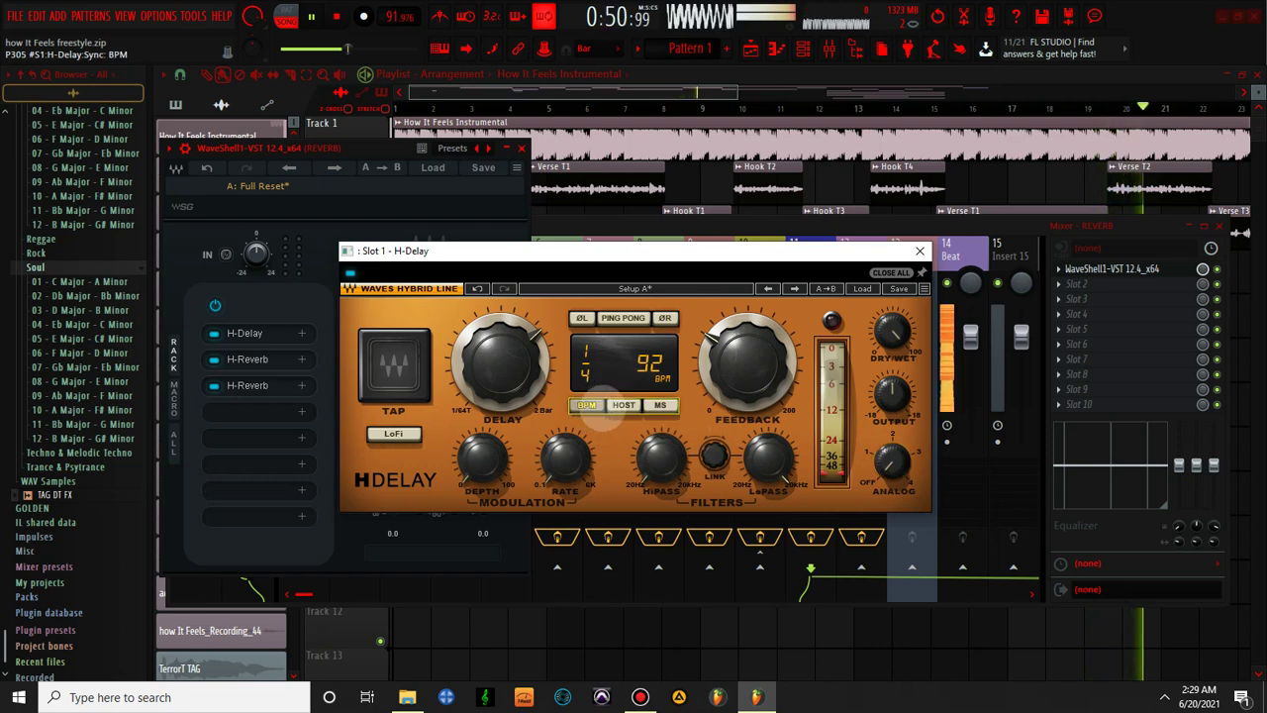
{"action": "left_click_drag", "start_coordinate": [649, 362], "coordinate": [649, 348]}
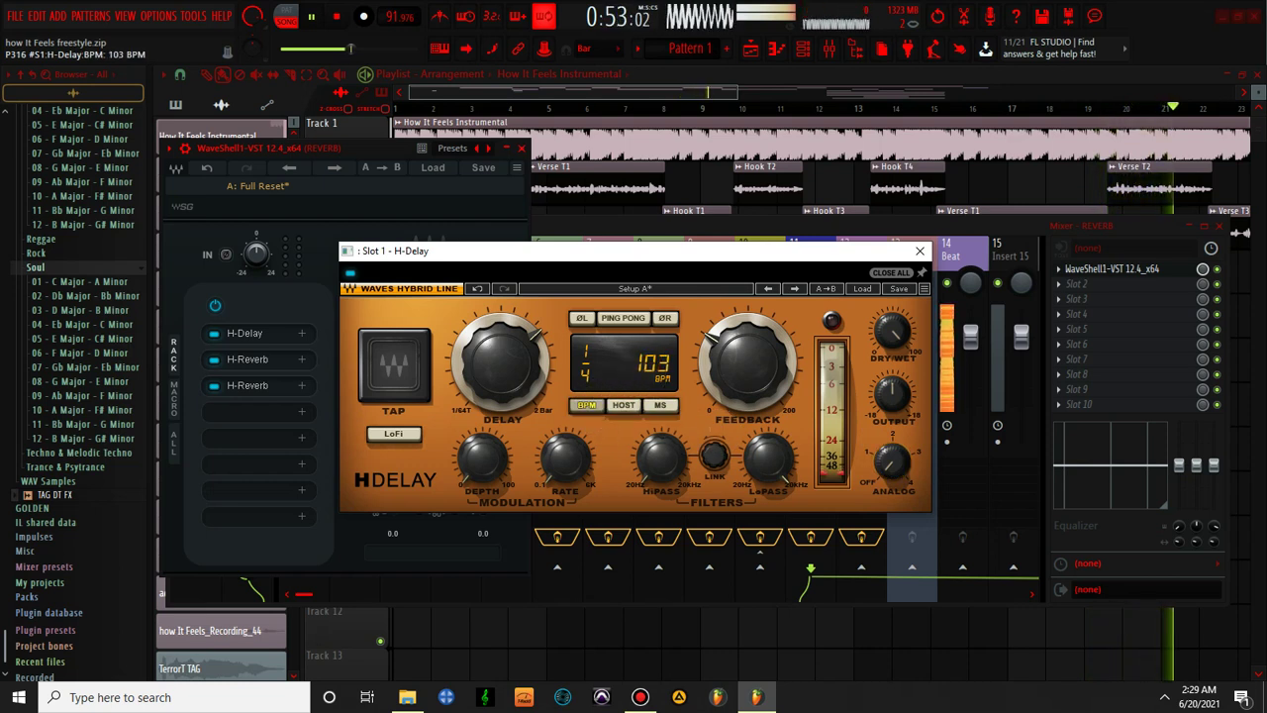
{"action": "left_click_drag", "start_coordinate": [502, 362], "coordinate": [502, 353]}
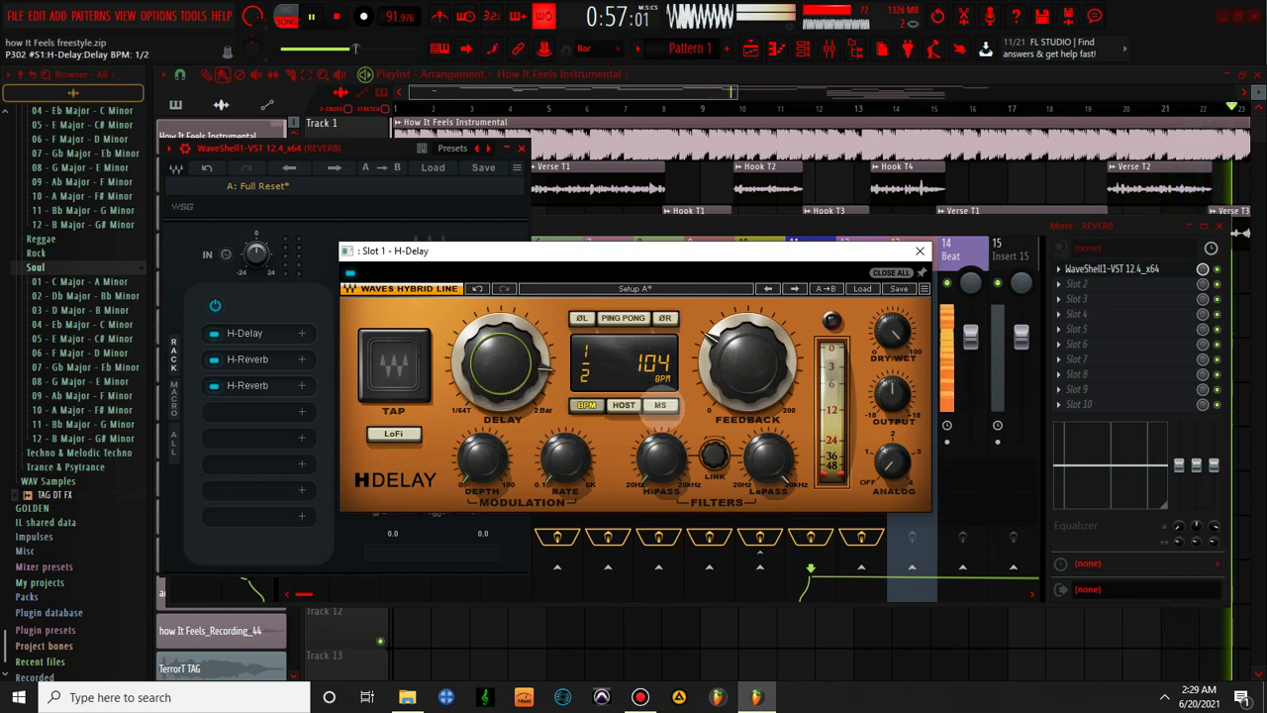
{"action": "left_click", "coordinate": [659, 405]}
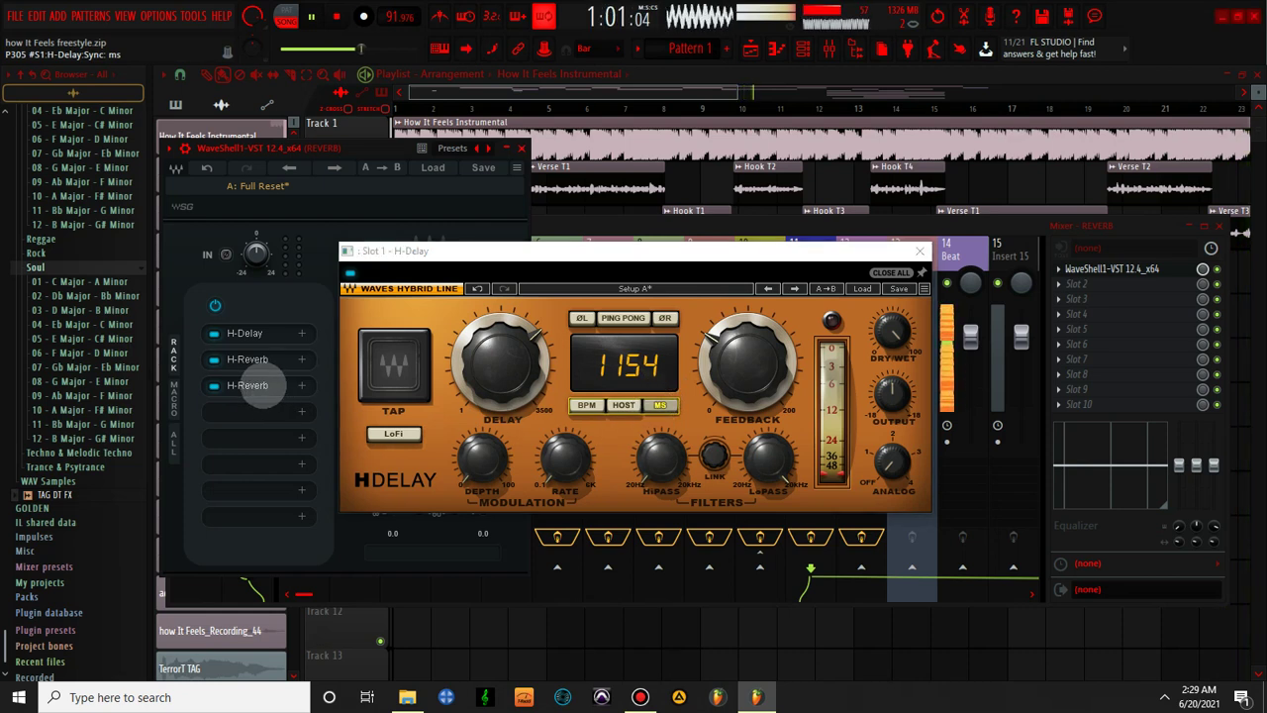
- Set the slot 3 H-Reverb's reverb time to 1.15 sec and close its plugin window
{"action": "left_click", "coordinate": [253, 385]}
{"action": "left_click_drag", "start_coordinate": [633, 433], "coordinate": [633, 470]}
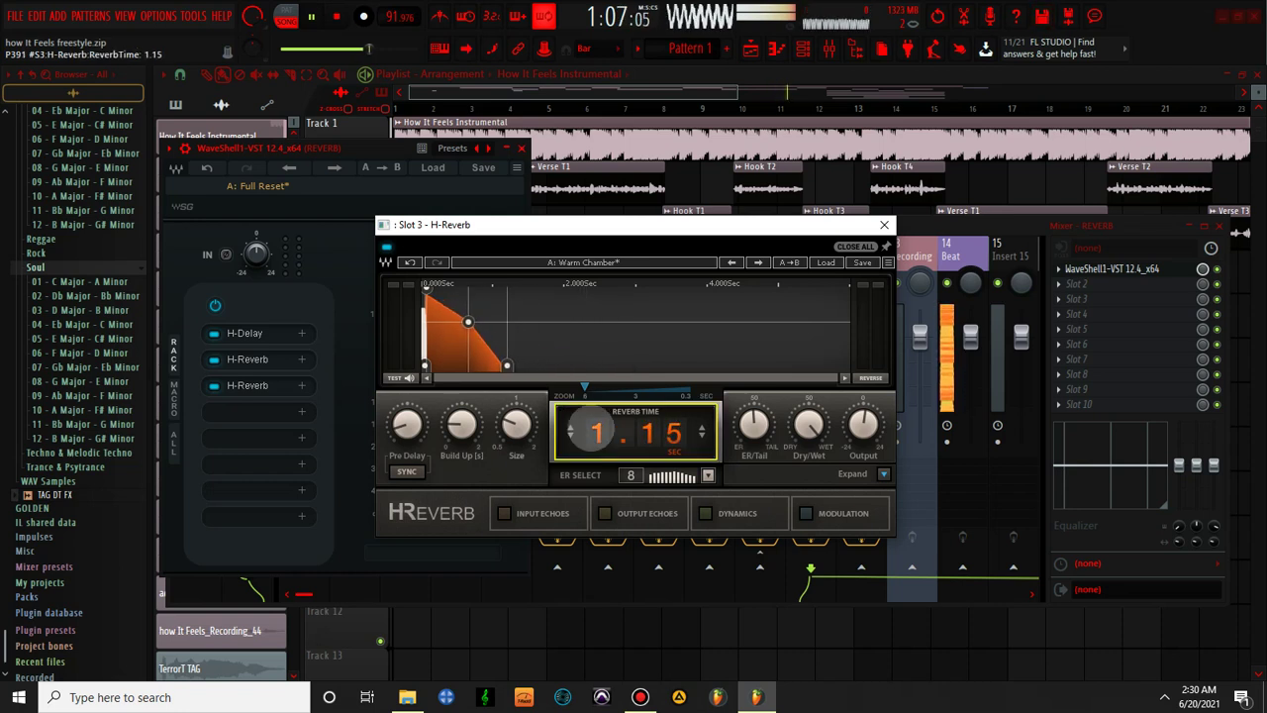
{"action": "left_click", "coordinate": [884, 225]}
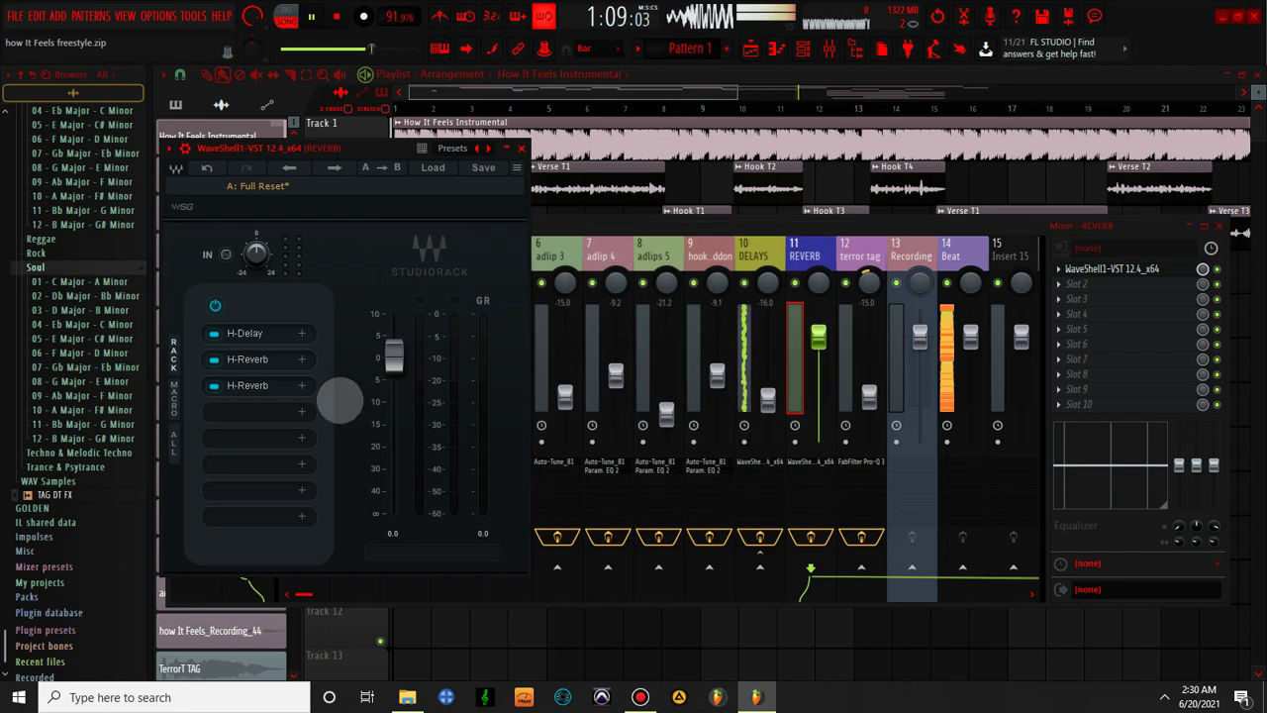
- Add another H-Reverb from the Reverb category to the fourth rack slot and close its plugin window
{"action": "left_click", "coordinate": [255, 411]}
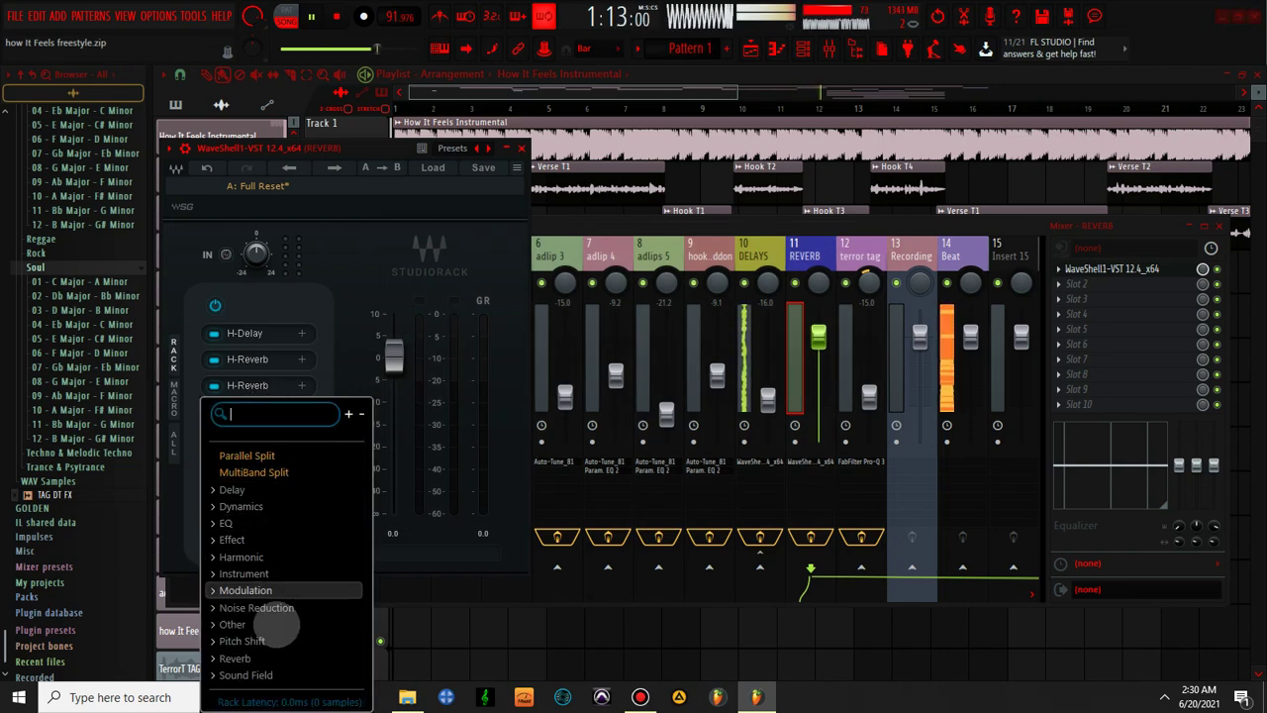
{"action": "left_click", "coordinate": [263, 656]}
{"action": "scroll", "coordinate": [277, 636], "scroll_direction": "down", "scroll_amount": 3}
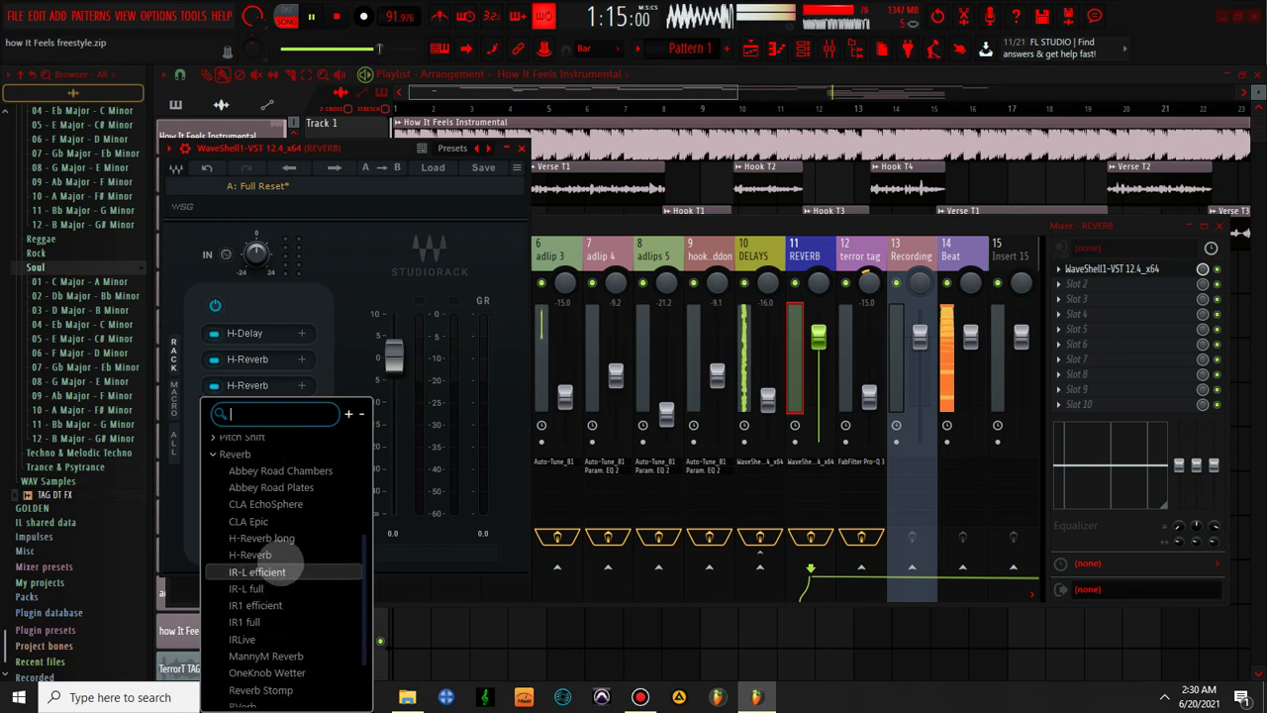
{"action": "left_click", "coordinate": [275, 563]}
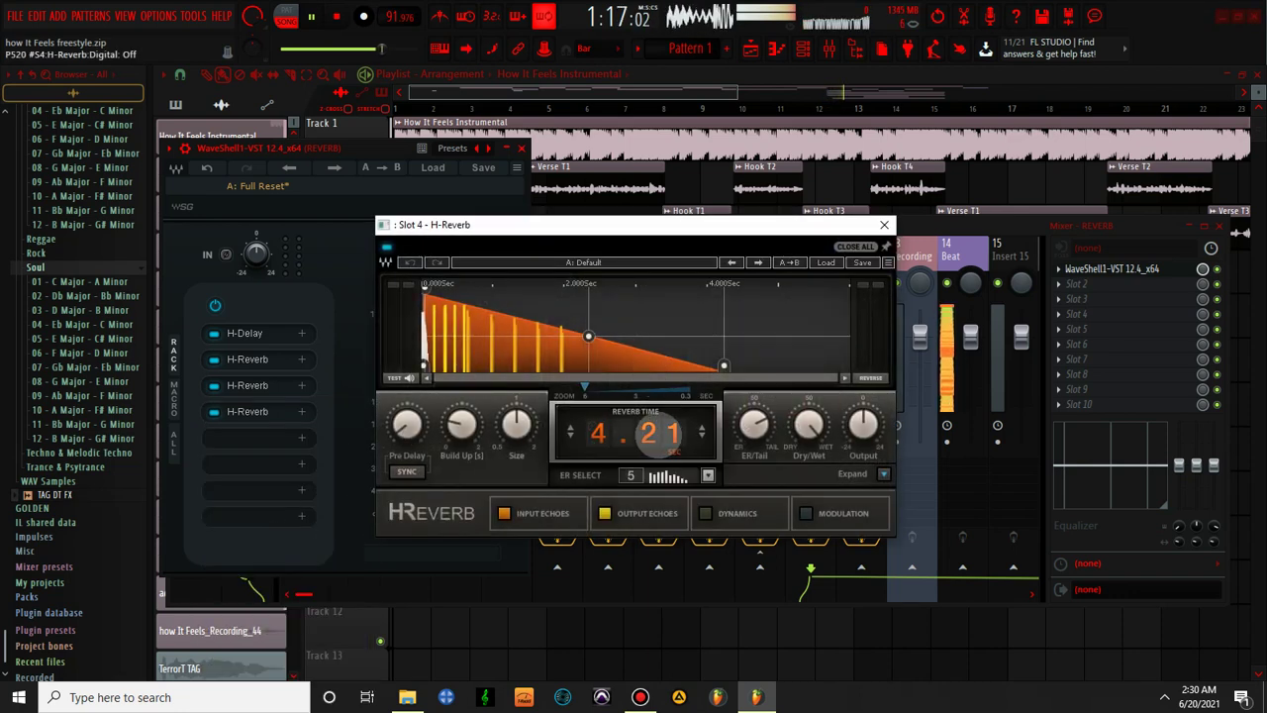
{"action": "left_click", "coordinate": [884, 225]}
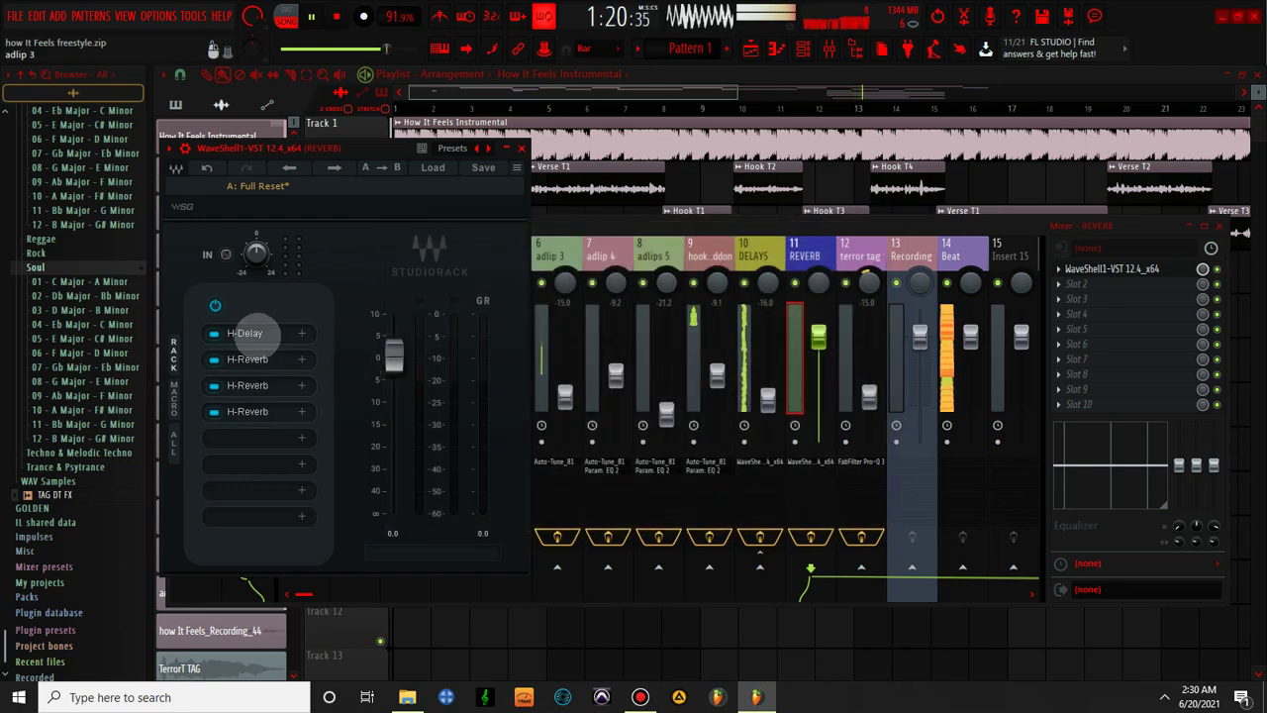
- Remove H-Delay from the first rack slot and H-Reverb from the fourth, then close the rack window and stop playback
{"action": "right_click", "coordinate": [255, 332]}
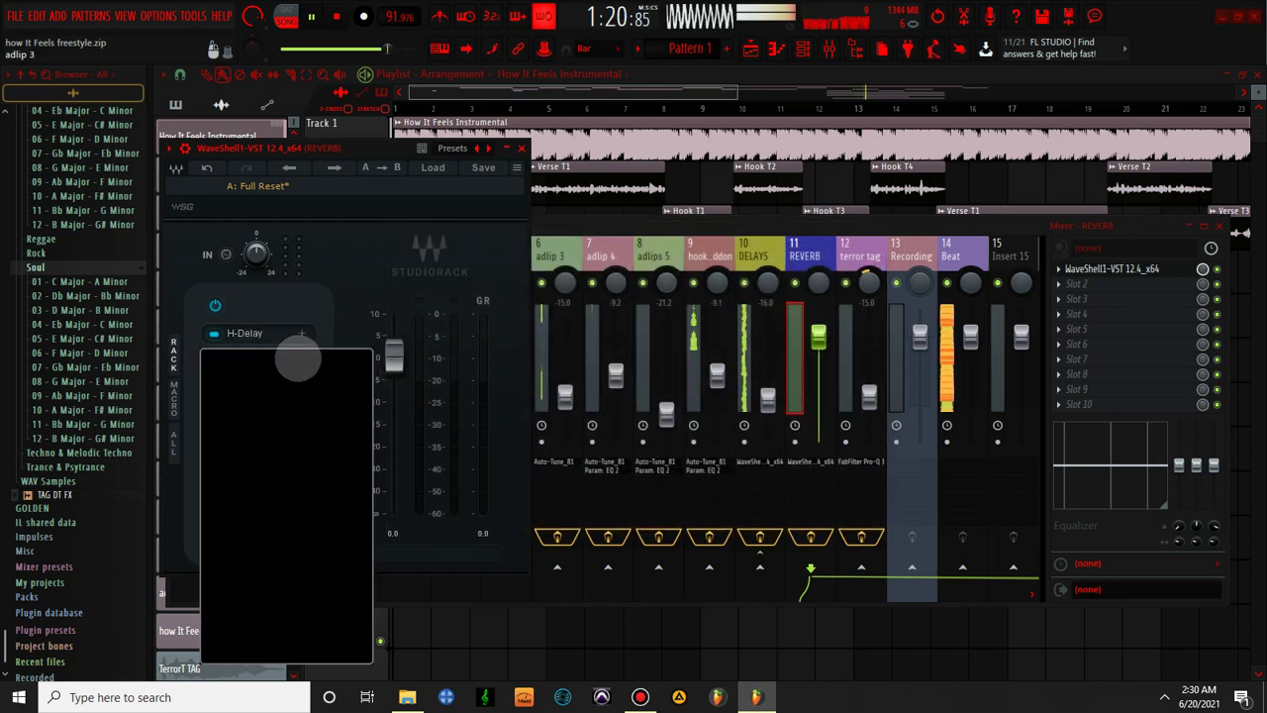
{"action": "left_click", "coordinate": [270, 392]}
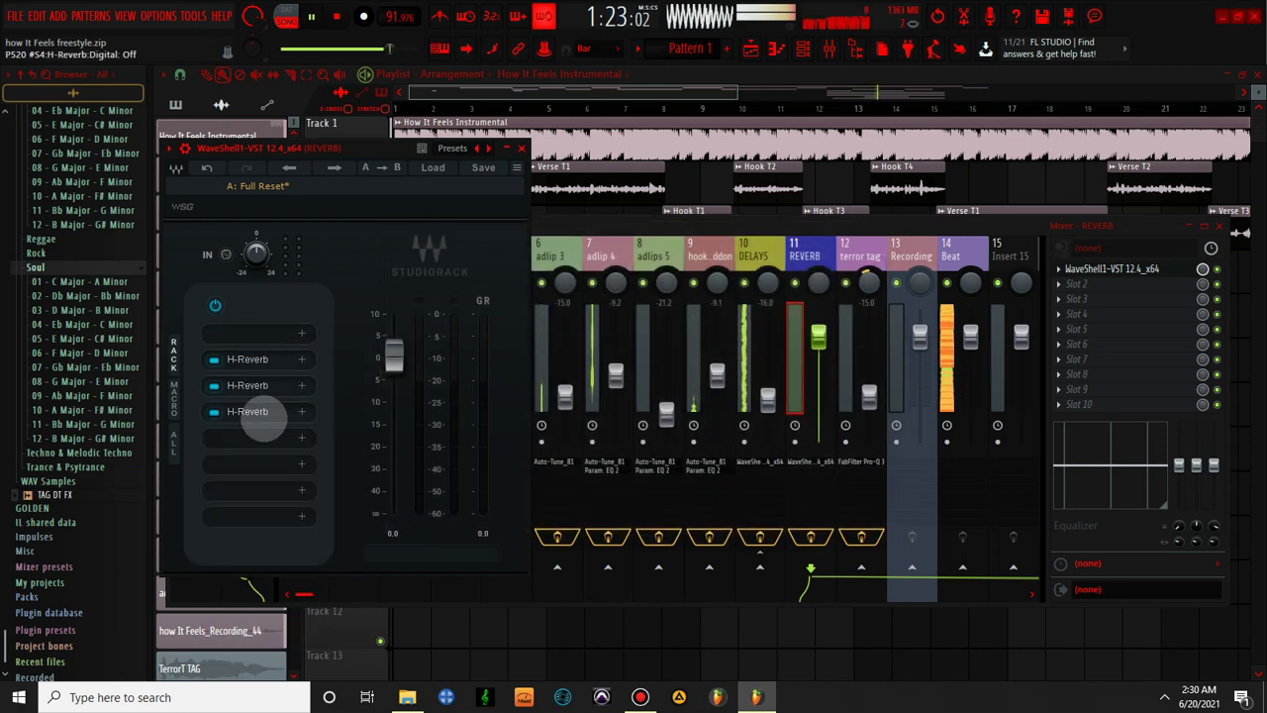
{"action": "right_click", "coordinate": [281, 428]}
{"action": "left_click", "coordinate": [281, 437]}
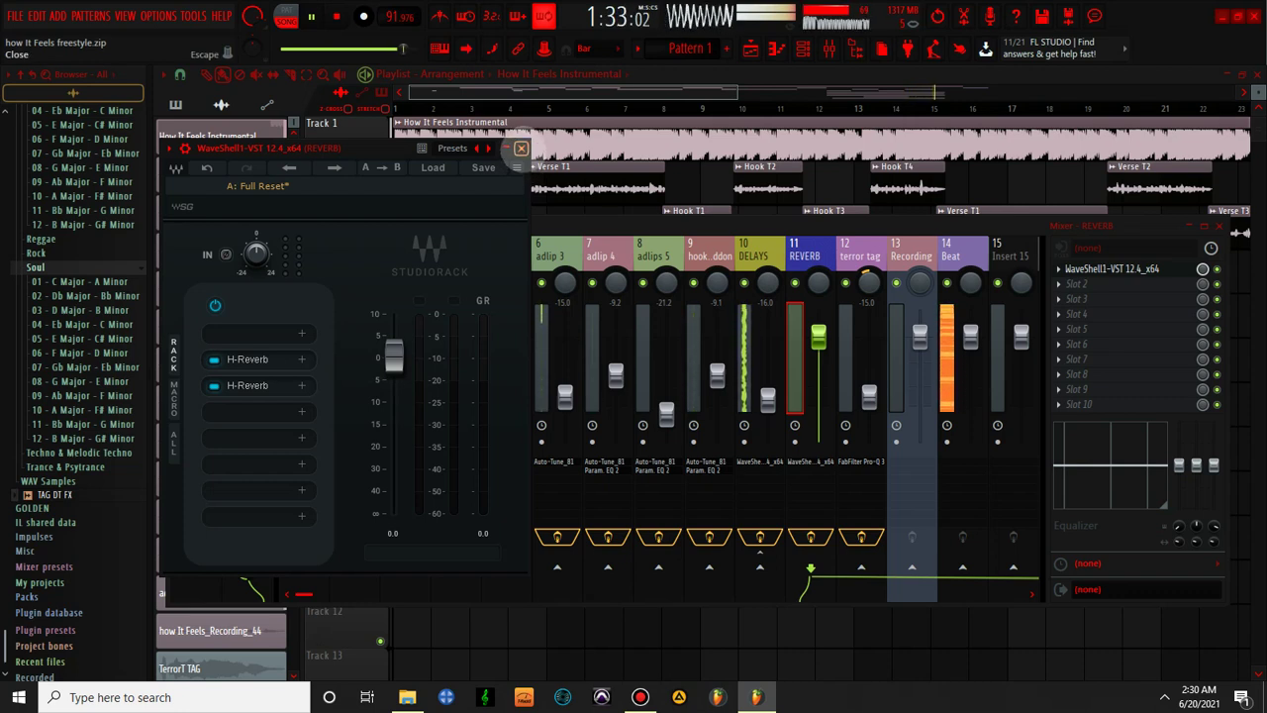
{"action": "left_click", "coordinate": [521, 148]}
{"action": "key", "text": "space"}
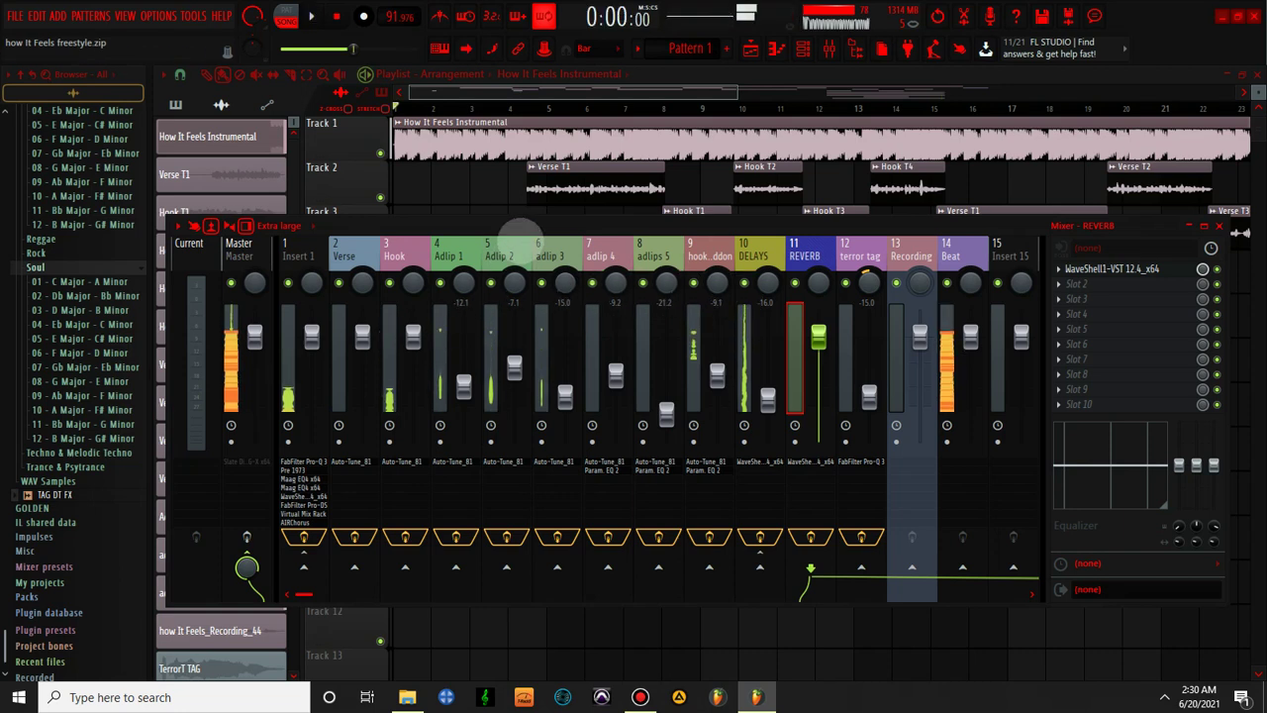
- During playback, sidechain Insert 1 to the REVERB track, reset its send level, and lower the REVERB volume to -14.0 dB
{"action": "key", "text": "space"}
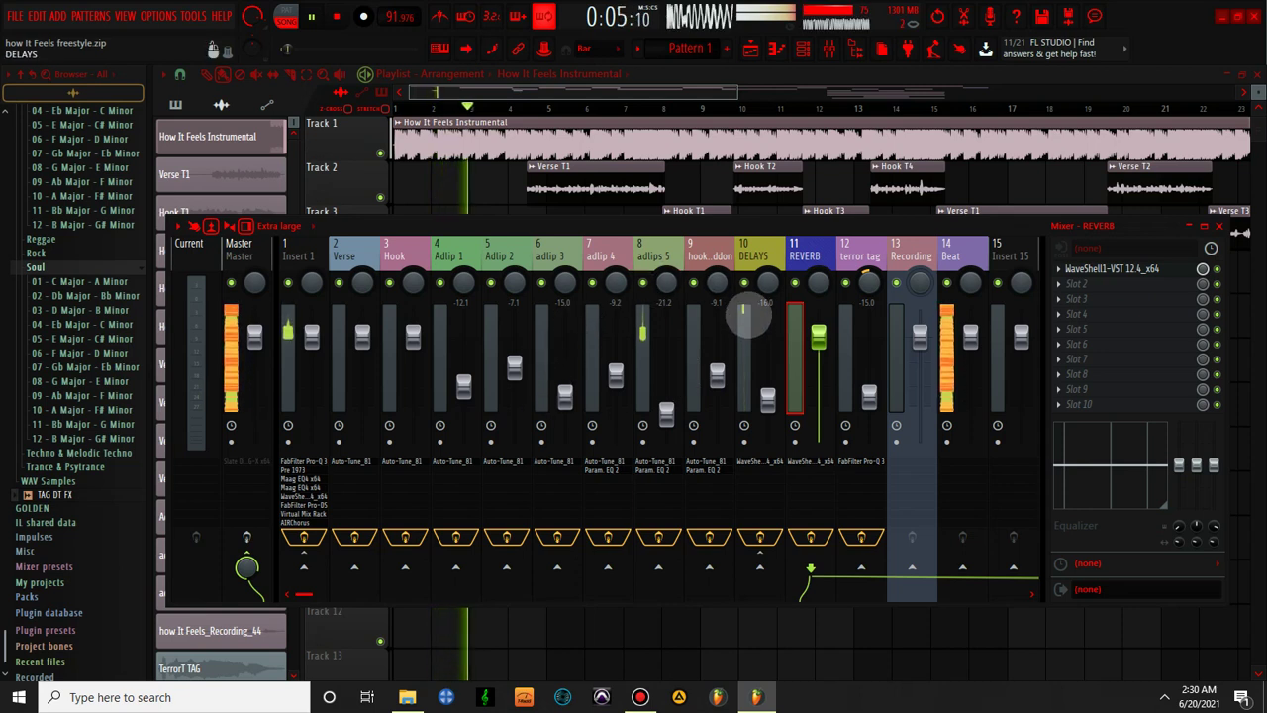
{"action": "left_click", "coordinate": [310, 255]}
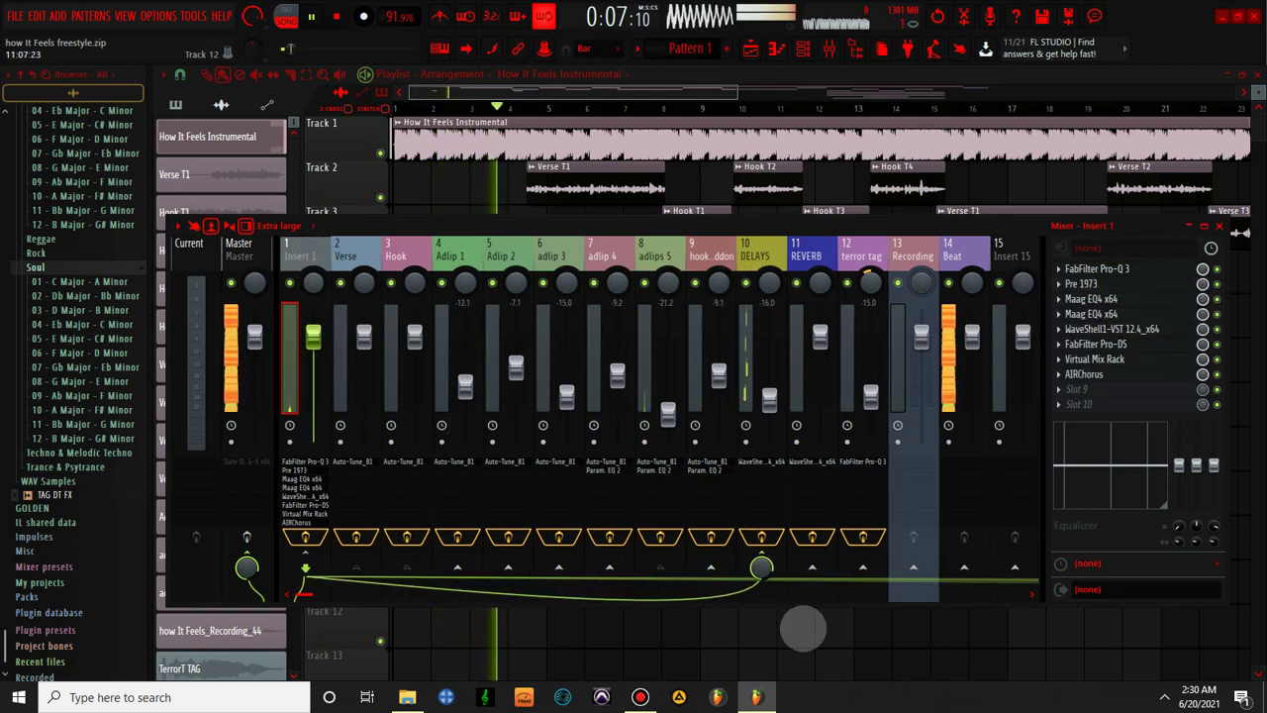
{"action": "right_click", "coordinate": [812, 567]}
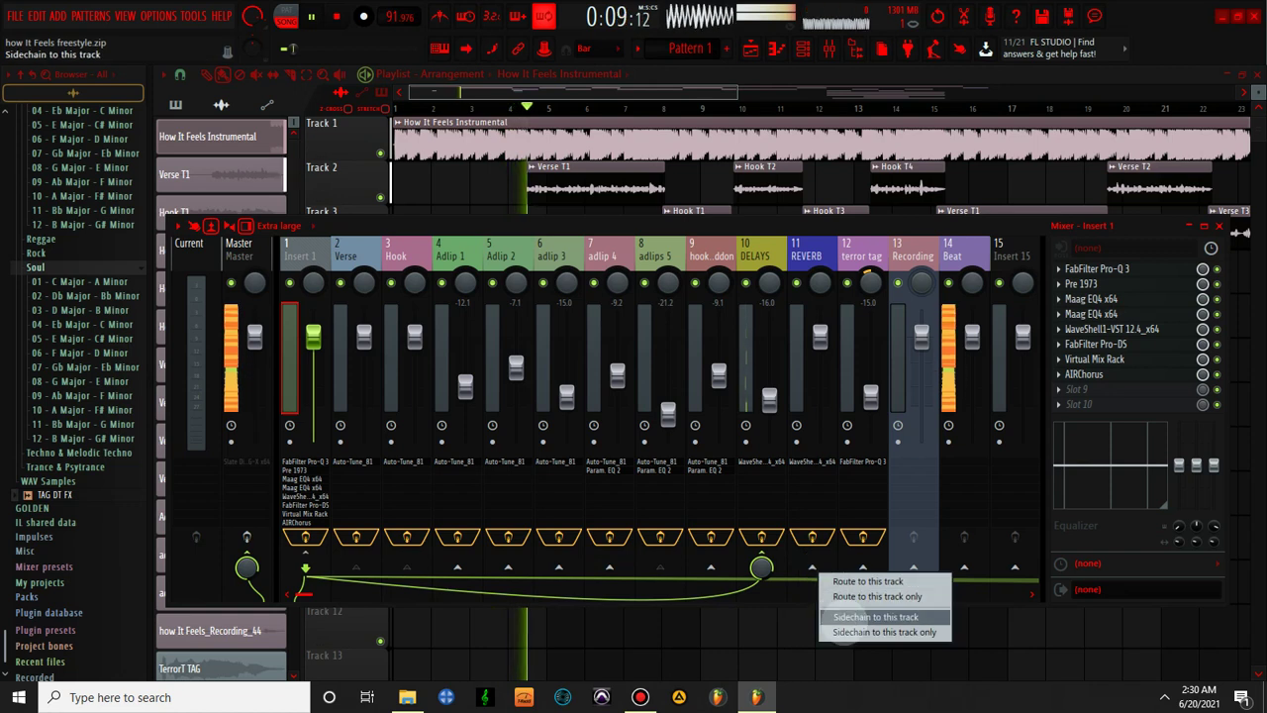
{"action": "left_click", "coordinate": [842, 606]}
{"action": "right_click", "coordinate": [812, 567]}
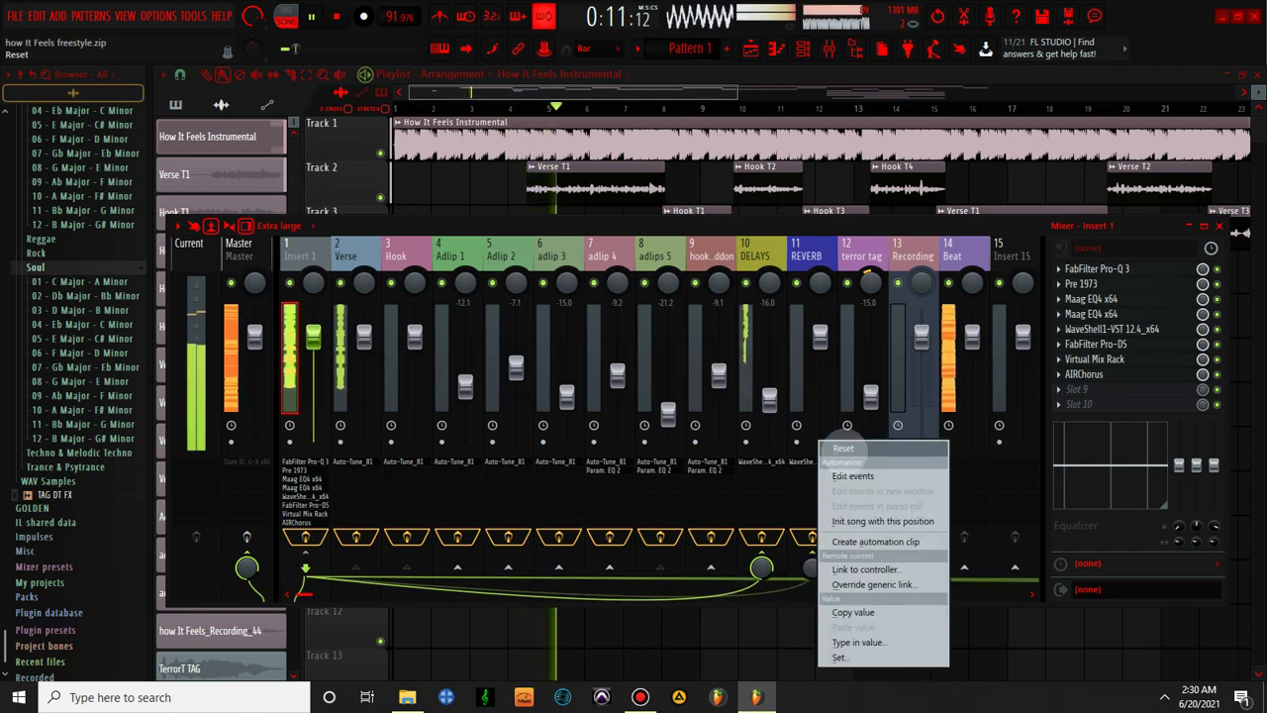
{"action": "left_click", "coordinate": [839, 444]}
{"action": "left_click_drag", "start_coordinate": [820, 339], "coordinate": [820, 394]}
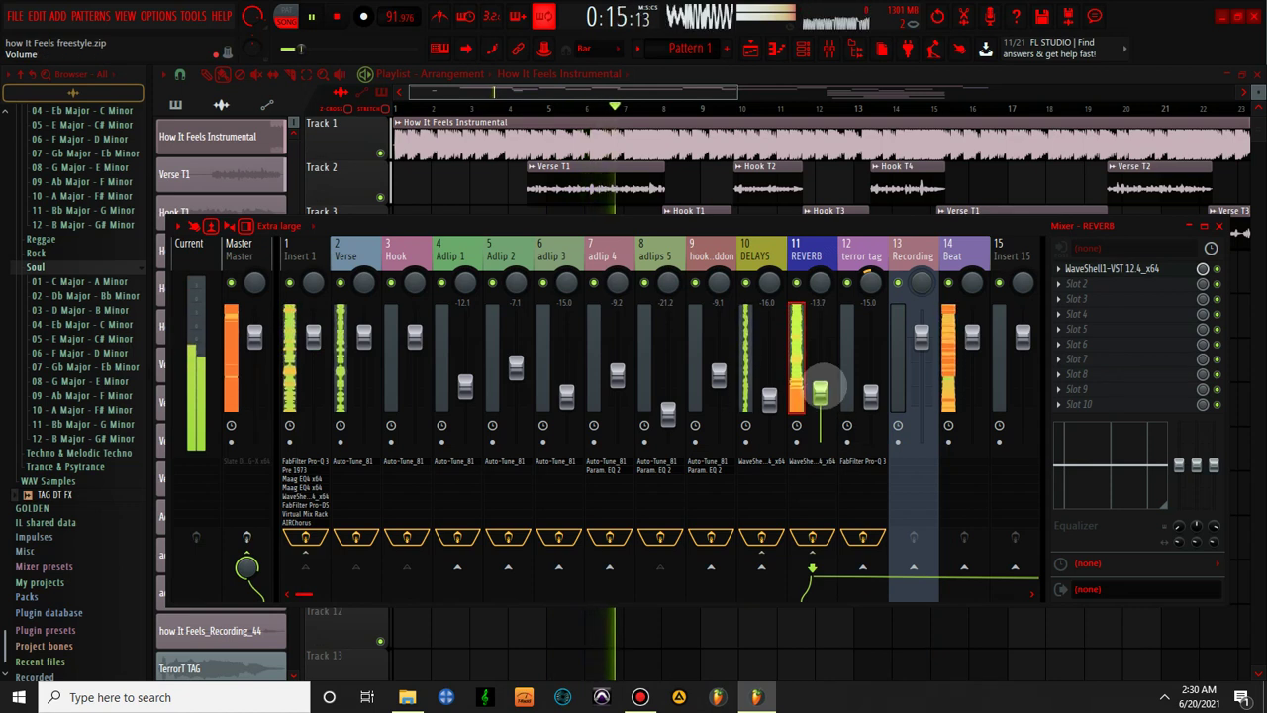
- Copy FabFilter Pro-Q 3 with its Vocal preset from the terror tag track to REVERB's second effect slot and stop playback
{"action": "left_click", "coordinate": [851, 376]}
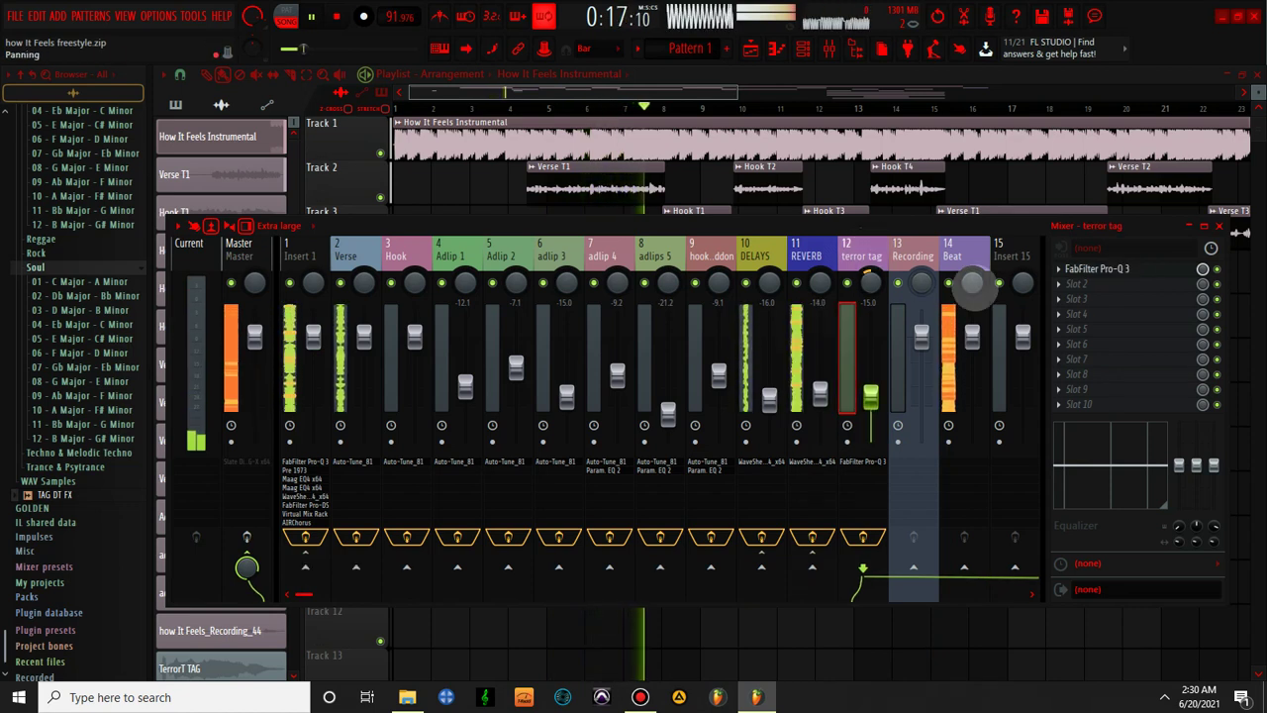
{"action": "left_click", "coordinate": [1057, 268]}
{"action": "left_click_drag", "start_coordinate": [1118, 396], "coordinate": [820, 280]}
{"action": "left_click_drag", "start_coordinate": [795, 343], "coordinate": [777, 291]}
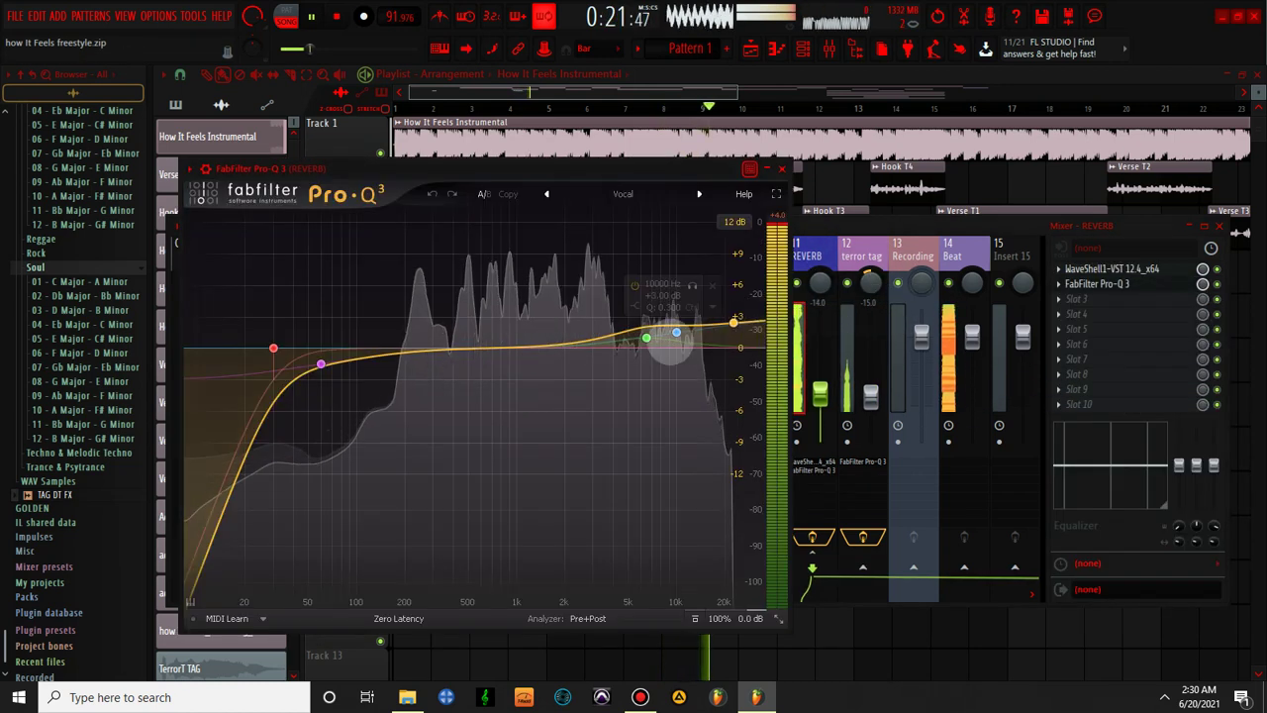
{"action": "key", "text": "space"}
{"action": "left_click", "coordinate": [782, 168]}
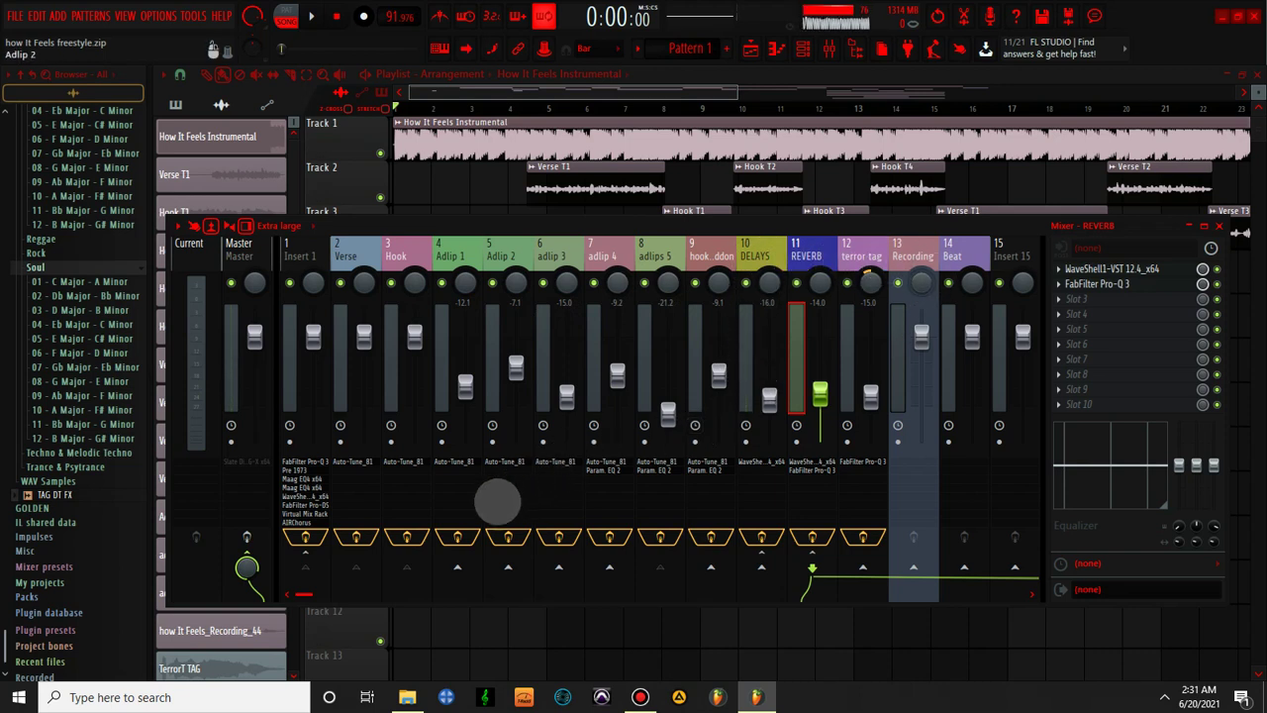
- Set the project timebase to 24 PPQ, accept the possible data loss, and close the settings
{"action": "mouse_move", "coordinate": [304, 594]}
{"action": "left_mouse_down"}
{"action": "mouse_move", "coordinate": [348, 589]}
{"action": "mouse_move", "coordinate": [297, 594]}
{"action": "left_mouse_up"}
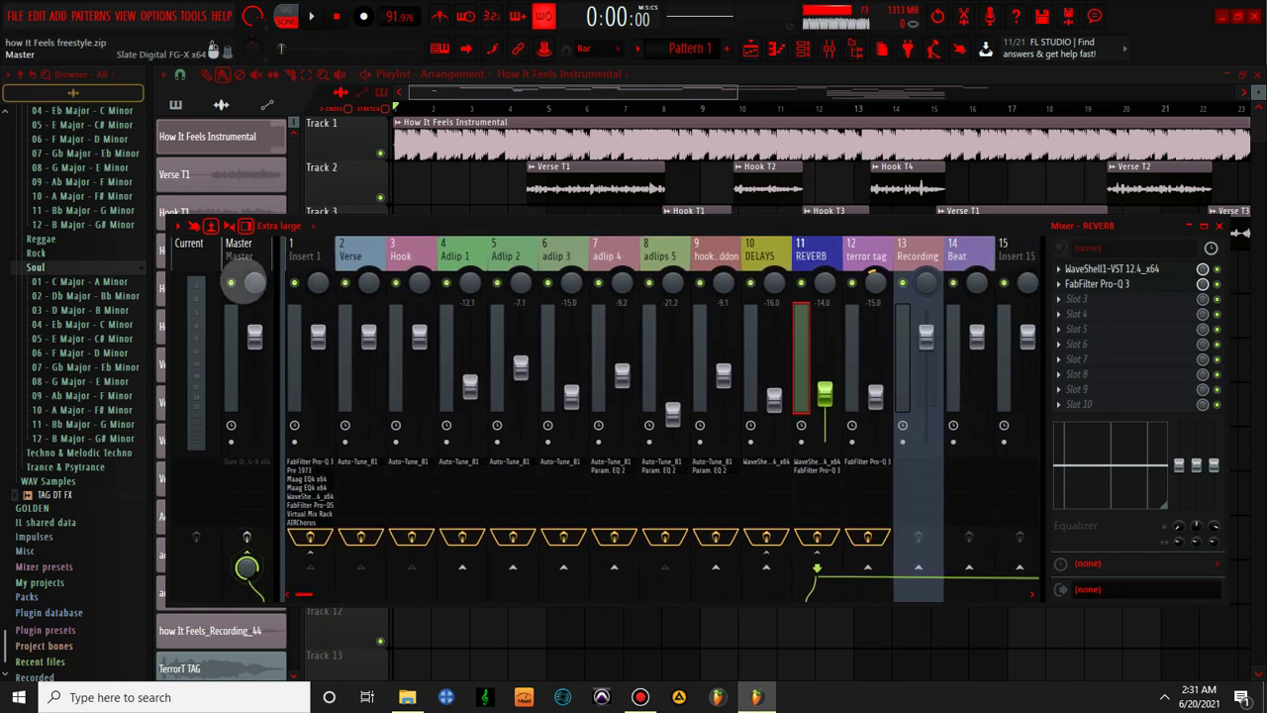
{"action": "left_click", "coordinate": [160, 16]}
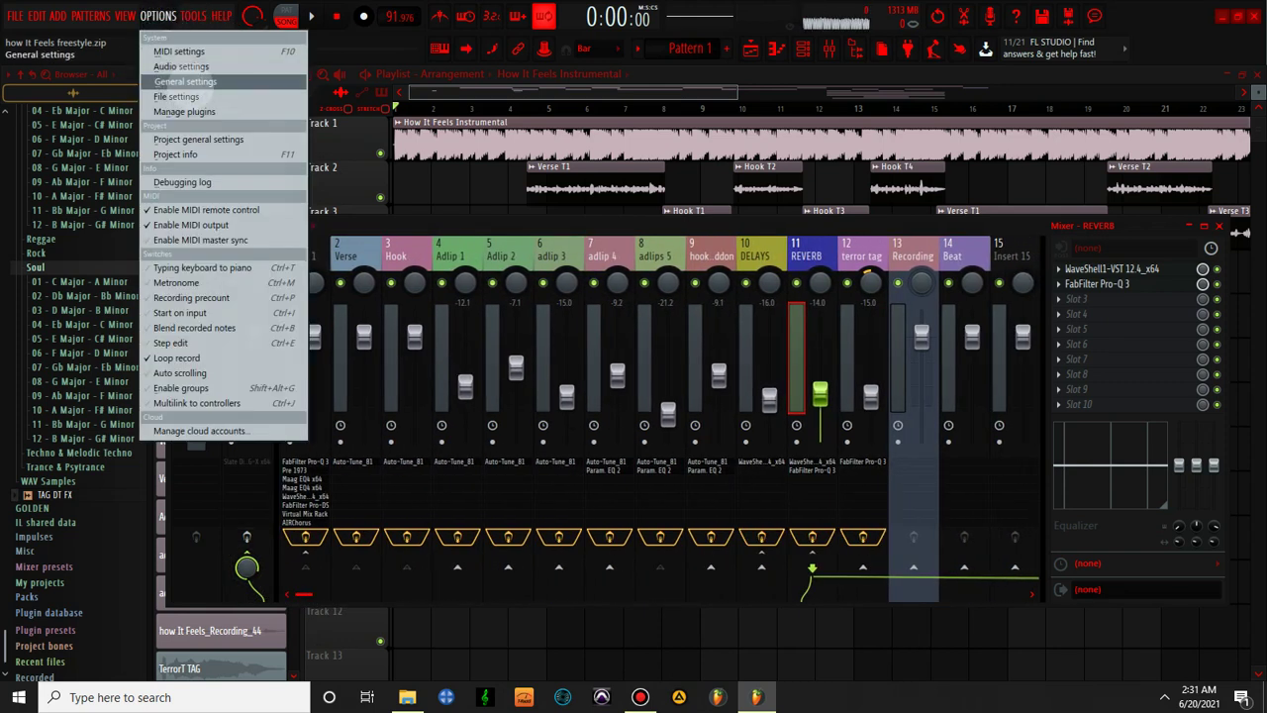
{"action": "left_click", "coordinate": [184, 81]}
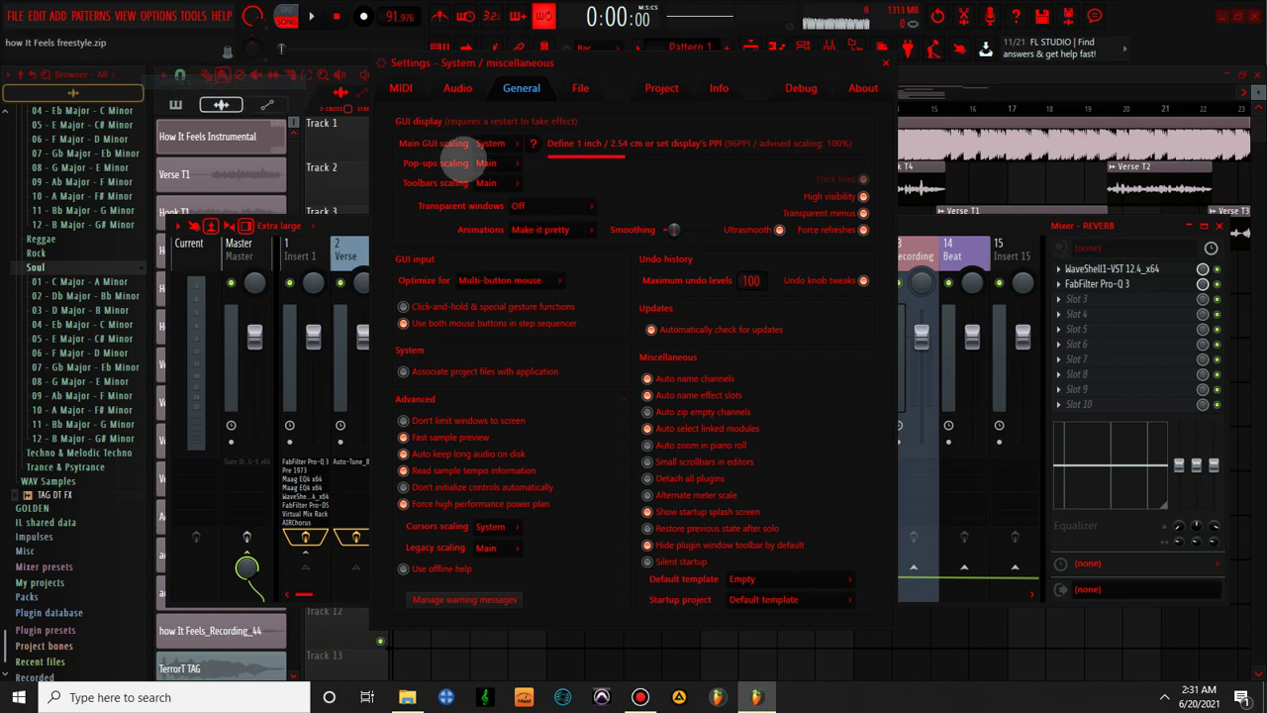
{"action": "left_click", "coordinate": [592, 88]}
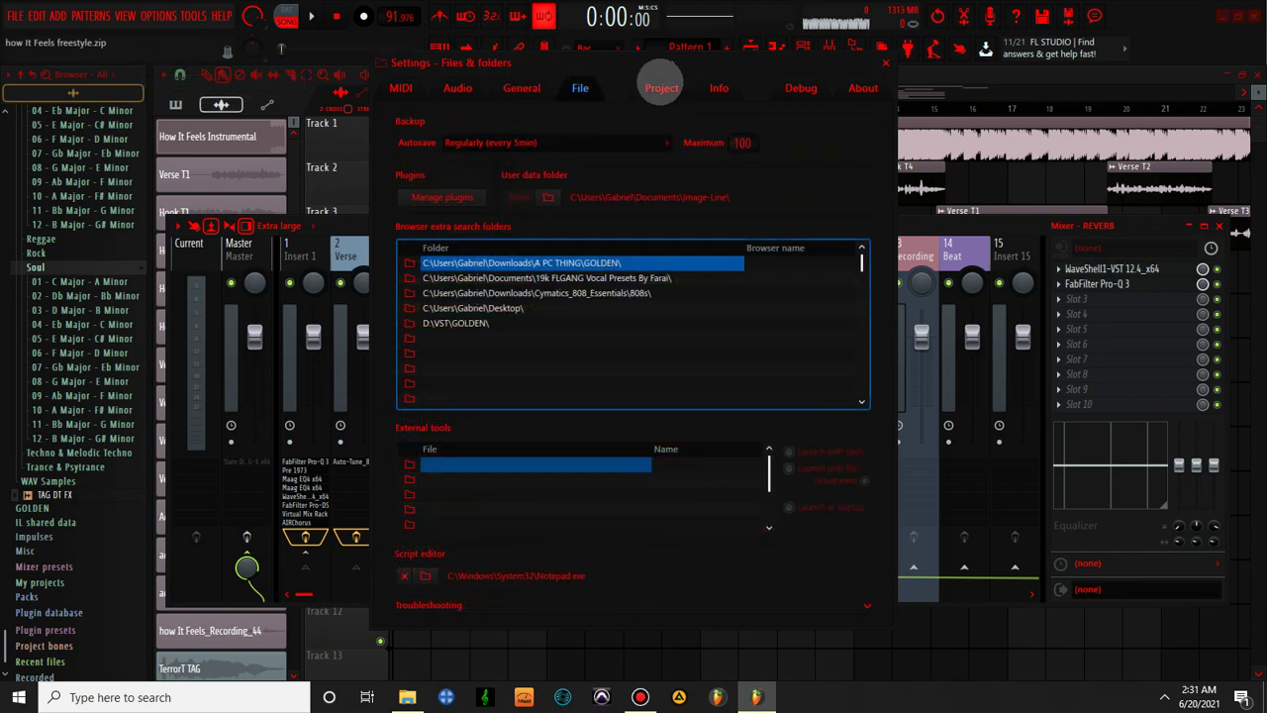
{"action": "left_click", "coordinate": [659, 88]}
{"action": "left_click", "coordinate": [713, 238]}
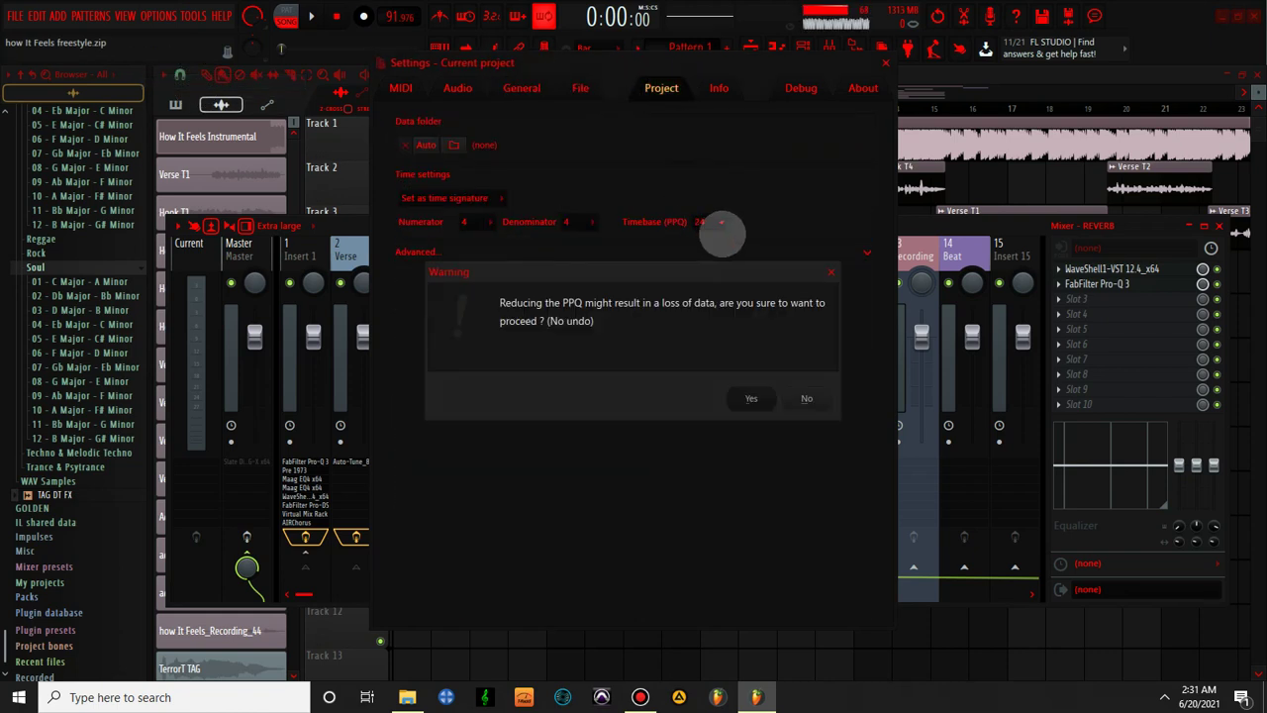
{"action": "left_click", "coordinate": [752, 396]}
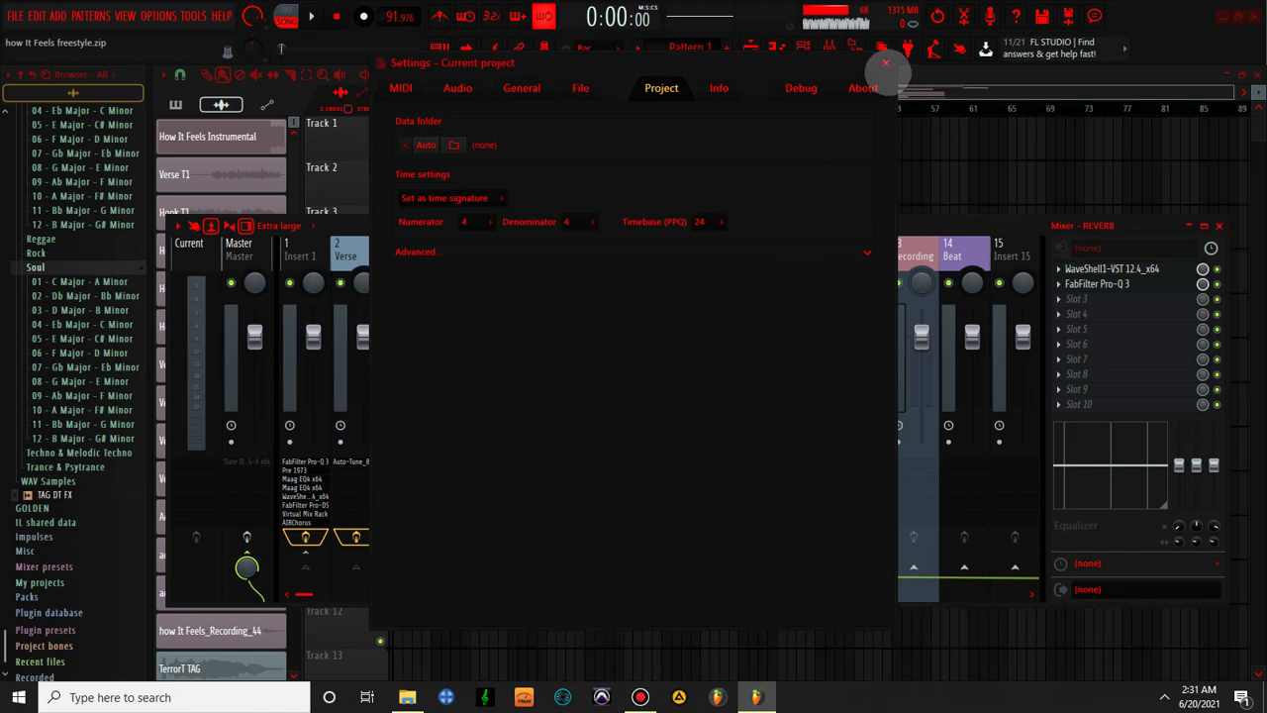
{"action": "left_click", "coordinate": [885, 62]}
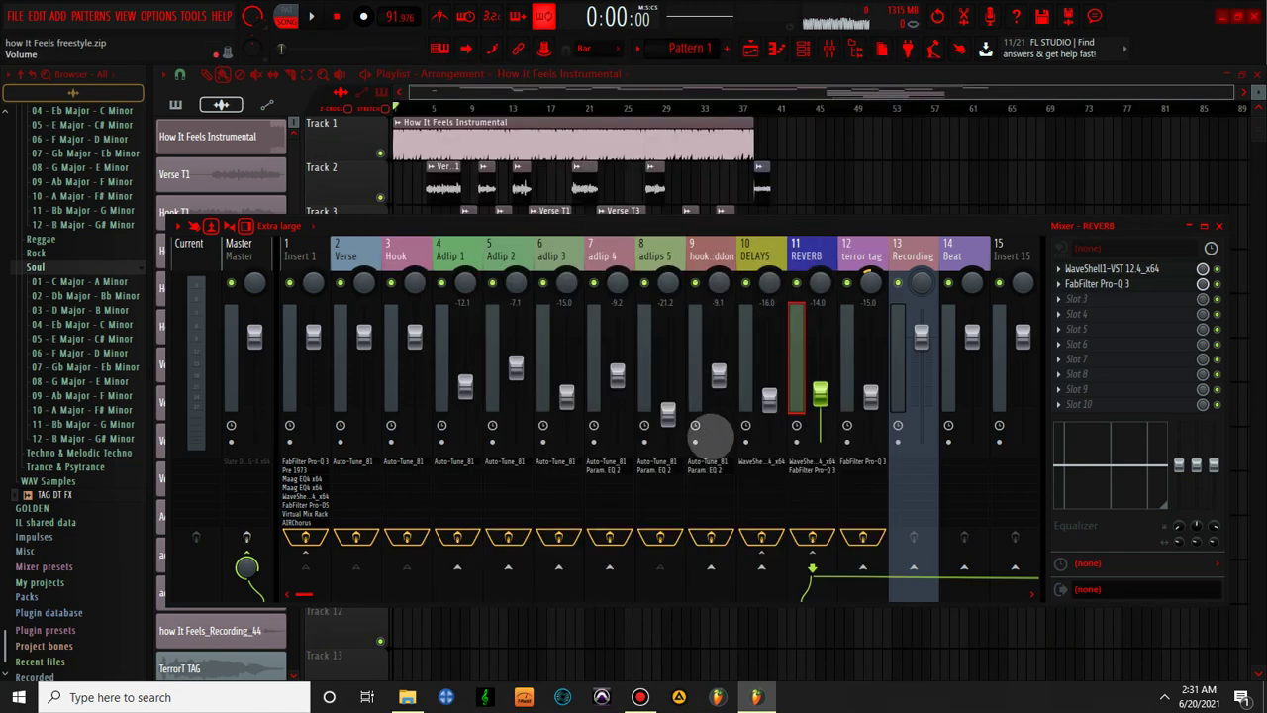
- During playback, remove the 10000 Hz band in REVERB's Pro-Q 3 and turn the 6500 Hz band into a High Cut at 15214 Hz
{"action": "key", "text": "space"}
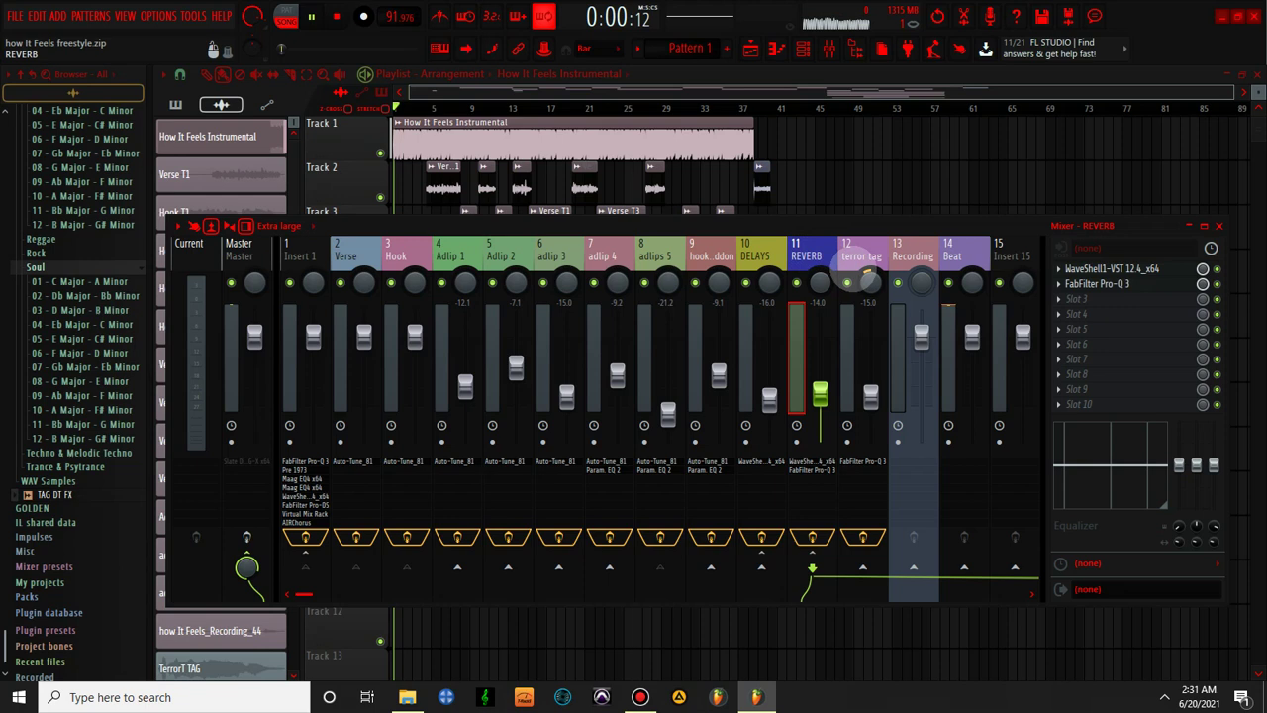
{"action": "left_click", "coordinate": [1096, 284]}
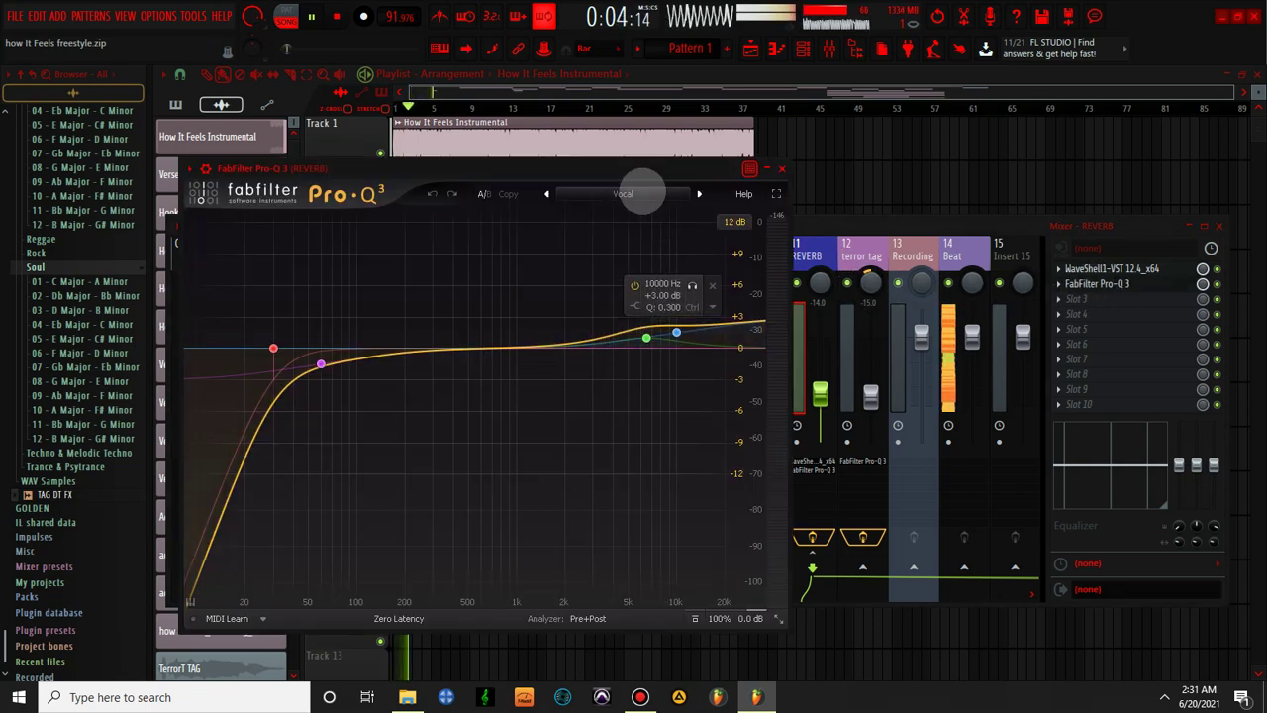
{"action": "left_click", "coordinate": [644, 191]}
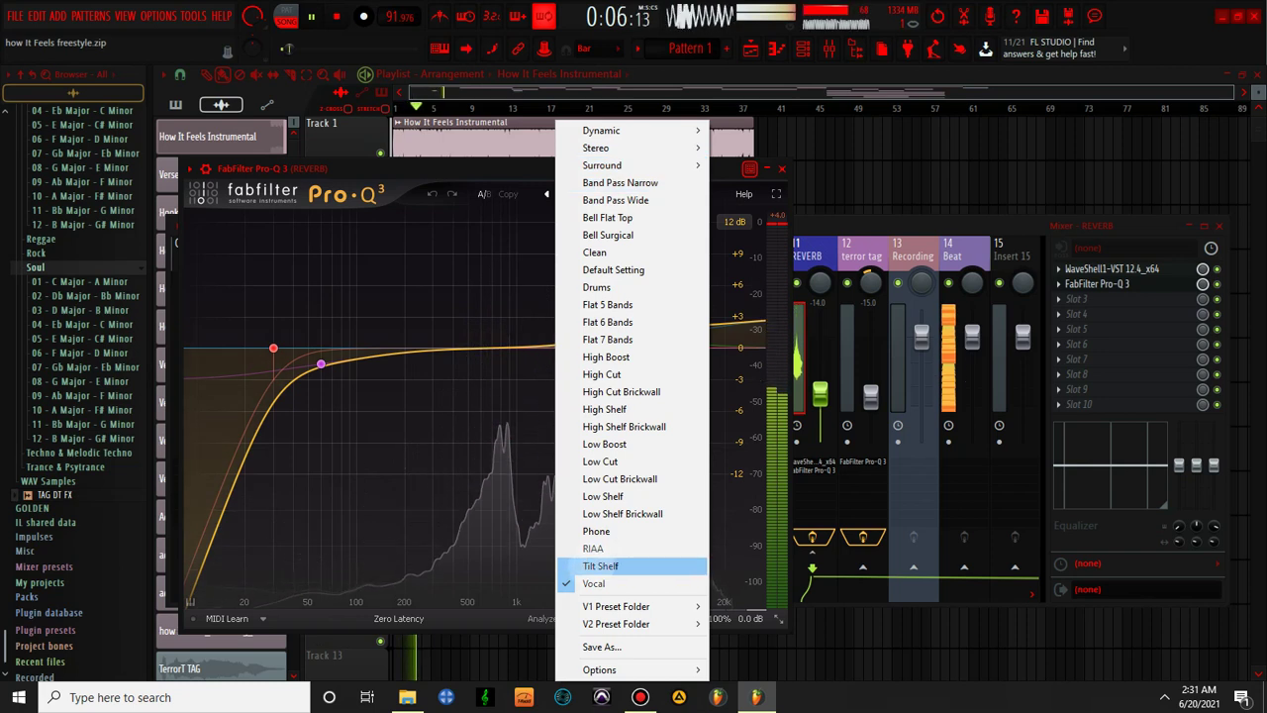
{"action": "left_click", "coordinate": [594, 583]}
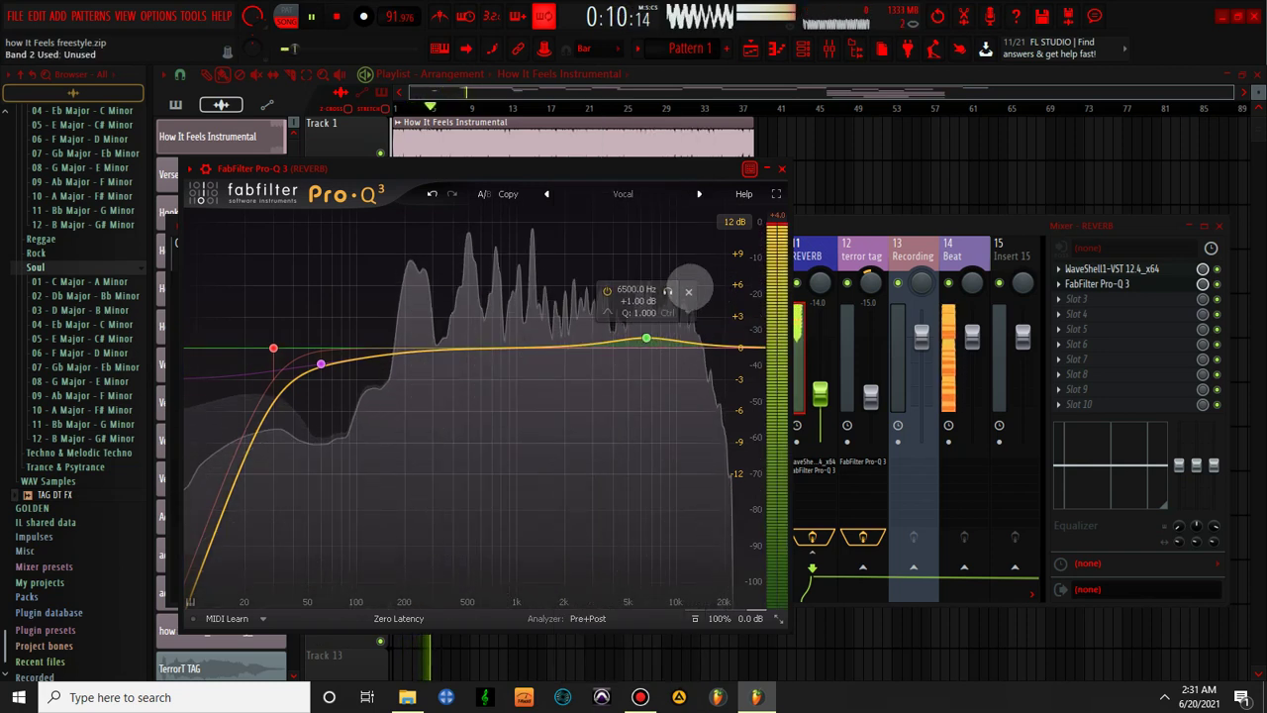
{"action": "left_click_drag", "start_coordinate": [649, 341], "coordinate": [729, 348]}
{"action": "left_click_drag", "start_coordinate": [507, 546], "coordinate": [506, 556]}
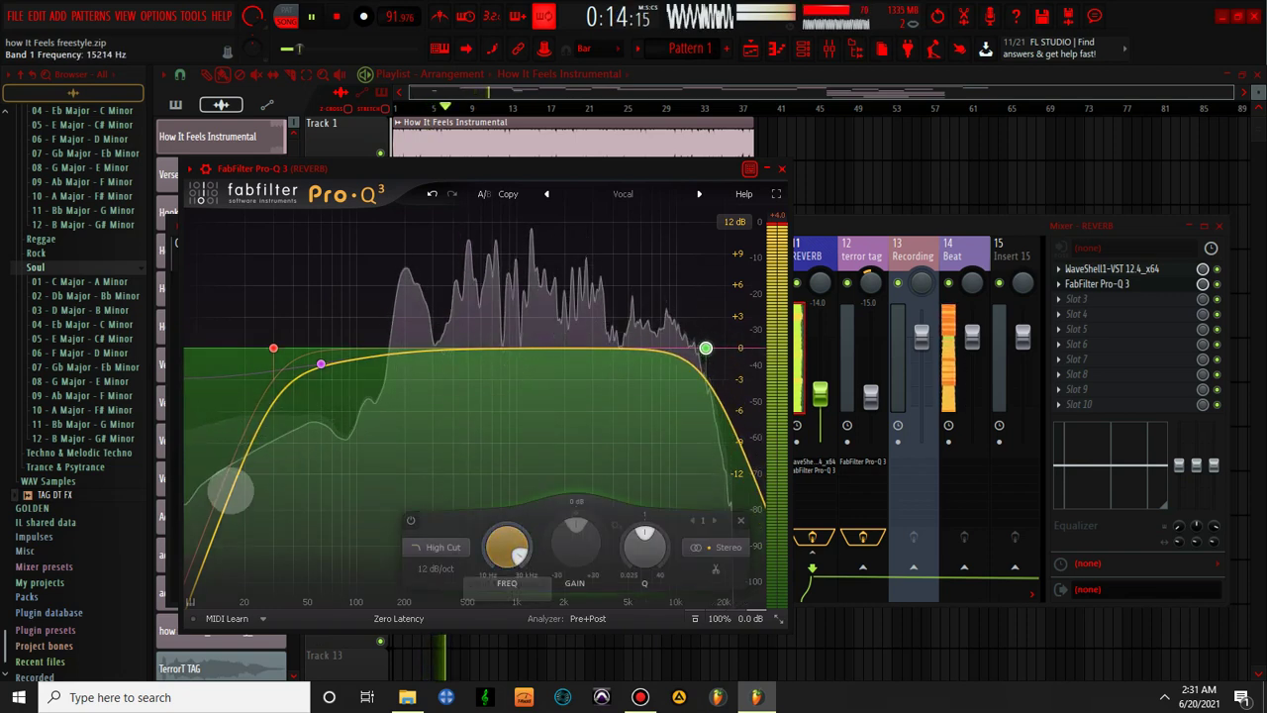
- Raise the Low Cut frequency in REVERB's Pro-Q 3 to 101.09 Hz and close the equalizer
{"action": "left_click", "coordinate": [273, 348]}
{"action": "left_click_drag", "start_coordinate": [307, 547], "coordinate": [376, 425]}
{"action": "left_click_drag", "start_coordinate": [334, 542], "coordinate": [335, 568]}
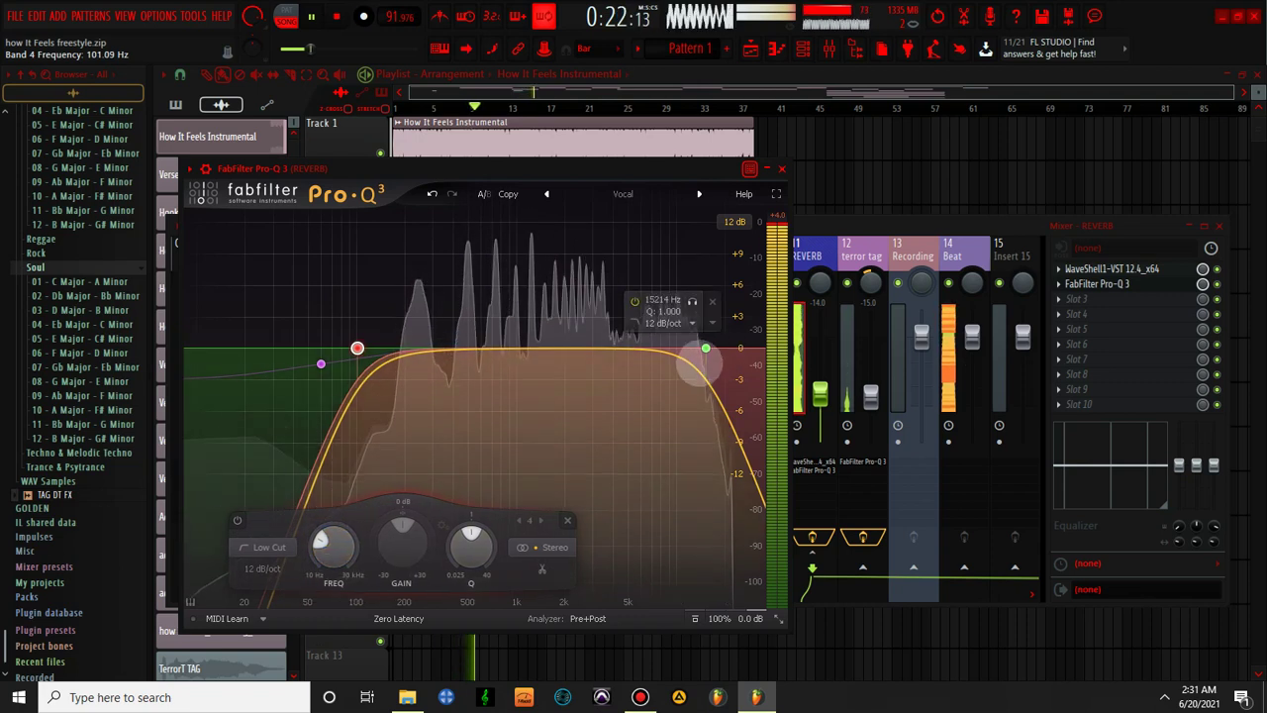
{"action": "left_click", "coordinate": [782, 168]}
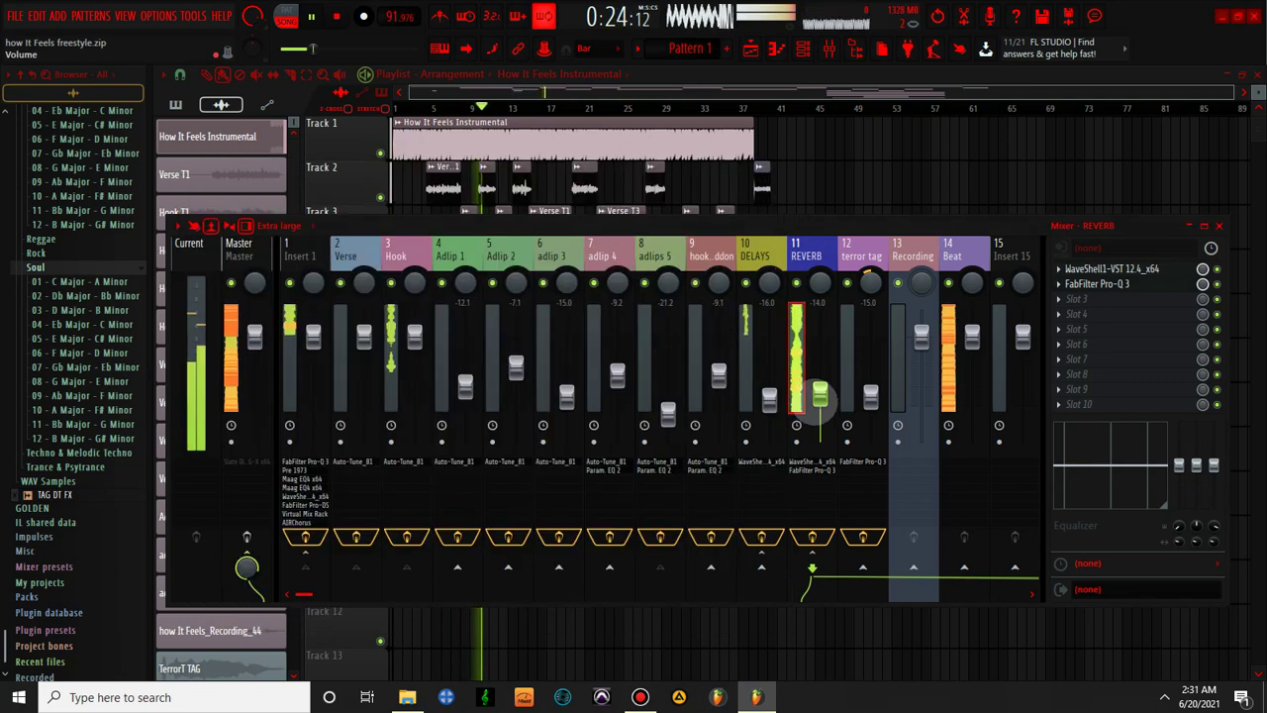
- Audition lower REVERB track volumes during playback, ending at -19.9 dB
{"action": "left_click_drag", "start_coordinate": [820, 413], "coordinate": [820, 425]}
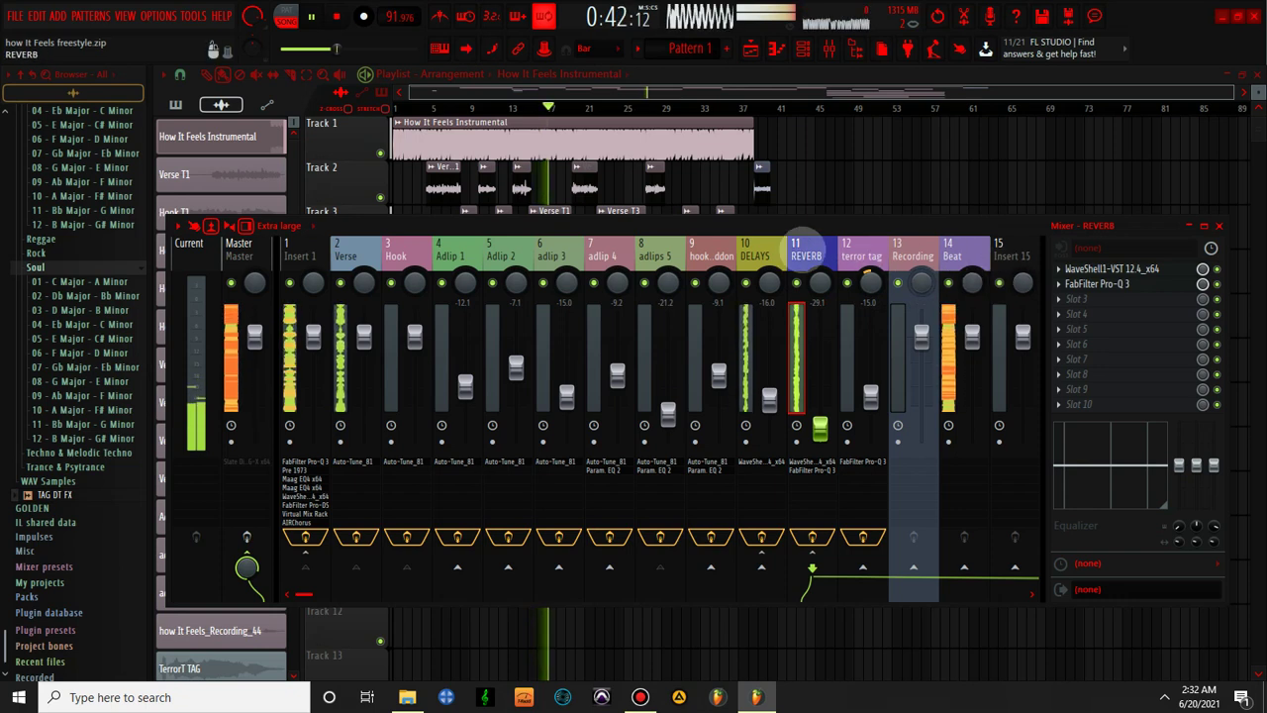
{"action": "left_click", "coordinate": [1111, 268]}
{"action": "left_click", "coordinate": [1111, 268]}
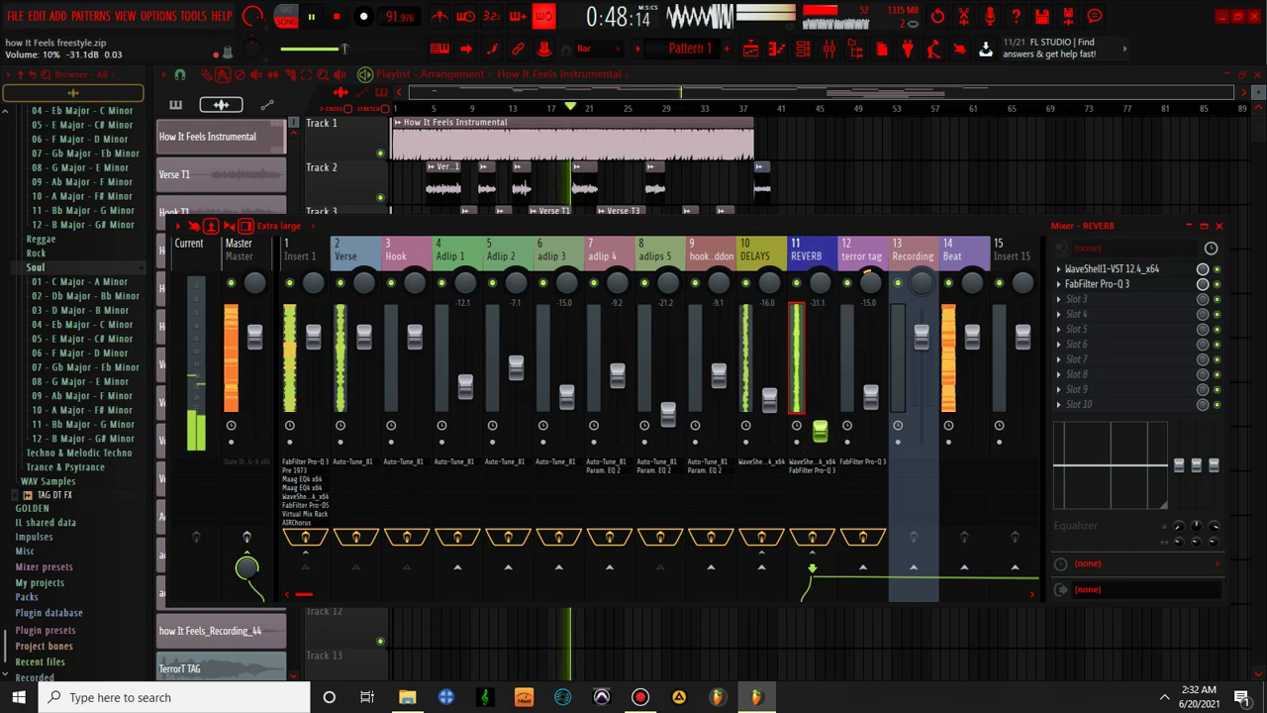
{"action": "left_click_drag", "start_coordinate": [820, 428], "coordinate": [820, 408]}
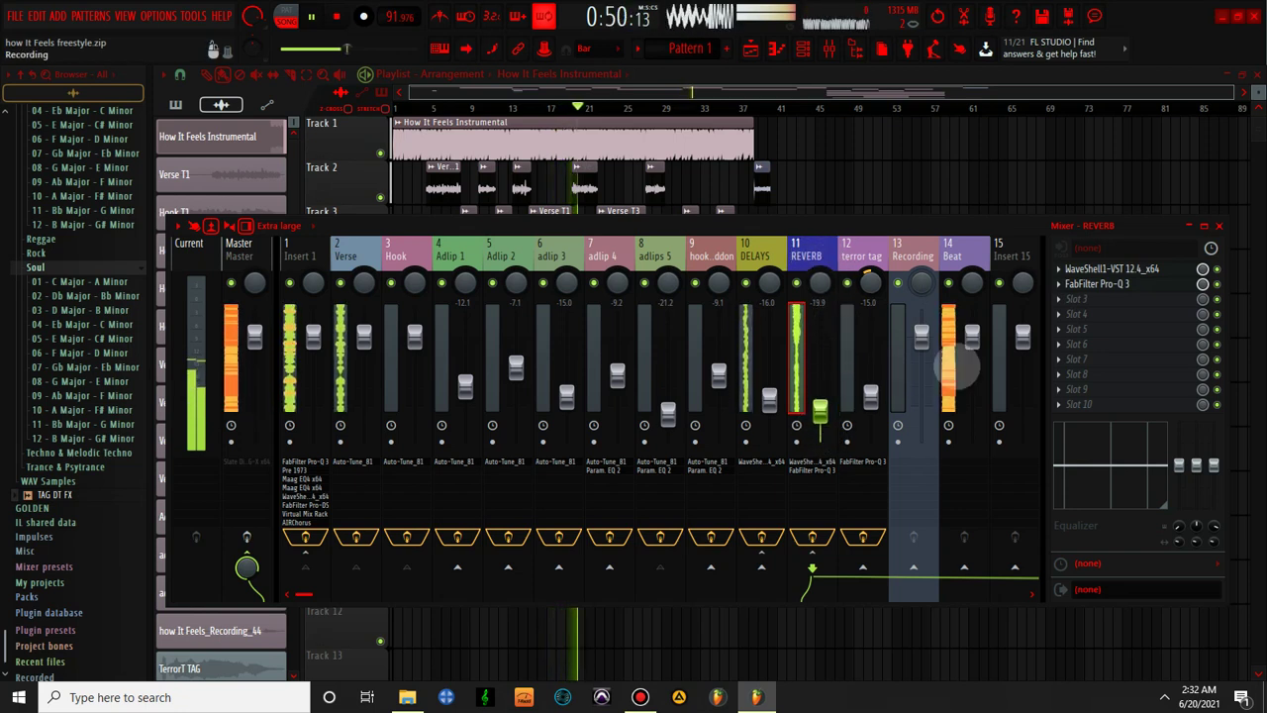
- Set the ER/Tail balance of the slot 3 H-Reverb in REVERB's rack to 100% and close both plugin windows
{"action": "left_click", "coordinate": [1107, 268]}
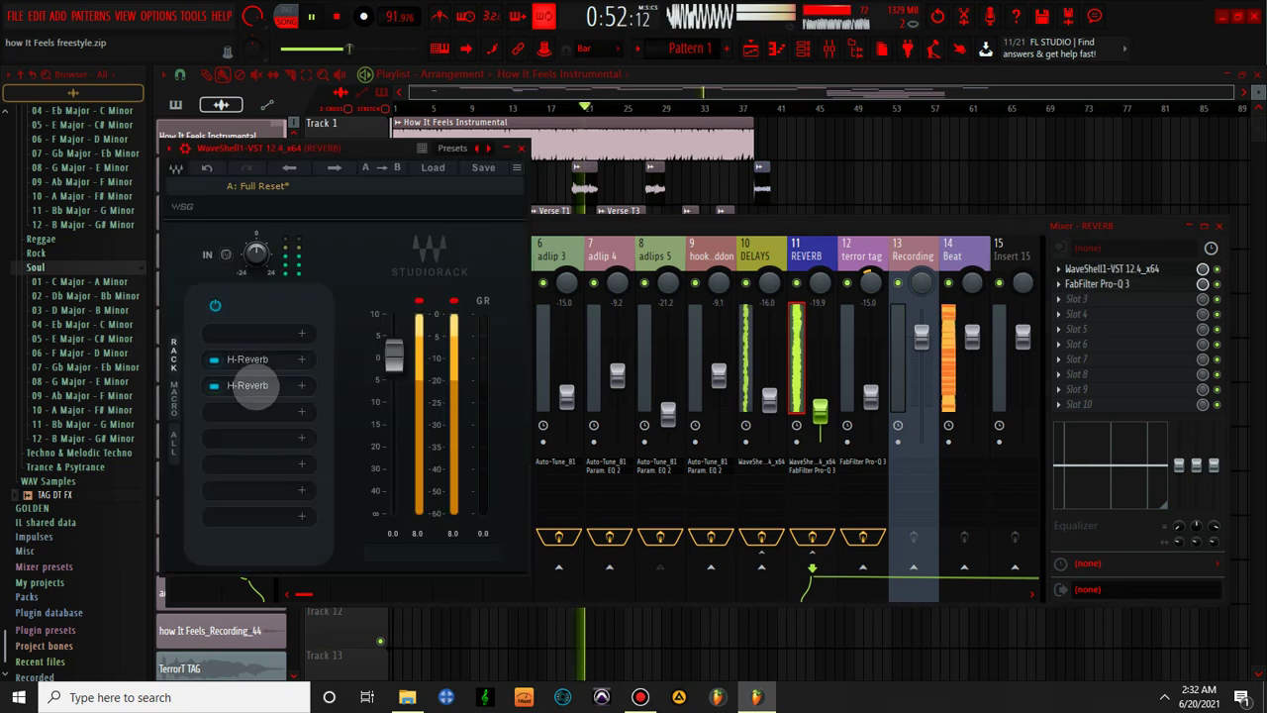
{"action": "left_click", "coordinate": [248, 385]}
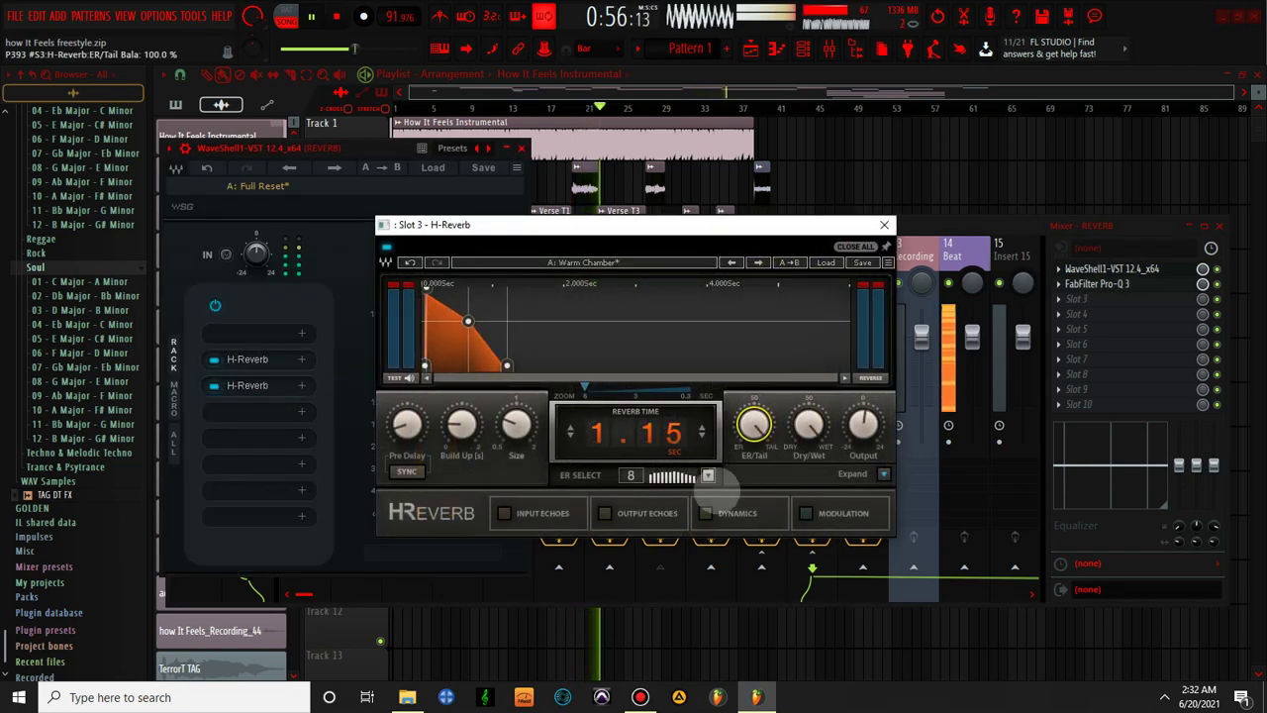
{"action": "left_click", "coordinate": [884, 224]}
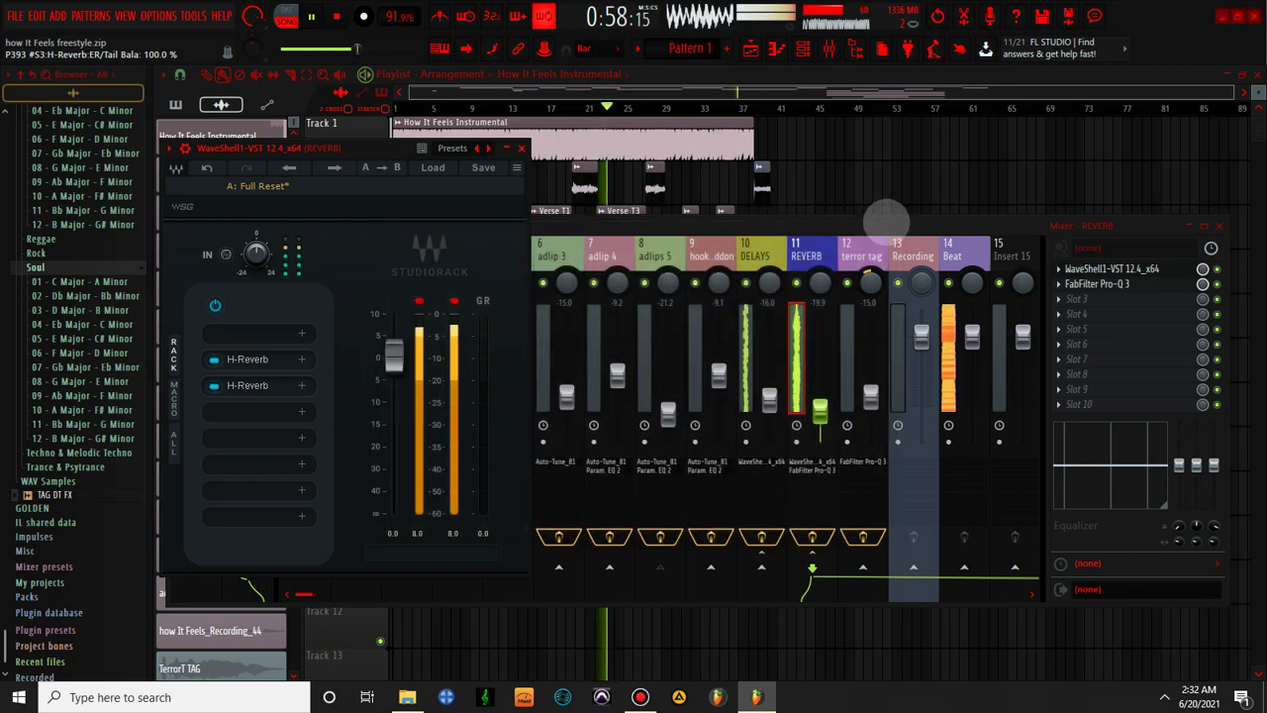
{"action": "left_click", "coordinate": [522, 148]}
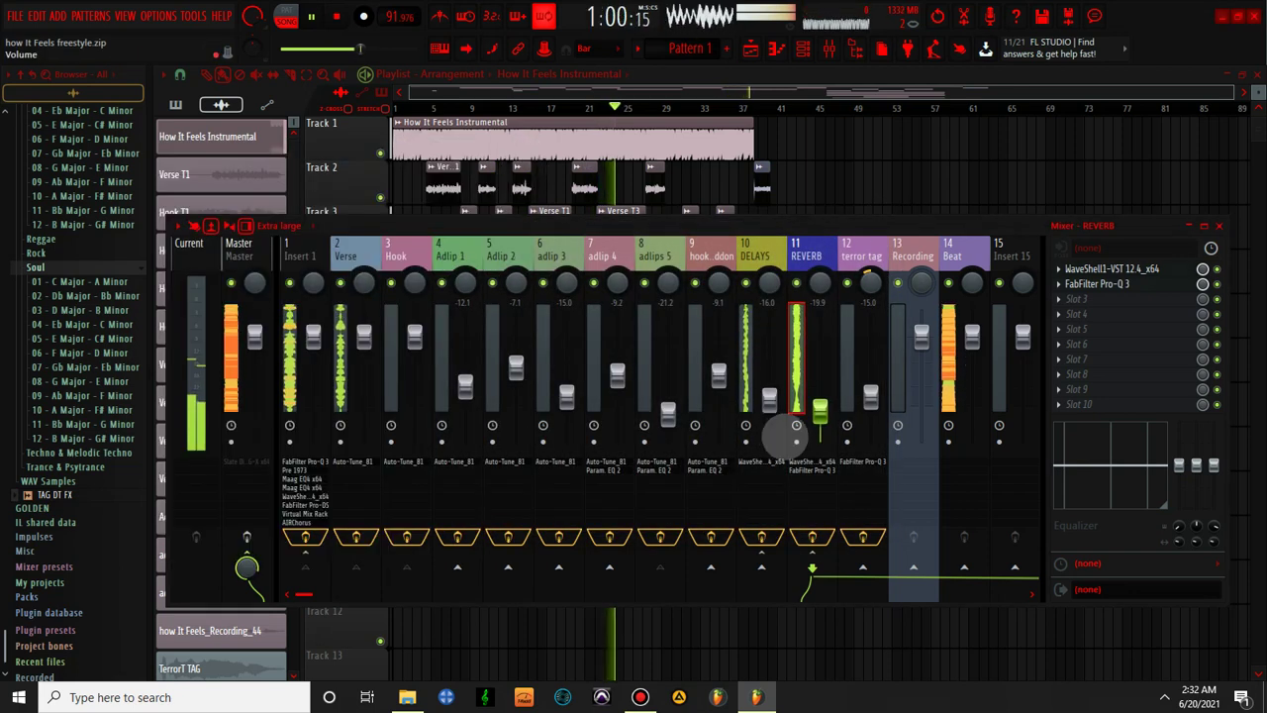
- Raise the REVERB volume to -9.0 dB and set the High Cut in its Pro-Q 3 to 14497 Hz
{"action": "left_click_drag", "start_coordinate": [819, 409], "coordinate": [820, 386]}
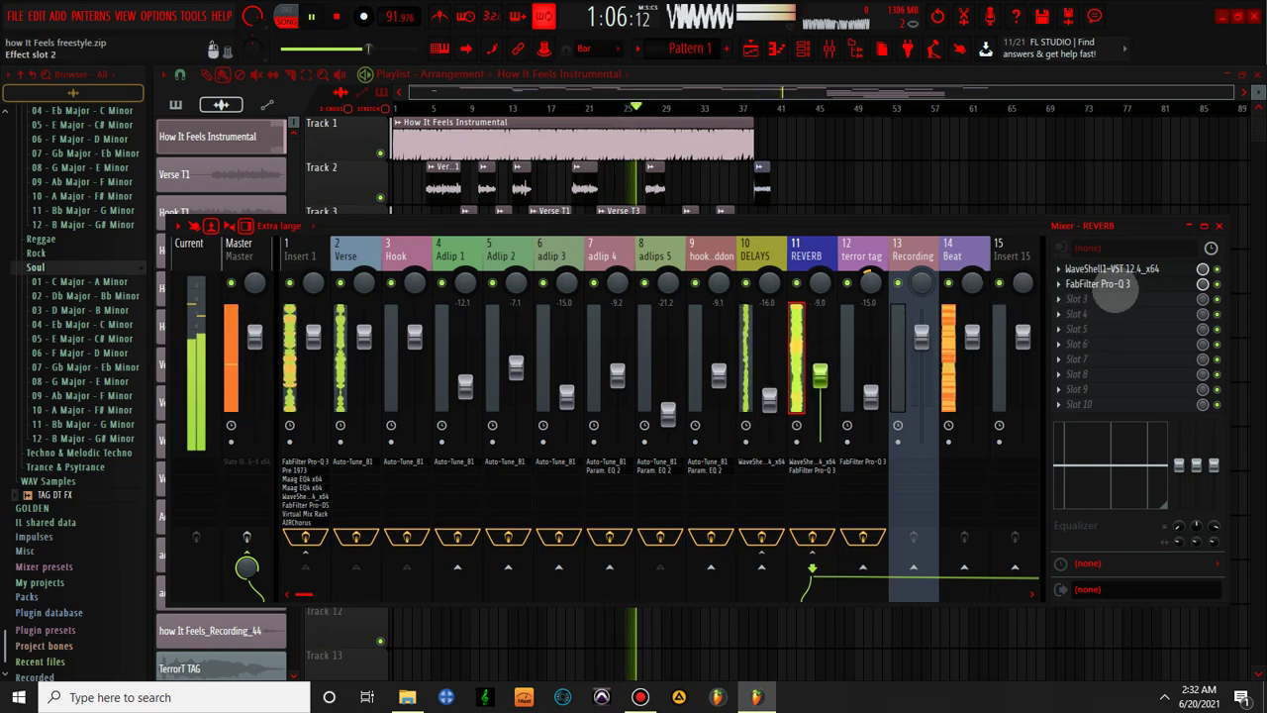
{"action": "left_click", "coordinate": [1101, 284]}
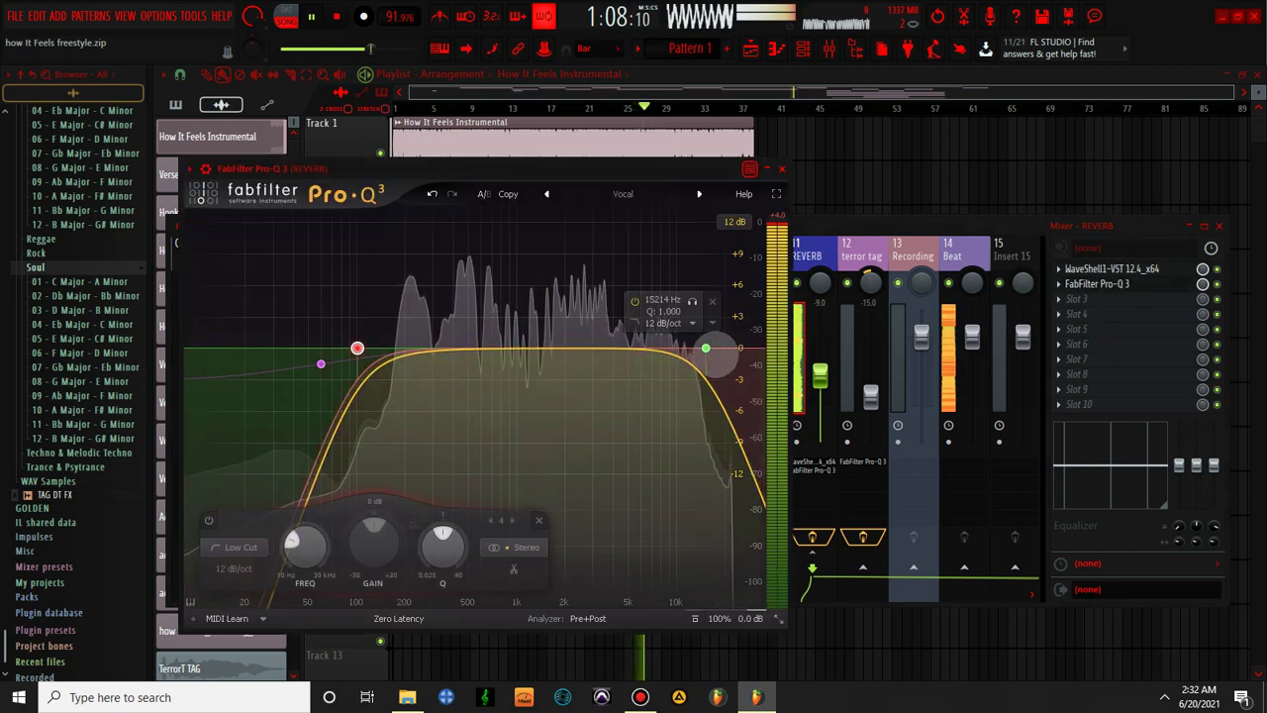
{"action": "left_click_drag", "start_coordinate": [706, 348], "coordinate": [752, 348]}
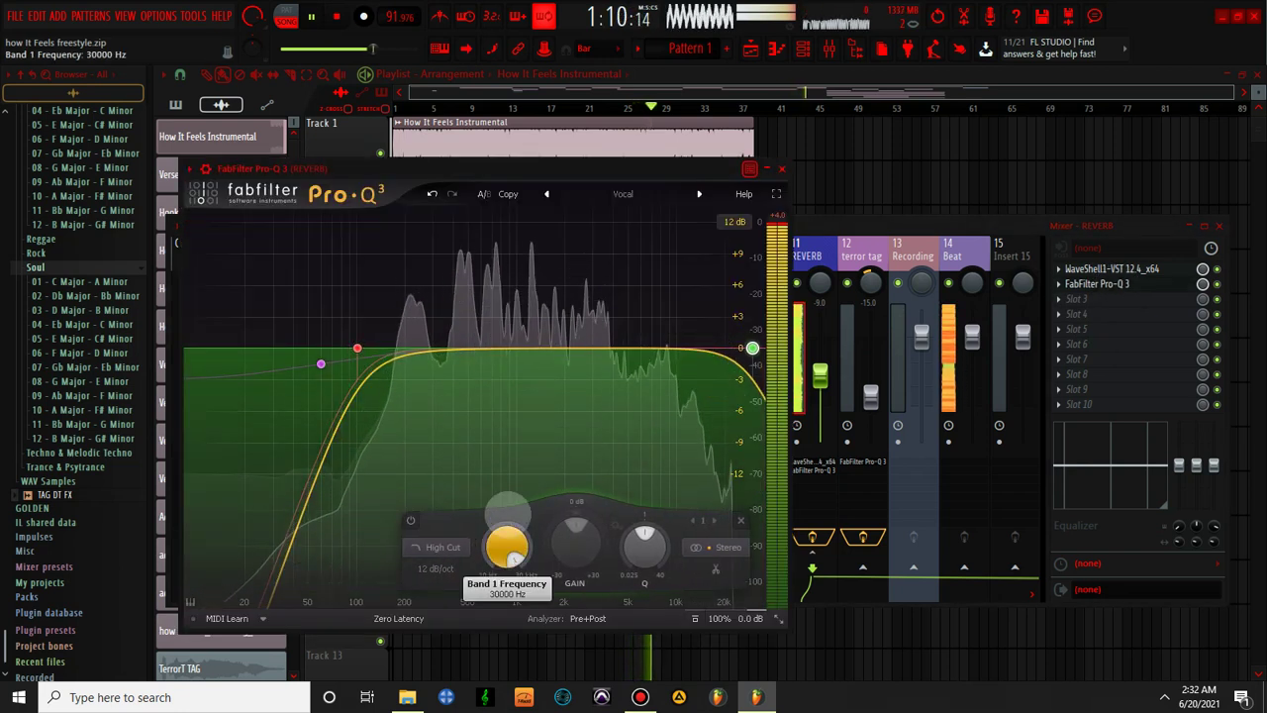
{"action": "left_click_drag", "start_coordinate": [505, 549], "coordinate": [505, 569]}
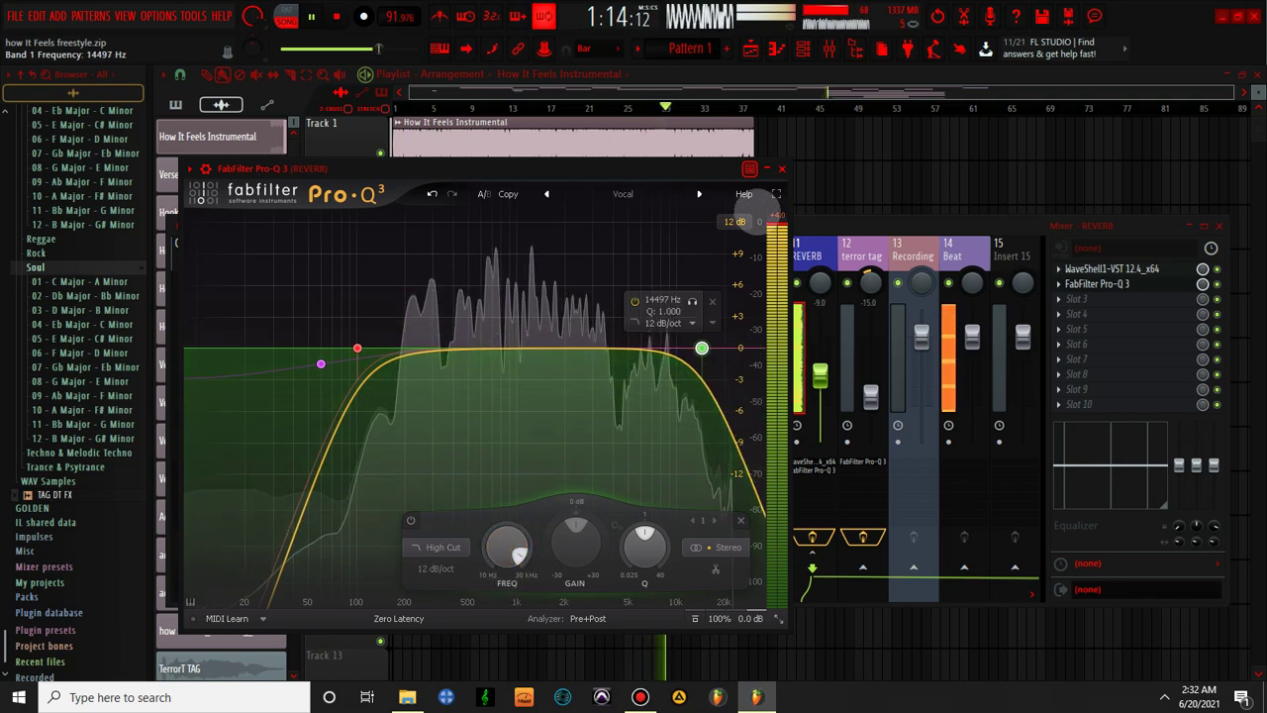
{"action": "left_click", "coordinate": [781, 168]}
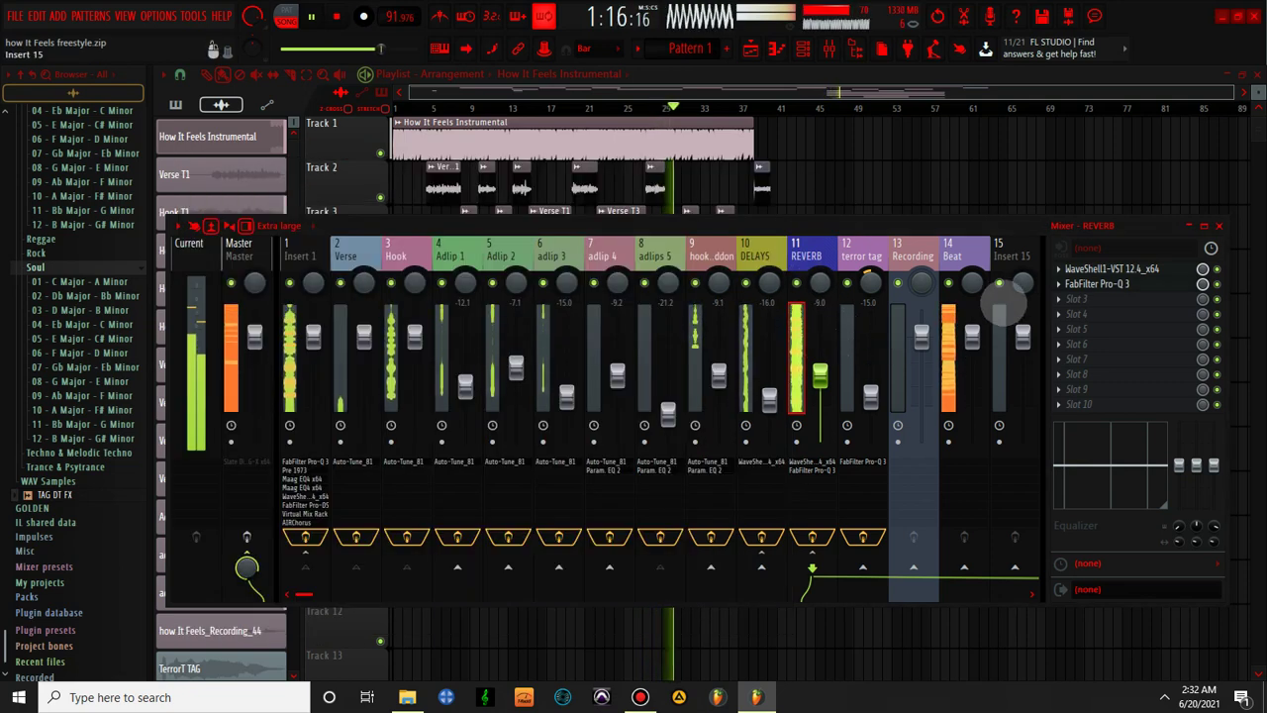
- Add an L2 limiter to slot 4 of REVERB's rack with its Out Ceiling at -3.5 dB
{"action": "left_click", "coordinate": [1099, 269]}
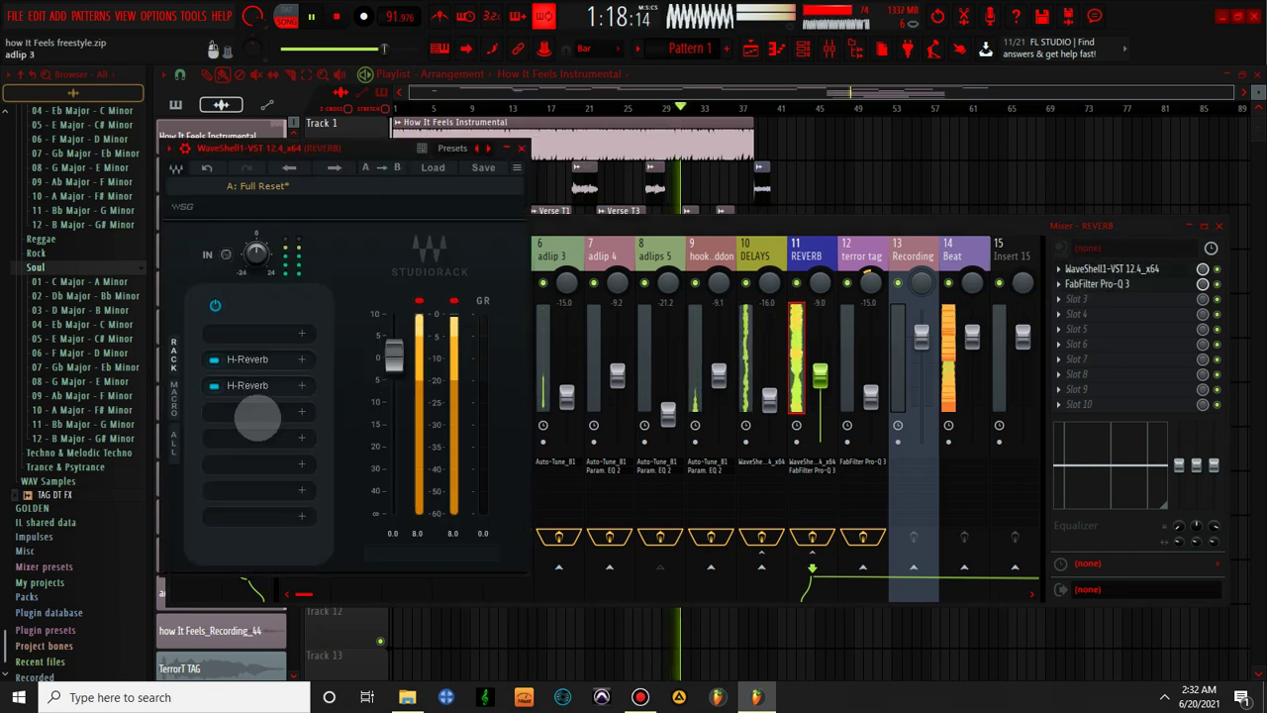
{"action": "left_click", "coordinate": [259, 412]}
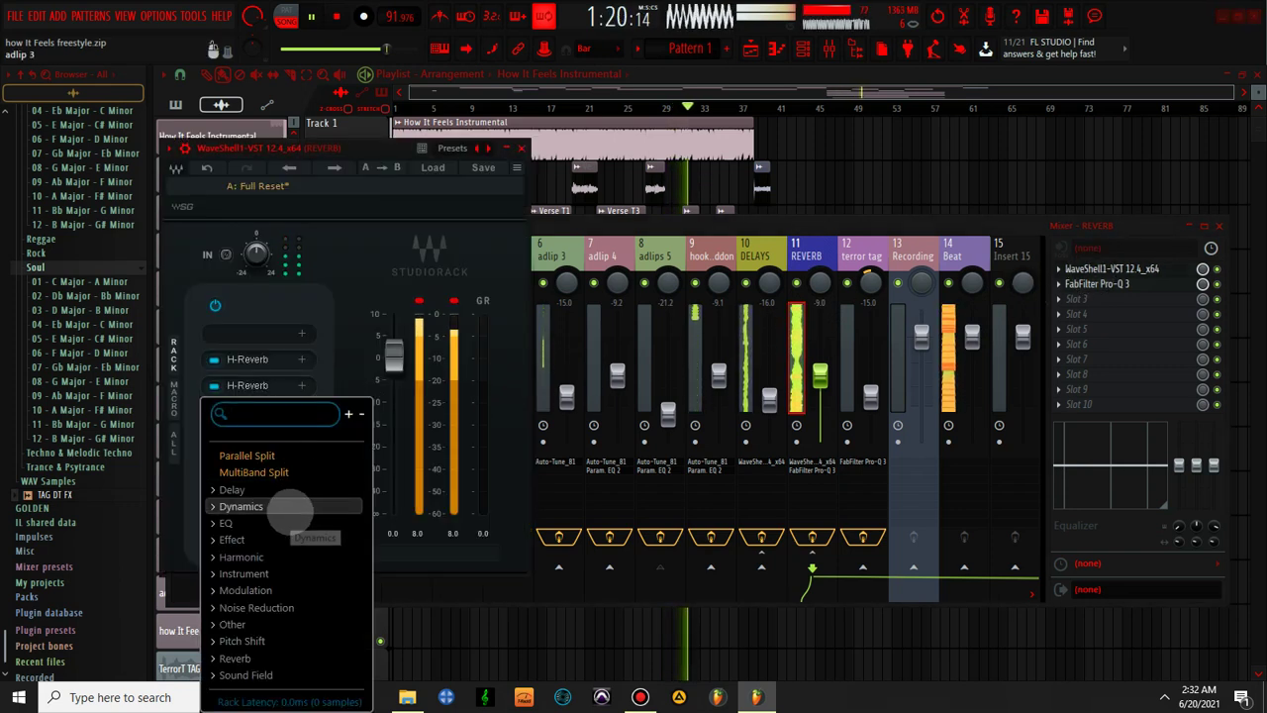
{"action": "type", "text": "L"}
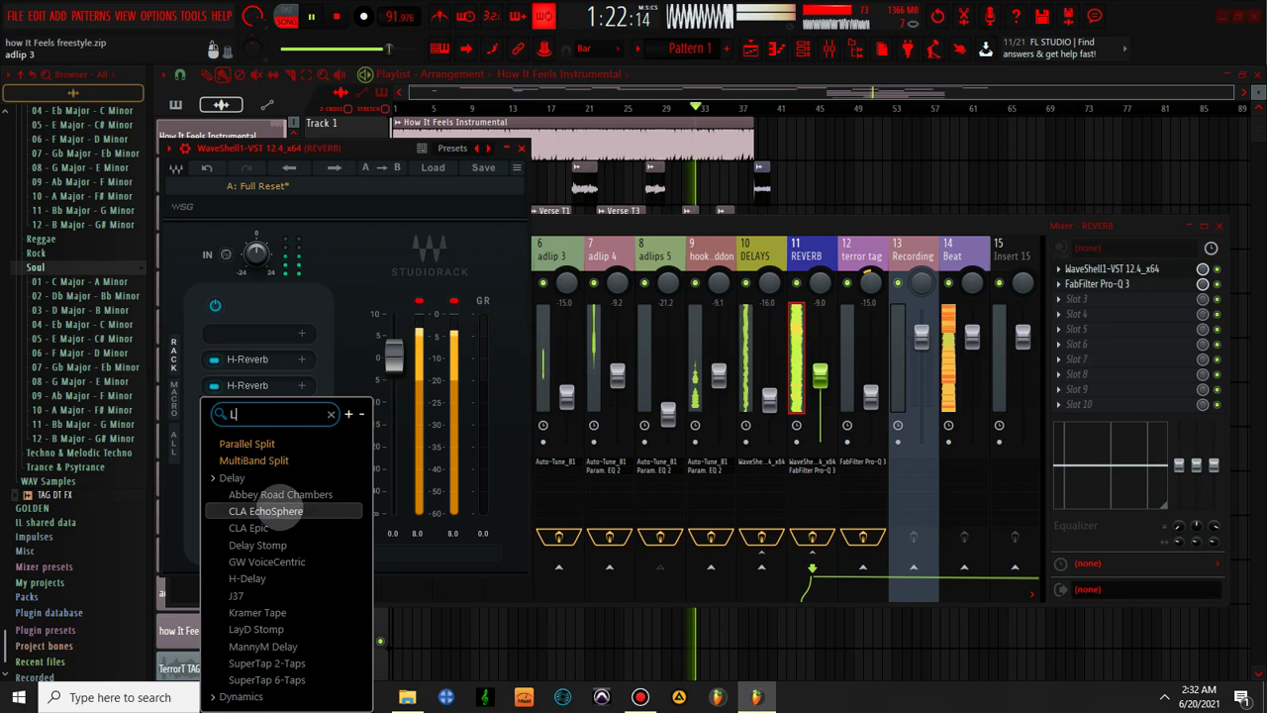
{"action": "type", "text": "2"}
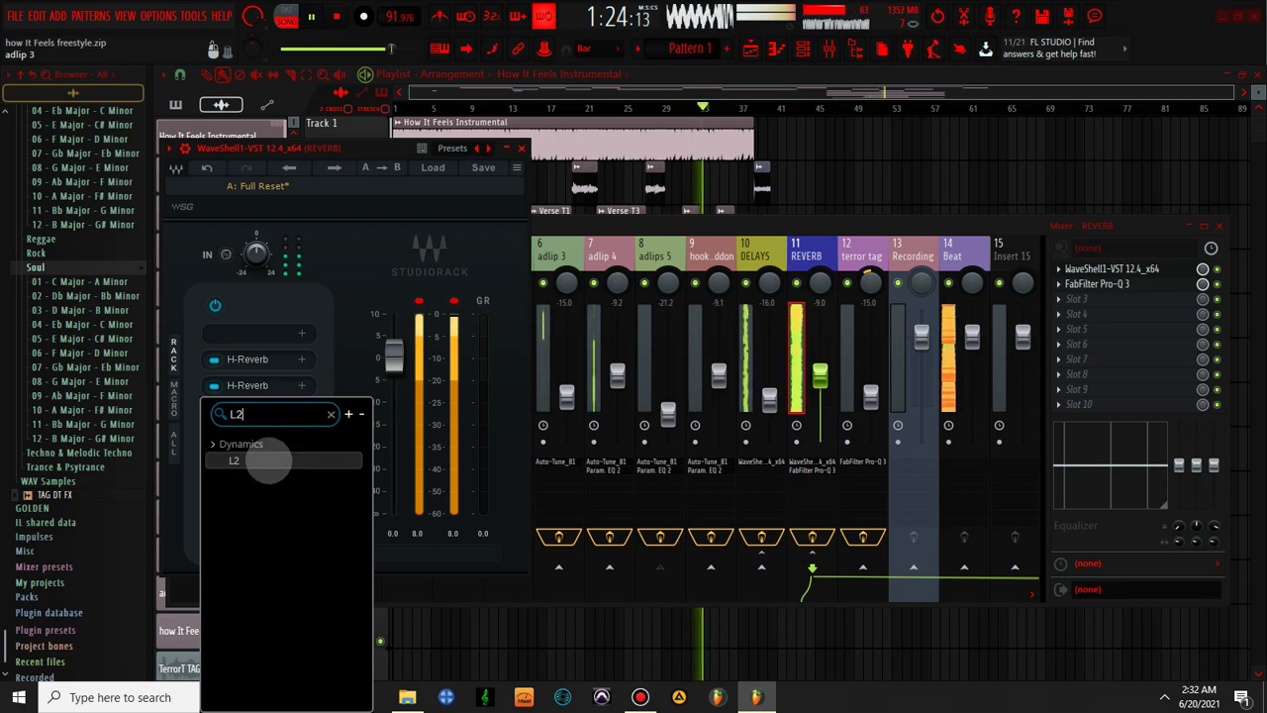
{"action": "left_click", "coordinate": [260, 460]}
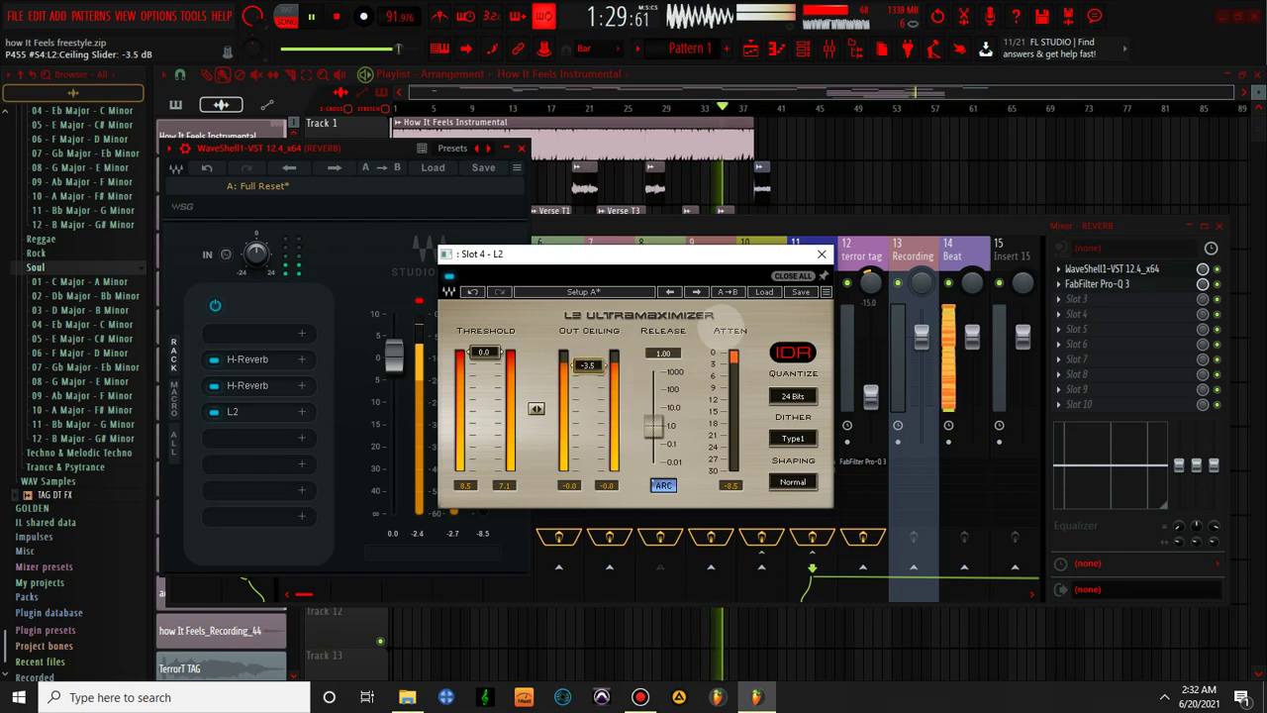
{"action": "left_click", "coordinate": [822, 253]}
- Reset the REVERB track volume to default and lower the L2 Out Ceiling to -20.0 dB
{"action": "right_click", "coordinate": [823, 375]}
{"action": "left_click", "coordinate": [851, 385]}
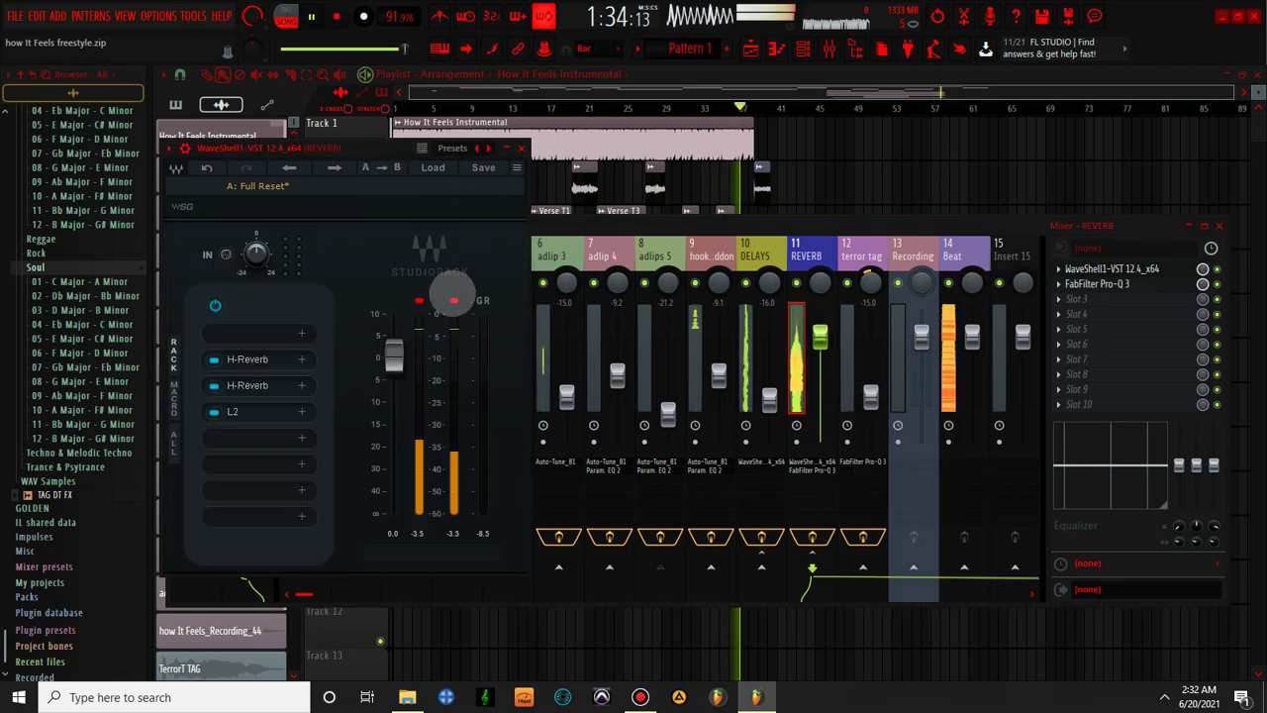
{"action": "left_click", "coordinate": [263, 411]}
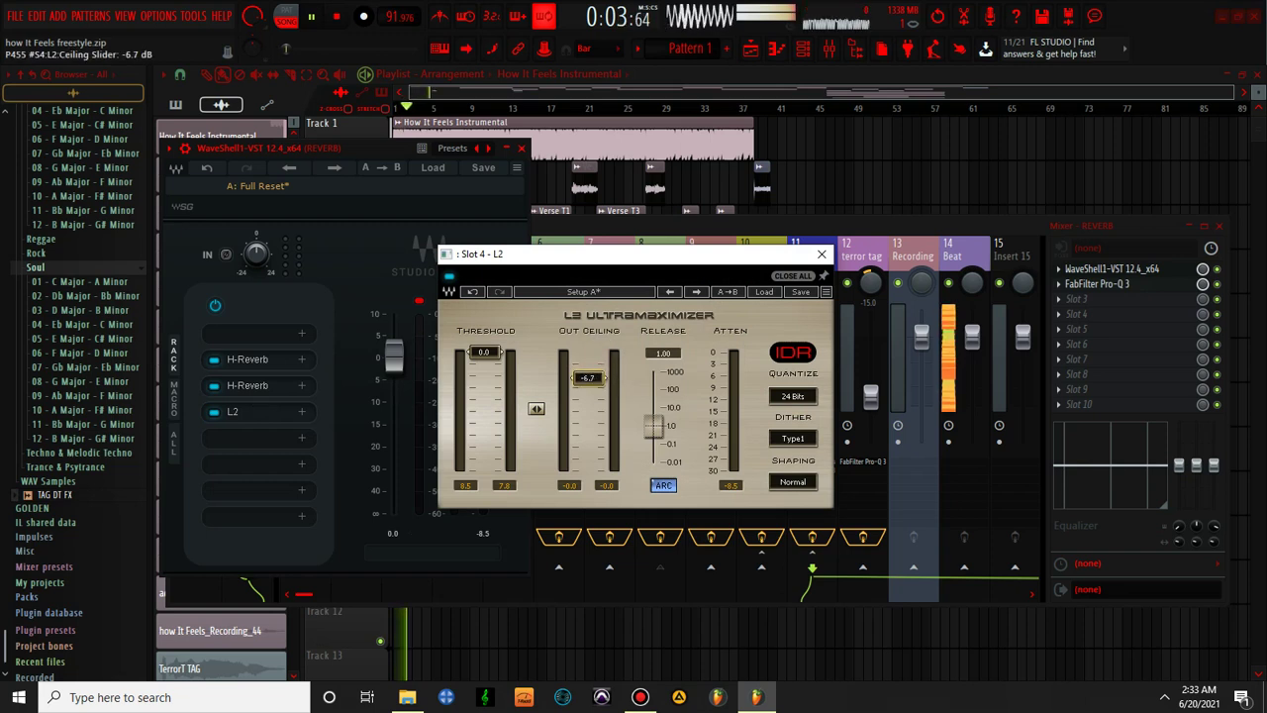
{"action": "left_click_drag", "start_coordinate": [588, 380], "coordinate": [588, 388]}
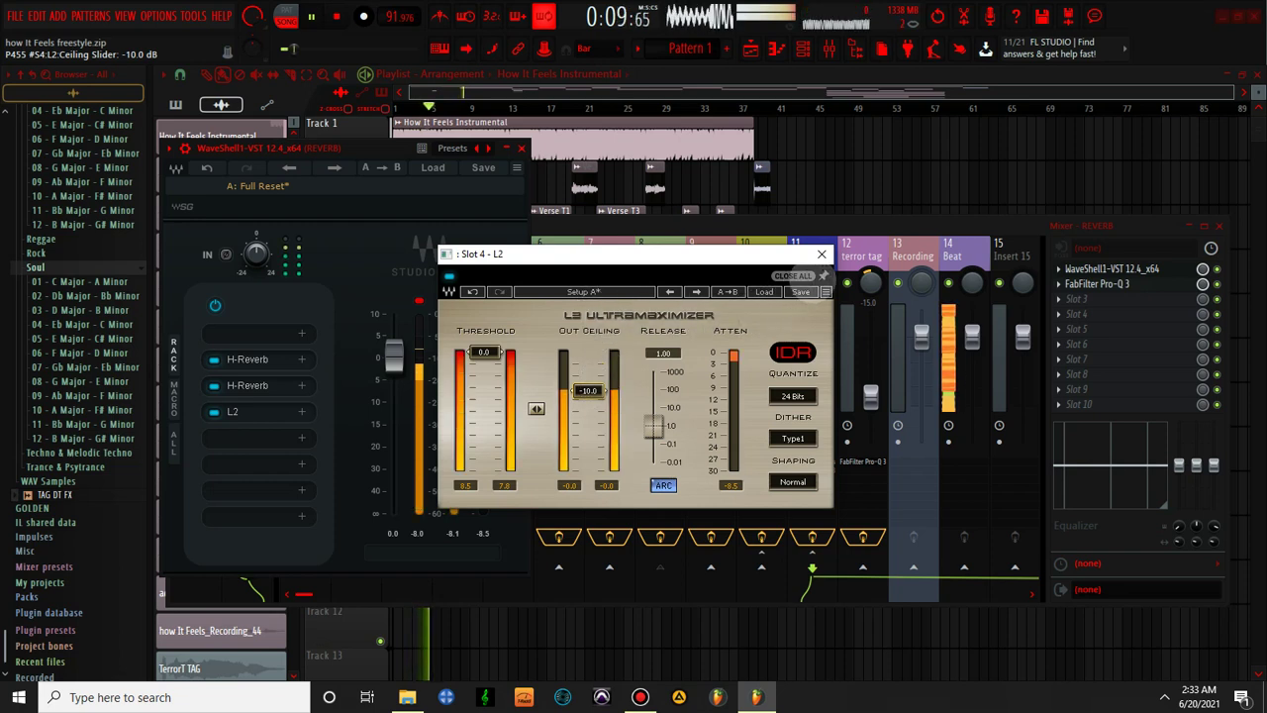
{"action": "left_click_drag", "start_coordinate": [589, 389], "coordinate": [588, 393]}
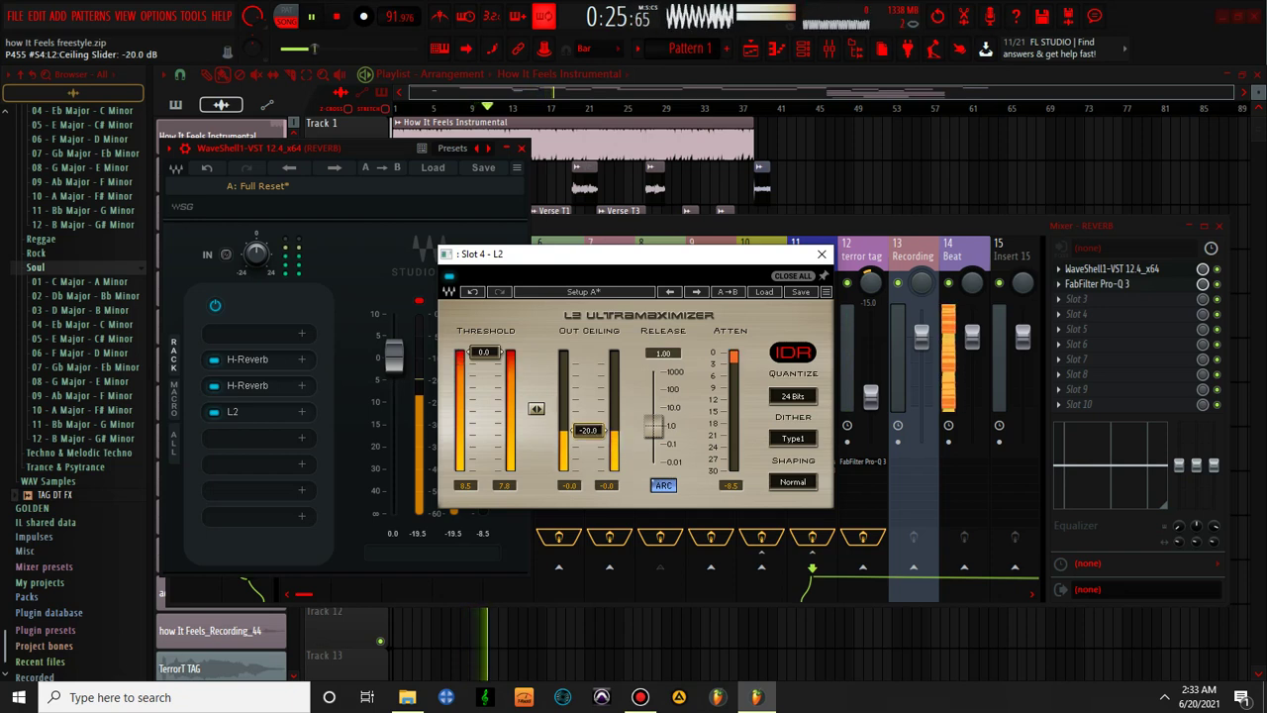
{"action": "left_click", "coordinate": [822, 254]}
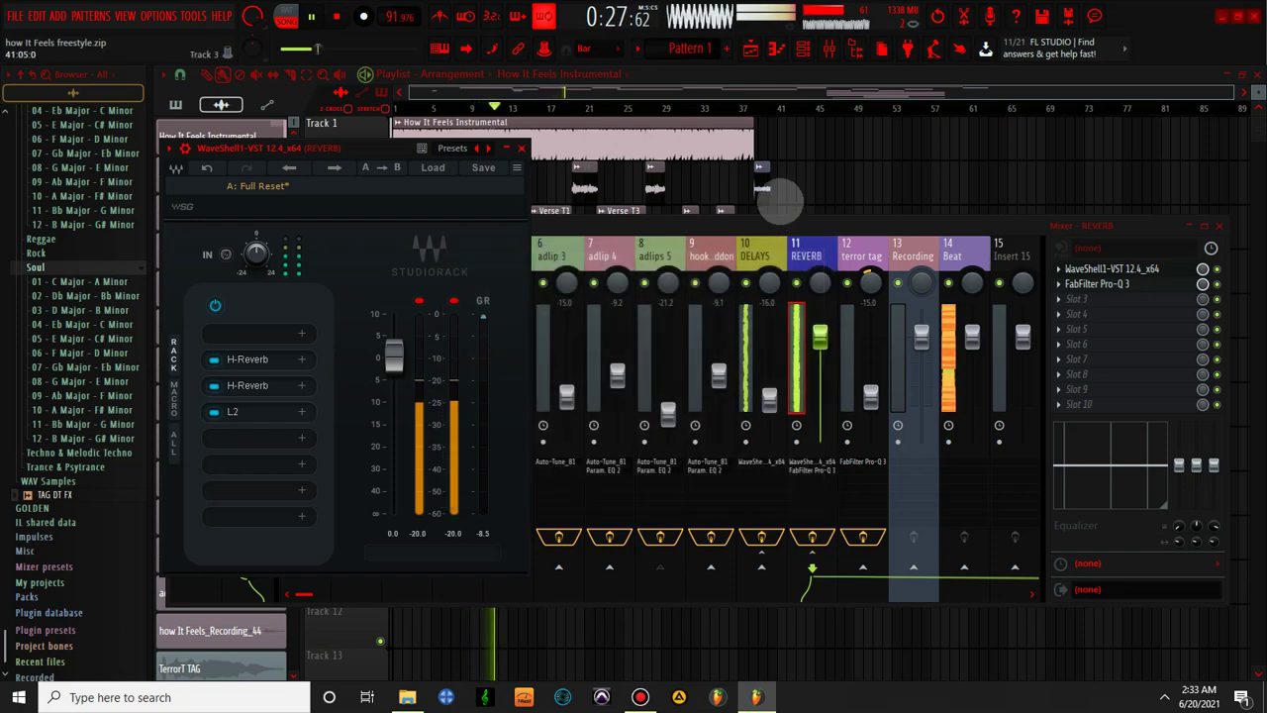
- Balance the send tracks during playback by setting the REVERB volume to -11.5 dB and the DELAYS volume to -15.0 dB
{"action": "left_click_drag", "start_coordinate": [822, 341], "coordinate": [821, 368]}
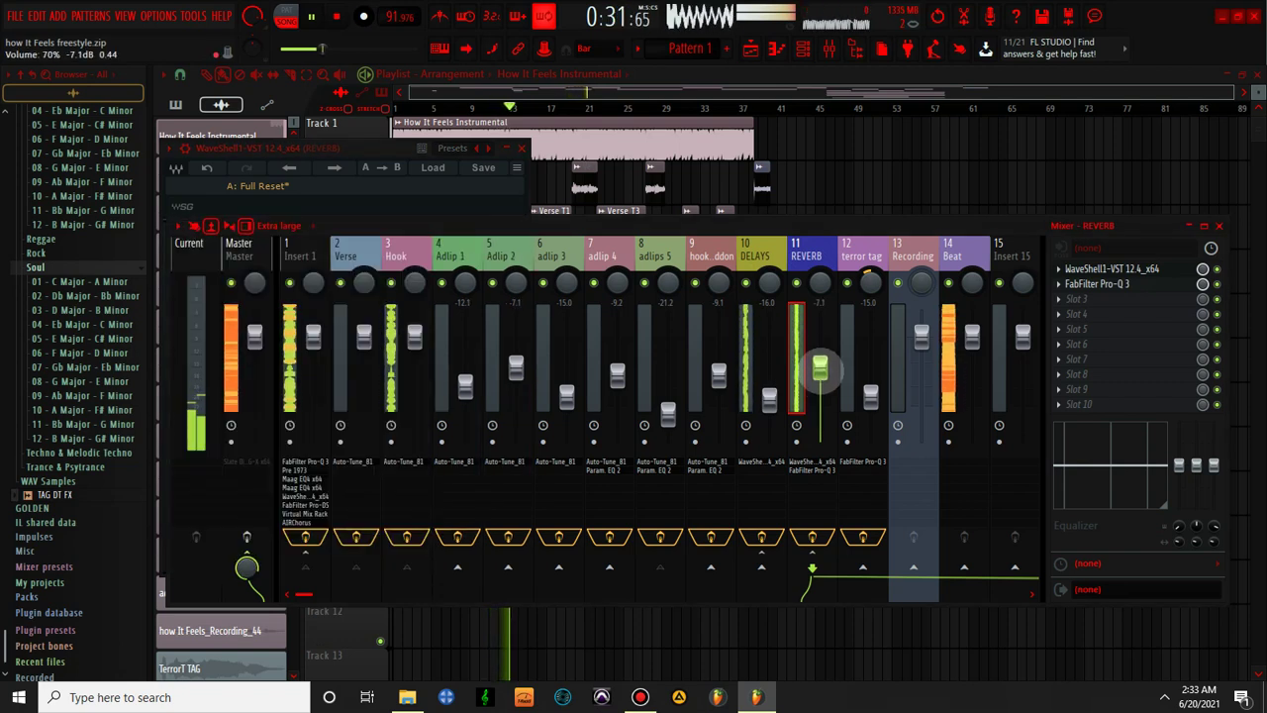
{"action": "left_click_drag", "start_coordinate": [821, 371], "coordinate": [820, 373]}
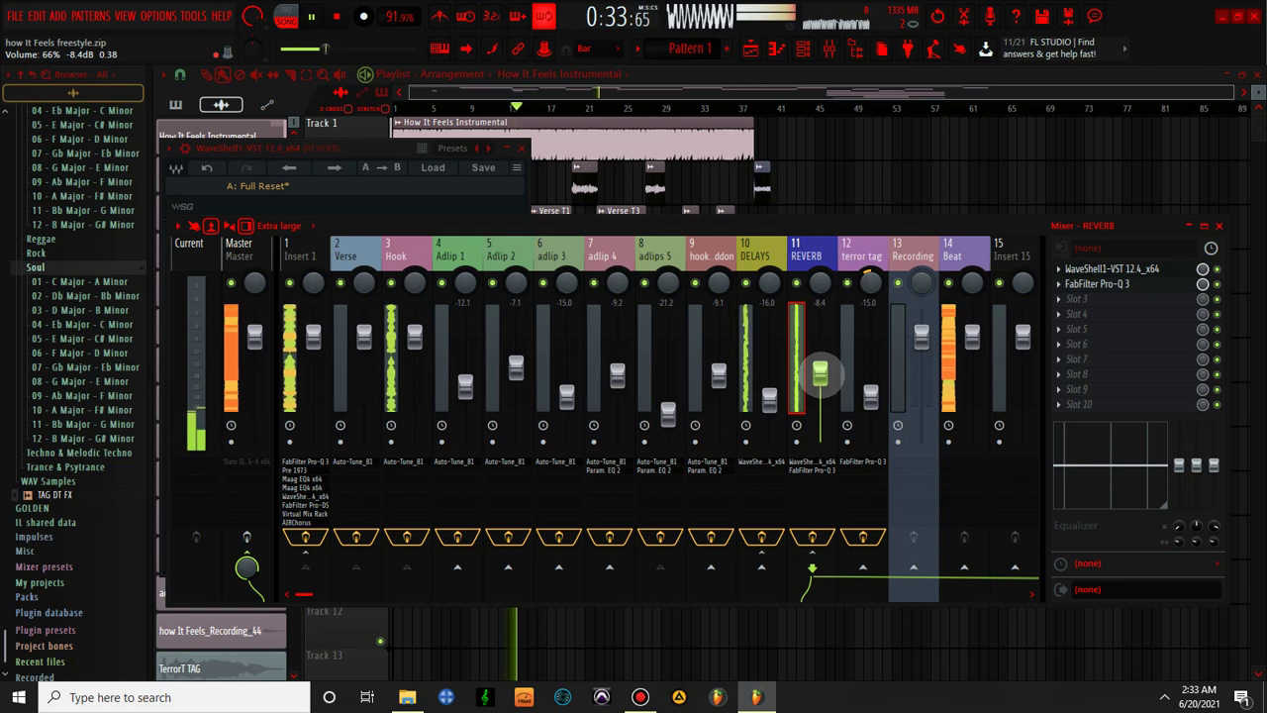
{"action": "left_click_drag", "start_coordinate": [821, 374], "coordinate": [821, 376]}
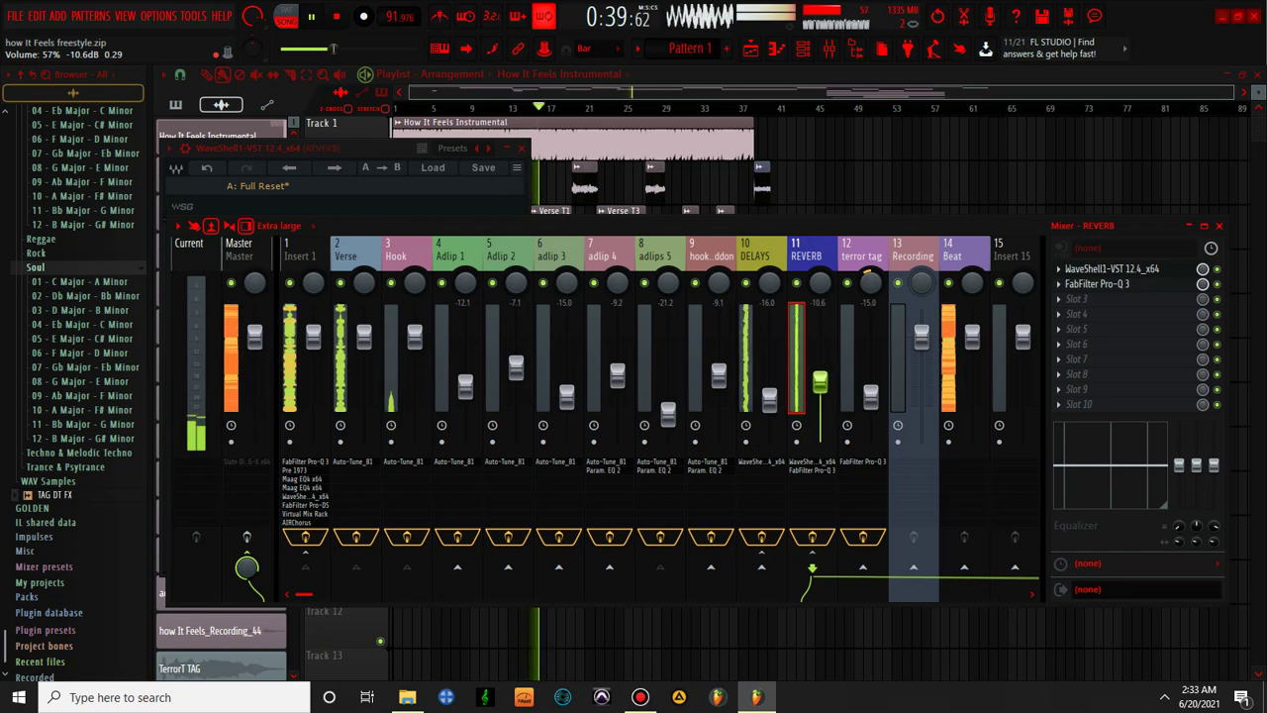
{"action": "left_click_drag", "start_coordinate": [820, 382], "coordinate": [819, 382]}
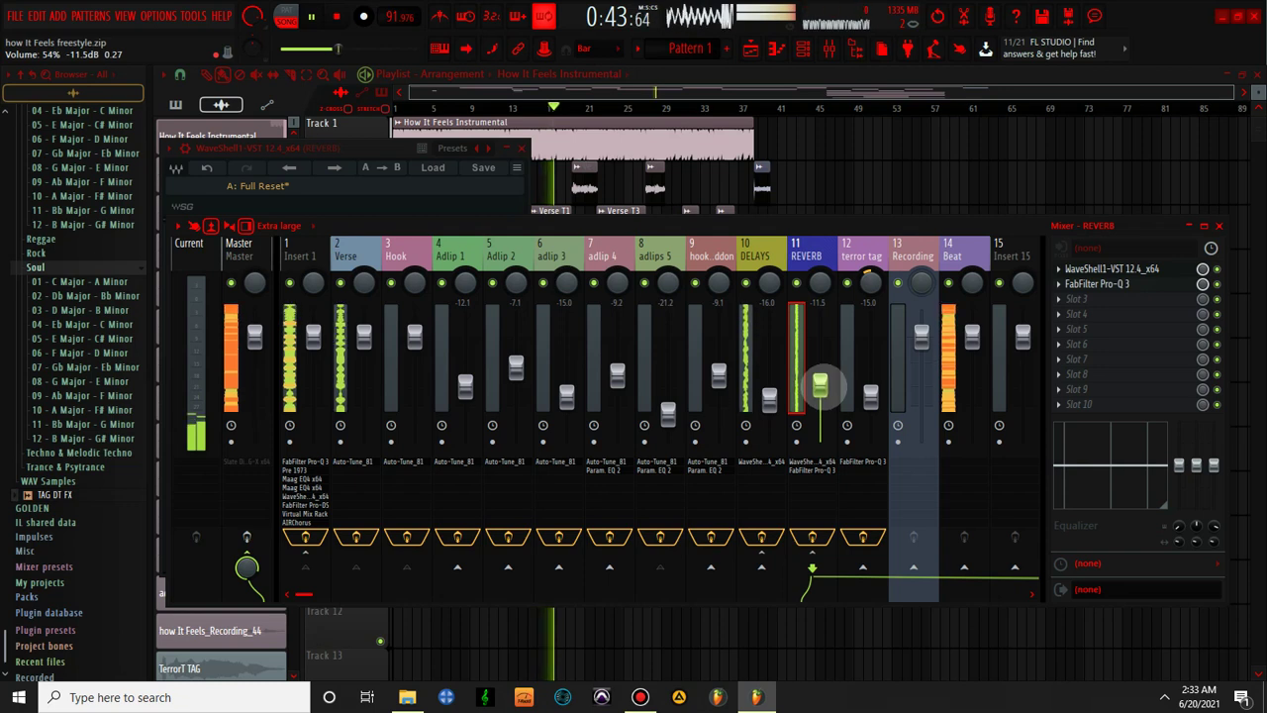
{"action": "left_click_drag", "start_coordinate": [769, 399], "coordinate": [769, 397]}
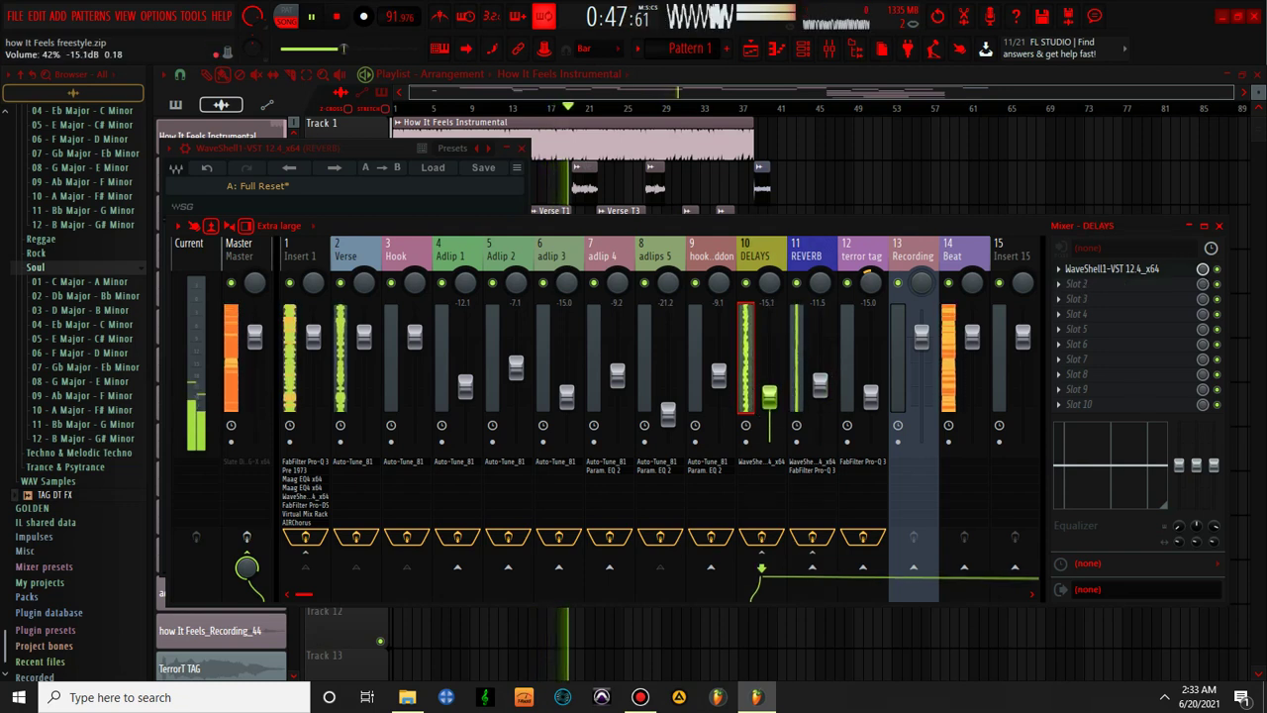
{"action": "left_click_drag", "start_coordinate": [769, 397], "coordinate": [769, 393]}
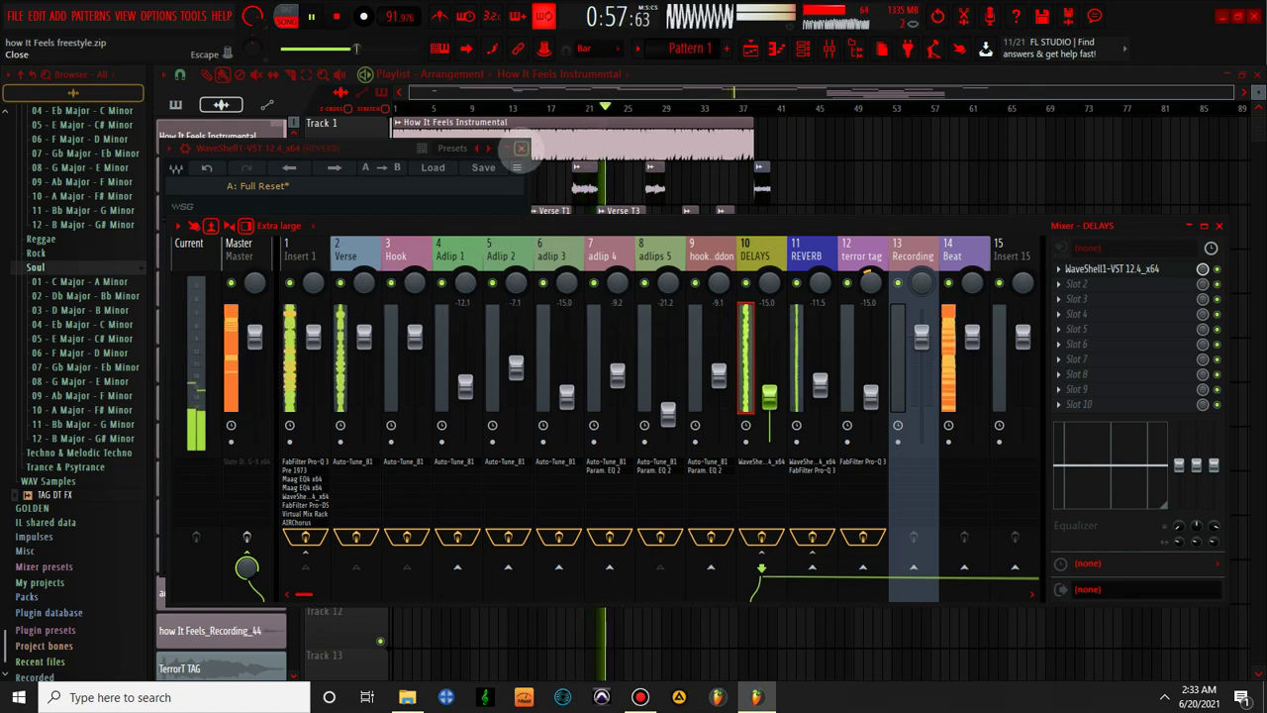
- Close the DELAYS plugin rack and examine the Pro-Q 3 curve on the terror tag track
{"action": "left_click", "coordinate": [521, 147]}
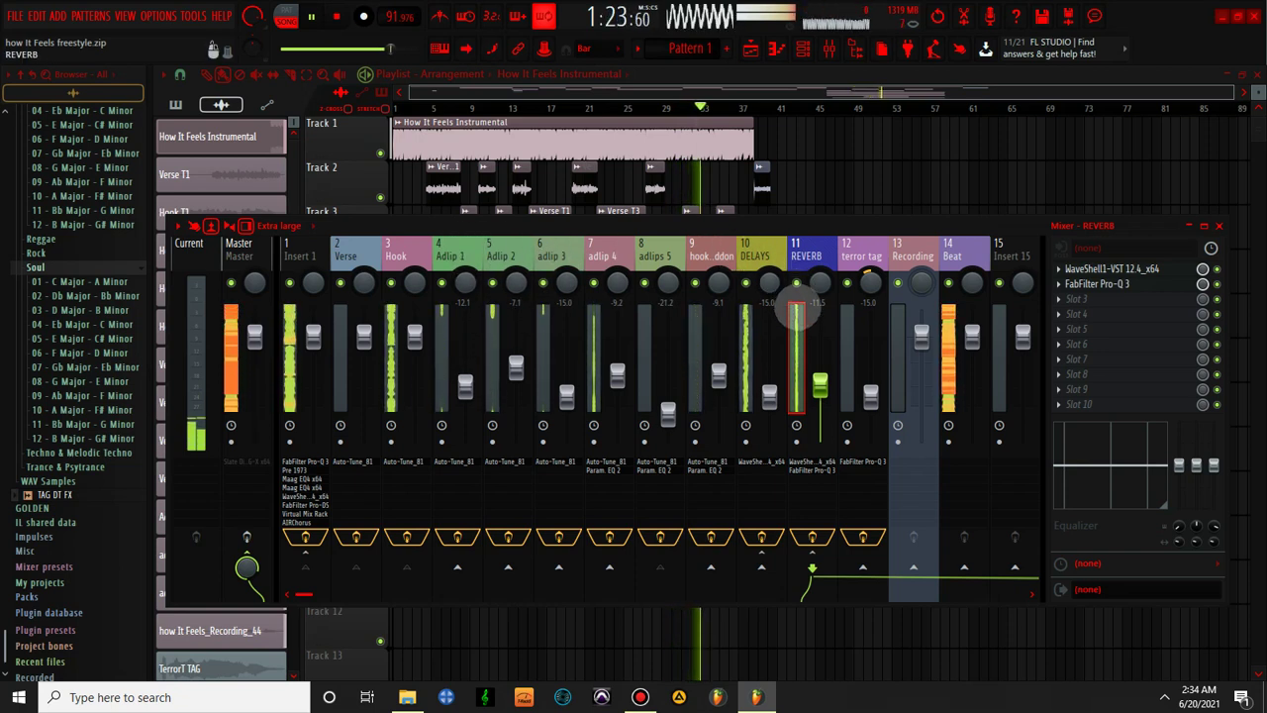
{"action": "left_click", "coordinate": [861, 256]}
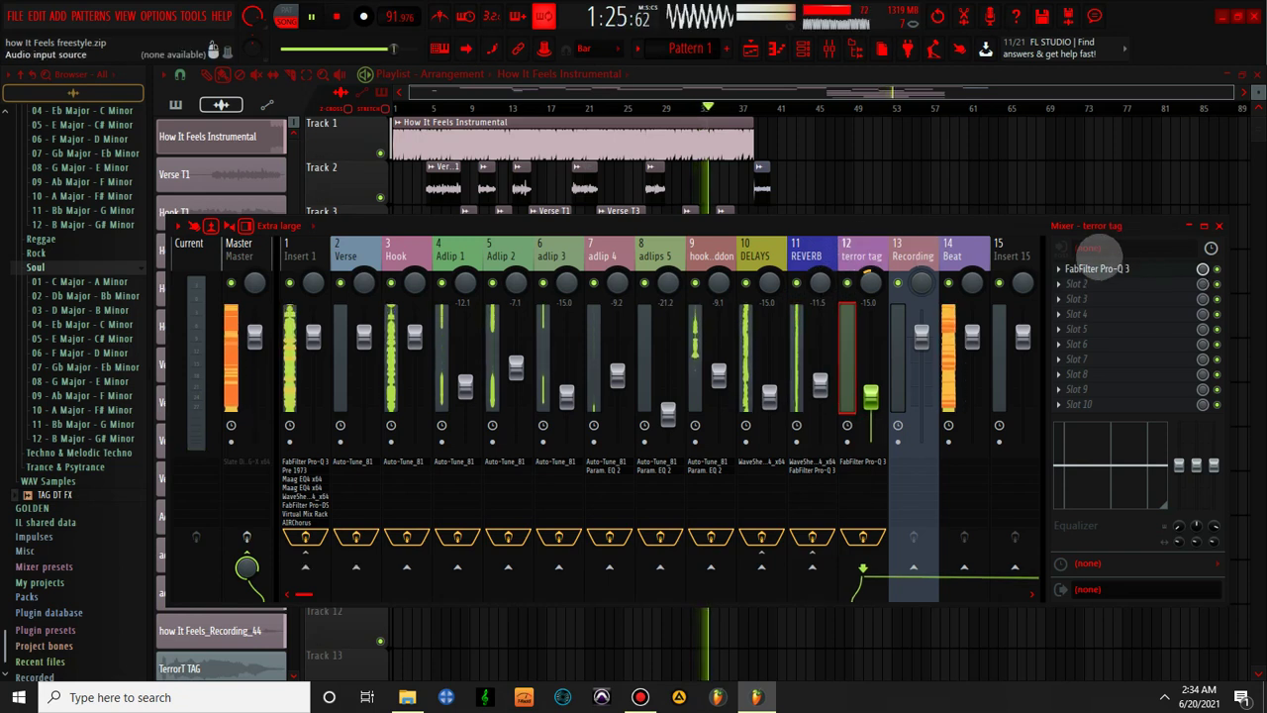
{"action": "left_click", "coordinate": [1097, 270]}
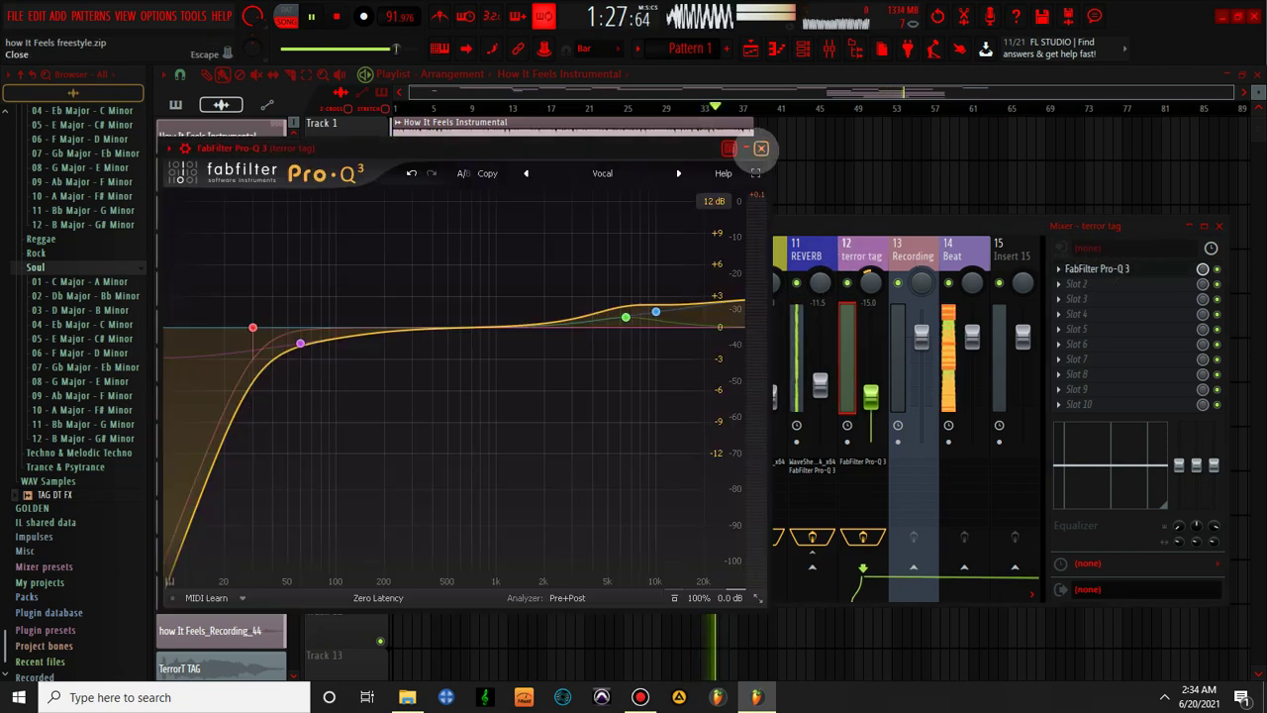
{"action": "left_click", "coordinate": [761, 148]}
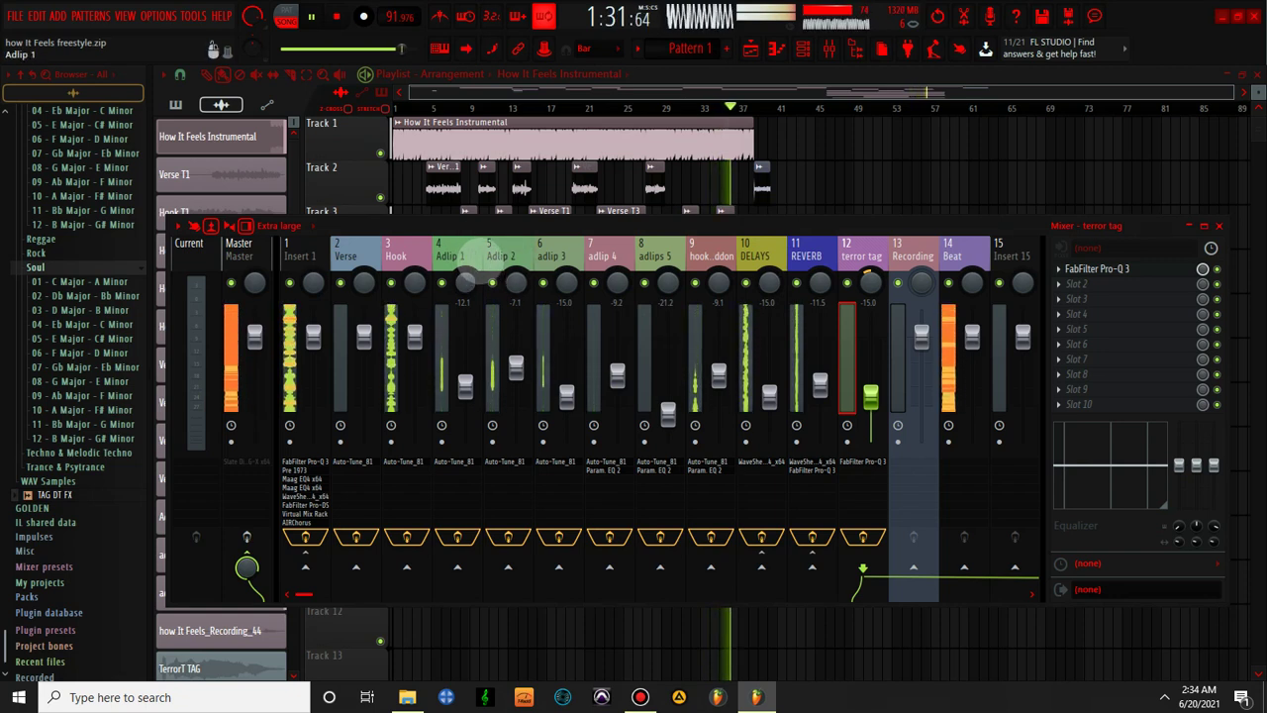
- Route Adlip 1, Adlip 2 and adlip 3 only to the terror tag track and reset the terror tag volume to default
{"action": "left_click_drag", "start_coordinate": [467, 248], "coordinate": [540, 238]}
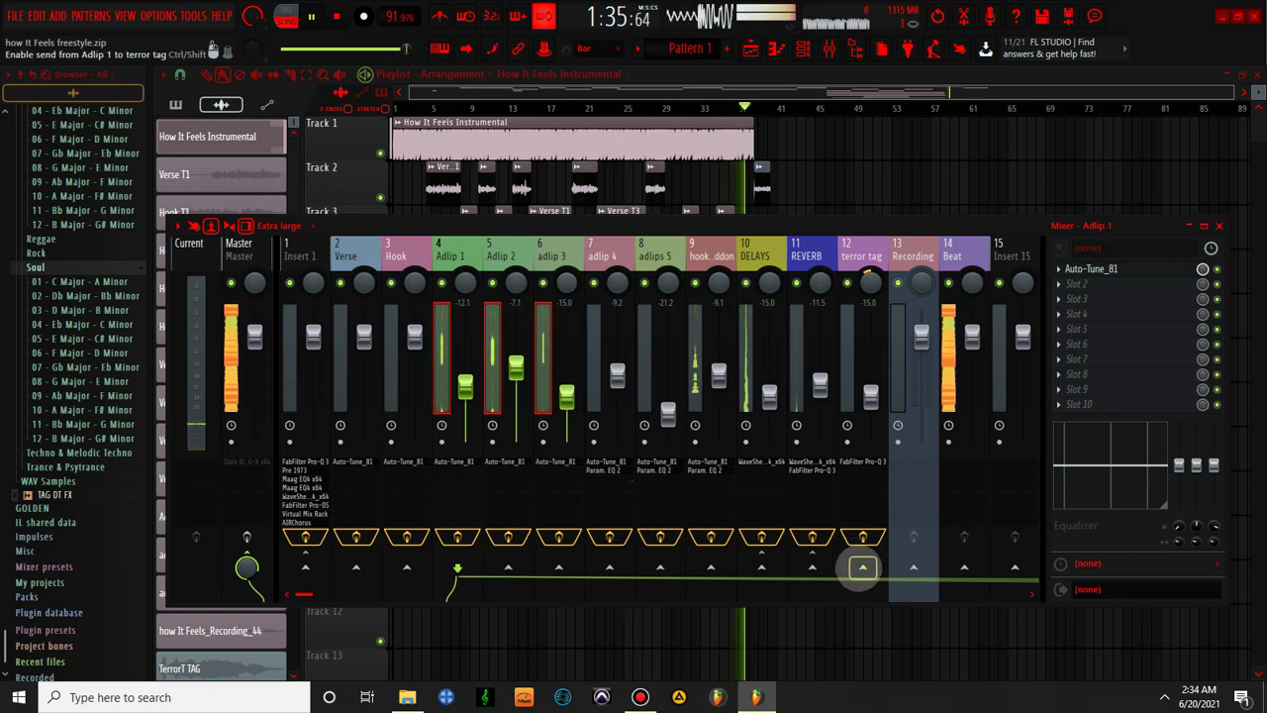
{"action": "right_click", "coordinate": [863, 567]}
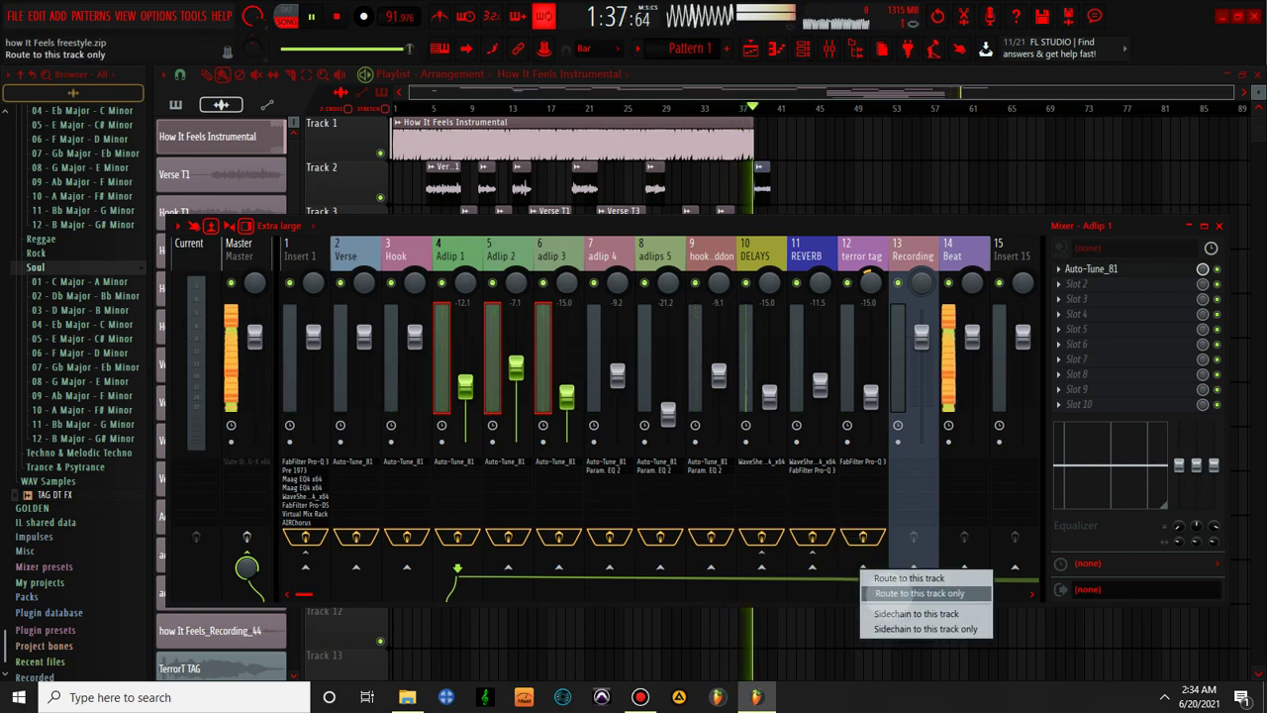
{"action": "left_click", "coordinate": [895, 593]}
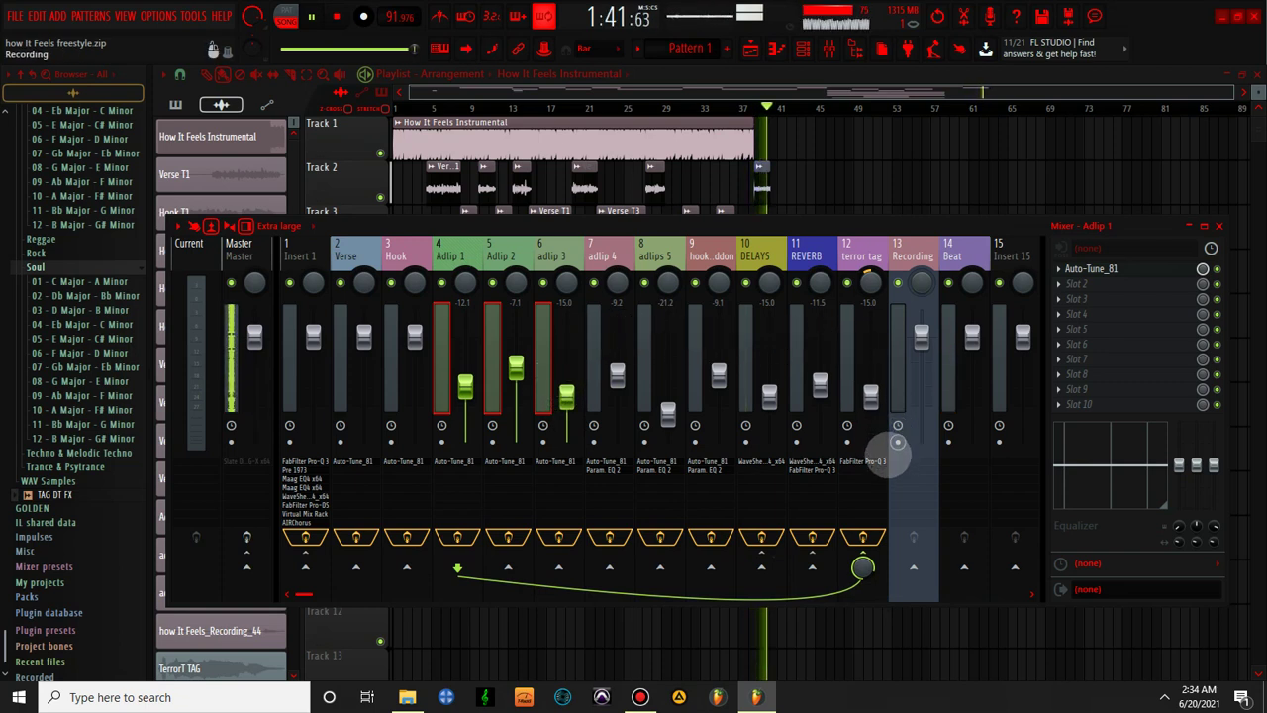
{"action": "right_click", "coordinate": [871, 394]}
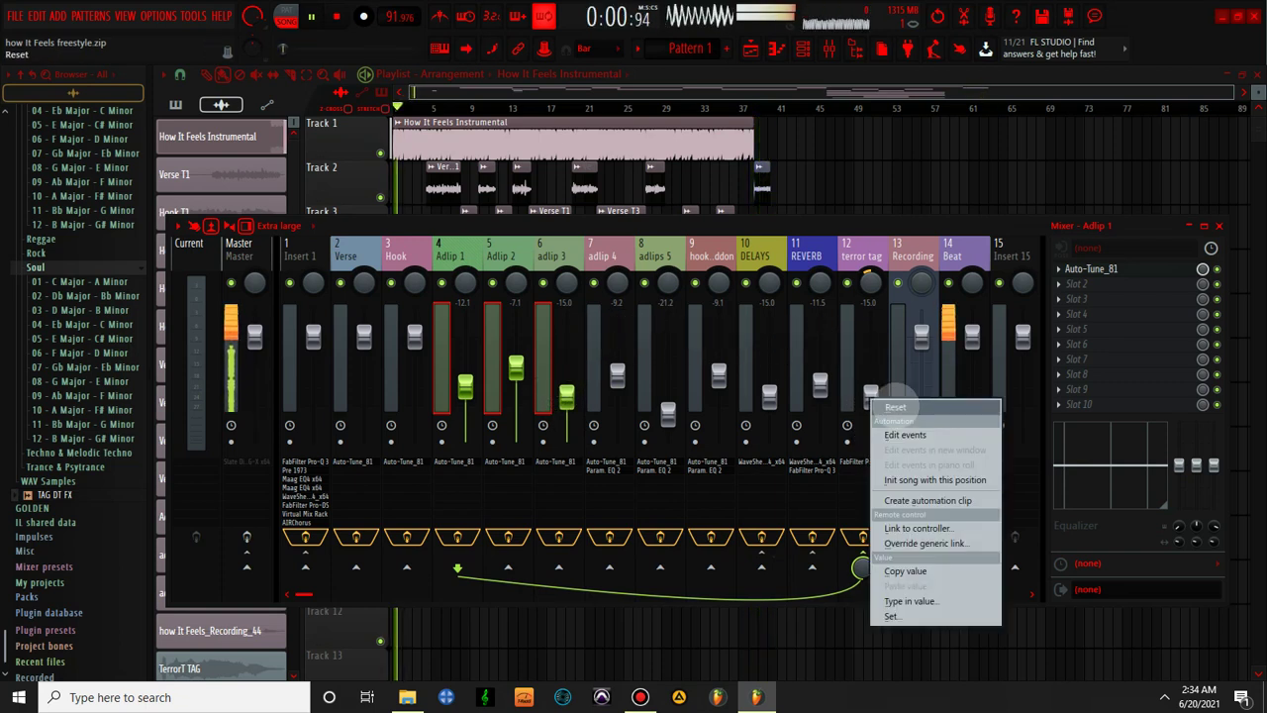
{"action": "left_click", "coordinate": [894, 407]}
- Lower the channel volume of the TerrorT TAG sample in its sample settings
{"action": "left_click", "coordinate": [1218, 227]}
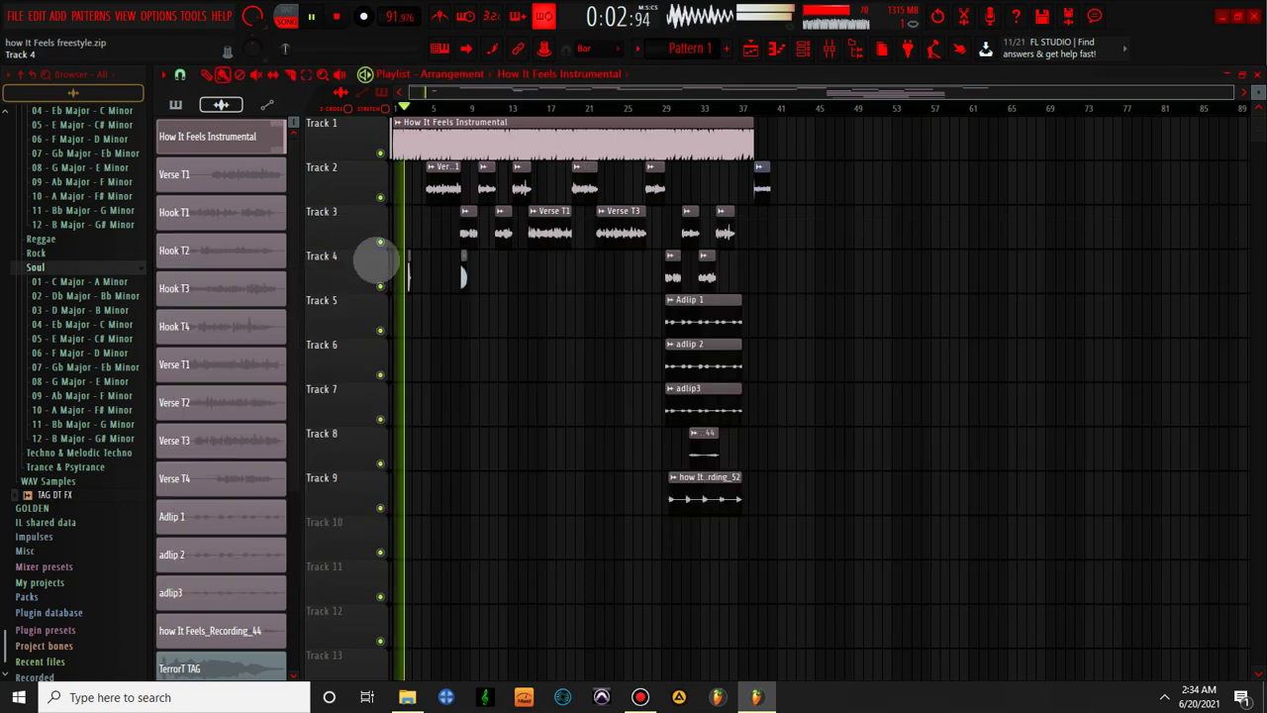
{"action": "scroll", "coordinate": [217, 594], "scroll_direction": "down", "scroll_amount": 3}
{"action": "left_click", "coordinate": [208, 545]}
{"action": "left_click_drag", "start_coordinate": [589, 277], "coordinate": [589, 317]}
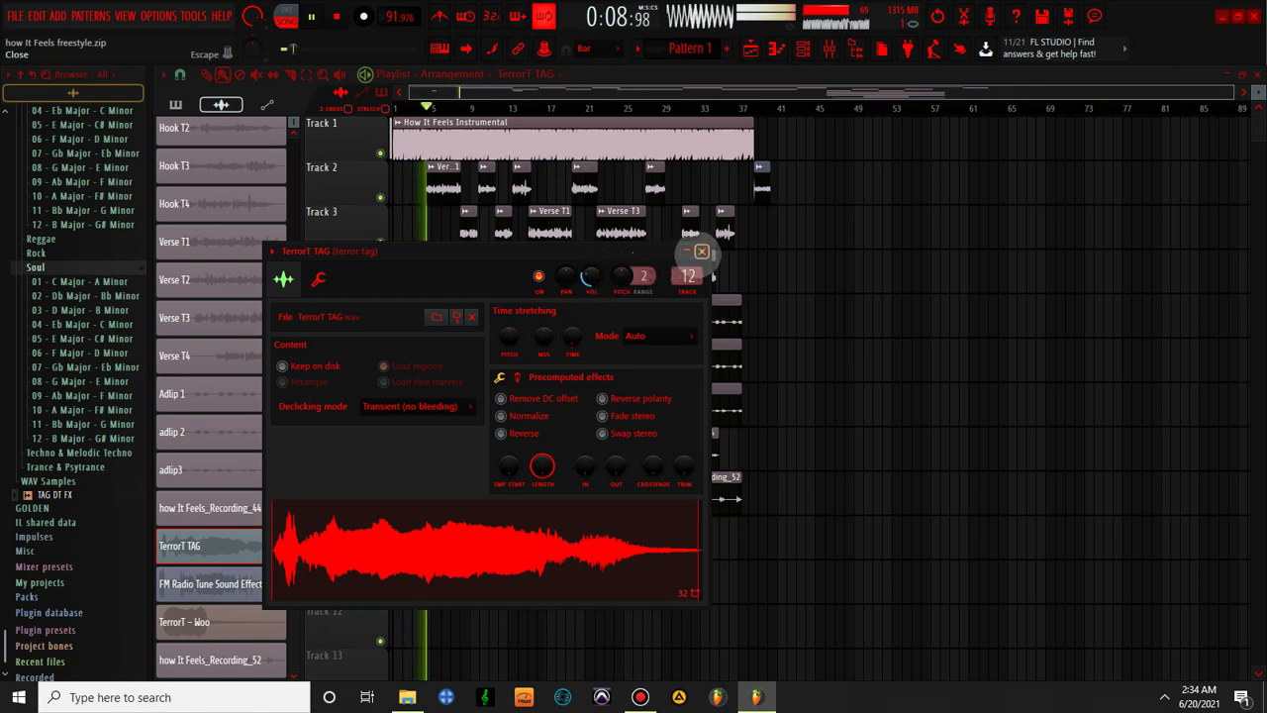
{"action": "left_click", "coordinate": [702, 250]}
- Lower the REVERB volume to -12.0 dB and the DELAYS volume to -17.0 dB, and restart playback from the beginning
{"action": "left_click", "coordinate": [829, 49]}
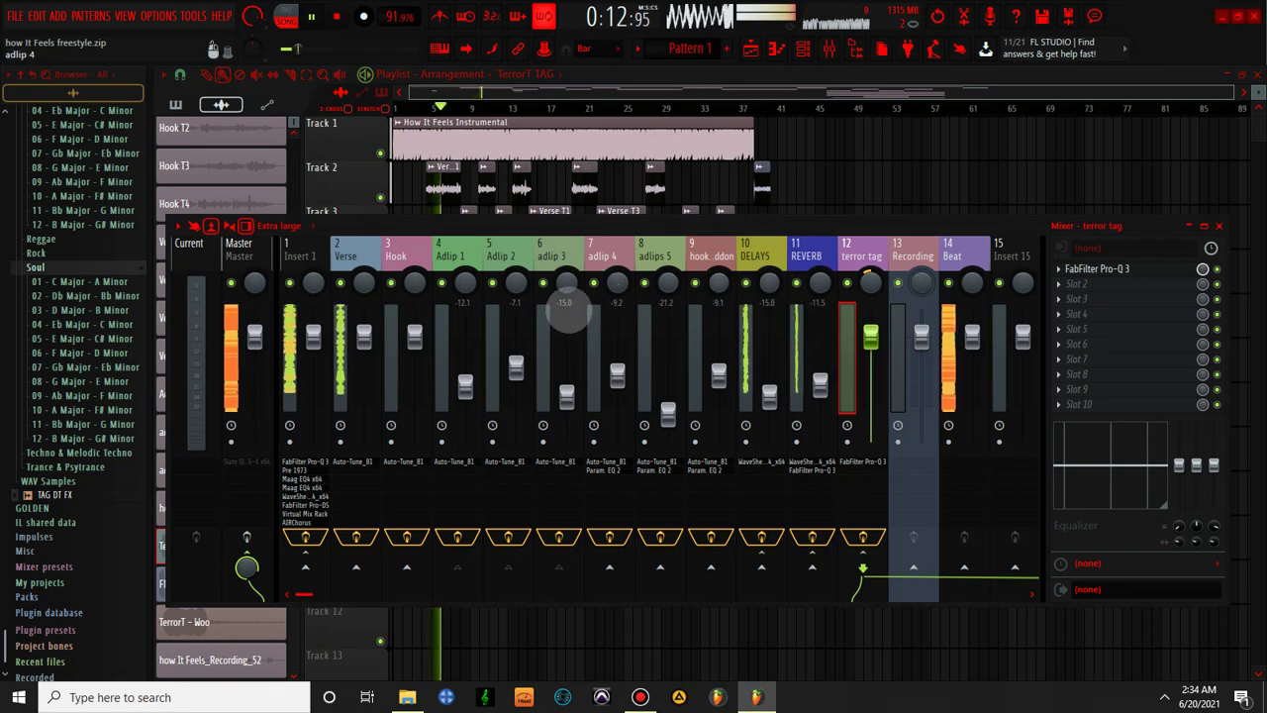
{"action": "left_click_drag", "start_coordinate": [820, 382], "coordinate": [819, 386]}
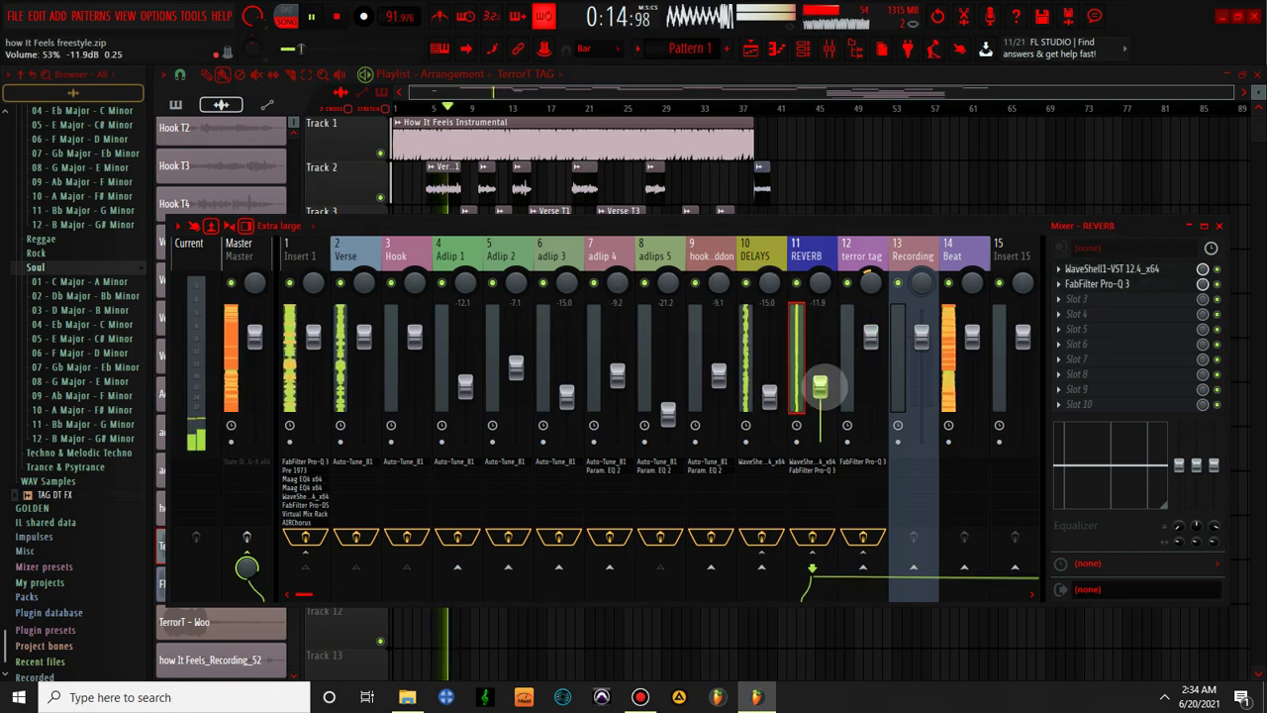
{"action": "left_click_drag", "start_coordinate": [769, 395], "coordinate": [770, 401]}
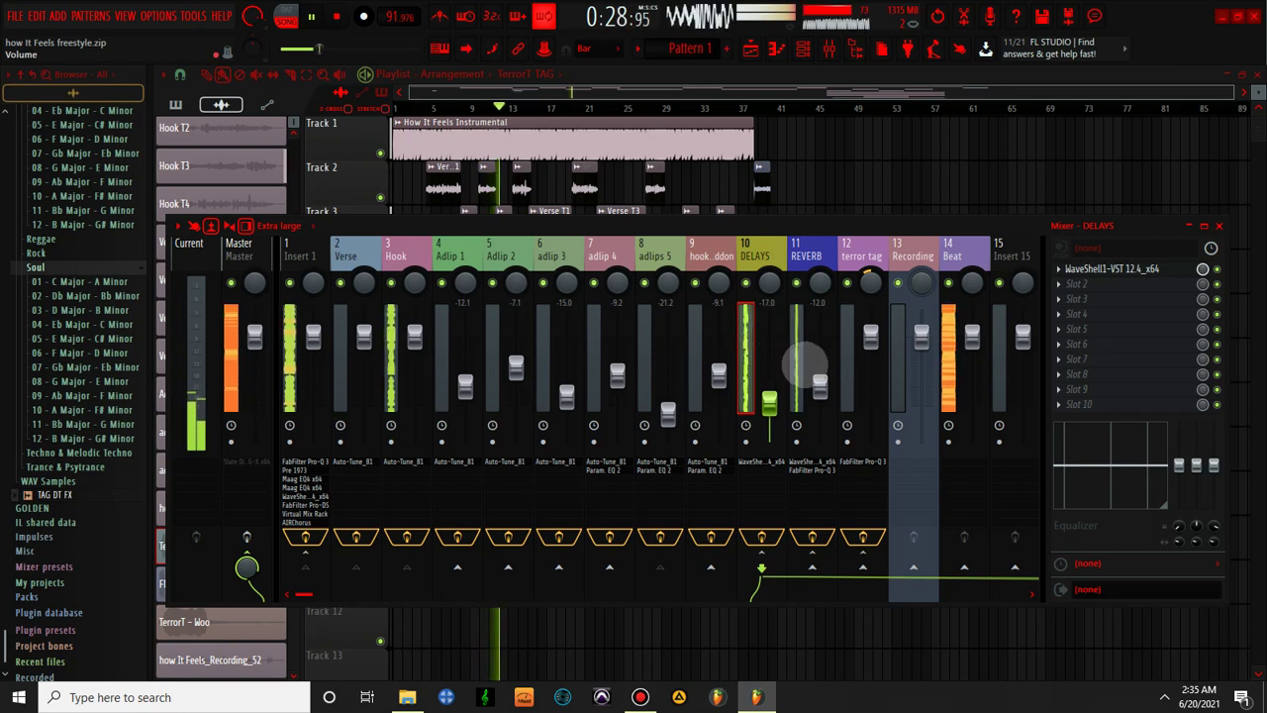
{"action": "key", "text": "space"}
{"action": "key", "text": "space"}
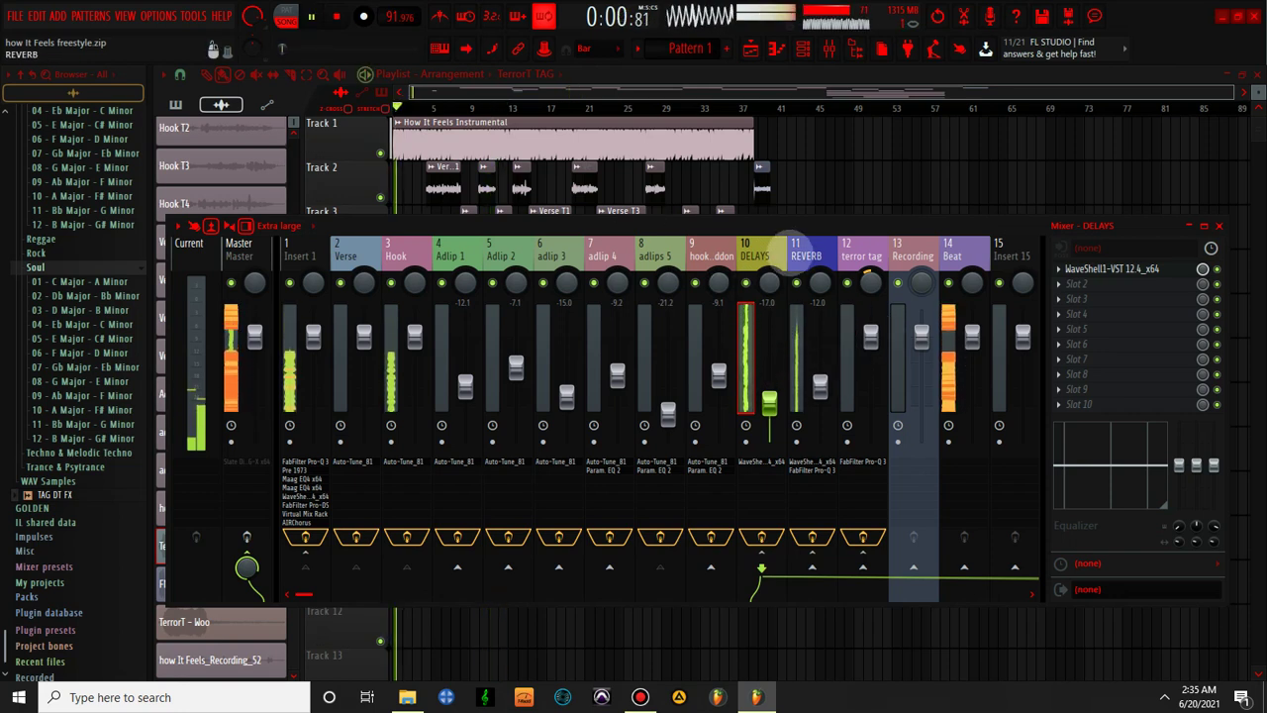
- Review the TerrorT TAG clip's sample settings from its clip on playlist Track 4
{"action": "left_click_drag", "start_coordinate": [749, 226], "coordinate": [738, 339]}
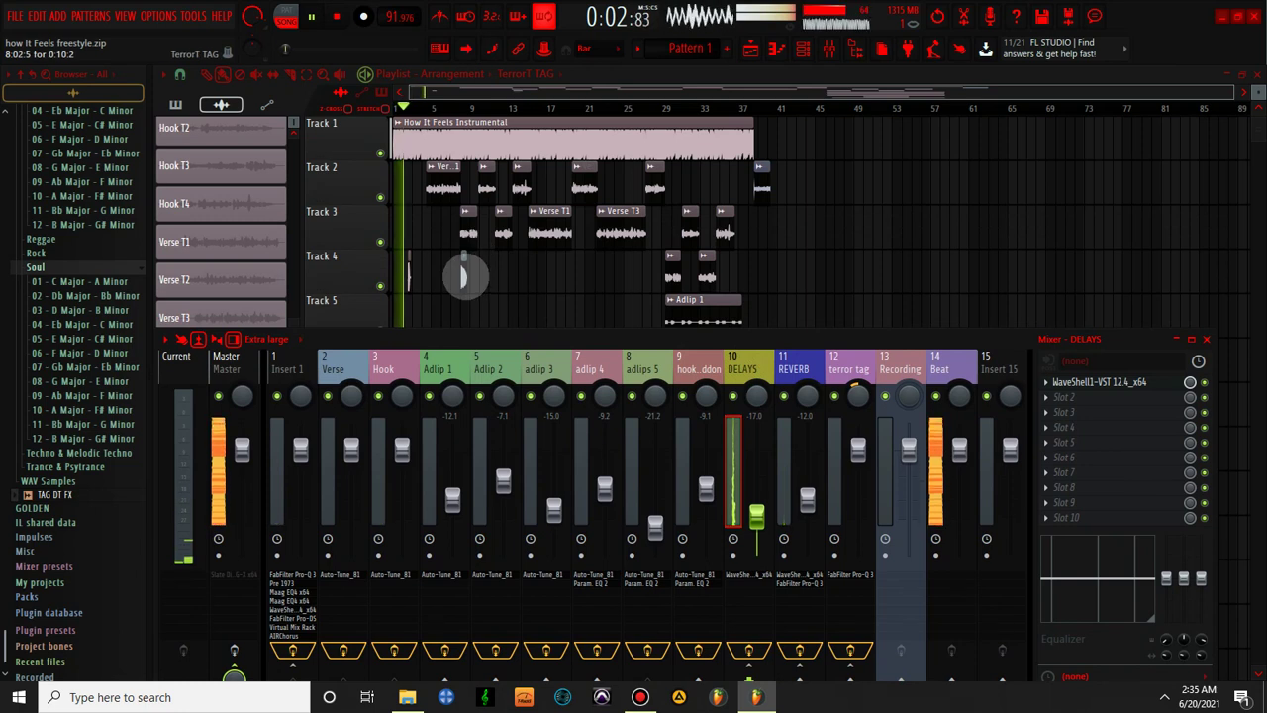
{"action": "double_click", "coordinate": [462, 277]}
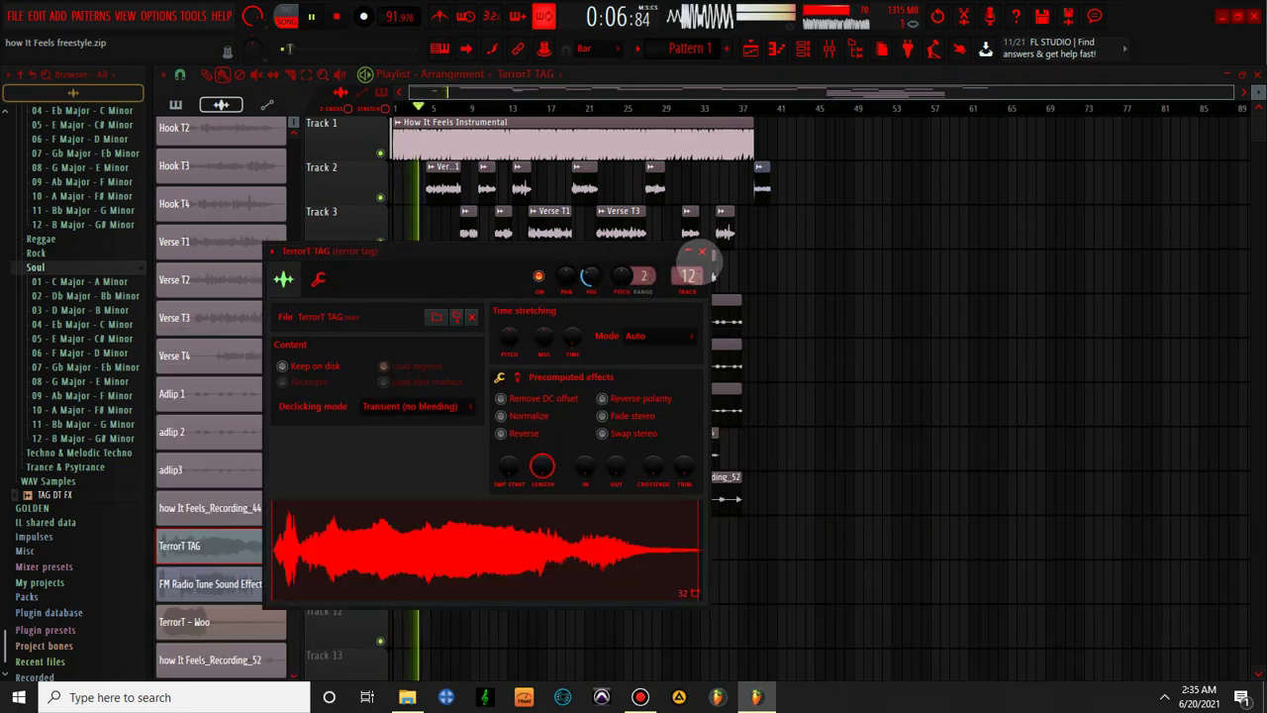
{"action": "left_click", "coordinate": [702, 252]}
- Raise the adlib volumes to -11.0 dB on Adlip 1, -6.0 dB on Adlip 2 and -13.0 dB on adlip 3
{"action": "left_click", "coordinate": [830, 47]}
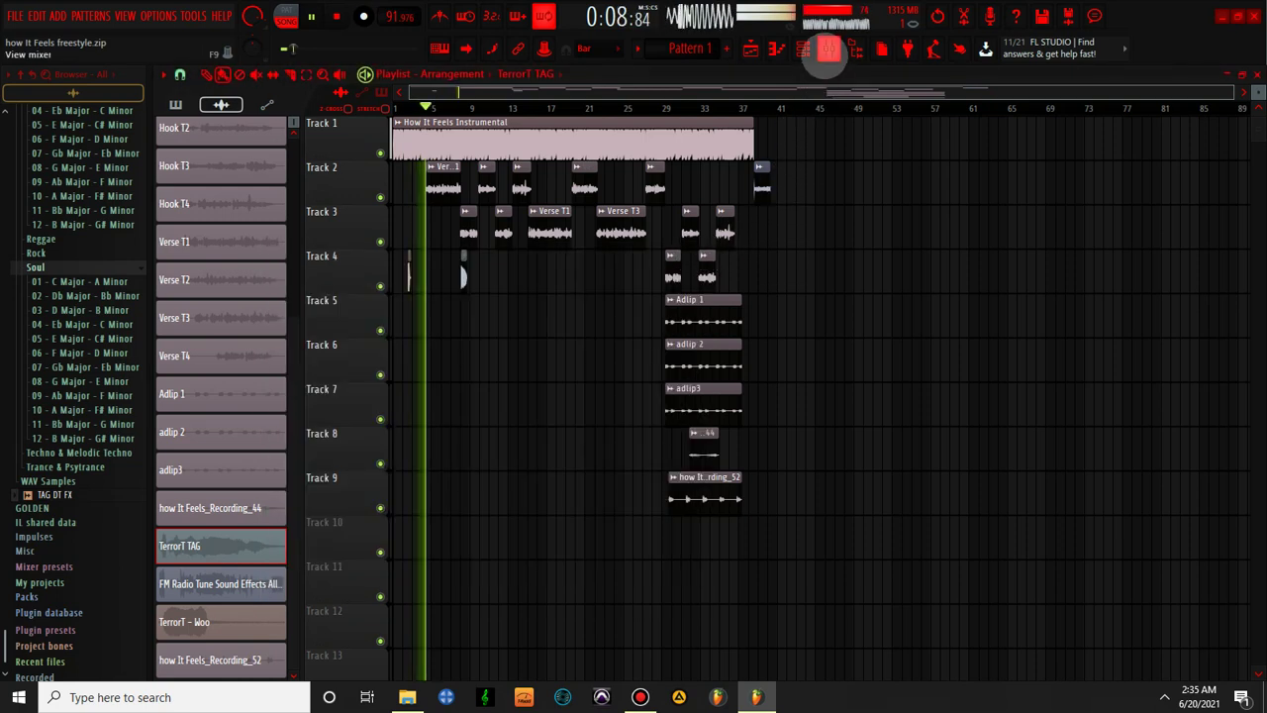
{"action": "left_click_drag", "start_coordinate": [615, 353], "coordinate": [603, 294]}
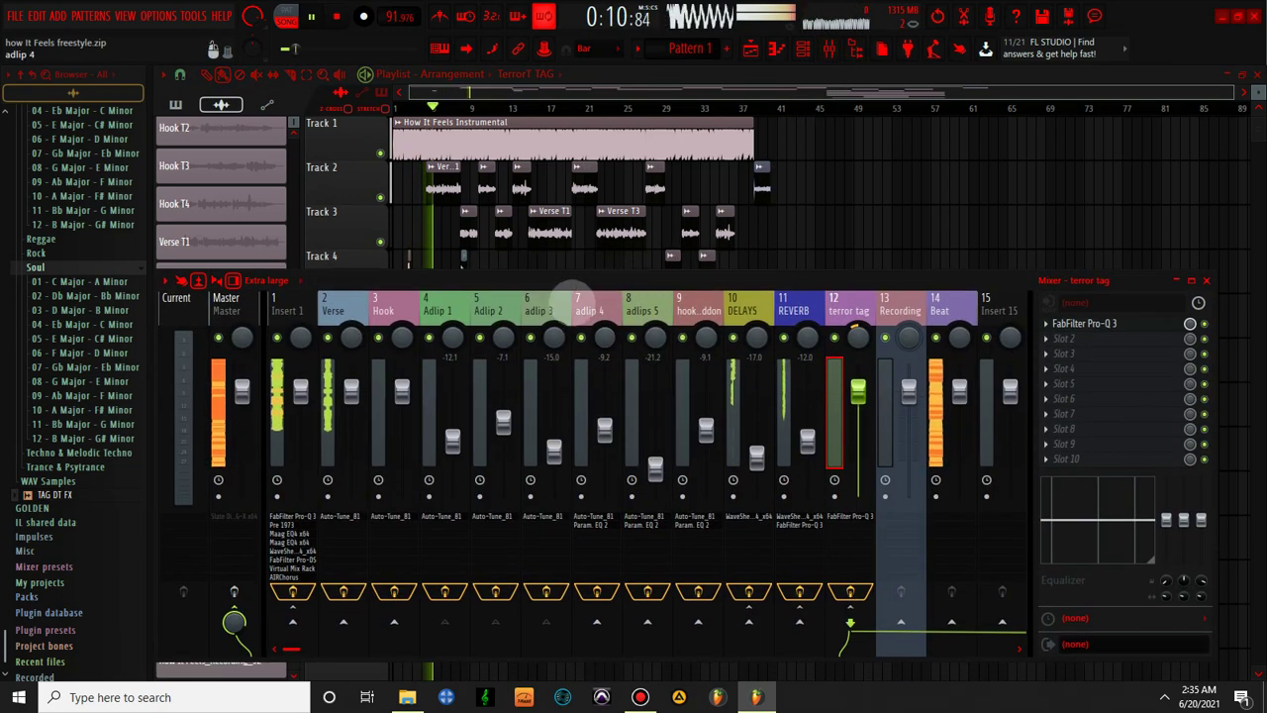
{"action": "left_click_drag", "start_coordinate": [447, 297], "coordinate": [541, 303]}
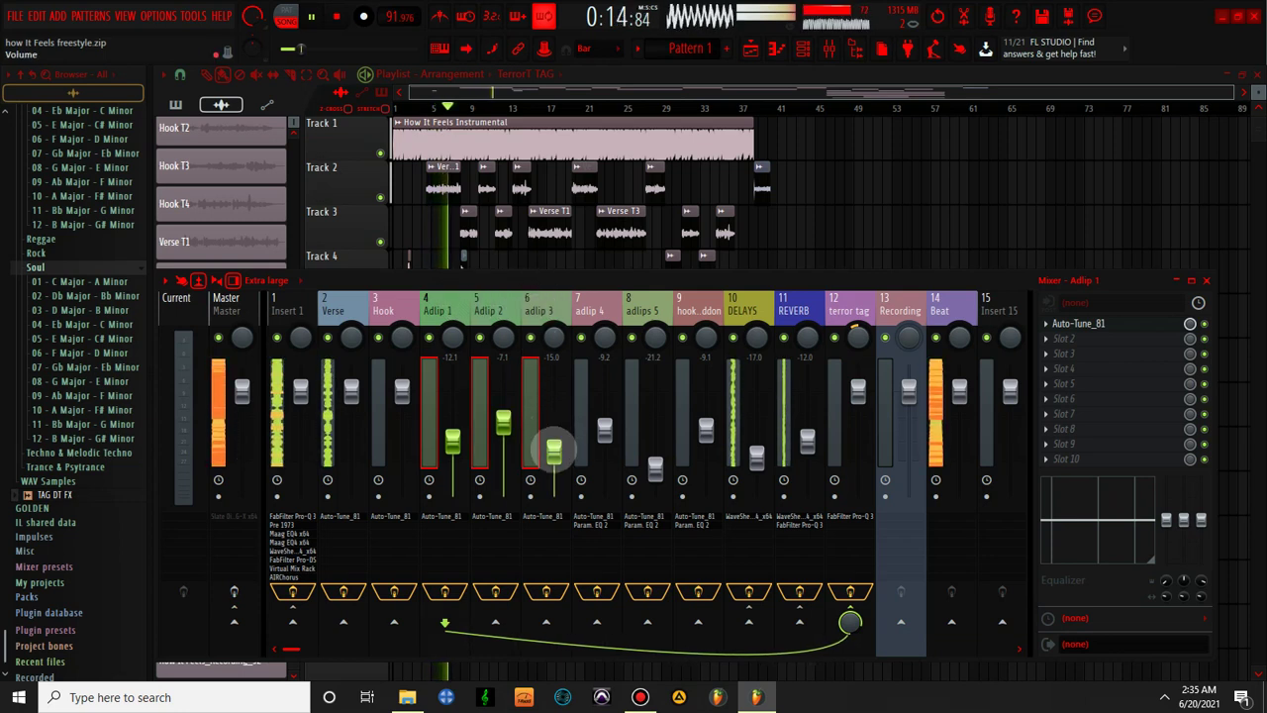
{"action": "left_click_drag", "start_coordinate": [555, 451], "coordinate": [555, 447]}
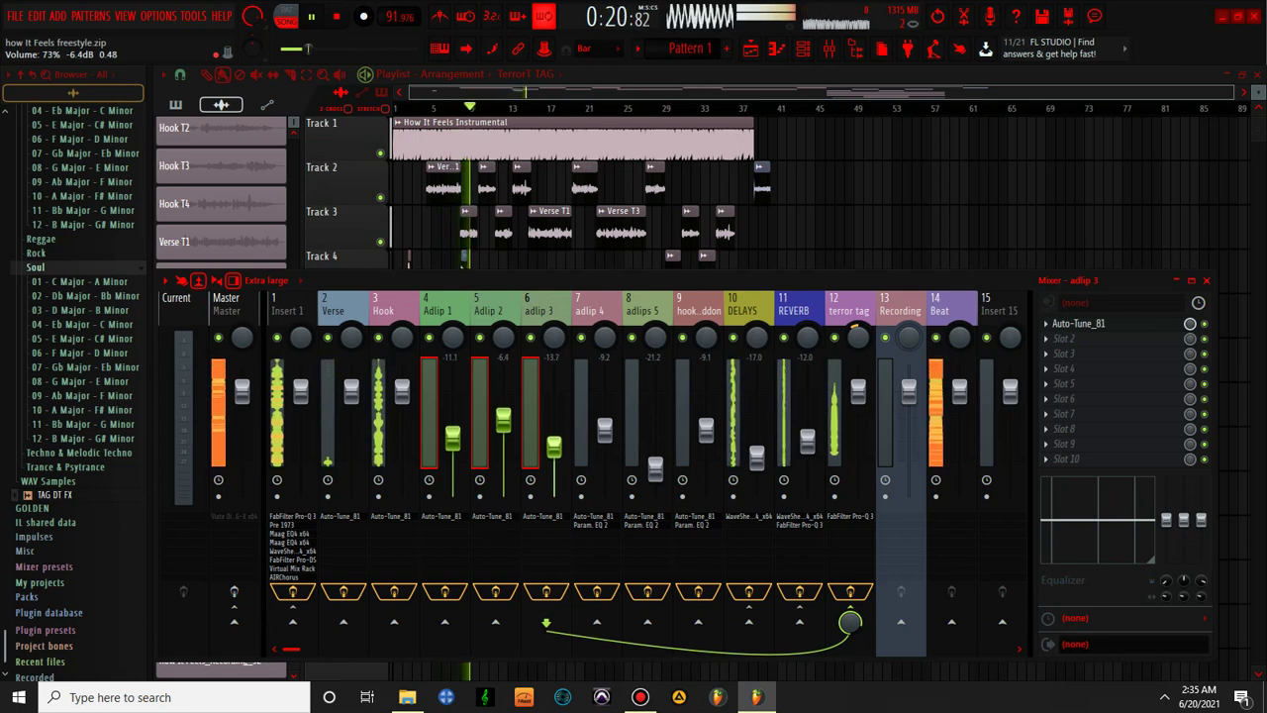
{"action": "left_click_drag", "start_coordinate": [554, 447], "coordinate": [534, 440]}
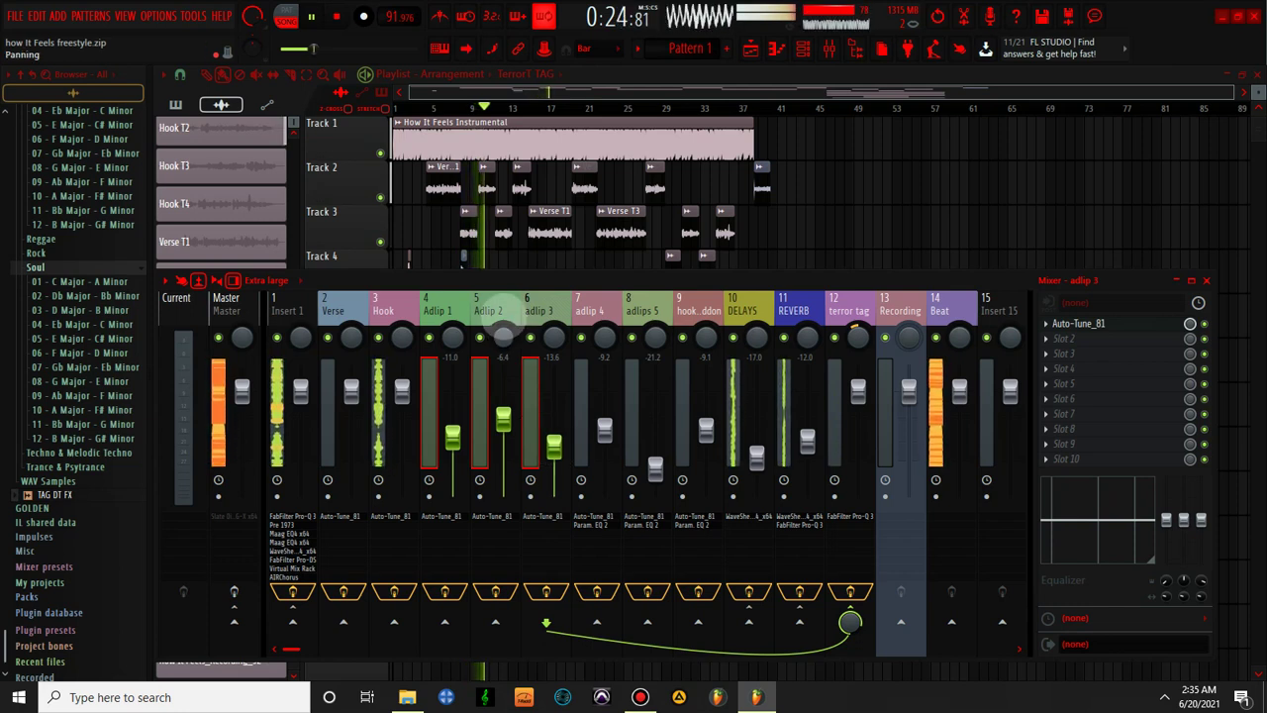
{"action": "left_click", "coordinate": [489, 308]}
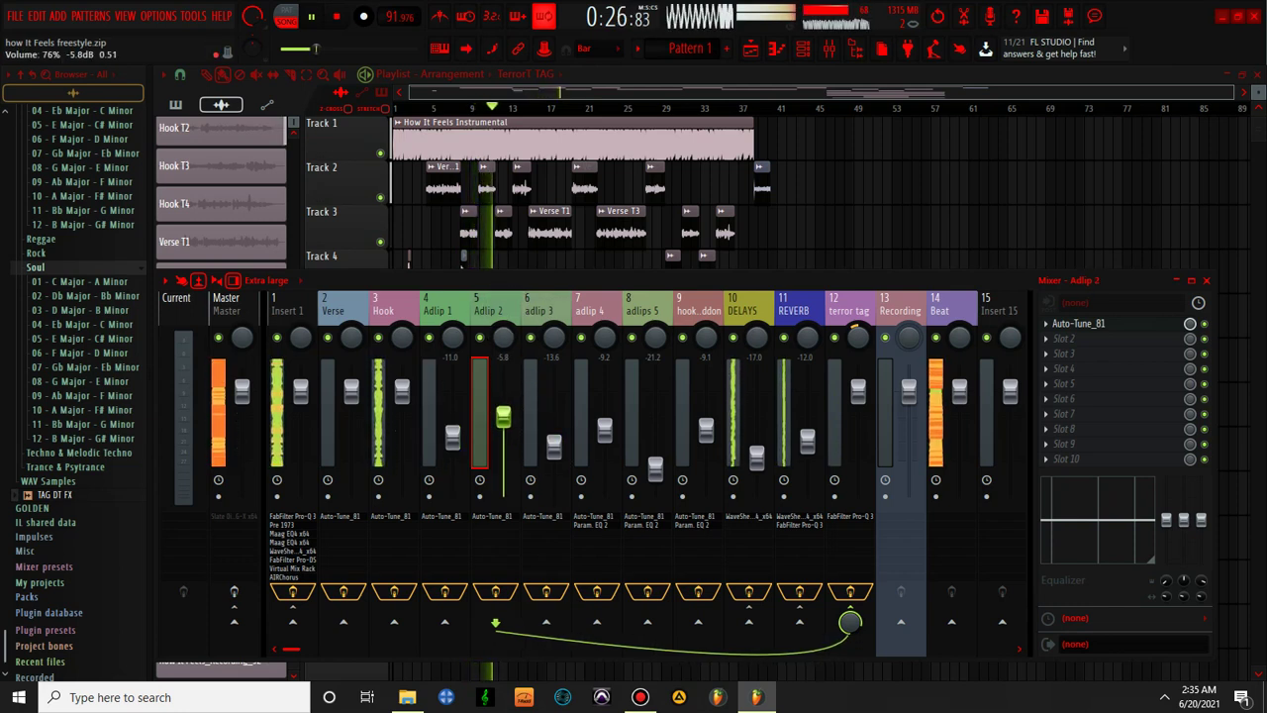
{"action": "left_click_drag", "start_coordinate": [503, 415], "coordinate": [554, 446]}
{"action": "left_click", "coordinate": [554, 447]}
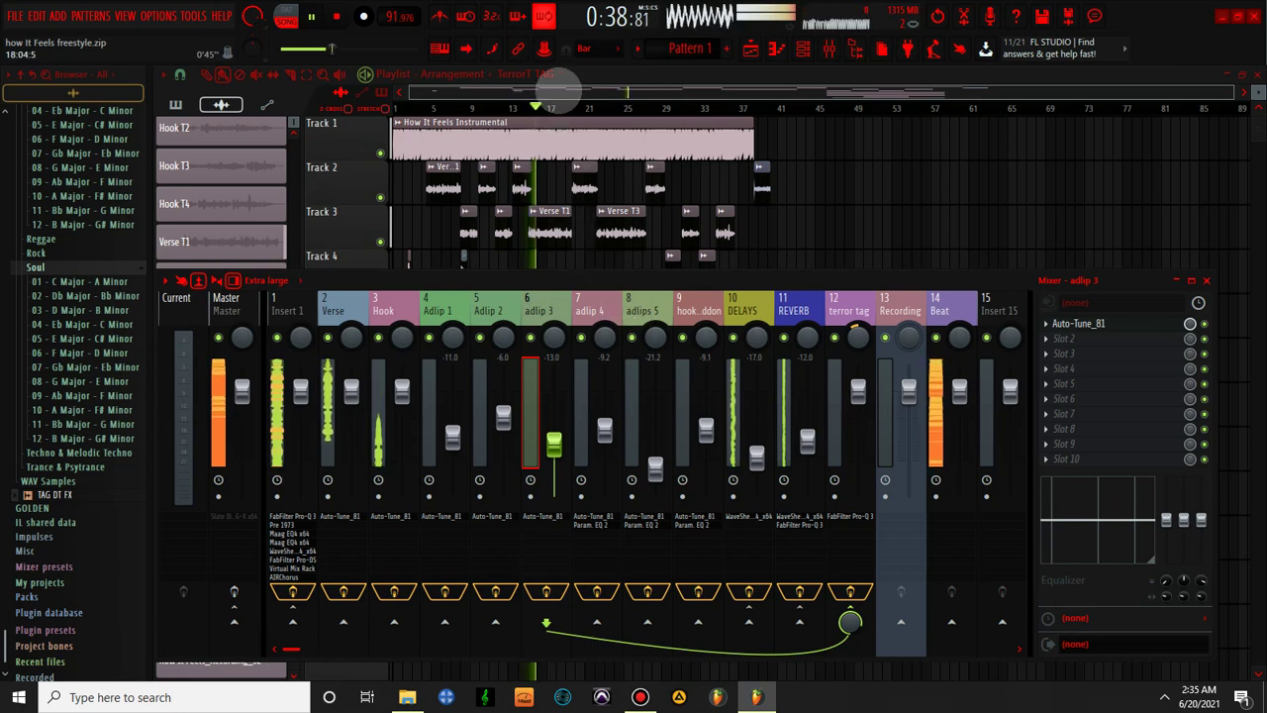
- Check the TerrorT TAG sample's channel volume and mixer track assignment during playback
{"action": "left_click", "coordinate": [559, 87]}
{"action": "double_click", "coordinate": [461, 274]}
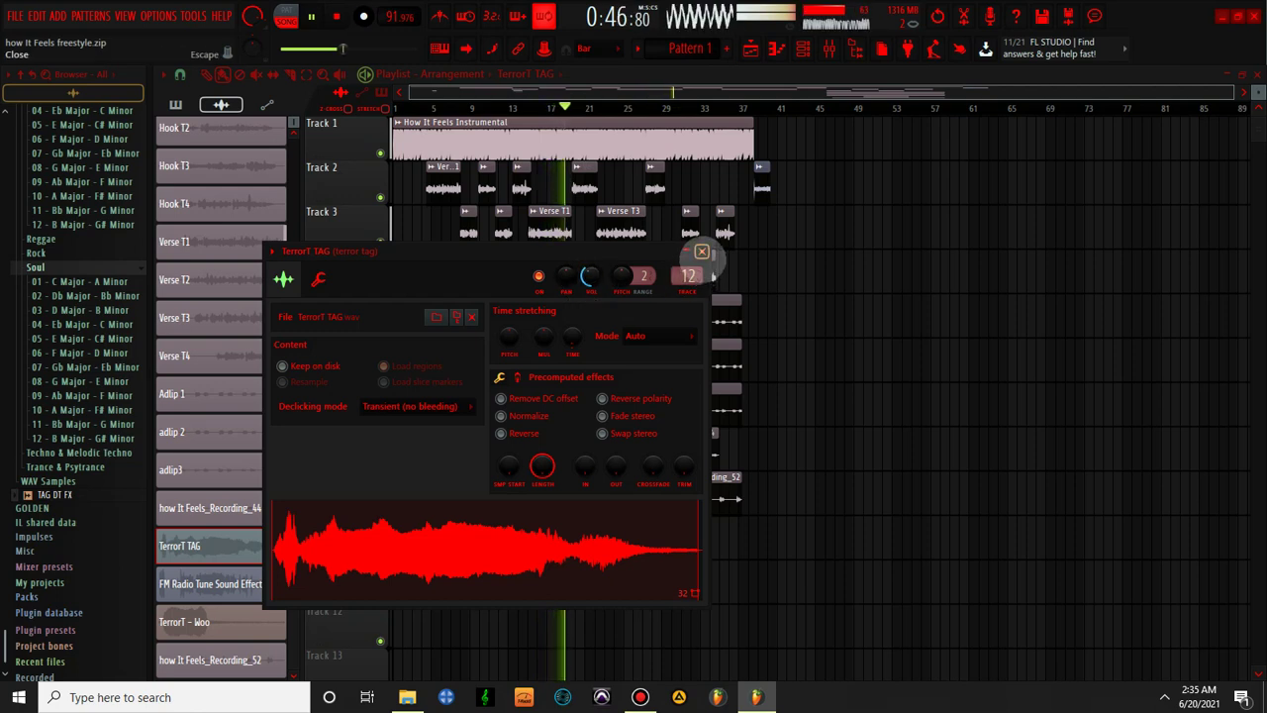
{"action": "left_click", "coordinate": [701, 250]}
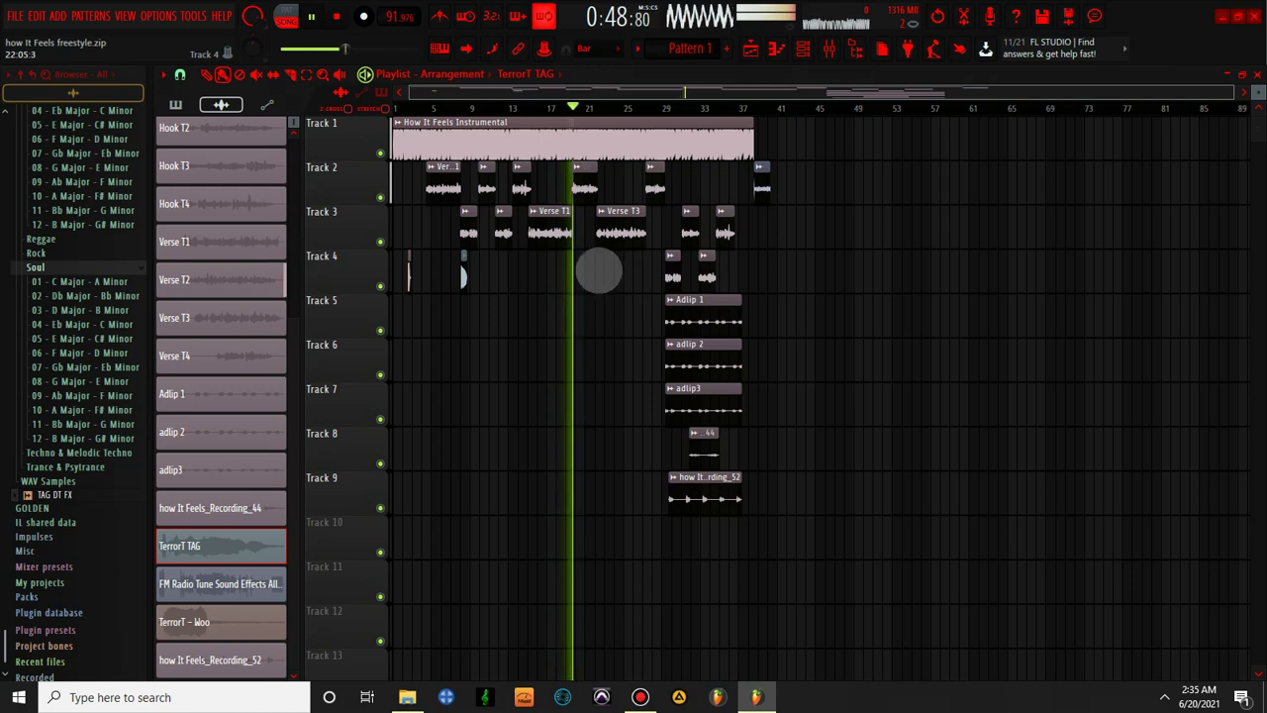
- Examine the L2 limiter in the StudioRack chain on Insert 1
{"action": "left_click", "coordinate": [828, 50]}
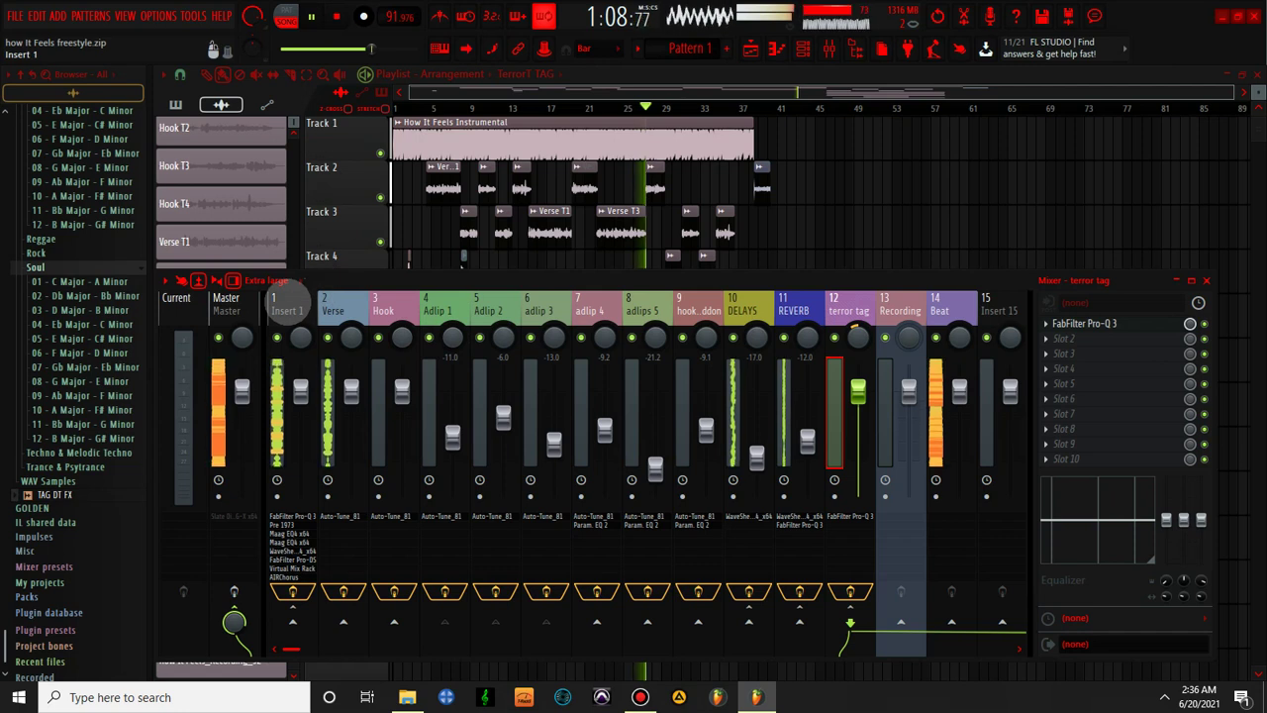
{"action": "left_click", "coordinate": [284, 299]}
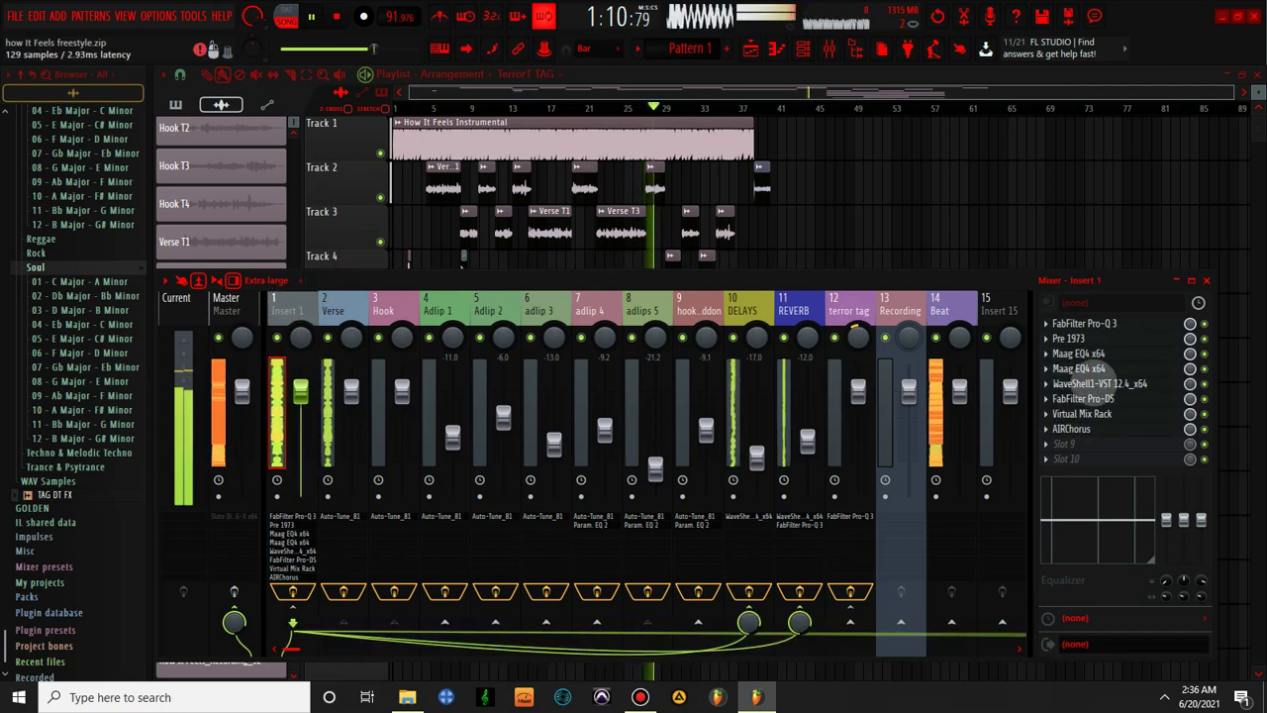
{"action": "left_click", "coordinate": [1094, 383]}
{"action": "left_click", "coordinate": [440, 356]}
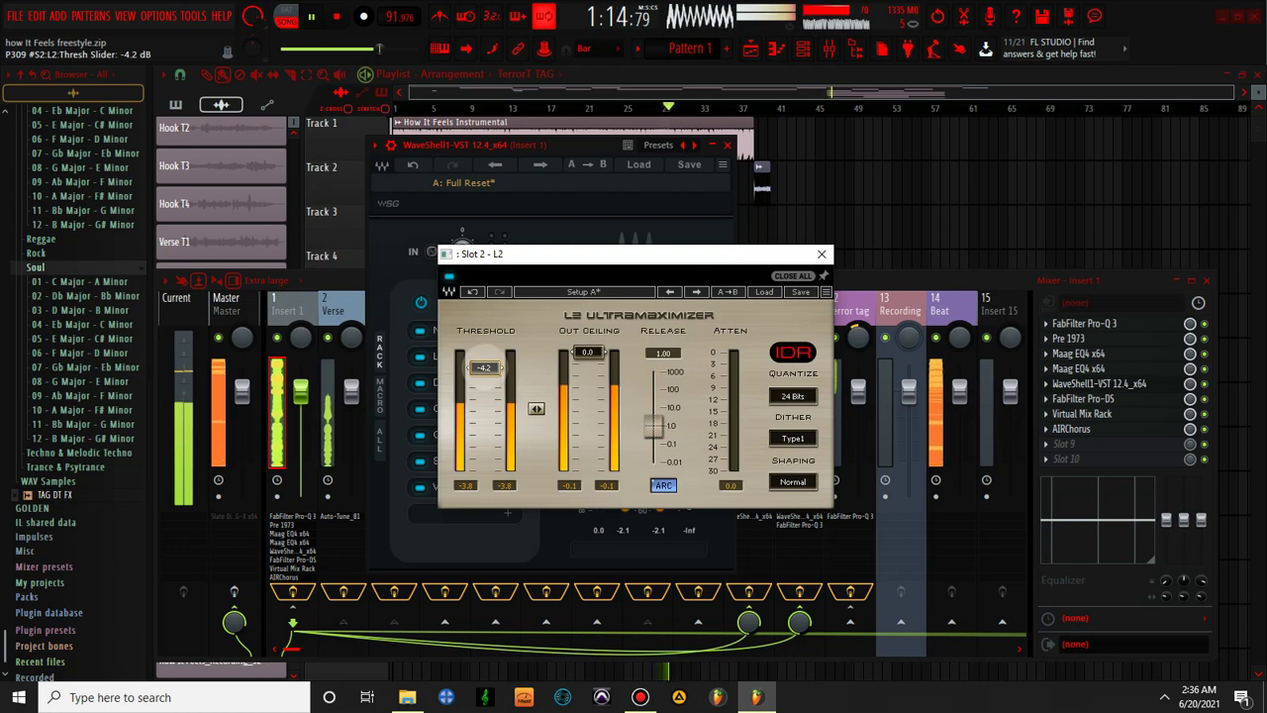
{"action": "left_click", "coordinate": [821, 253]}
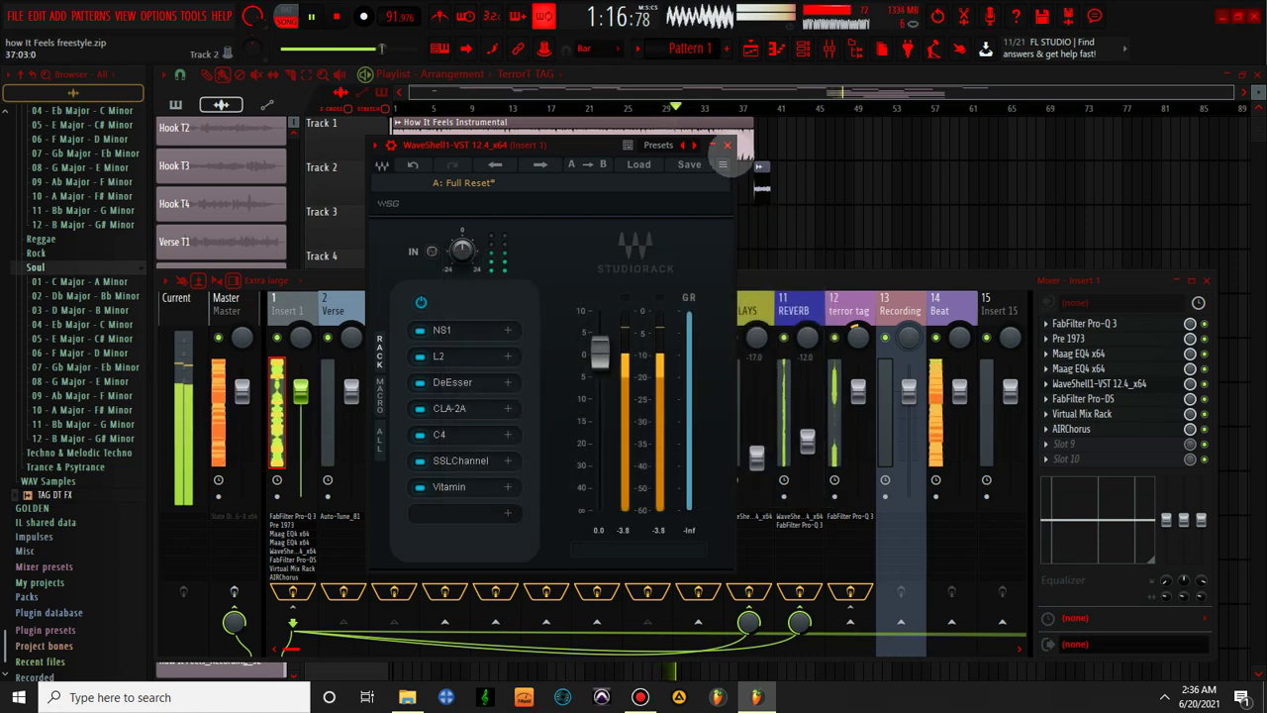
{"action": "left_click", "coordinate": [727, 145]}
- Raise Adlip 1 to -4.0 dB, Adlip 2 to -2.0 dB and adlip 3 to -5.0 dB, and replay the song from the start
{"action": "left_click_drag", "start_coordinate": [444, 305], "coordinate": [551, 310]}
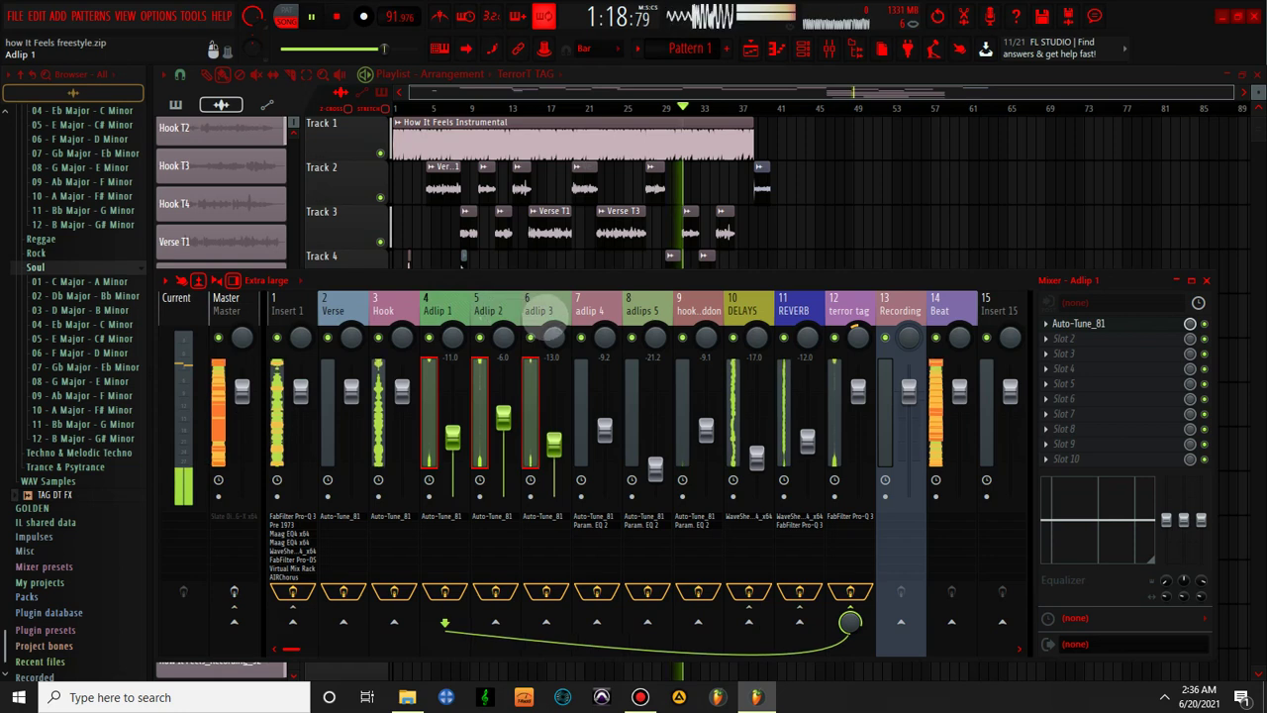
{"action": "left_click_drag", "start_coordinate": [553, 443], "coordinate": [553, 416]}
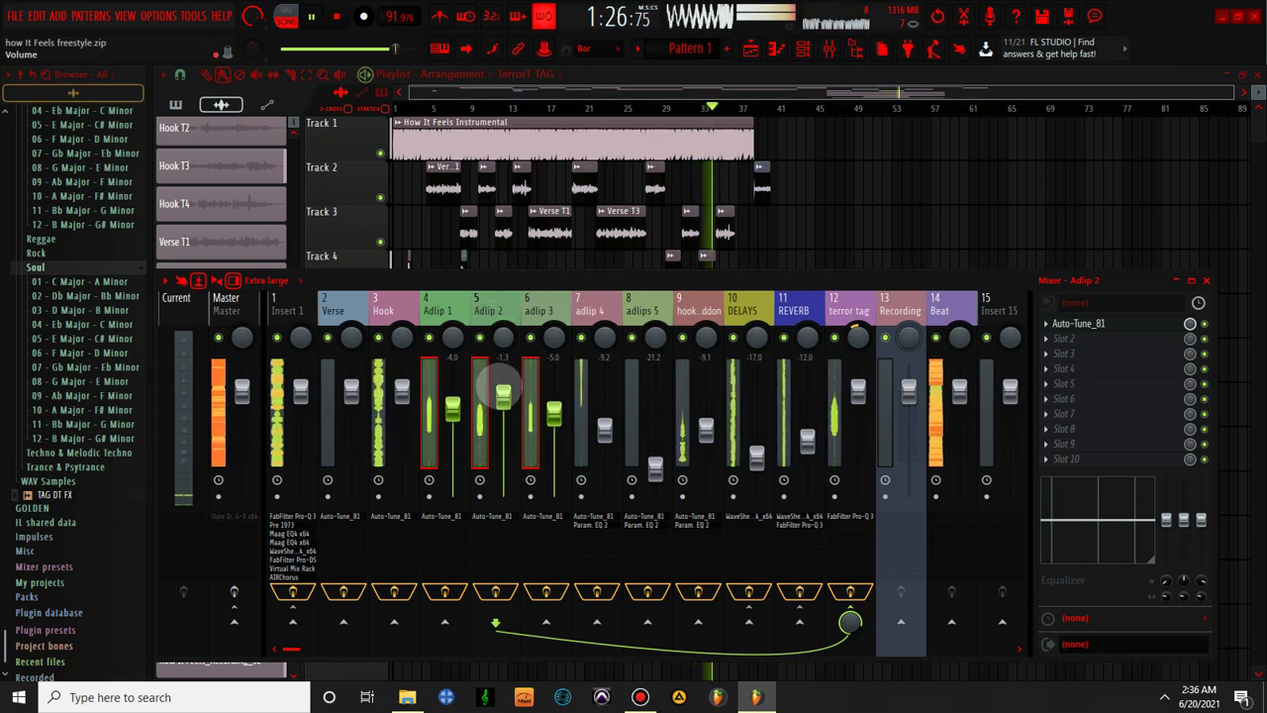
{"action": "left_click", "coordinate": [441, 304]}
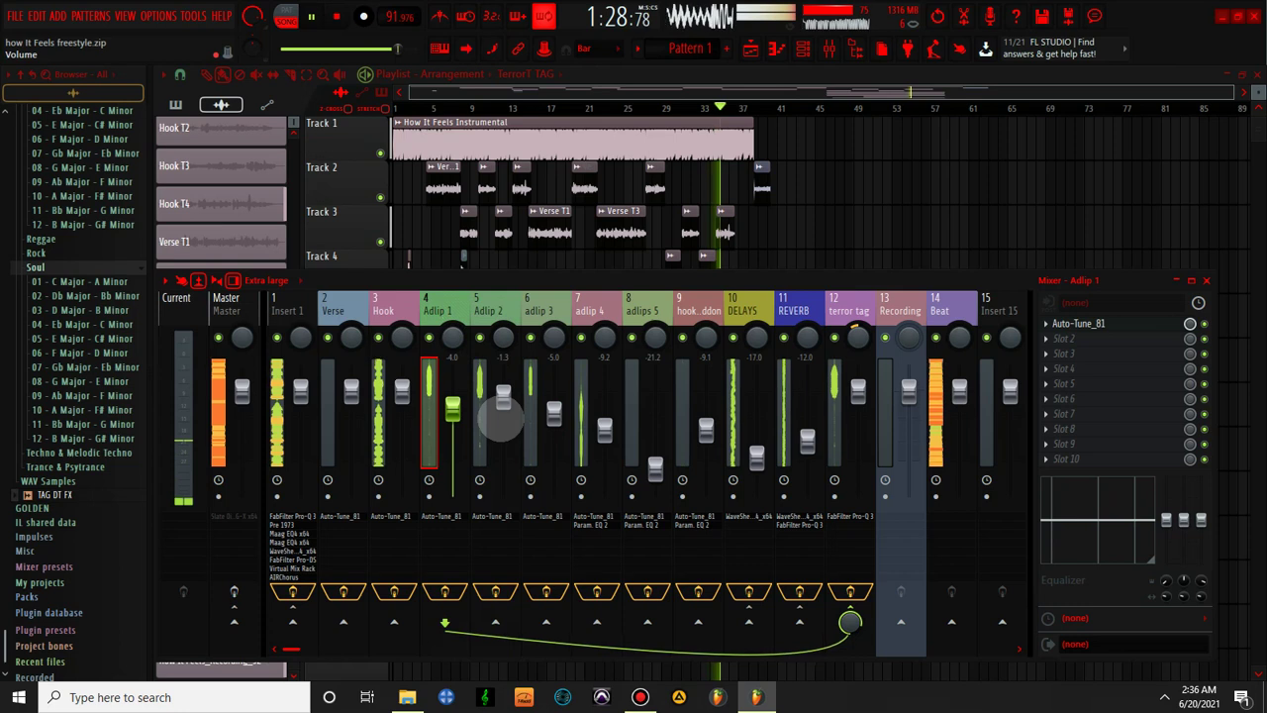
{"action": "left_click_drag", "start_coordinate": [503, 394], "coordinate": [503, 399]}
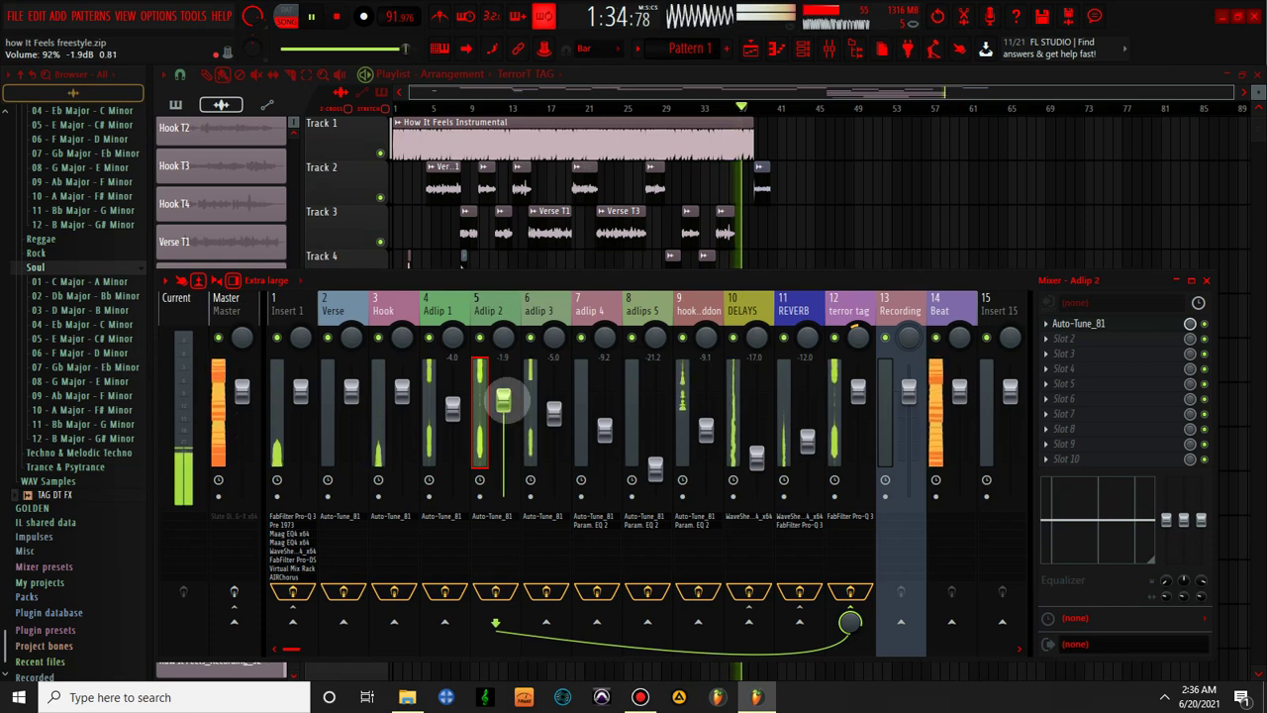
{"action": "left_click_drag", "start_coordinate": [503, 399], "coordinate": [502, 400]}
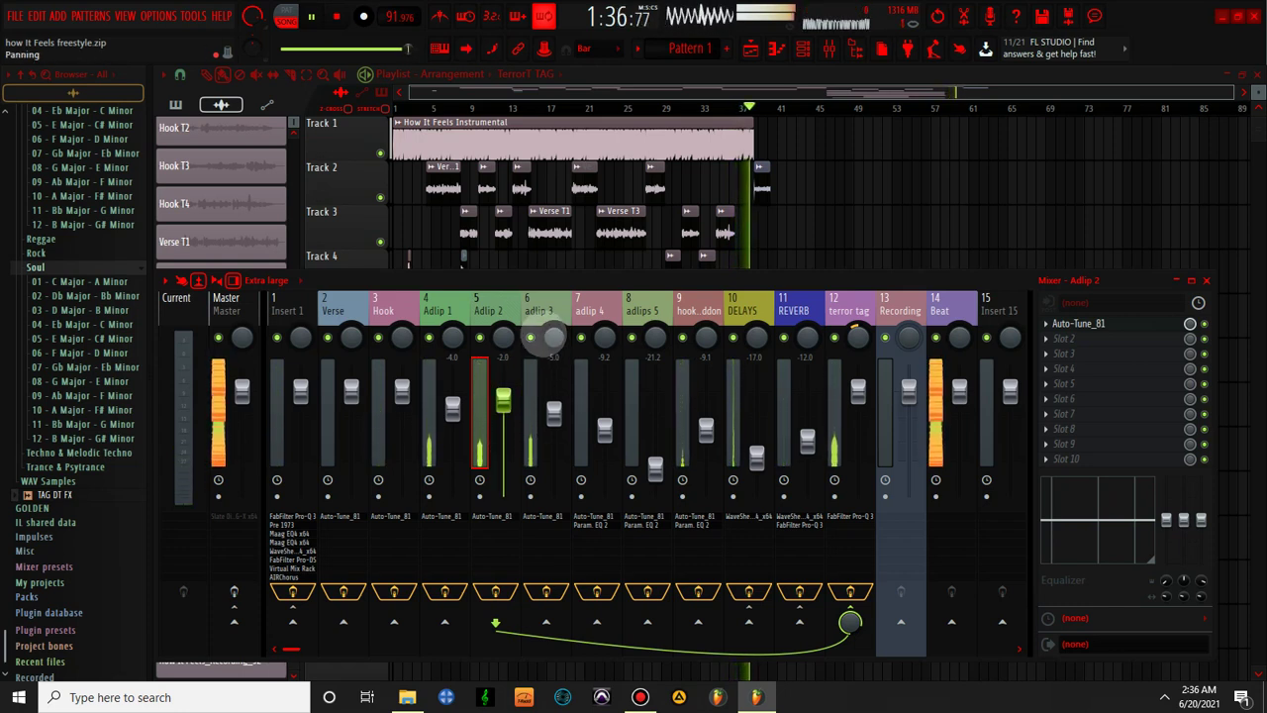
{"action": "key", "text": "space"}
{"action": "key", "text": "space"}
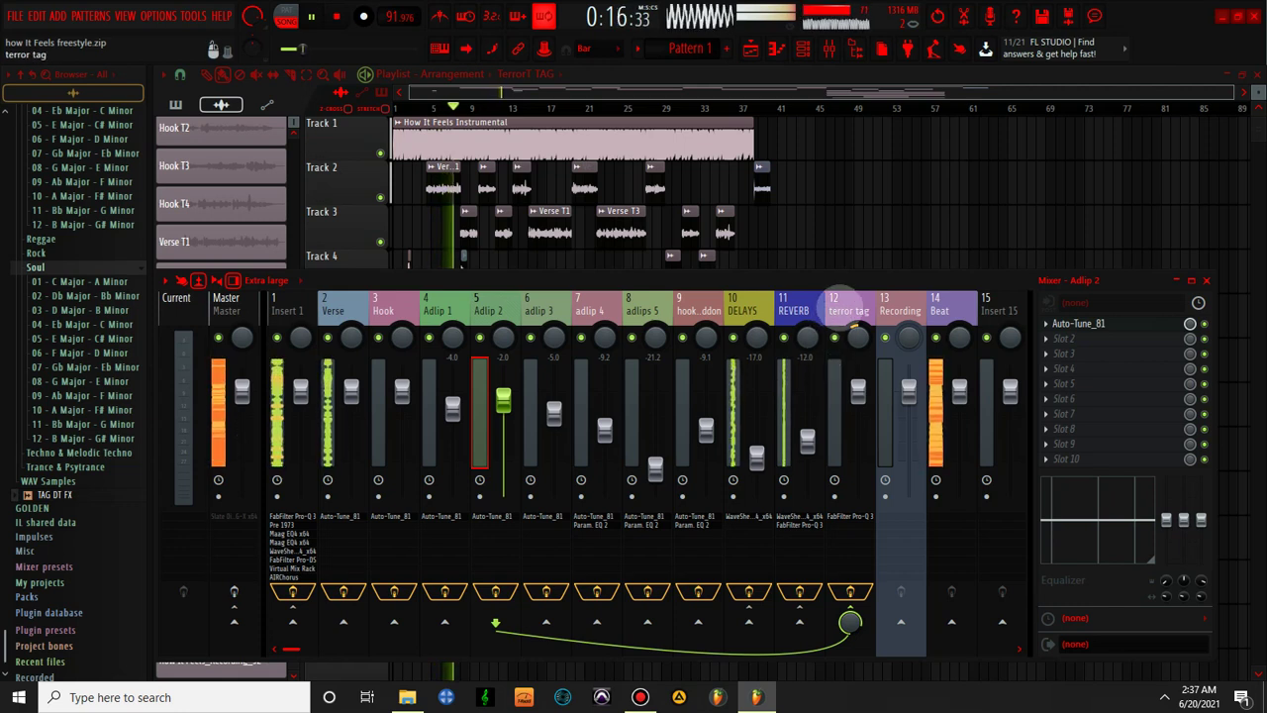
- Enable the Master track's effects, open its Slate Digital FG-X plugin, and replay the song from the start
{"action": "left_click", "coordinate": [848, 309]}
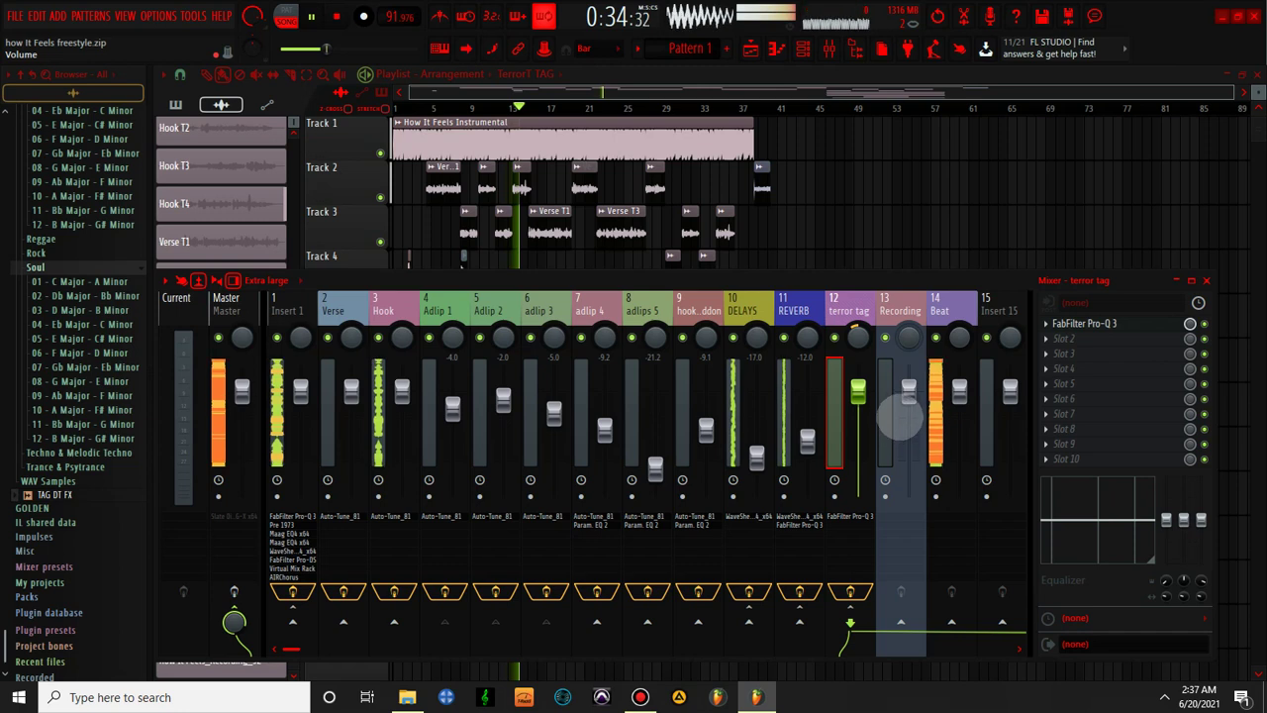
{"action": "left_click", "coordinate": [226, 304]}
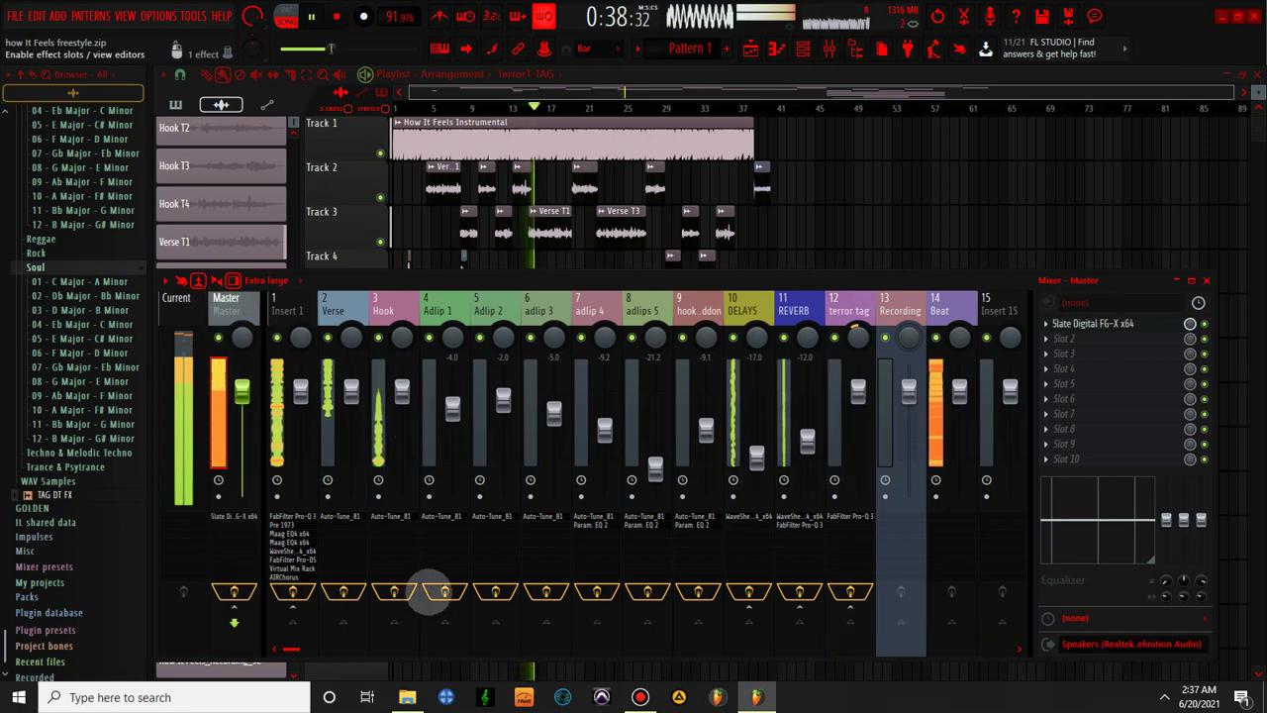
{"action": "left_click", "coordinate": [234, 592]}
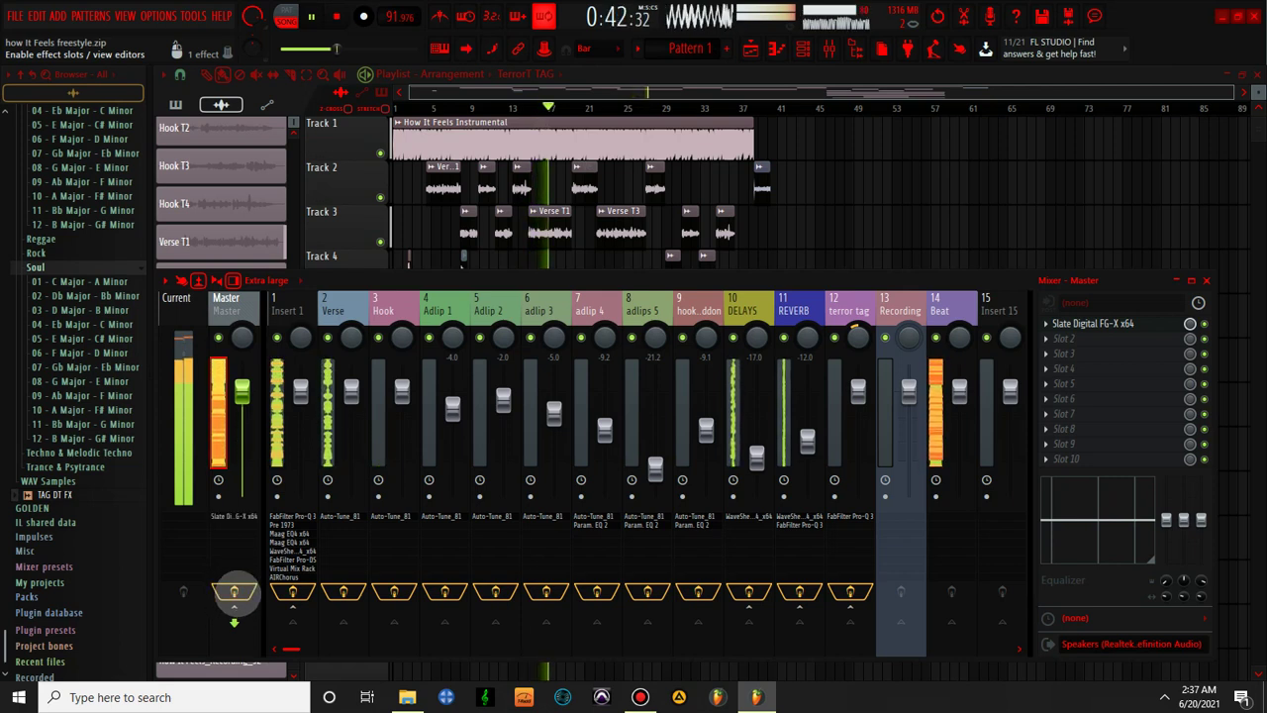
{"action": "left_click", "coordinate": [1089, 324]}
{"action": "key", "text": "space"}
{"action": "key", "text": "space"}
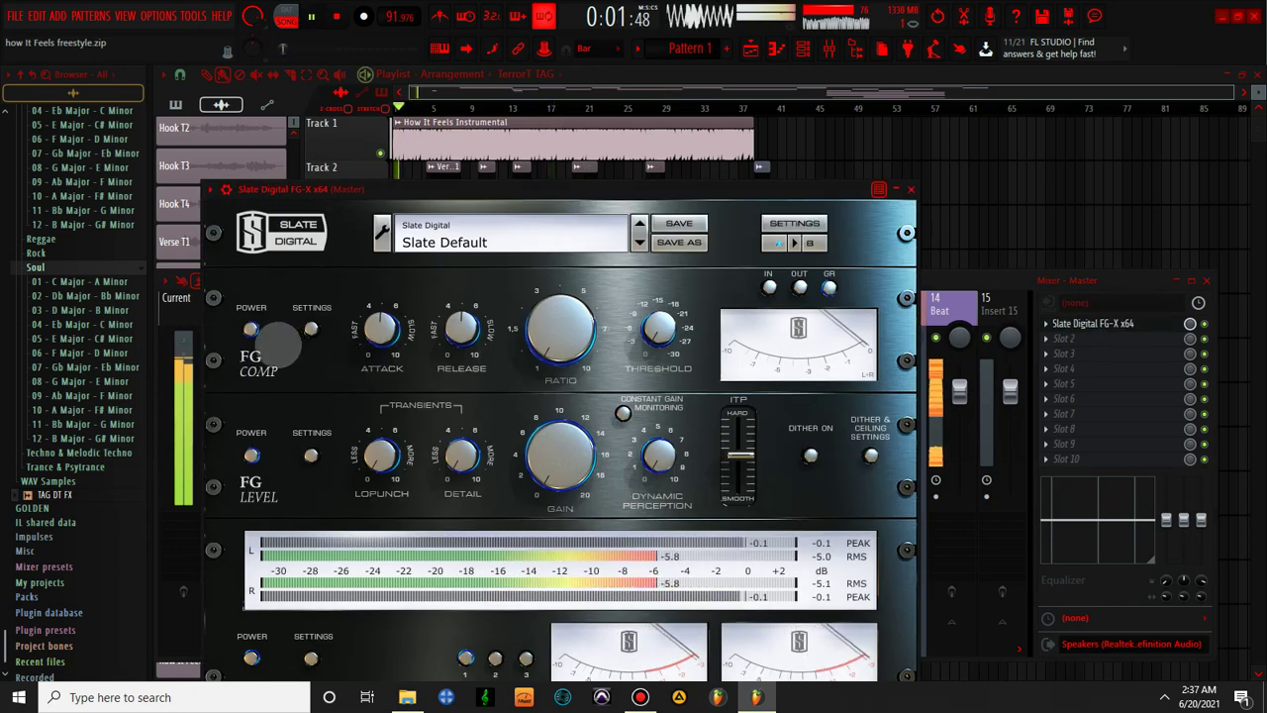
- Set FG Comp on the Master to ratio 2.1, threshold -8.0 dB, attack 7.0 and release 0.0, and FG Level LoPunch to 2.0
{"action": "left_click_drag", "start_coordinate": [572, 321], "coordinate": [567, 267]}
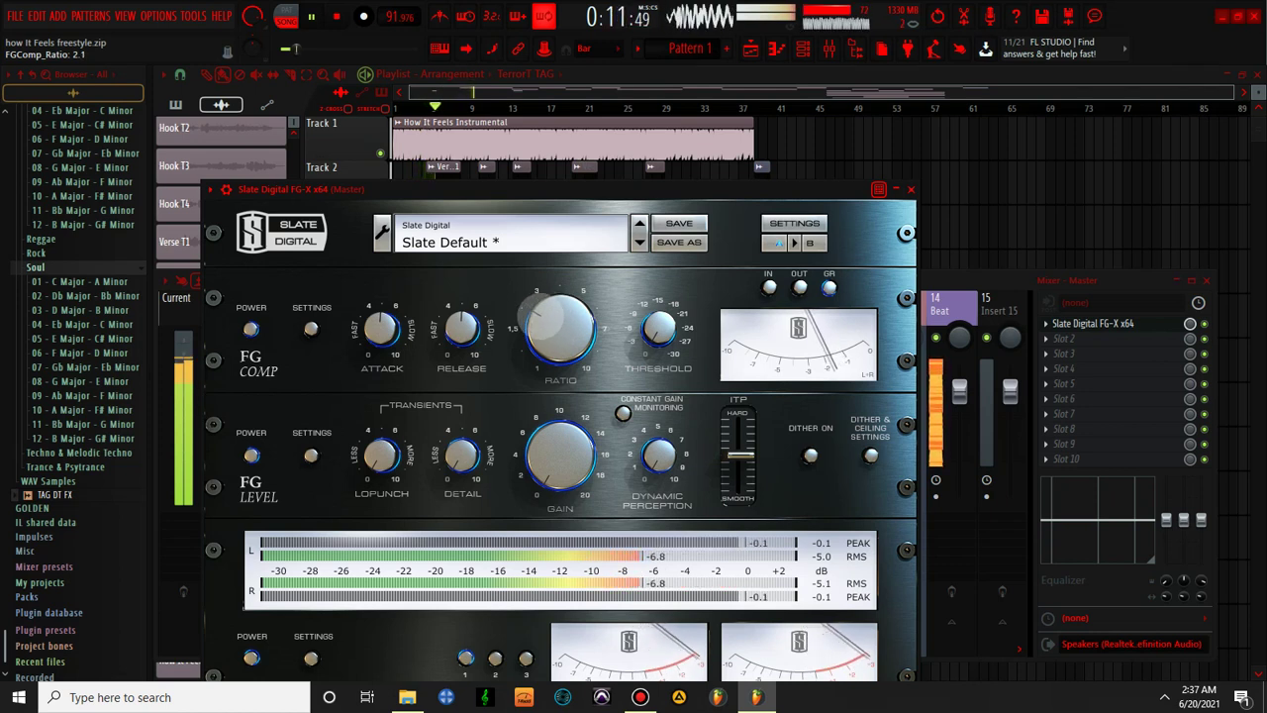
{"action": "left_click_drag", "start_coordinate": [645, 332], "coordinate": [638, 302]}
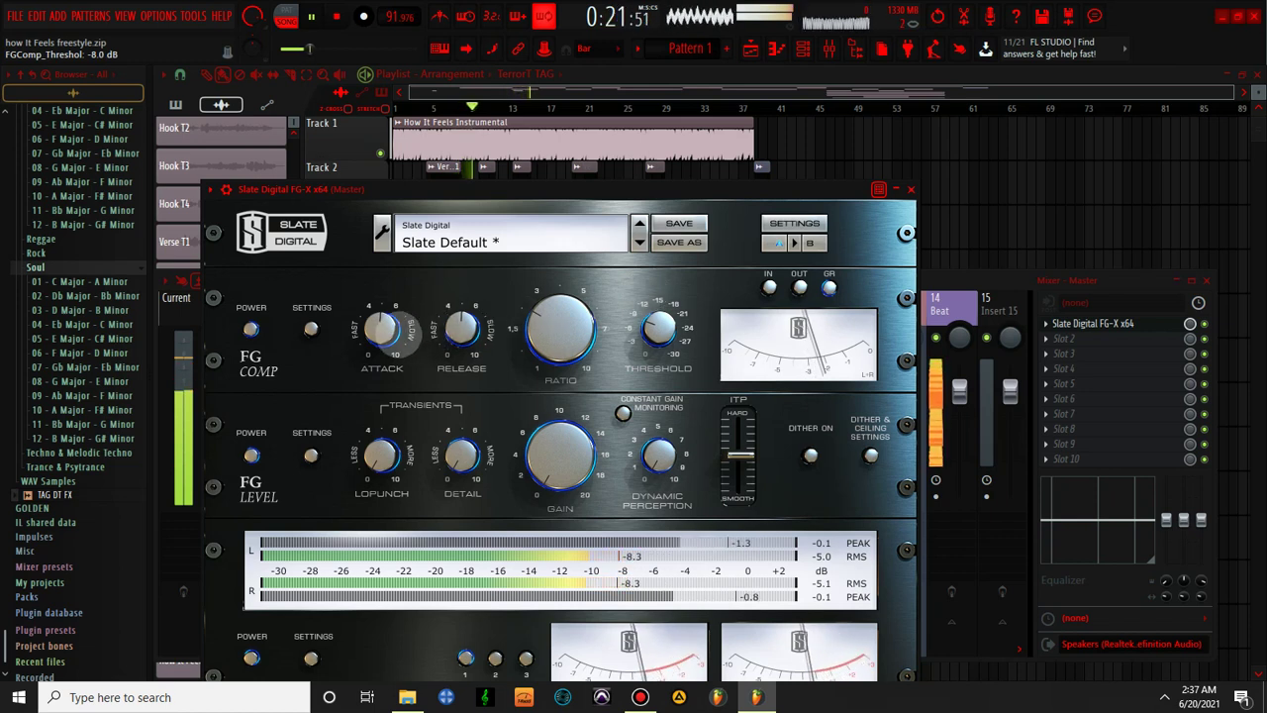
{"action": "left_click_drag", "start_coordinate": [396, 332], "coordinate": [410, 297]}
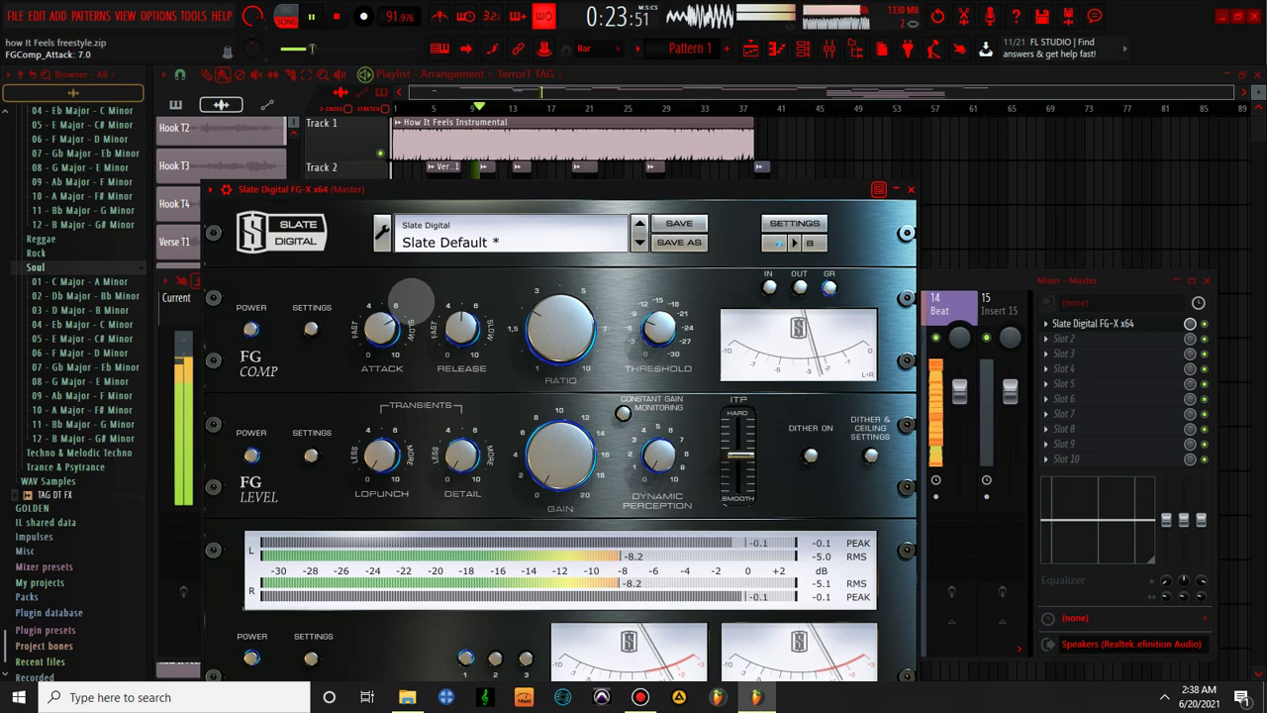
{"action": "left_click", "coordinate": [458, 322]}
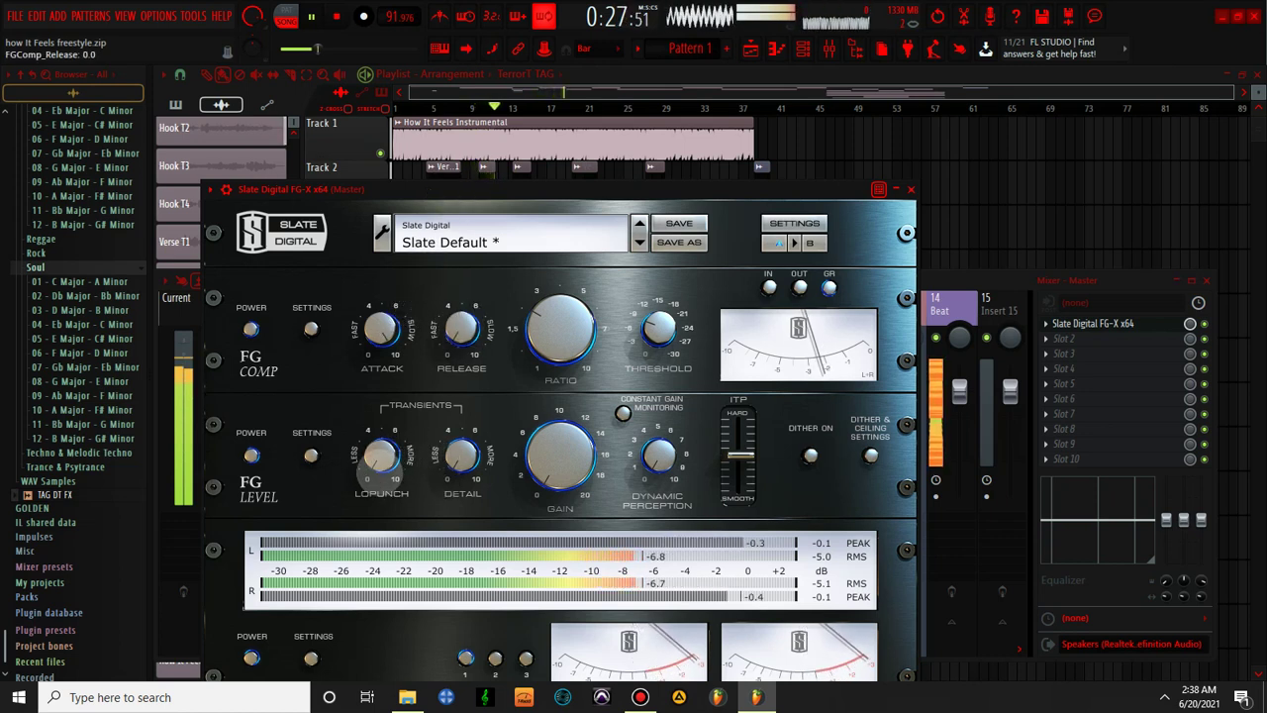
{"action": "left_click", "coordinate": [384, 451]}
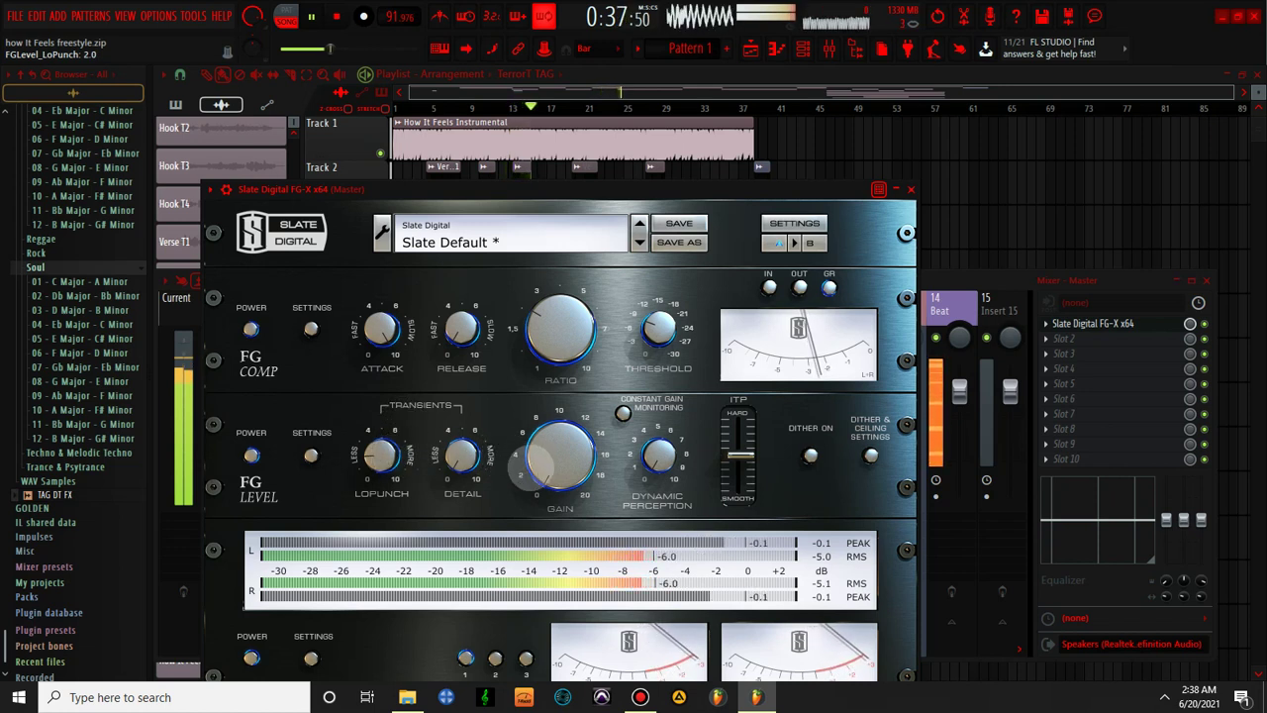
- Set the FG Level gain to 1.0 dB, readjust the FG Comp threshold to about -2.9 dB, and close FG-X
{"action": "left_click_drag", "start_coordinate": [603, 184], "coordinate": [672, 127]}
{"action": "scroll", "coordinate": [630, 394], "scroll_direction": "up", "scroll_amount": 1}
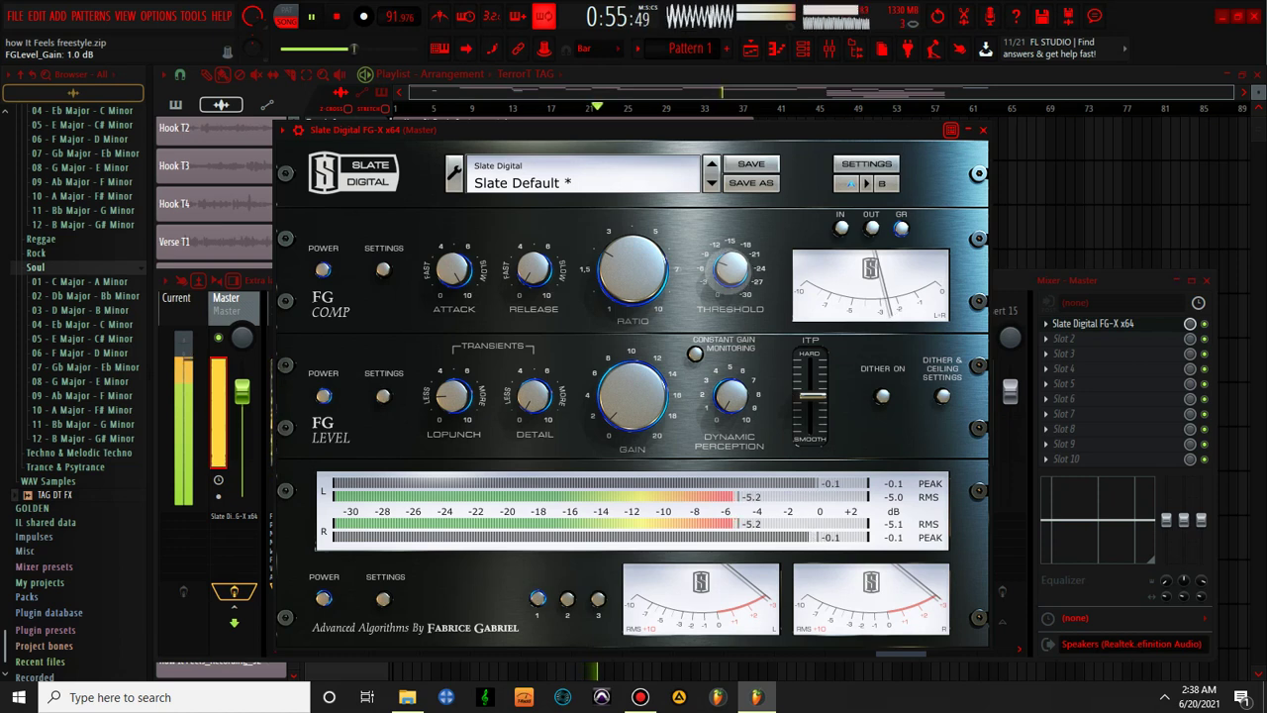
{"action": "left_click_drag", "start_coordinate": [731, 269], "coordinate": [731, 283]}
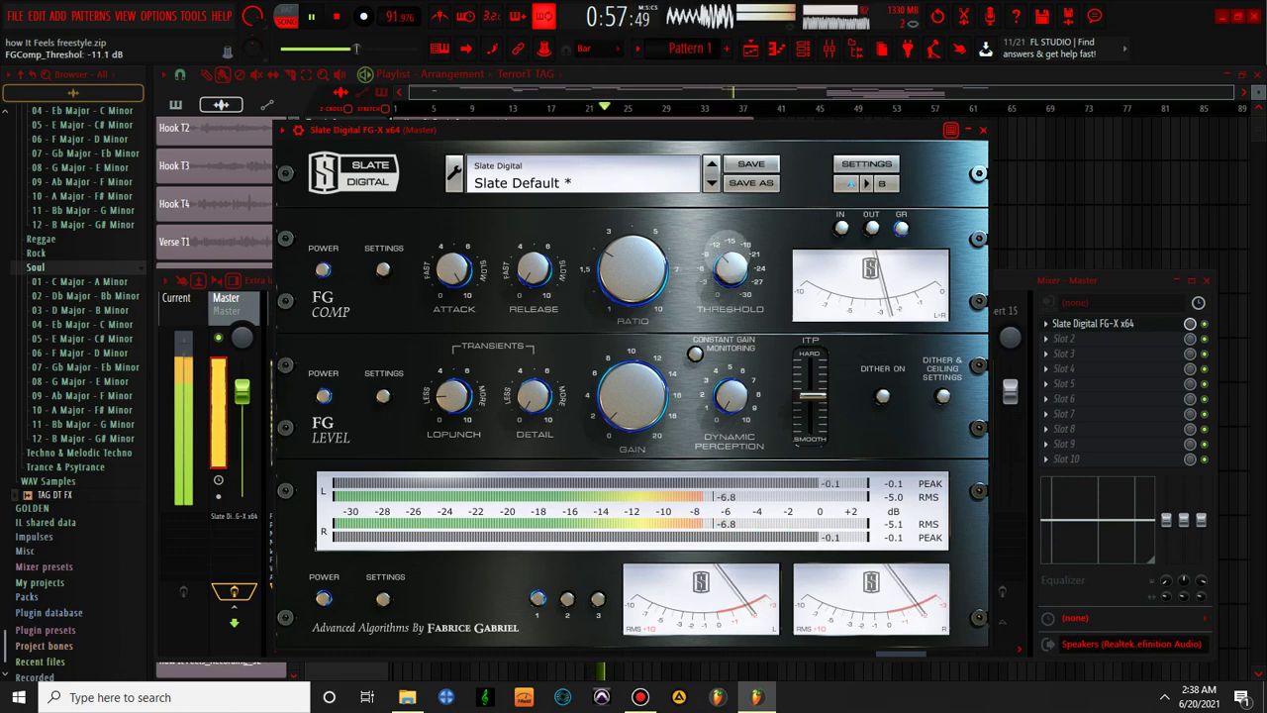
{"action": "left_click_drag", "start_coordinate": [730, 268], "coordinate": [730, 254]}
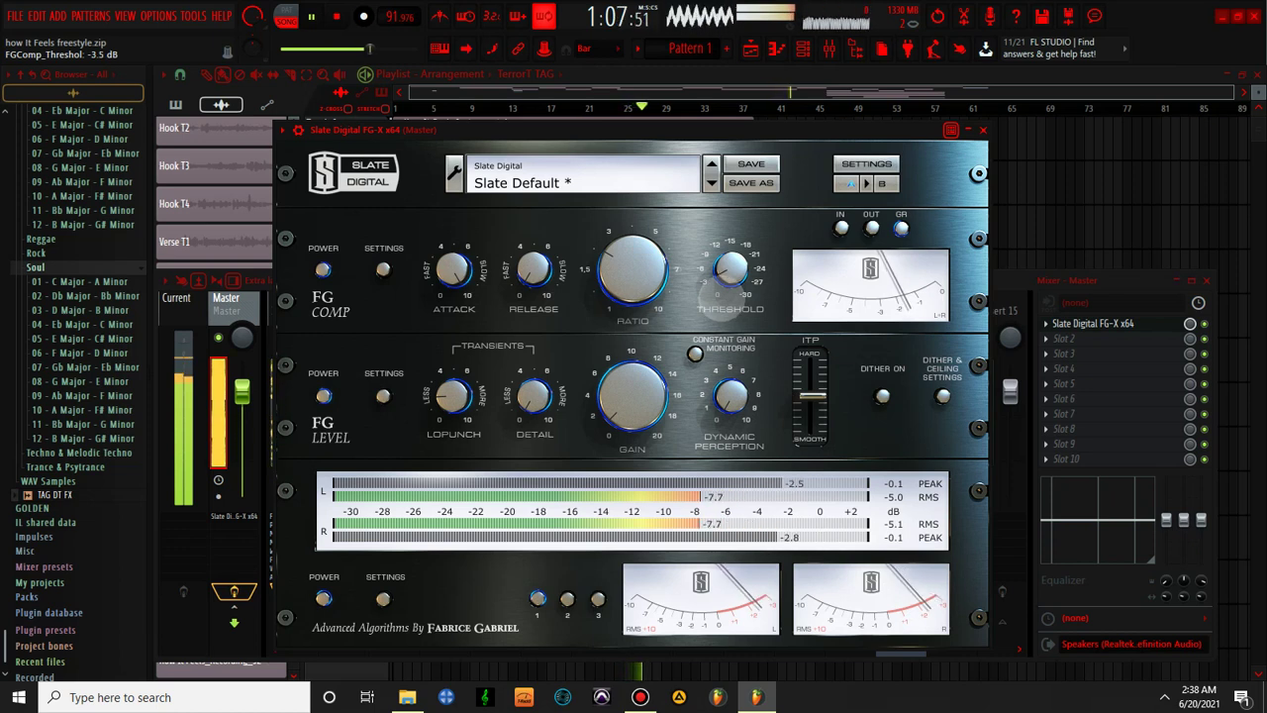
{"action": "left_click_drag", "start_coordinate": [731, 267], "coordinate": [731, 266]}
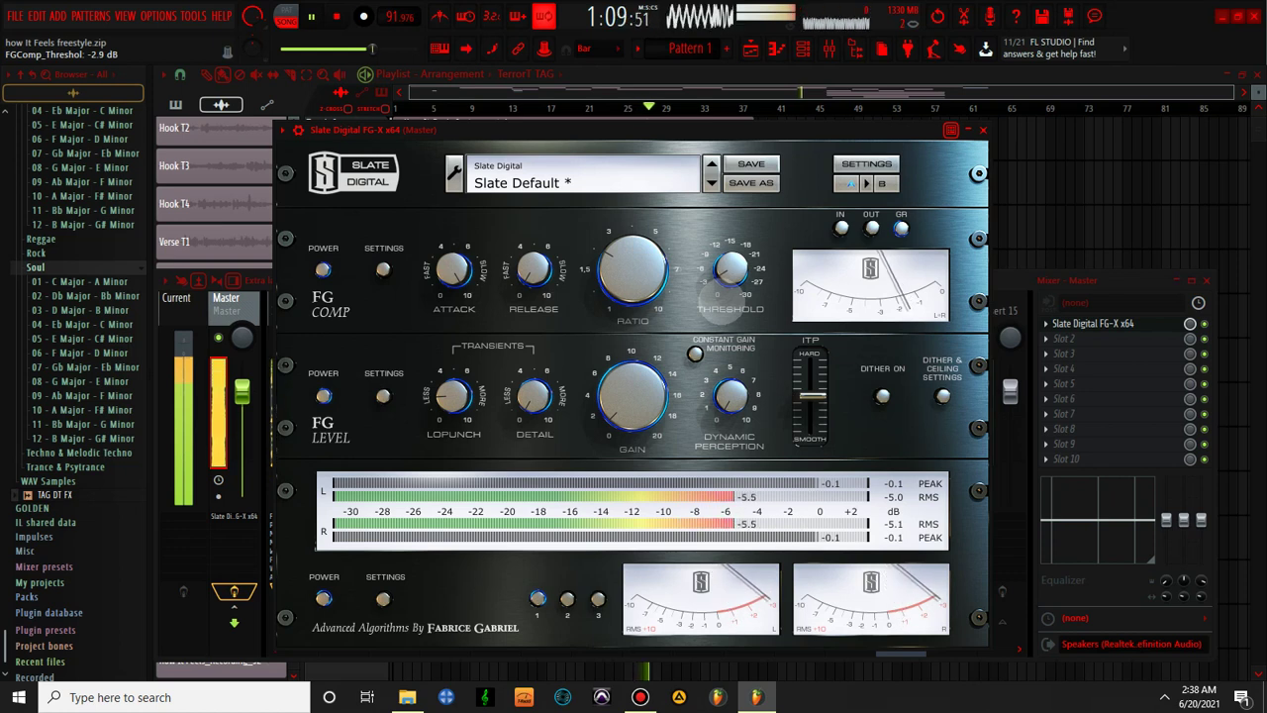
{"action": "left_click_drag", "start_coordinate": [731, 267], "coordinate": [731, 268]}
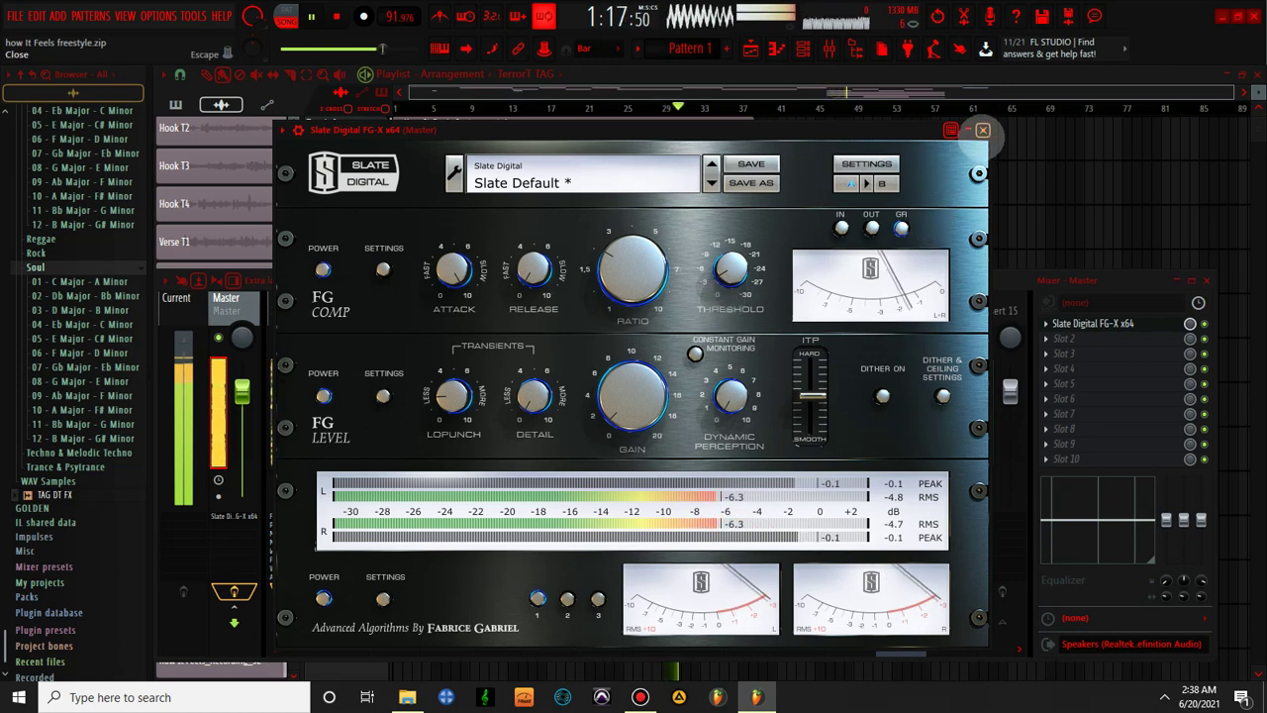
{"action": "left_click", "coordinate": [983, 129]}
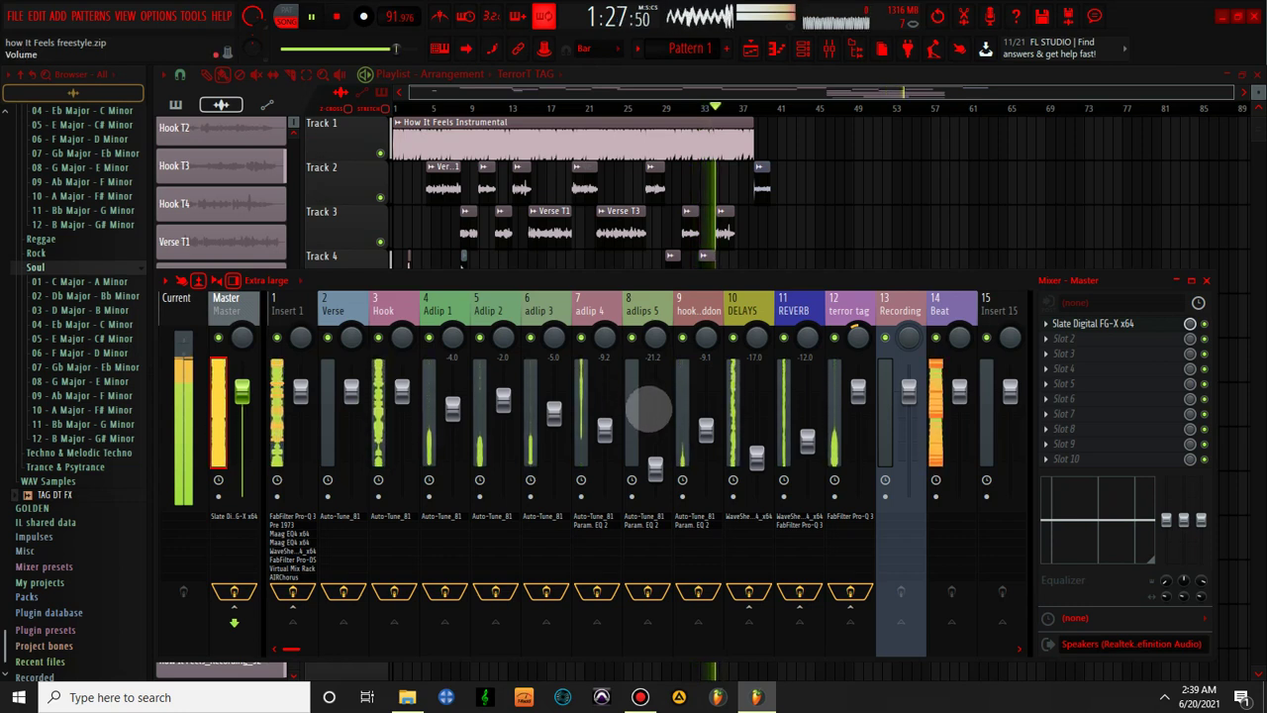
- Stop playback and switch the audio device to FL Studio ASIO with a buffer length of 2048
{"action": "key", "text": "space"}
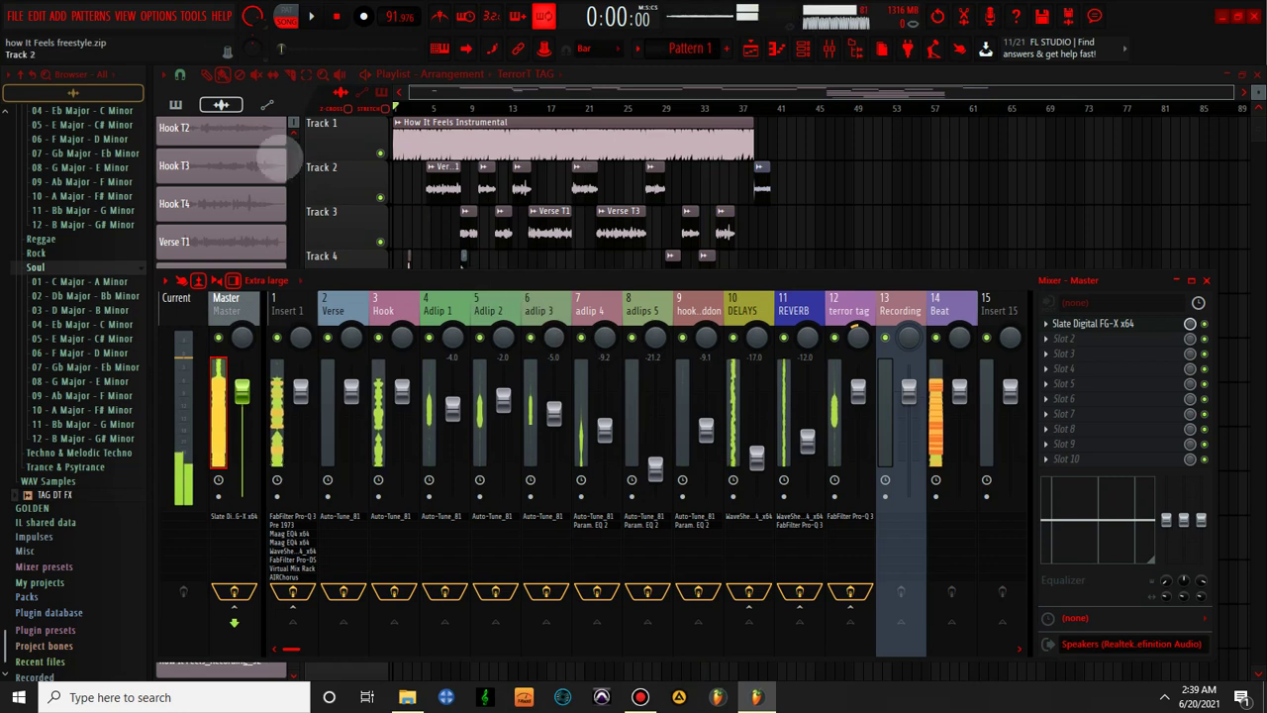
{"action": "left_click", "coordinate": [159, 16]}
{"action": "left_click", "coordinate": [181, 67]}
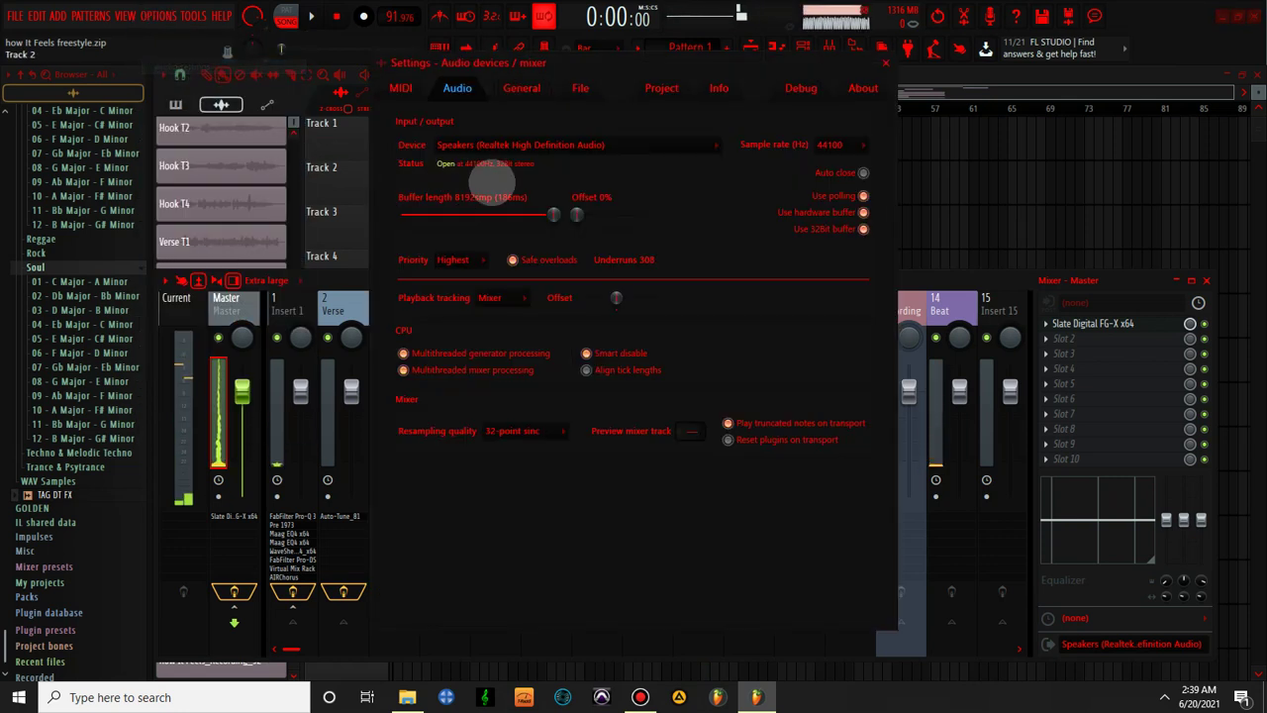
{"action": "left_click", "coordinate": [505, 149]}
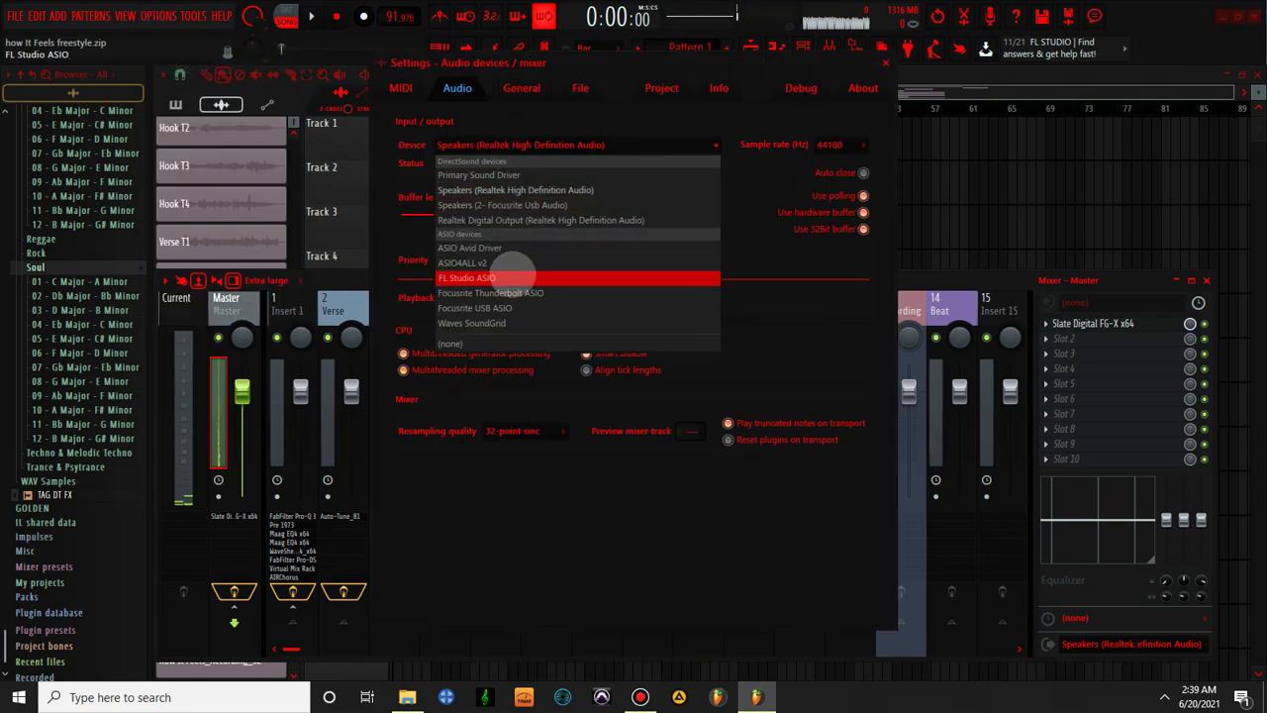
{"action": "left_click", "coordinate": [512, 278]}
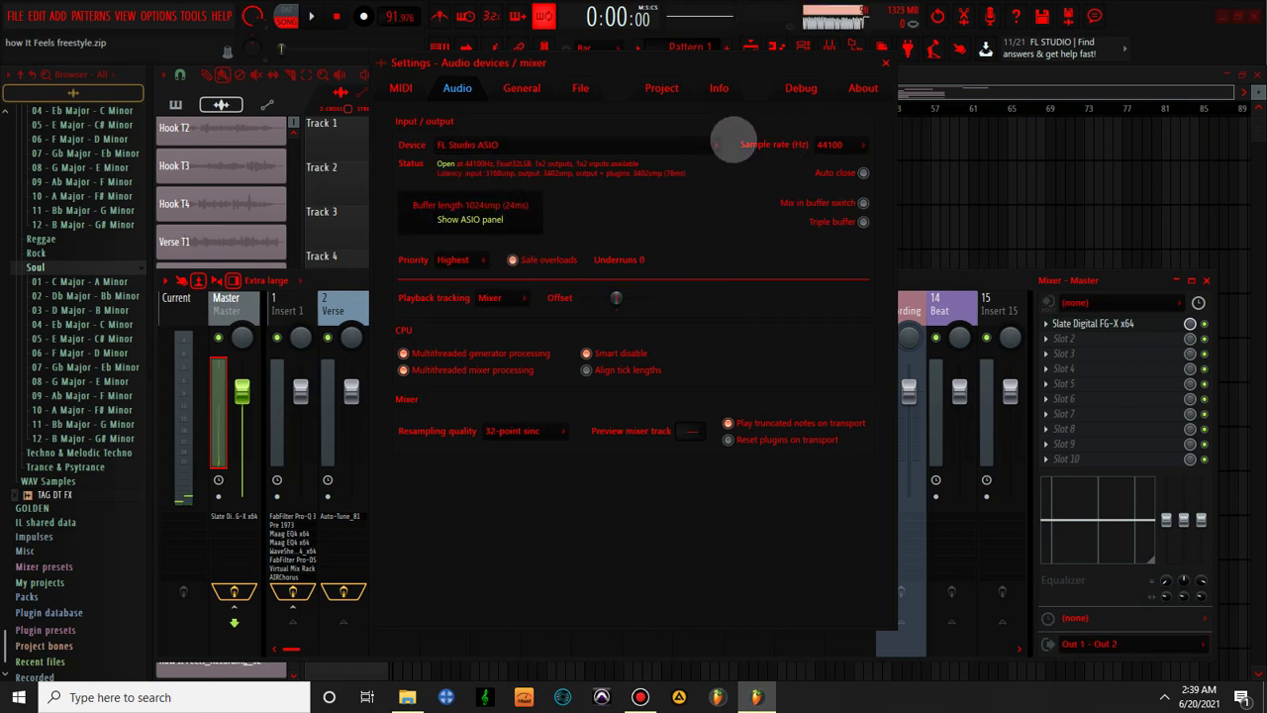
{"action": "left_click", "coordinate": [470, 220]}
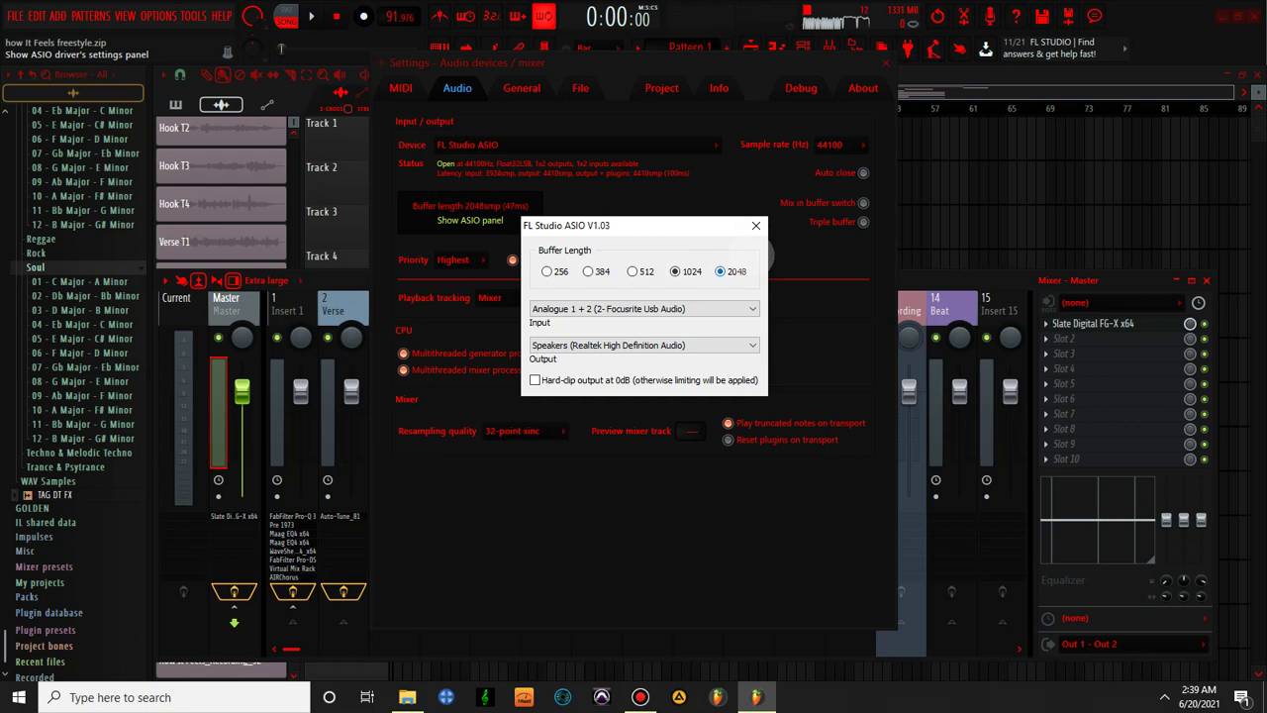
{"action": "left_click", "coordinate": [756, 226]}
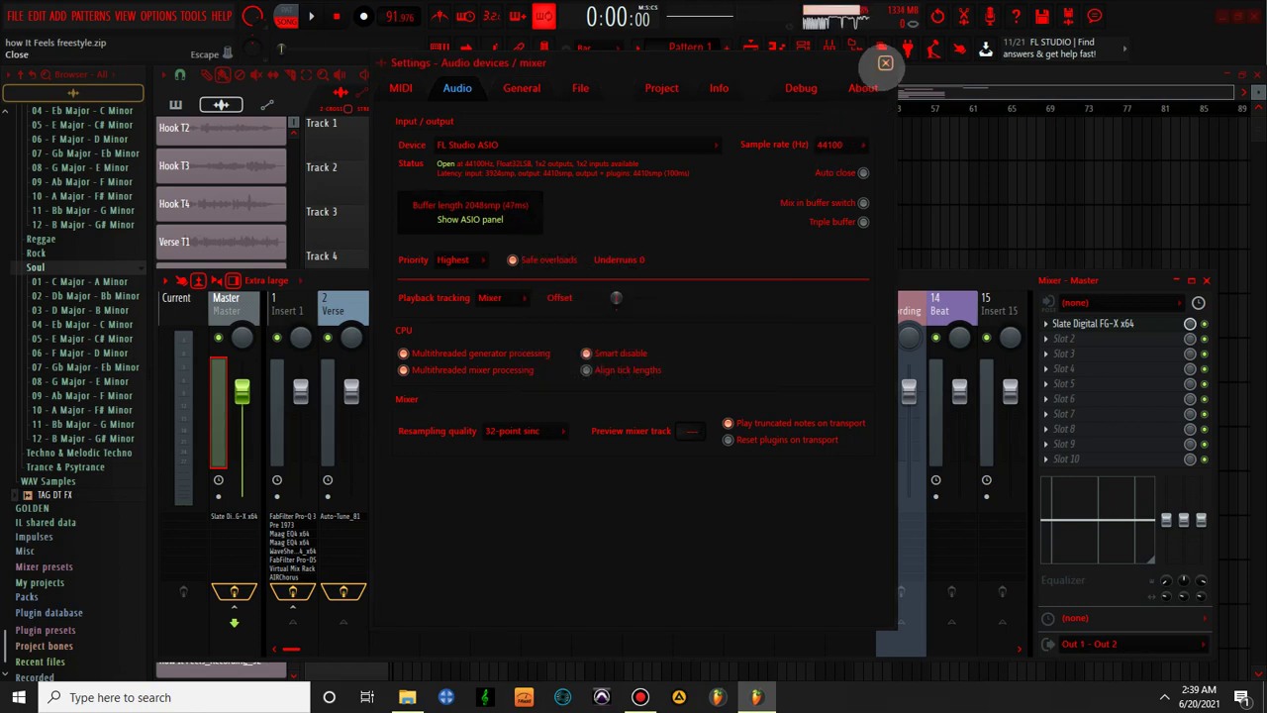
{"action": "left_click", "coordinate": [885, 63]}
- Replay the song, set FG Level detail to 0.5, and turn on dithering in the Master's FG-X
{"action": "key", "text": "space"}
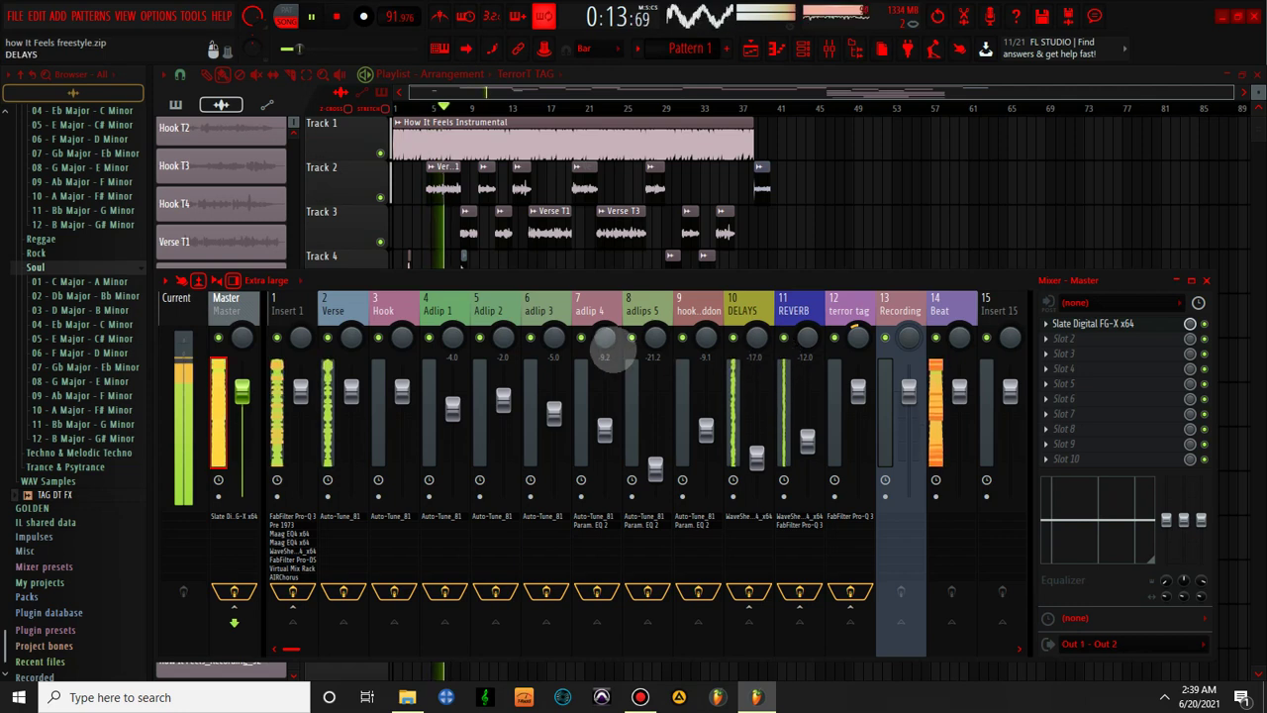
{"action": "left_click", "coordinate": [1084, 324]}
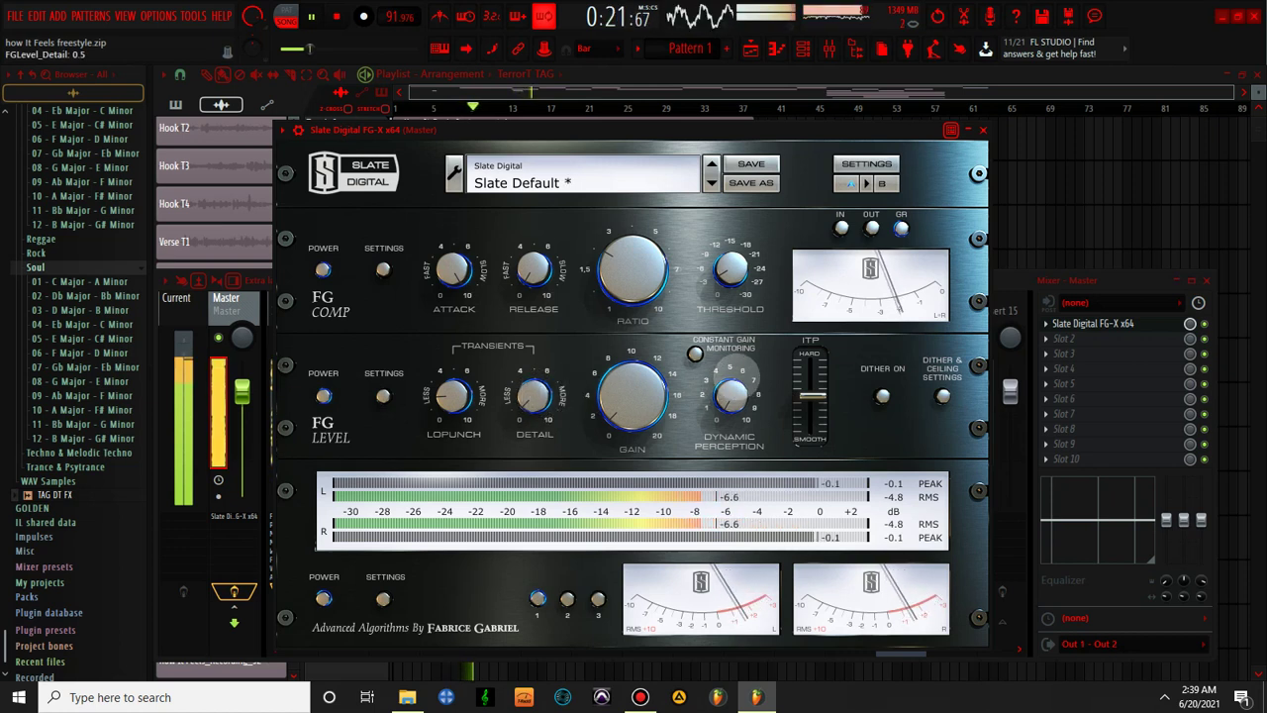
{"action": "left_click", "coordinate": [883, 396]}
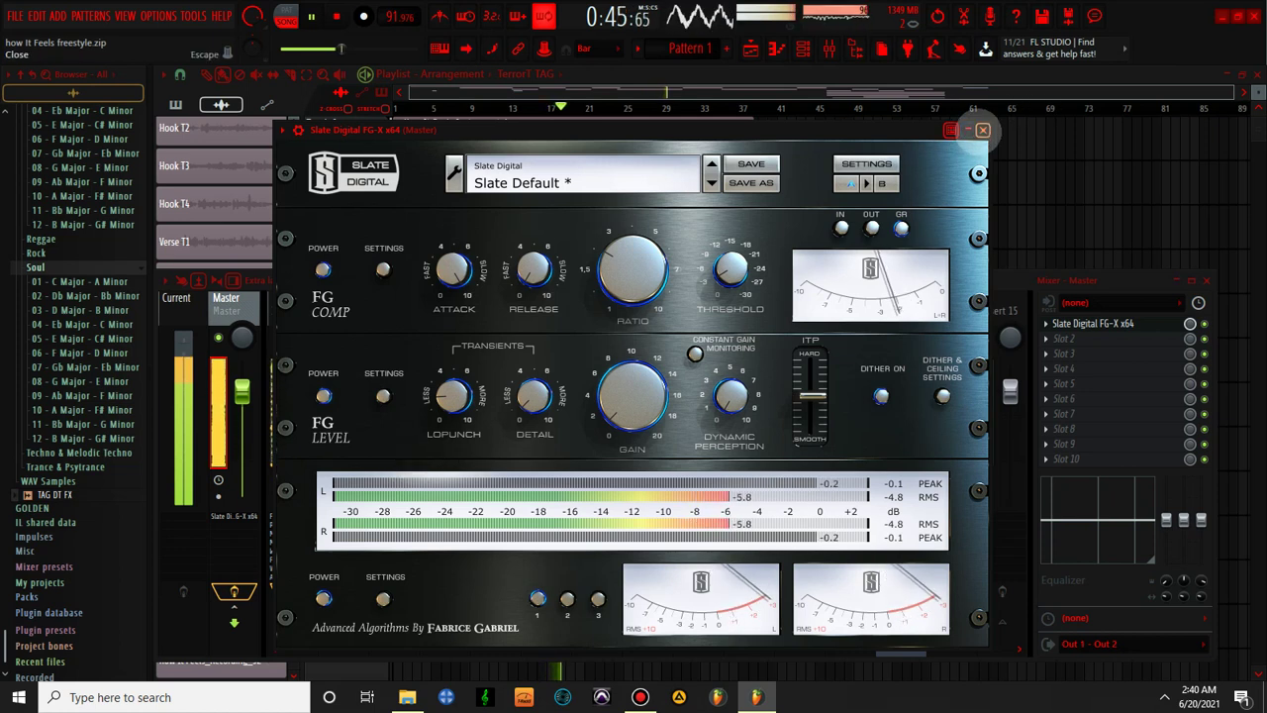
{"action": "left_click", "coordinate": [983, 130]}
- Examine the AIRChorus settings on Insert 1 during playback
{"action": "left_click", "coordinate": [286, 305]}
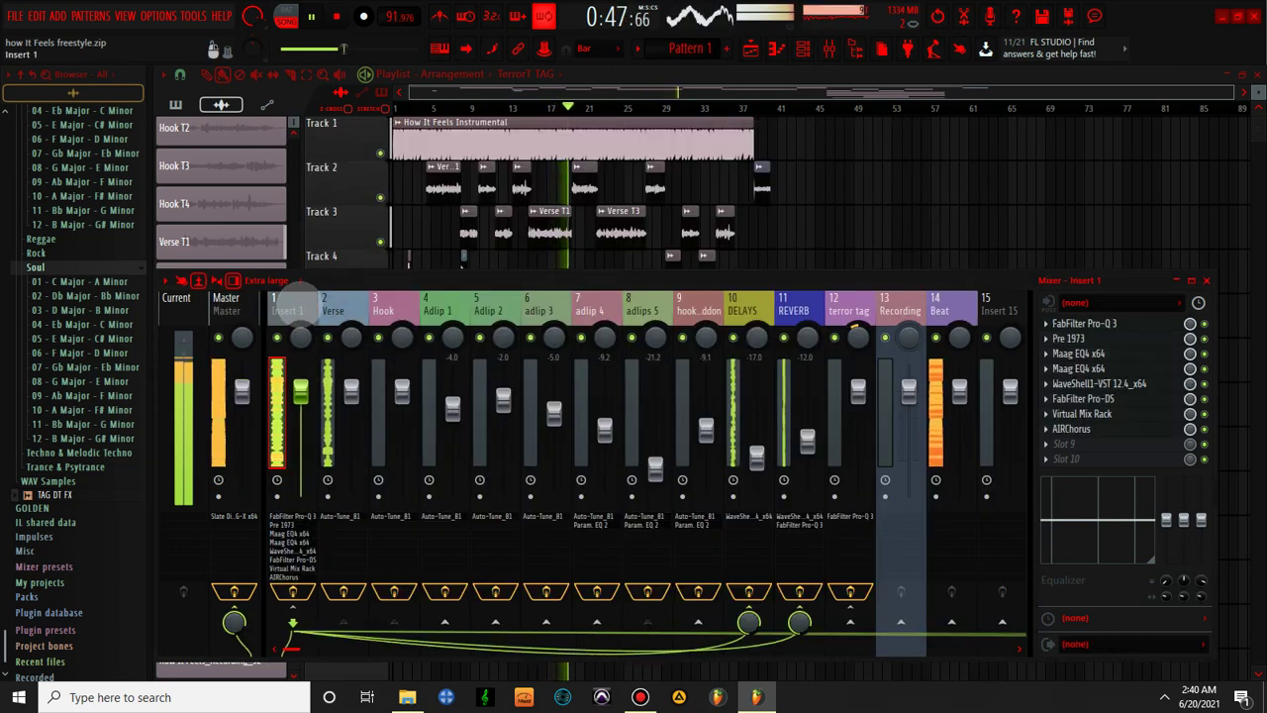
{"action": "left_click", "coordinate": [1071, 432]}
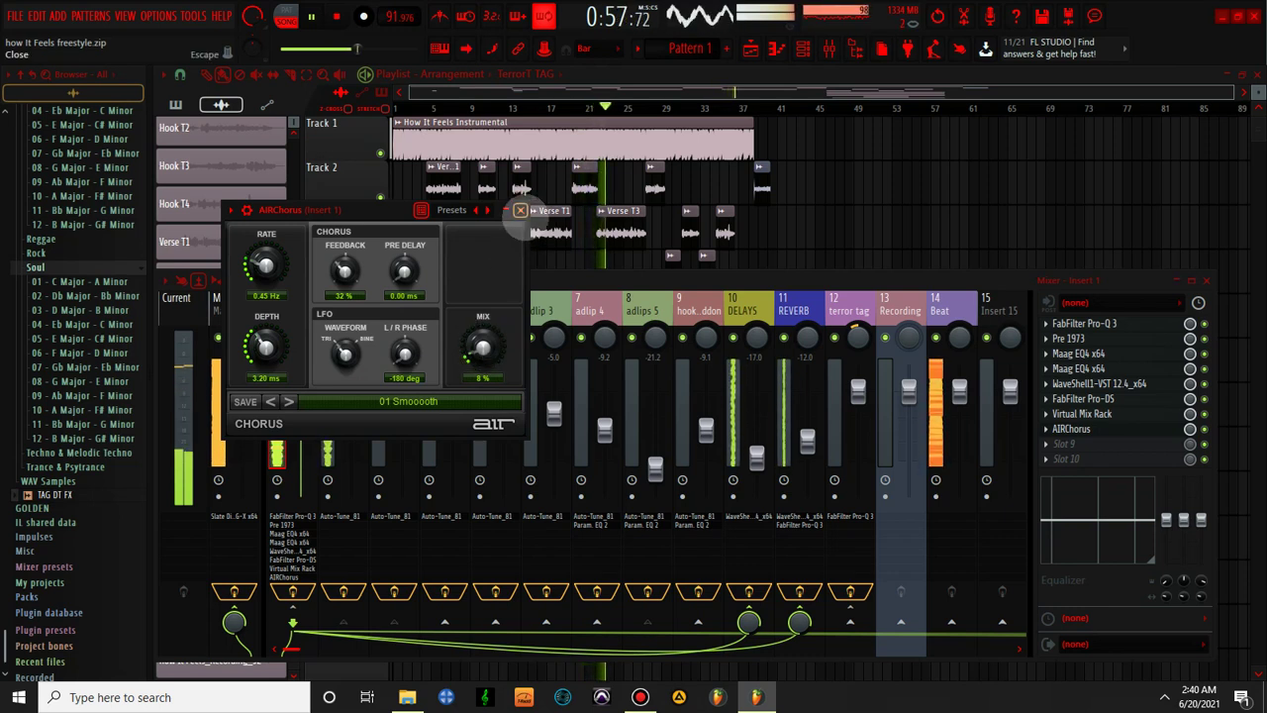
{"action": "left_click", "coordinate": [521, 210]}
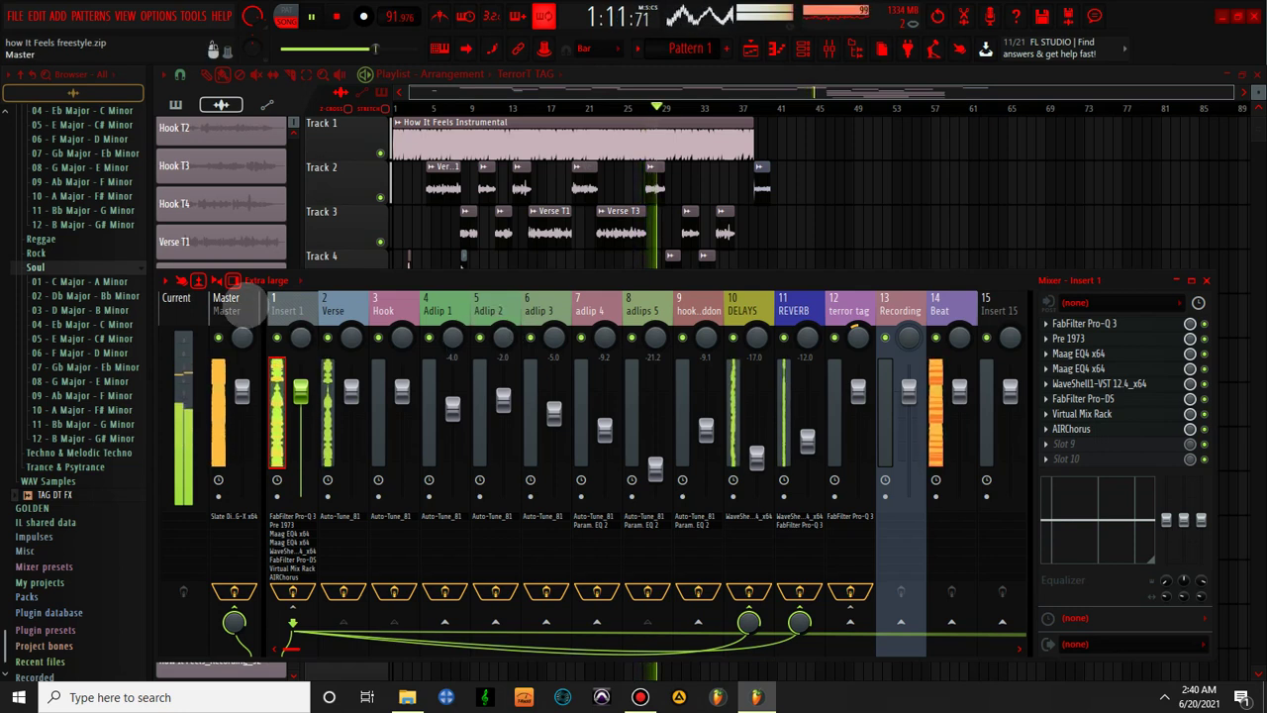
- Raise the FG Level gain in the Master's FG-X to 1.5 dB and replay the song from the start
{"action": "left_click", "coordinate": [235, 302]}
{"action": "left_click", "coordinate": [1089, 324]}
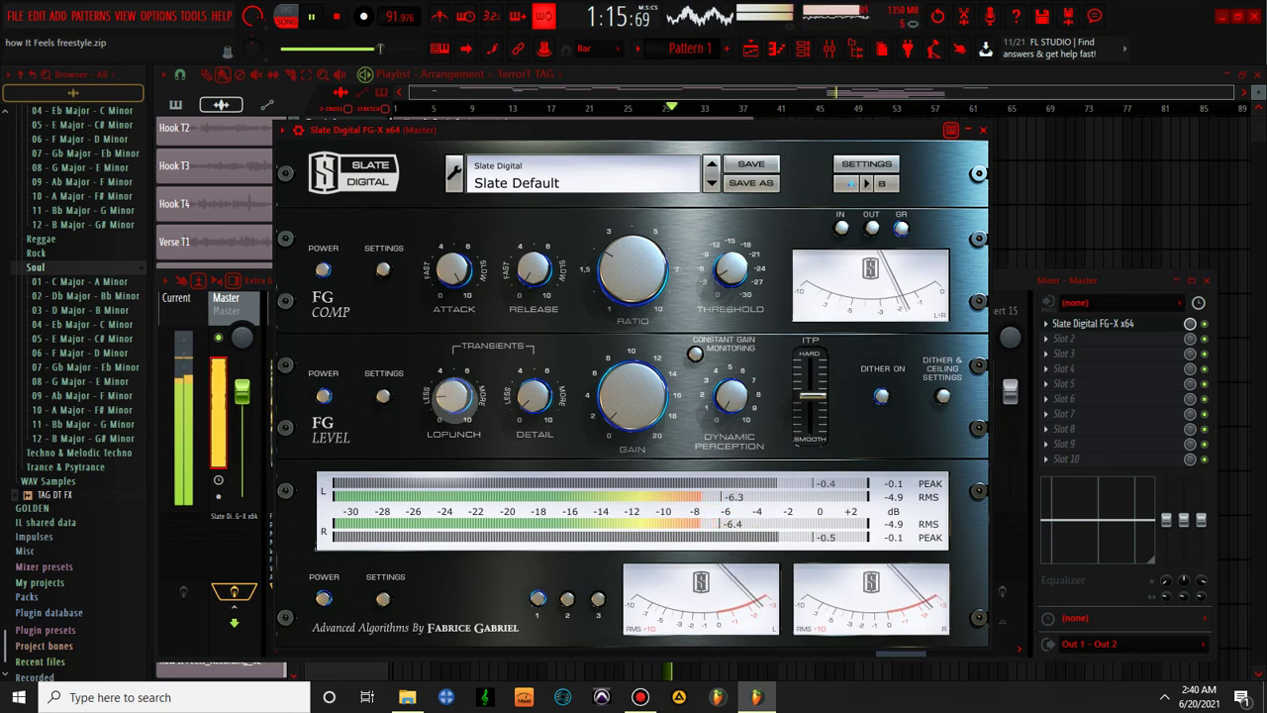
{"action": "scroll", "coordinate": [454, 396], "scroll_direction": "up", "scroll_amount": 2}
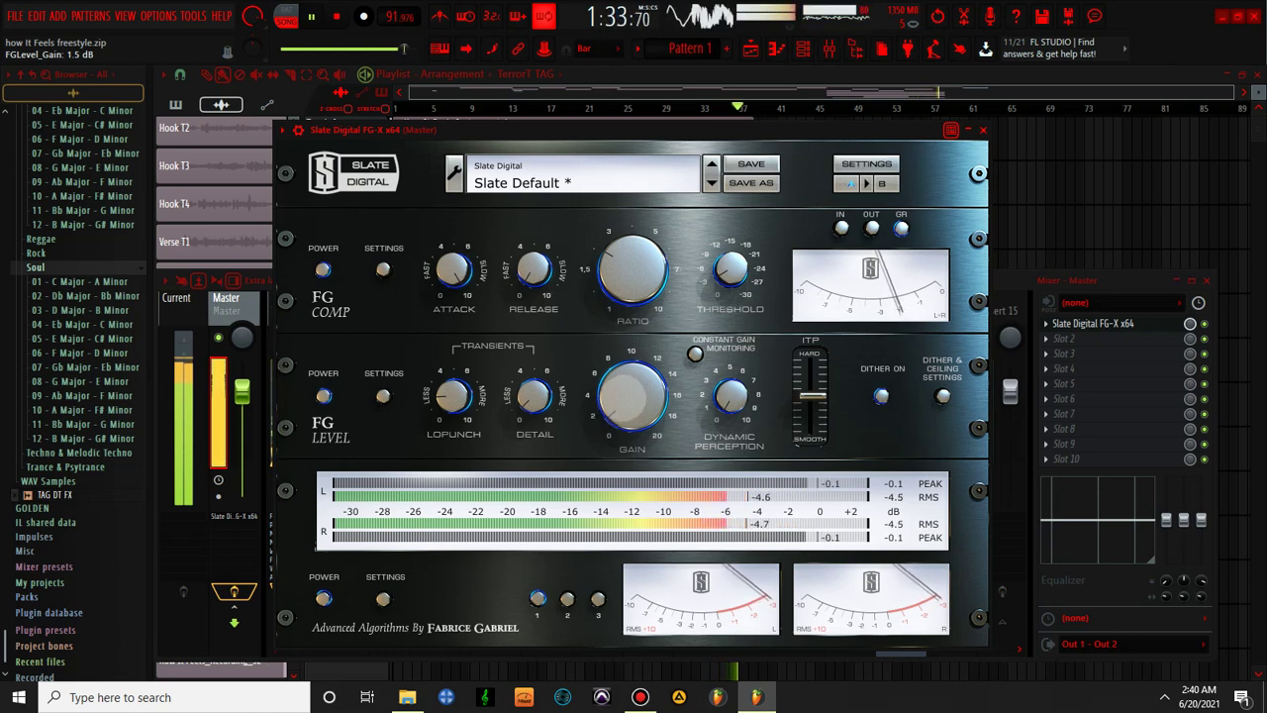
{"action": "key", "text": "space"}
{"action": "key", "text": "space"}
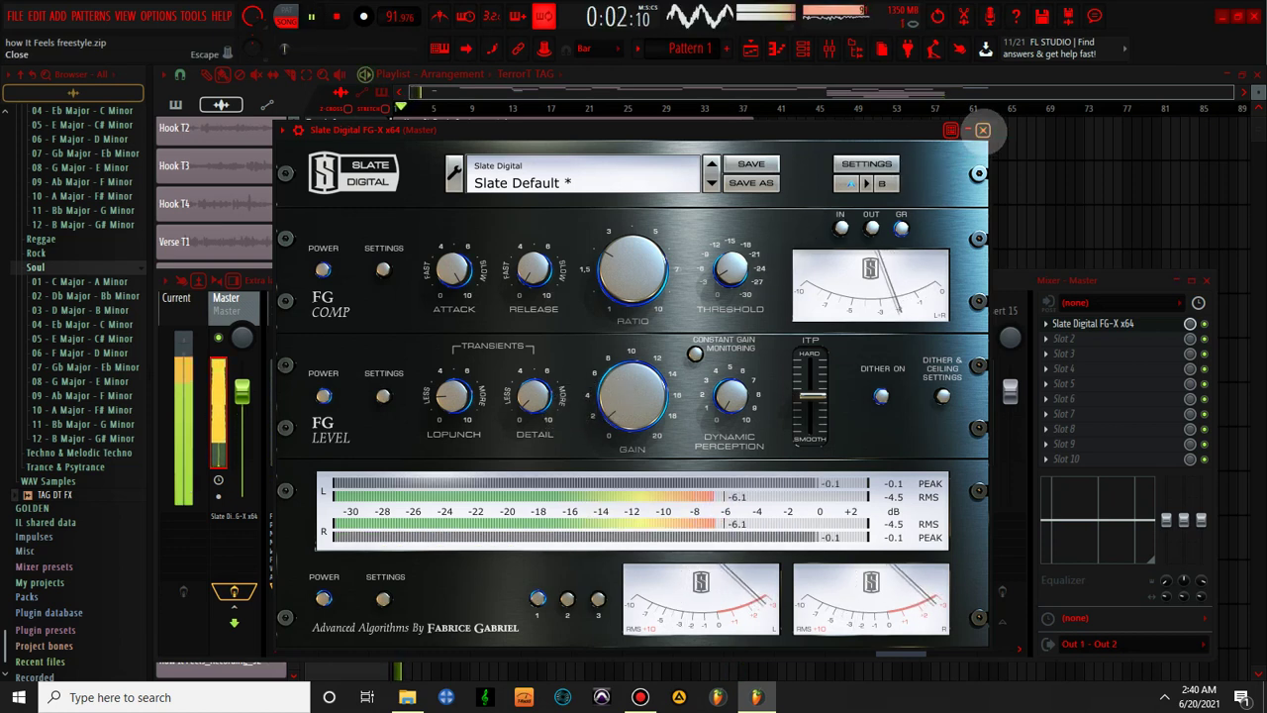
{"action": "left_click", "coordinate": [983, 130]}
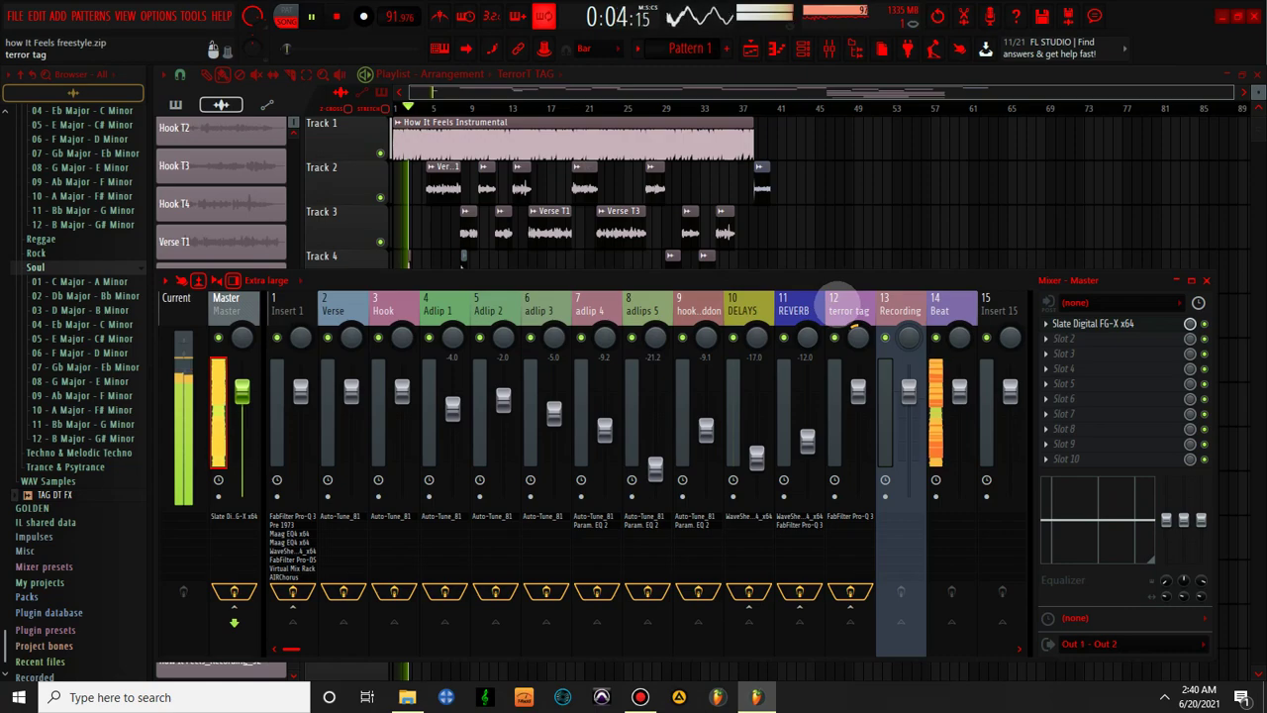
{"action": "left_click", "coordinate": [835, 302]}
{"action": "left_click", "coordinate": [1074, 337]}
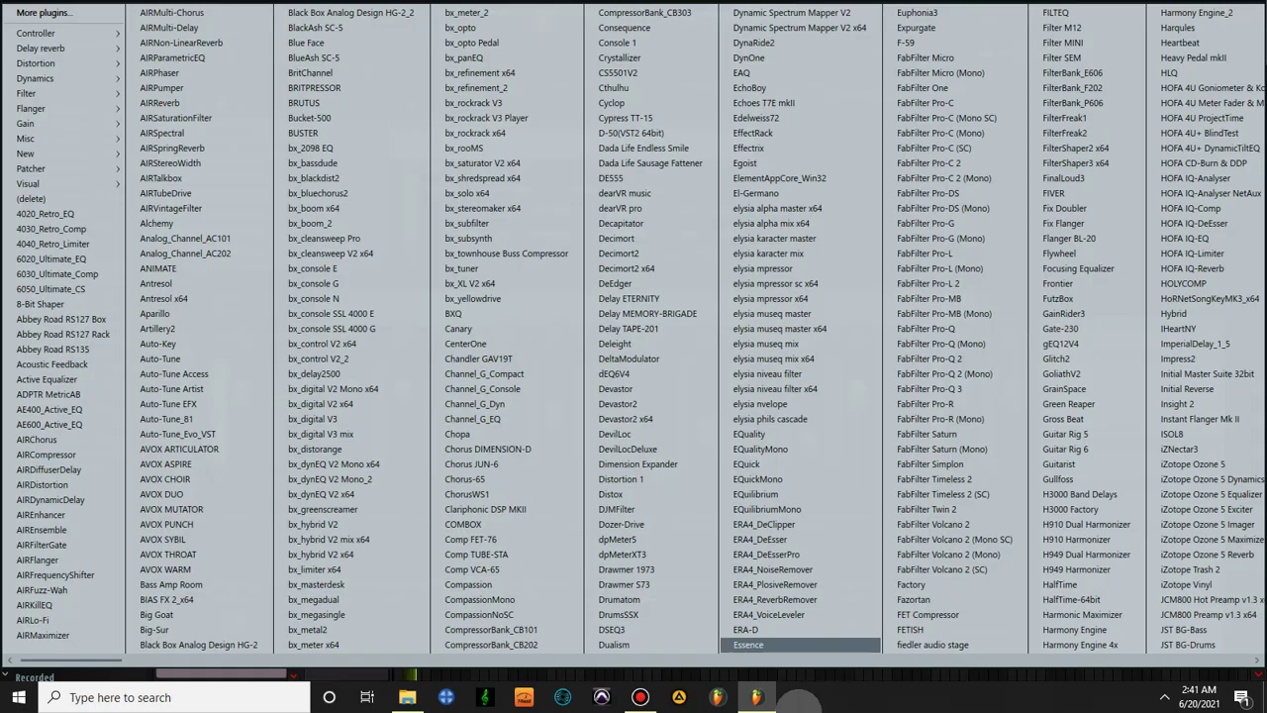
{"action": "left_click", "coordinate": [814, 698]}
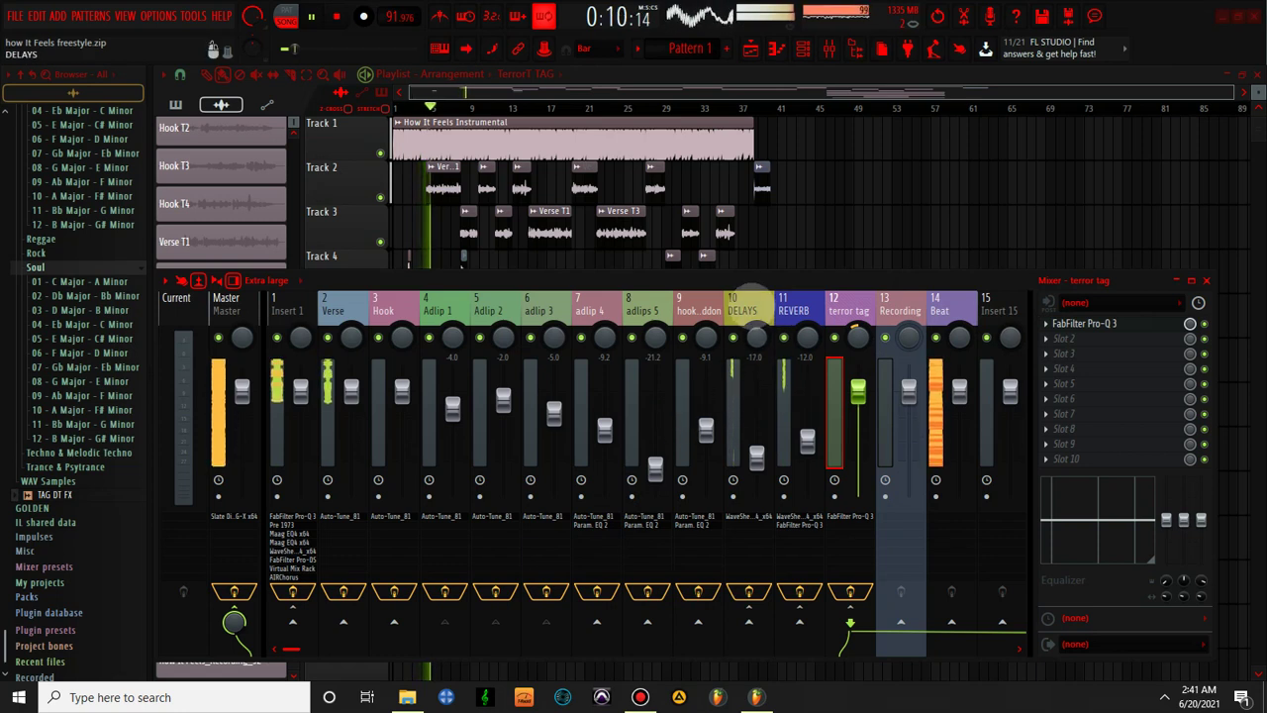
- Stop playback and copy the DELAYS track's WaveShell1-VST 12.4_x64 plugin into slot 2 of the terror tag track
{"action": "left_click", "coordinate": [747, 309]}
{"action": "key", "text": "space"}
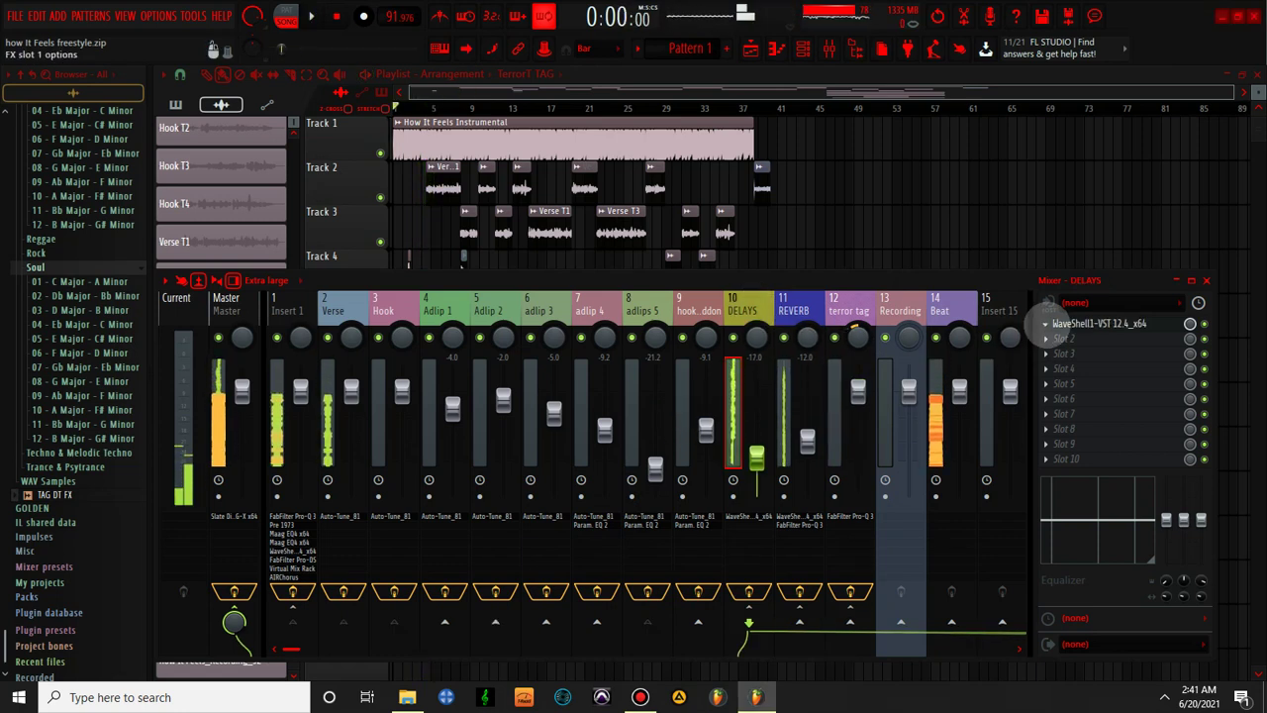
{"action": "left_click", "coordinate": [1046, 323]}
{"action": "left_click_drag", "start_coordinate": [1070, 404], "coordinate": [972, 389]}
{"action": "left_click_drag", "start_coordinate": [997, 447], "coordinate": [810, 348]}
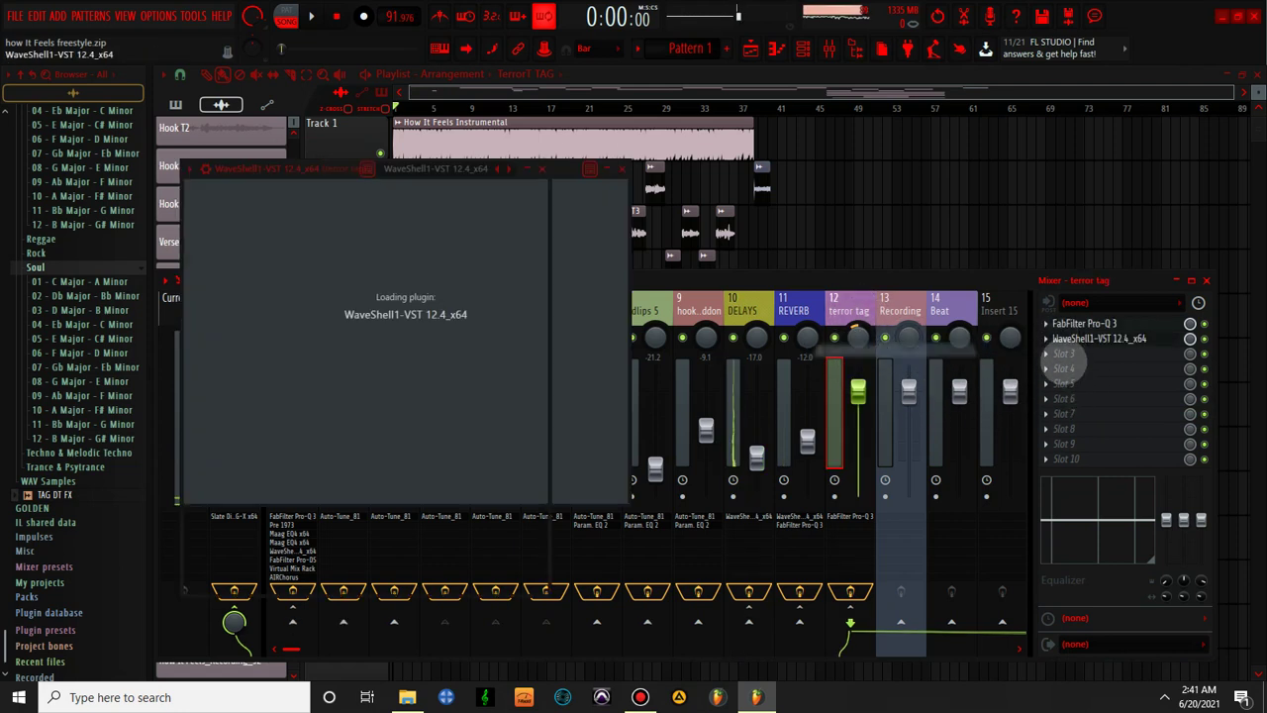
- Replace H-Delay with OneKnob Louder in the terror tag track's StudioRack and raise its knob to about 2 during playback
{"action": "right_click", "coordinate": [265, 353]}
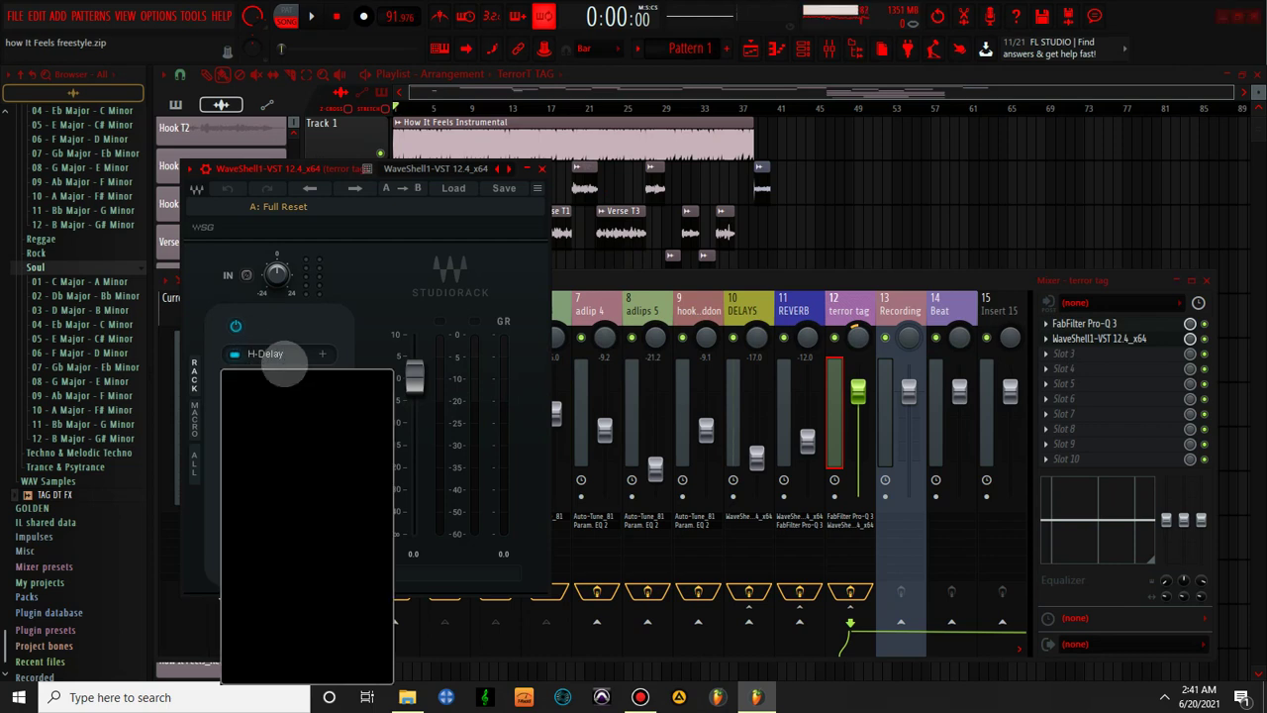
{"action": "key", "text": "Delete"}
{"action": "key", "text": "space"}
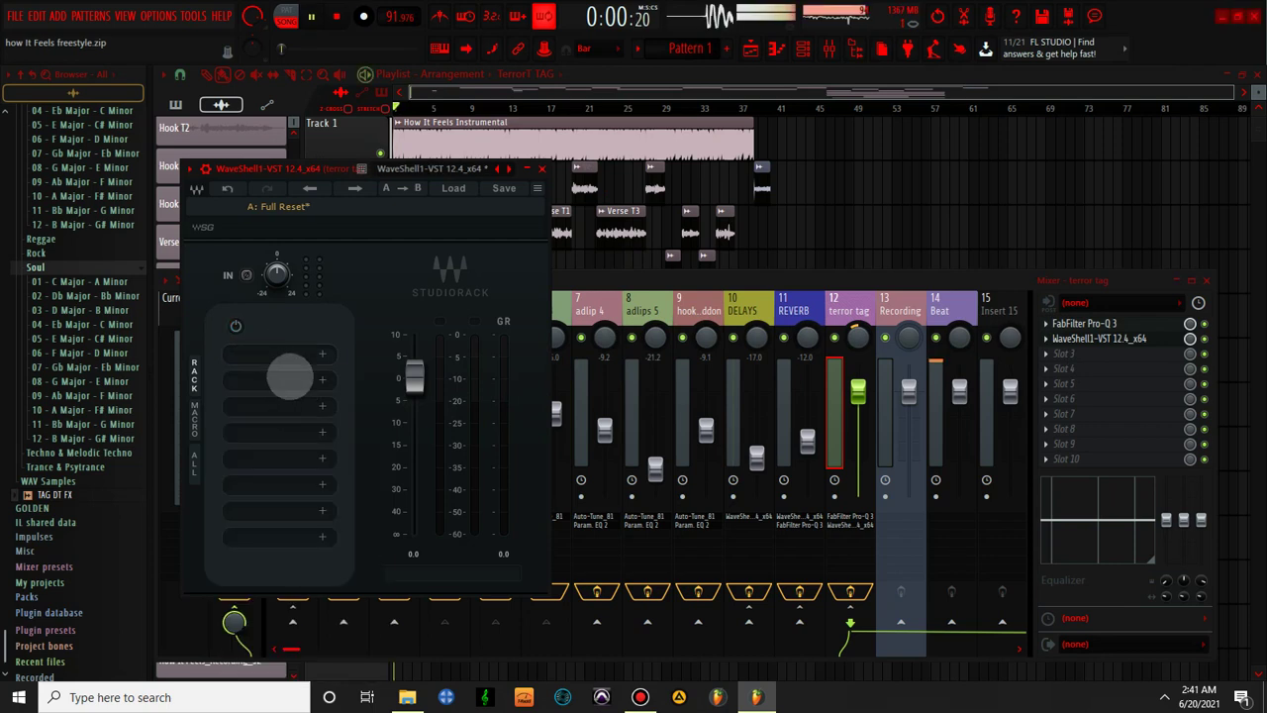
{"action": "left_click", "coordinate": [293, 355]}
{"action": "type", "text": "ONE"}
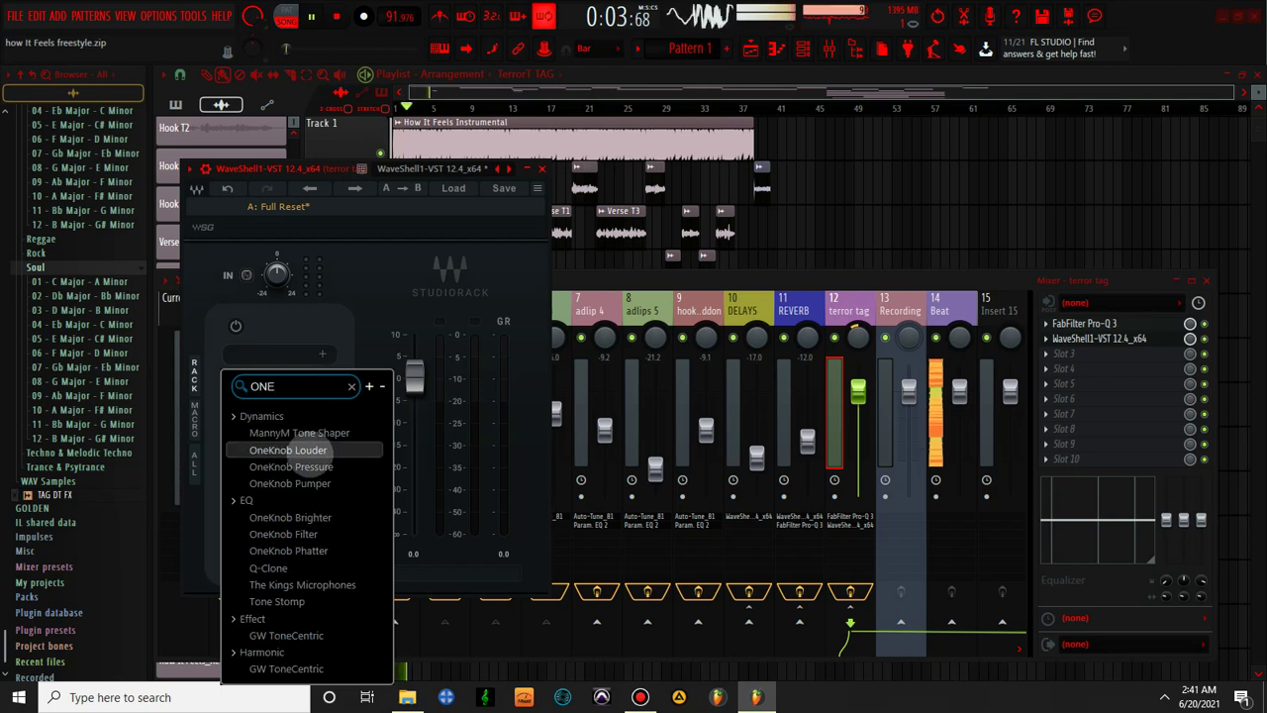
{"action": "left_click", "coordinate": [302, 449]}
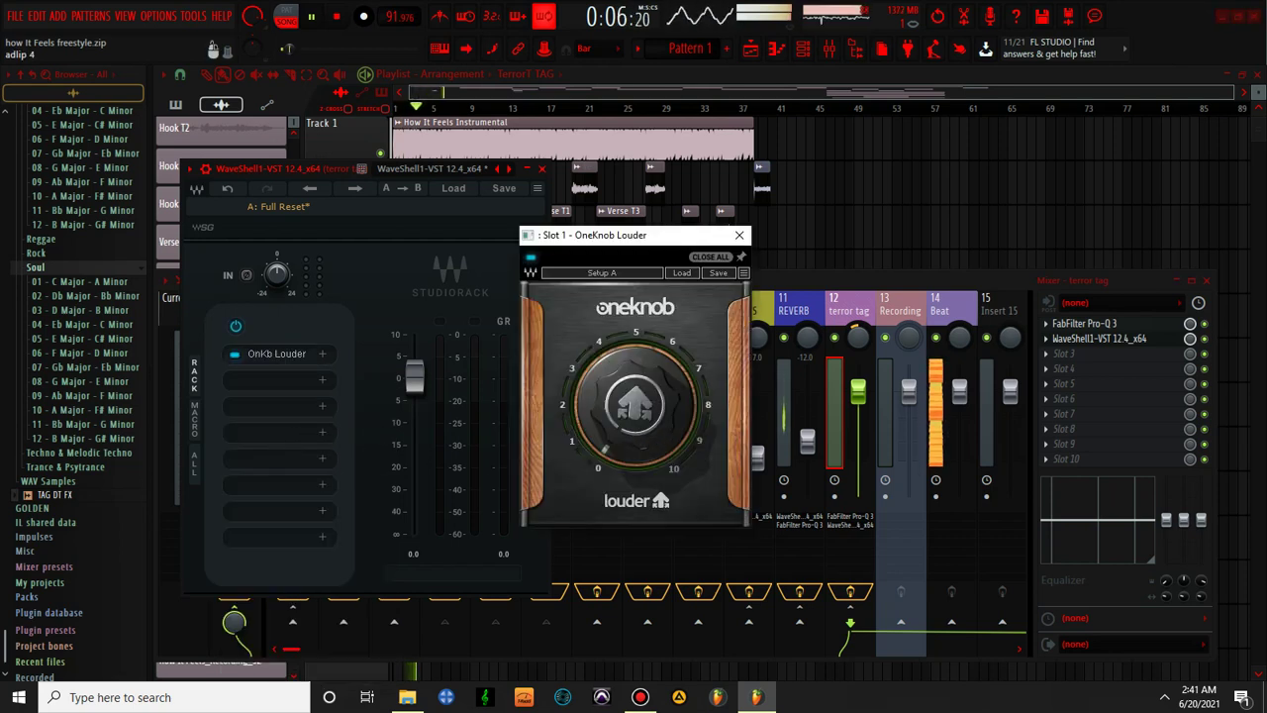
{"action": "left_click_drag", "start_coordinate": [634, 404], "coordinate": [634, 392]}
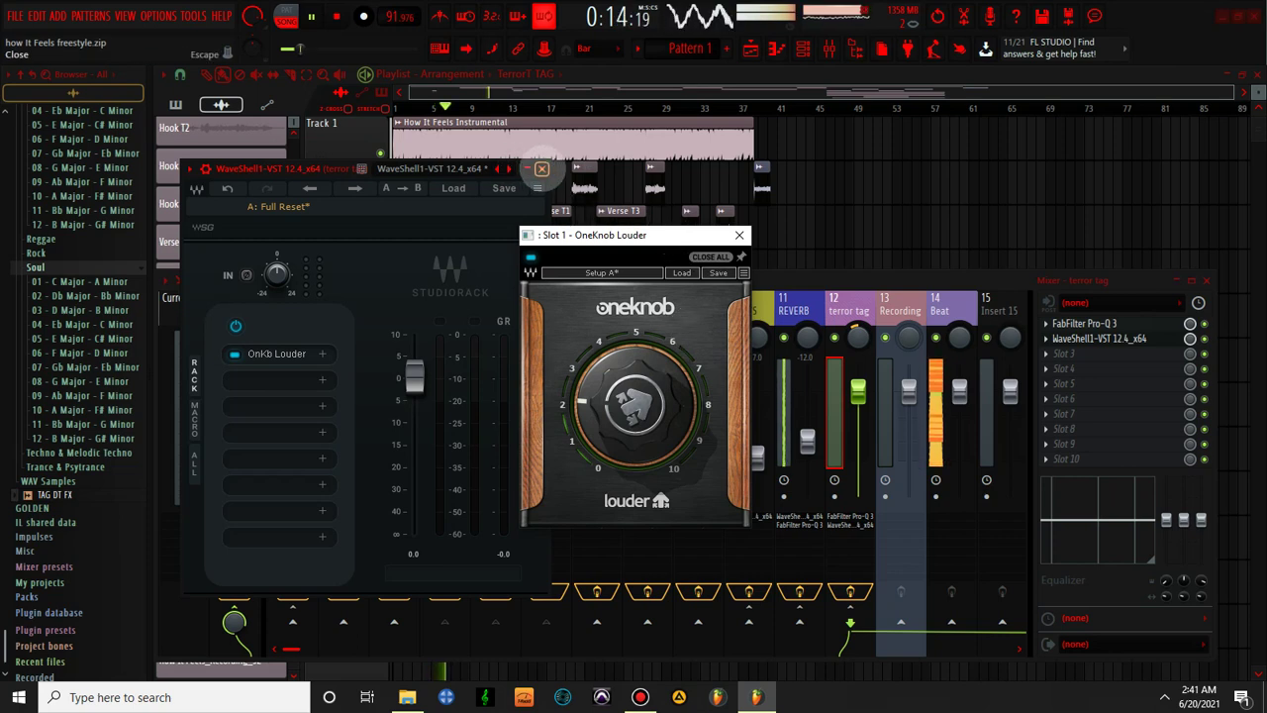
{"action": "left_click", "coordinate": [541, 168]}
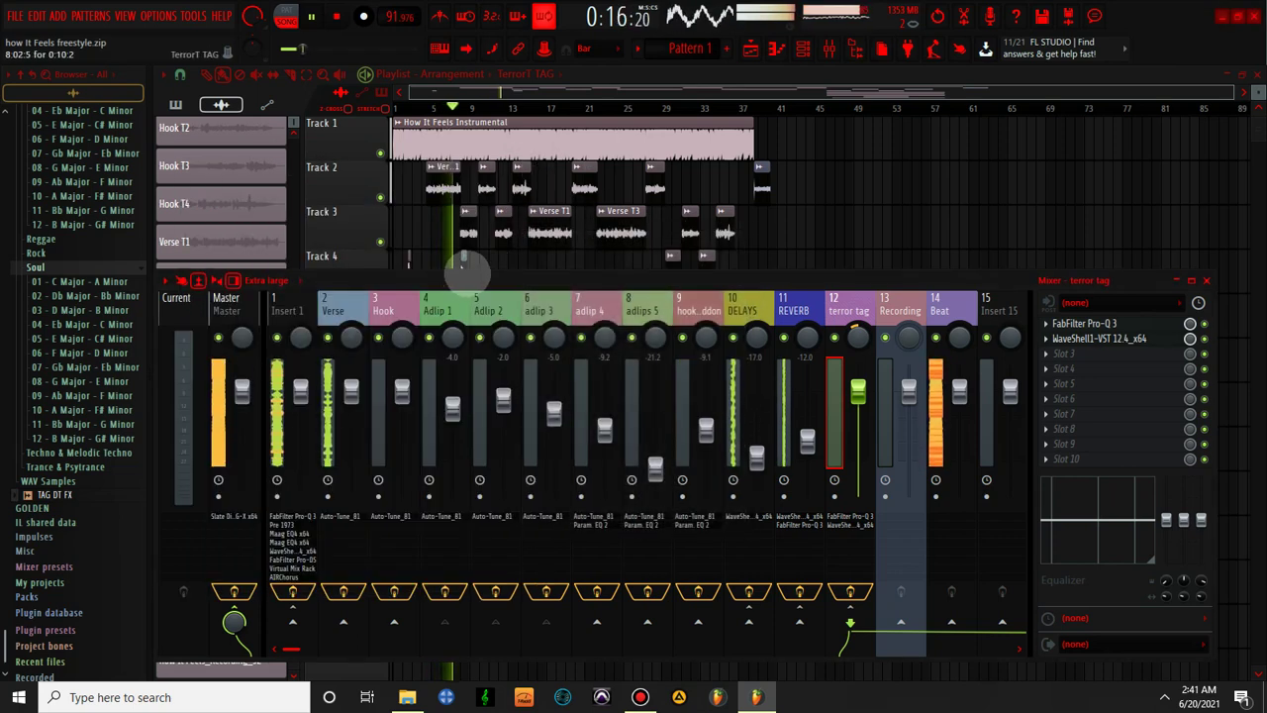
- Stop playback, set the TerrorT TAG clip's channel volume to 31%, and replay the song from the start
{"action": "key", "text": "space"}
{"action": "key", "text": "F9"}
{"action": "double_click", "coordinate": [461, 274]}
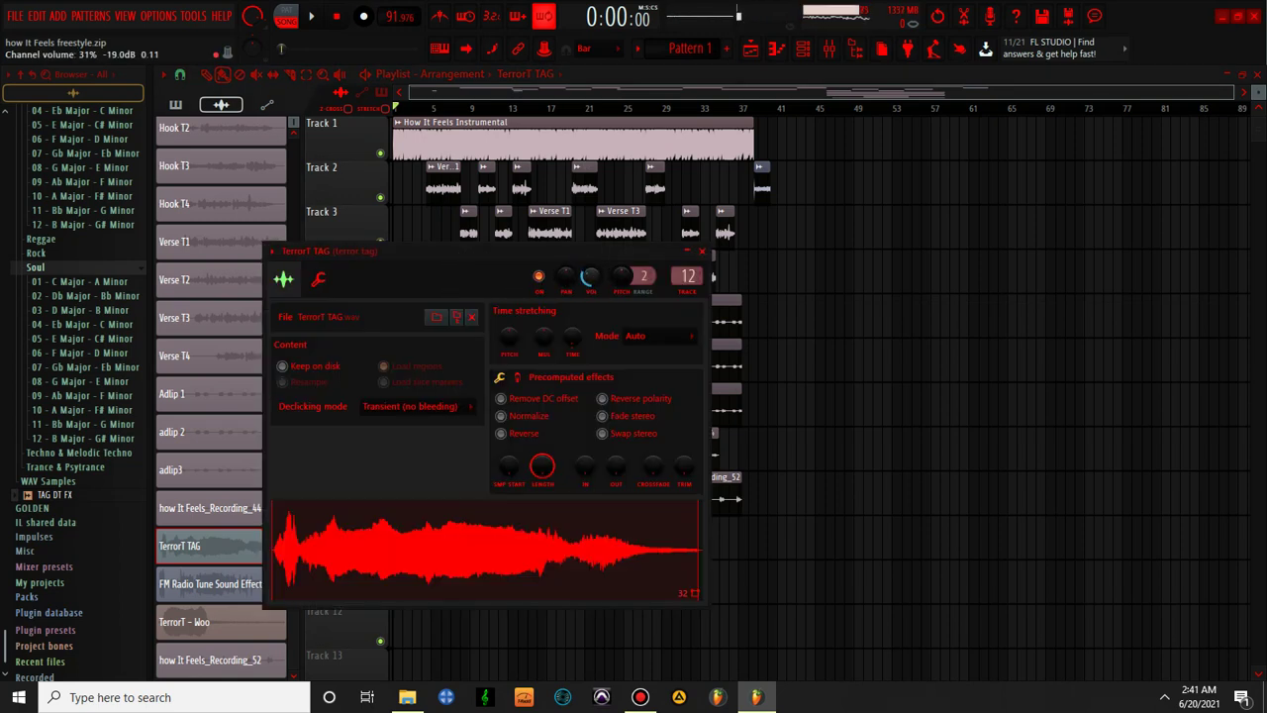
{"action": "key", "text": "space"}
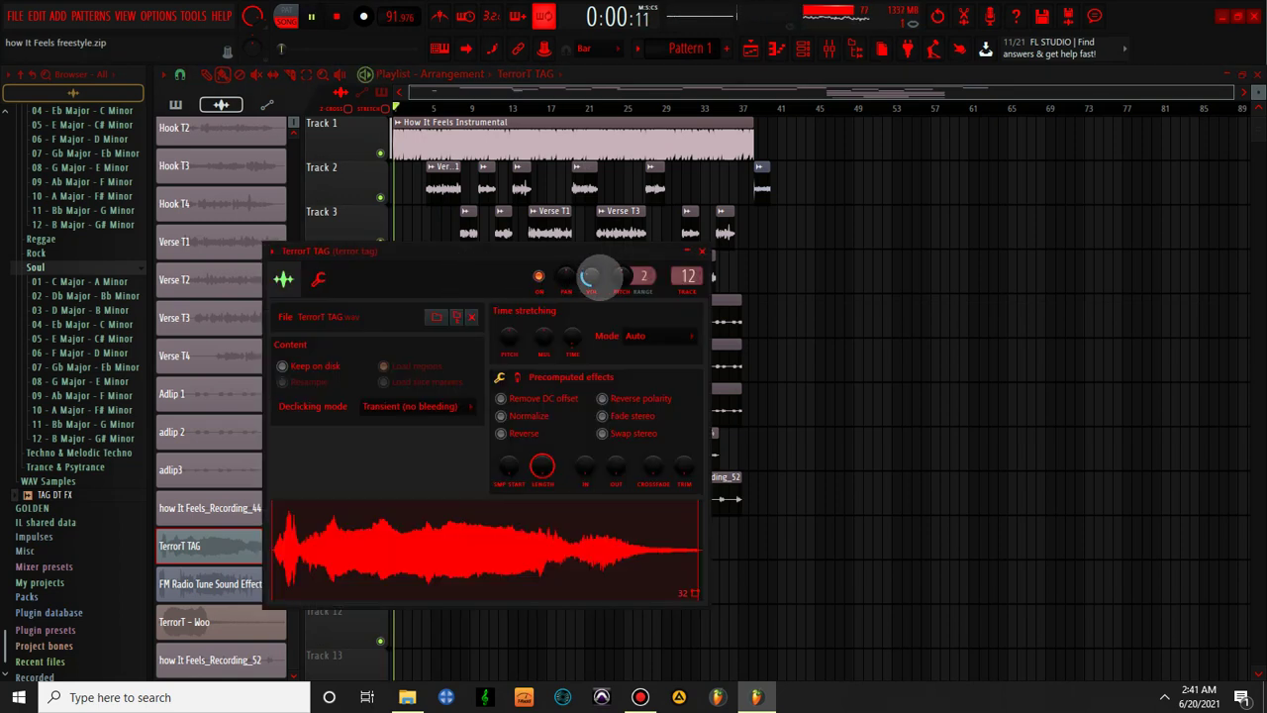
{"action": "left_click", "coordinate": [701, 251]}
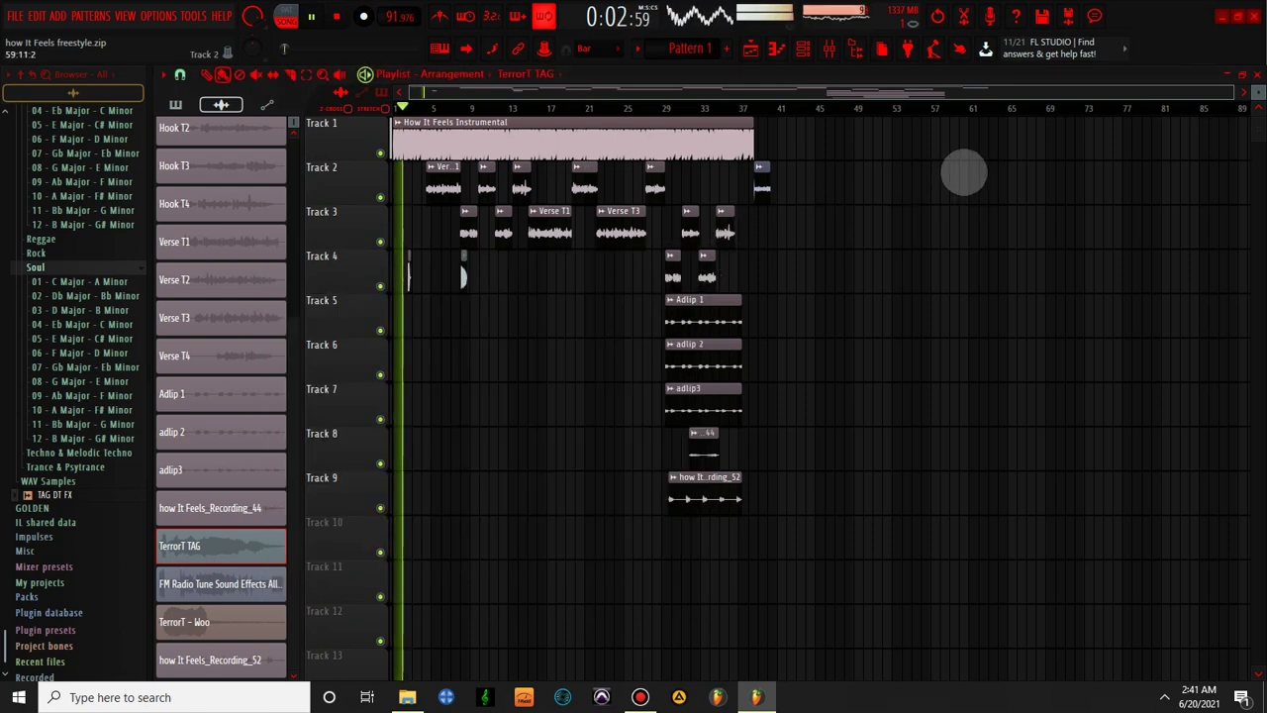
- Examine the Master's Slate Digital FG-X settings and level meters during playback
{"action": "left_click", "coordinate": [830, 49]}
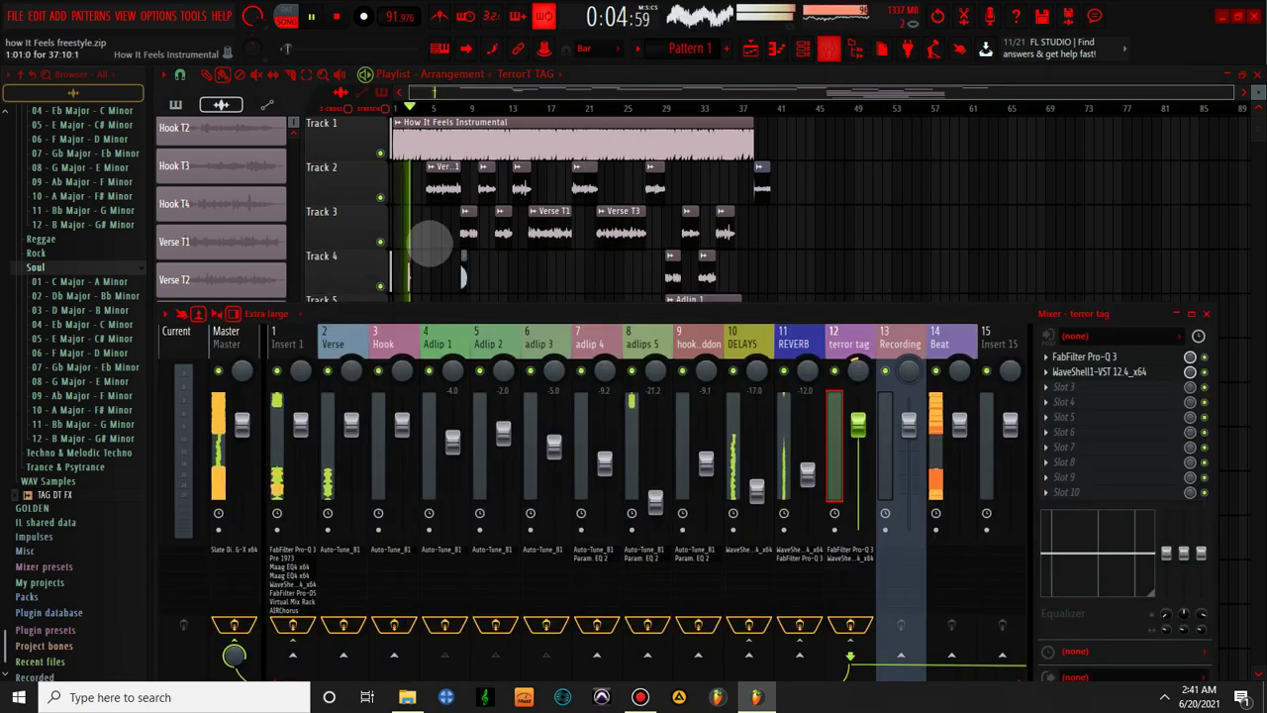
{"action": "left_click", "coordinate": [242, 334]}
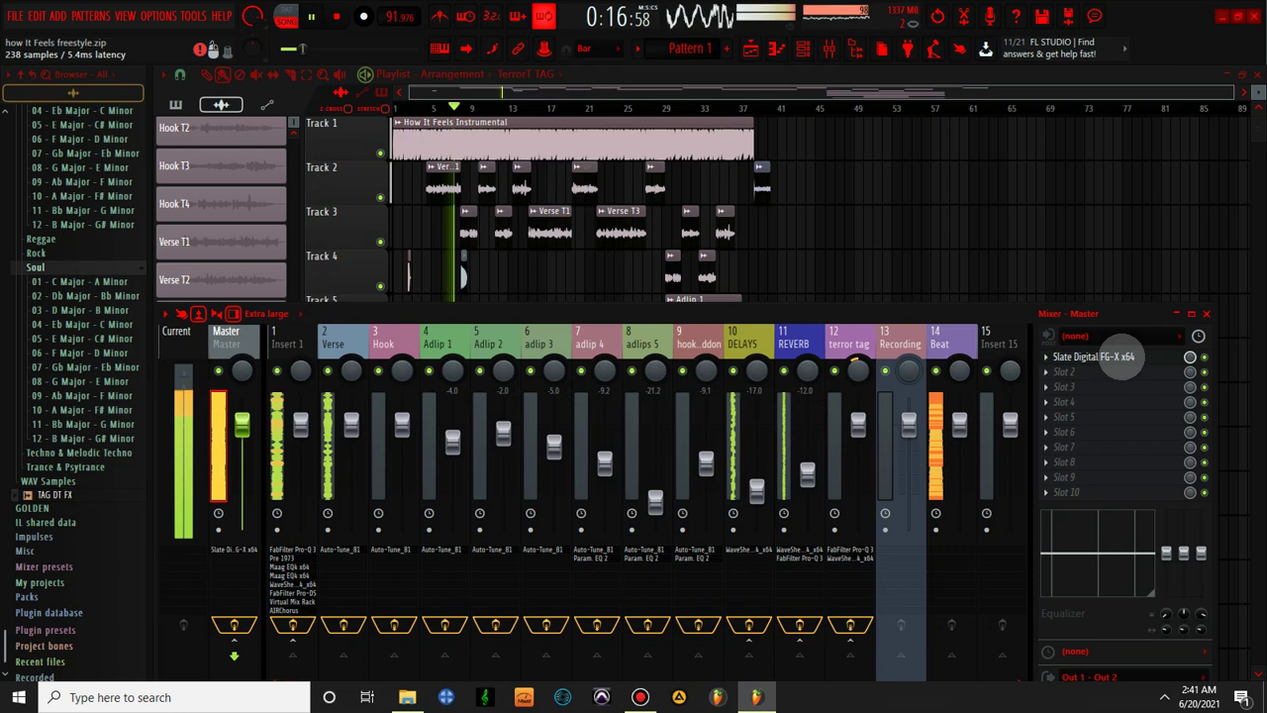
{"action": "left_click", "coordinate": [1119, 356]}
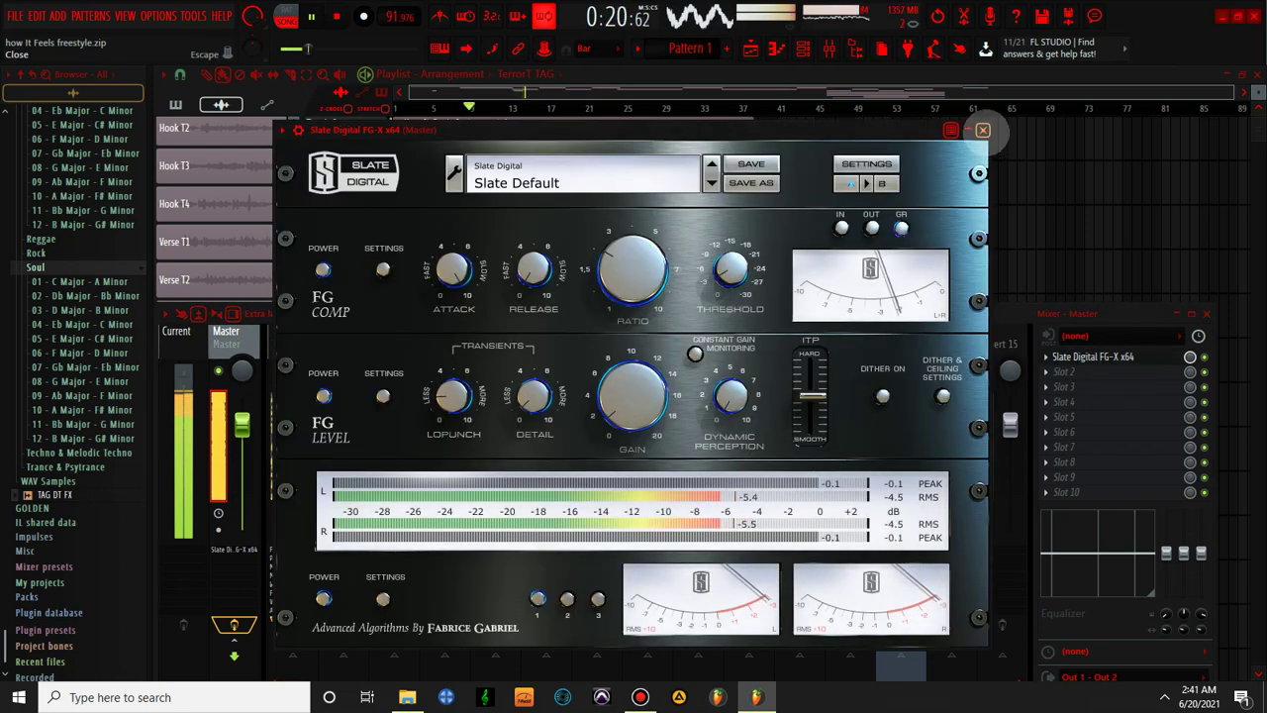
{"action": "left_click", "coordinate": [983, 130]}
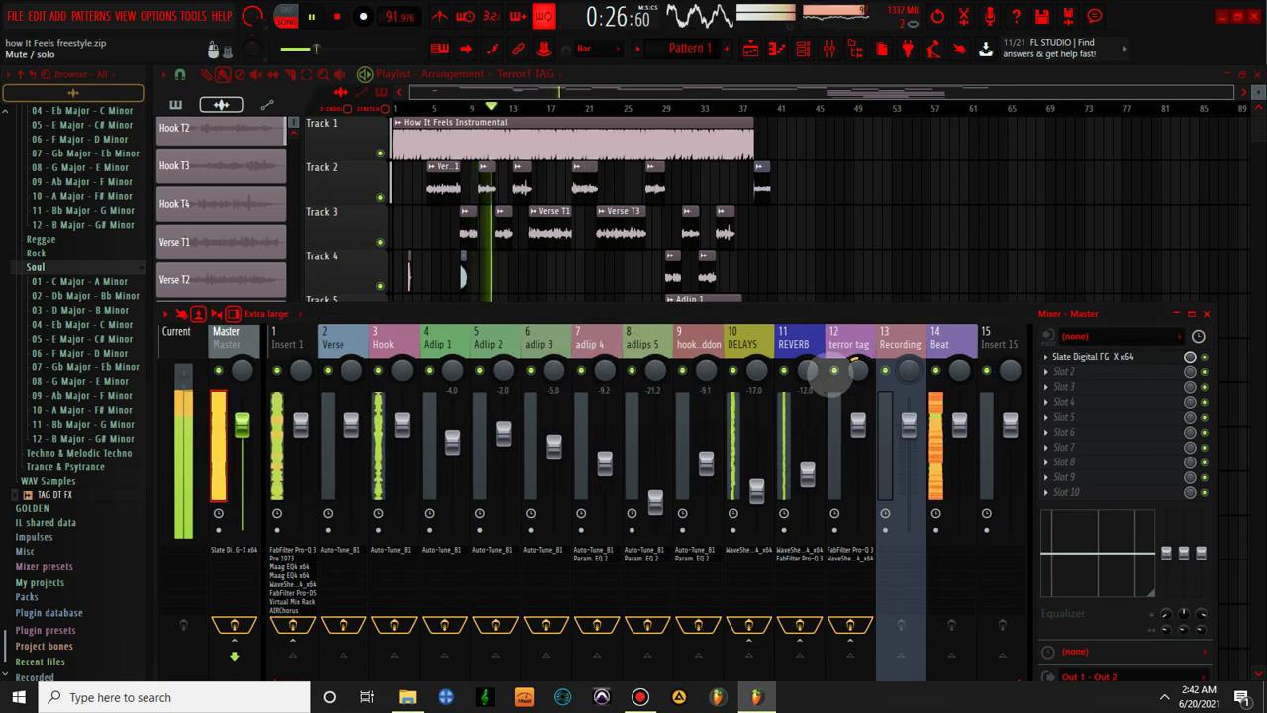
- Set OneKnob Louder on the terror tag track to 3.0
{"action": "left_click", "coordinate": [849, 344]}
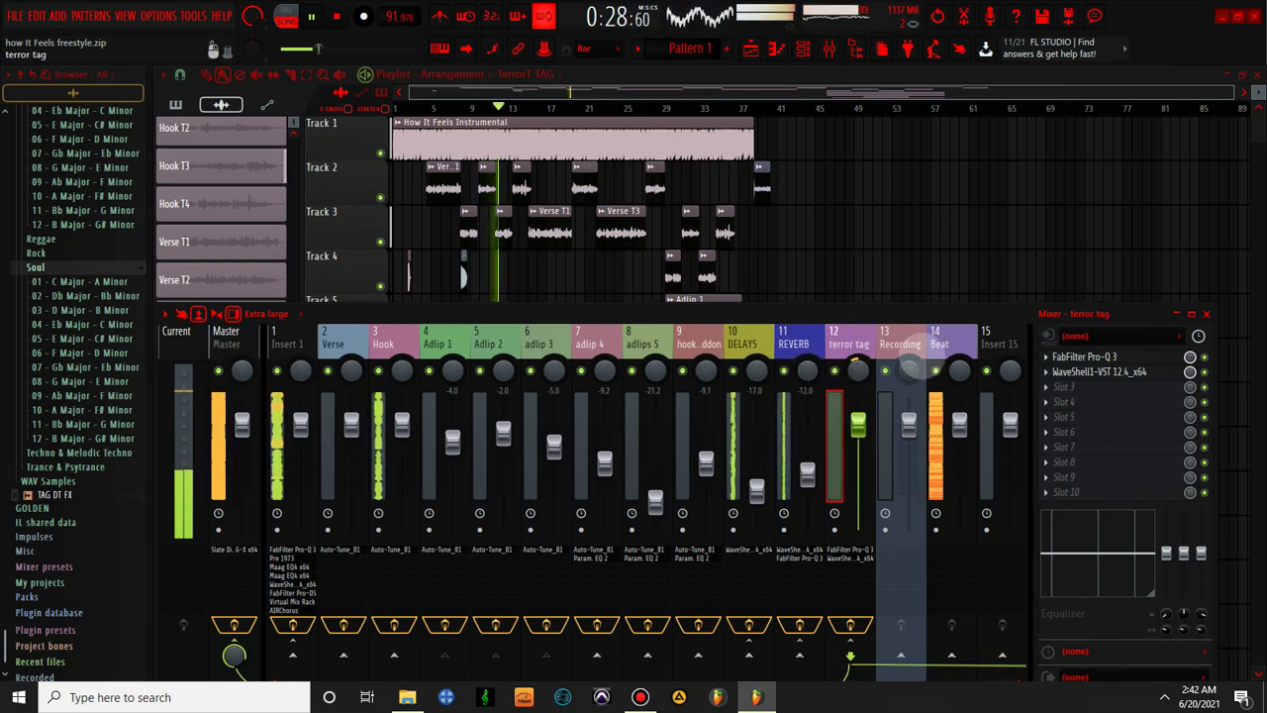
{"action": "left_click", "coordinate": [1099, 371]}
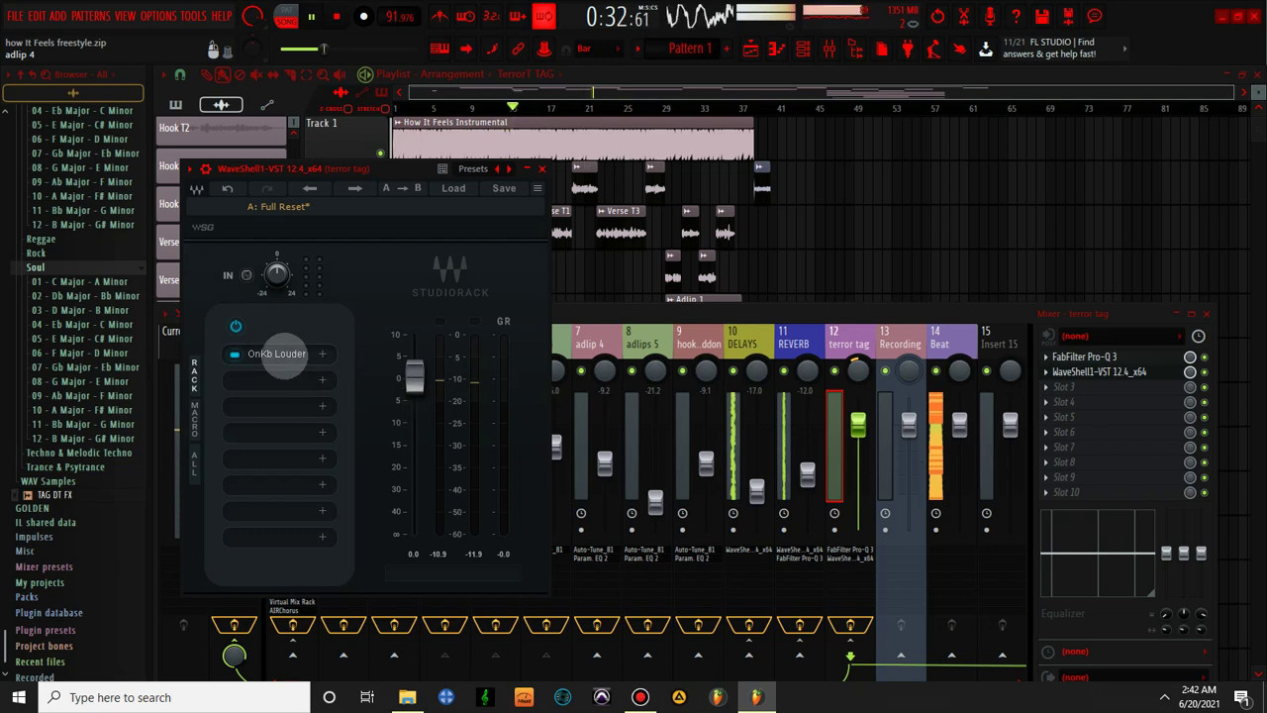
{"action": "left_click", "coordinate": [285, 353]}
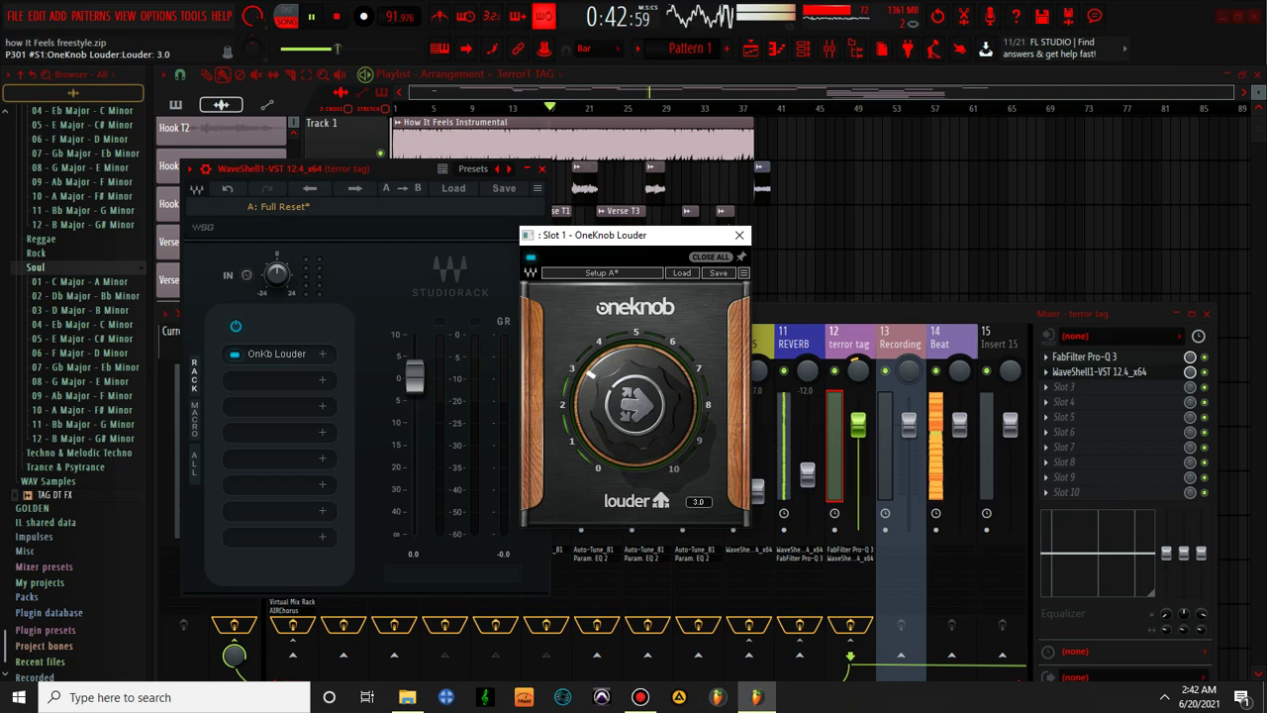
{"action": "left_click", "coordinate": [738, 234]}
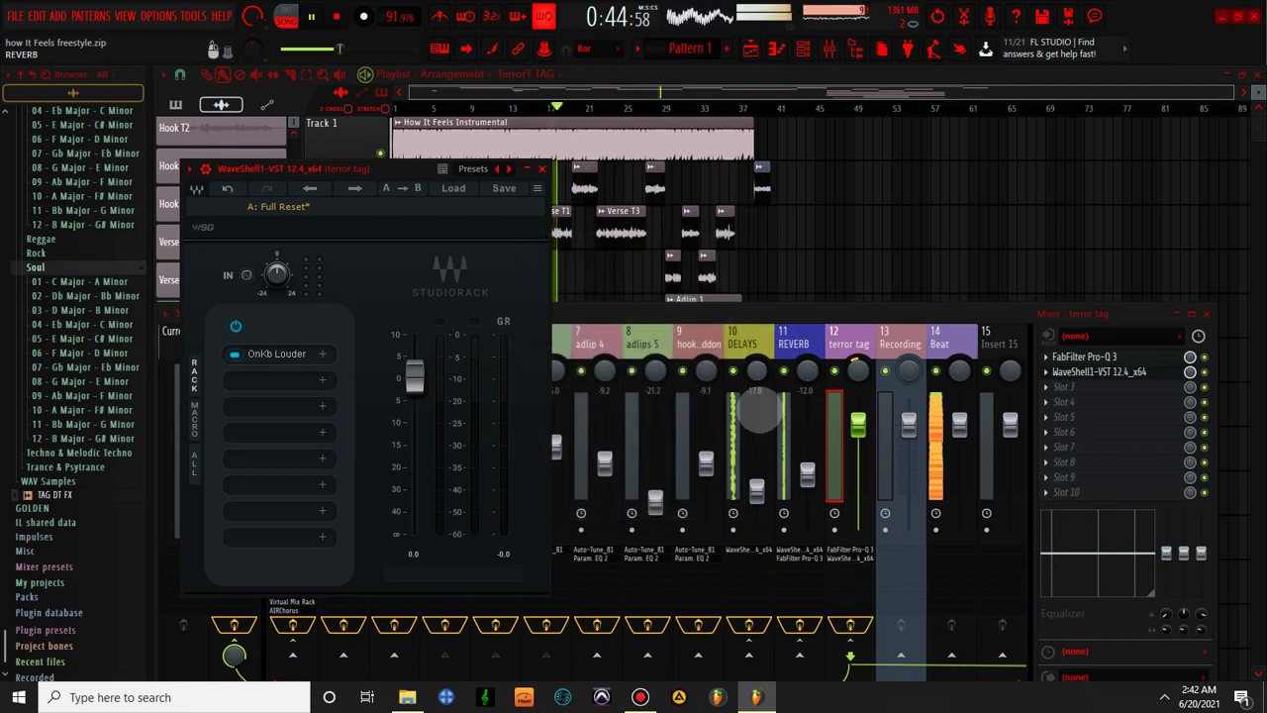
- Raise the DELAYS track's volume to -16.5 dB and set its H-Delay LoPass filter to 4.50k
{"action": "left_click", "coordinate": [758, 489]}
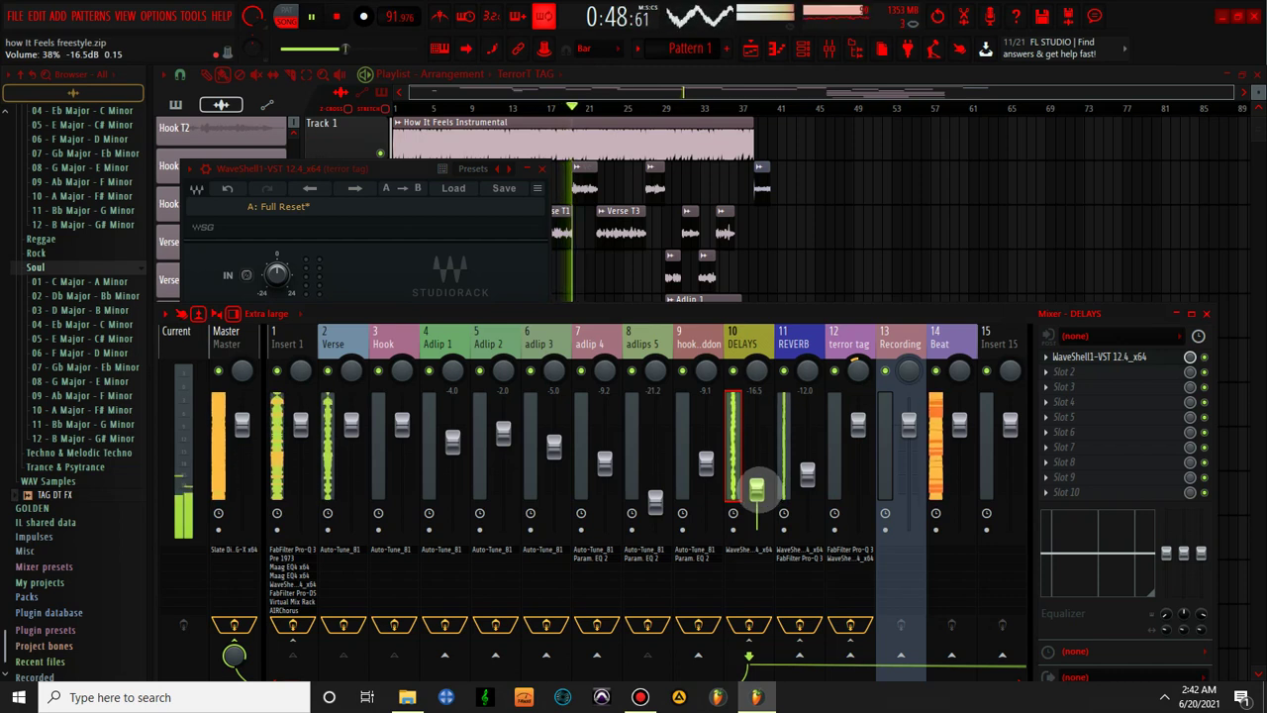
{"action": "left_click", "coordinate": [485, 277]}
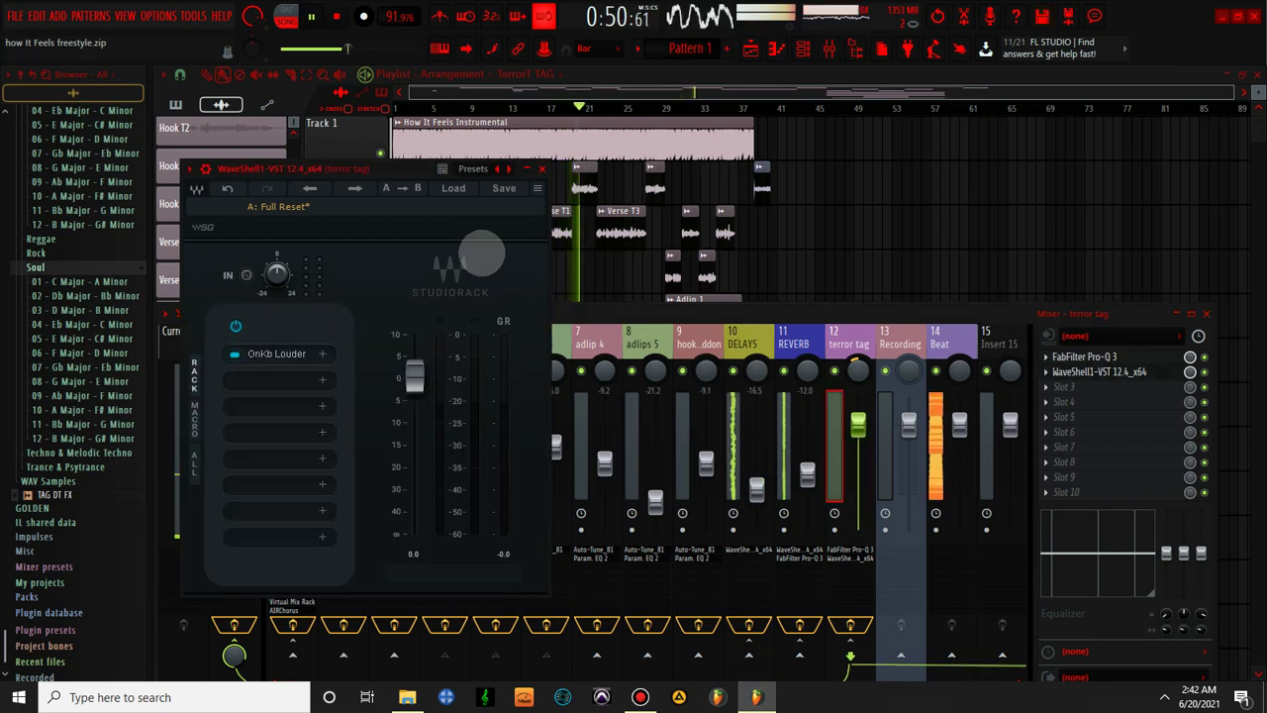
{"action": "left_click", "coordinate": [738, 342]}
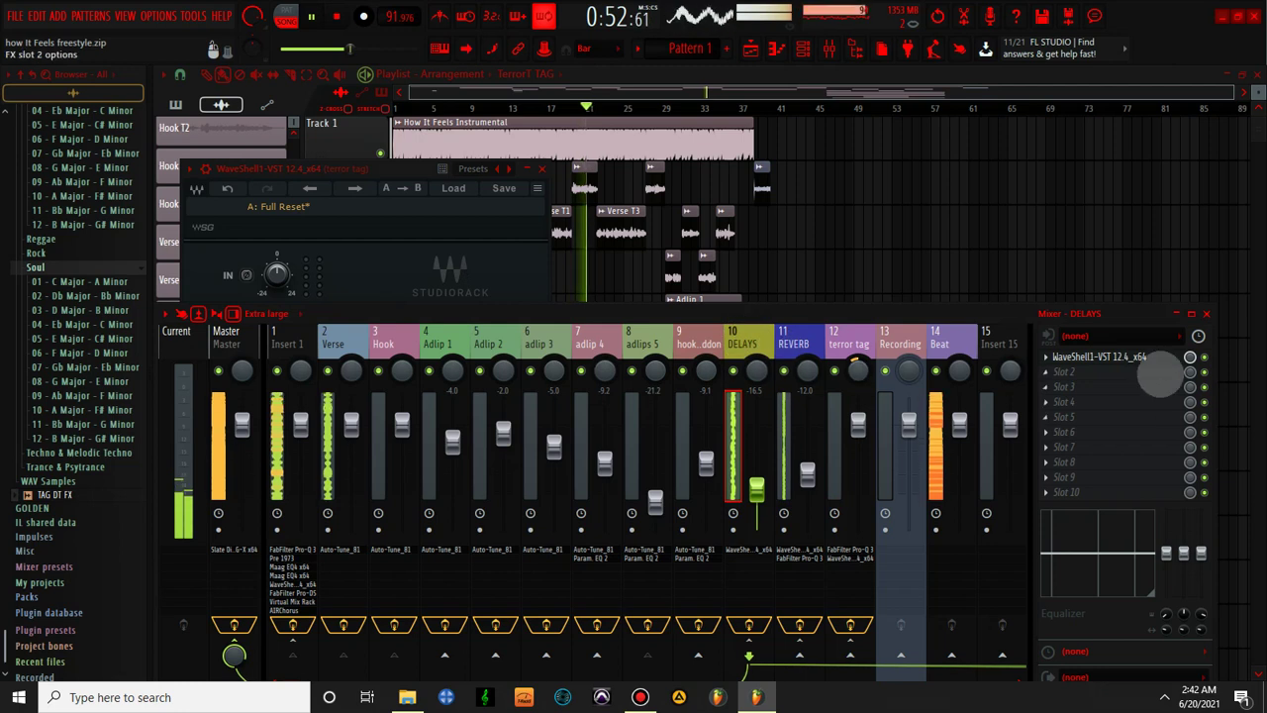
{"action": "left_click", "coordinate": [1134, 356]}
{"action": "left_click", "coordinate": [398, 458]}
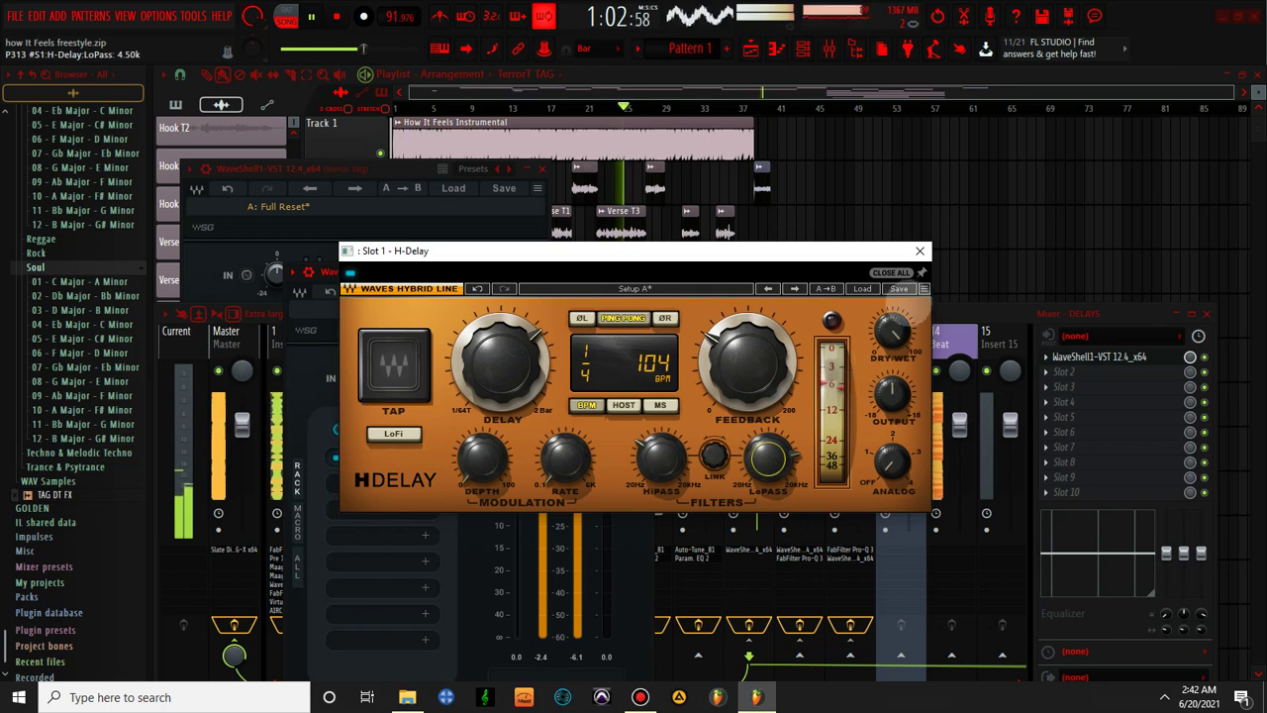
{"action": "left_click", "coordinate": [919, 250]}
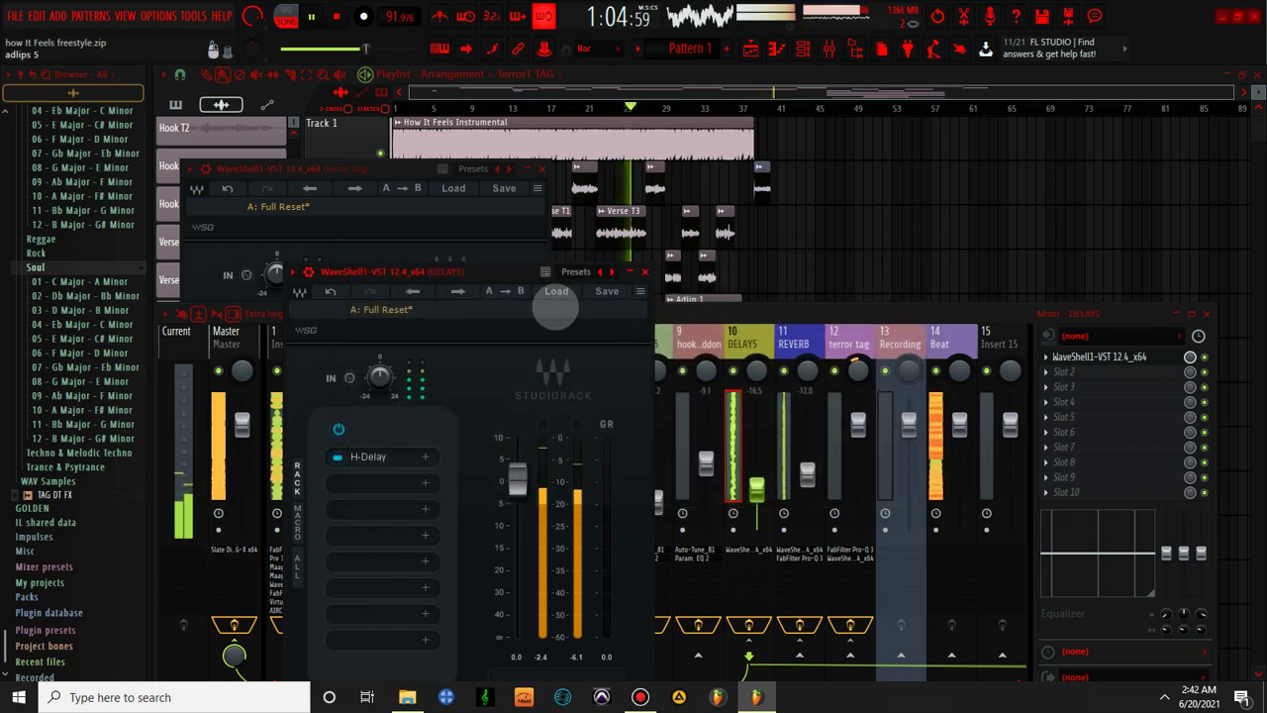
{"action": "left_click_drag", "start_coordinate": [509, 273], "coordinate": [519, 242]}
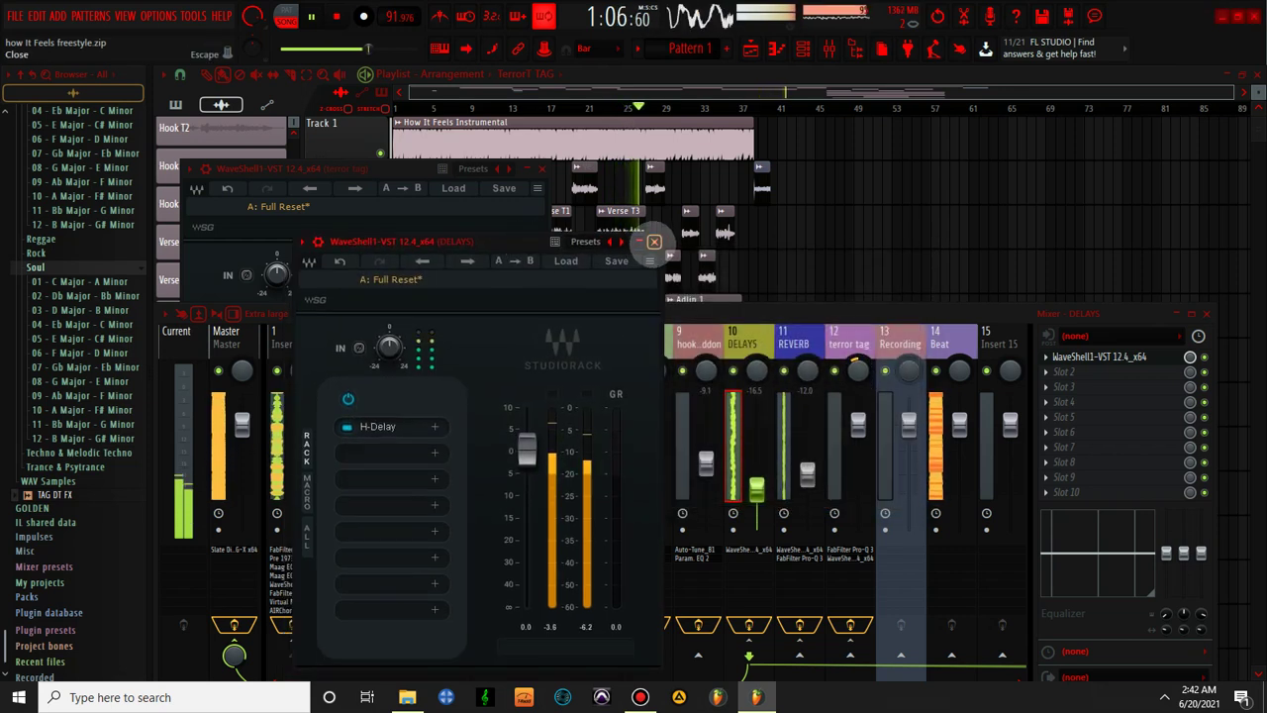
{"action": "left_click", "coordinate": [653, 240]}
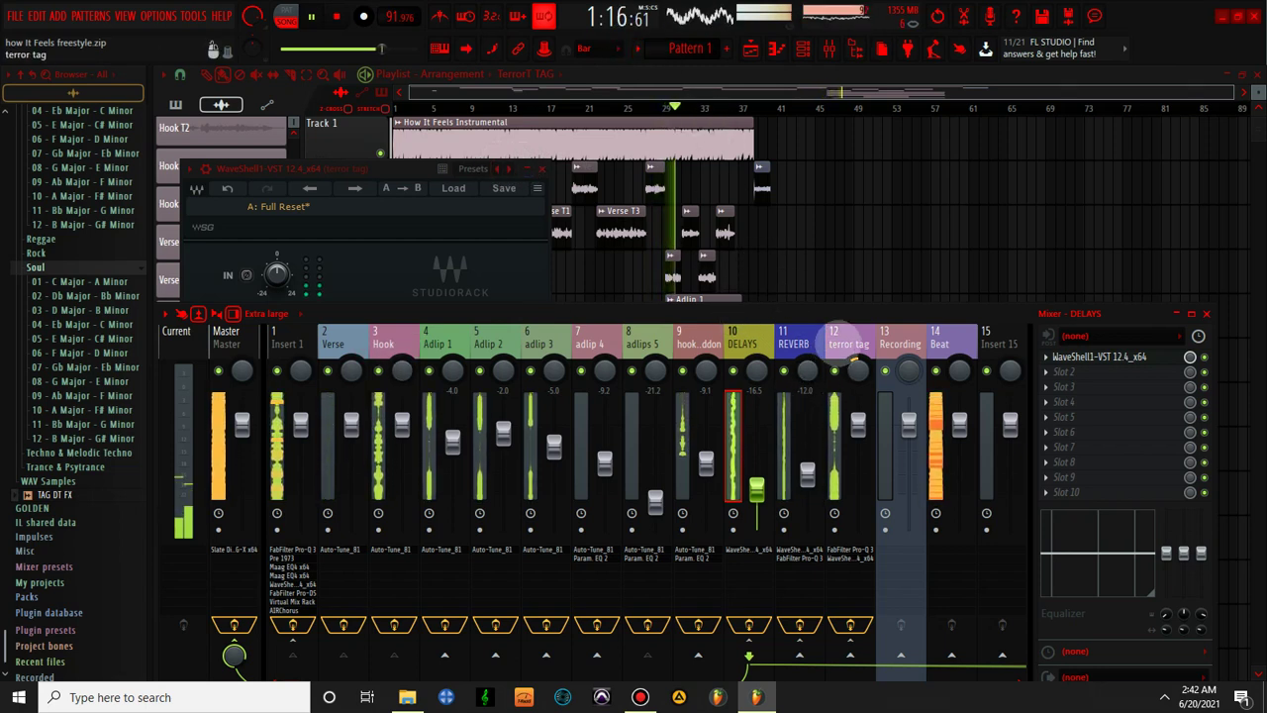
- Set the low cut in the terror tag track's FabFilter Pro-Q 3 to 100 Hz with a 48 dB/oct slope
{"action": "left_click", "coordinate": [398, 259]}
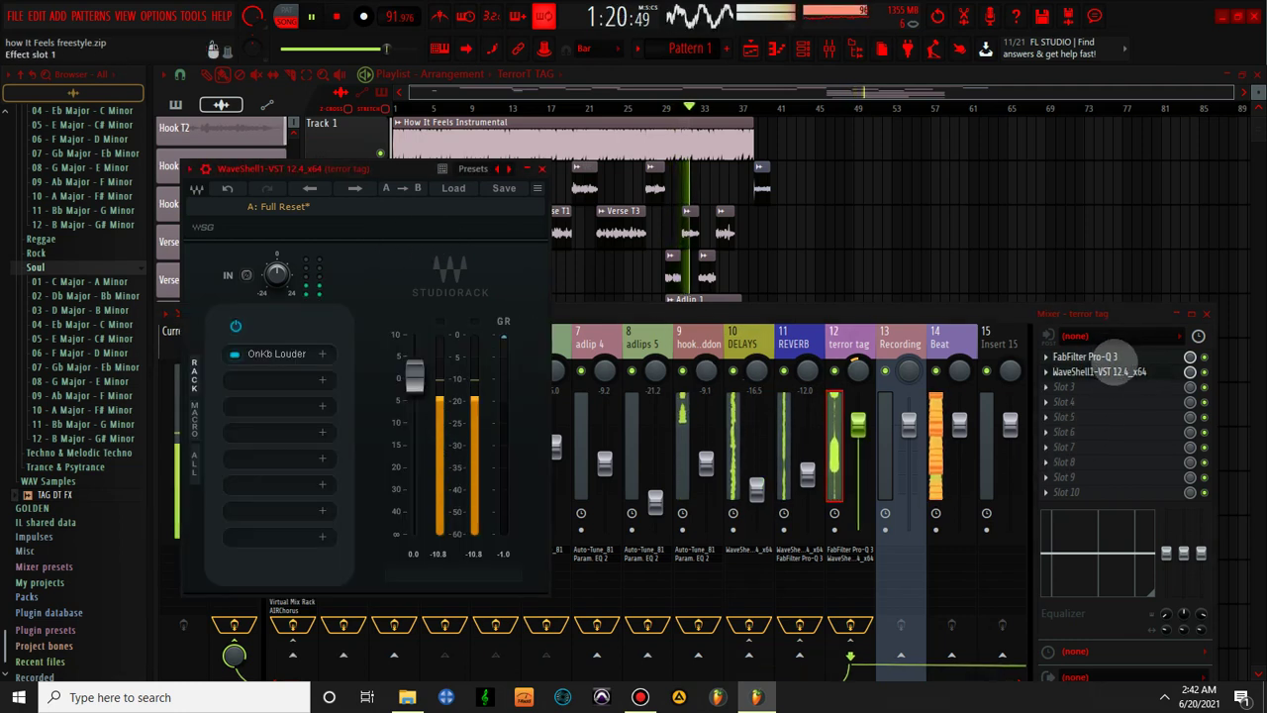
{"action": "left_click", "coordinate": [1097, 357]}
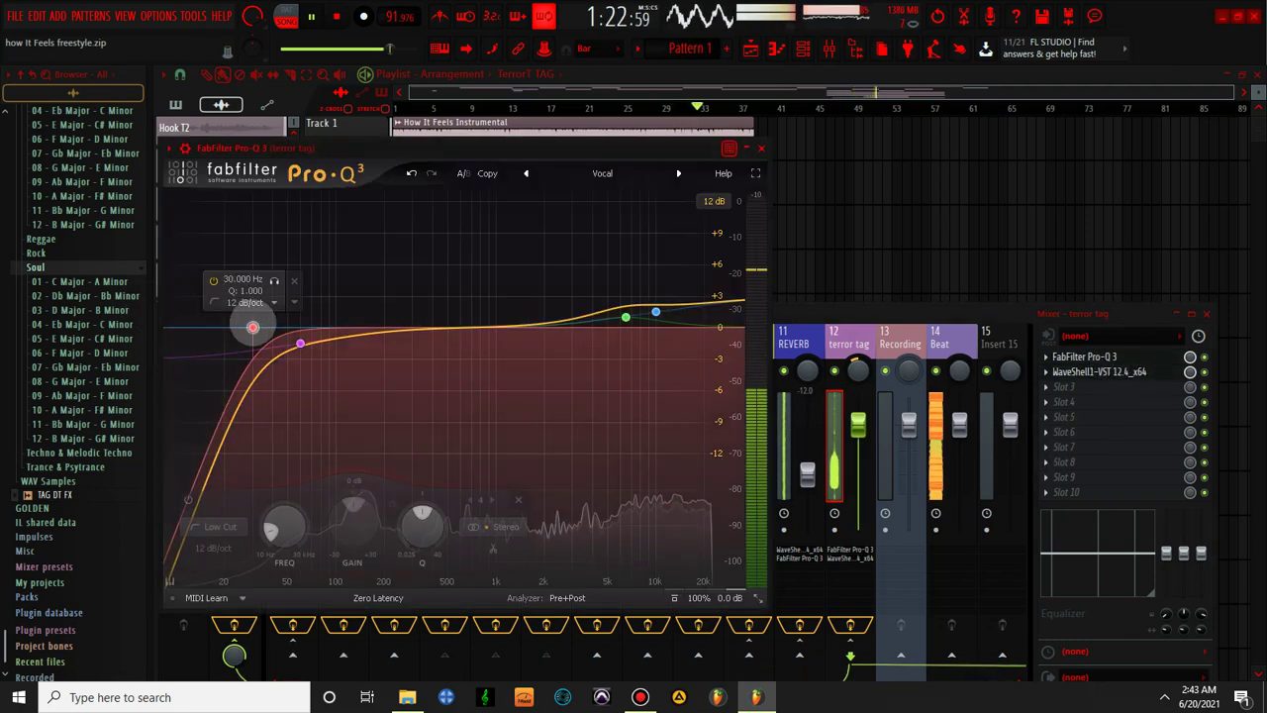
{"action": "left_click", "coordinate": [252, 327]}
{"action": "double_click", "coordinate": [284, 524]}
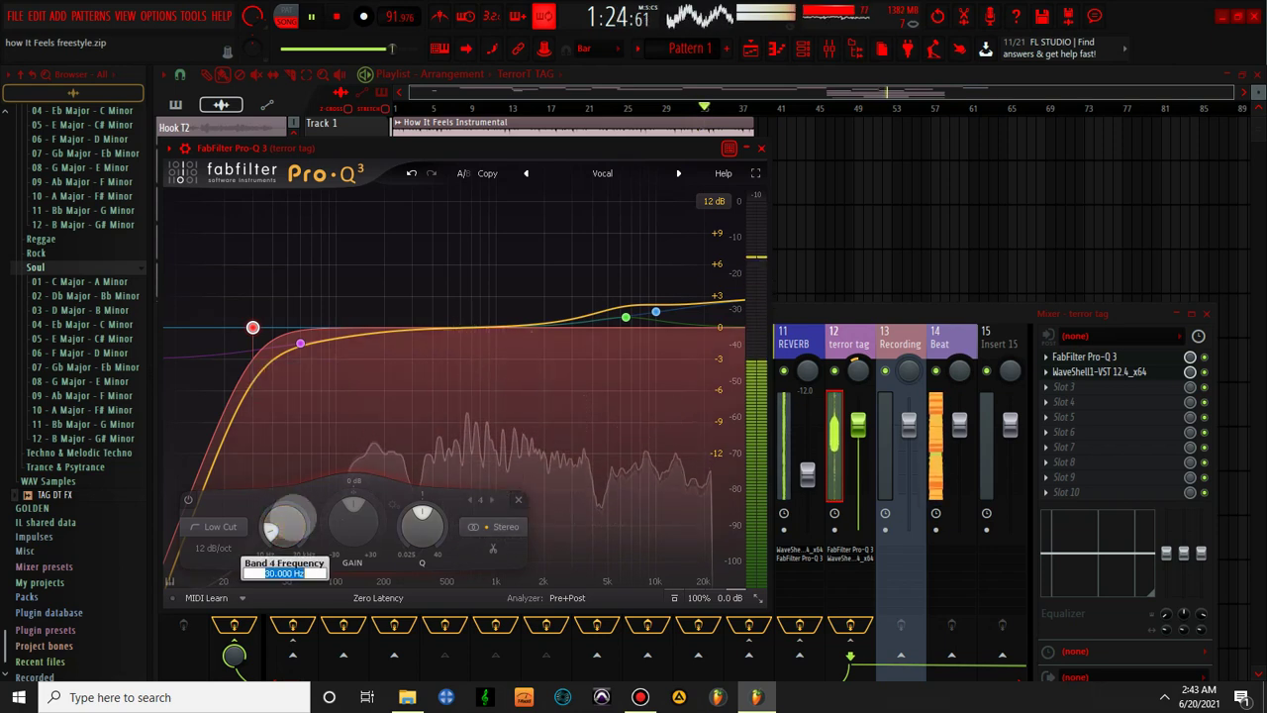
{"action": "type", "text": "100"}
{"action": "key", "text": "Return"}
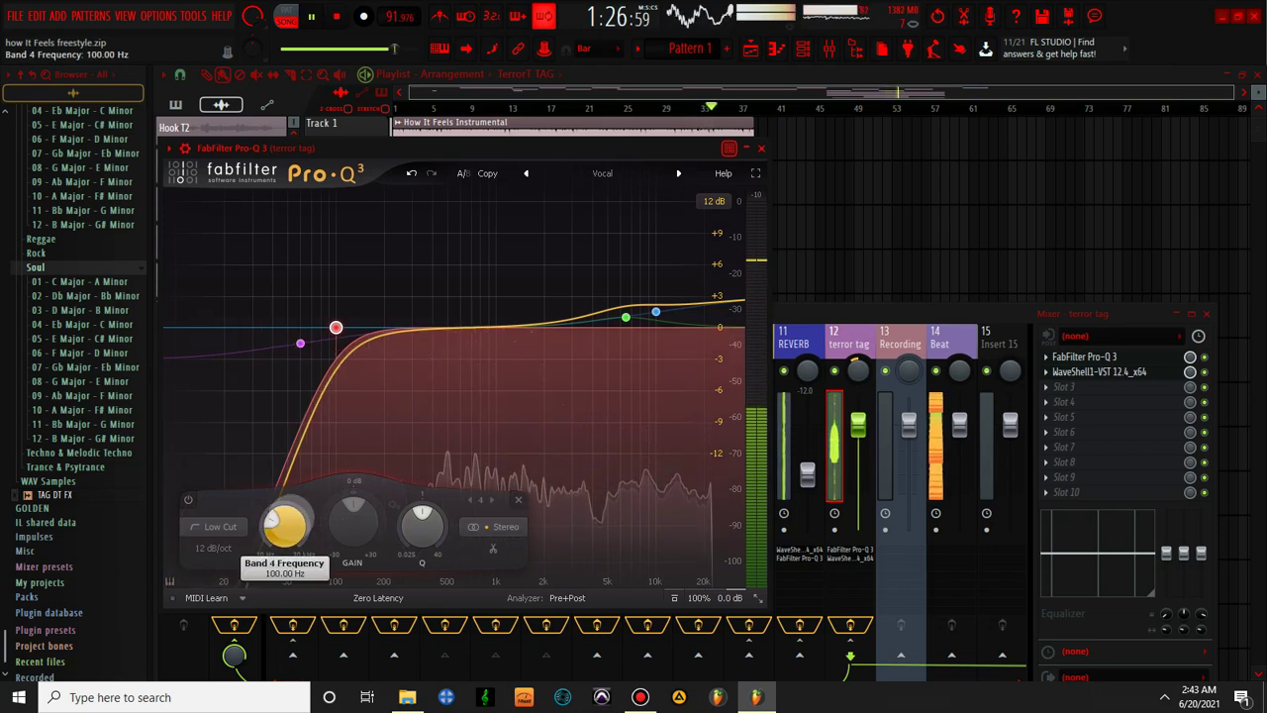
{"action": "left_click", "coordinate": [213, 547]}
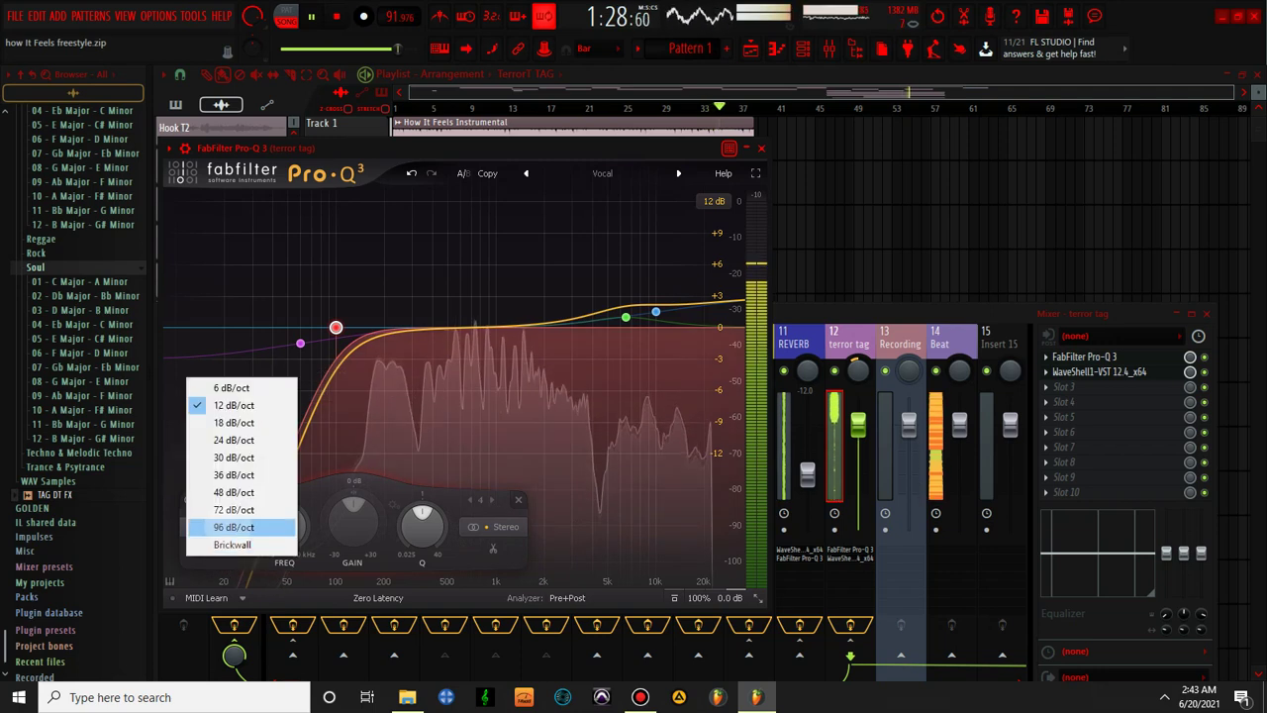
{"action": "left_click", "coordinate": [227, 489]}
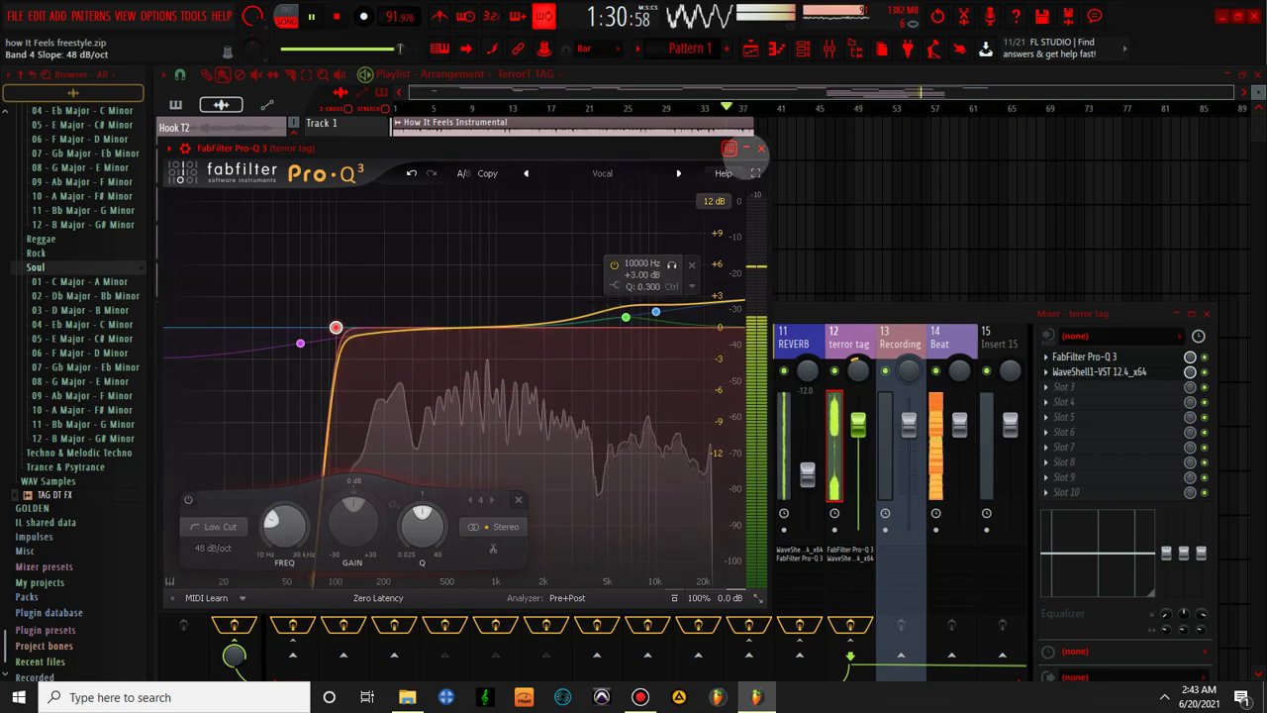
{"action": "left_click", "coordinate": [760, 148]}
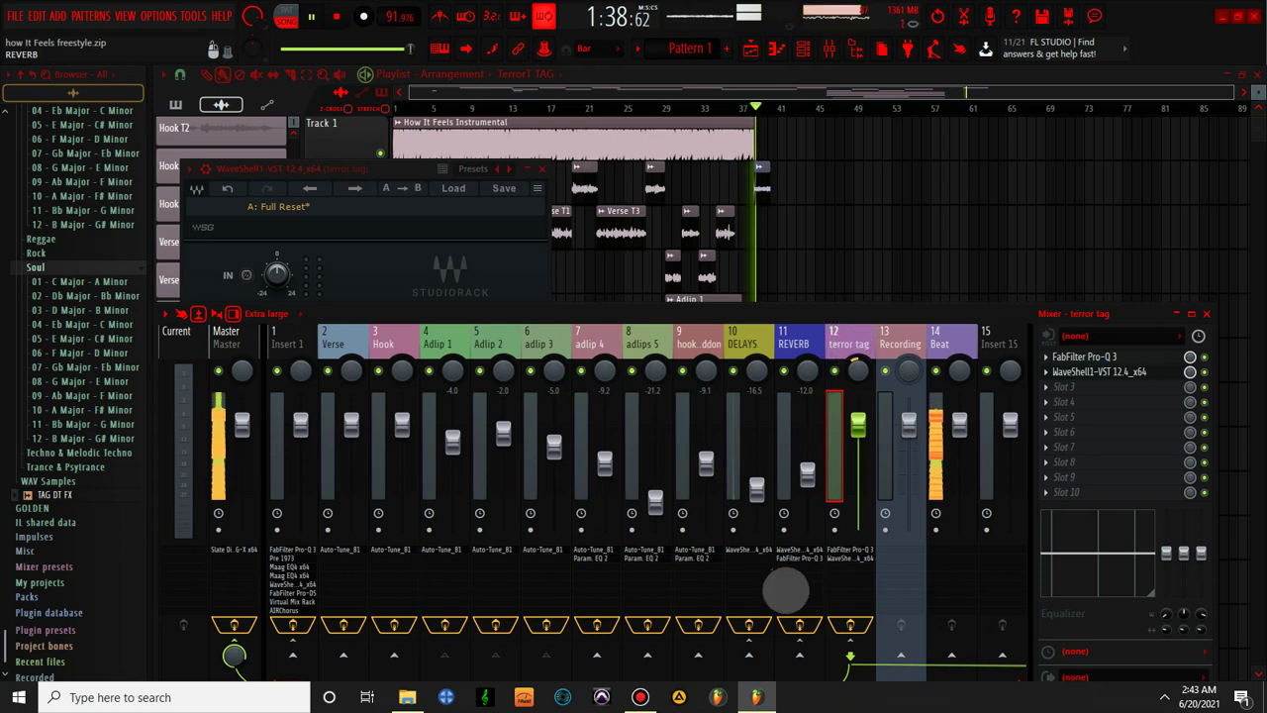
- Send the terror tag track to REVERB, save the project, and replay the song from the start
{"action": "right_click", "coordinate": [800, 655]}
{"action": "left_click", "coordinate": [856, 641]}
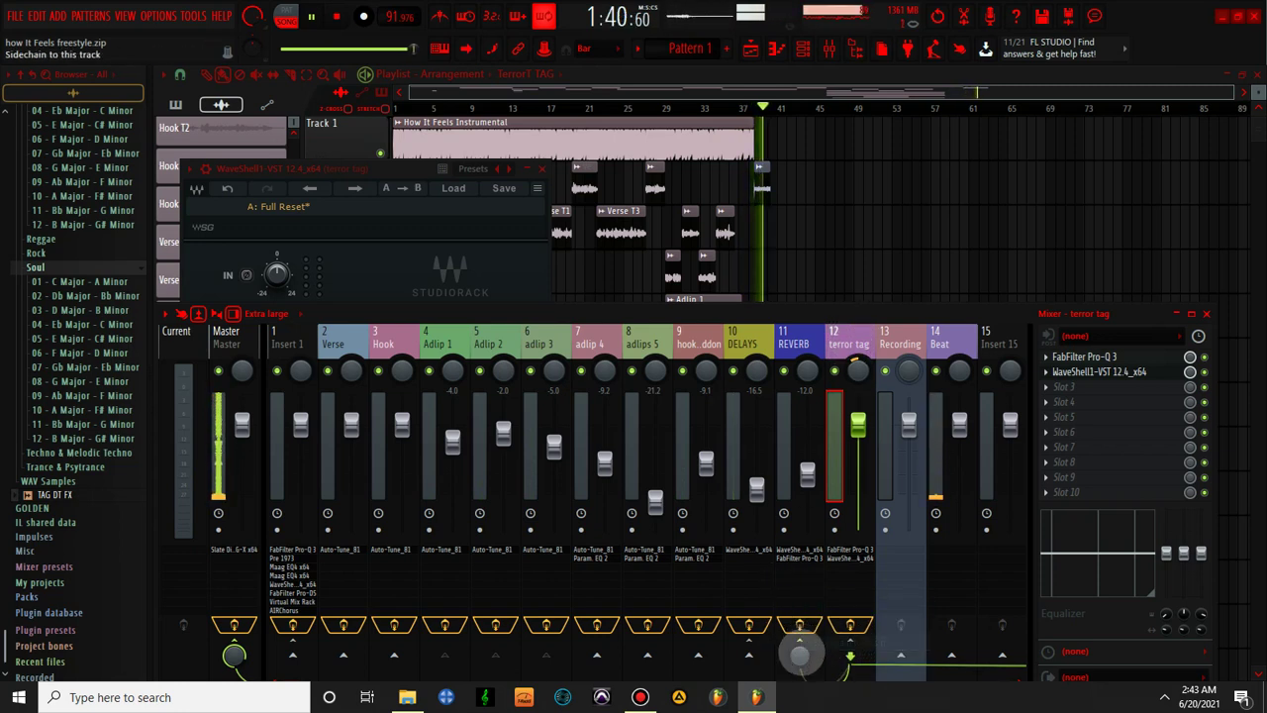
{"action": "right_click", "coordinate": [857, 428]}
{"action": "left_click", "coordinate": [837, 447]}
{"action": "key", "text": "ctrl+s"}
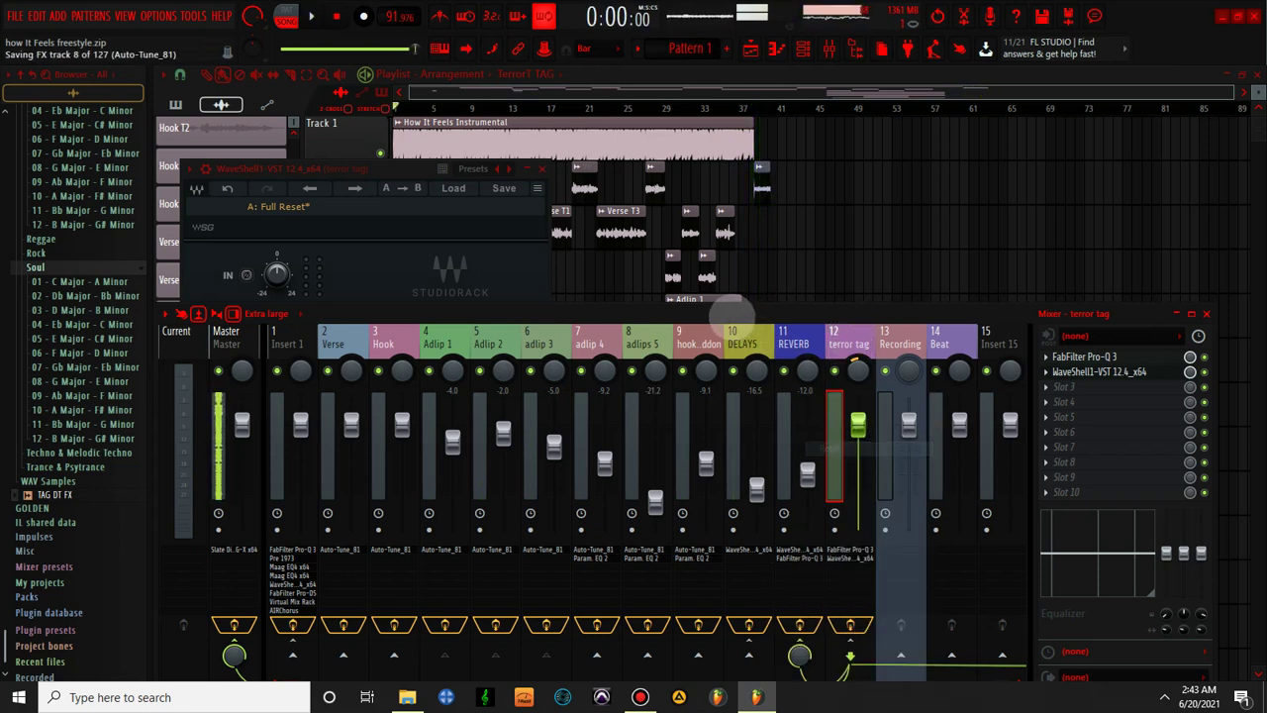
{"action": "key", "text": "space"}
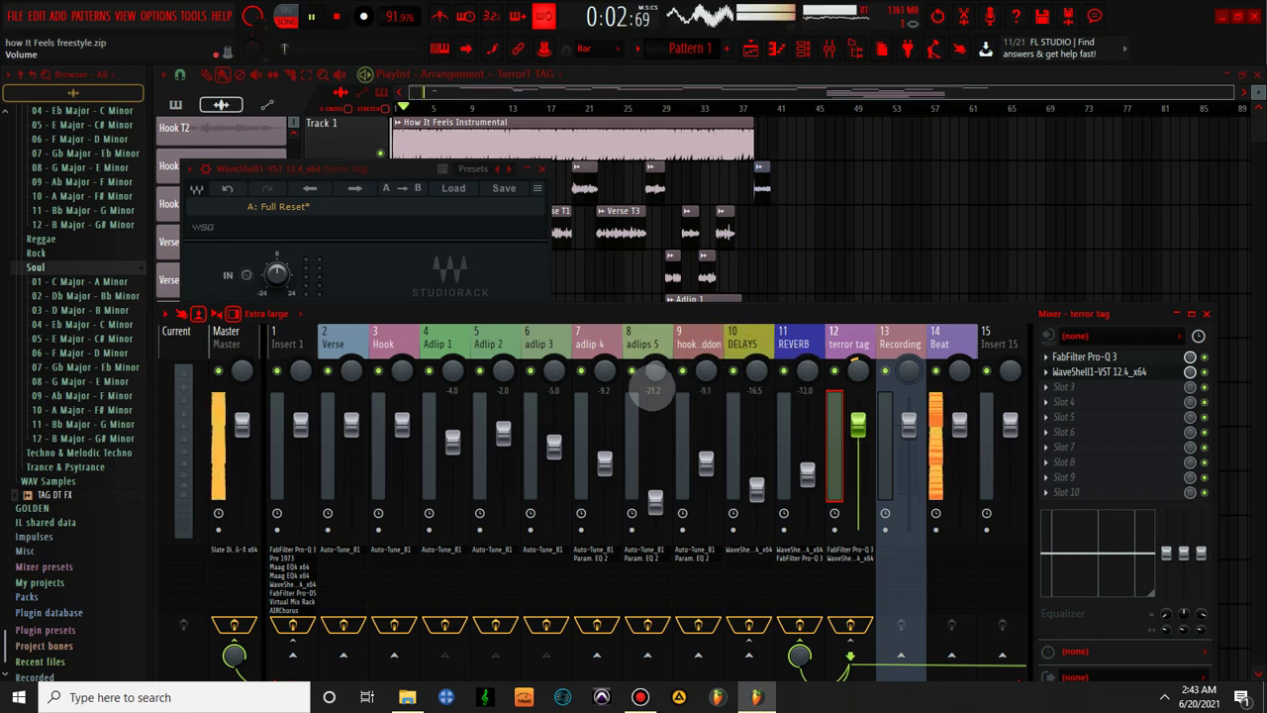
{"action": "left_click", "coordinate": [541, 168]}
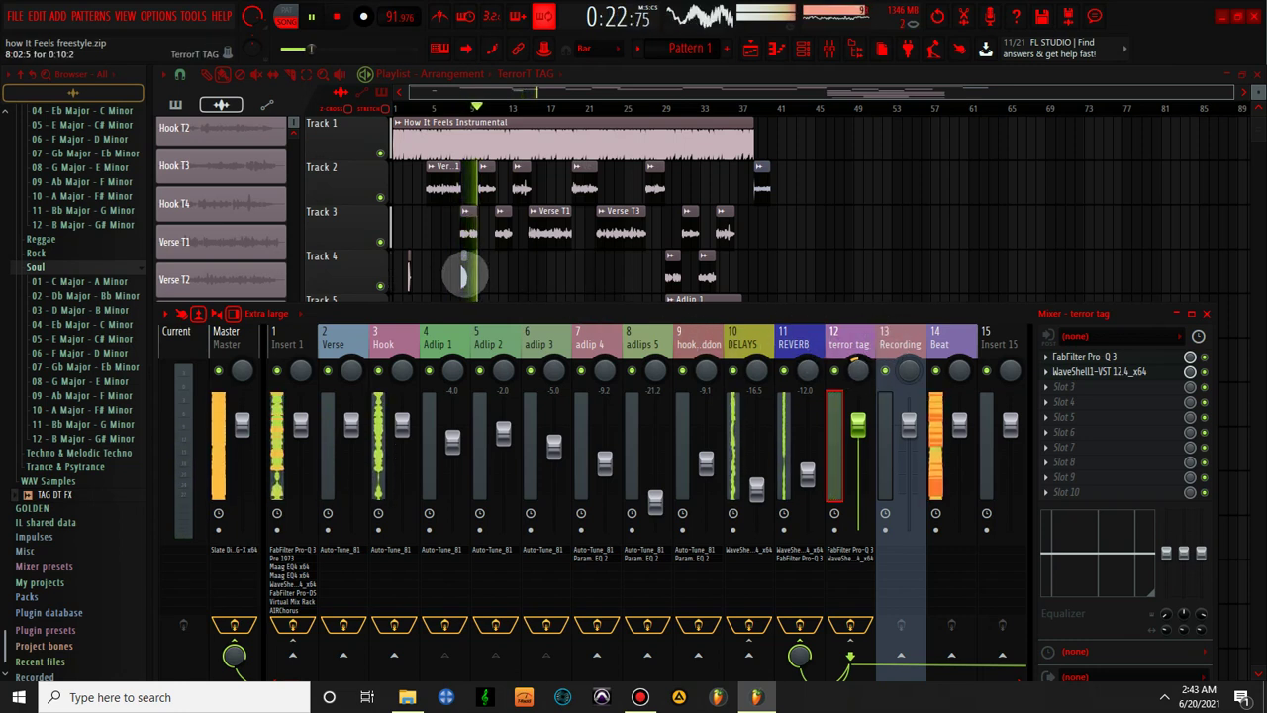
- Lower the TerrorT TAG sample's channel volume to 25% (-21.9 dB) and close its channel settings
{"action": "double_click", "coordinate": [461, 274]}
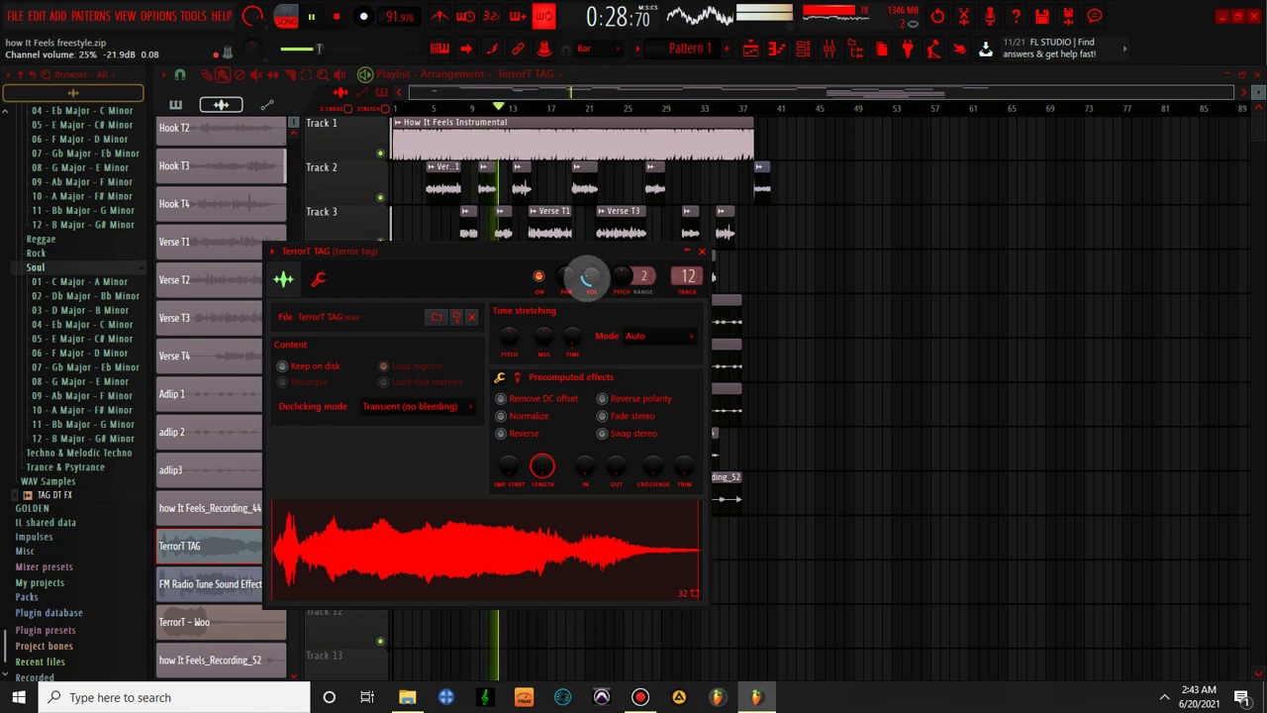
{"action": "left_click", "coordinate": [701, 252]}
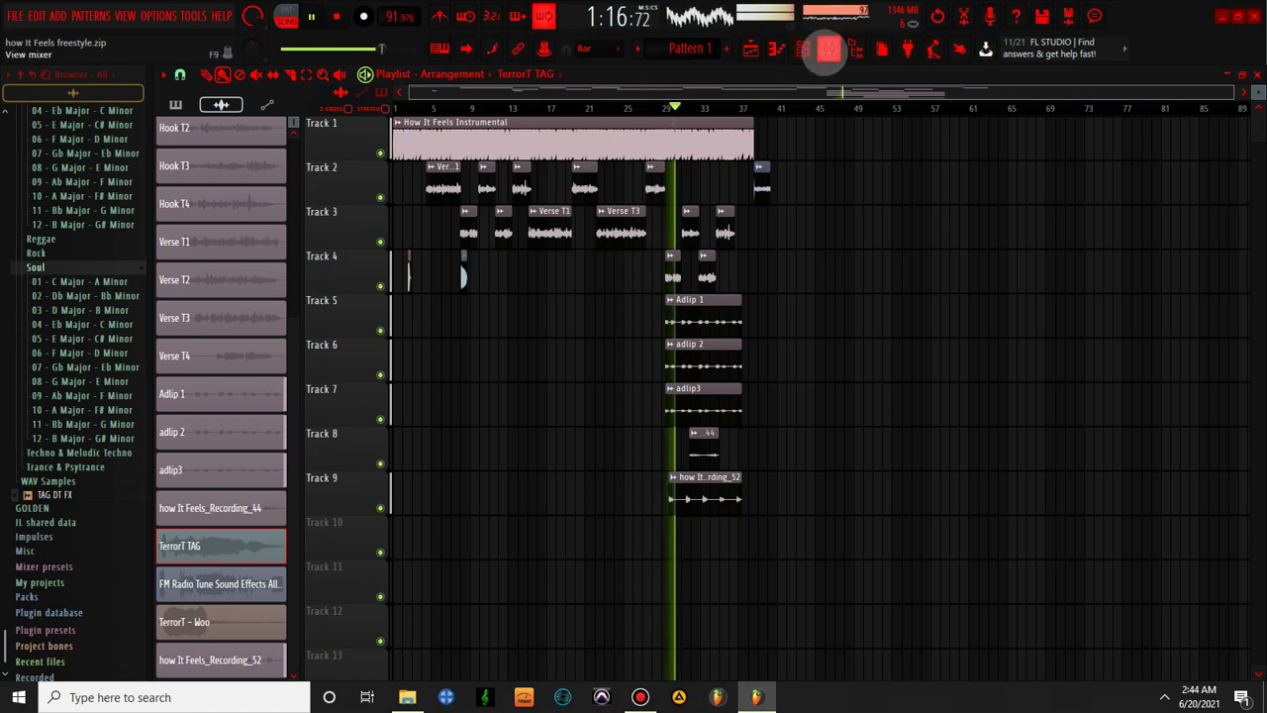
- Add the NS1 noise suppressor after OneKnob Louder in the terror tag track's StudioRack and set it to 10
{"action": "left_click", "coordinate": [829, 49]}
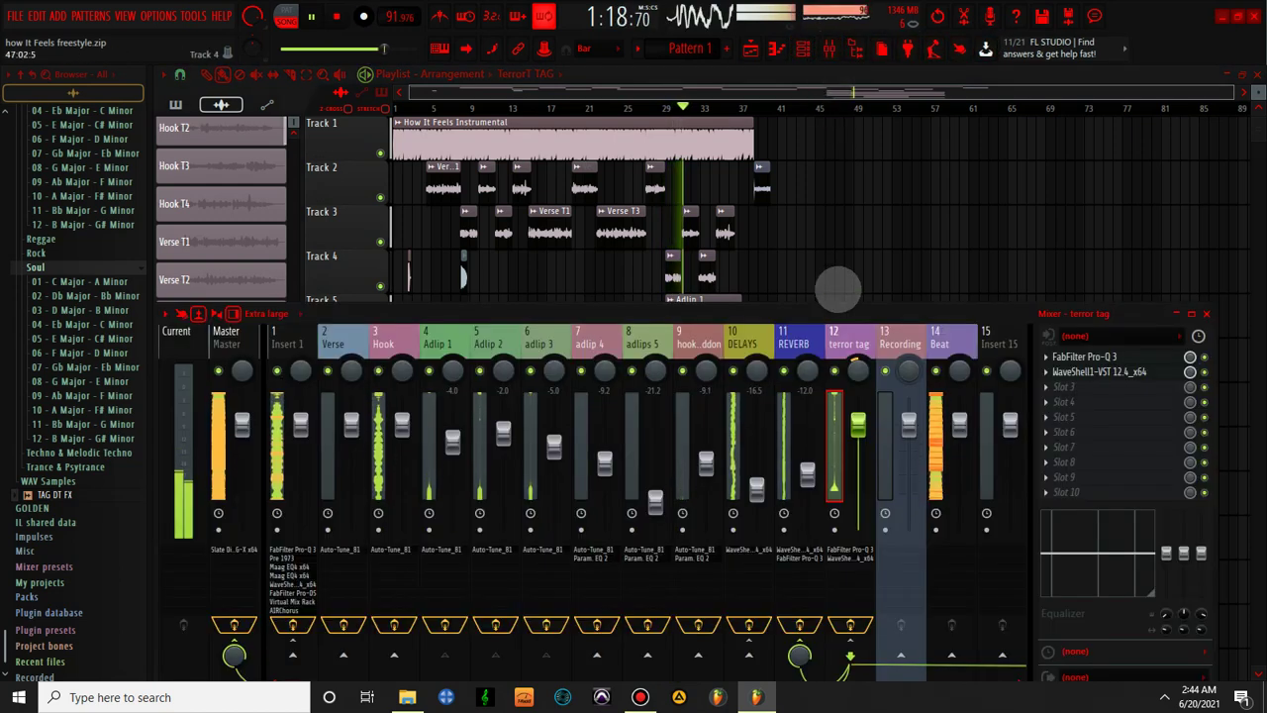
{"action": "left_click_drag", "start_coordinate": [837, 309], "coordinate": [847, 211]}
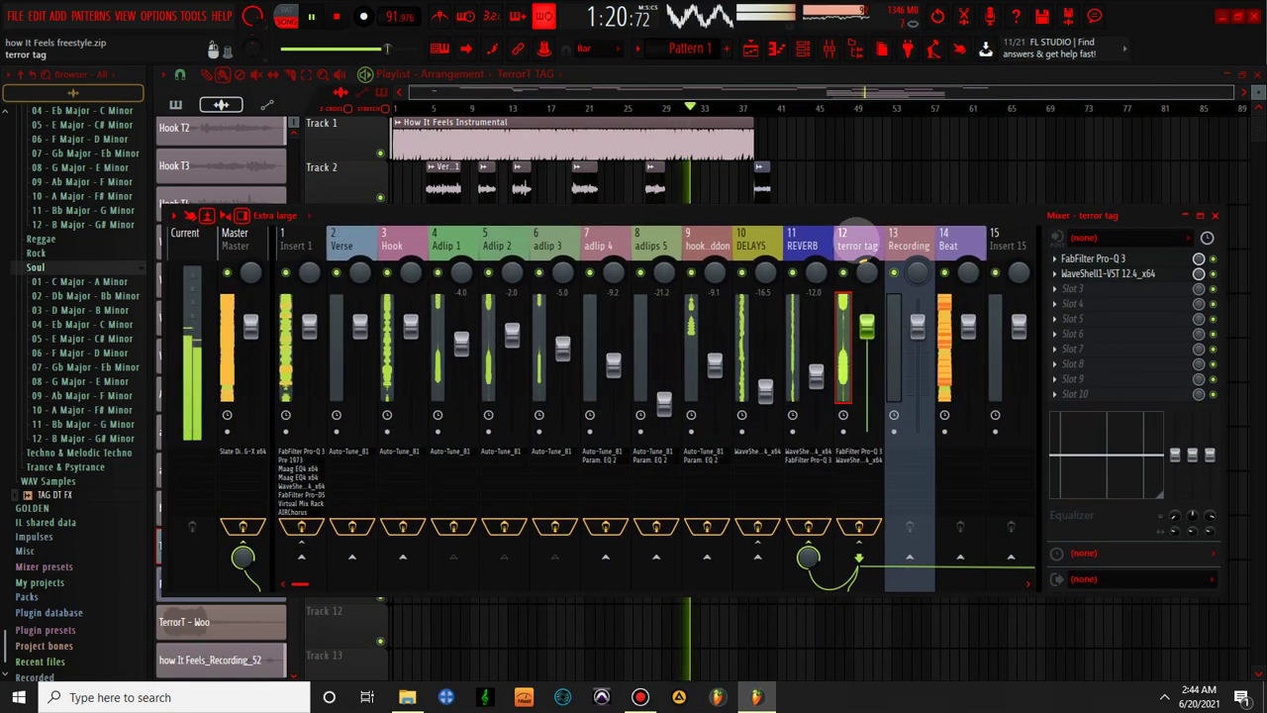
{"action": "left_click", "coordinate": [1151, 274]}
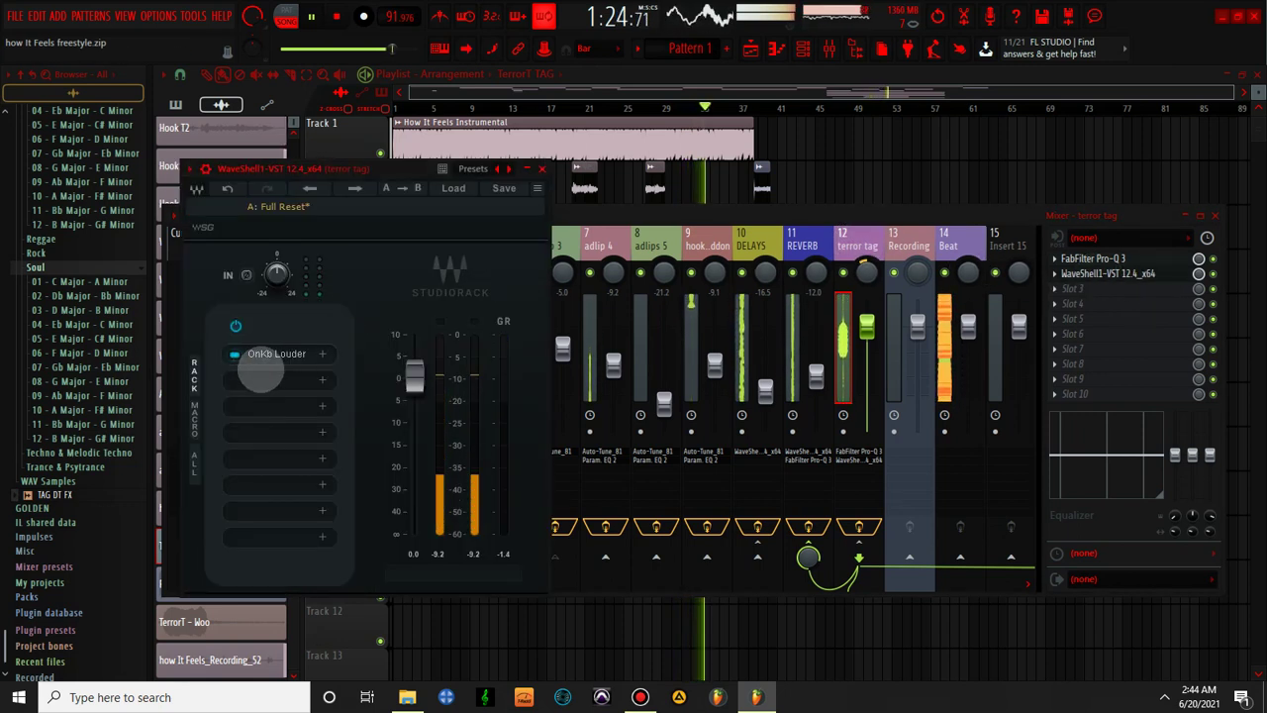
{"action": "left_click", "coordinate": [256, 381]}
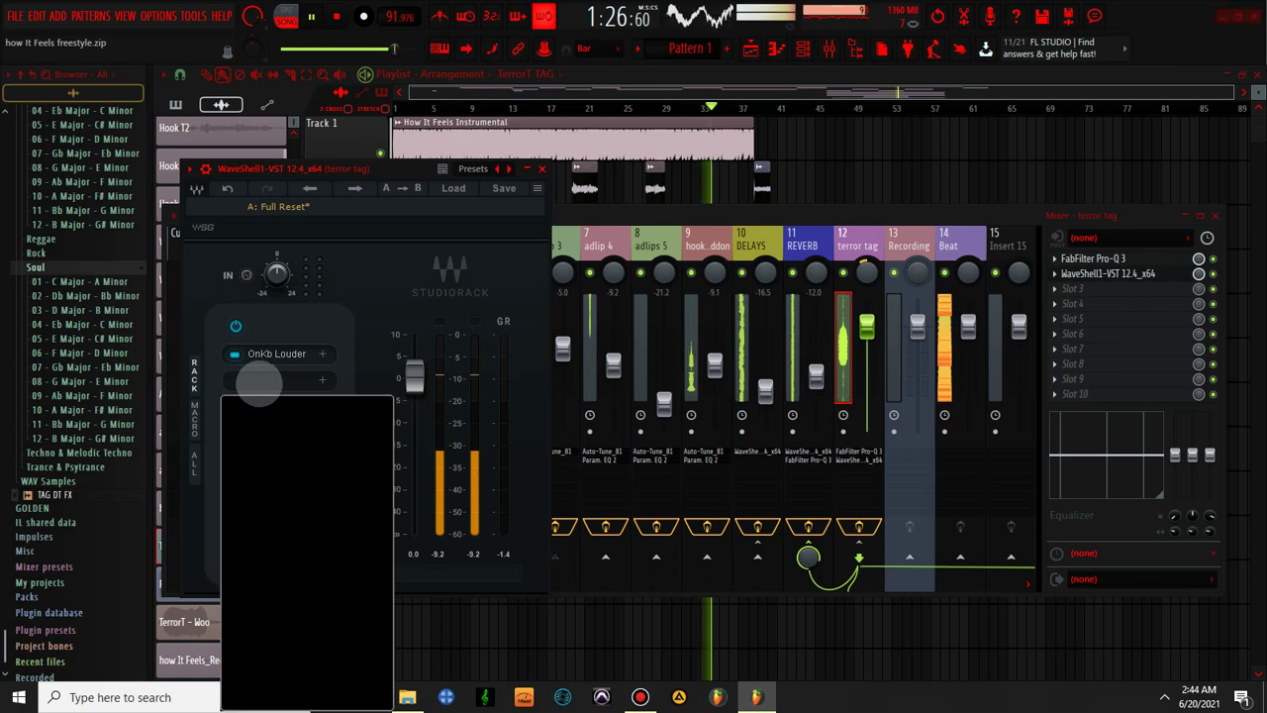
{"action": "type", "text": "NS1"}
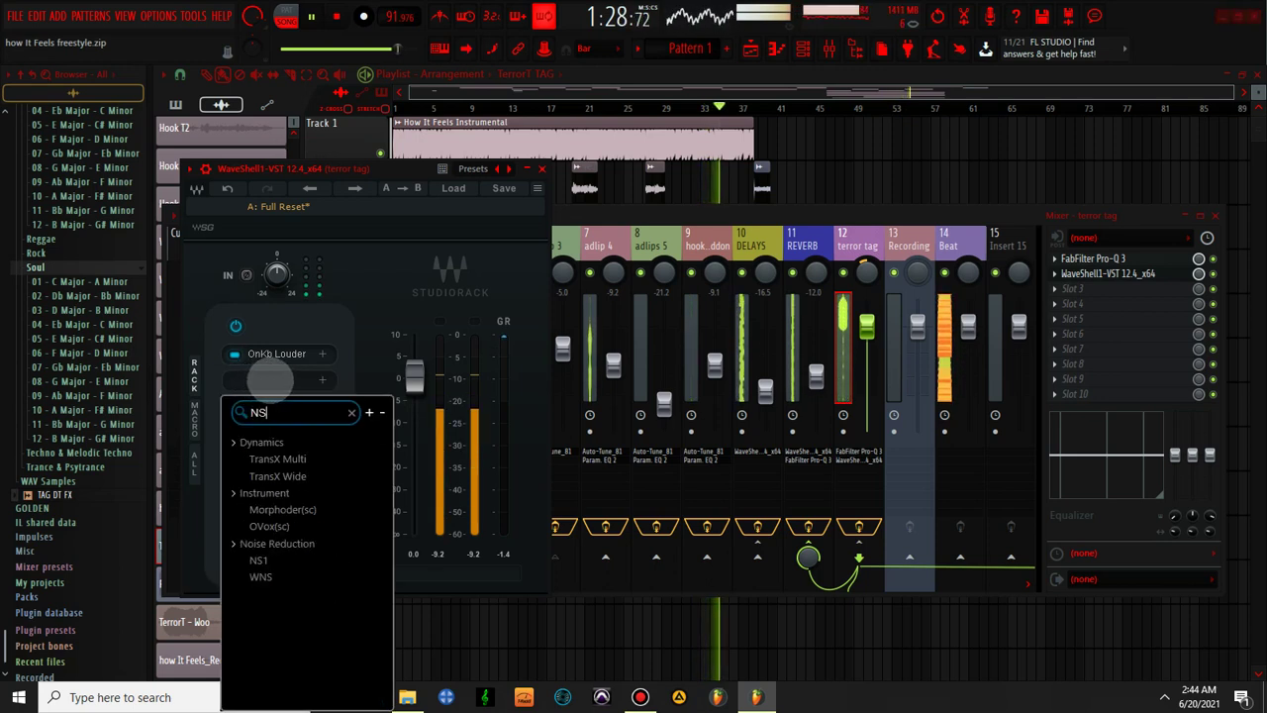
{"action": "left_click", "coordinate": [297, 458]}
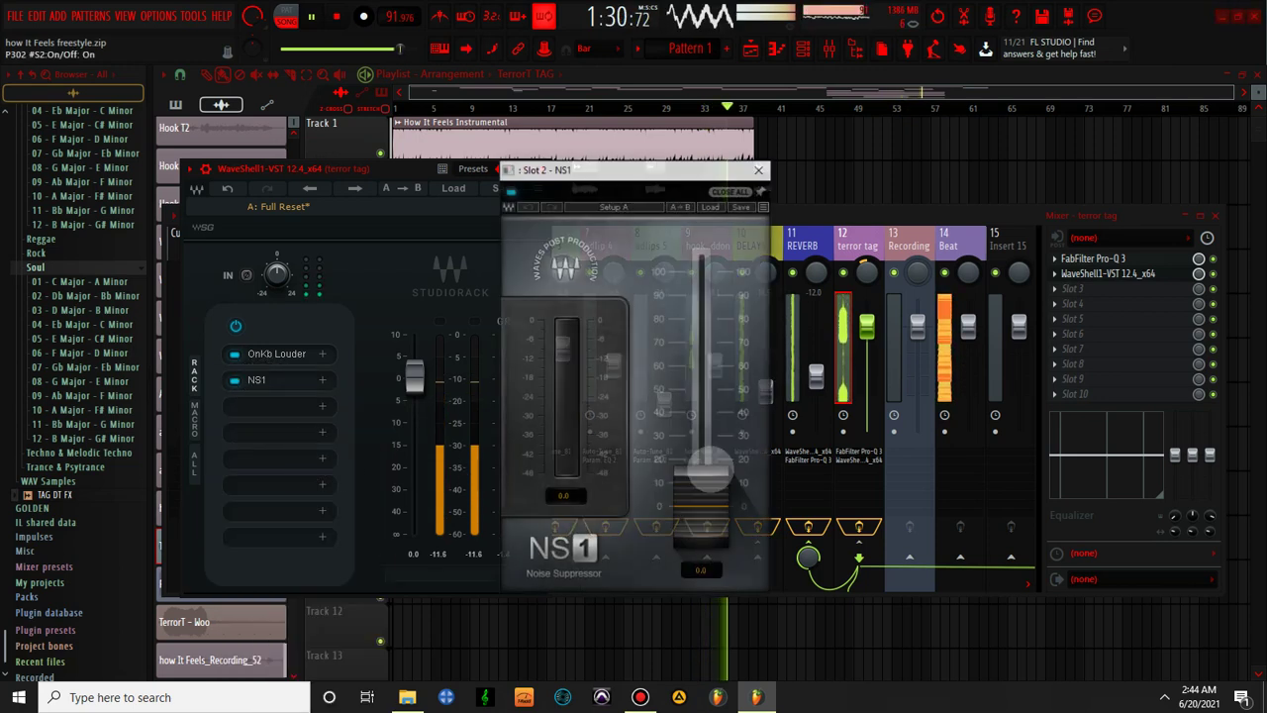
{"action": "left_click", "coordinate": [700, 530]}
{"action": "type", "text": "10"}
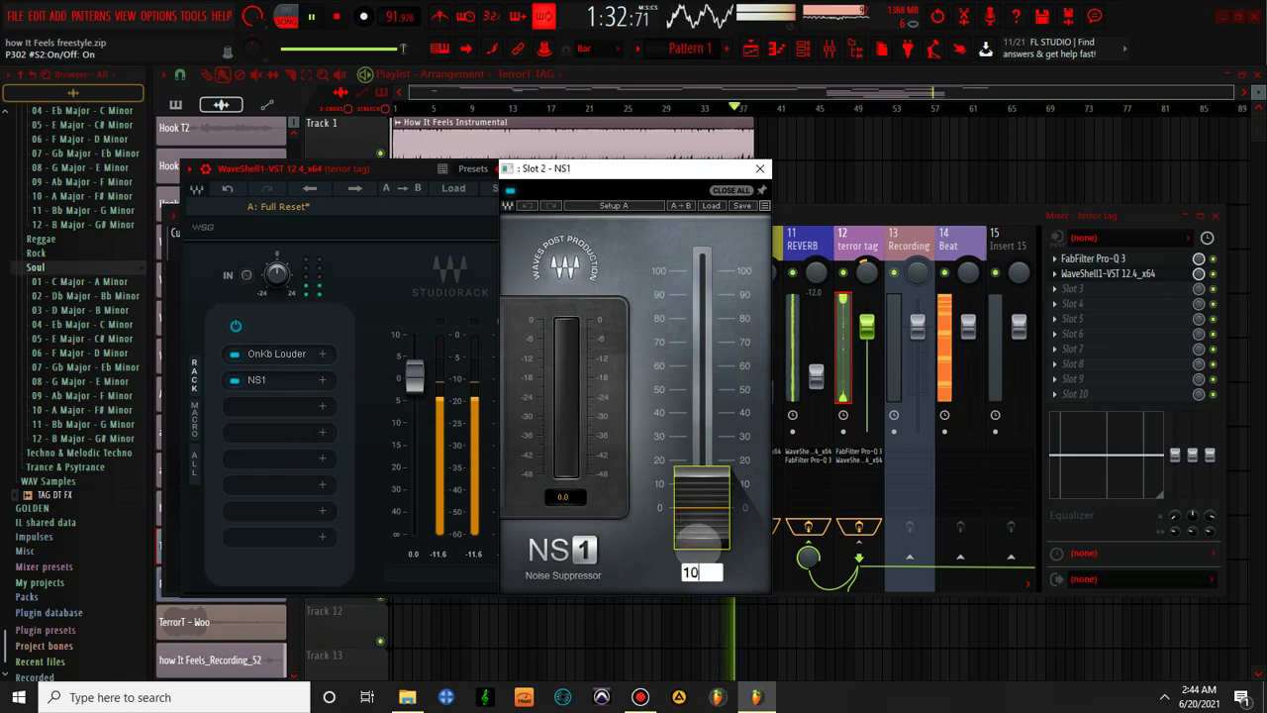
{"action": "key", "text": "Return"}
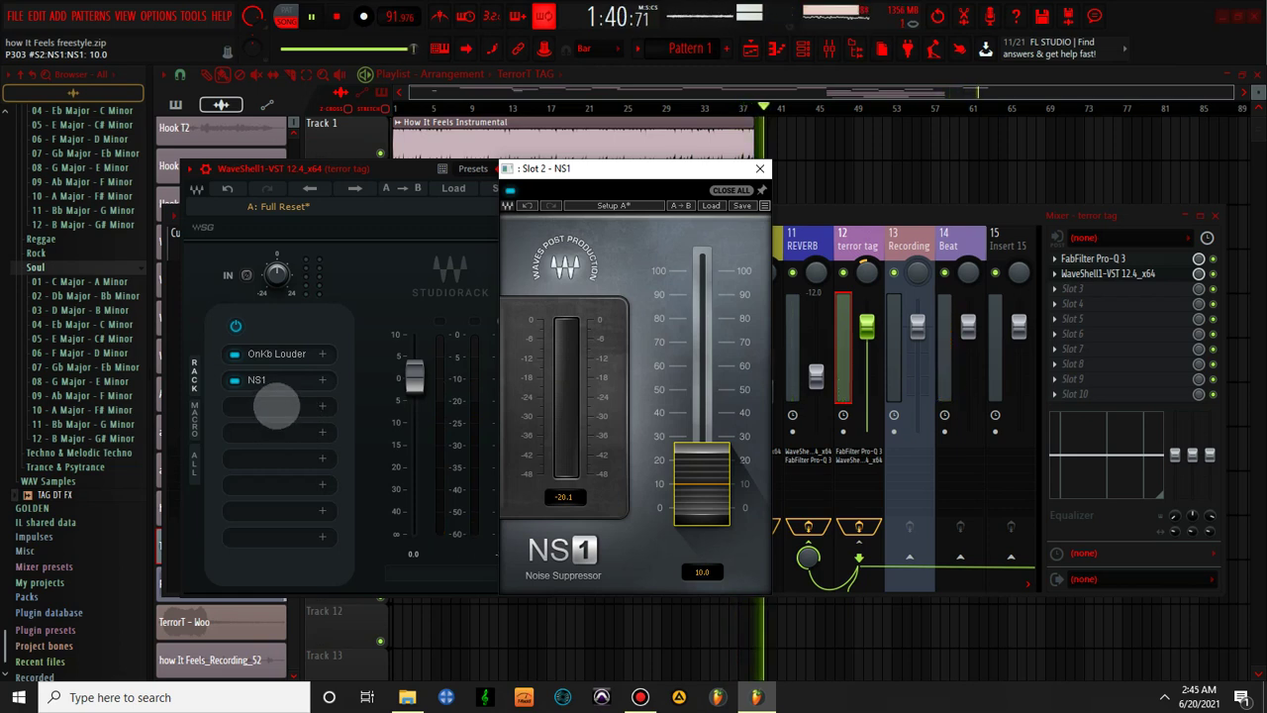
- Add PuigTec EQP1A after NS1 in the terror tag rack, with high frequency at 10 KCS and high boost at 2.0
{"action": "left_click", "coordinate": [276, 405]}
{"action": "type", "text": "PUI"}
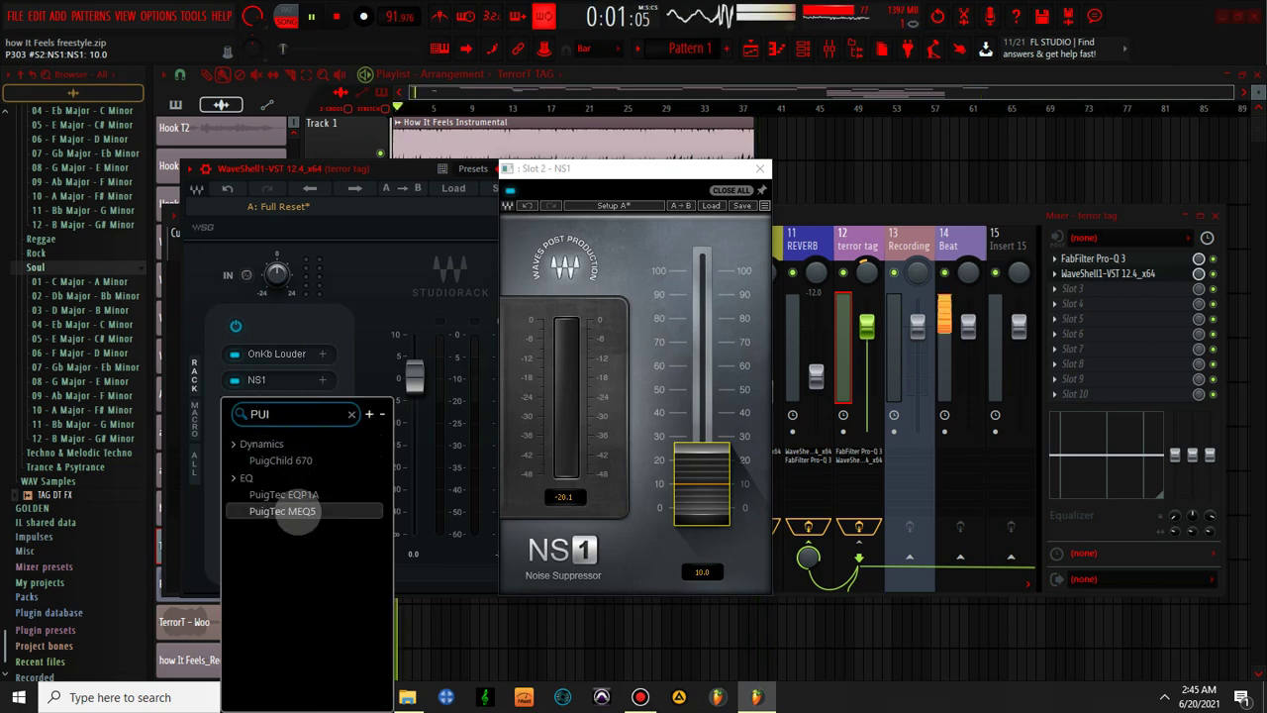
{"action": "left_click", "coordinate": [297, 494]}
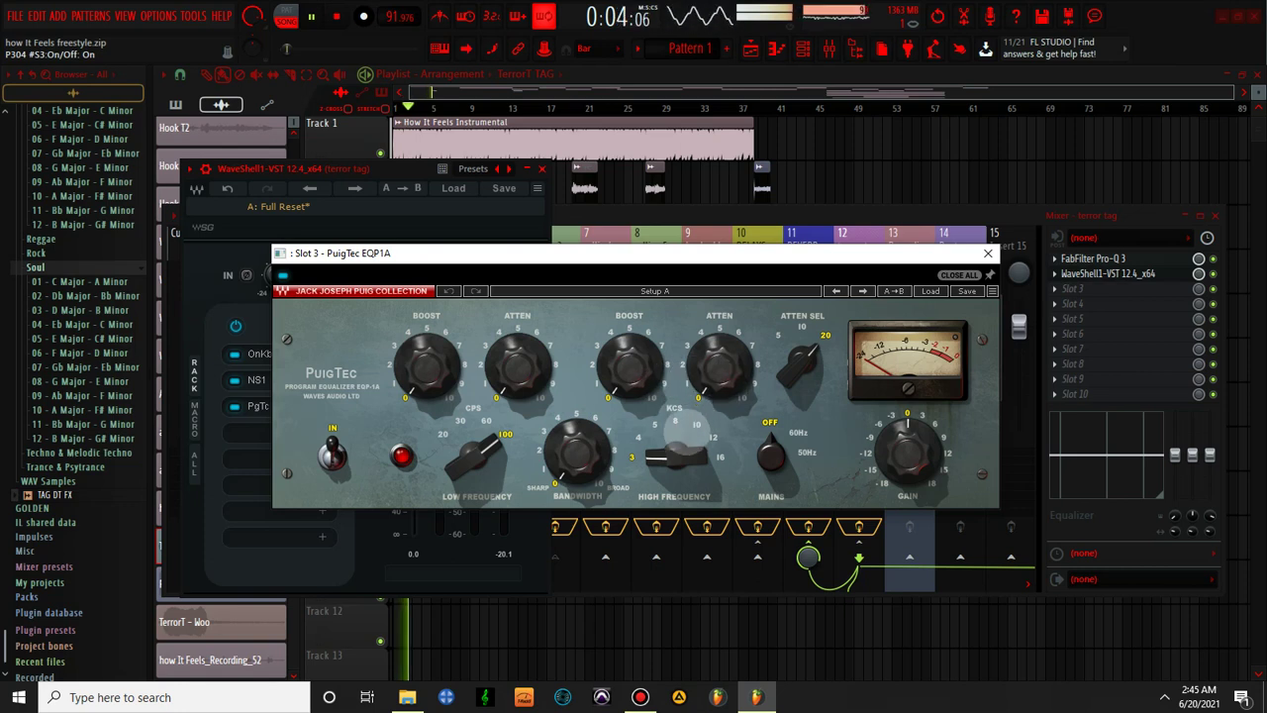
{"action": "left_click", "coordinate": [675, 453]}
{"action": "left_click", "coordinate": [675, 453]}
{"action": "left_click_drag", "start_coordinate": [630, 367], "coordinate": [630, 349]}
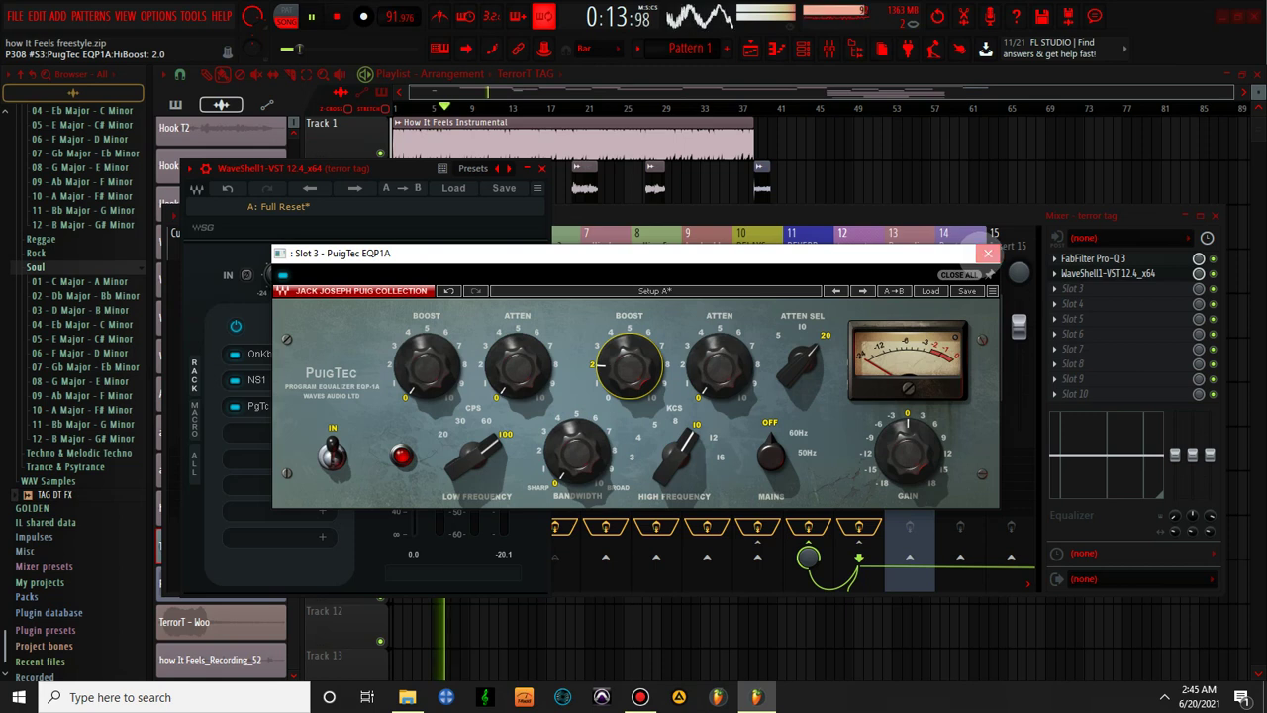
{"action": "left_click", "coordinate": [987, 253]}
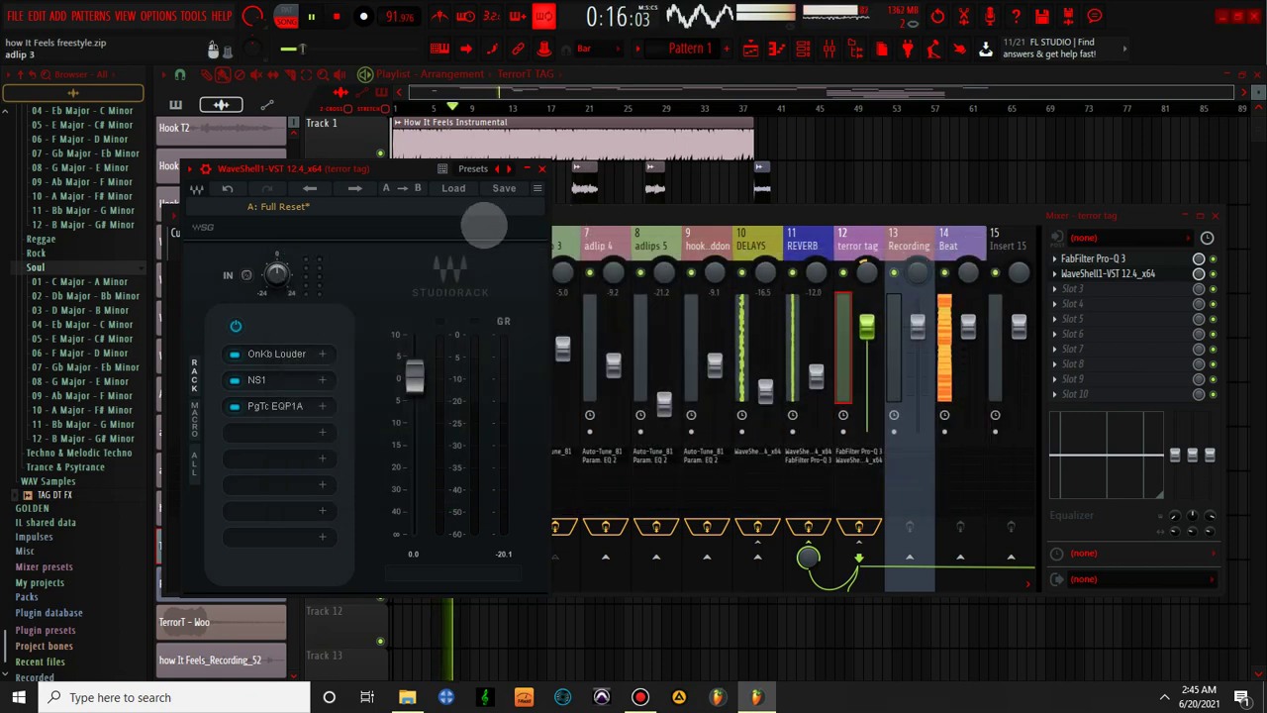
{"action": "left_click", "coordinate": [542, 169]}
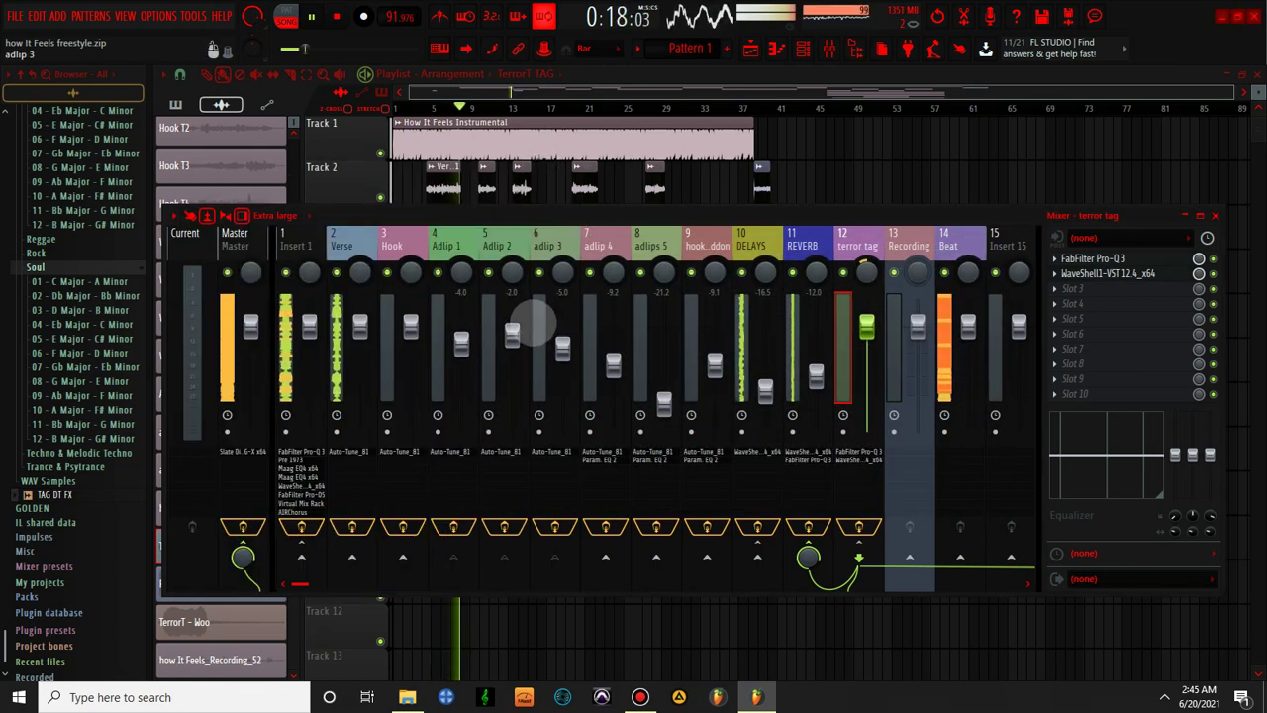
- Find Notepad through the Windows search and launch it
{"action": "left_click_drag", "start_coordinate": [209, 659], "coordinate": [305, 313]}
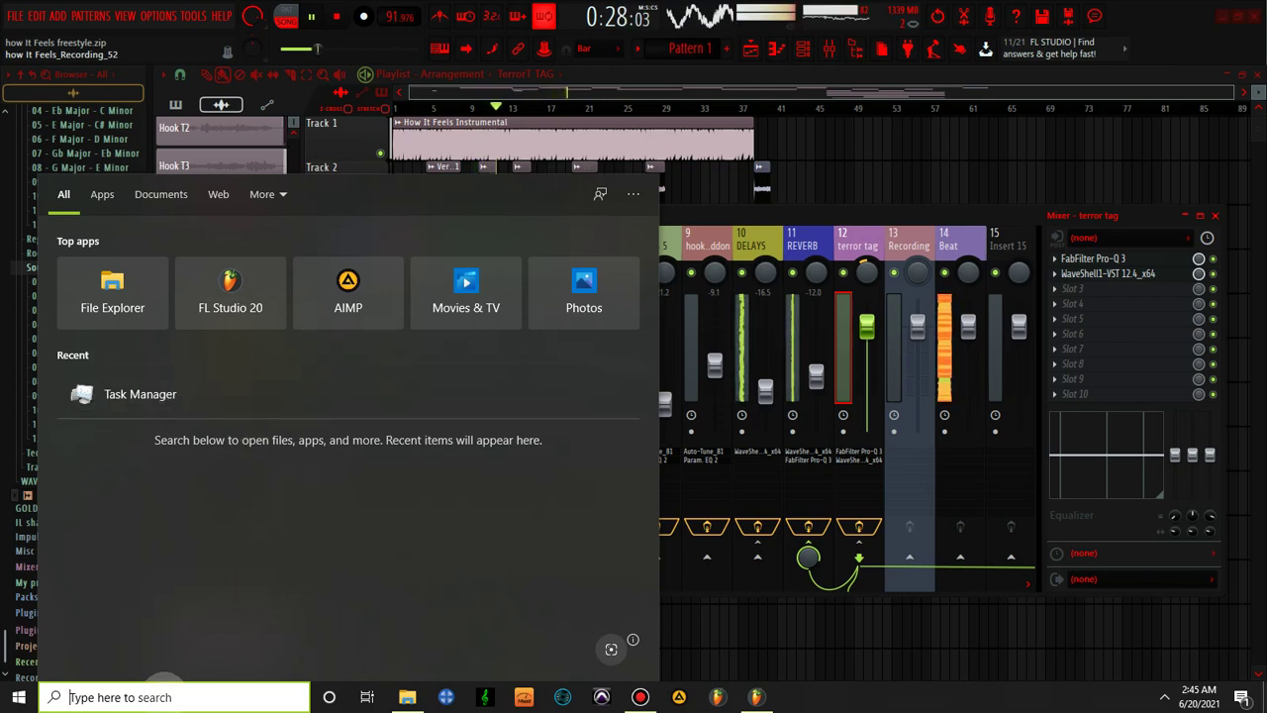
{"action": "type", "text": "NO"}
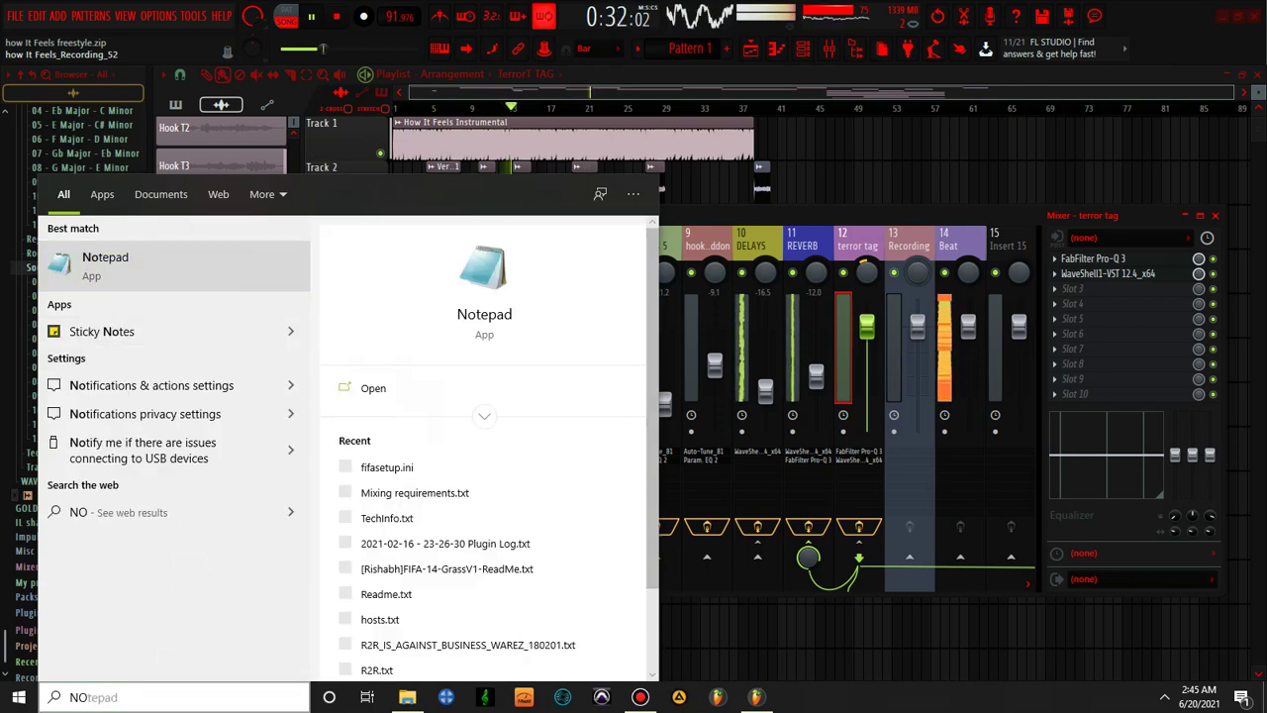
{"action": "left_click", "coordinate": [414, 388]}
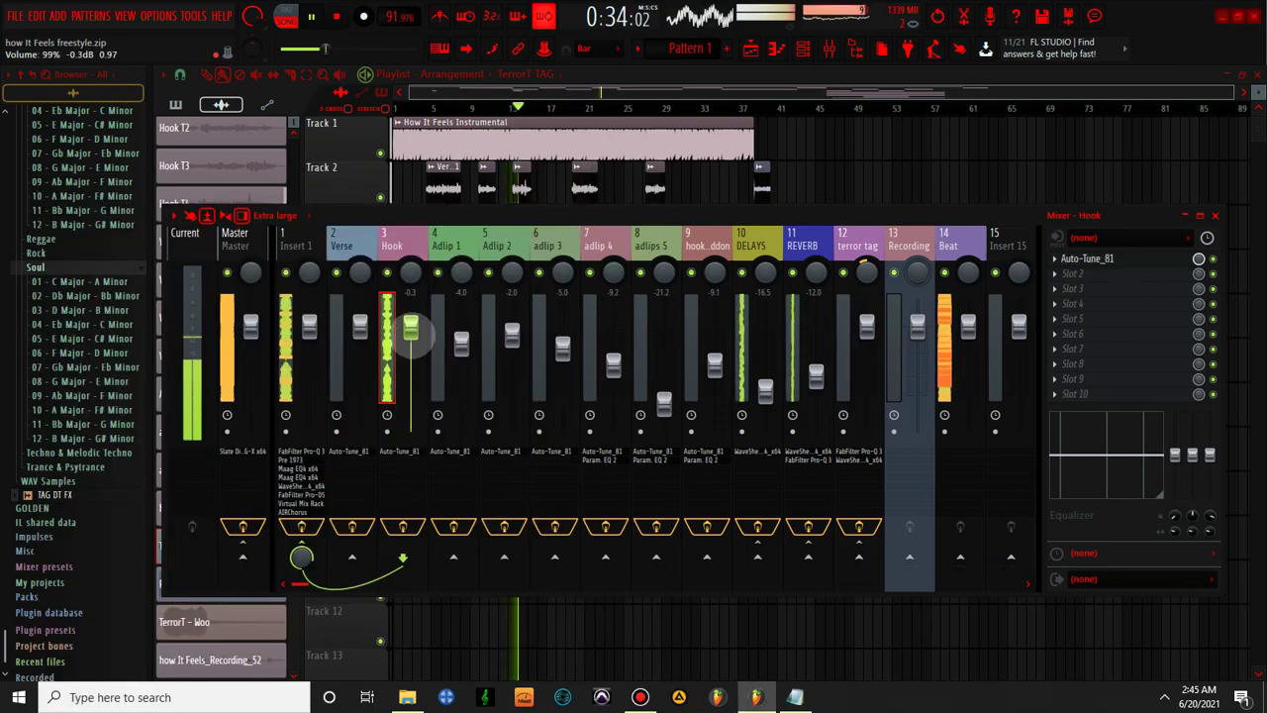
- Reset the Hook track's volume fader to its default level
{"action": "right_click", "coordinate": [410, 328]}
{"action": "left_click", "coordinate": [437, 339]}
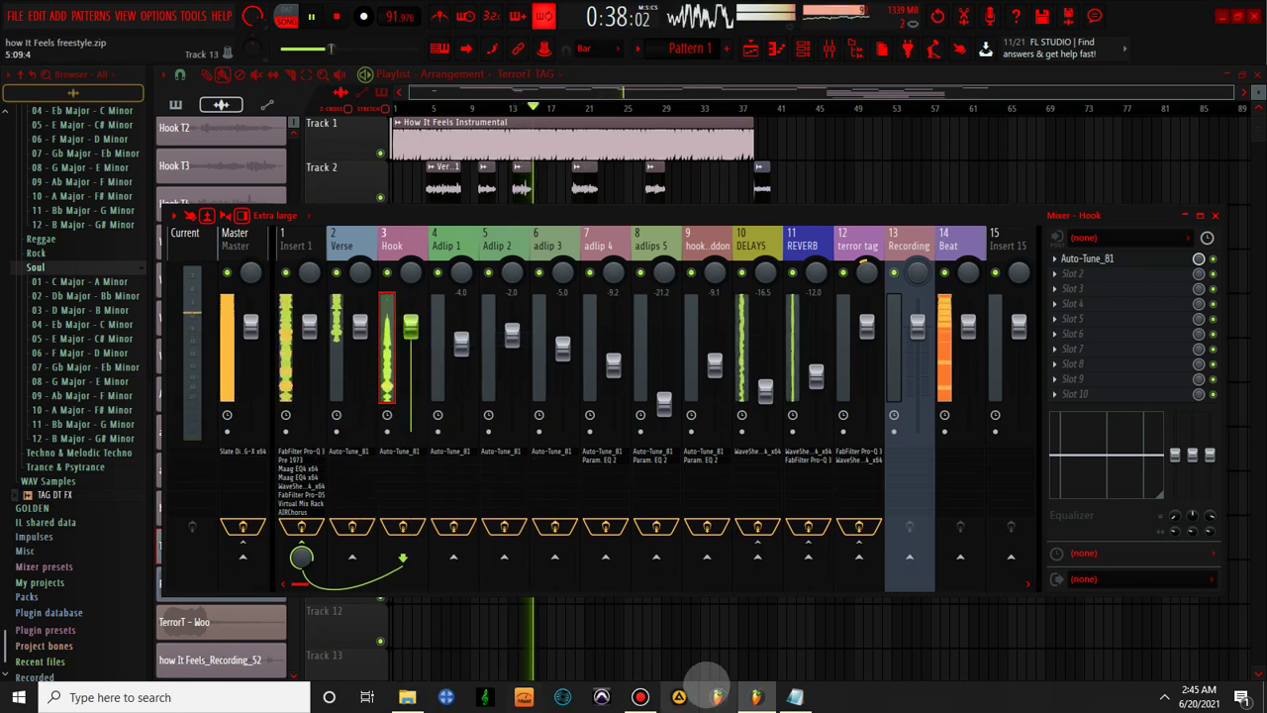
- Switch to Notepad, write THANKS 4 WATCHING in the blank note, and enlarge the text display to 440%
{"action": "left_click", "coordinate": [794, 697]}
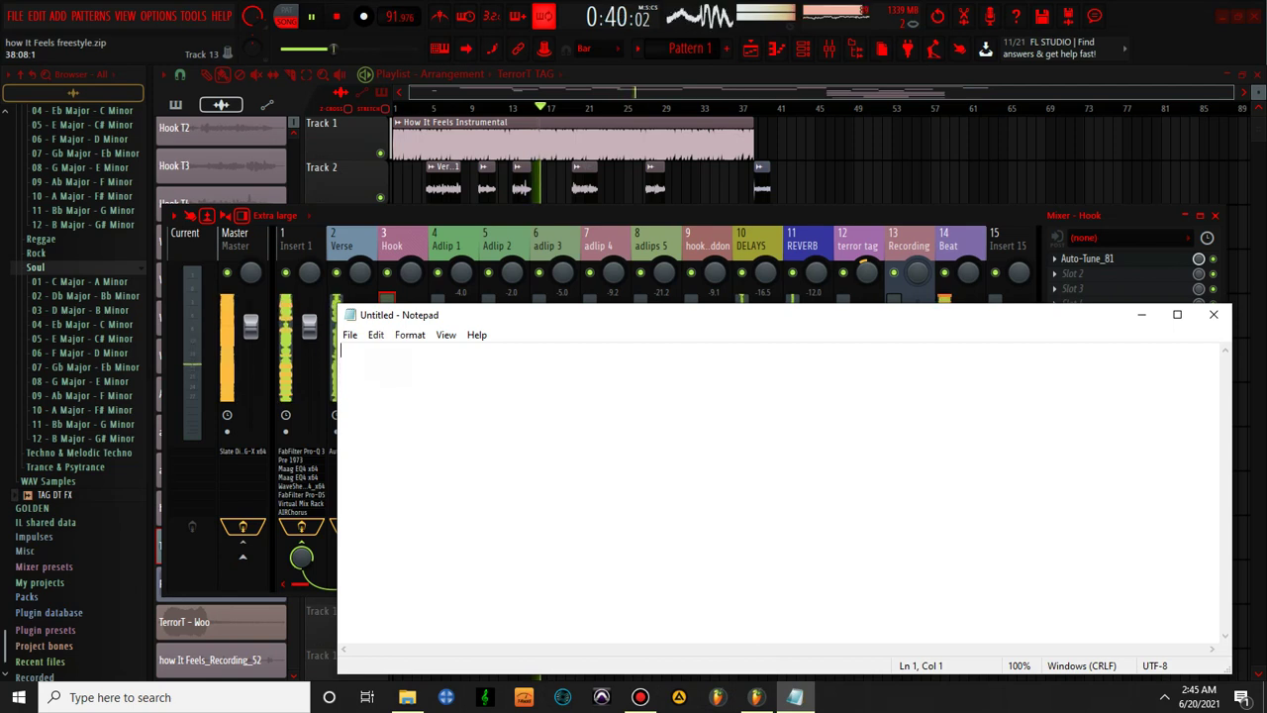
{"action": "type", "text": "THANKS 4 WATCHING"}
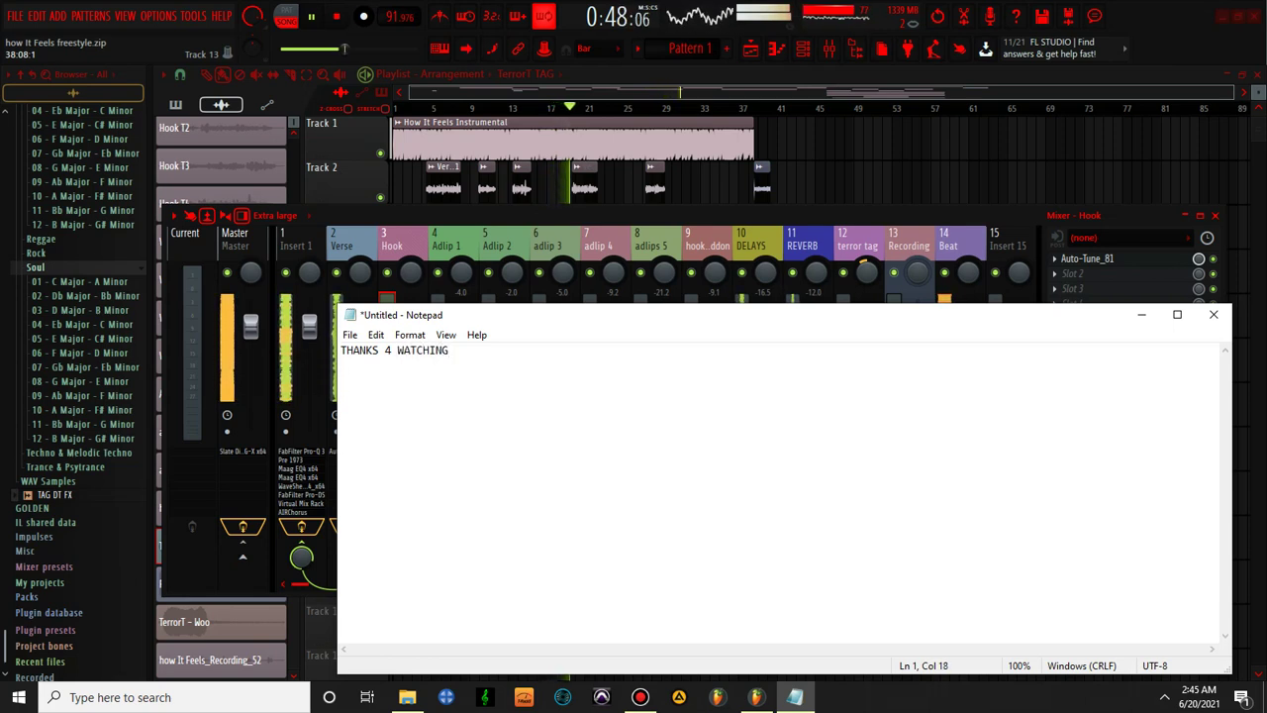
{"action": "key", "text": "ctrl+plus"}
{"action": "key", "text": "ctrl+plus"}
{"action": "key", "text": "ctrl+plus"}
{"action": "key", "text": "ctrl+plus"}
{"action": "key", "text": "ctrl+plus"}
{"action": "key", "text": "ctrl+plus"}
{"action": "key", "text": "ctrl+plus"}
{"action": "key", "text": "ctrl+plus"}
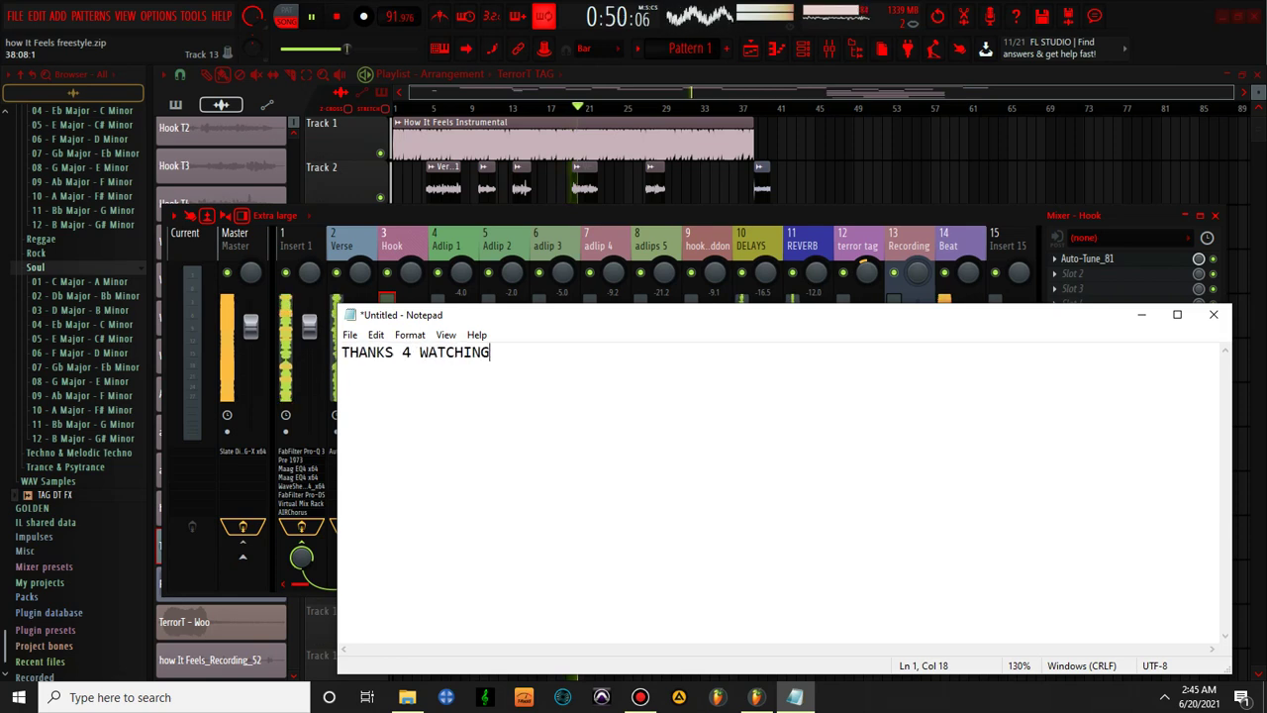
{"action": "key", "text": "ctrl+plus"}
{"action": "key", "text": "ctrl+plus"}
{"action": "key", "text": "ctrl+plus"}
{"action": "key", "text": "ctrl+plus"}
{"action": "key", "text": "ctrl+plus"}
{"action": "key", "text": "ctrl+plus"}
{"action": "key", "text": "ctrl+plus"}
{"action": "key", "text": "ctrl+plus"}
{"action": "key", "text": "ctrl+plus"}
{"action": "key", "text": "ctrl+plus"}
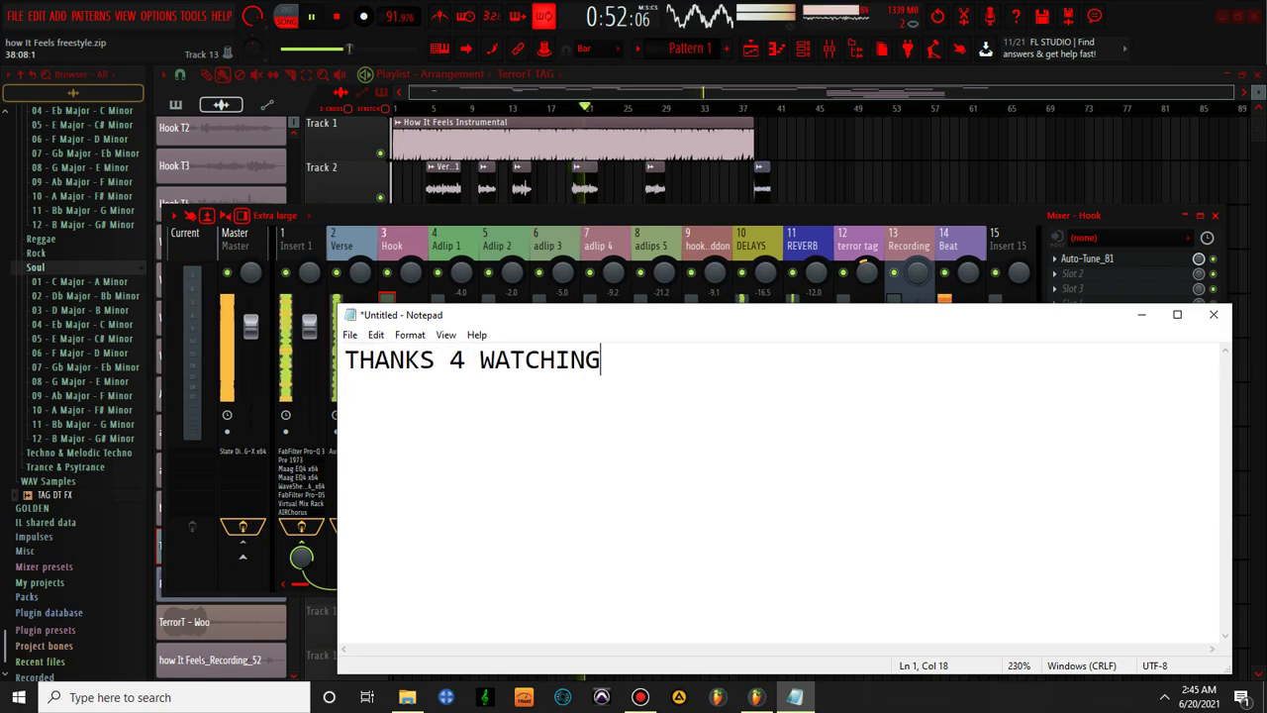
{"action": "key", "text": "ctrl+plus"}
{"action": "key", "text": "ctrl+plus"}
{"action": "key", "text": "ctrl+plus"}
{"action": "key", "text": "ctrl+plus"}
{"action": "key", "text": "ctrl+plus"}
{"action": "key", "text": "ctrl+plus"}
{"action": "key", "text": "ctrl+plus"}
{"action": "key", "text": "ctrl+plus"}
{"action": "key", "text": "ctrl+plus"}
{"action": "key", "text": "ctrl+plus"}
{"action": "key", "text": "ctrl+plus"}
{"action": "key", "text": "ctrl+plus"}
{"action": "key", "text": "ctrl+plus"}
{"action": "key", "text": "ctrl+plus"}
{"action": "key", "text": "ctrl+plus"}
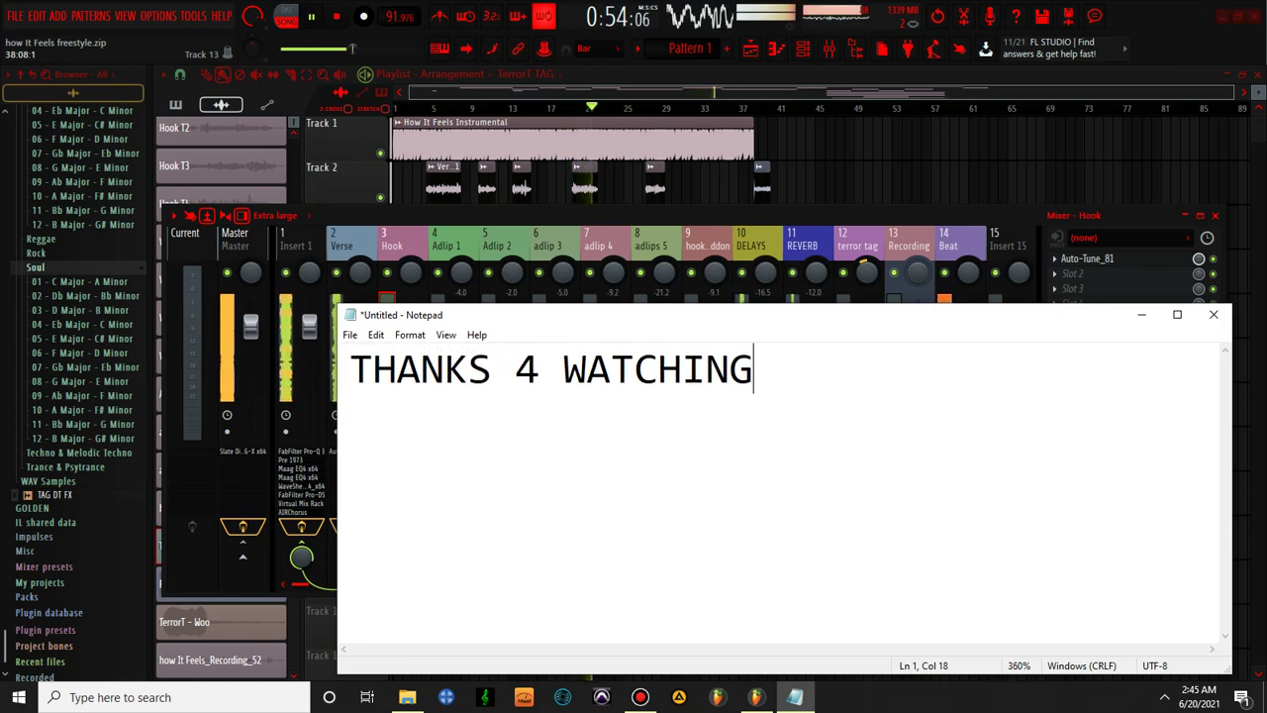
{"action": "key", "text": "ctrl+plus"}
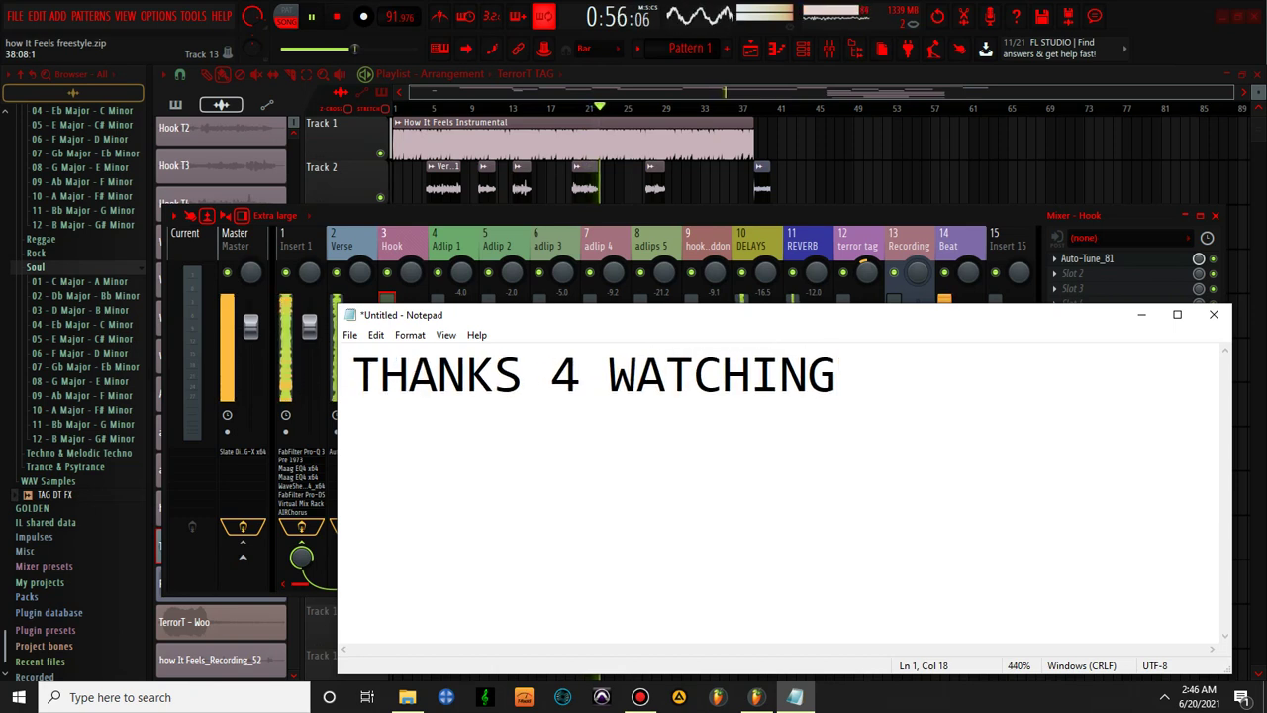
- Add the line TERROR T - HOW IT FEELS(REMIX) below the thank-you text, leaving a blank line between them
{"action": "type", "text": "TE"}
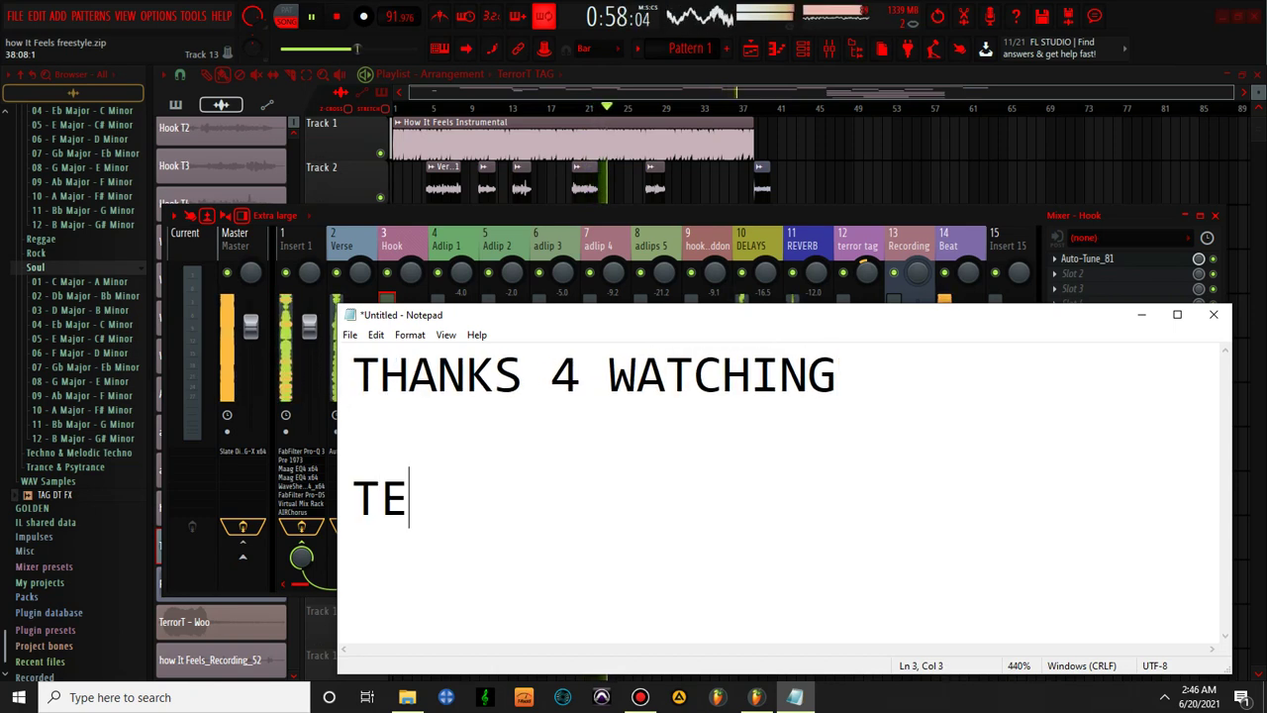
{"action": "type", "text": "RROR T"}
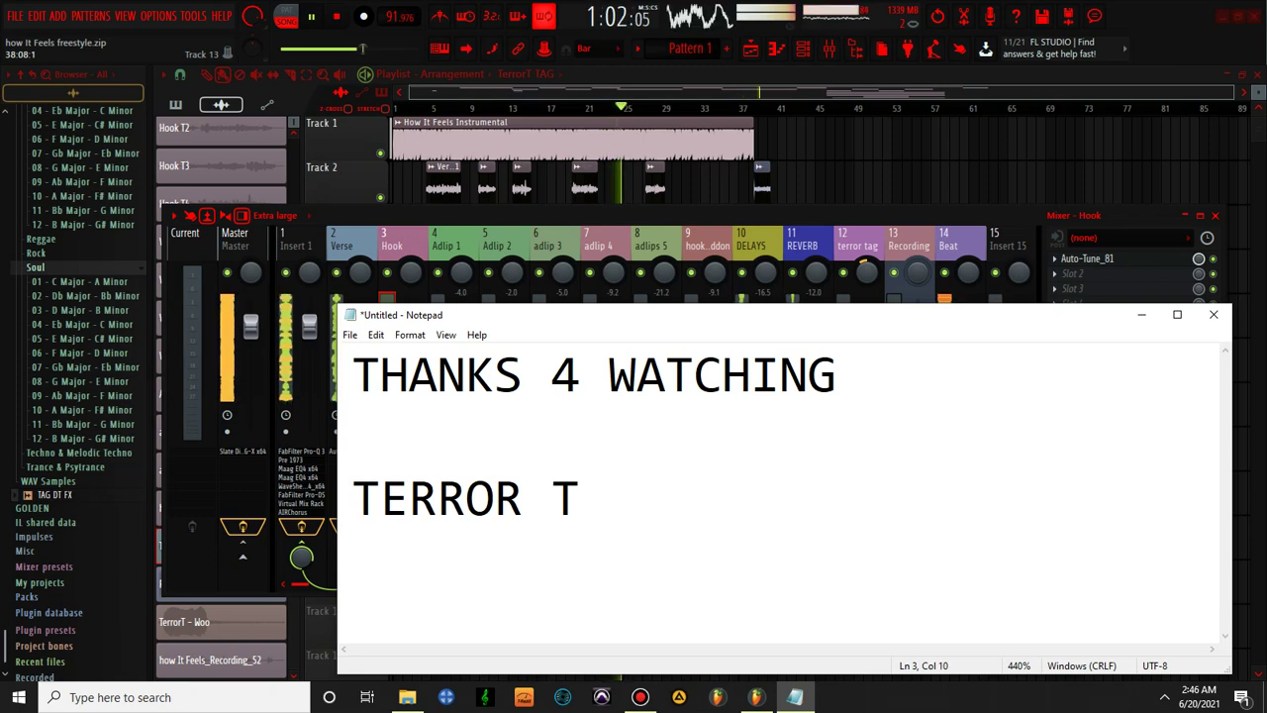
{"action": "type", "text": " - HOW I"}
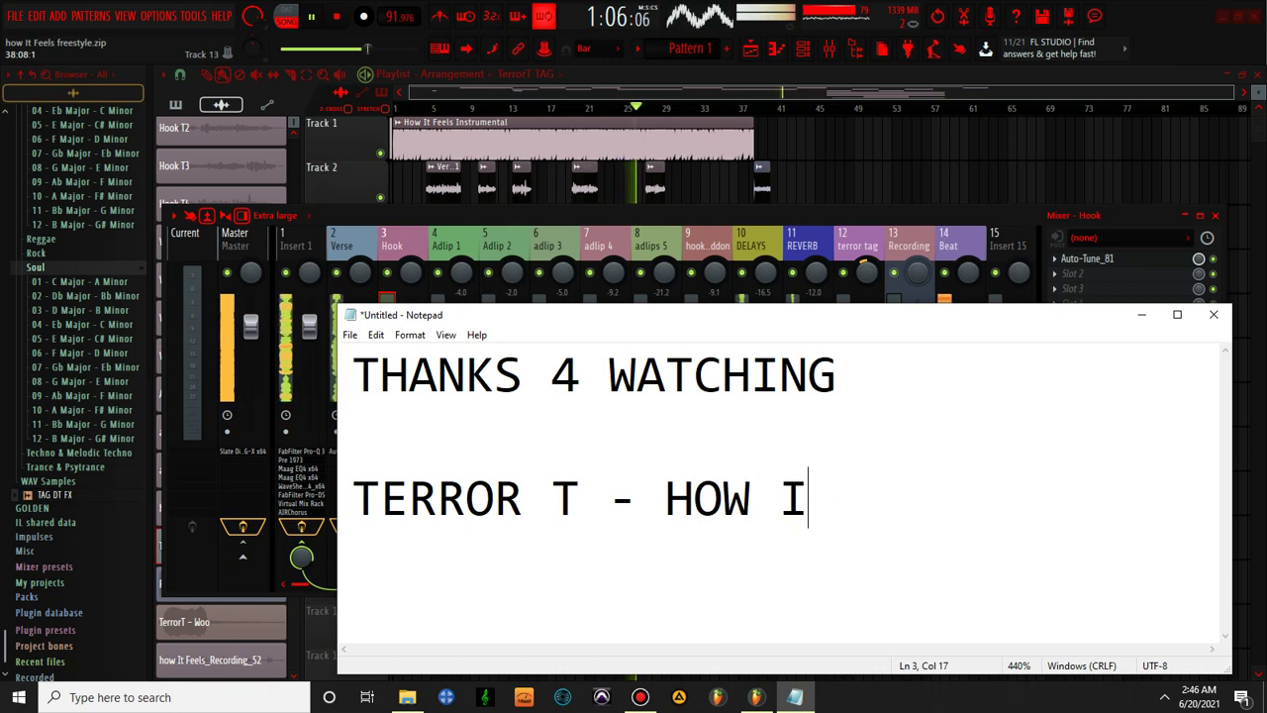
{"action": "type", "text": "T FEELS("}
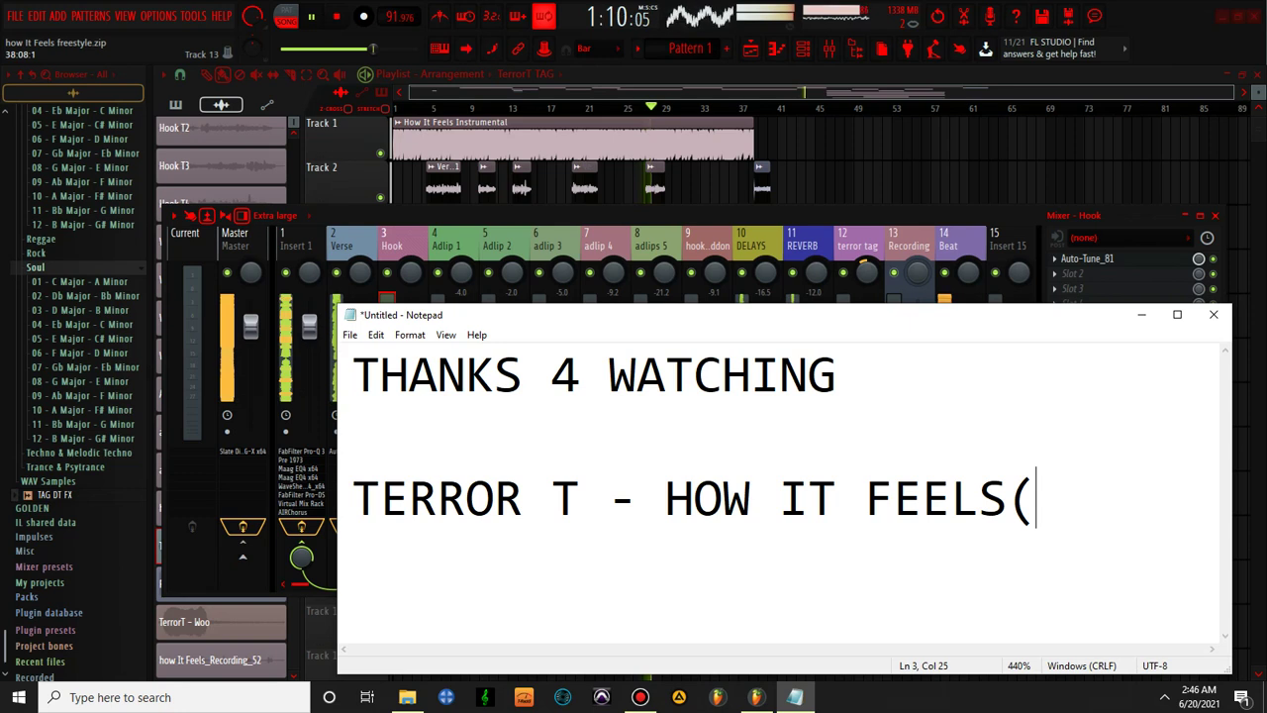
{"action": "type", "text": "REMIX"}
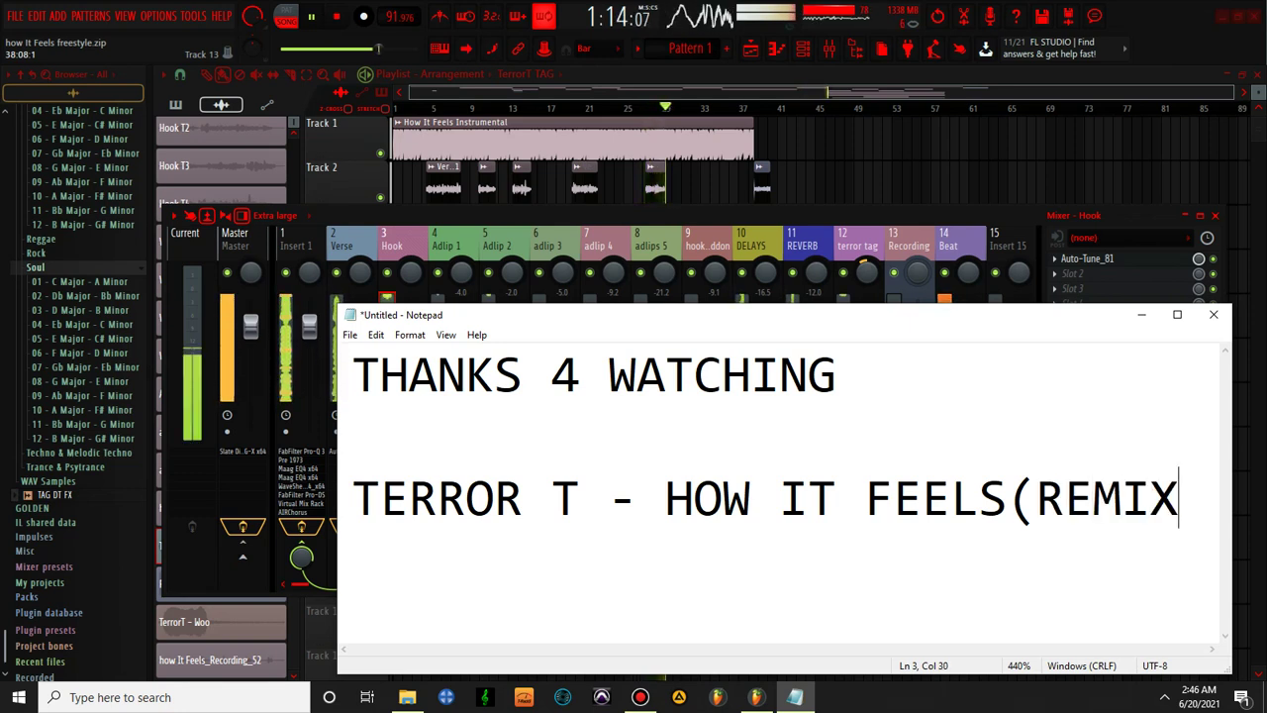
{"action": "type", "text": ")"}
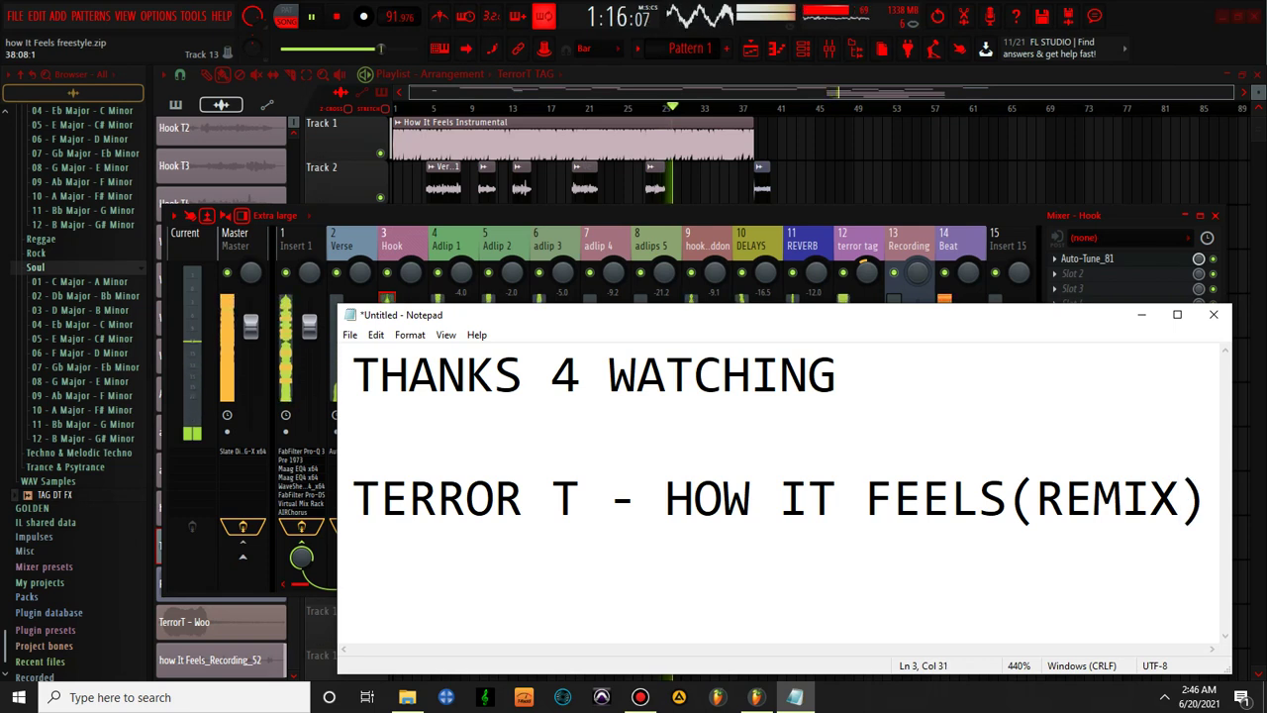
- Place the text cursor just before (REMIX) in the title line and reduce the text display to 360%
{"action": "key", "text": "Left"}
{"action": "key", "text": "Left"}
{"action": "key", "text": "Left"}
{"action": "key", "text": "Left"}
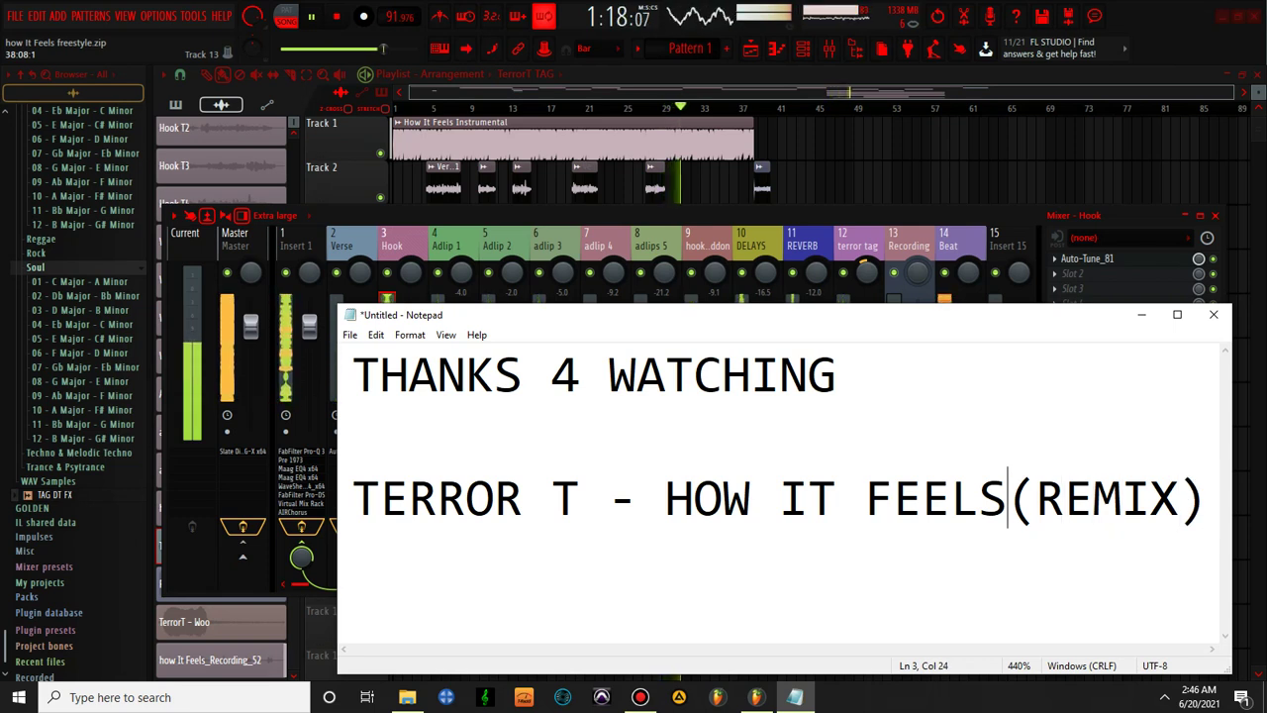
{"action": "key", "text": "ctrl+minus"}
{"action": "key", "text": "ctrl+minus"}
{"action": "key", "text": "ctrl+minus"}
{"action": "key", "text": "ctrl+minus"}
{"action": "key", "text": "ctrl+minus"}
{"action": "key", "text": "ctrl+minus"}
{"action": "key", "text": "ctrl+minus"}
{"action": "key", "text": "ctrl+minus"}
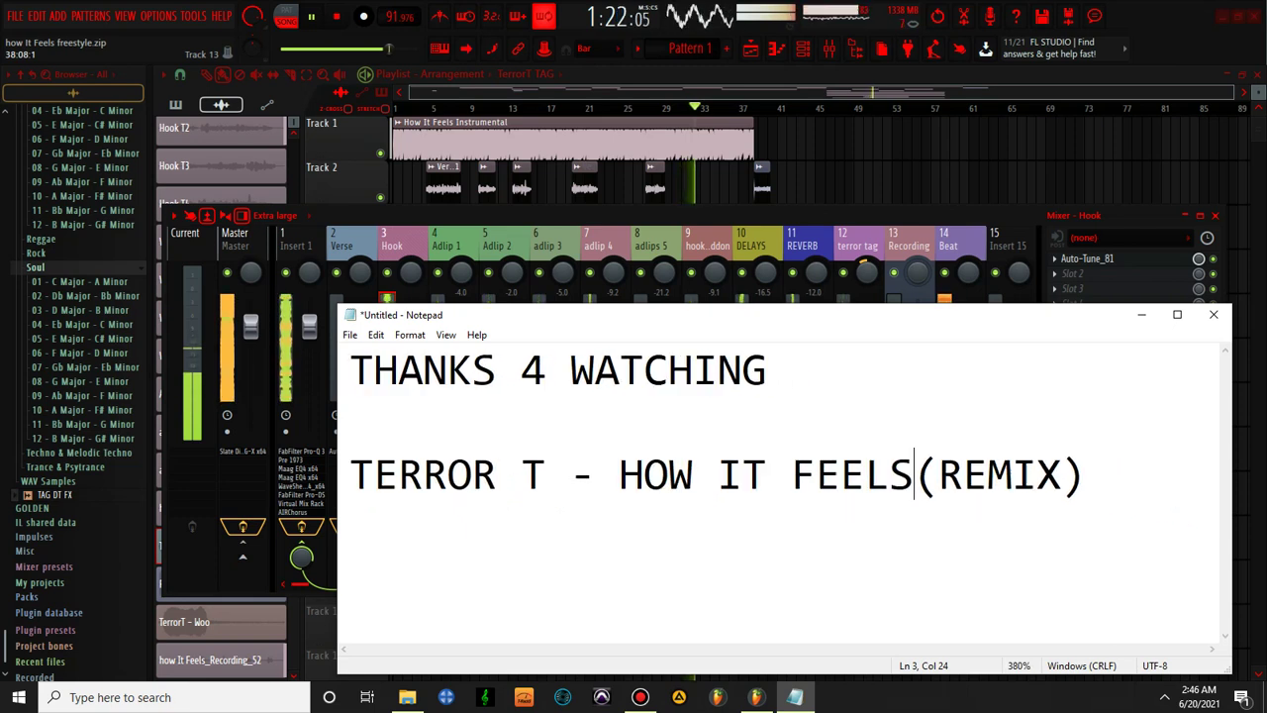
- Insert FREESTYLE between FEELS and (REMIX), with a space separating it from FEELS
{"action": "type", "text": "FREE"}
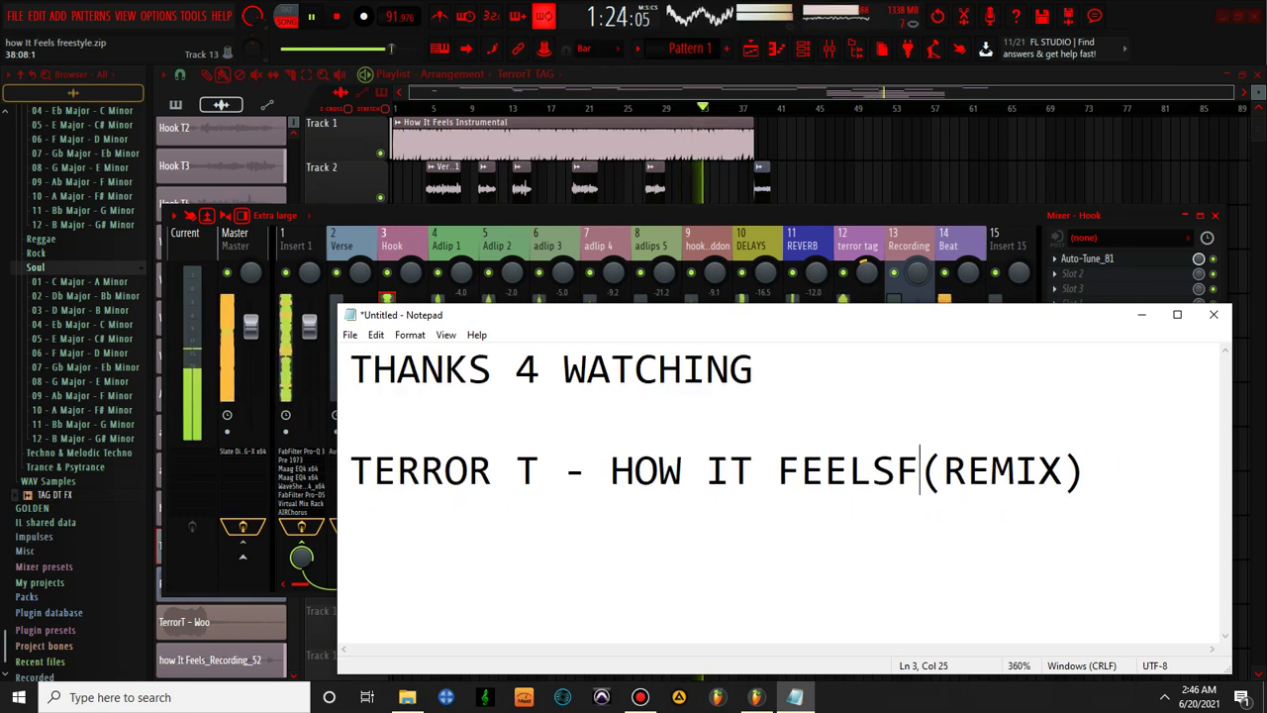
{"action": "type", "text": "STY"}
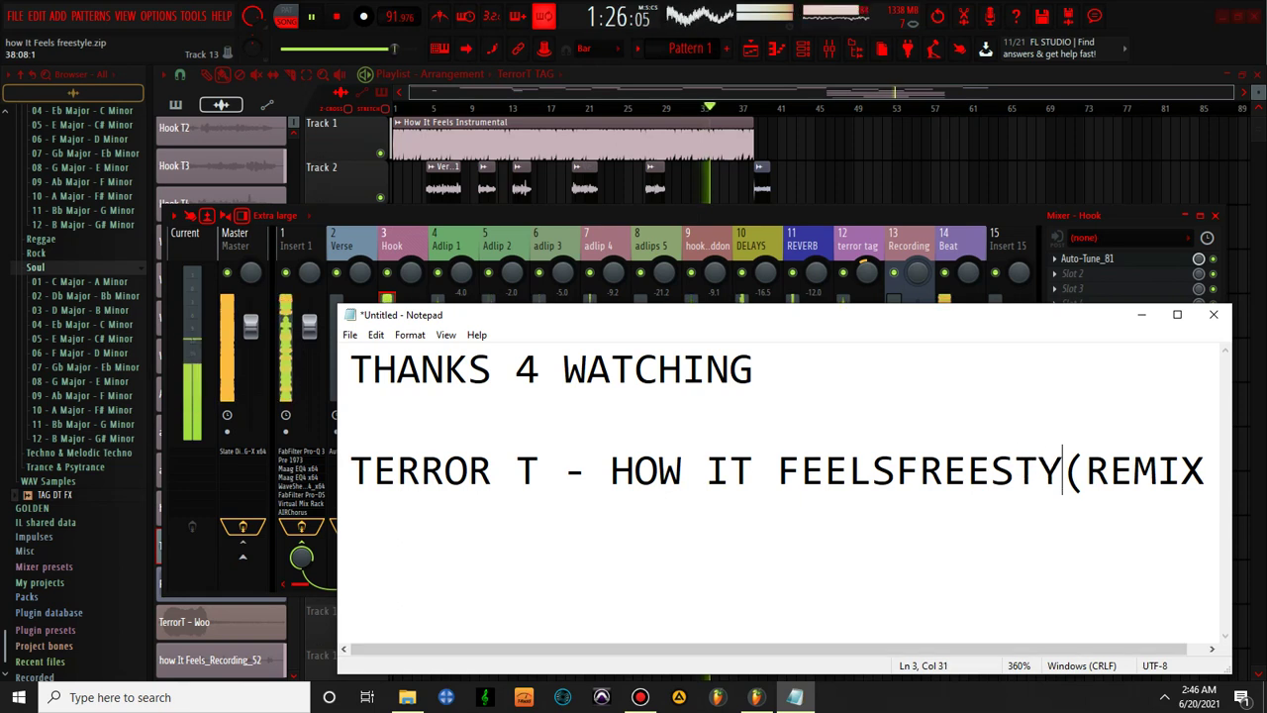
{"action": "type", "text": "LE"}
{"action": "key", "text": "BackSpace"}
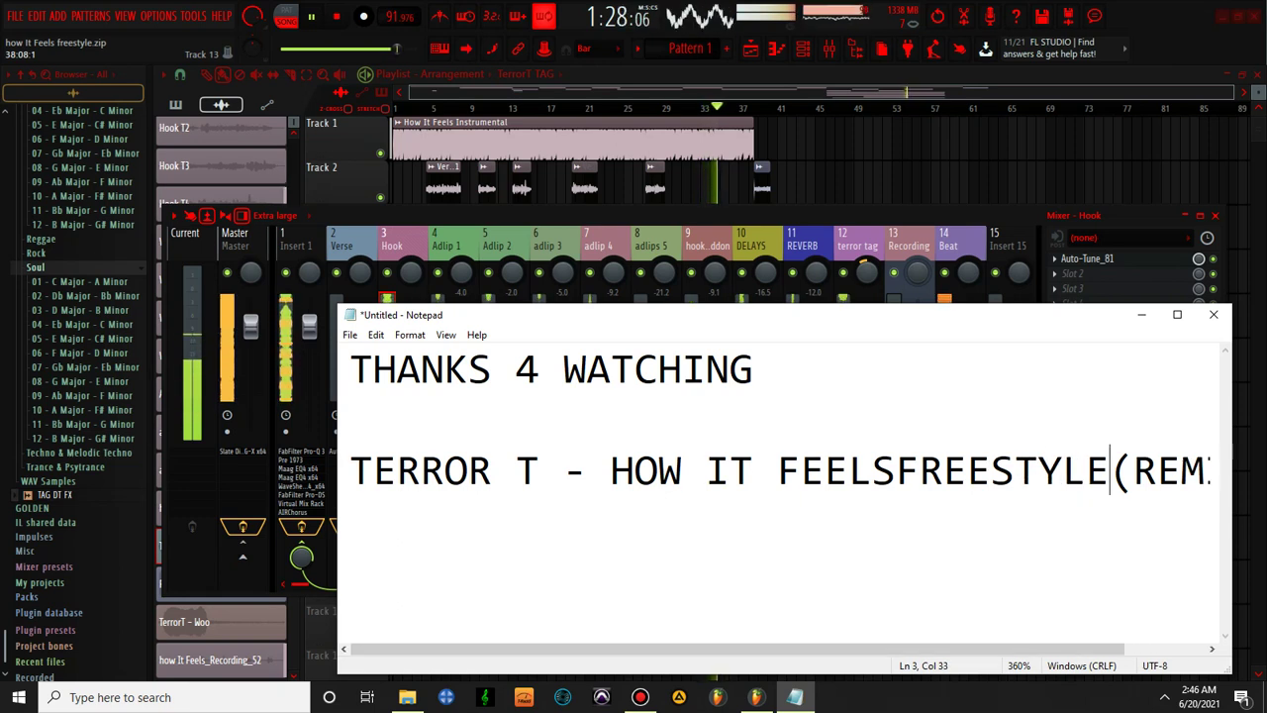
{"action": "key", "text": "Left"}
{"action": "key", "text": "Left"}
{"action": "key", "text": "Left"}
{"action": "key", "text": "Left"}
{"action": "key", "text": "Left"}
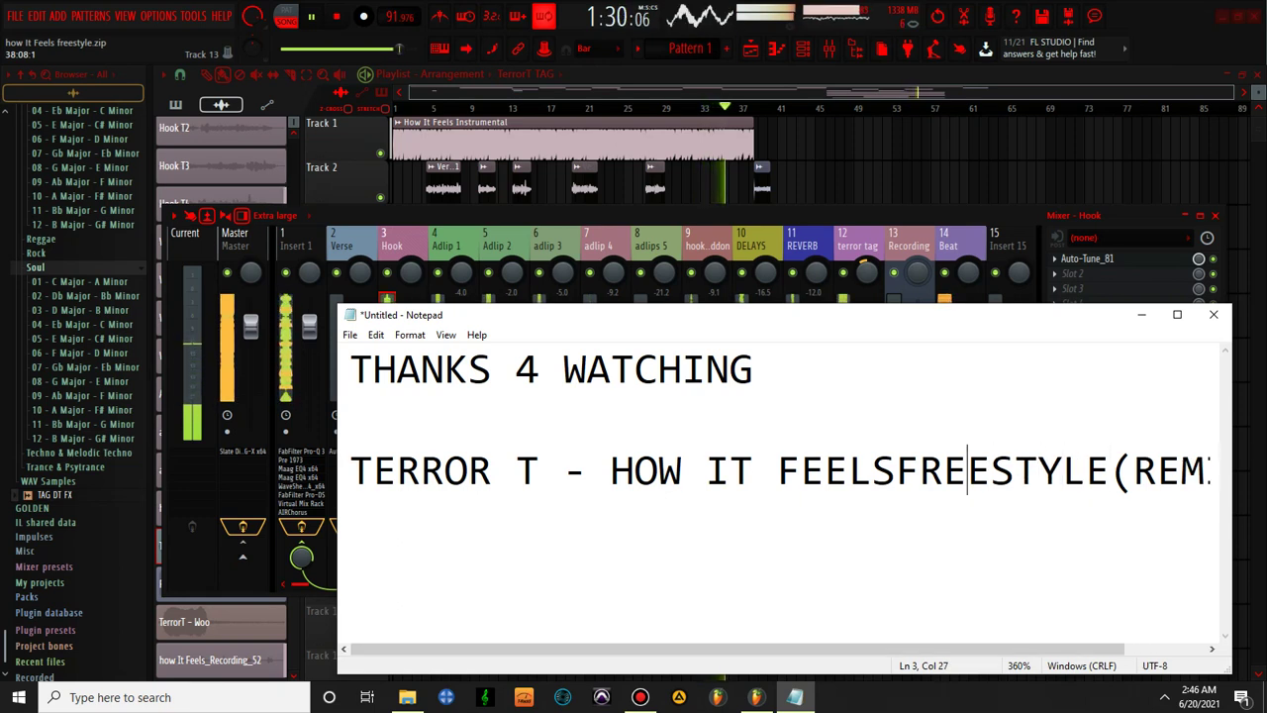
{"action": "key", "text": "Right"}
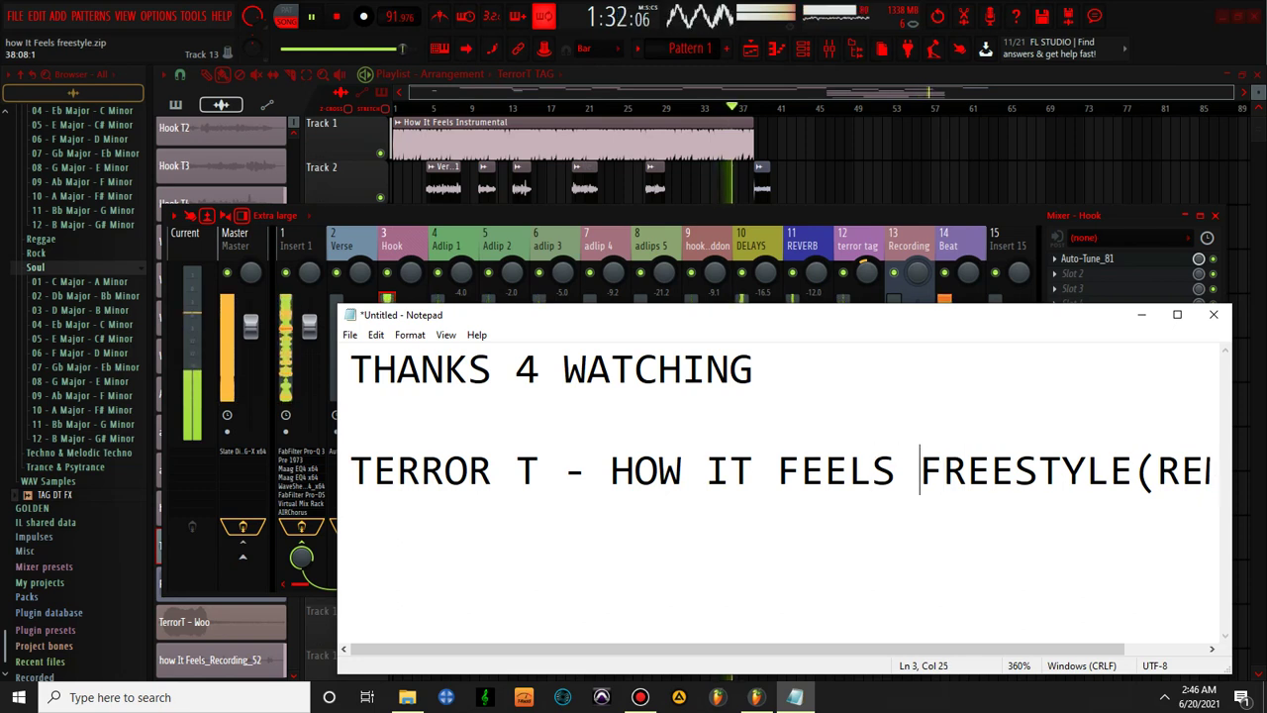
{"action": "key", "text": "Right"}
{"action": "key", "text": "Right"}
{"action": "key", "text": "Right"}
{"action": "key", "text": "Right"}
{"action": "key", "text": "Right"}
{"action": "key", "text": "Right"}
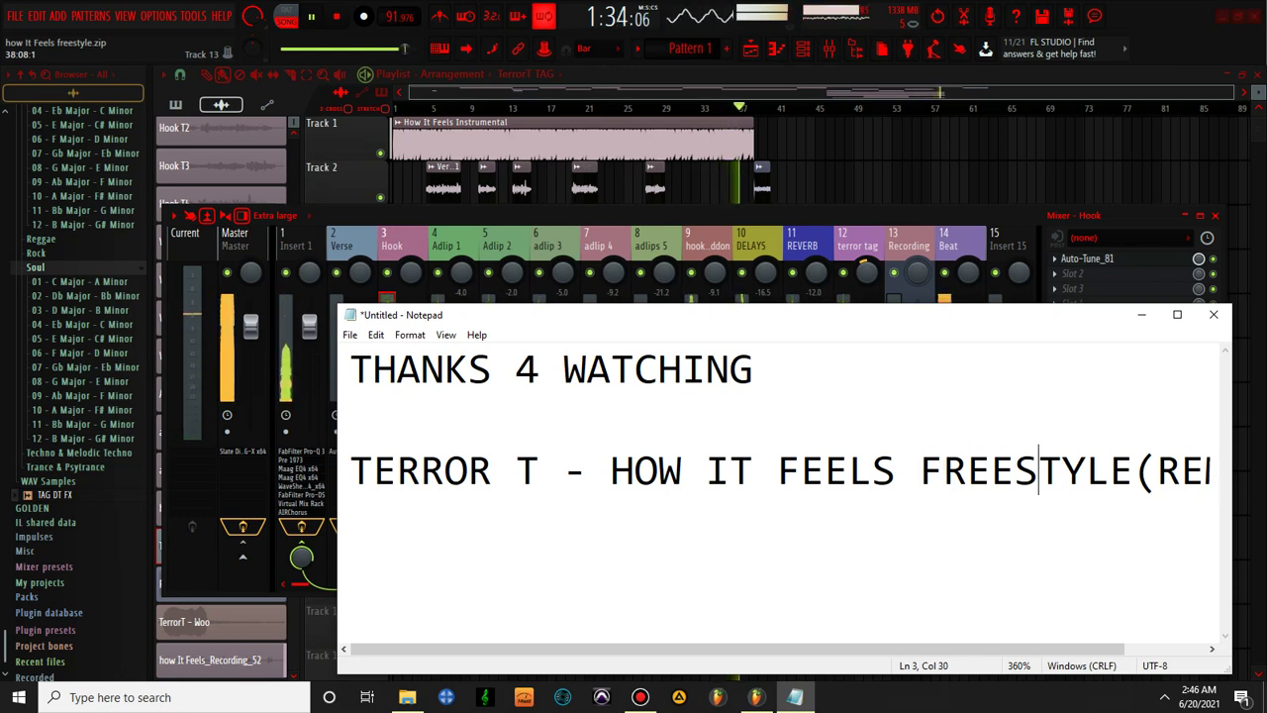
- Break the title line after TERROR T - so that HOW IT FEELS FREESTYLE(REMIX) starts on its own line
{"action": "left_click", "coordinate": [777, 472]}
{"action": "left_click", "coordinate": [607, 471]}
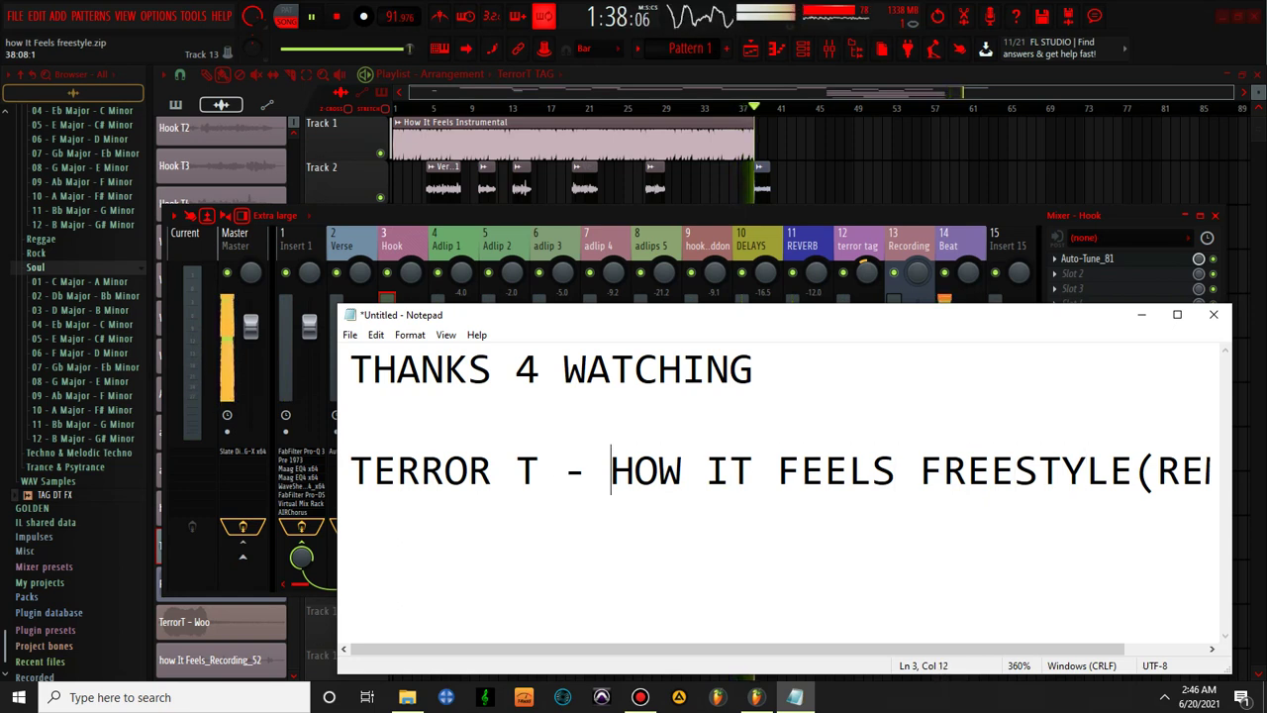
{"action": "key", "text": "Return"}
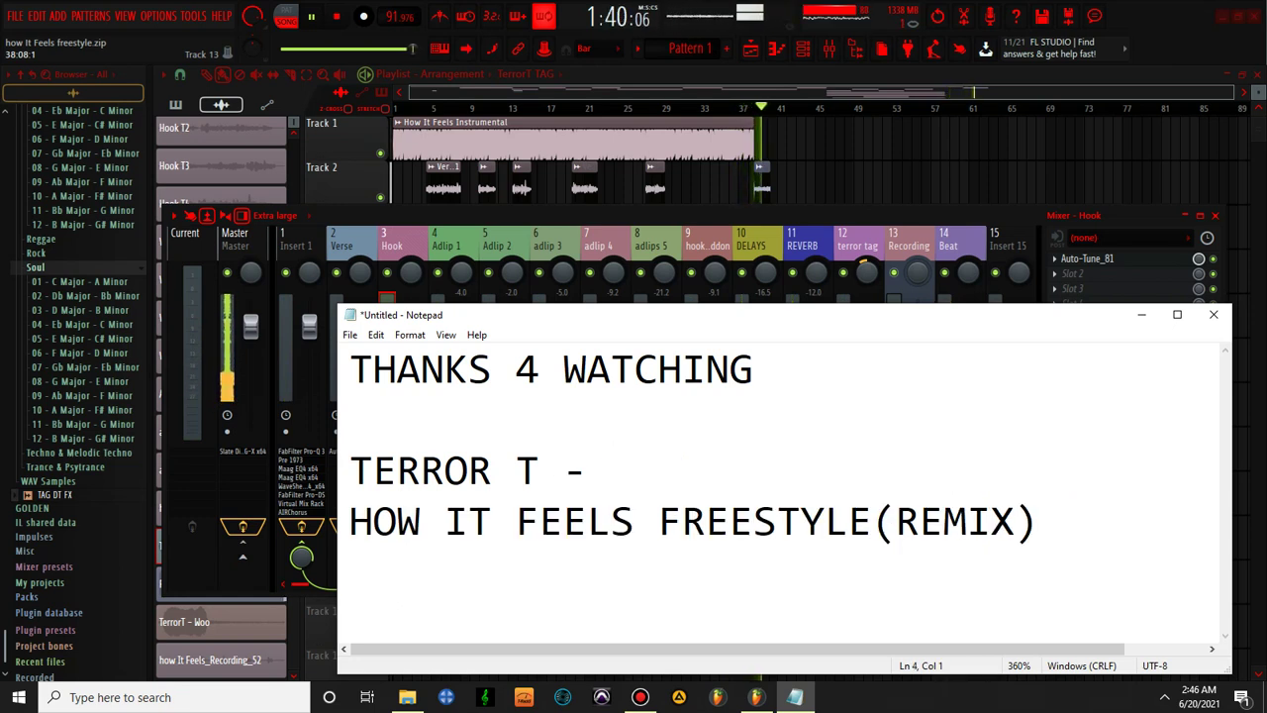
- Enlarge the note's text display to 450%, keeping the full song title within the window
{"action": "key", "text": "ctrl+plus"}
{"action": "key", "text": "ctrl+plus"}
{"action": "key", "text": "ctrl+plus"}
{"action": "key", "text": "ctrl+plus"}
{"action": "key", "text": "ctrl+plus"}
{"action": "key", "text": "ctrl+plus"}
{"action": "key", "text": "ctrl+plus"}
{"action": "key", "text": "ctrl+plus"}
{"action": "key", "text": "ctrl+plus"}
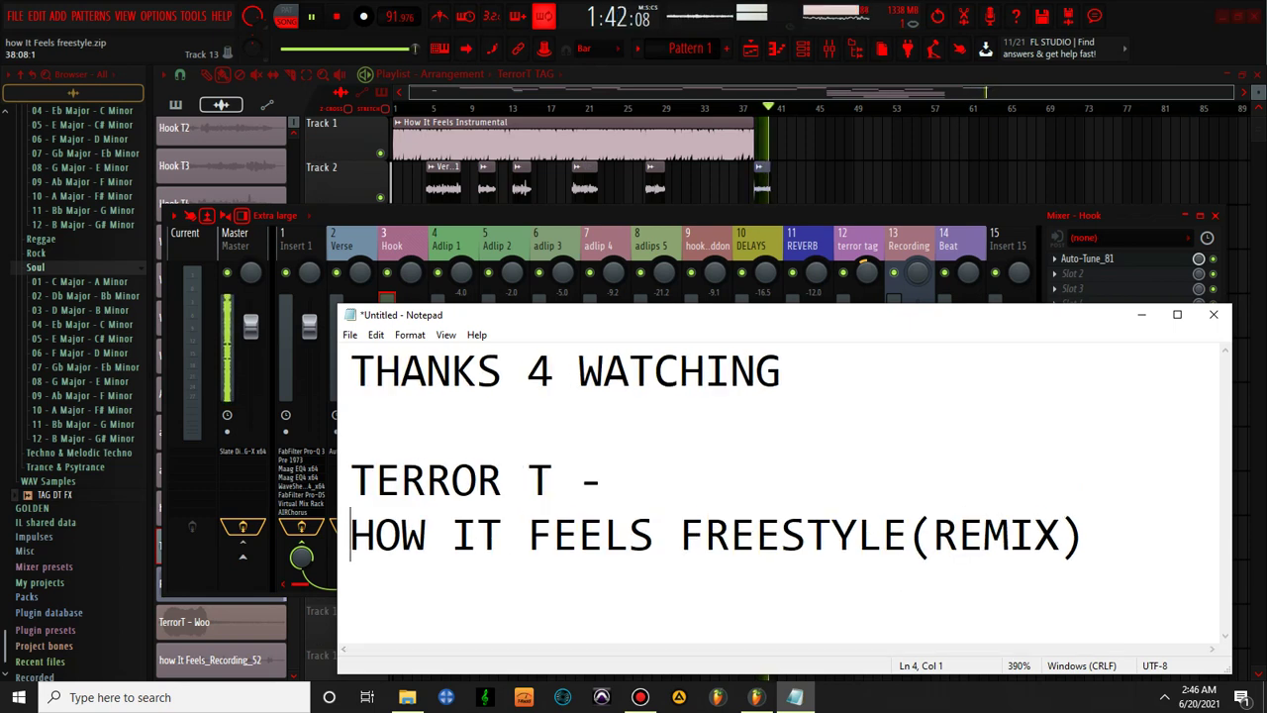
{"action": "key", "text": "ctrl+plus"}
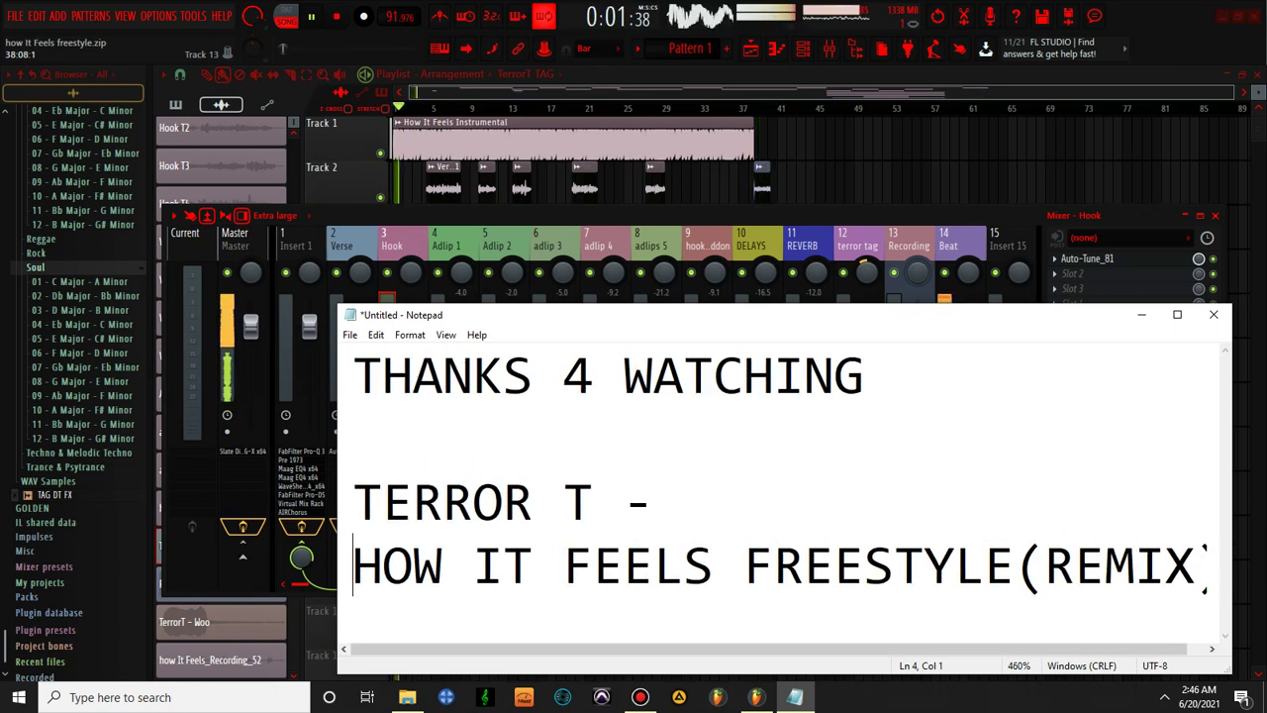
{"action": "key", "text": "ctrl+minus"}
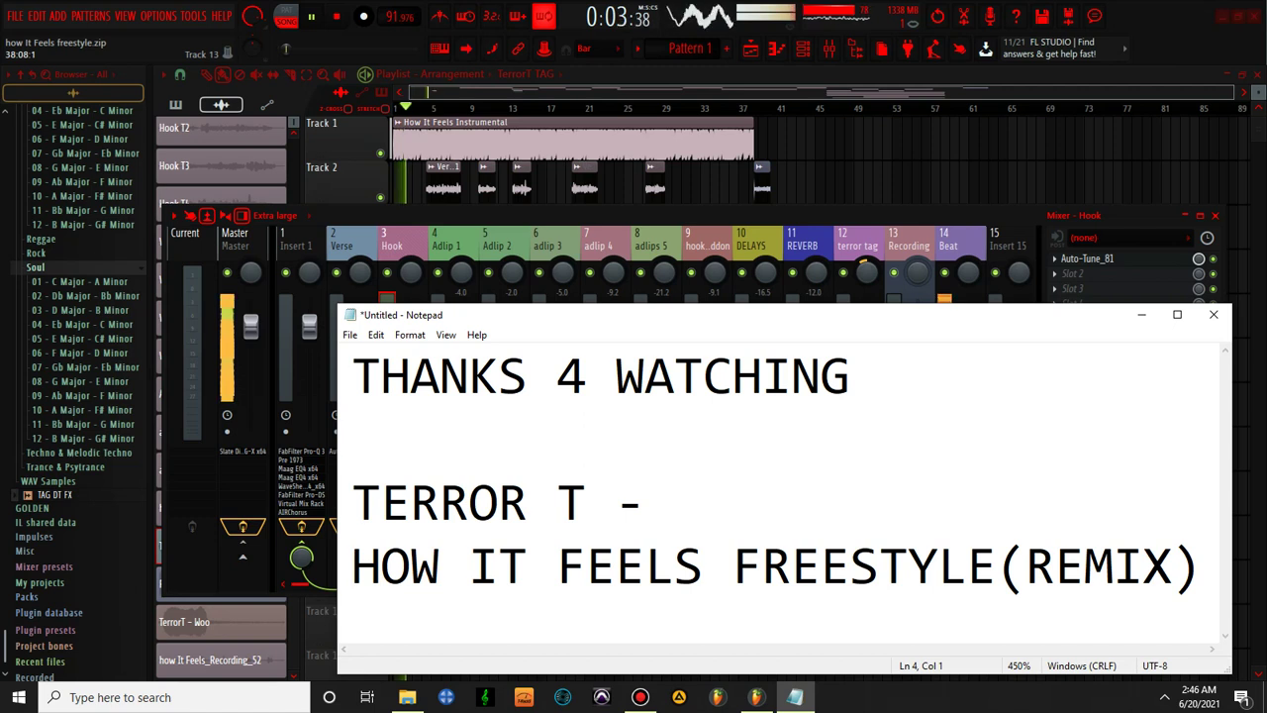
- Switch from the note back to the FL Studio mixer
{"action": "left_click_drag", "start_coordinate": [849, 377], "coordinate": [410, 376]}
{"action": "left_click", "coordinate": [352, 436]}
{"action": "left_click_drag", "start_coordinate": [331, 408], "coordinate": [337, 386]}
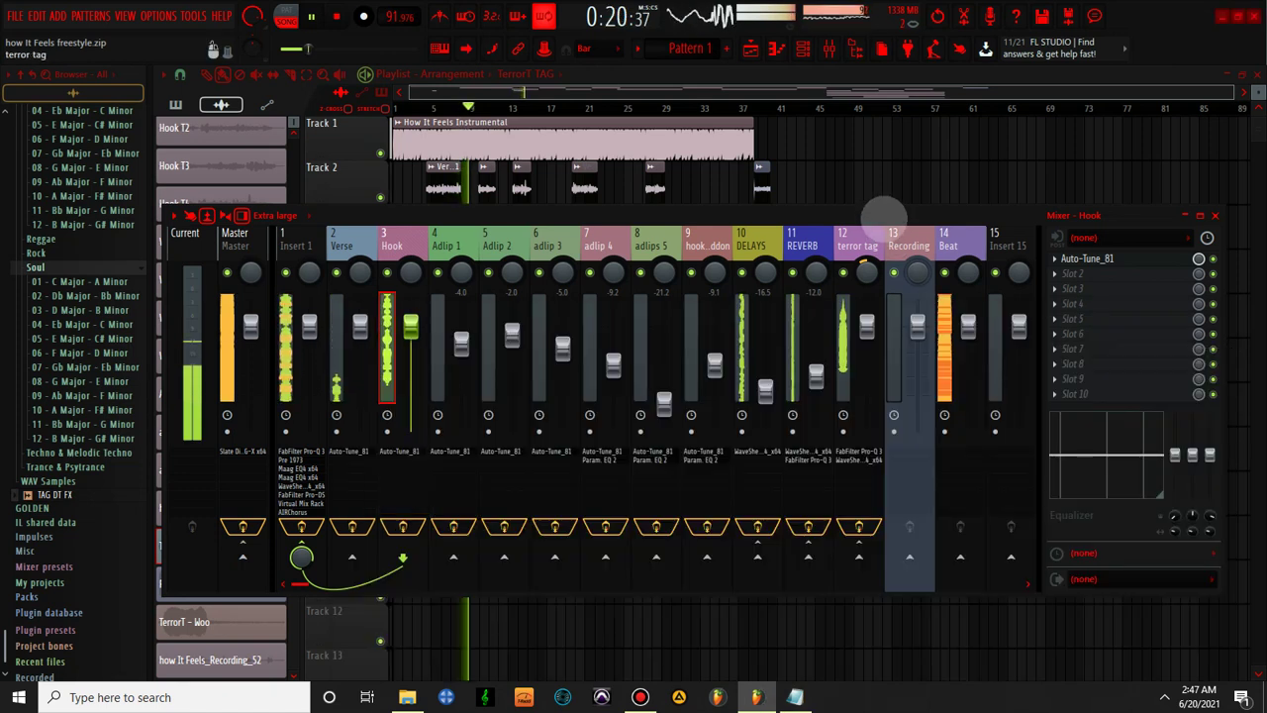
{"action": "left_click", "coordinate": [884, 213]}
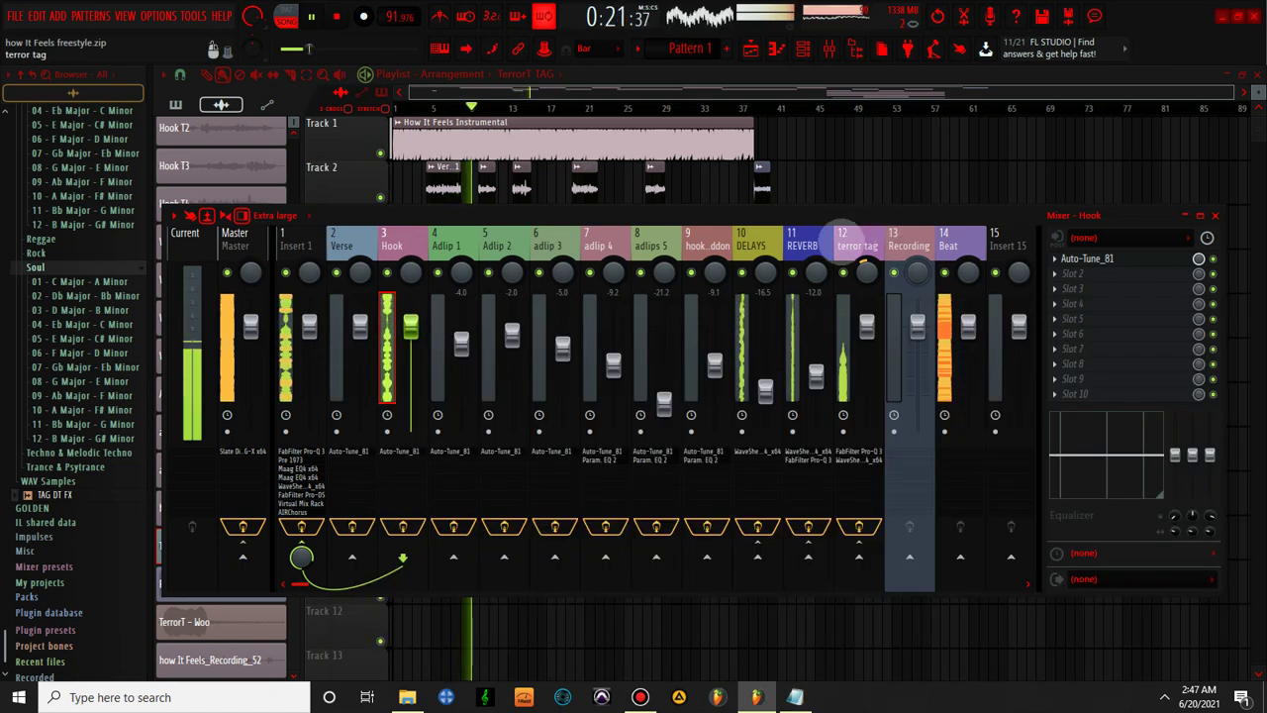